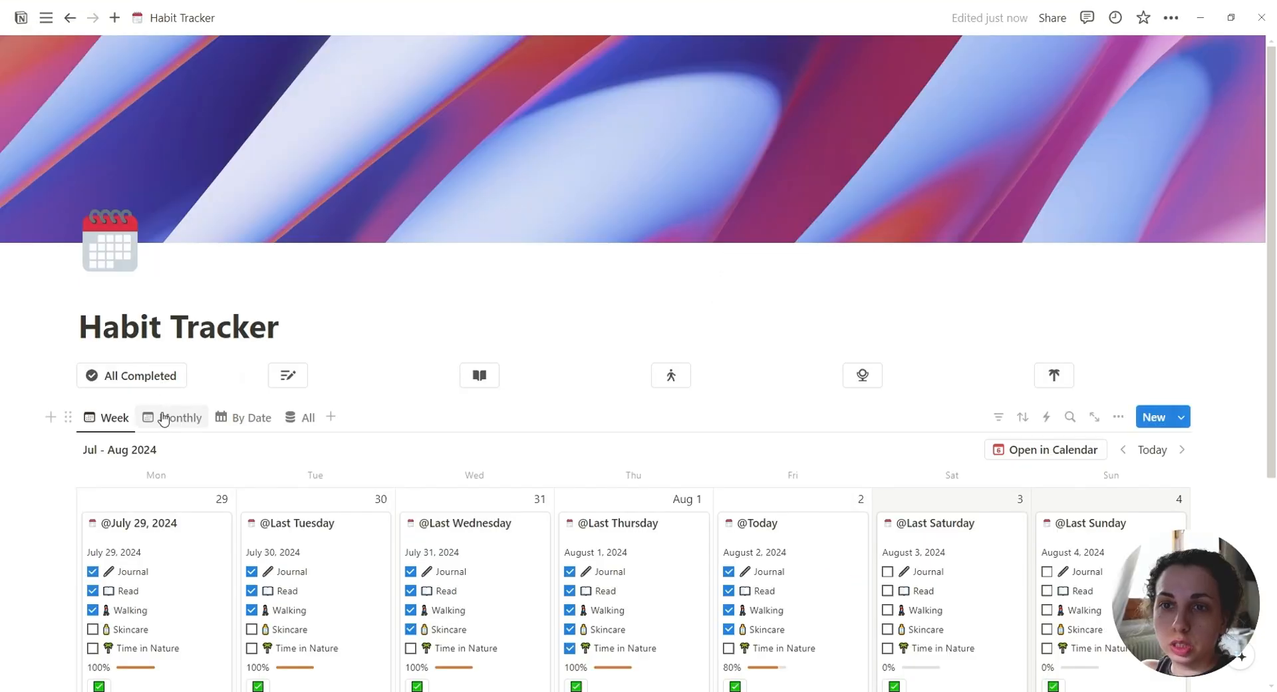
Look through the Monthly and By Date views of the finished habit tracker.
left_click(165, 419)
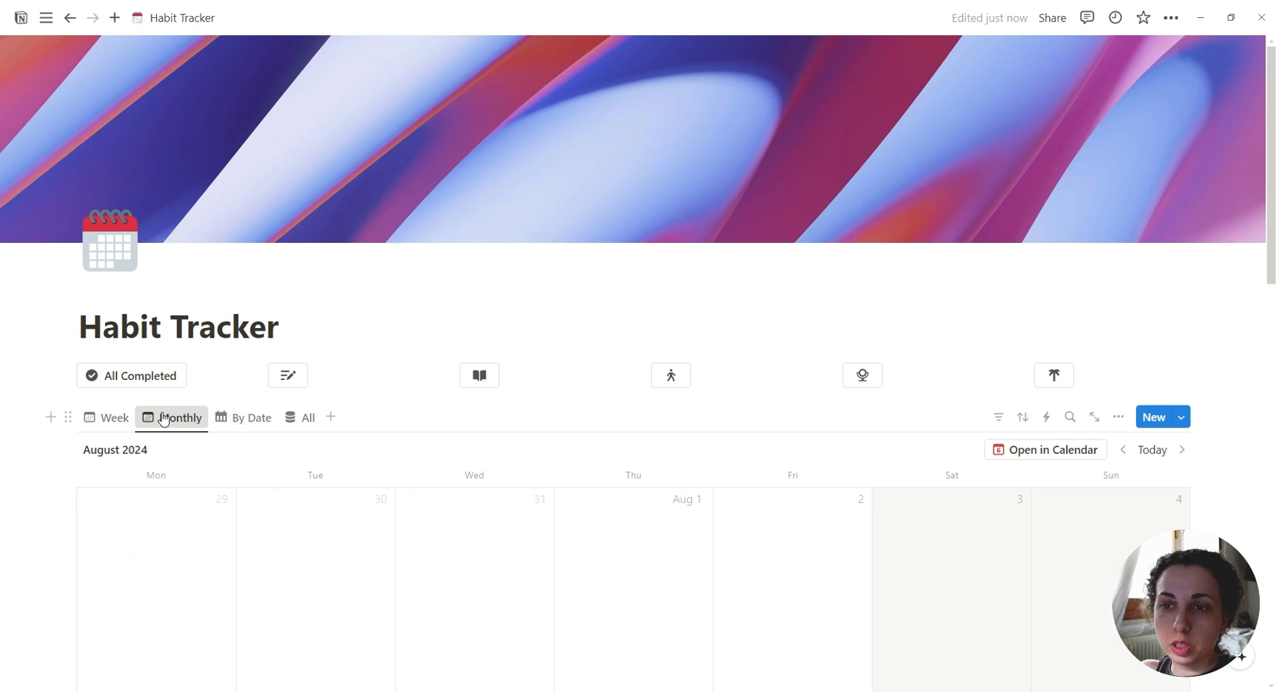
left_click(241, 418)
scroll(246, 419, "down", 4)
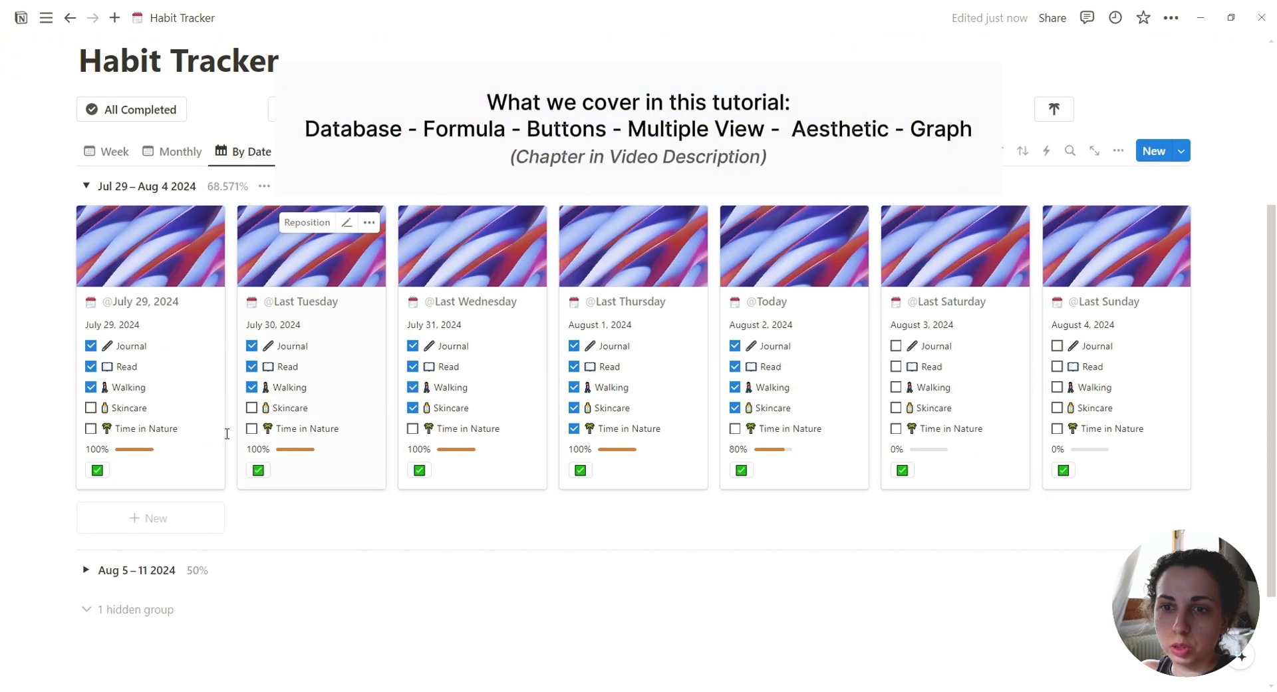
scroll(246, 420, "up", 4)
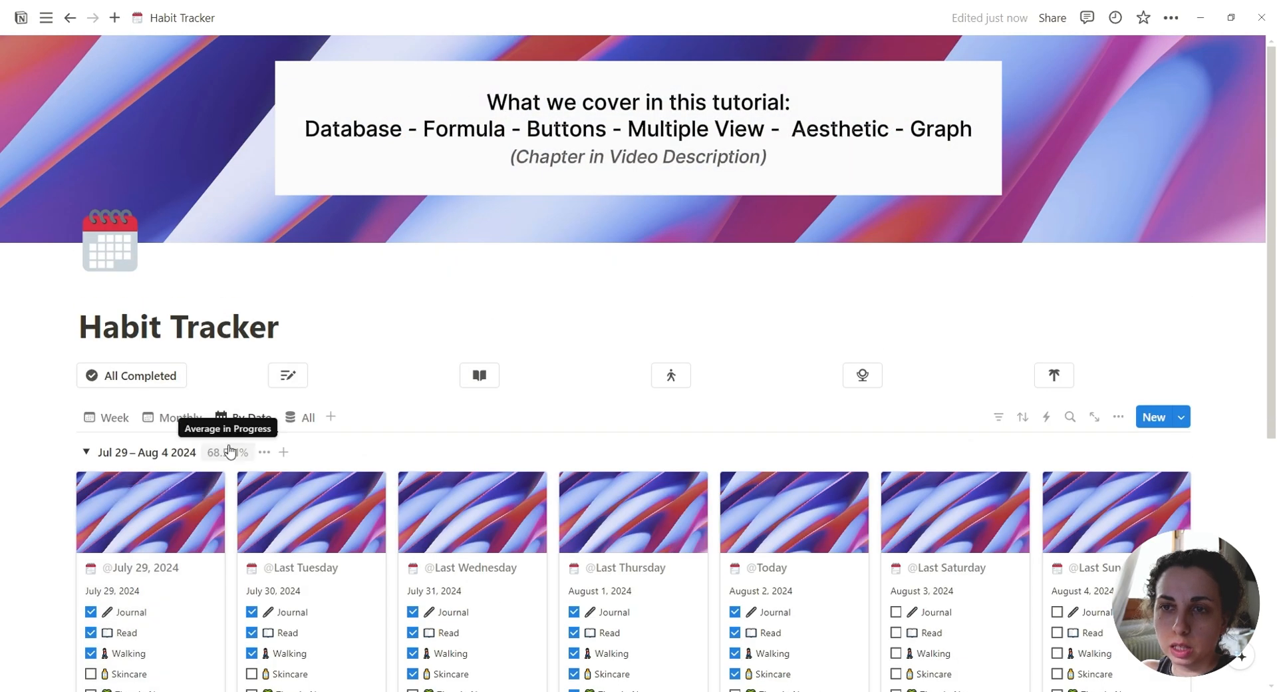
Create a new page and title it "Habit Tracker".
mouse_move(46, 17)
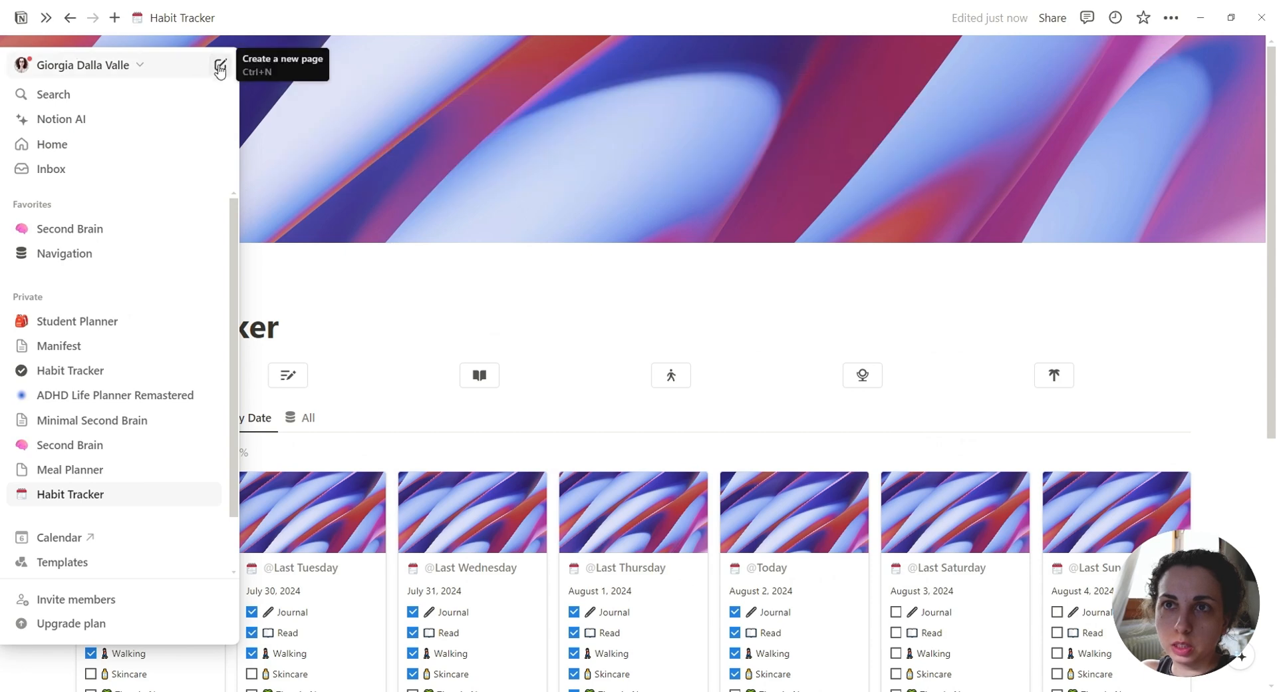
left_click(220, 64)
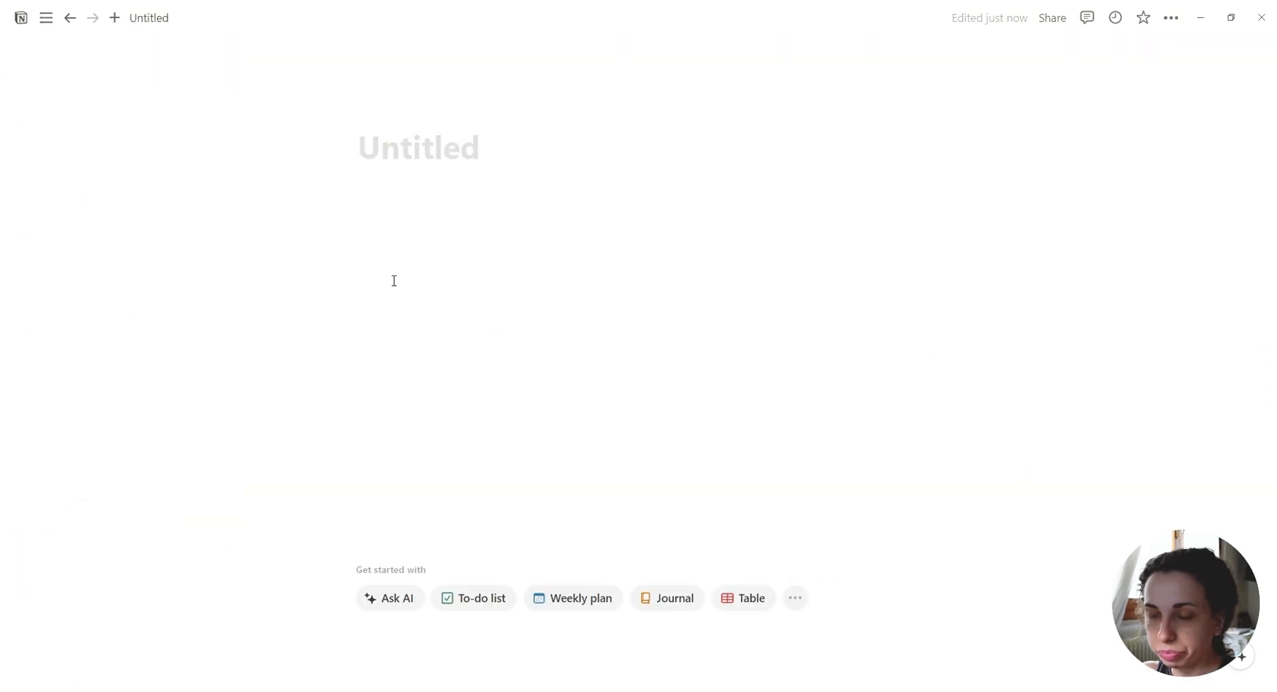
type("Habit Tracler")
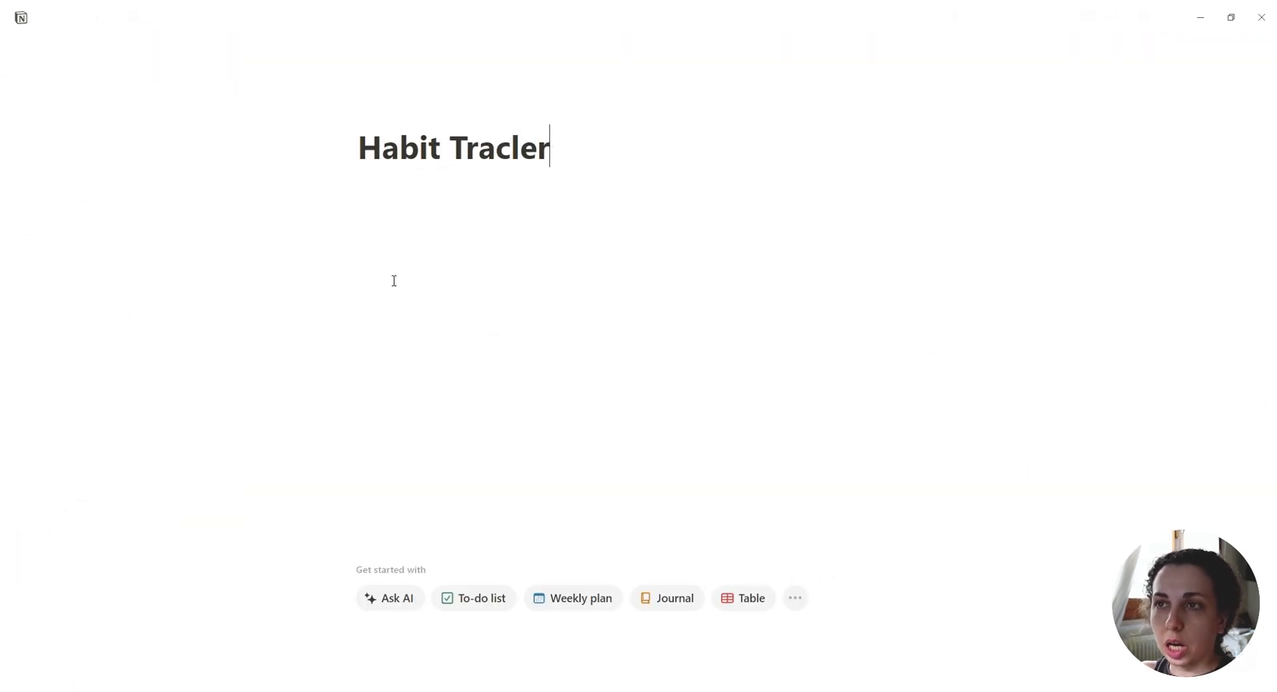
key("BackSpace")
key("BackSpace")
key("BackSpace")
type("ker")
key("Return")
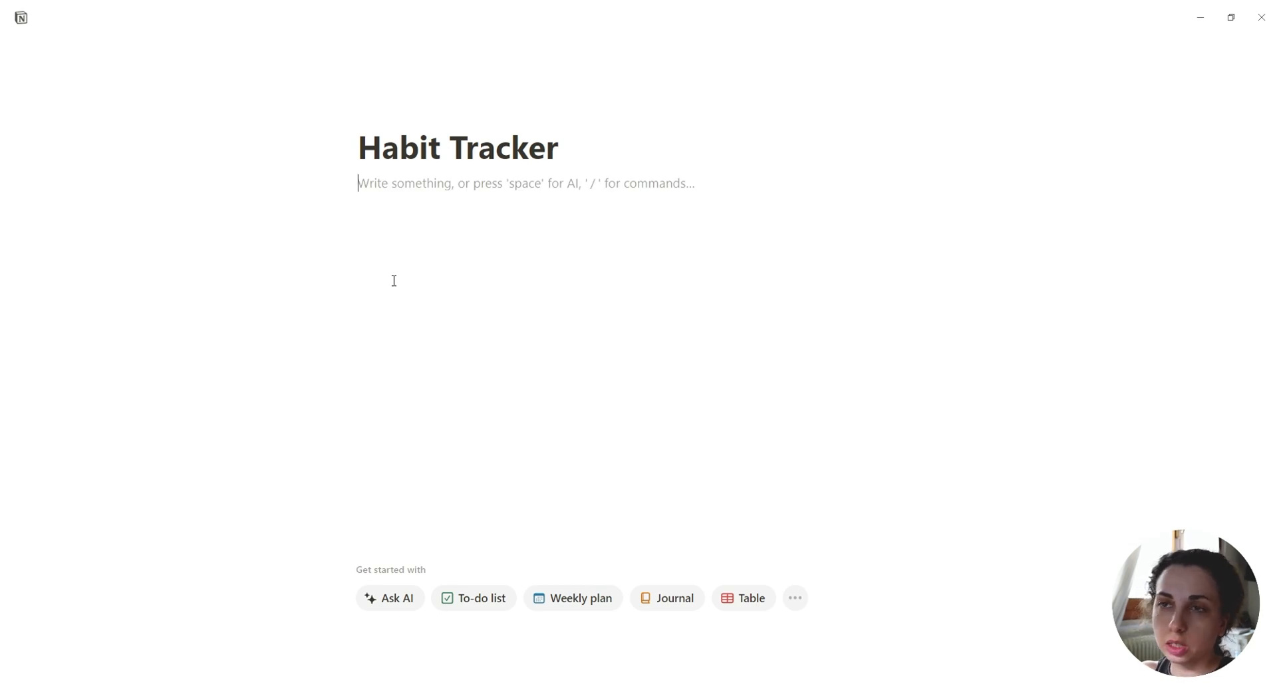
Insert a new inline database into the page body beneath the title.
type("/")
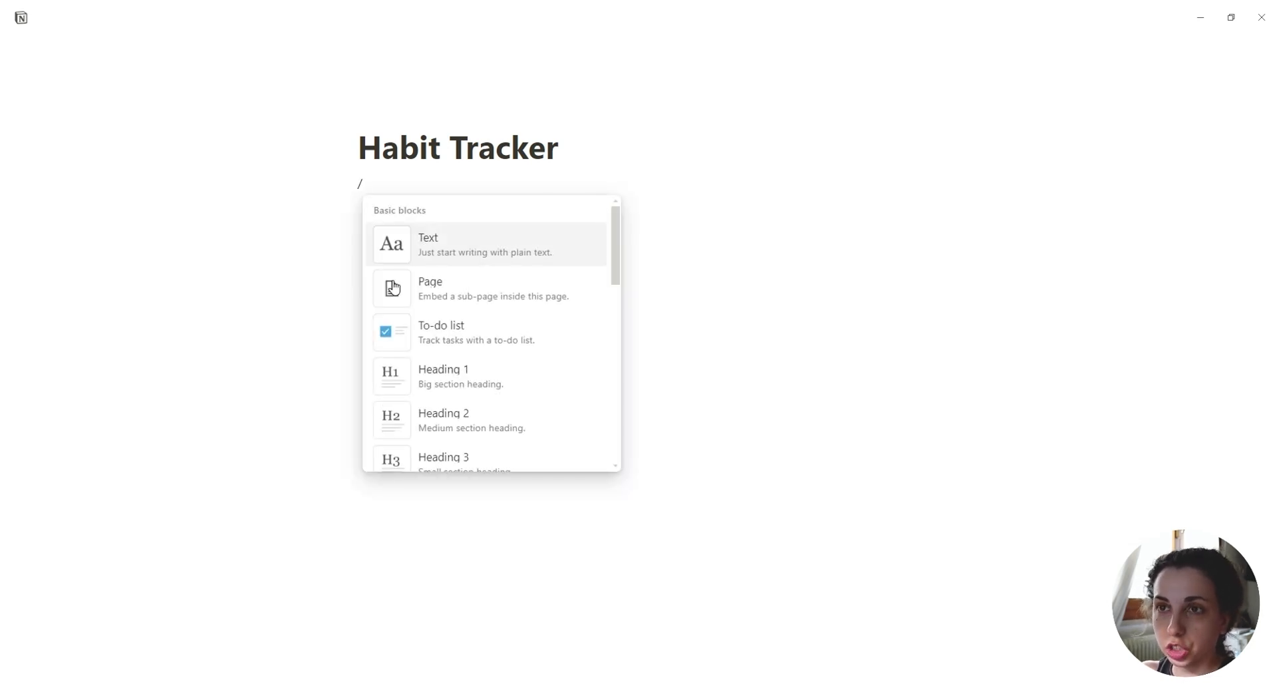
type("data")
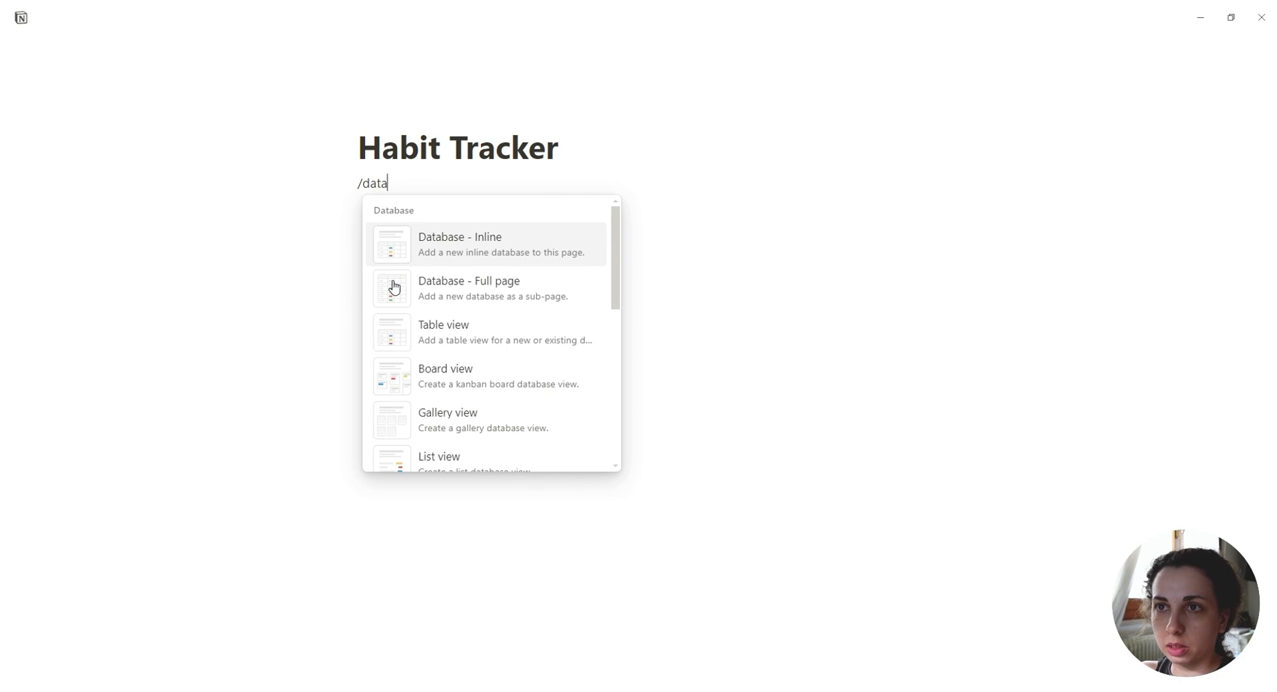
left_click(497, 251)
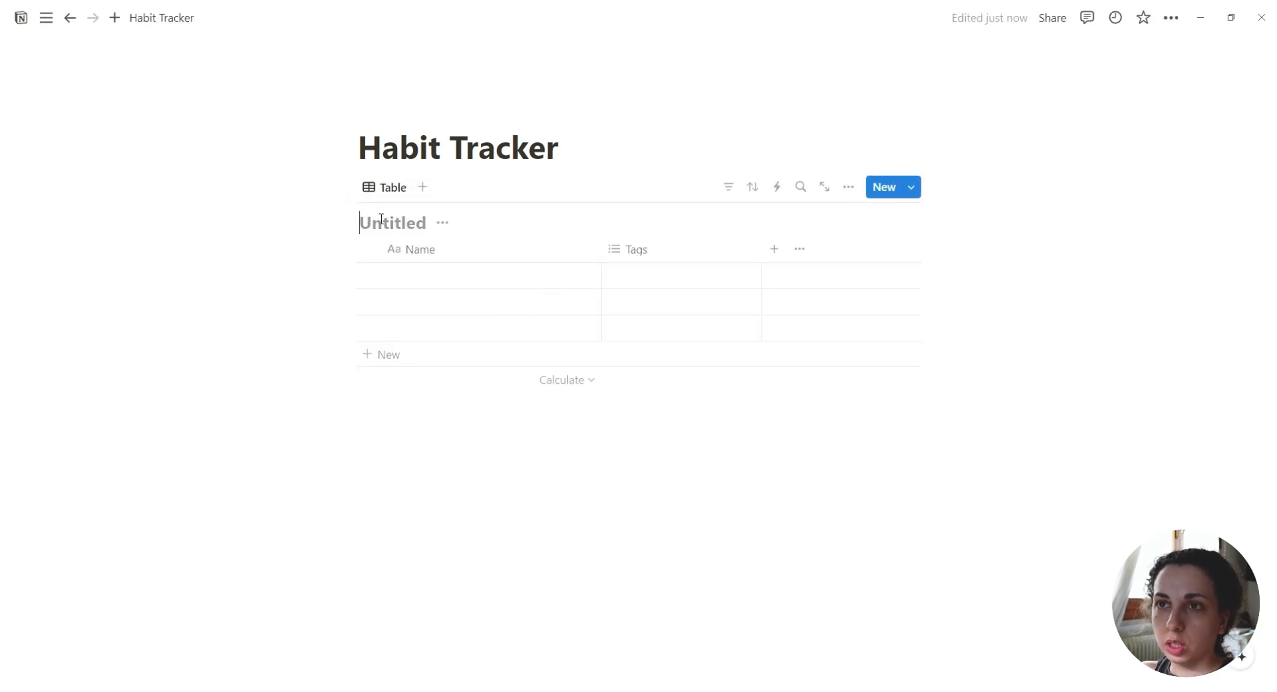
Name the inline database "Habit Tracker (Build)" and hide its title on the page.
left_click(407, 224)
type("Hab")
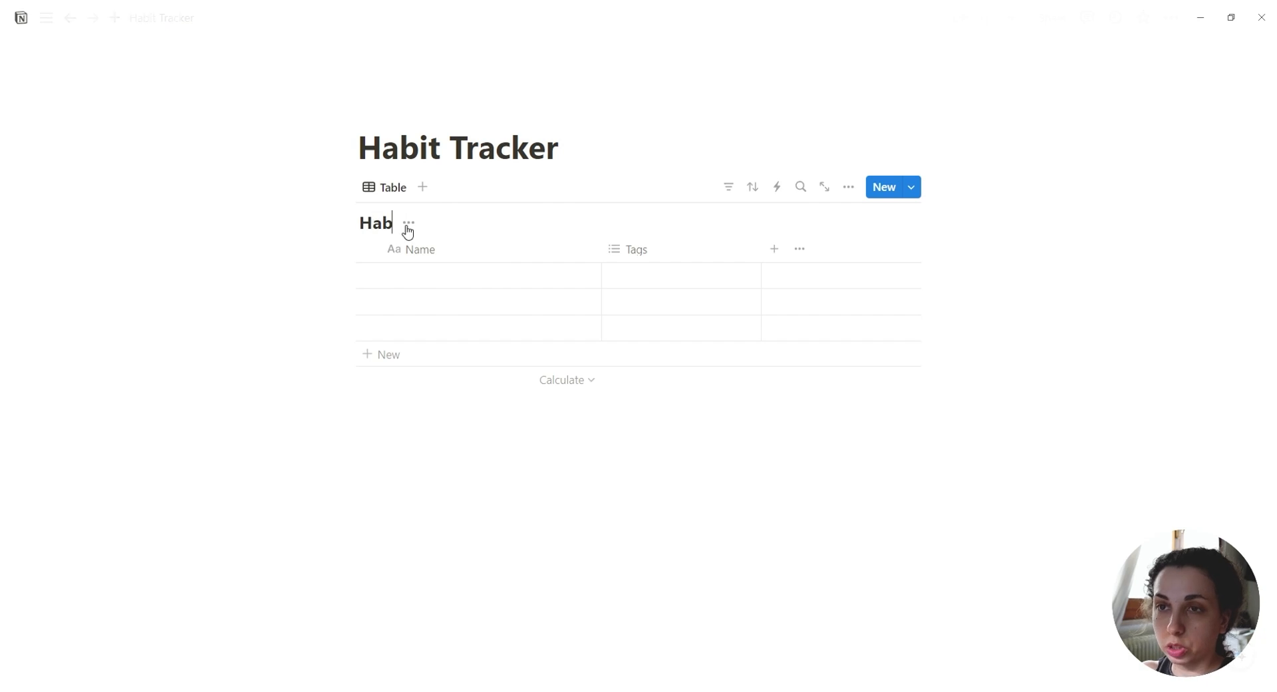
type("it Tracker")
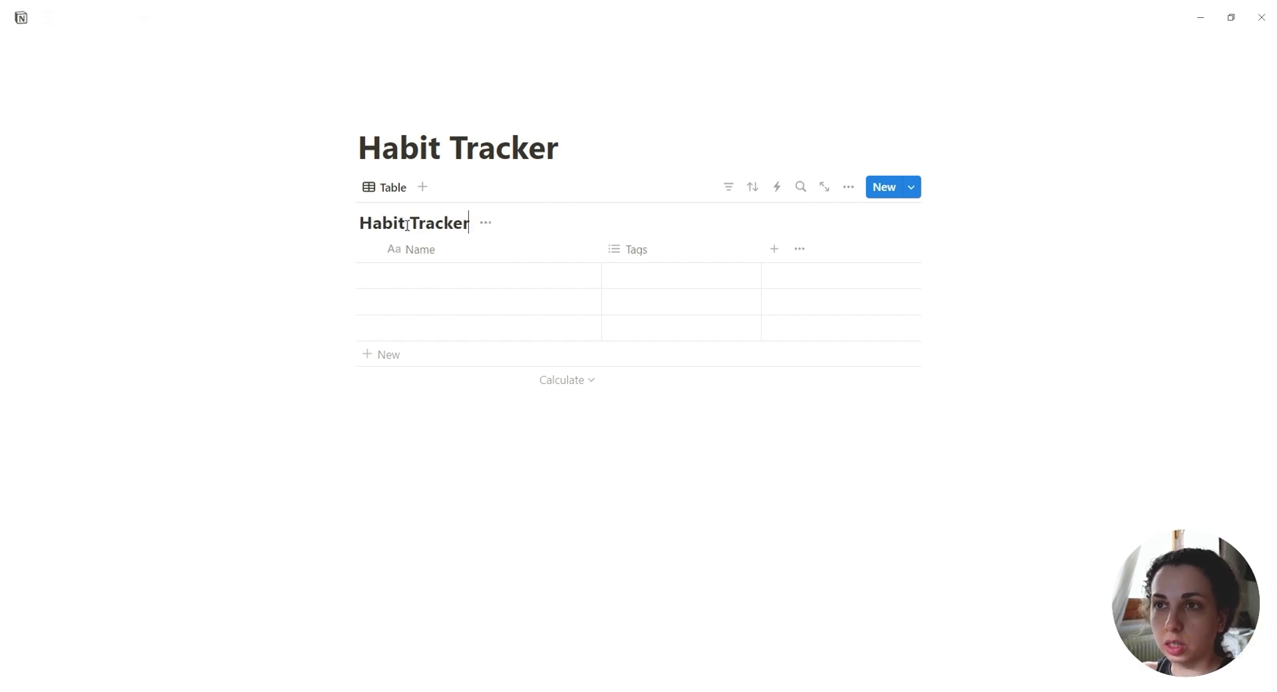
type(" (Build)")
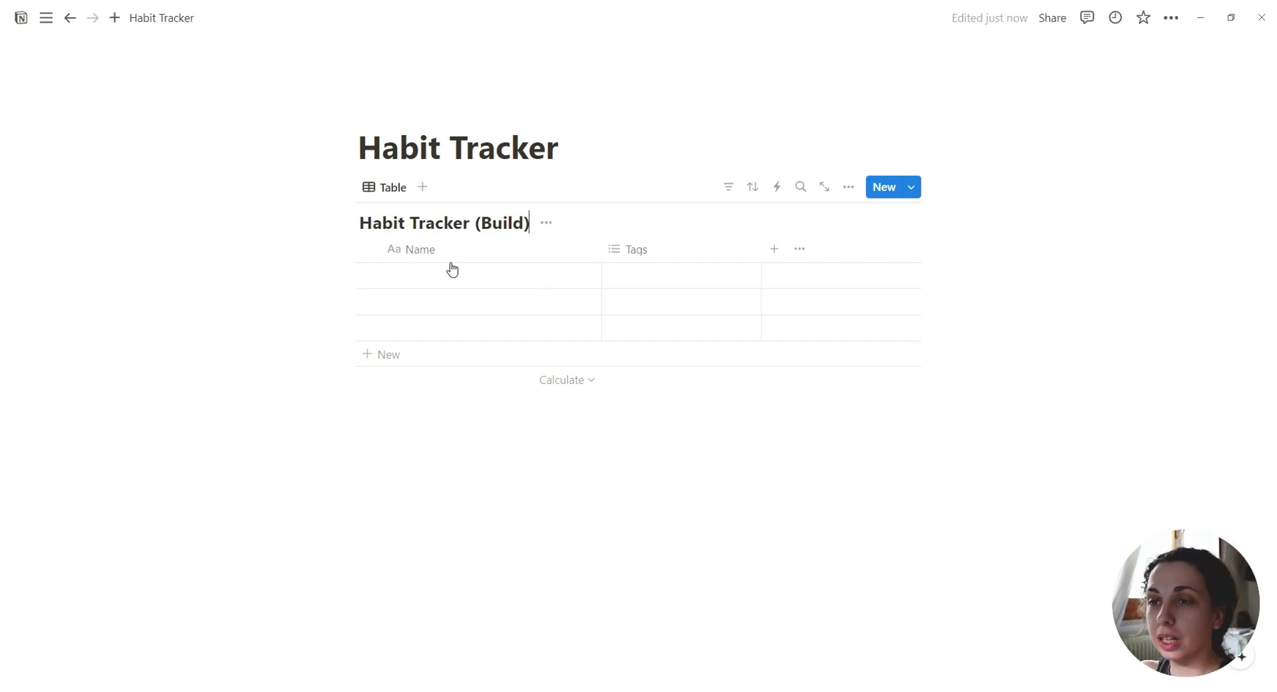
left_click(546, 224)
left_click(512, 307)
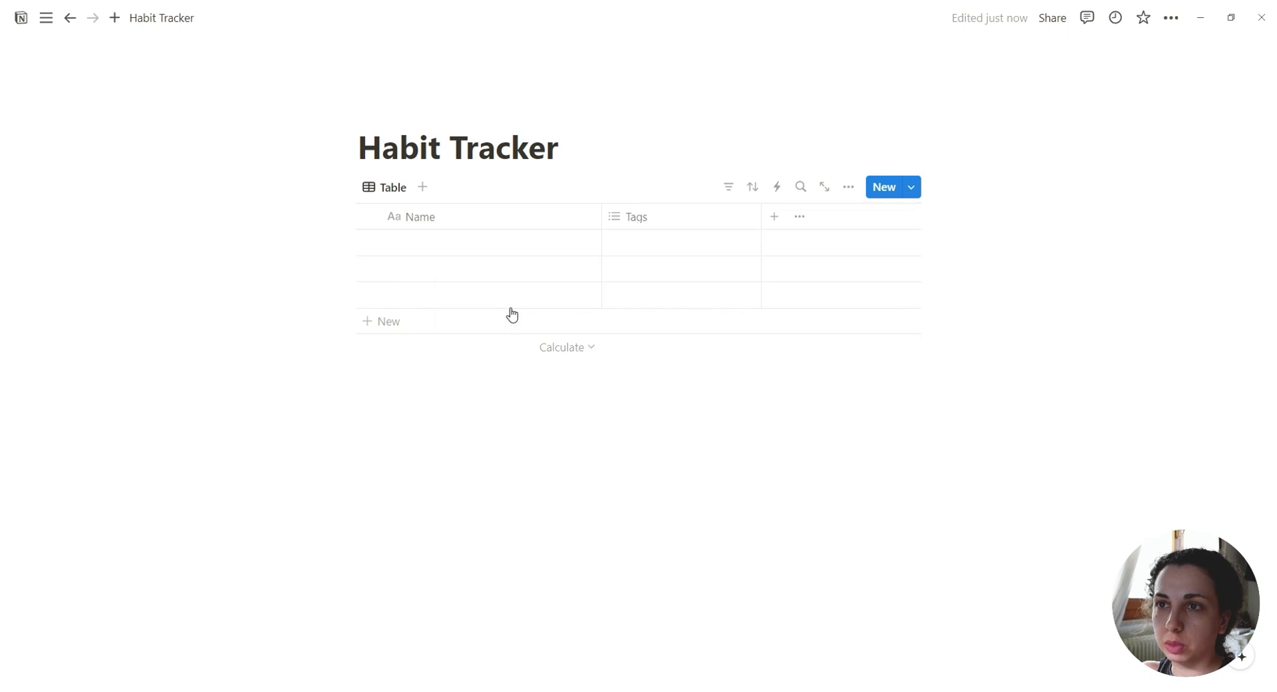
Delete the Tags property from the database and set the page to full width.
left_click(652, 219)
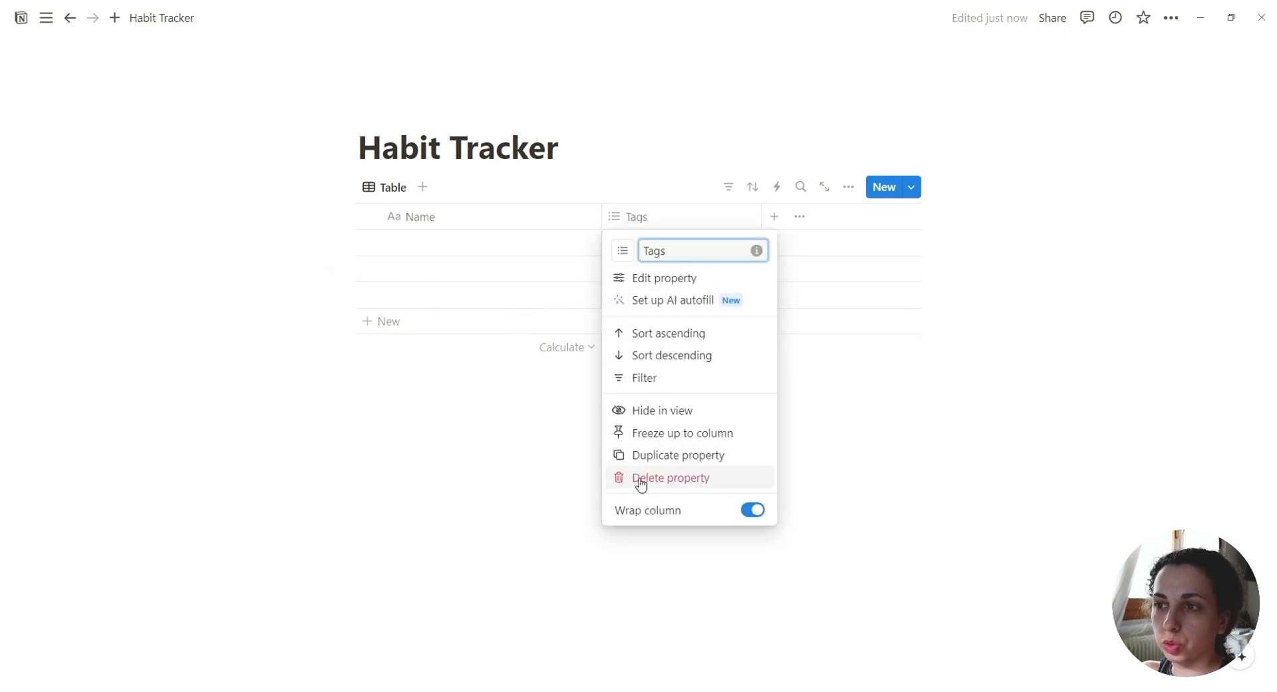
left_click(640, 479)
left_click(635, 360)
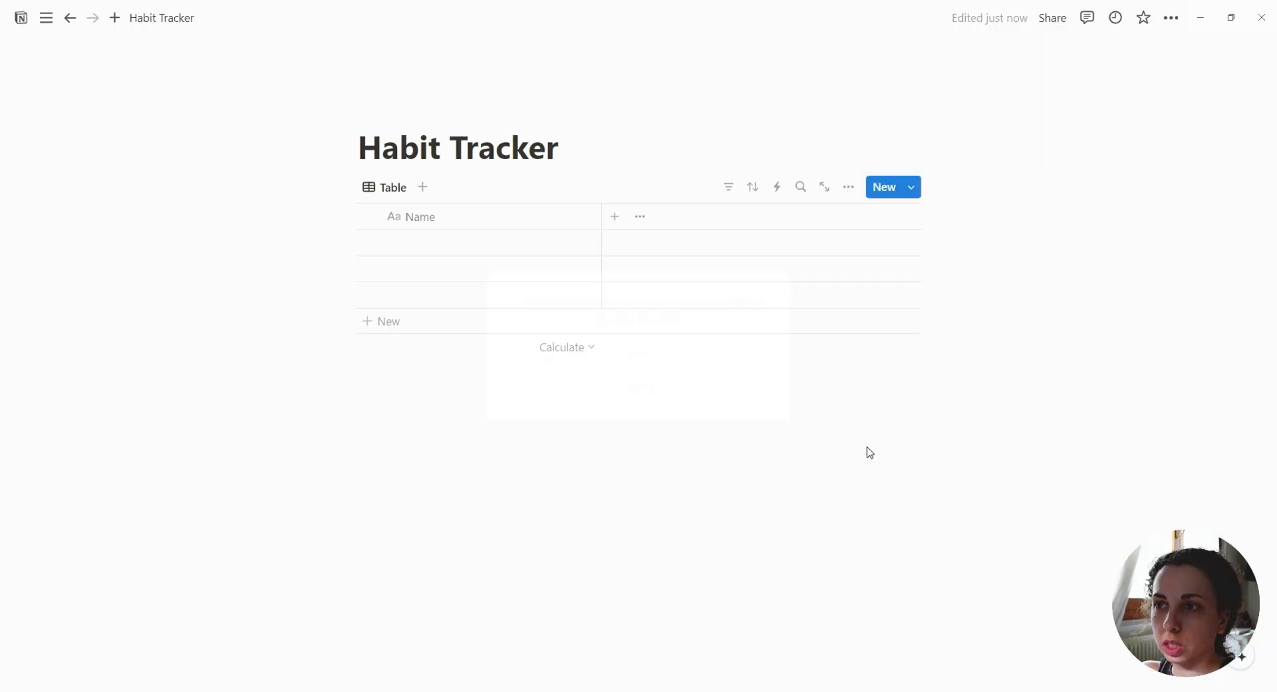
left_click(1172, 27)
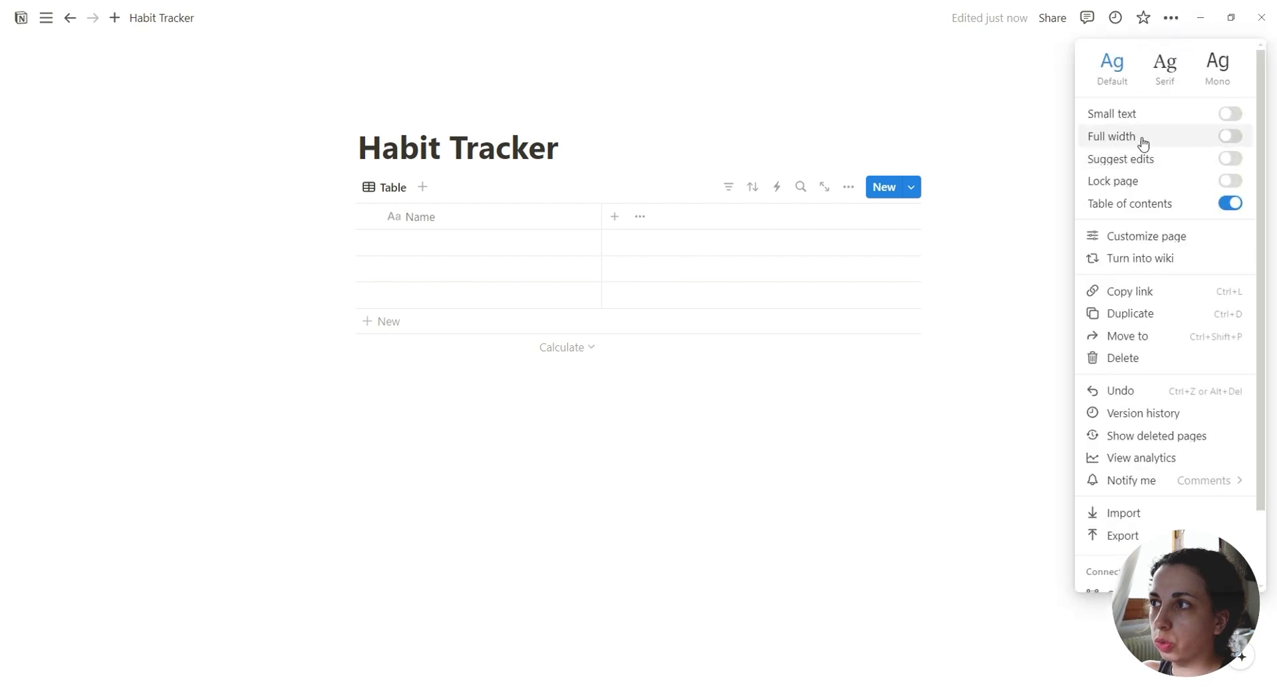
left_click(1230, 136)
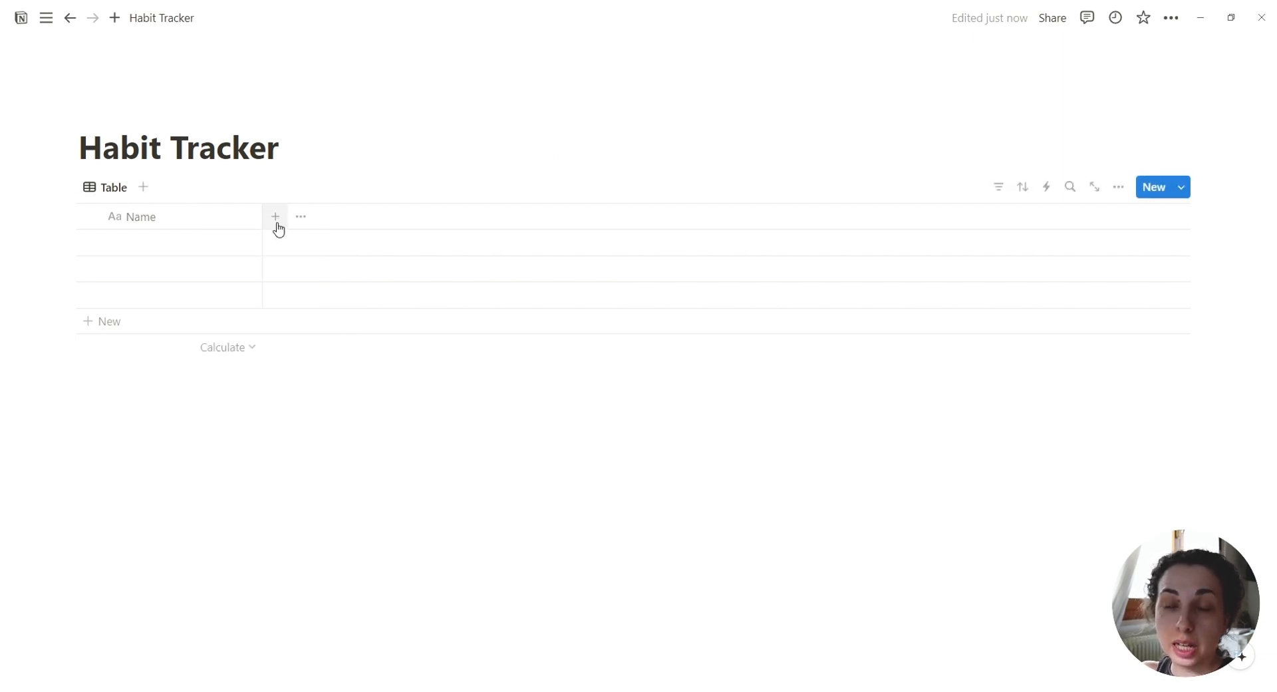
Add a Date property to the database and narrow its column slightly.
left_click(275, 218)
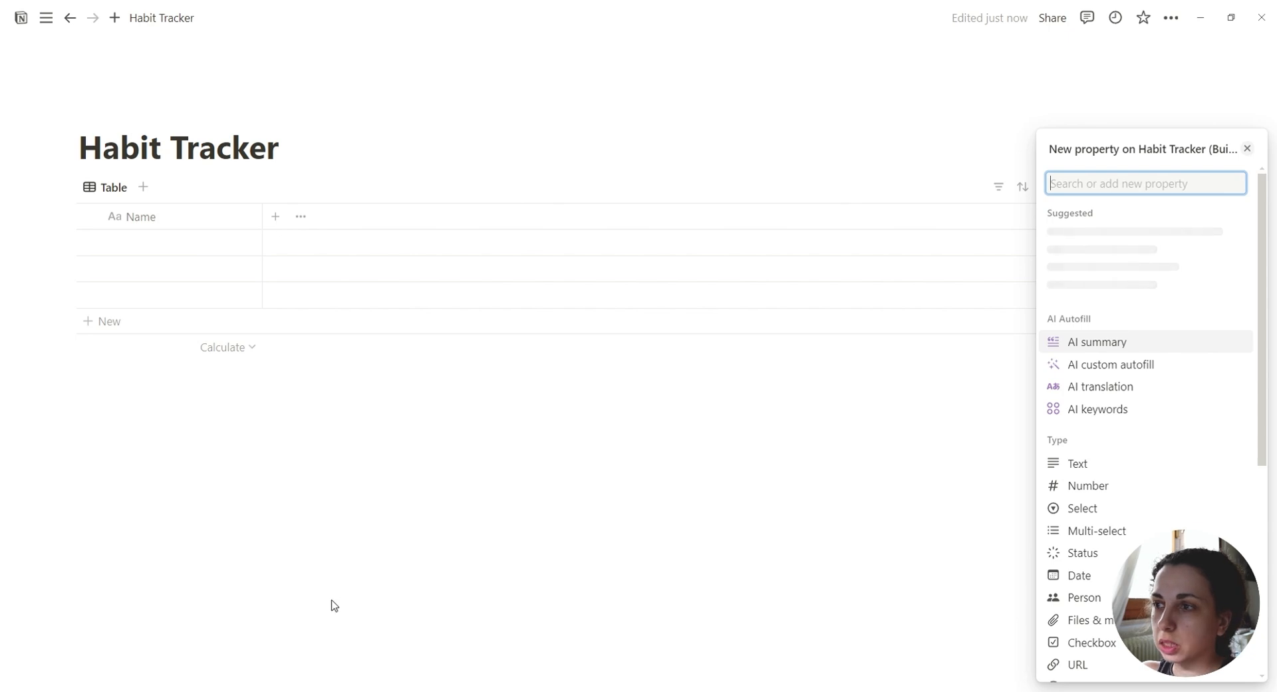
type("date")
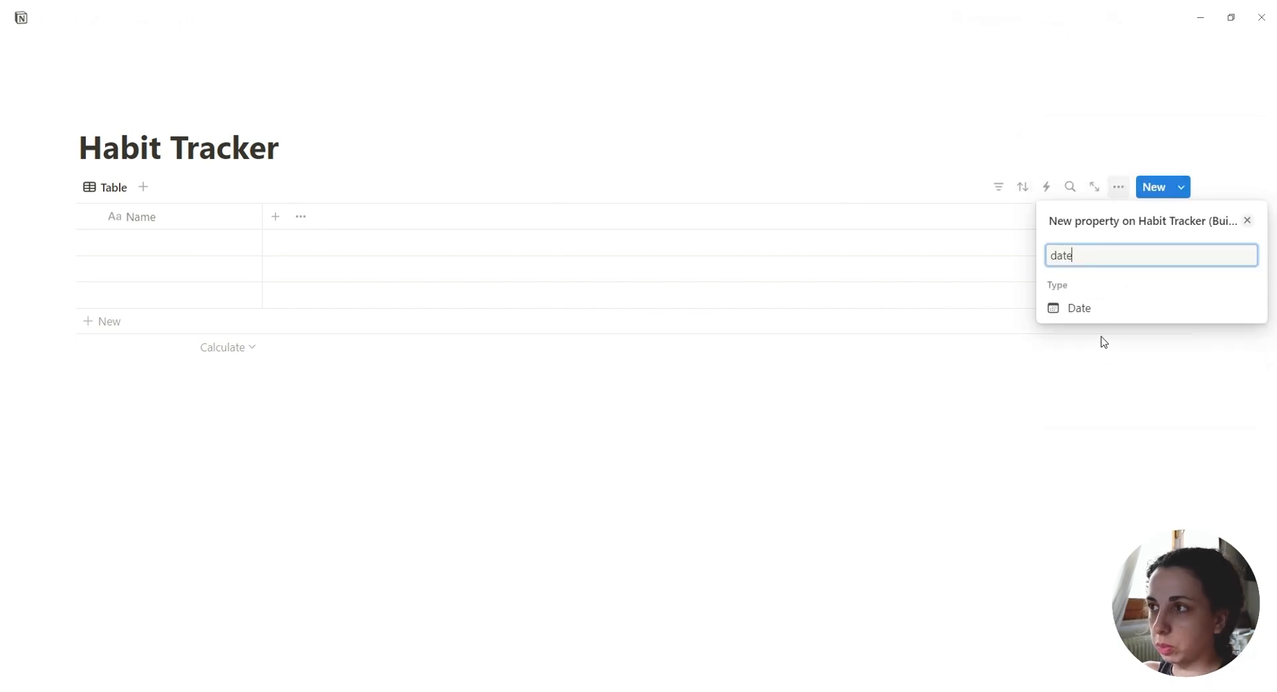
left_click(1078, 309)
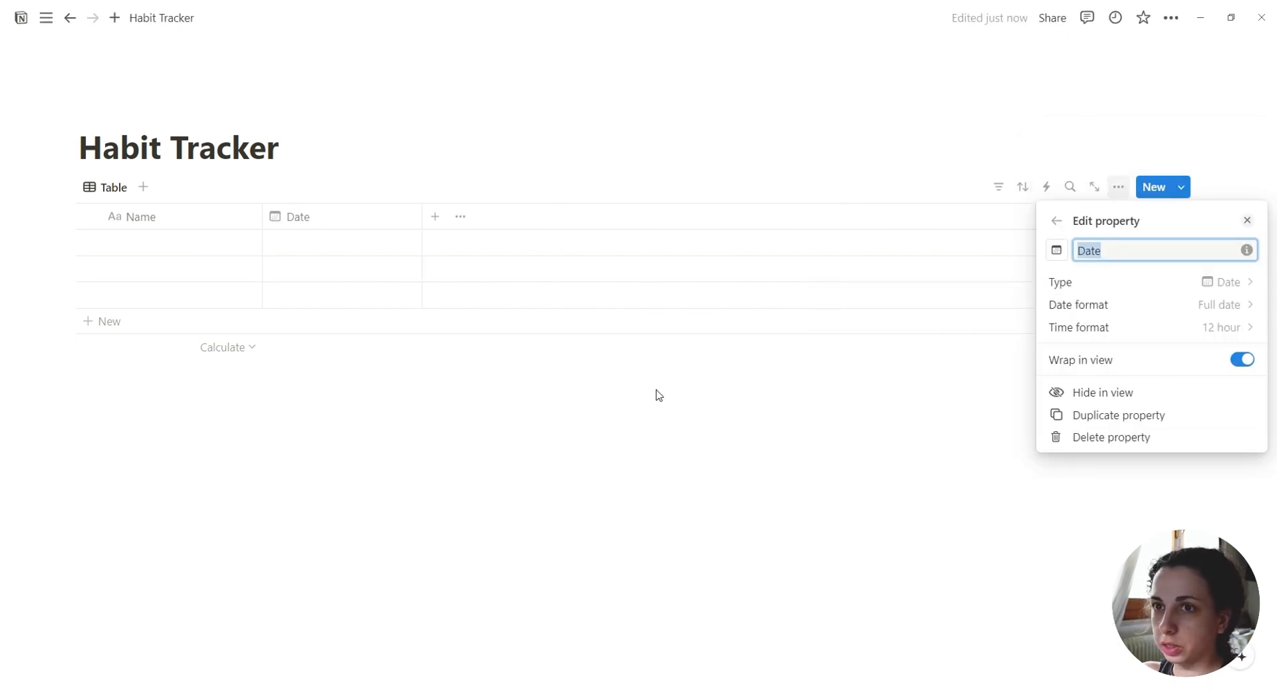
left_click(425, 214)
left_click_drag(422, 217, 394, 224)
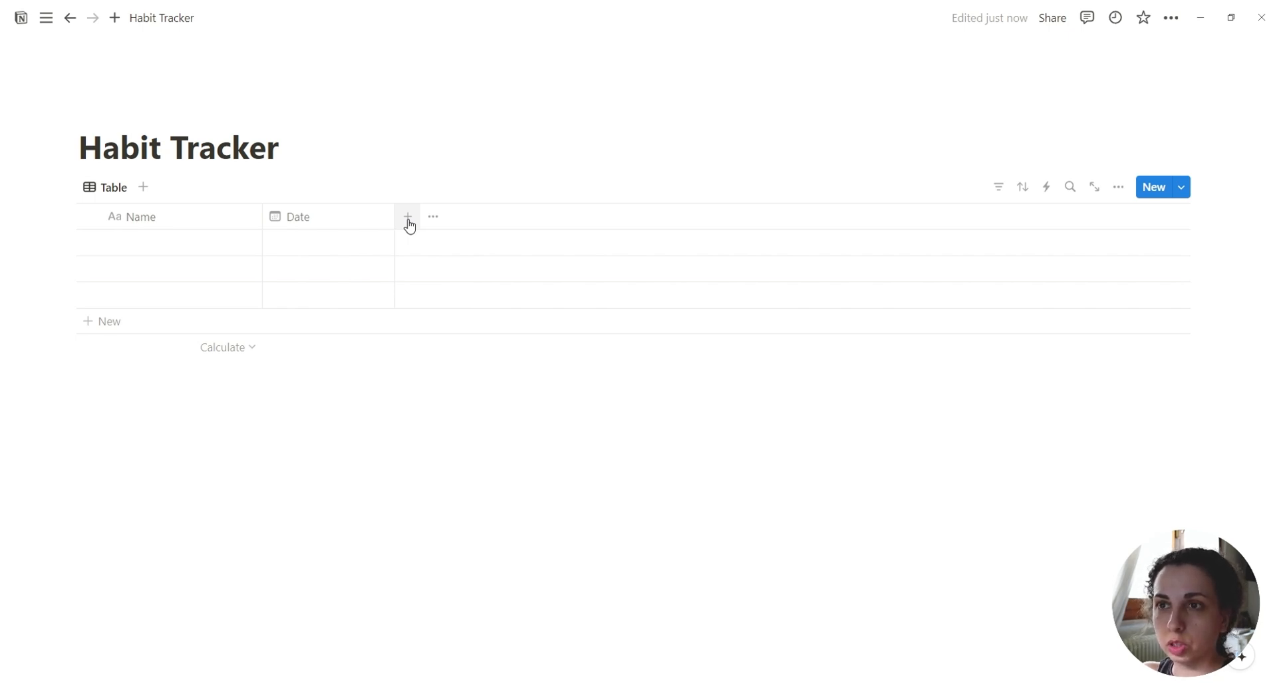
Add a checkbox property beside the Date column and name it "Journal".
left_click(408, 217)
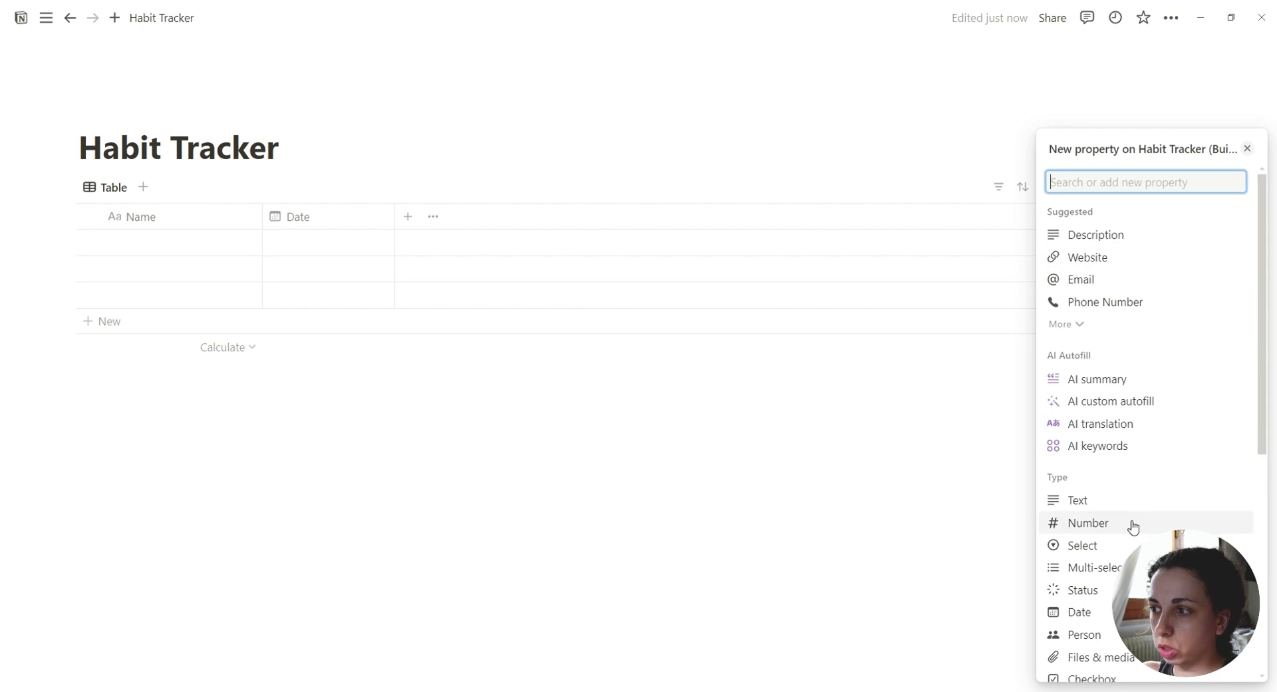
scroll(1133, 527, "down", 3)
left_click(1098, 485)
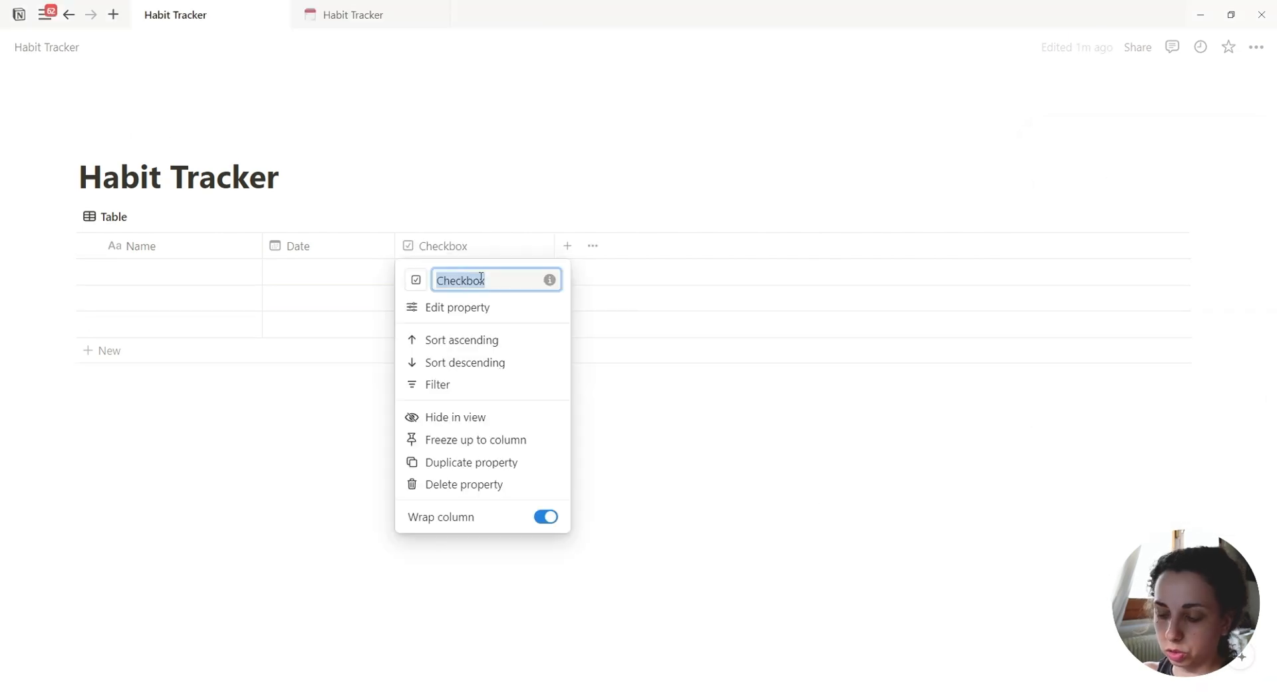
type("H")
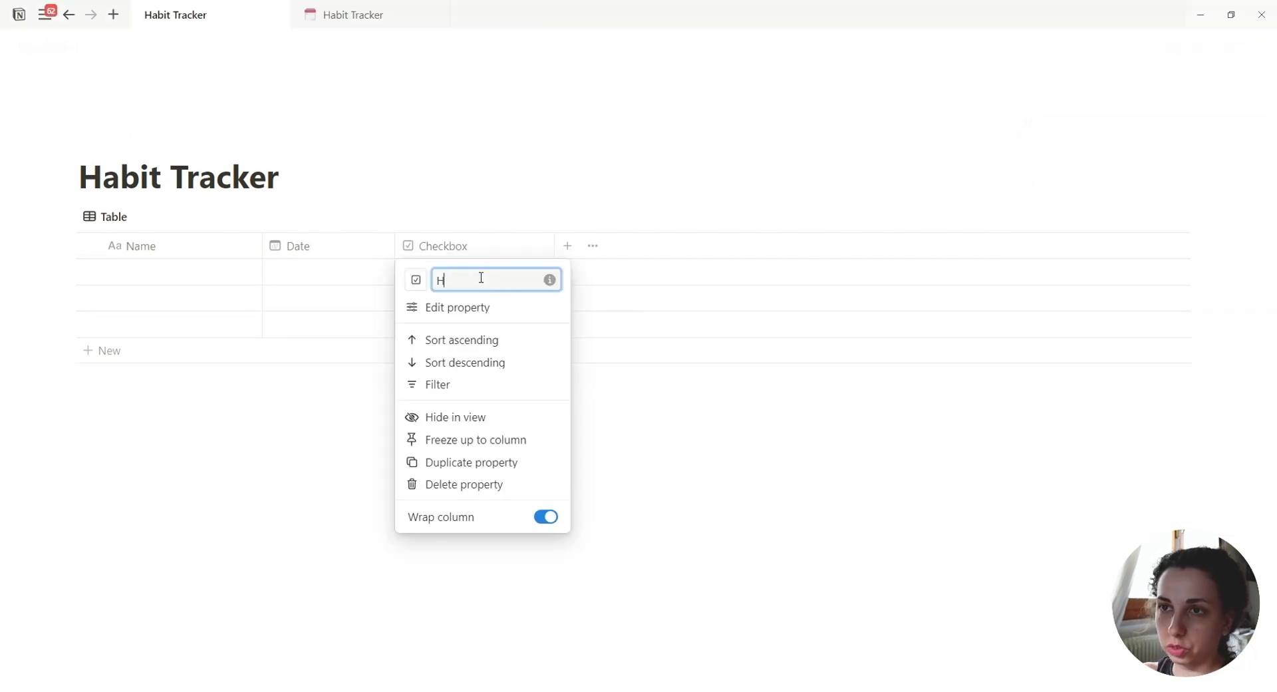
key("BackSpace")
type("Journal")
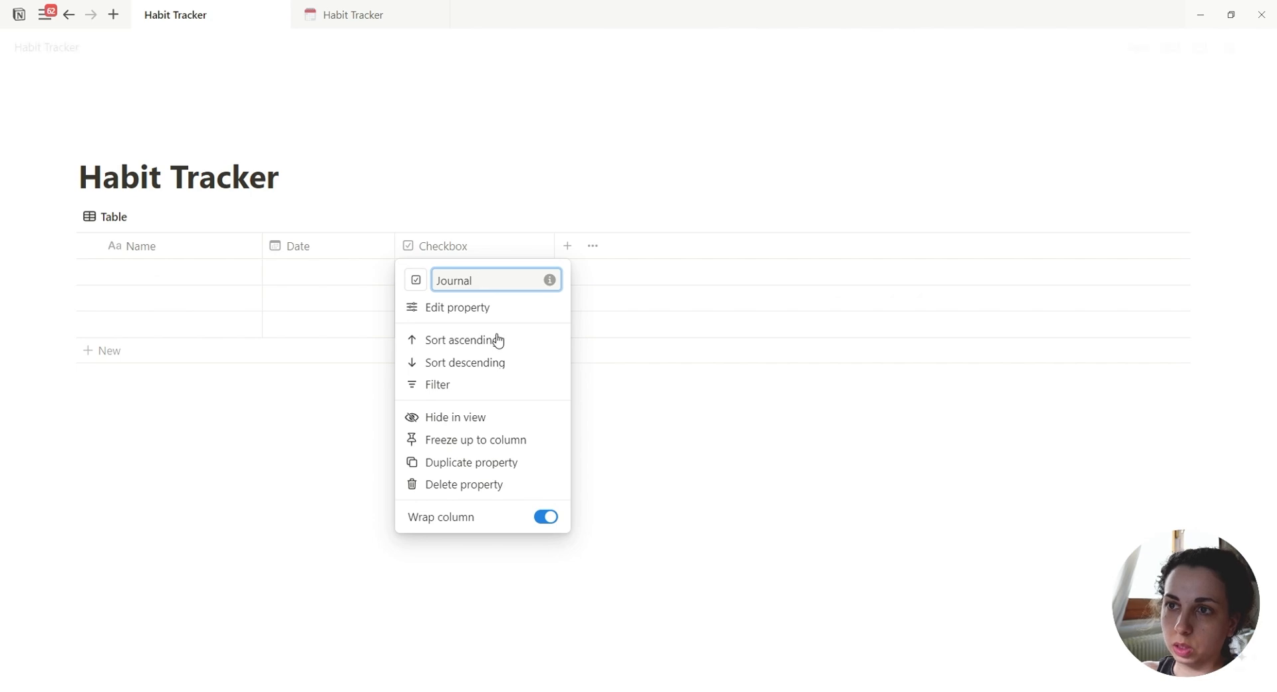
Duplicate the Journal checkbox as a property named "Read", and duplicate that one as "Walking".
left_click(553, 466)
left_click(627, 256)
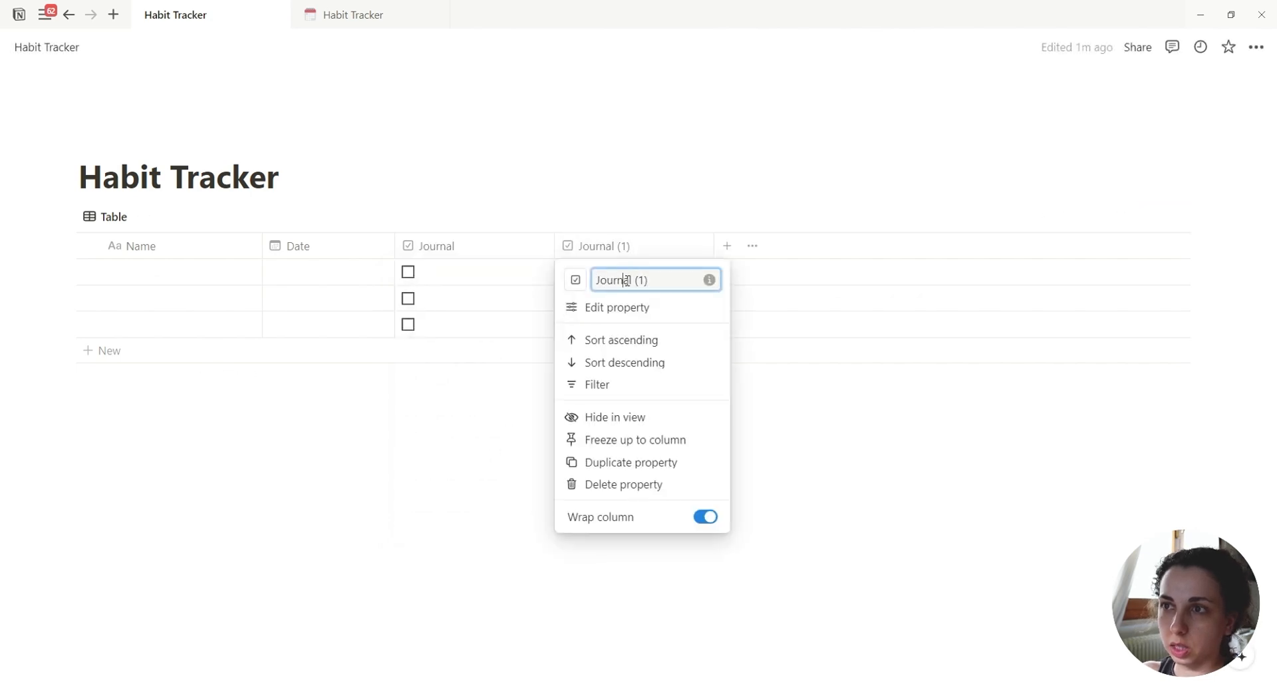
type("Read")
left_click(632, 461)
left_click(757, 246)
type("Walking")
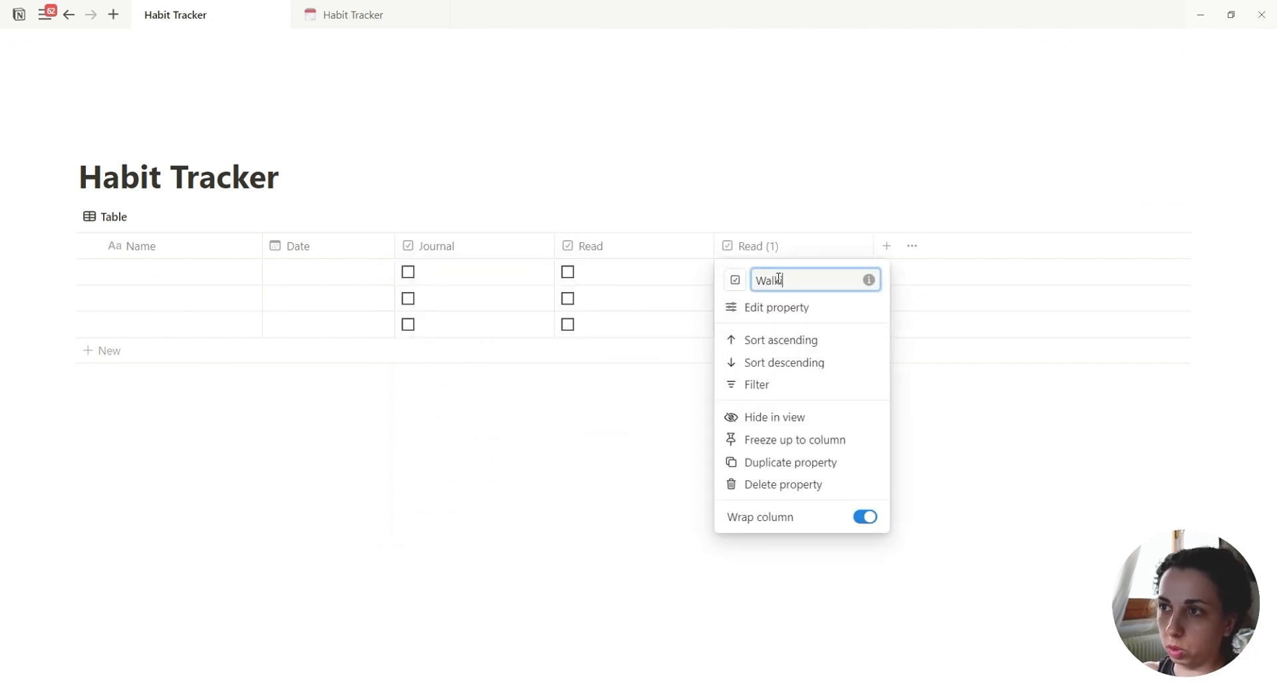
Duplicate the Walking checkbox as a property named "Skincare", and duplicate that one as "Time in Nature".
left_click(765, 460)
type("Skincare")
left_click(935, 461)
type("Time in Nature")
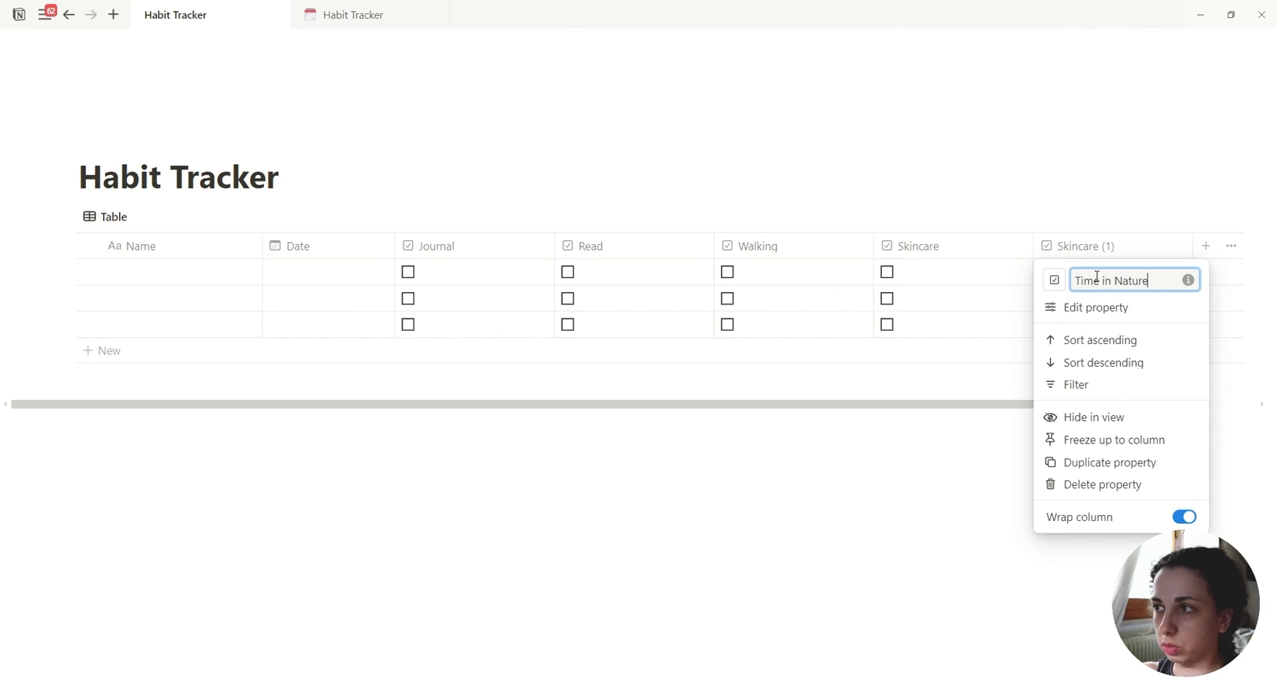
key("Return")
scroll(1031, 403, "right", 2)
scroll(1031, 402, "left", 2)
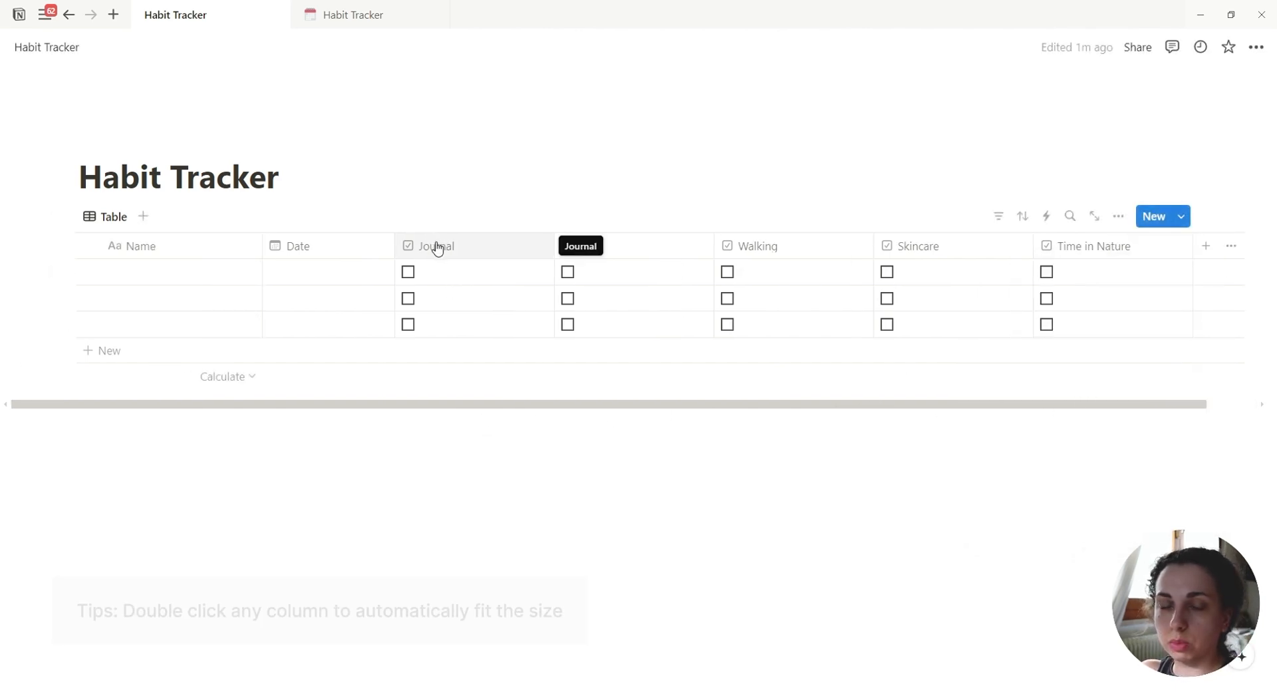
Auto-fit the widths of the Journal, Read, Walking, Skincare and Time in Nature columns to their checkboxes.
double_click(554, 245)
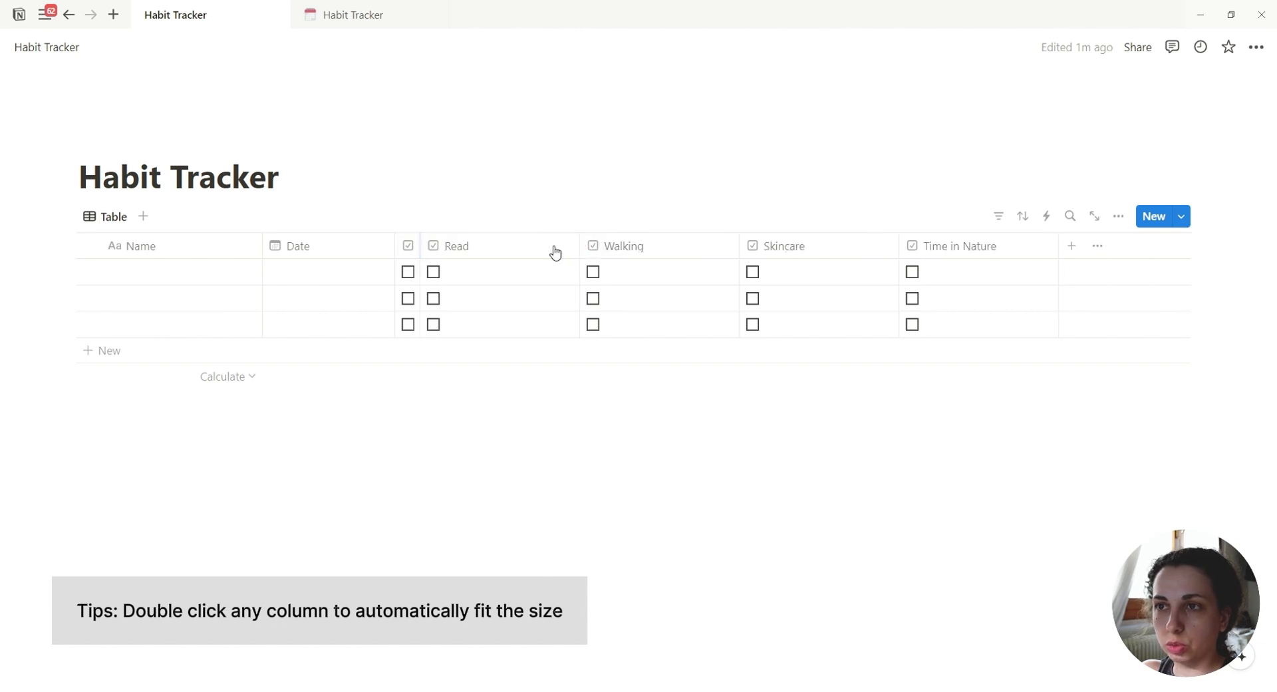
double_click(579, 245)
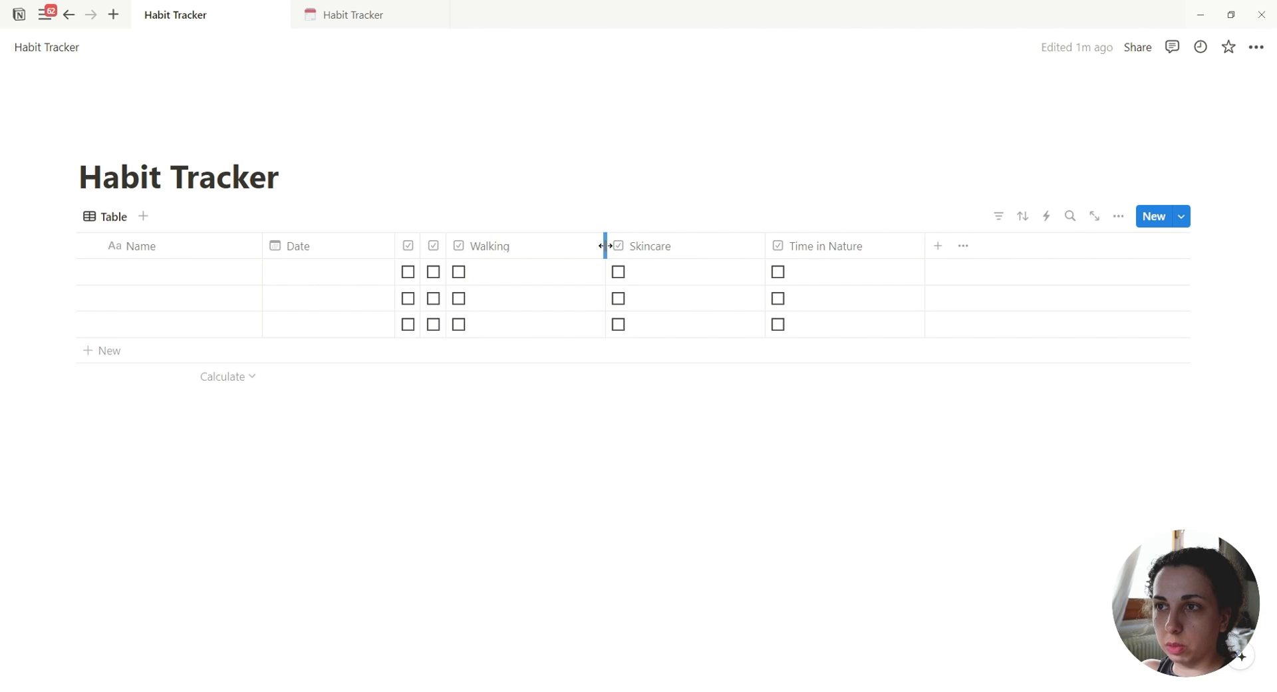
double_click(605, 247)
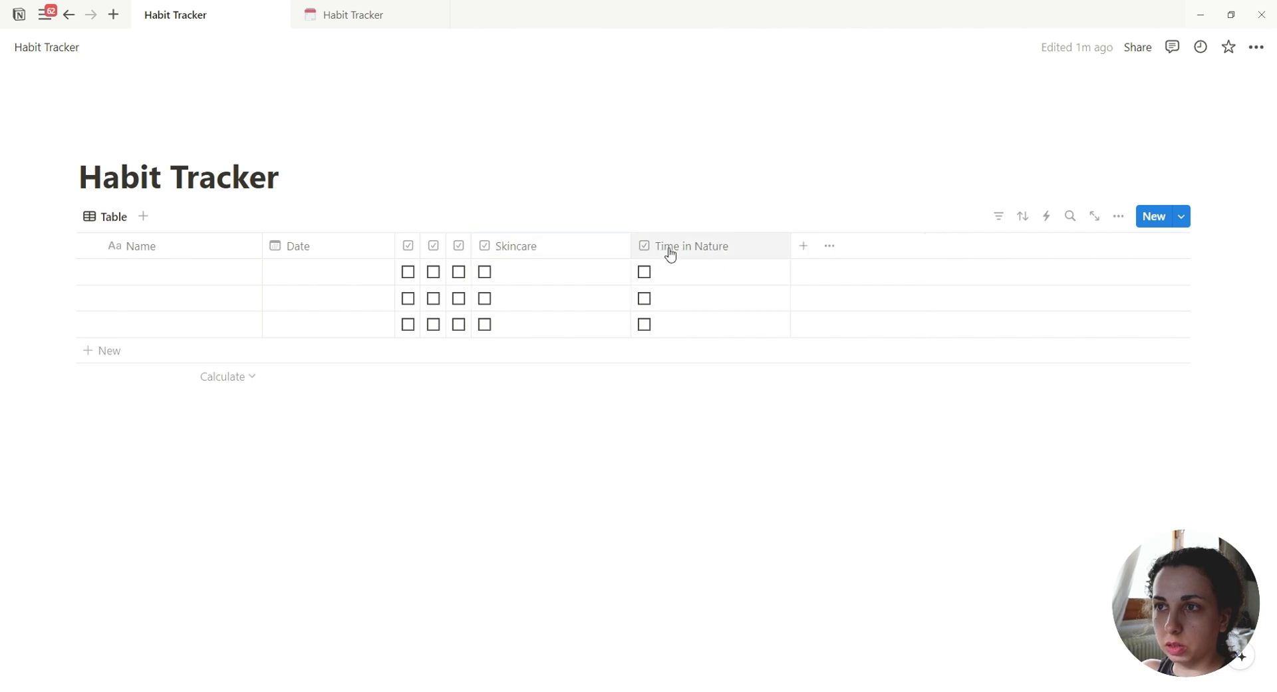
double_click(631, 245)
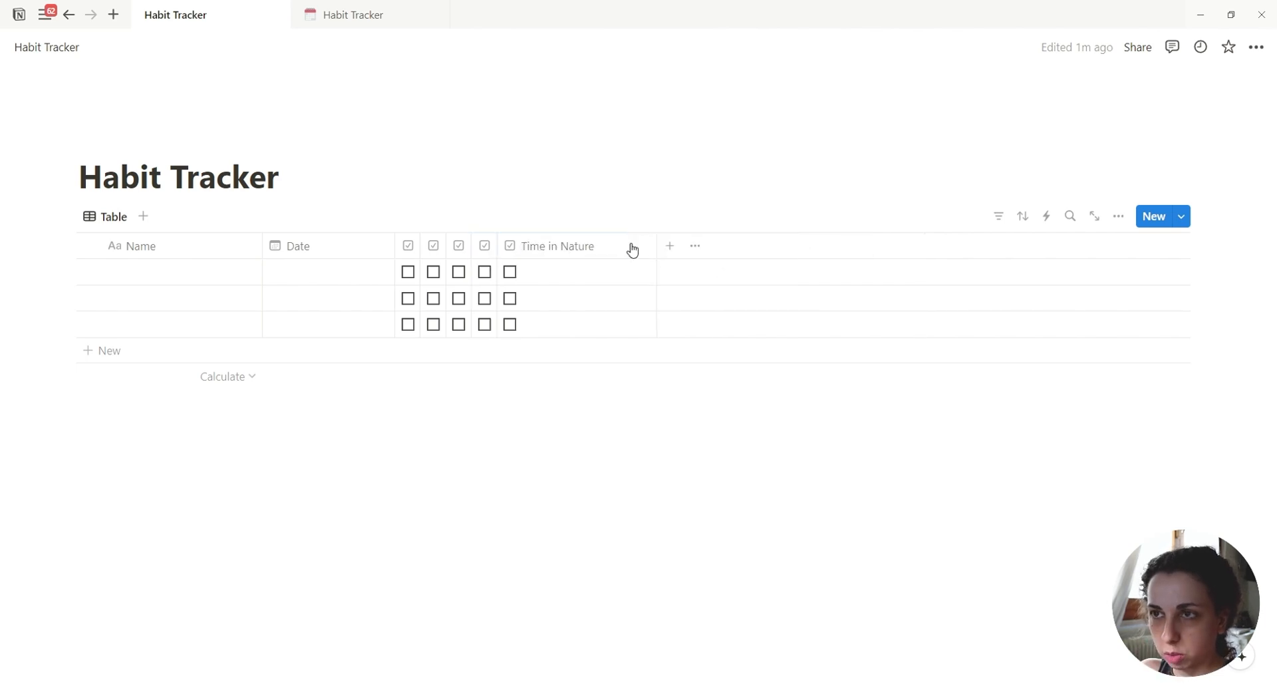
double_click(656, 246)
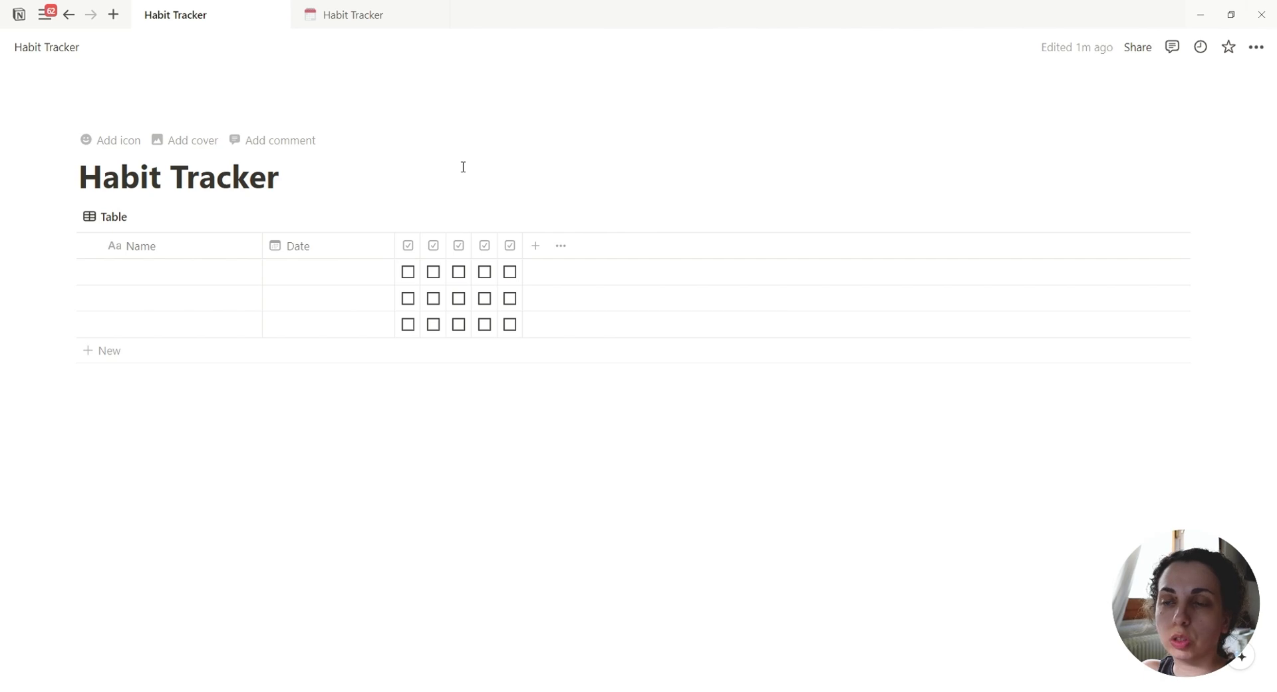
Give the Journal property the pencil-and-lines icon and the Read property the open book icon.
left_click(409, 255)
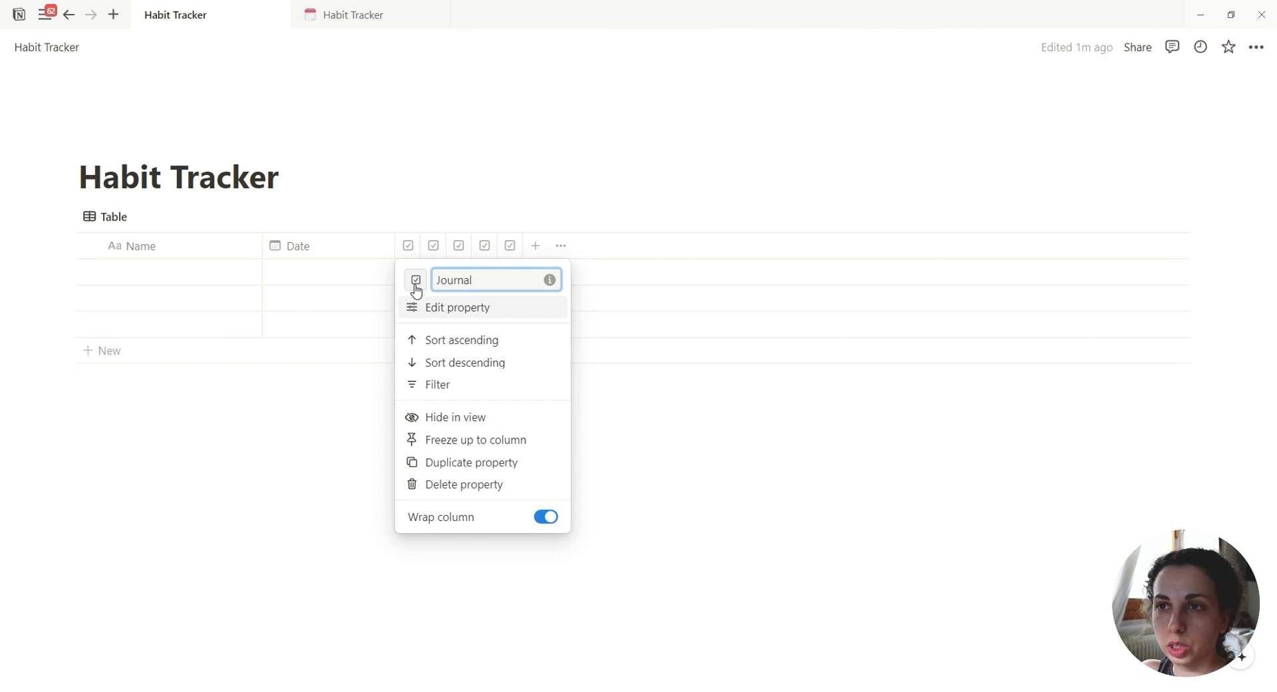
left_click(416, 291)
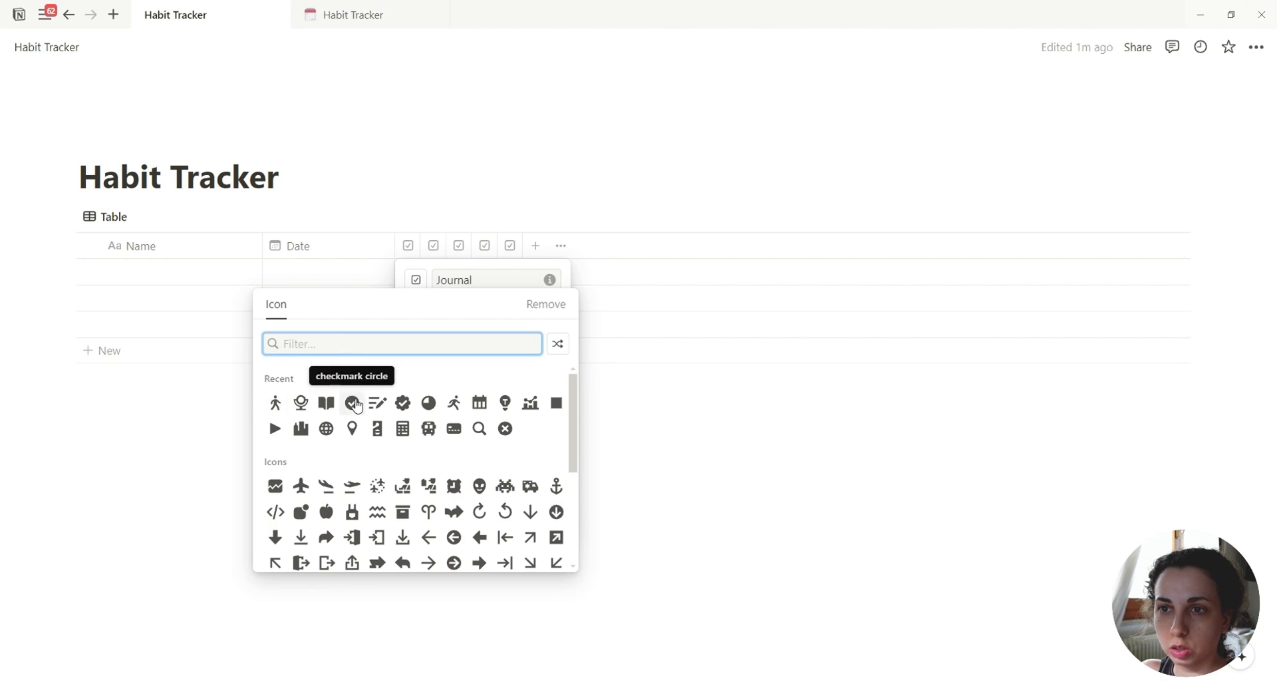
left_click(378, 402)
left_click(435, 247)
left_click(435, 246)
left_click(441, 280)
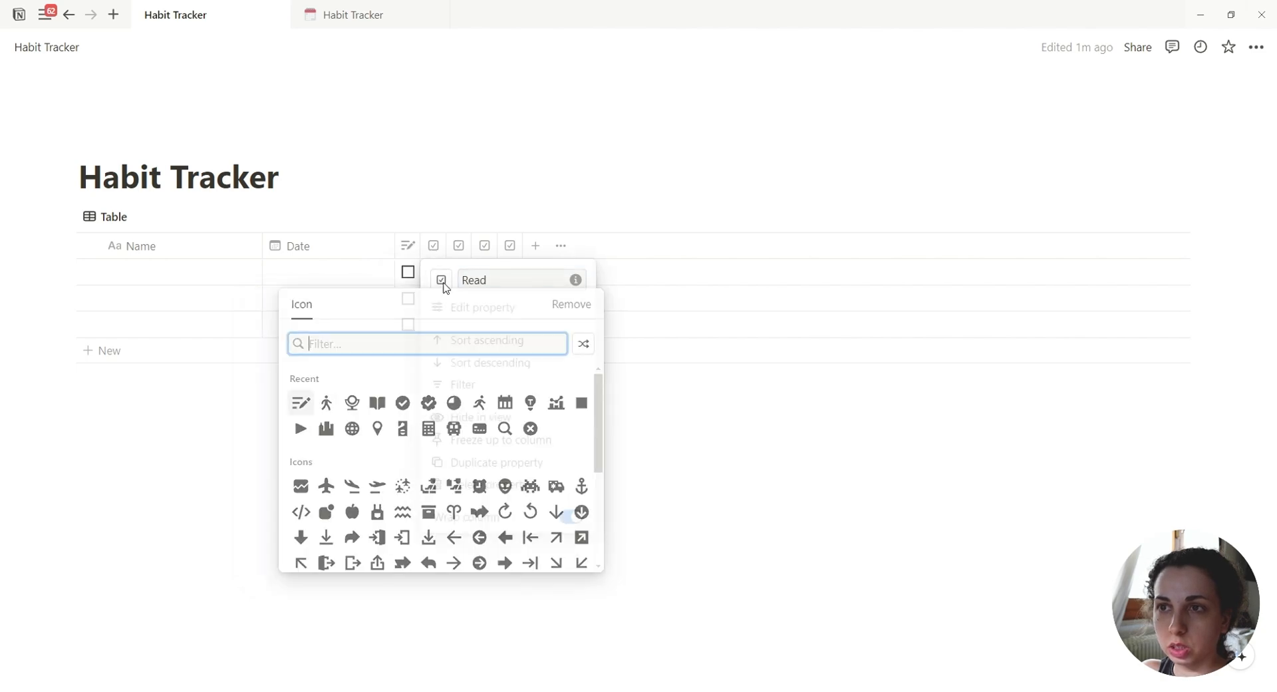
left_click(377, 404)
Give the Walking property the walking person icon and the Skincare property the mirror icon.
left_click(460, 248)
left_click(460, 248)
left_click(468, 280)
left_click(377, 403)
Find a palm tree icon with the filter "tree" and apply it to the Time in Nature property.
left_click(511, 247)
left_click(510, 247)
left_click(518, 280)
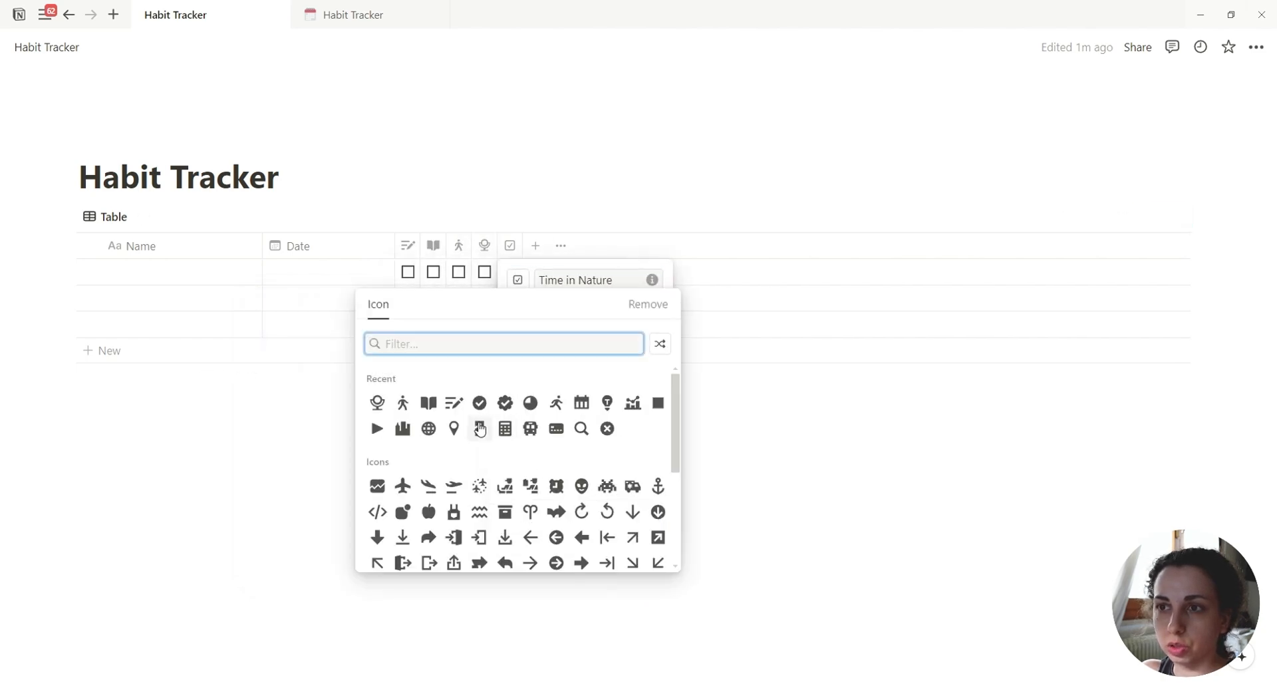
type("tree")
left_click(454, 381)
left_click(426, 399)
Tick the Journal, Read, Walking, Skincare and Time in Nature checkboxes in the first row.
left_click(408, 272)
left_click(434, 273)
left_click(459, 272)
left_click(485, 273)
left_click(511, 272)
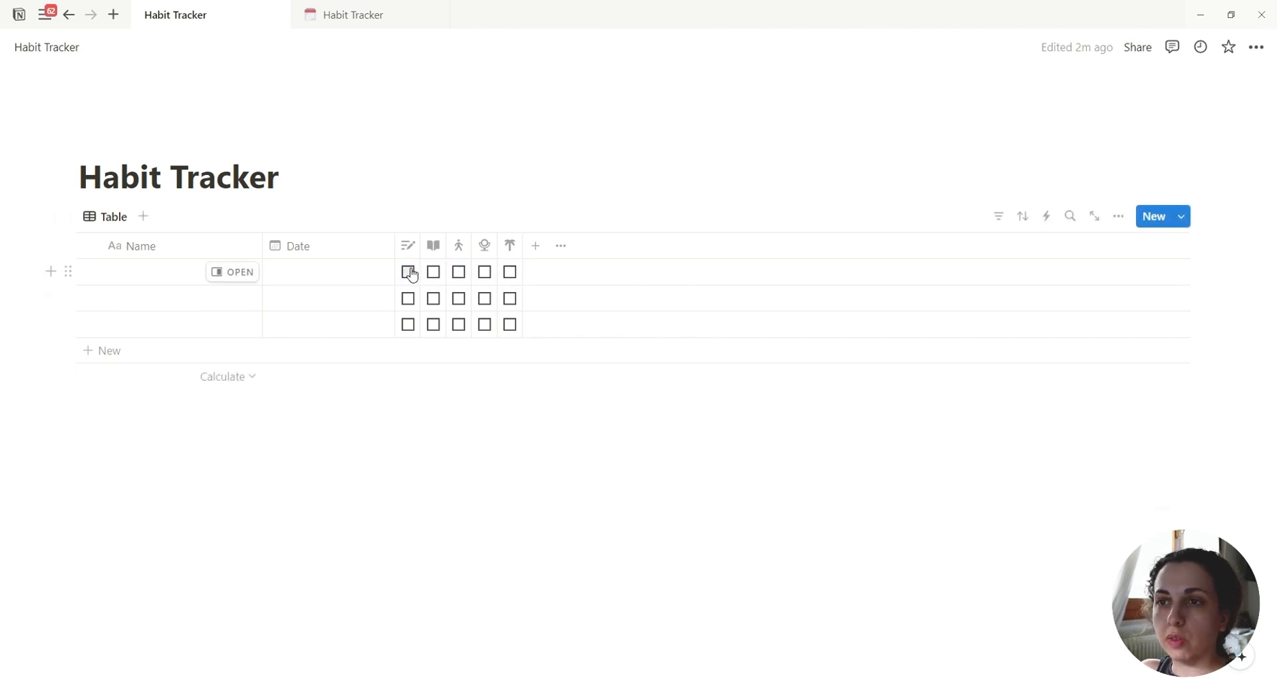
left_click(408, 272)
left_click(434, 272)
left_click(459, 272)
left_click(485, 272)
left_click(510, 273)
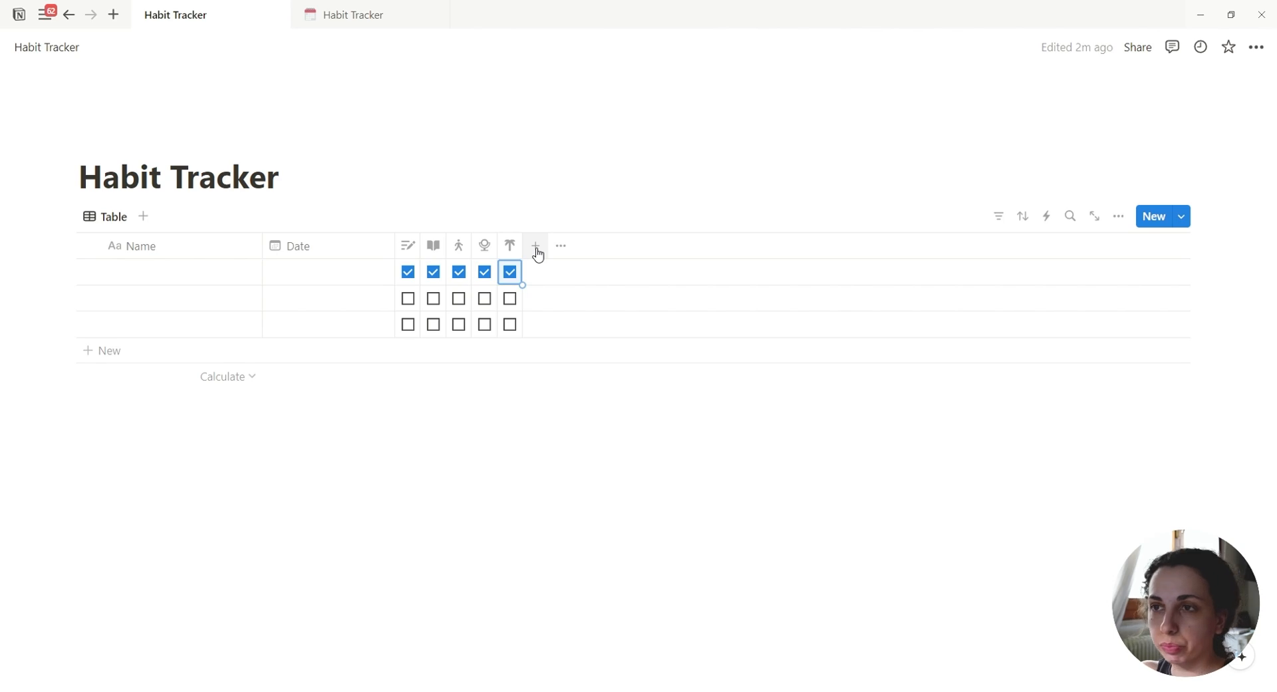
Clear the Time in Nature, Skincare and Walking checkboxes in the first row.
left_click(511, 271)
left_click(484, 272)
left_click(459, 271)
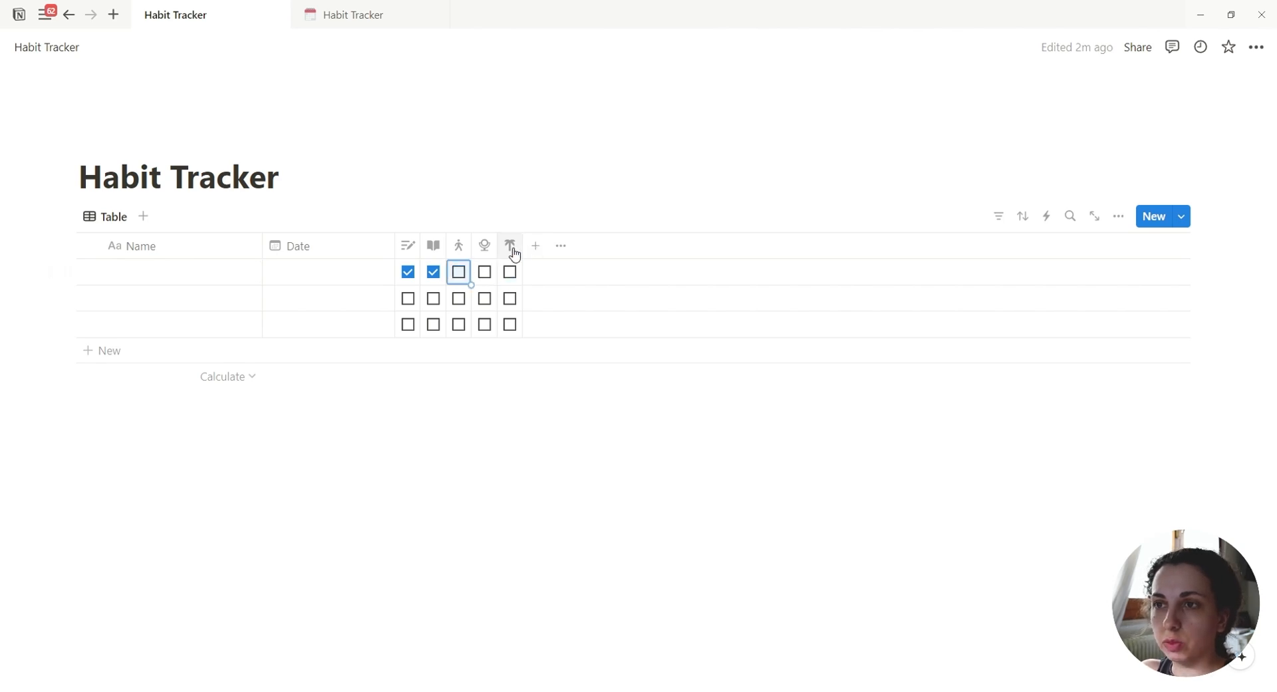
Add a formula property after the Time in Nature column, name it "Progress" and give it the pie chart icon.
left_click(535, 248)
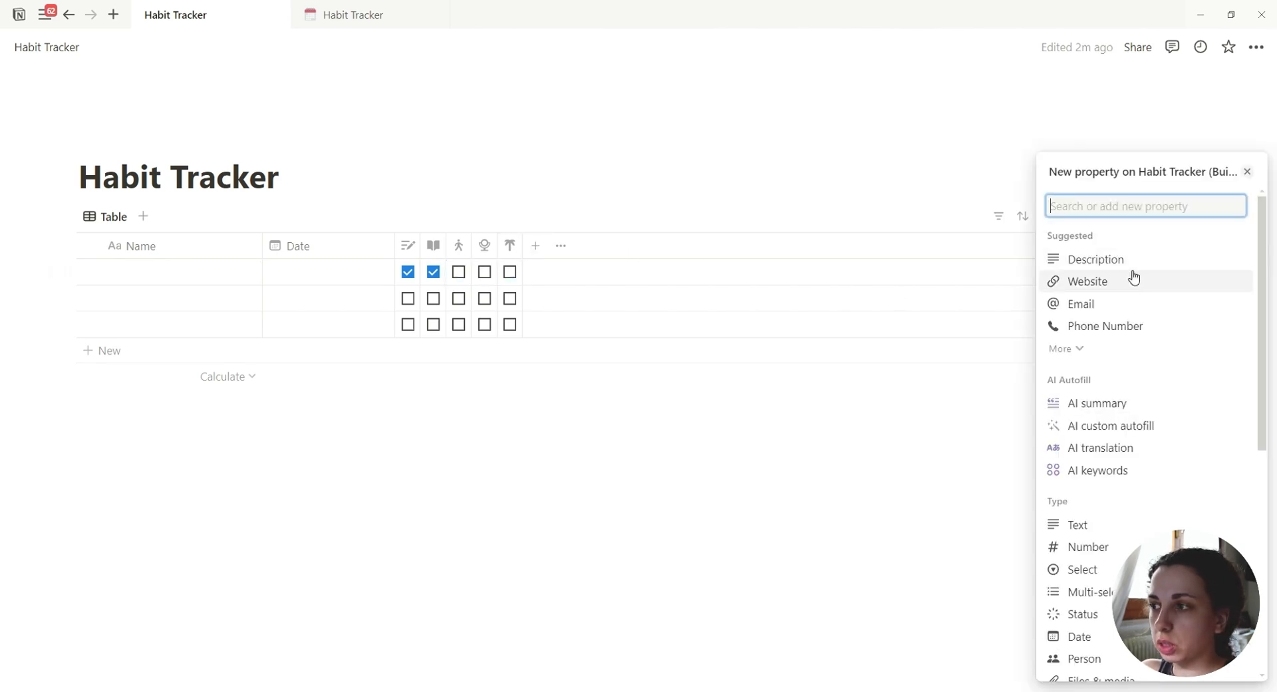
scroll(1132, 501, "down", 5)
left_click(1126, 532)
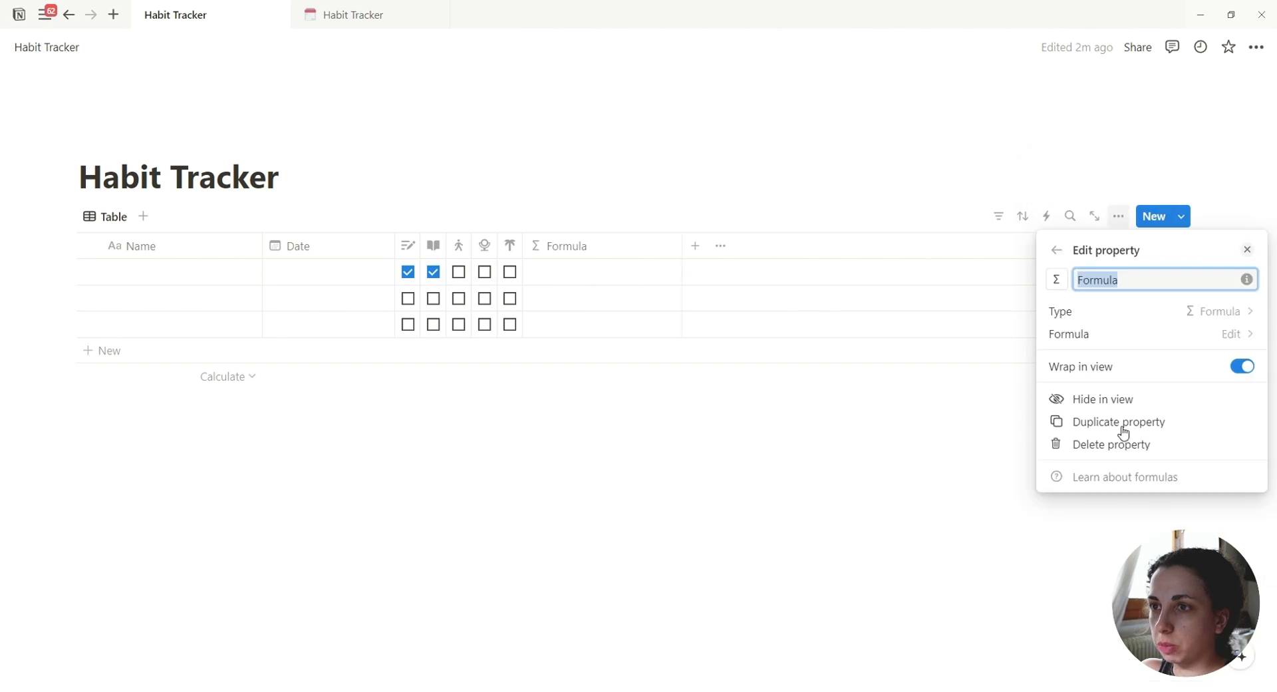
type("Progress")
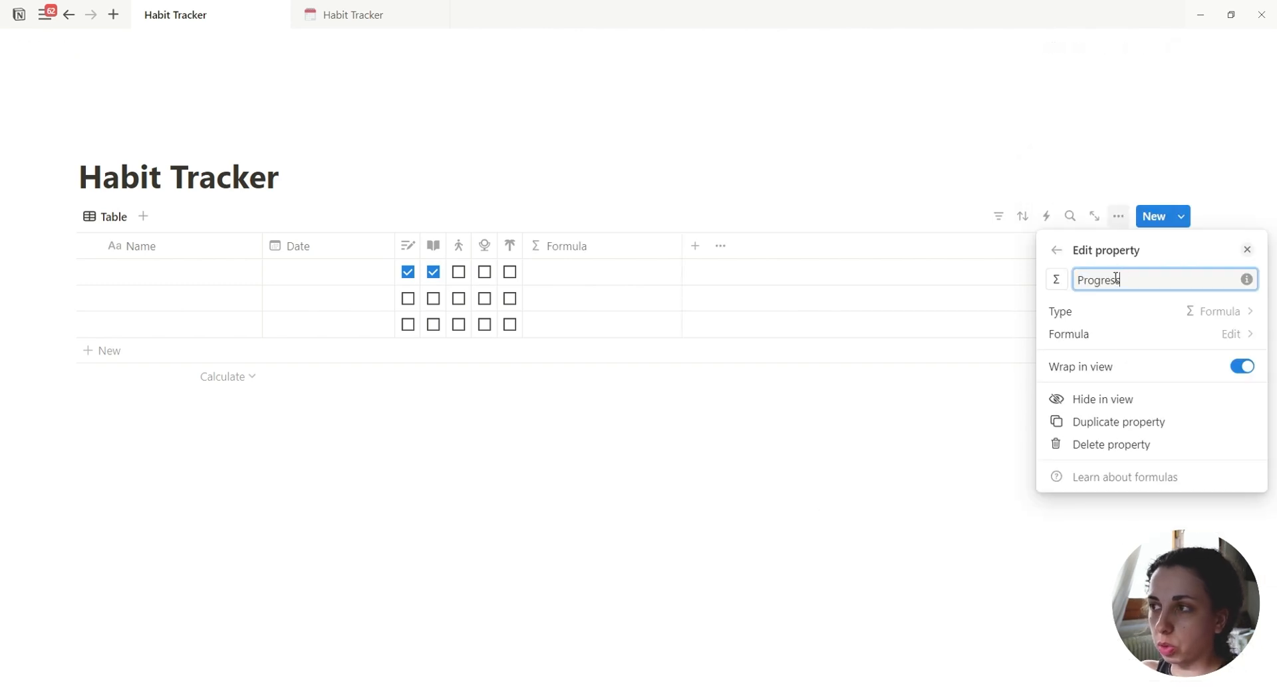
left_click(1056, 280)
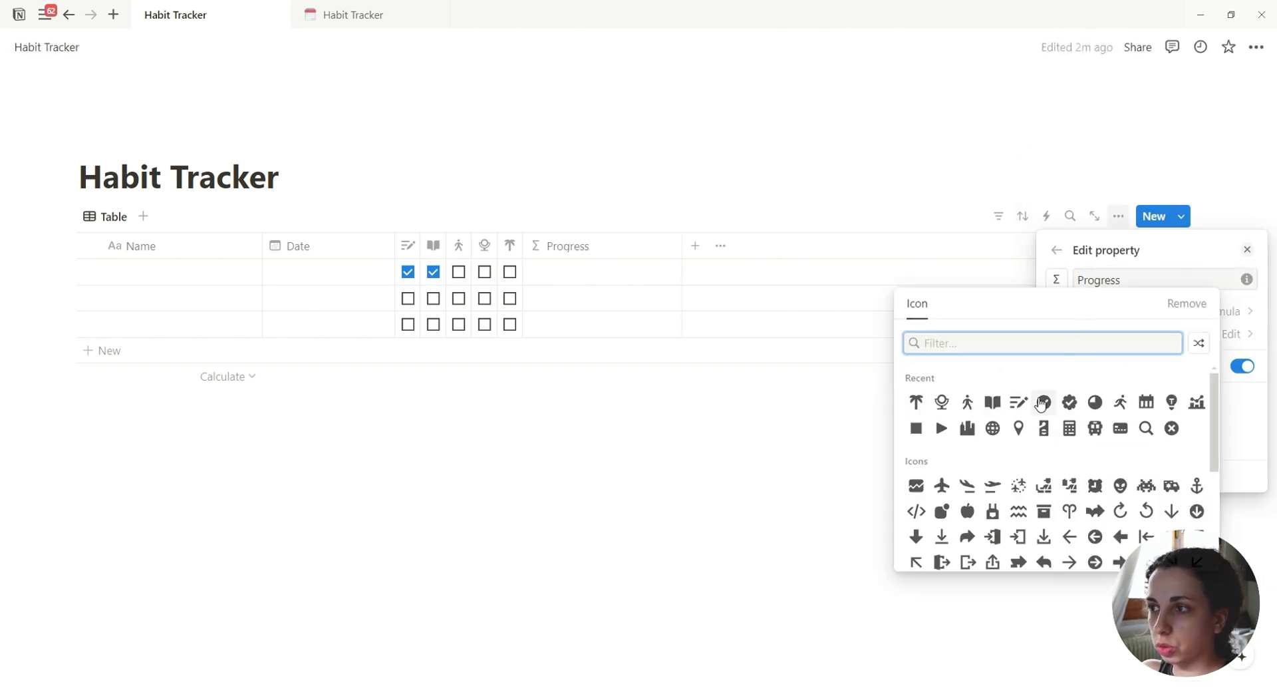
left_click(1096, 403)
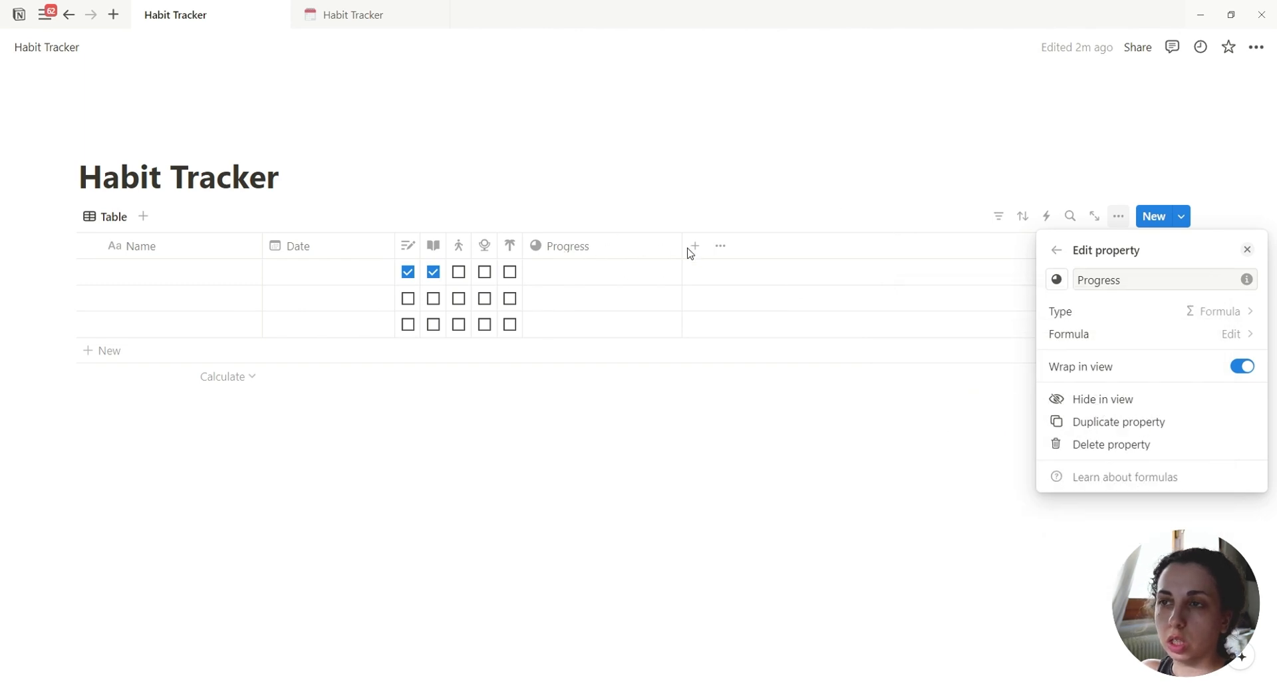
left_click(664, 399)
Clear the Read and Journal checkboxes in the first row and narrow the Progress column slightly.
left_click(433, 273)
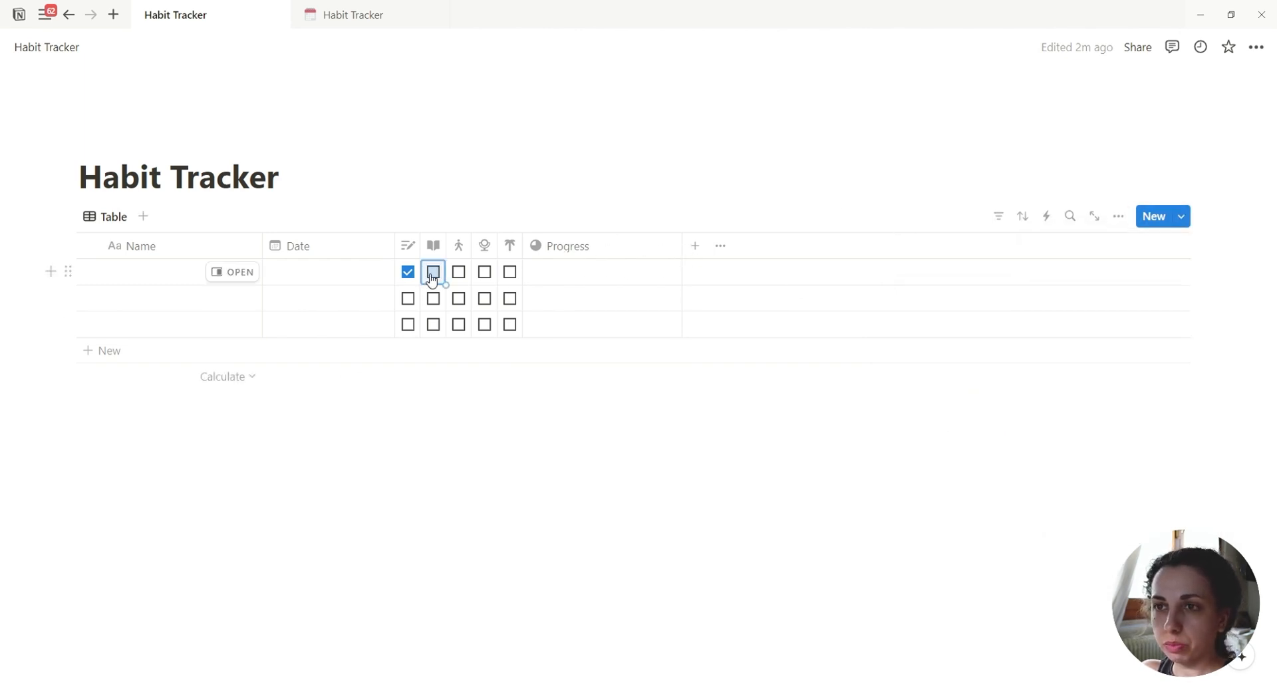
left_click(408, 274)
left_click_drag(681, 245, 646, 244)
Start the Progress formula with the term toNumber(Journal).
left_click(599, 274)
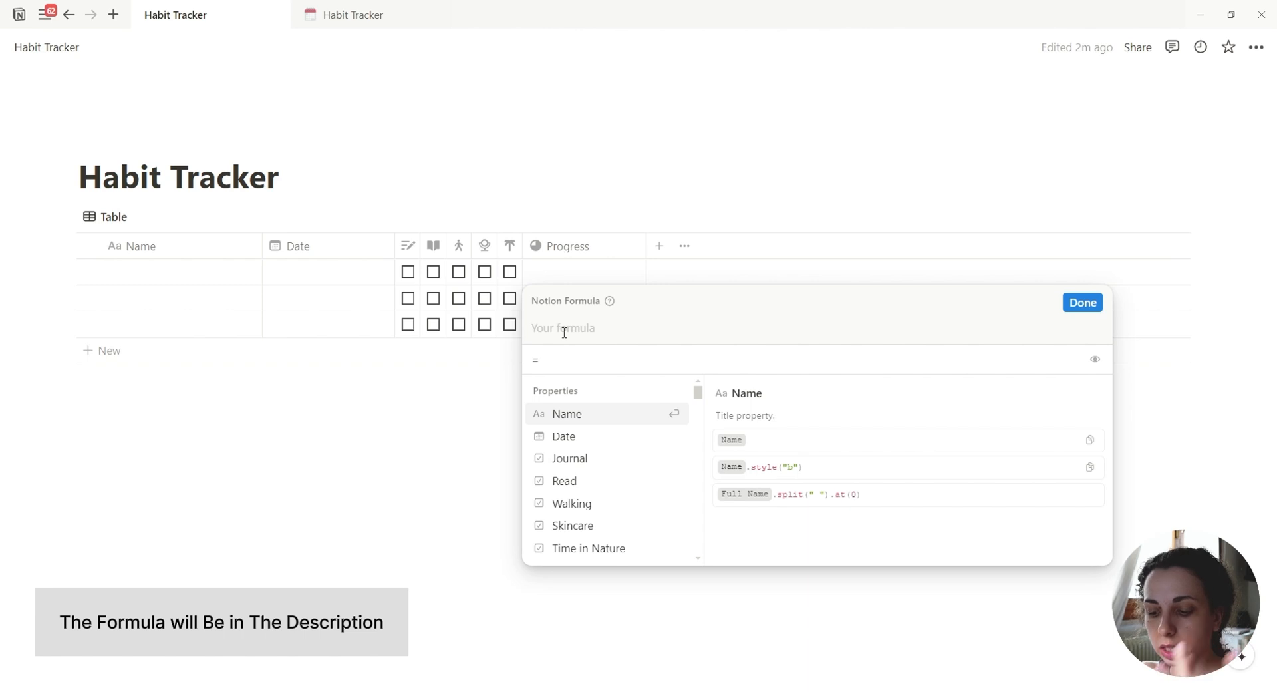
type("tonbumber")
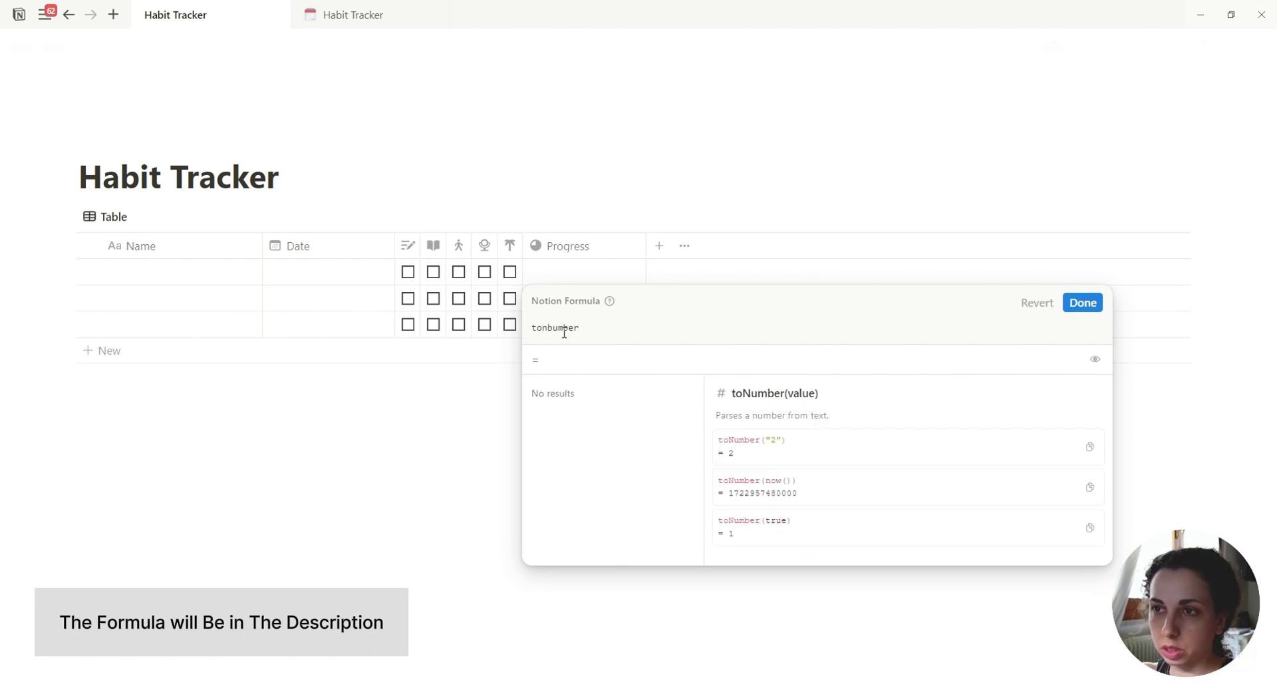
key("BackSpace")
key("BackSpace")
key("BackSpace")
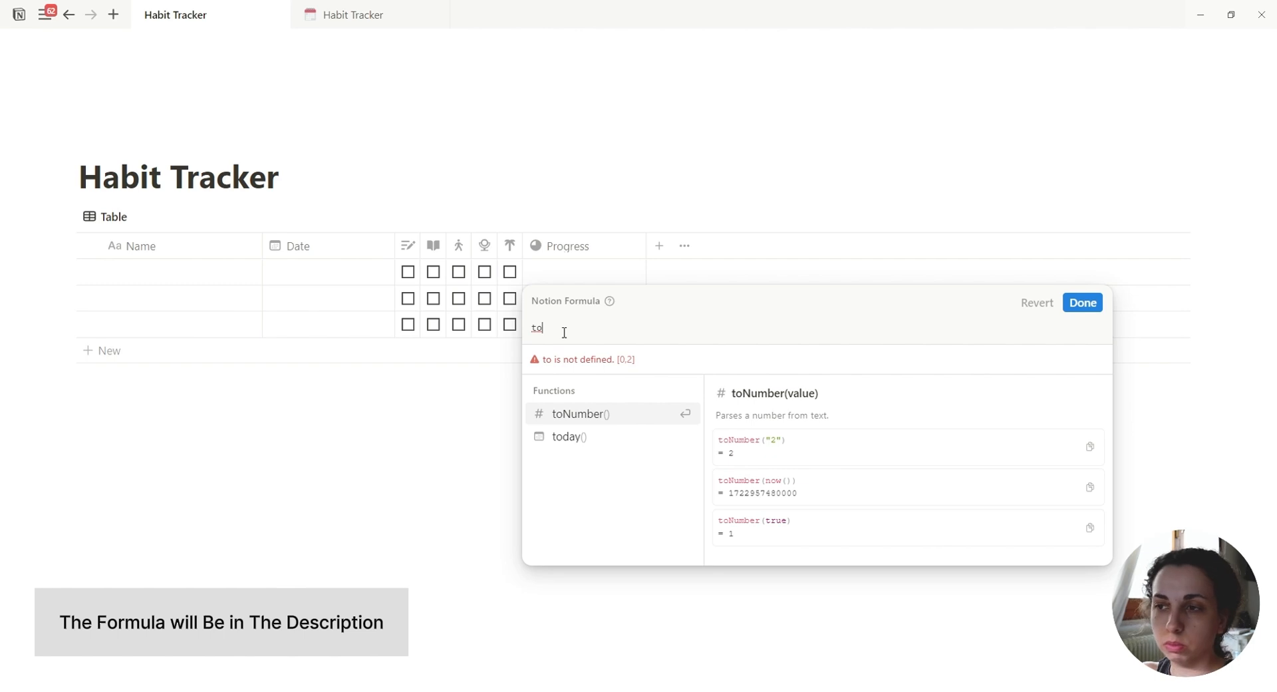
left_click(572, 419)
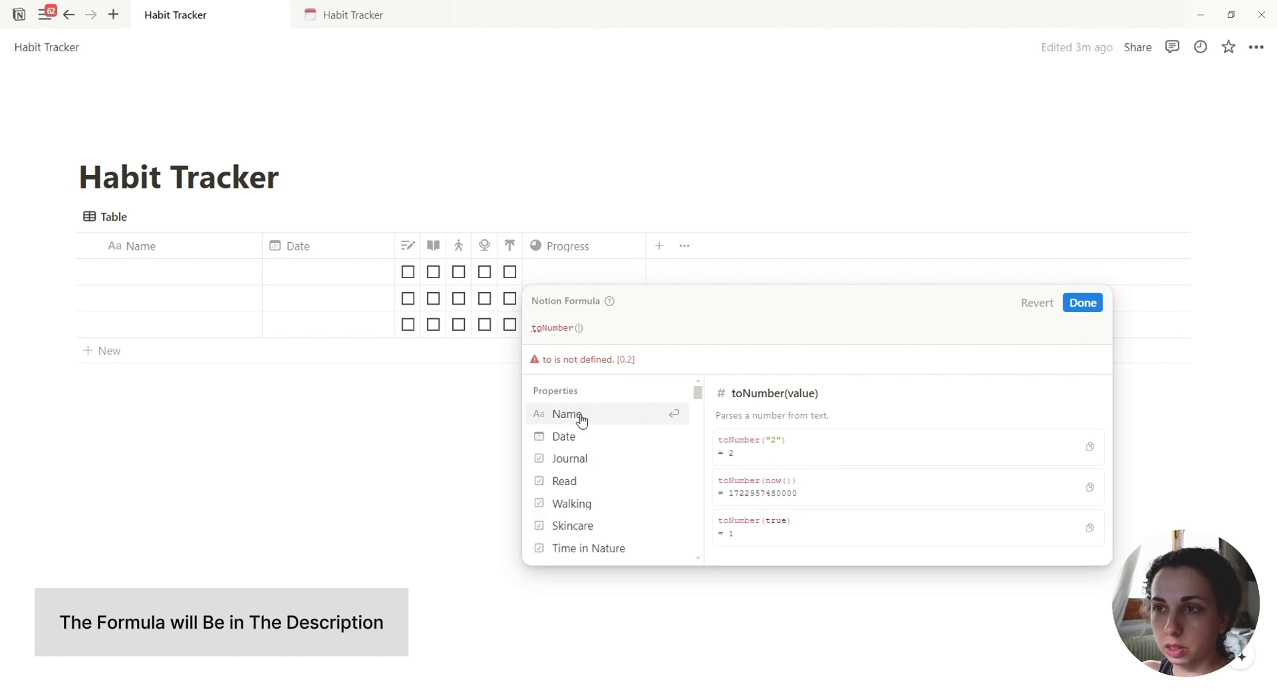
left_click(588, 466)
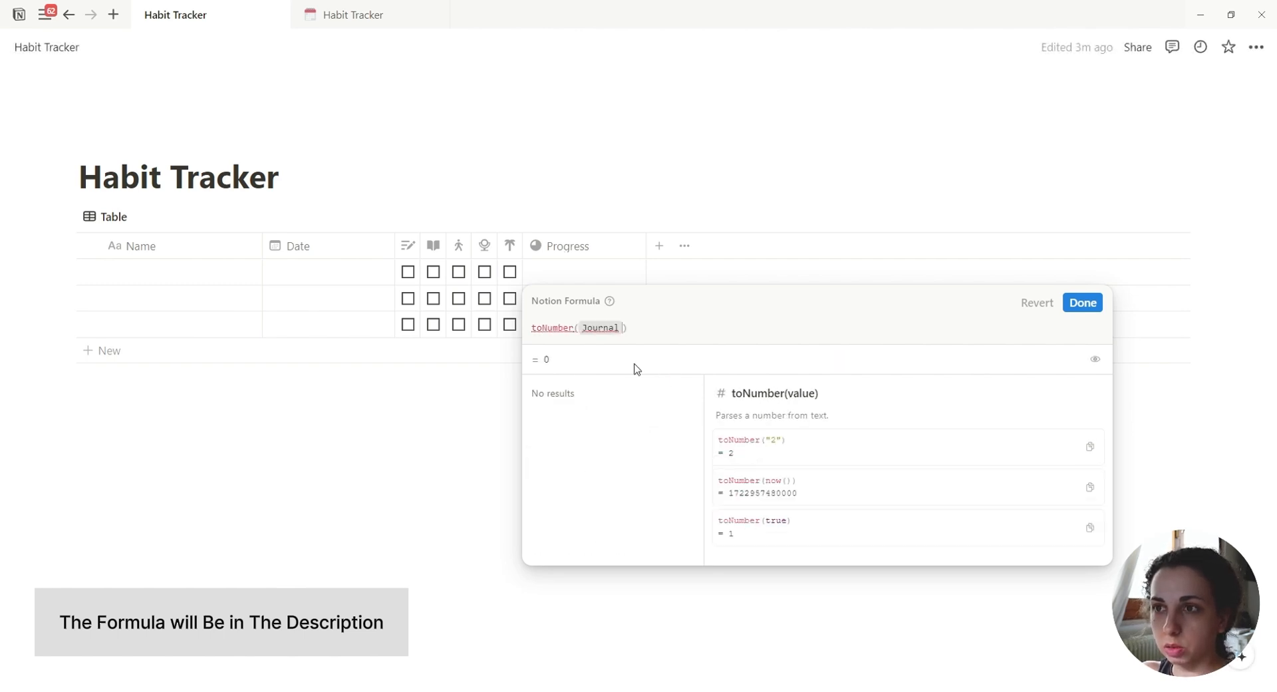
Try the alternative notation by appending + Journal.toNumber() to the Progress formula.
type("+")
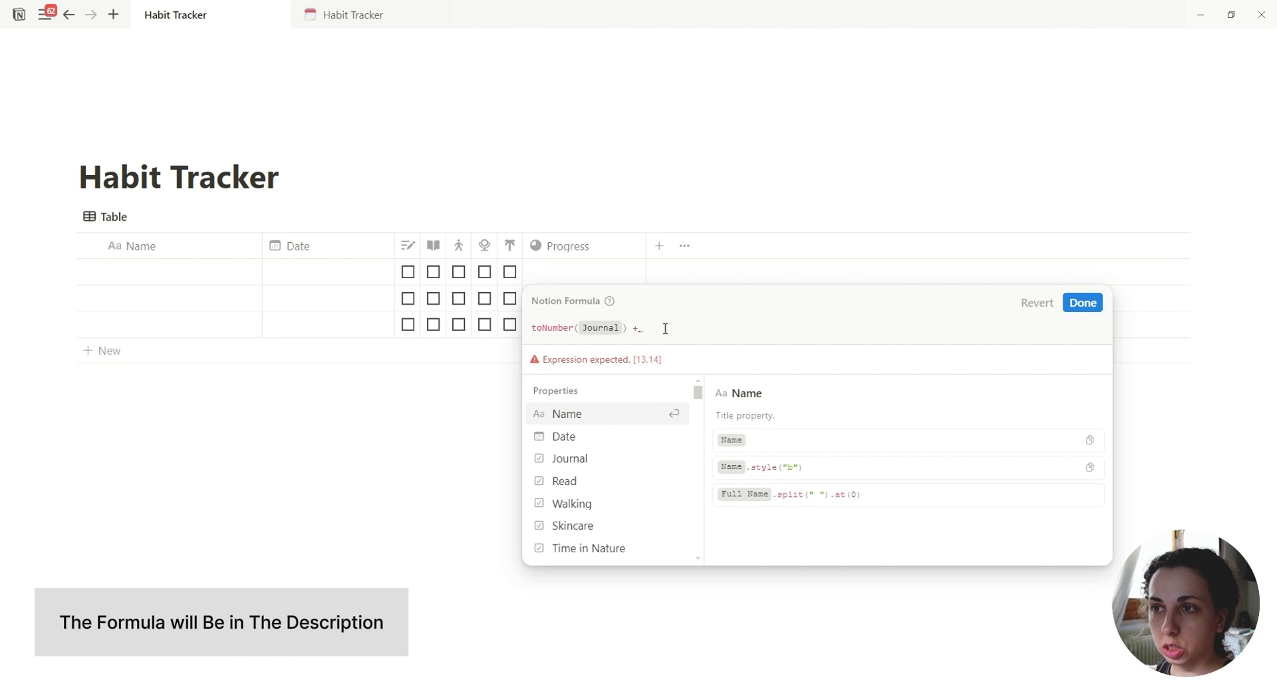
type("Jou")
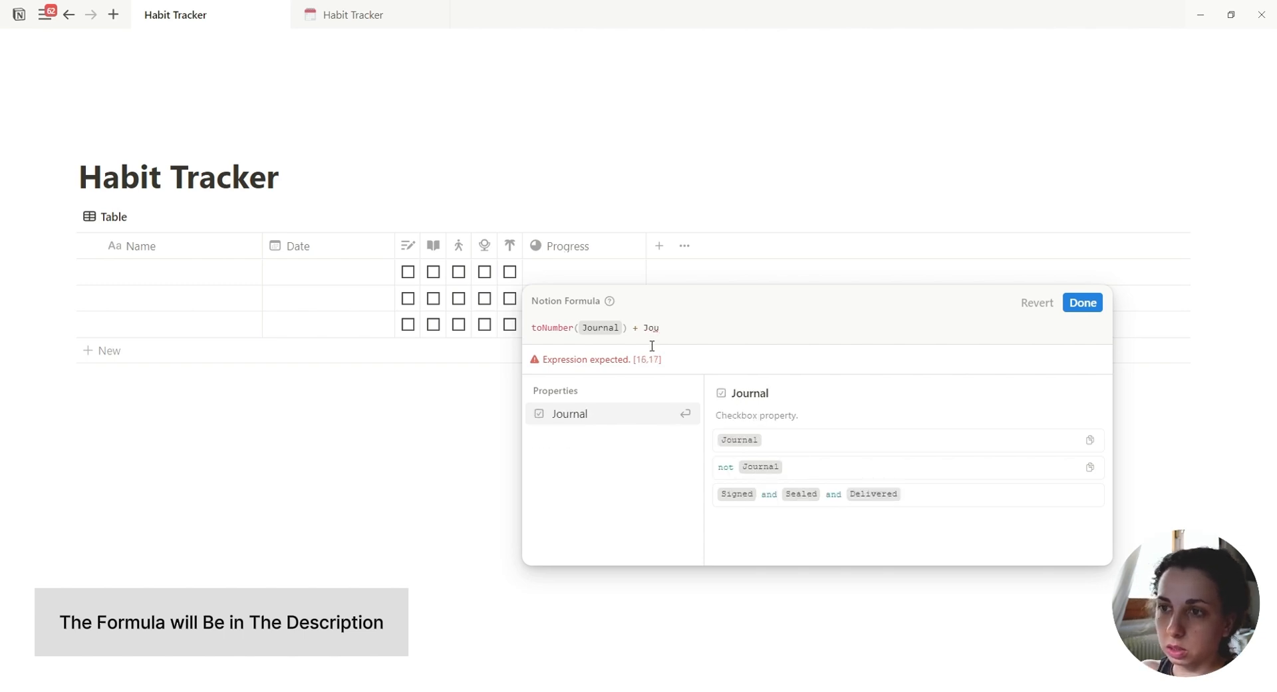
left_click(616, 421)
type(".to")
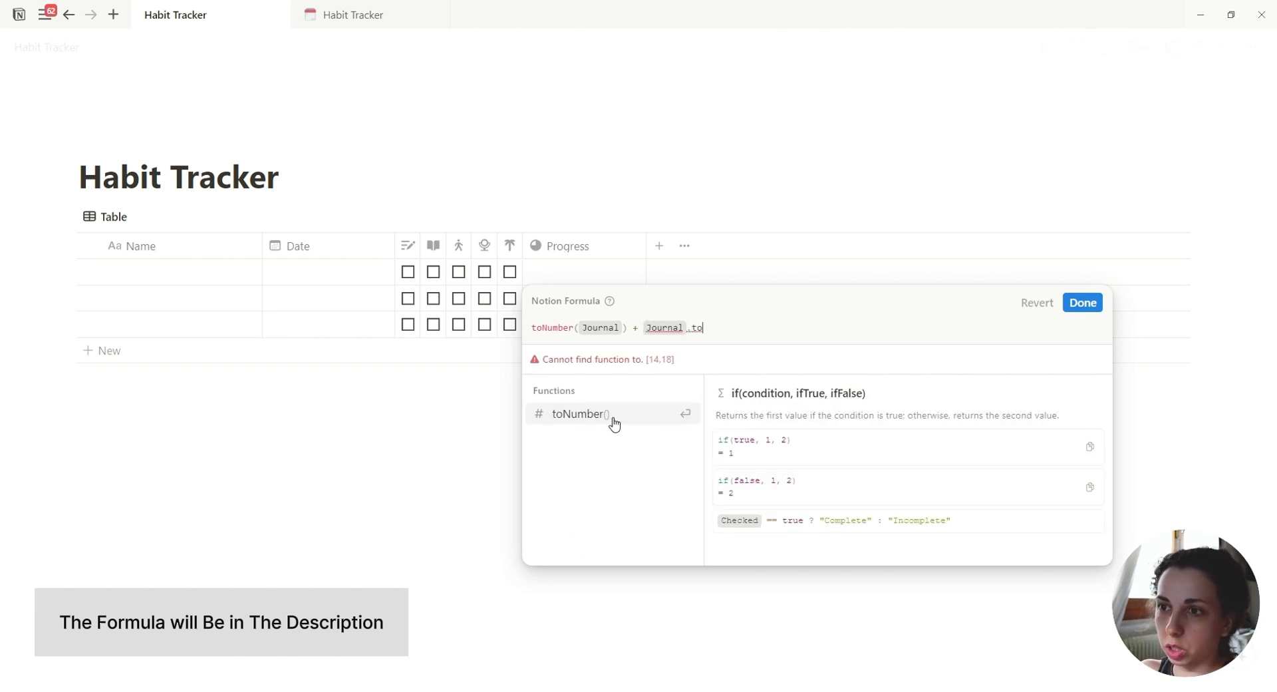
left_click(614, 424)
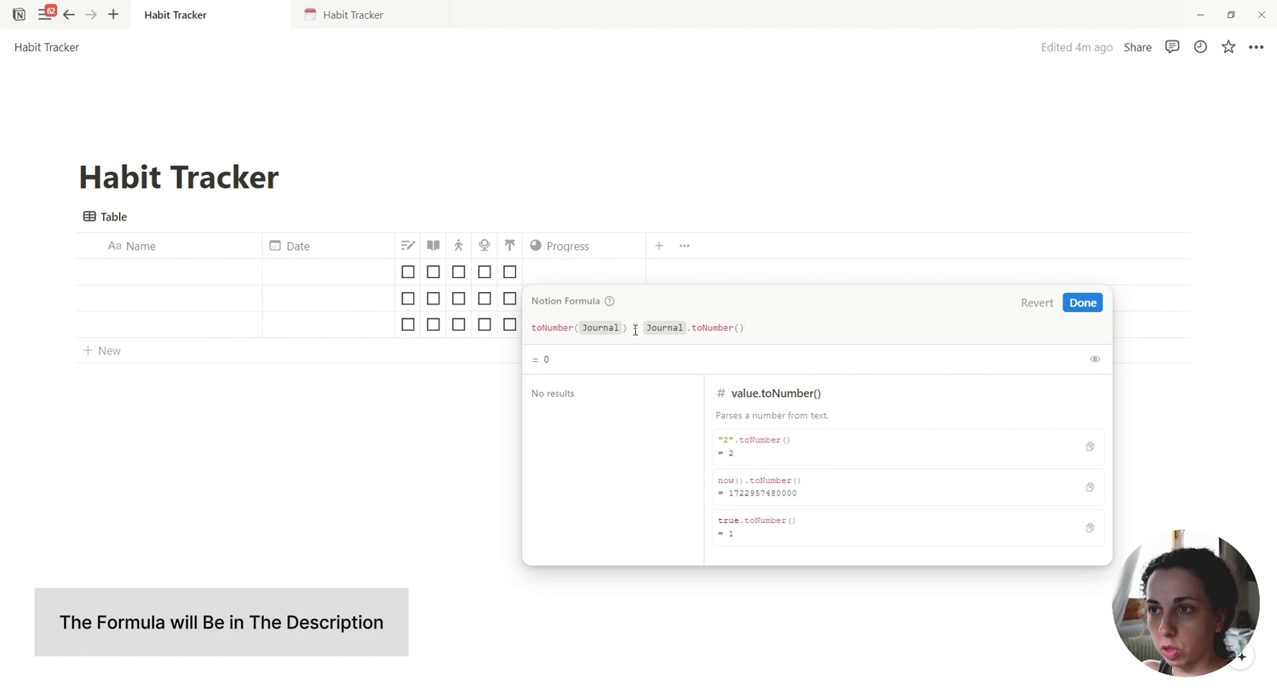
left_click_drag(634, 328, 791, 327)
Append + toNumber(Read) after the Journal term in the Progress formula.
type("+")
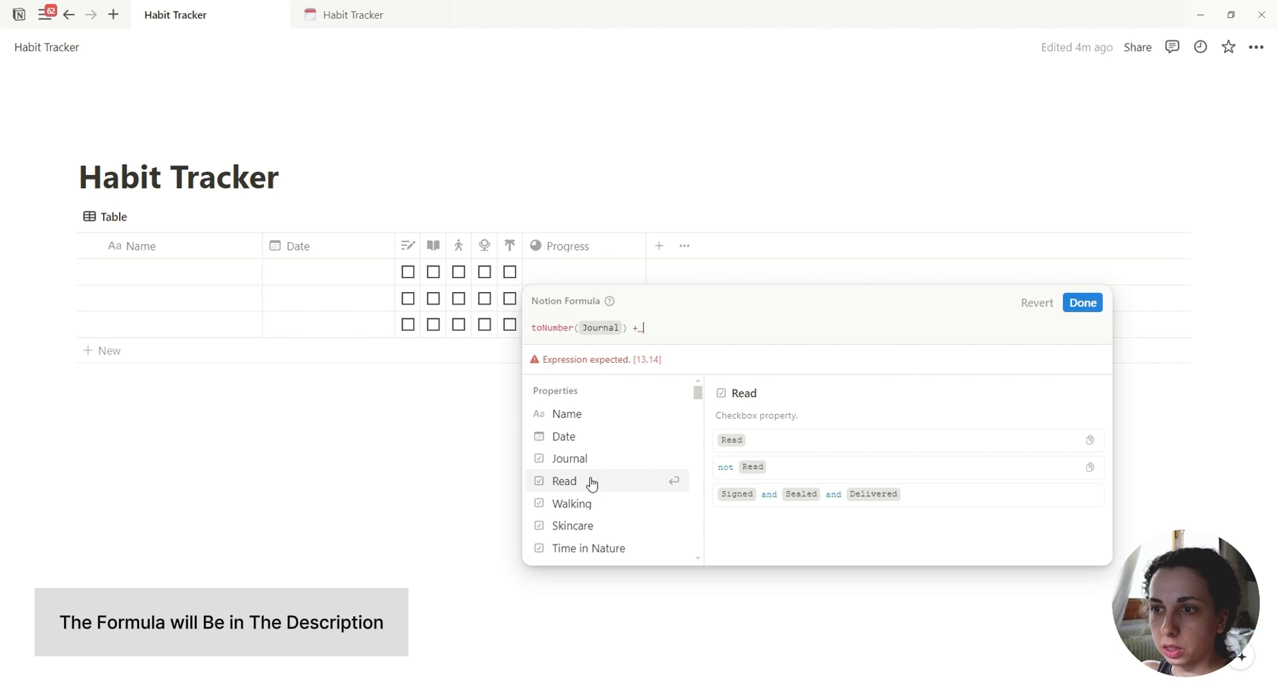
type("+")
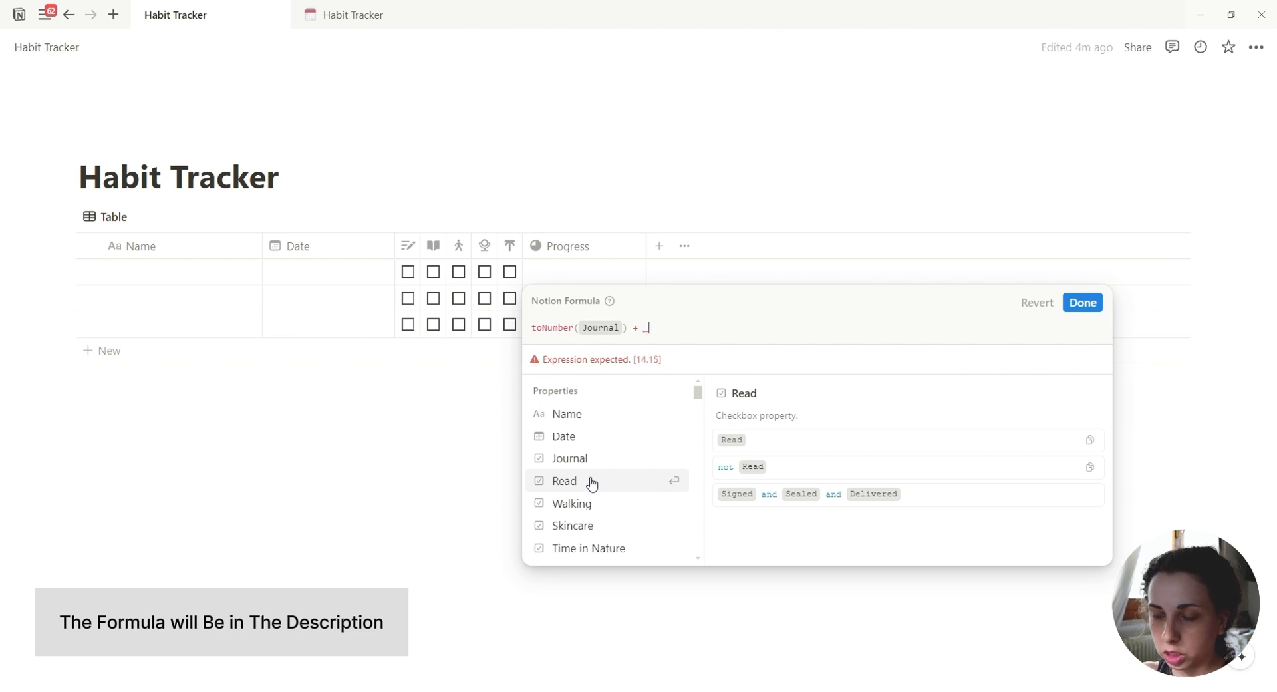
type(" to")
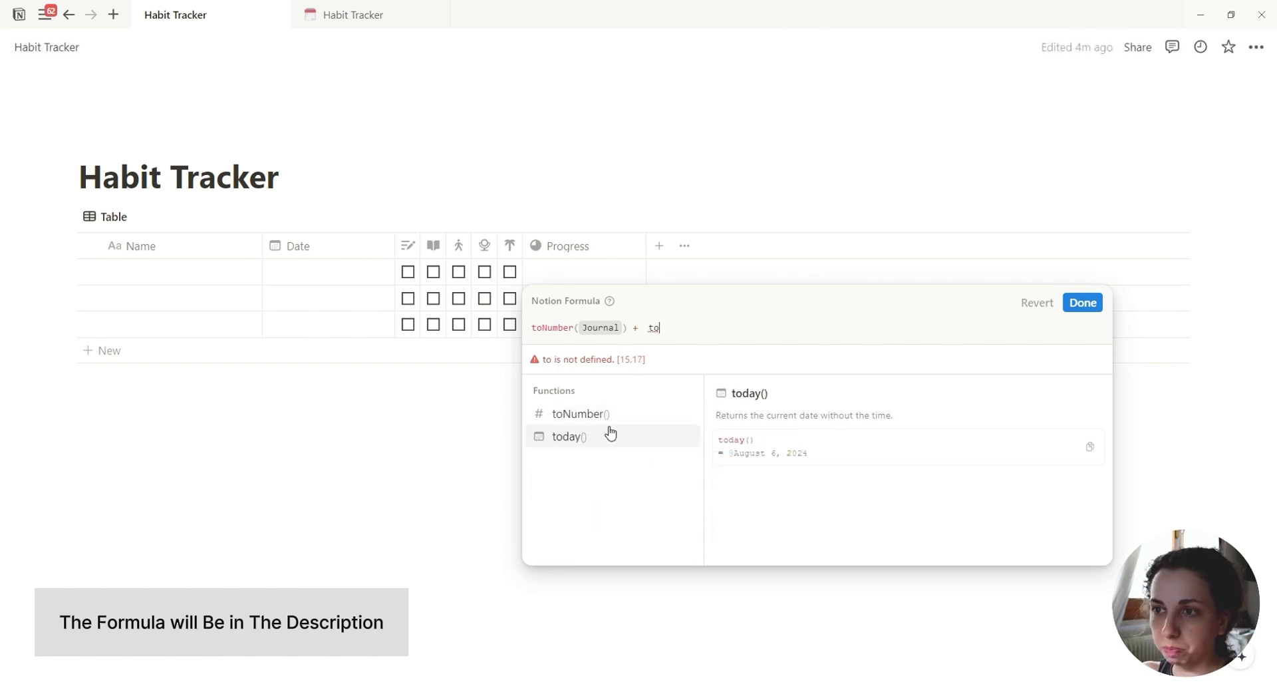
left_click(608, 416)
left_click(601, 483)
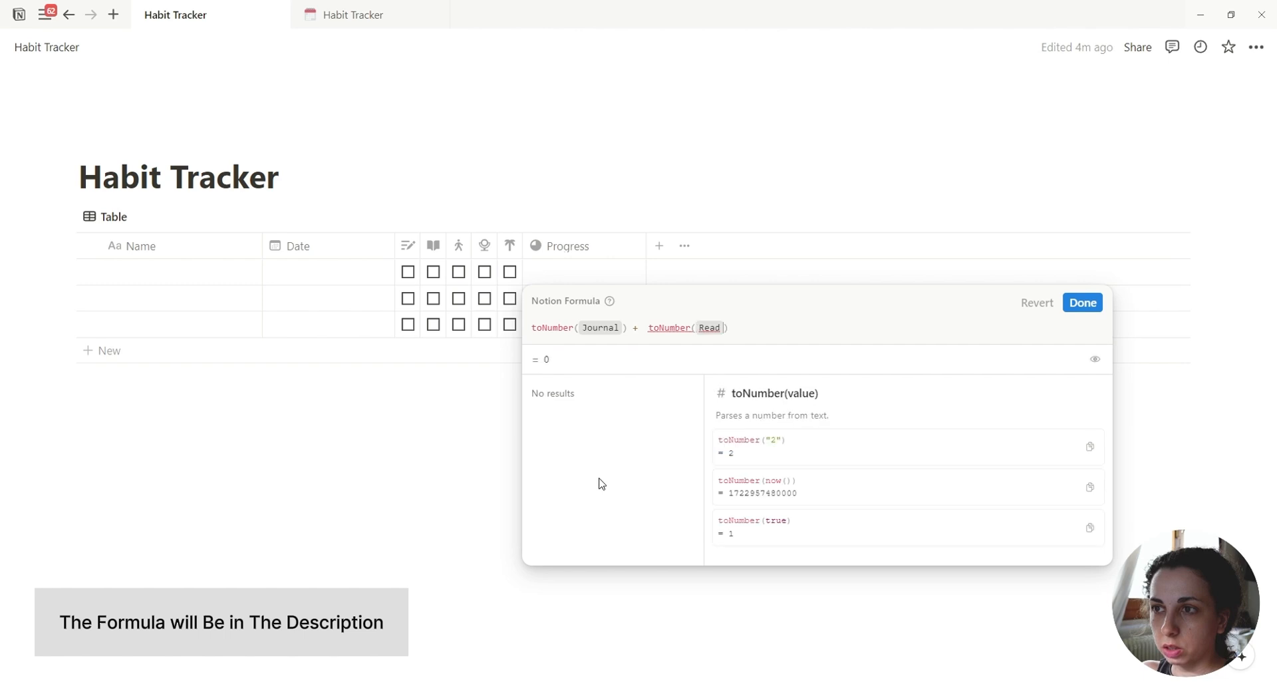
Append + toNumber(Walking) to the Progress formula.
left_click(750, 335)
type("+")
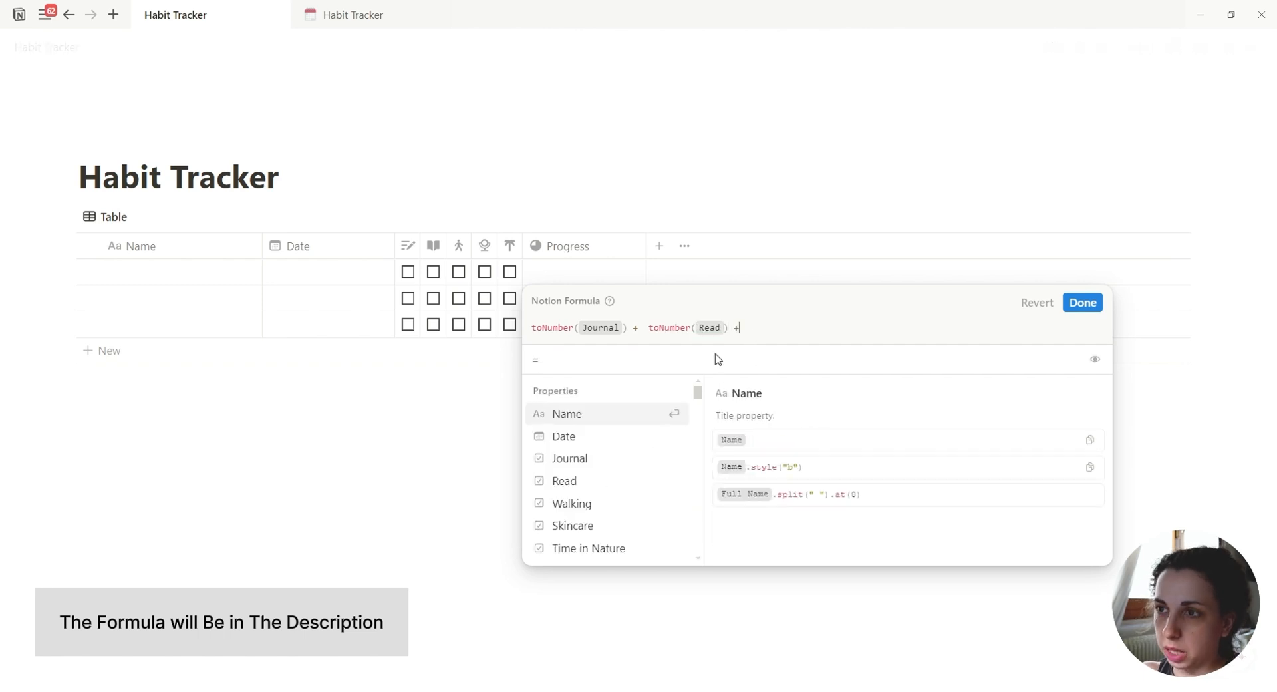
left_click(572, 503)
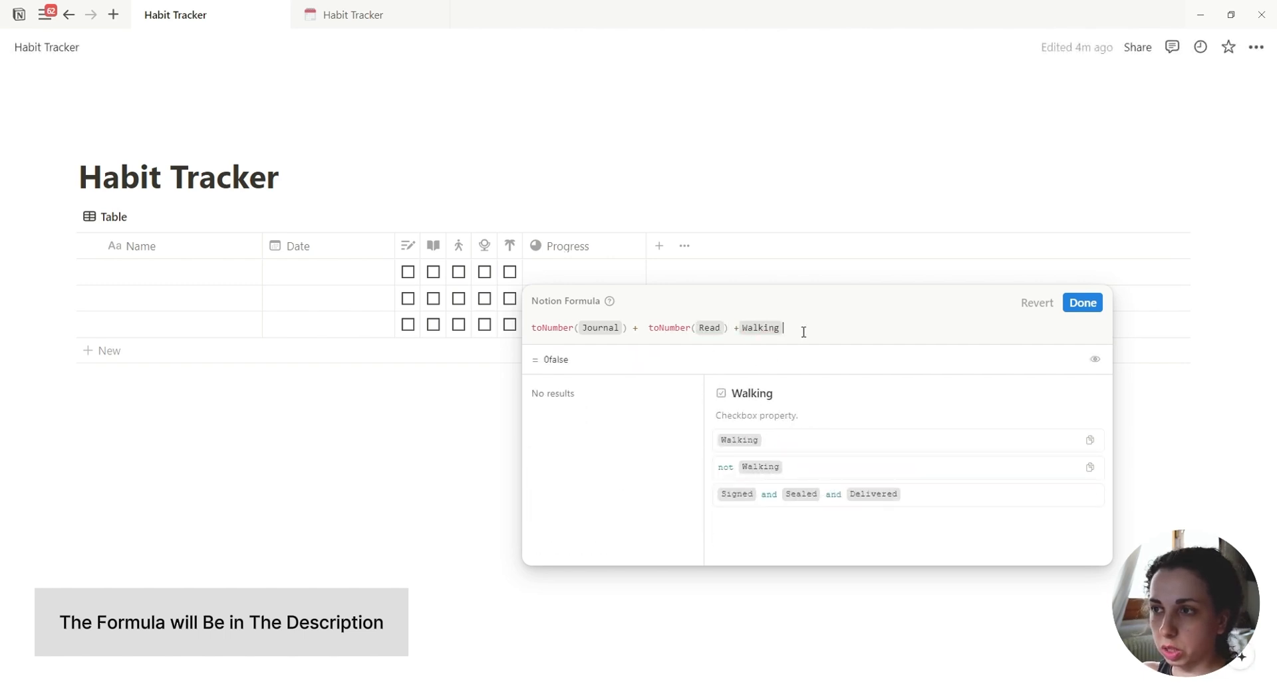
key("BackSpace")
type("toNumber()")
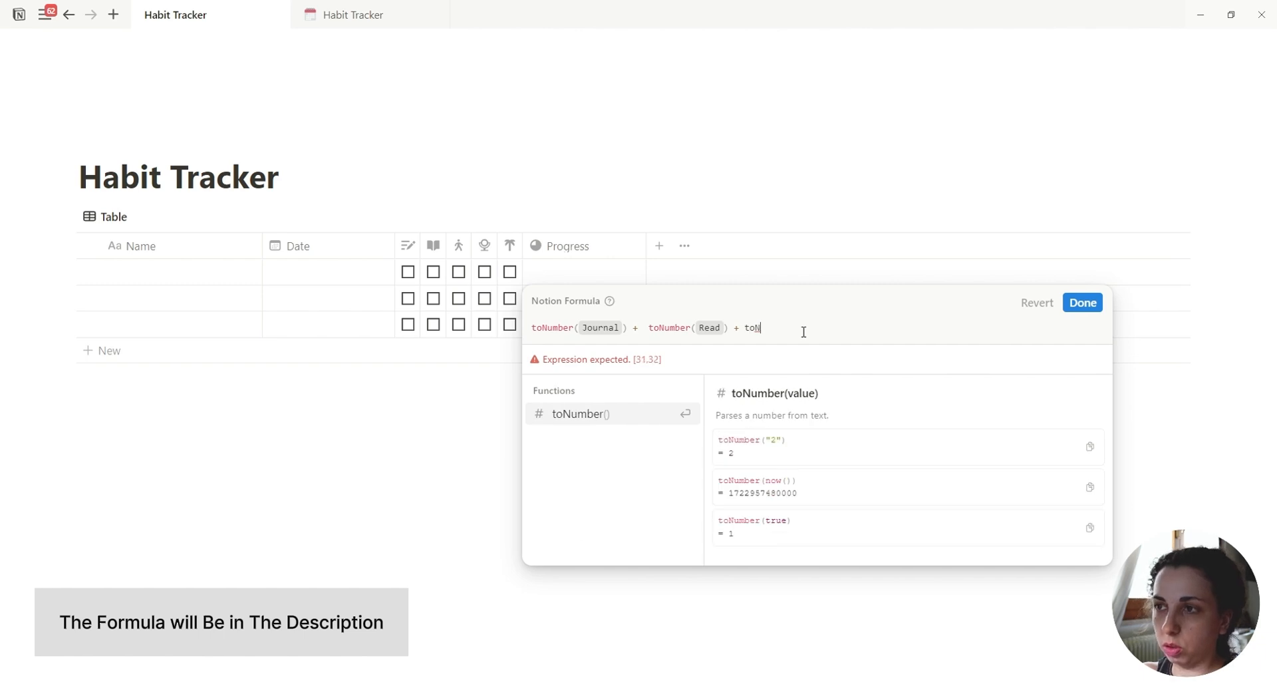
key("Return")
left_click(572, 504)
Complete the Progress formula with + toNumber(Skincare) + toNumber(Time in Nature) and save it.
left_click(869, 331)
type("+ toNu")
key("Return")
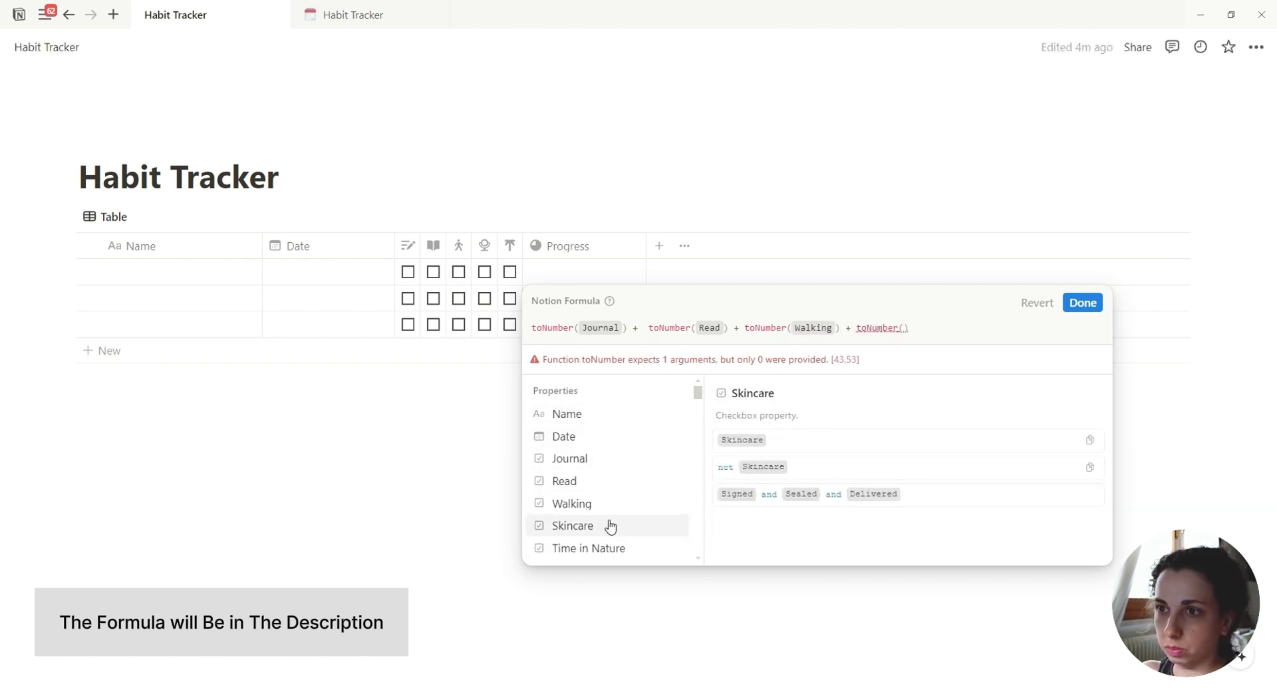
left_click(607, 527)
left_click(992, 328)
type("+toNumber()")
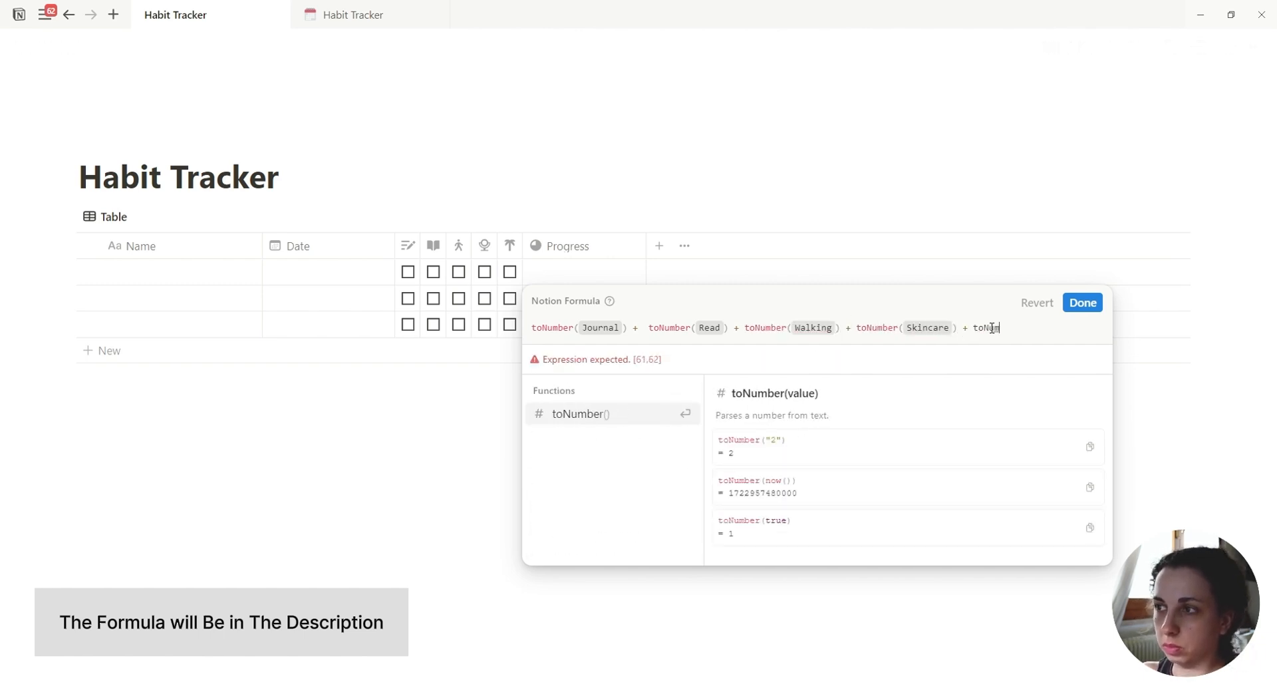
key("Return")
left_click(599, 551)
left_click(1077, 304)
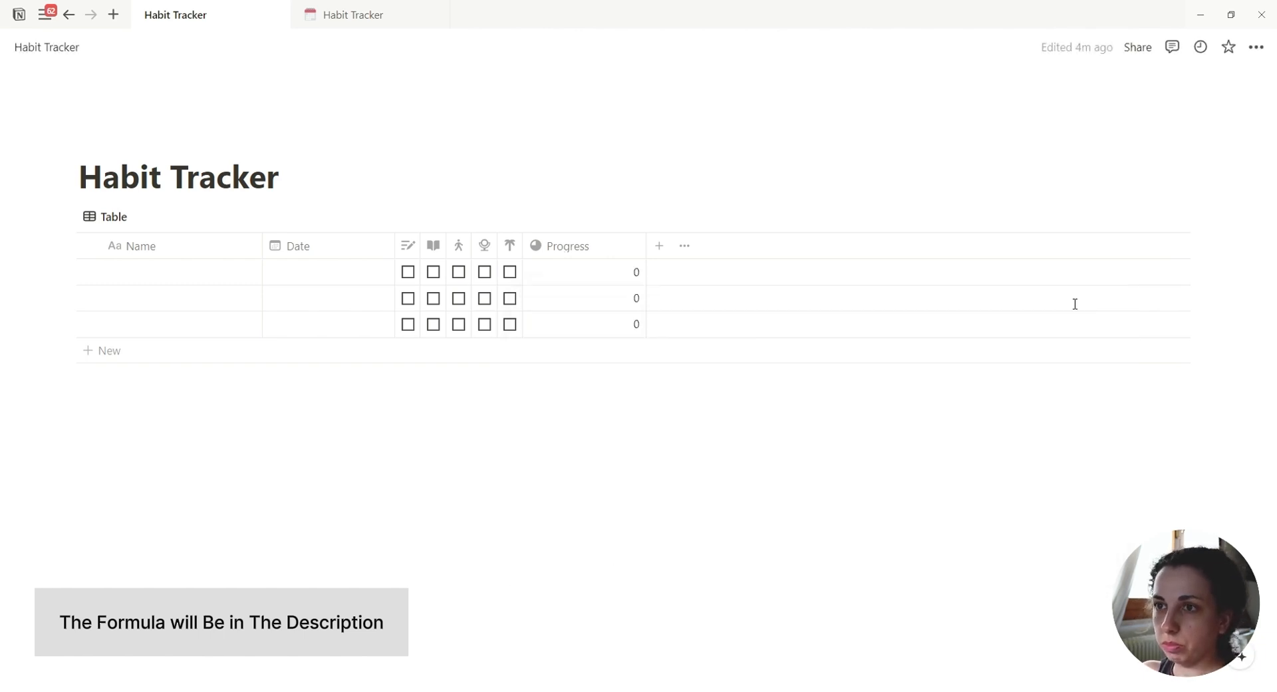
Review the Progress formula without editing it, and tick Journal, Read and Walking in the first row to test it.
left_click(598, 279)
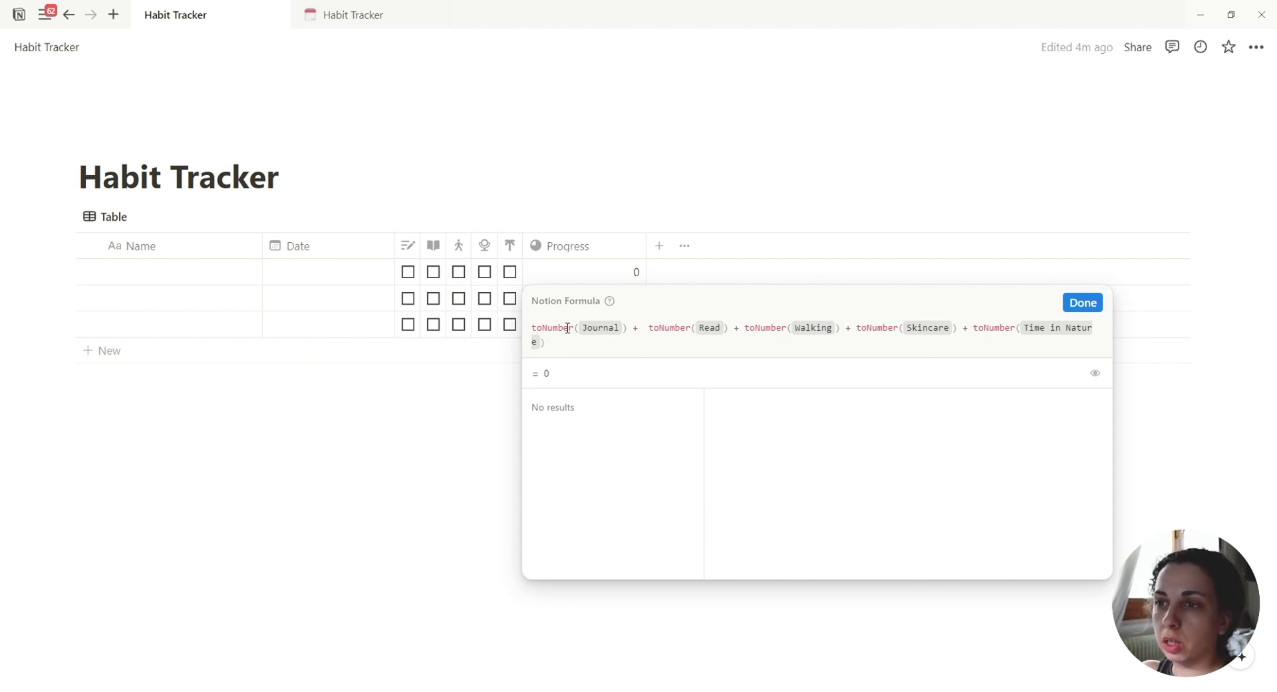
left_click(1083, 303)
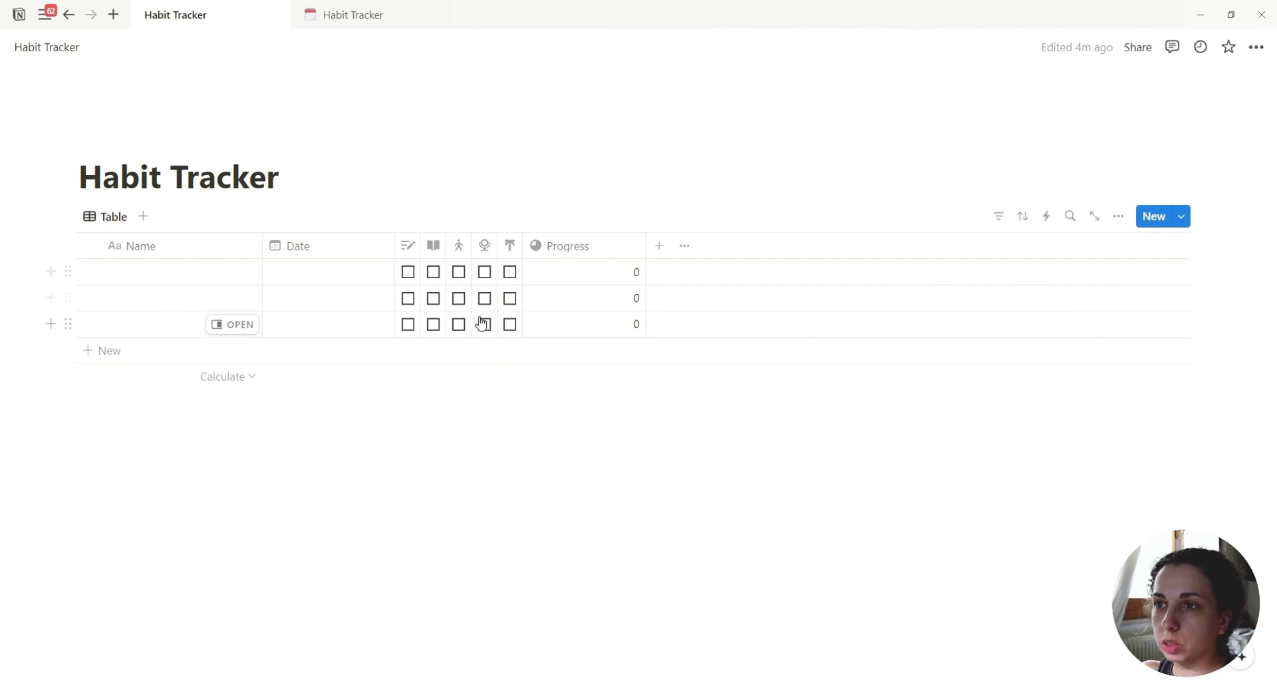
left_click(409, 273)
left_click(434, 273)
left_click(459, 272)
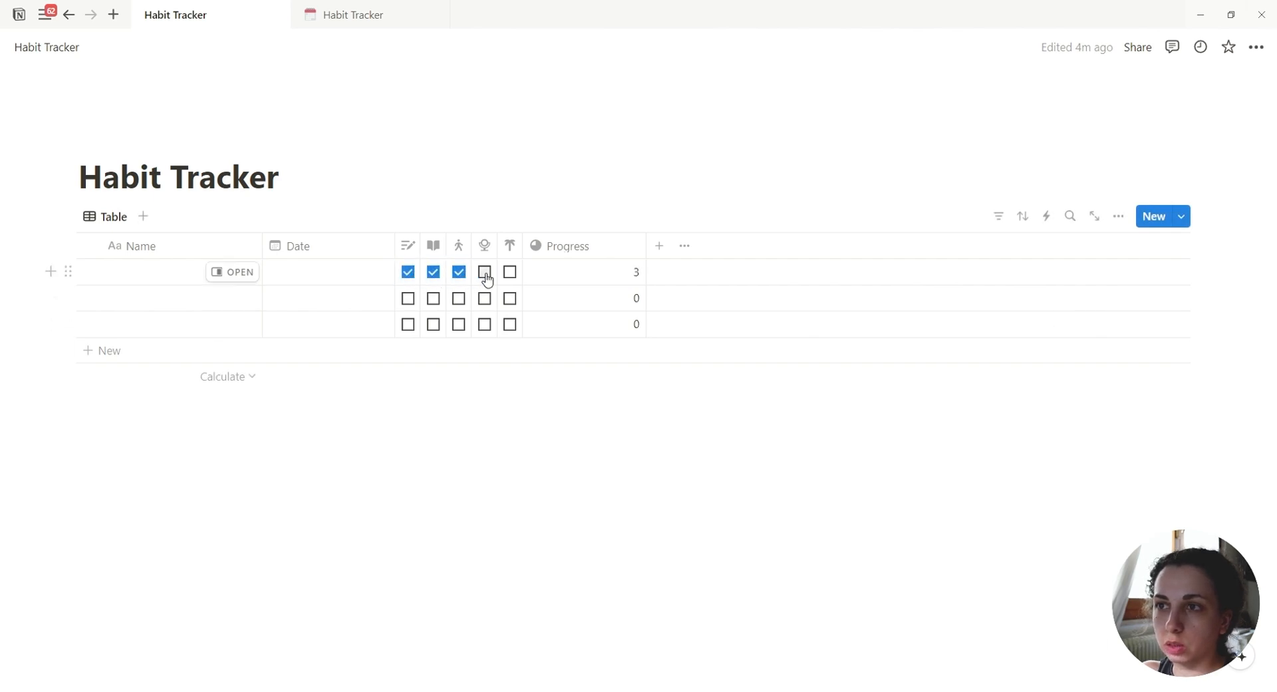
Tick Skincare and Time in Nature in the first row to test the Progress formula with every habit completed.
left_click(485, 273)
left_click(510, 273)
Enclose the whole toNumber sum in the Progress formula in parentheses, divide it by 5 and save the formula.
left_click(572, 275)
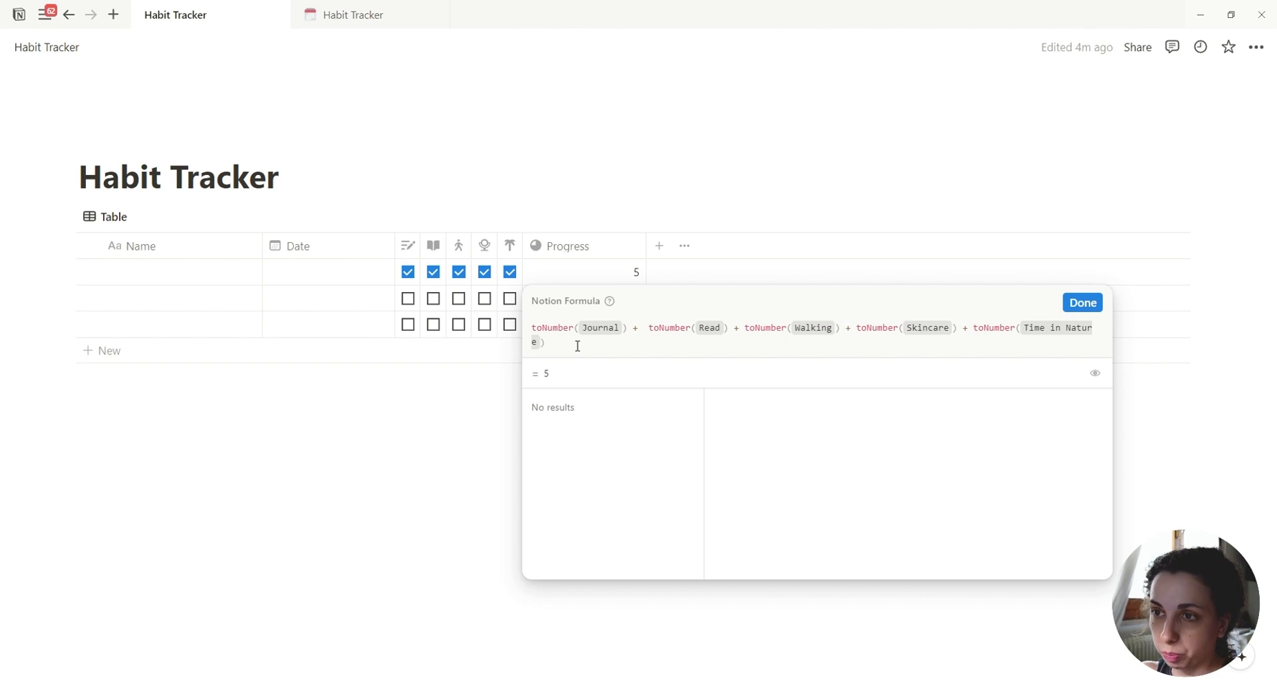
left_click(534, 328)
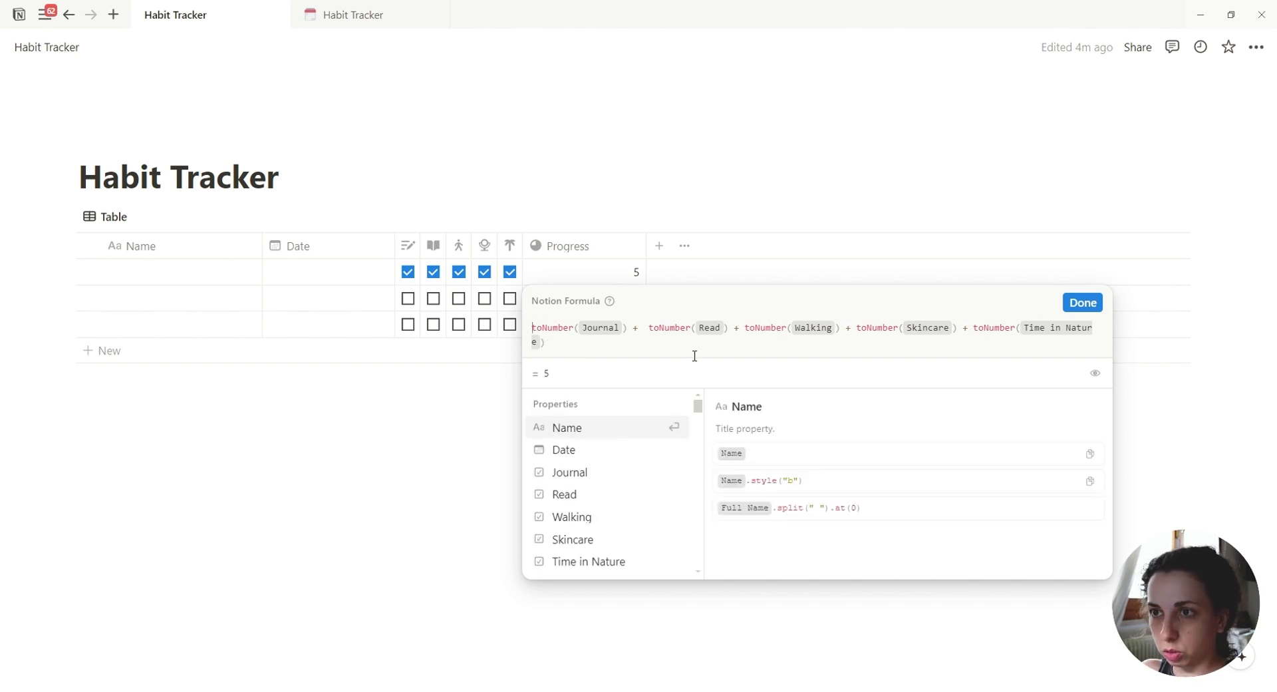
key("shift+Return")
type("(")
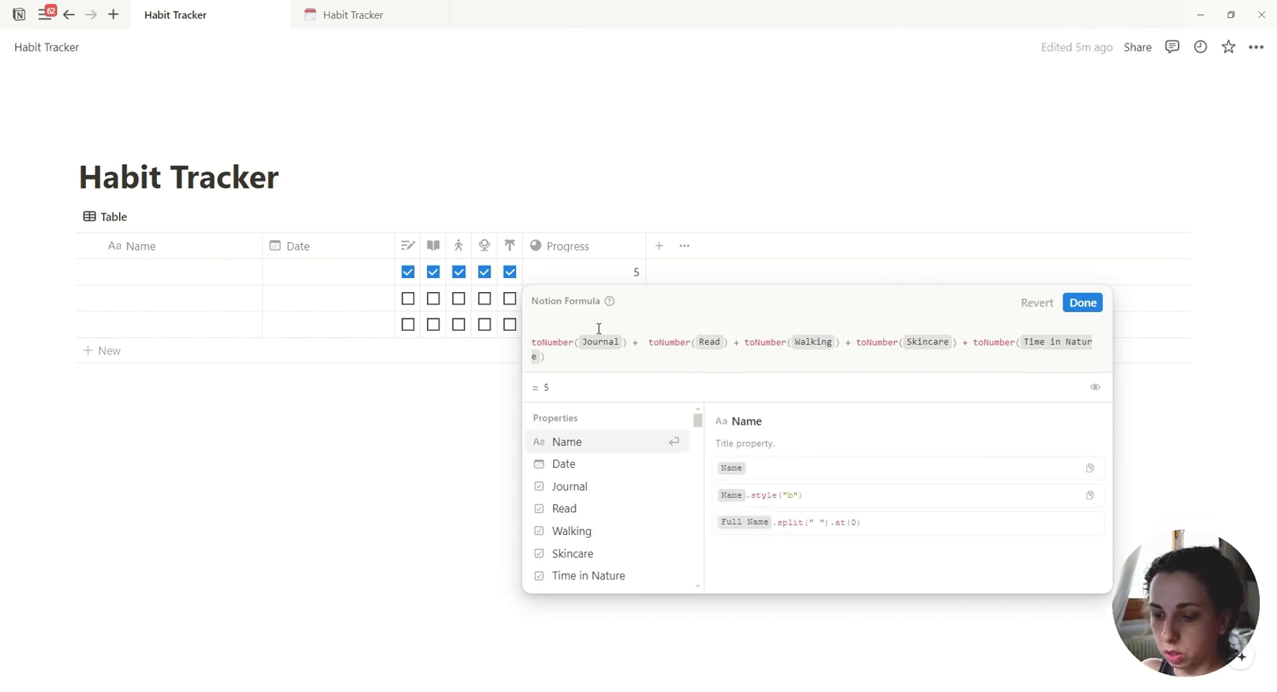
left_click(587, 358)
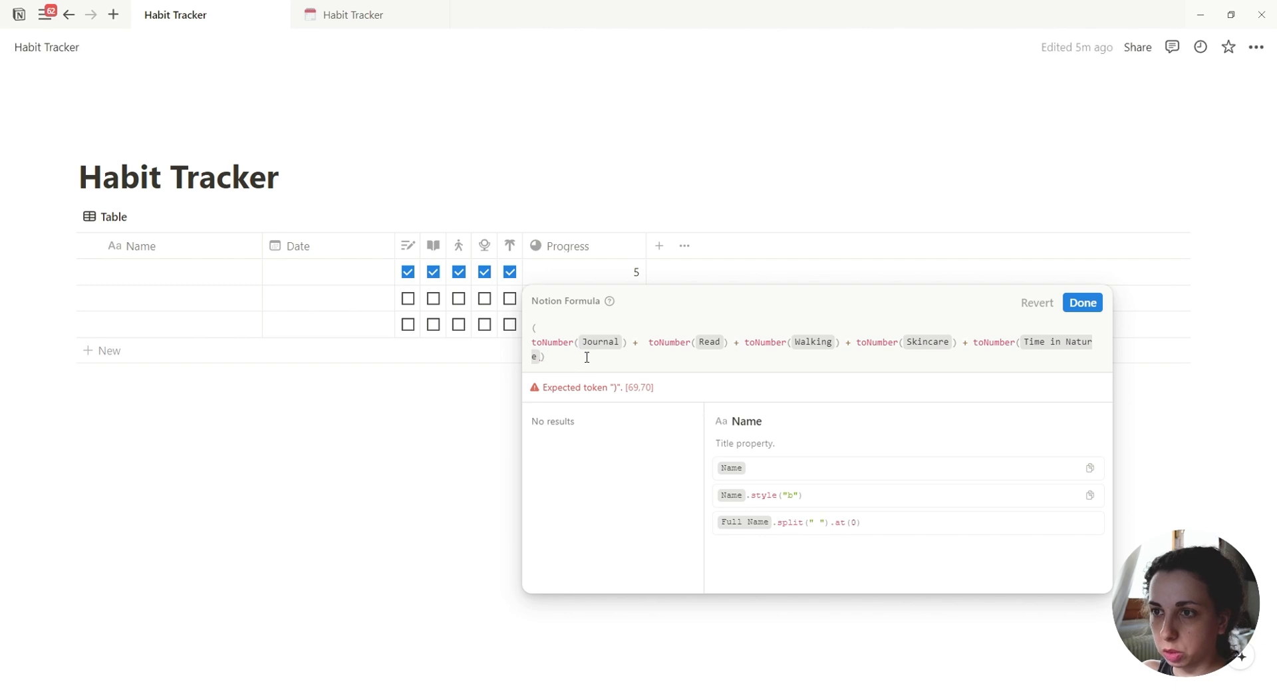
key("shift+Return")
type(")")
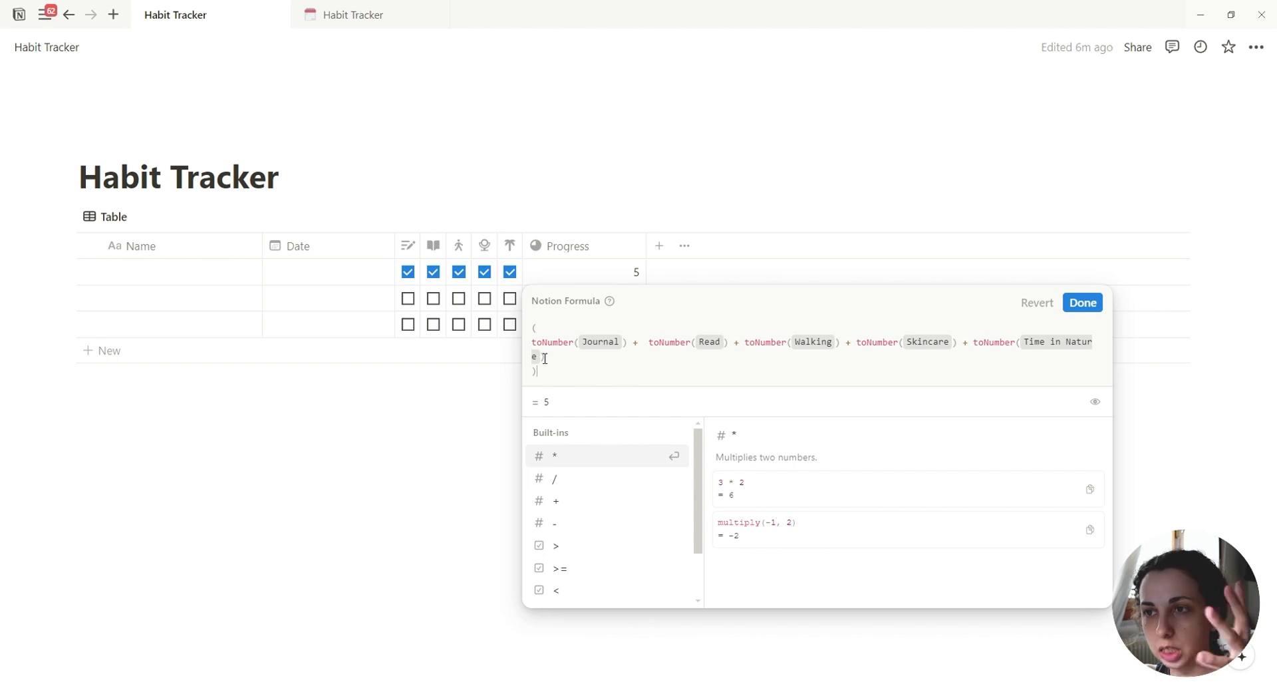
type("/")
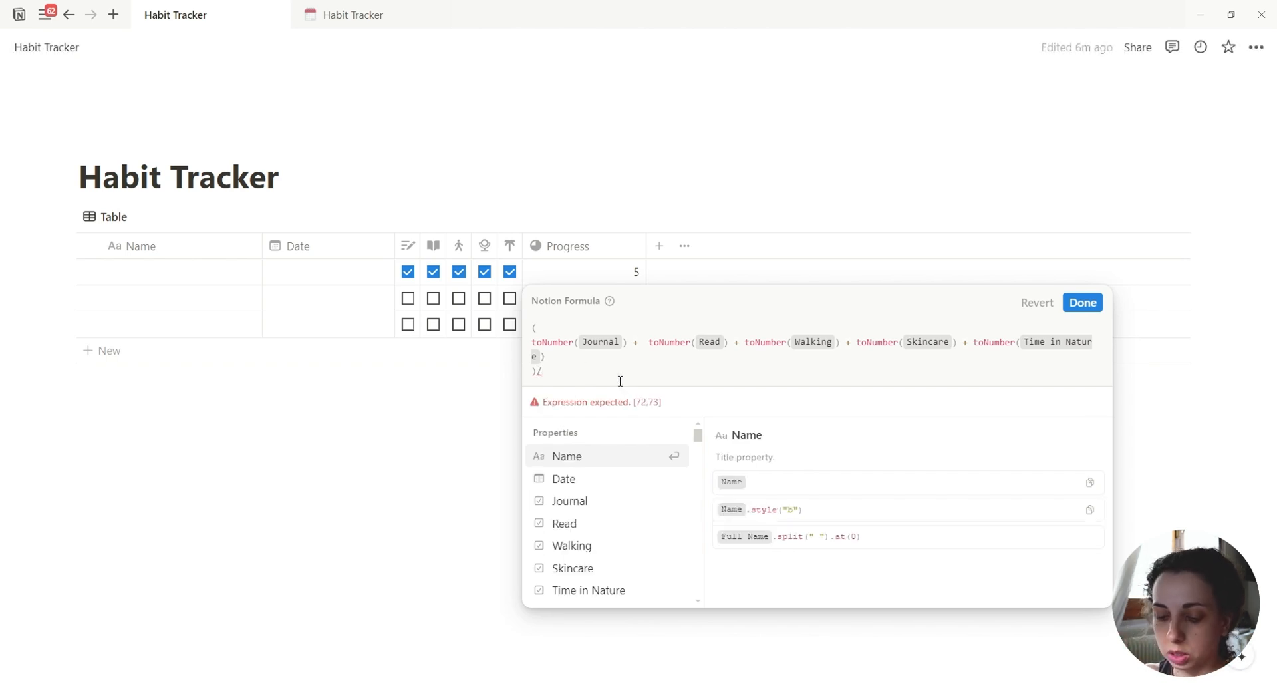
type("5")
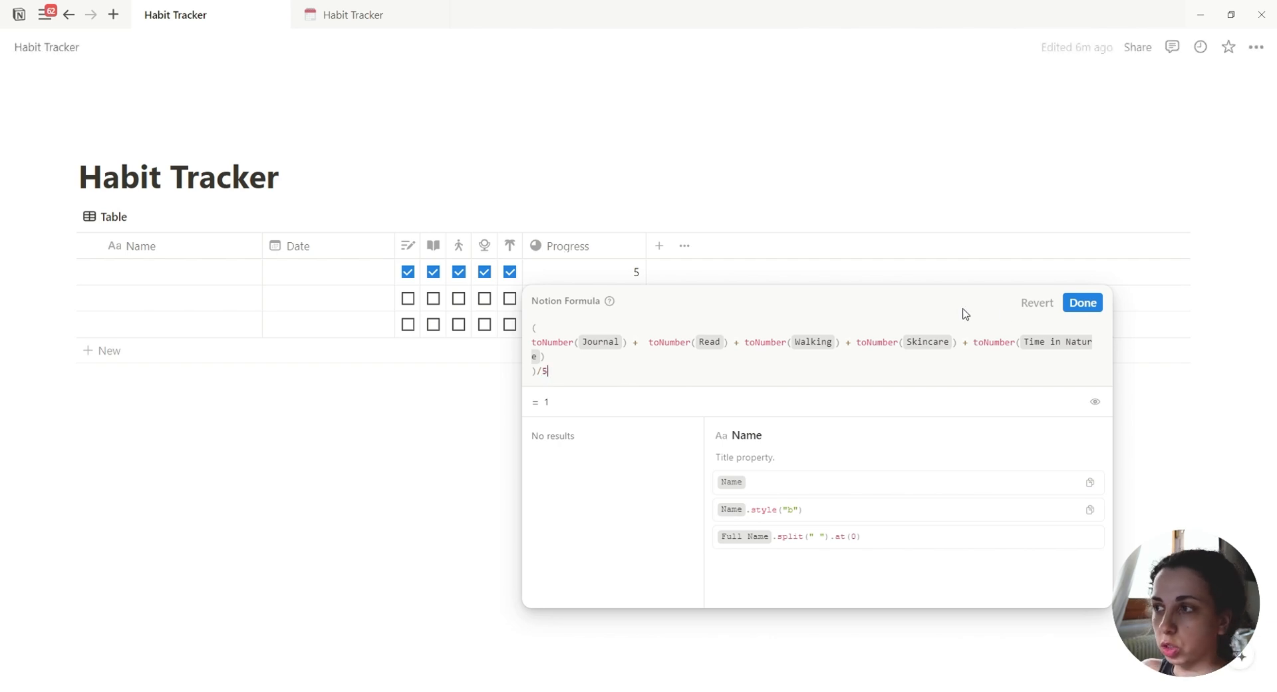
left_click(1080, 303)
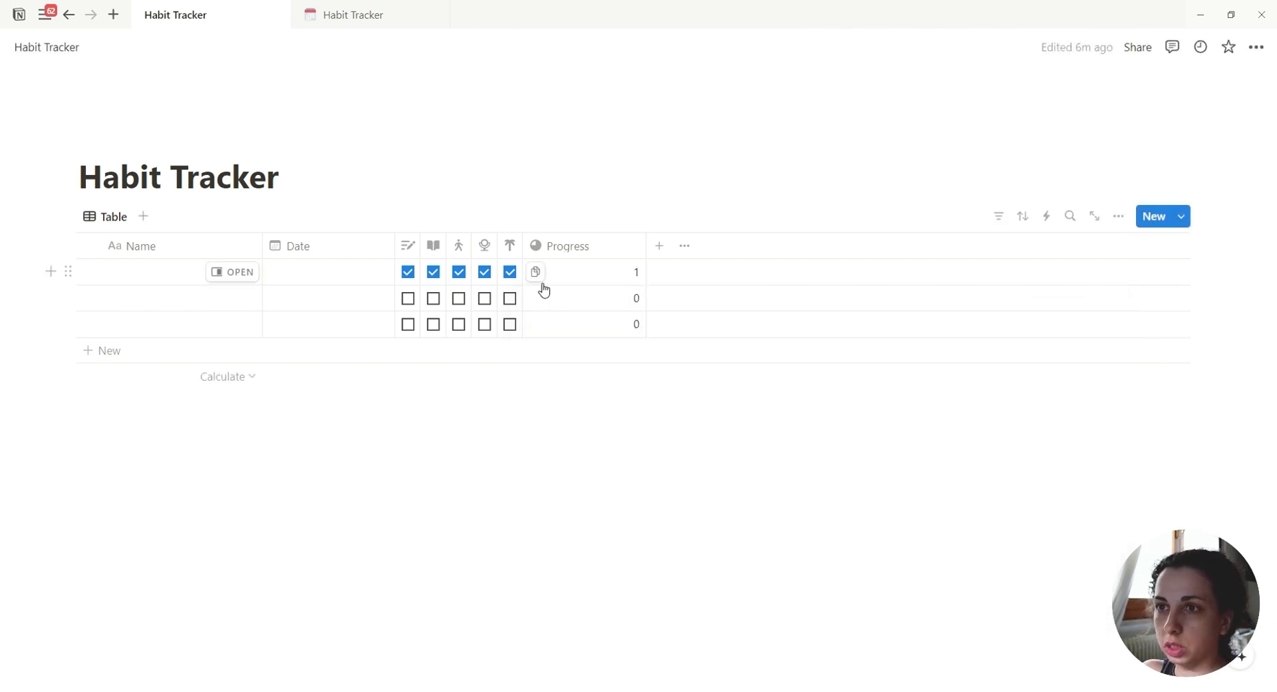
Set the number format of the Progress property to Percent.
left_click(586, 252)
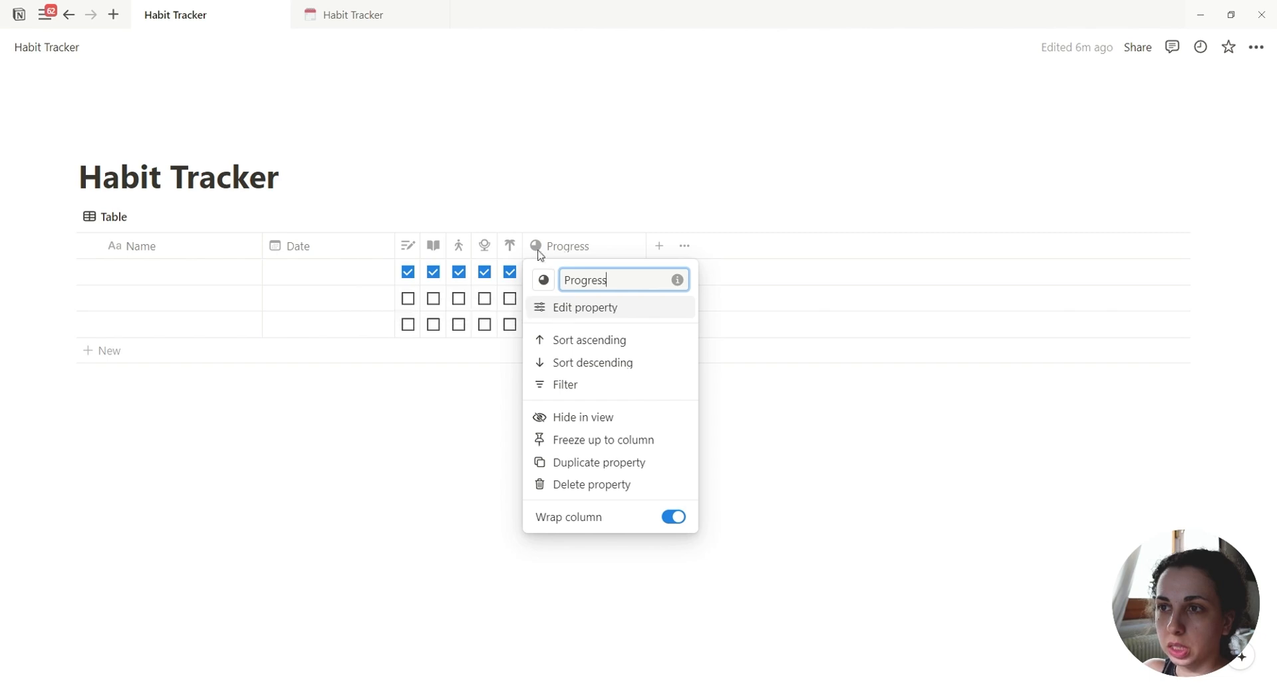
left_click(566, 312)
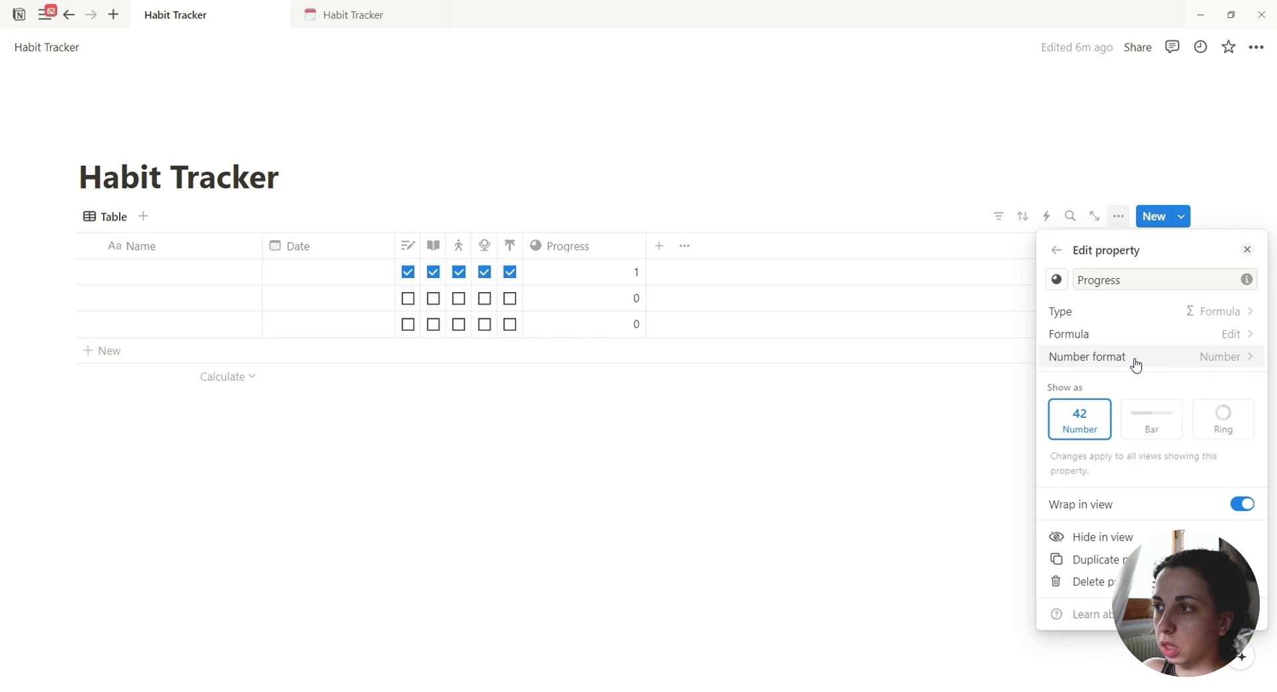
left_click(1234, 364)
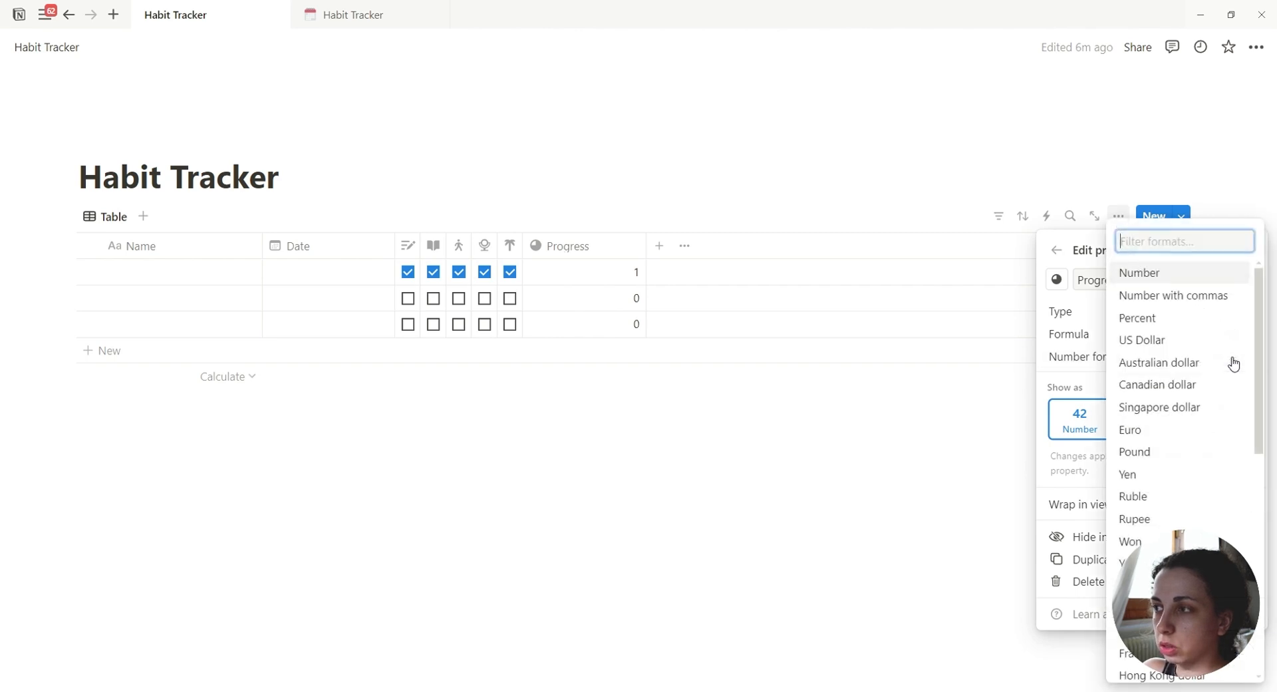
left_click(1152, 323)
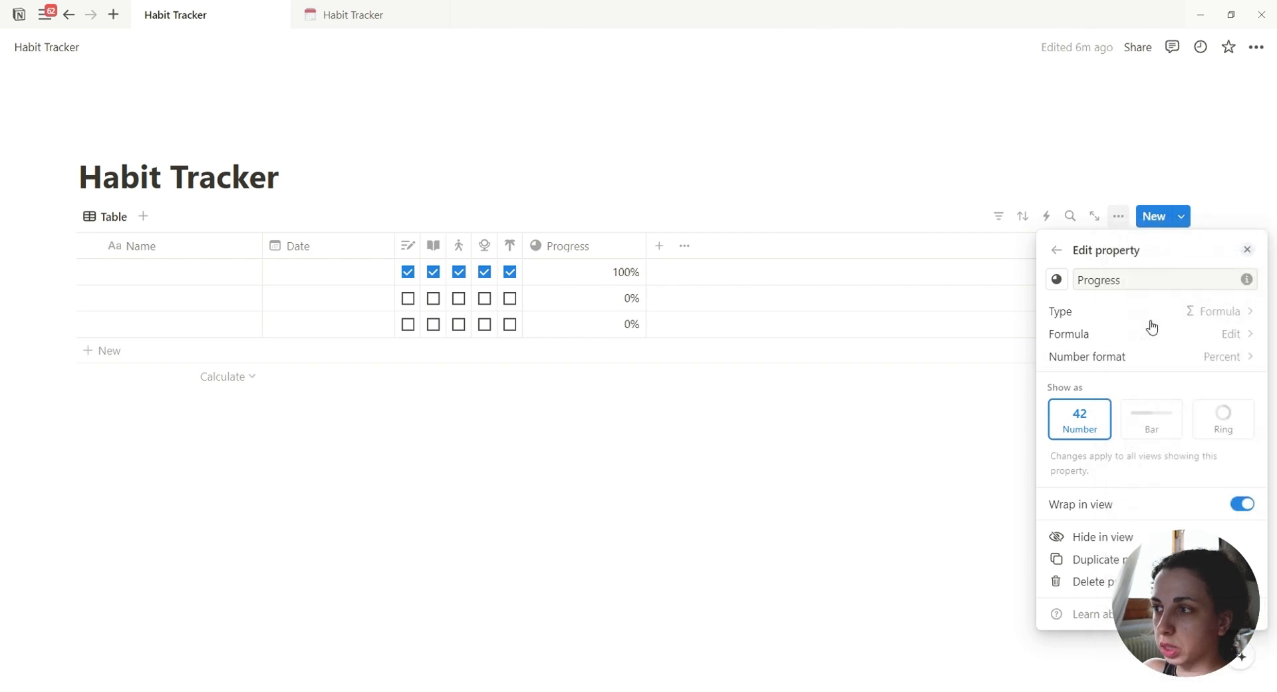
Show the Progress property as an orange bar with its number shown, and close the property settings.
left_click(1151, 431)
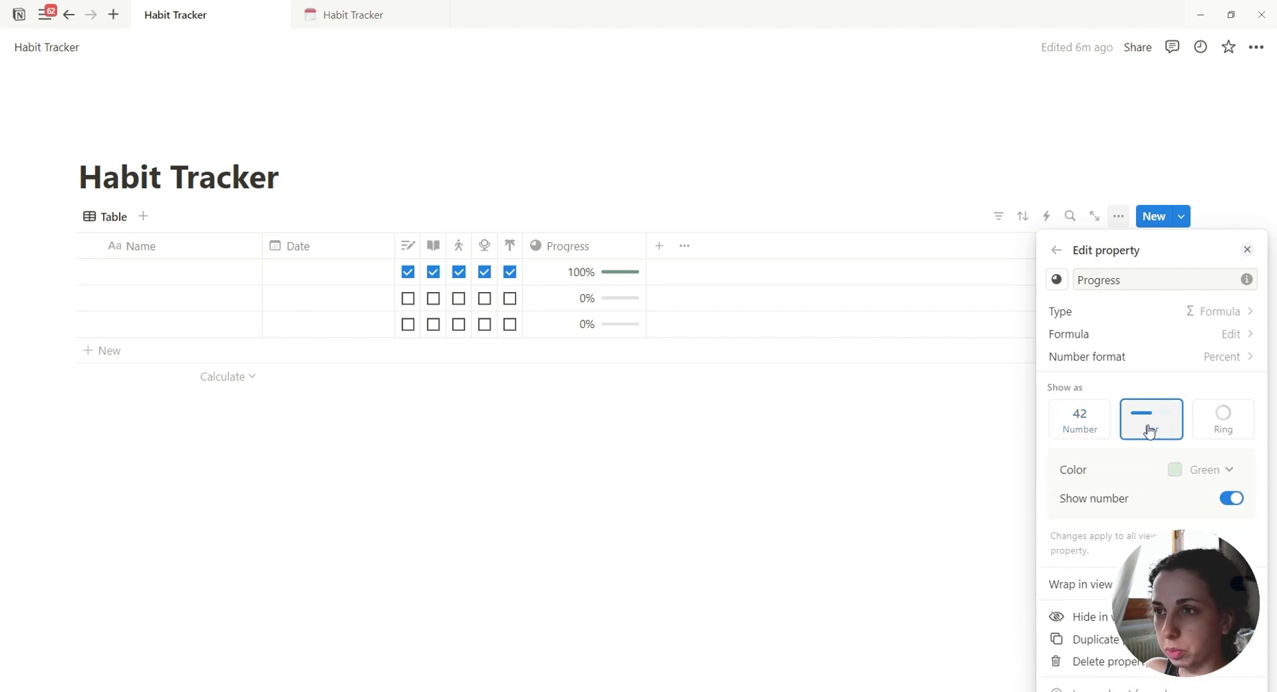
left_click(1224, 399)
left_click(1170, 399)
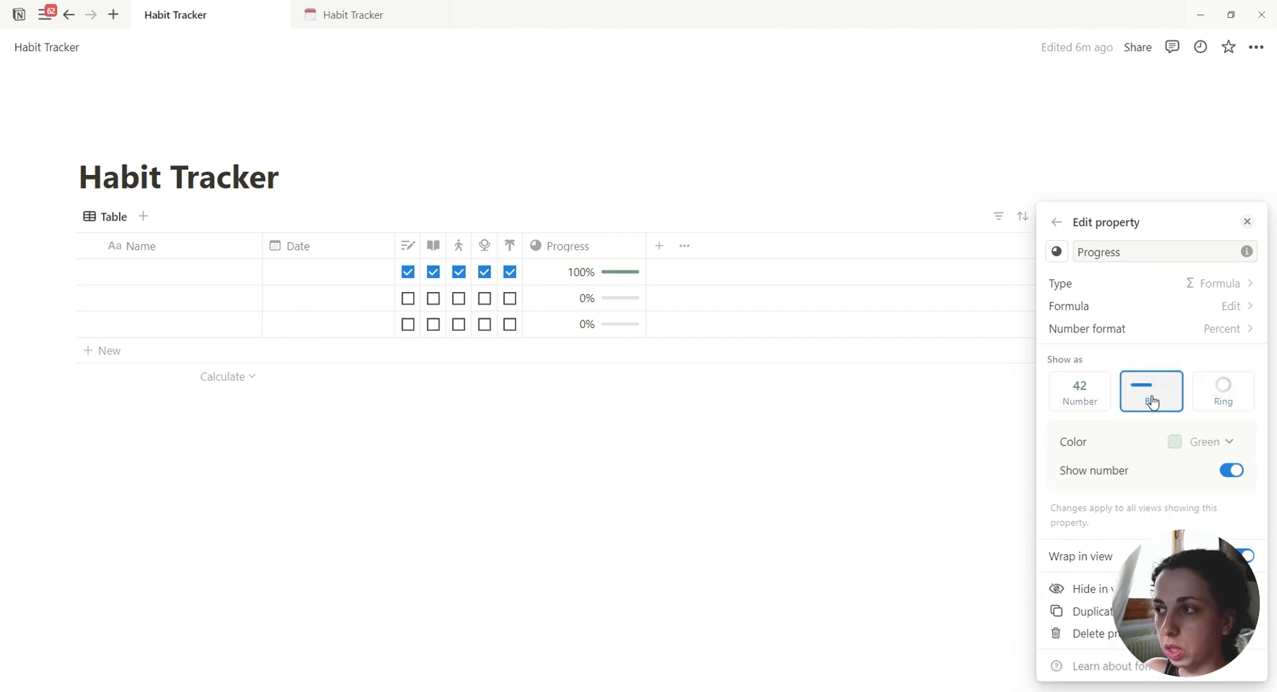
left_click(1226, 448)
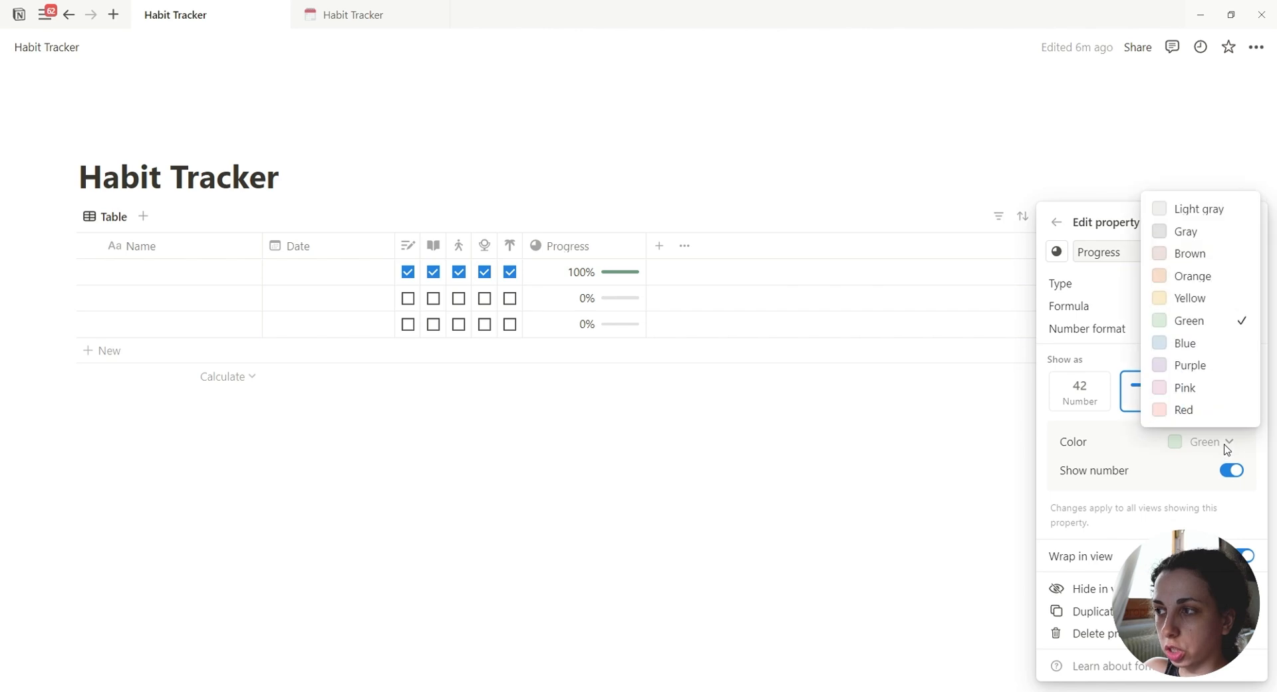
left_click(1201, 282)
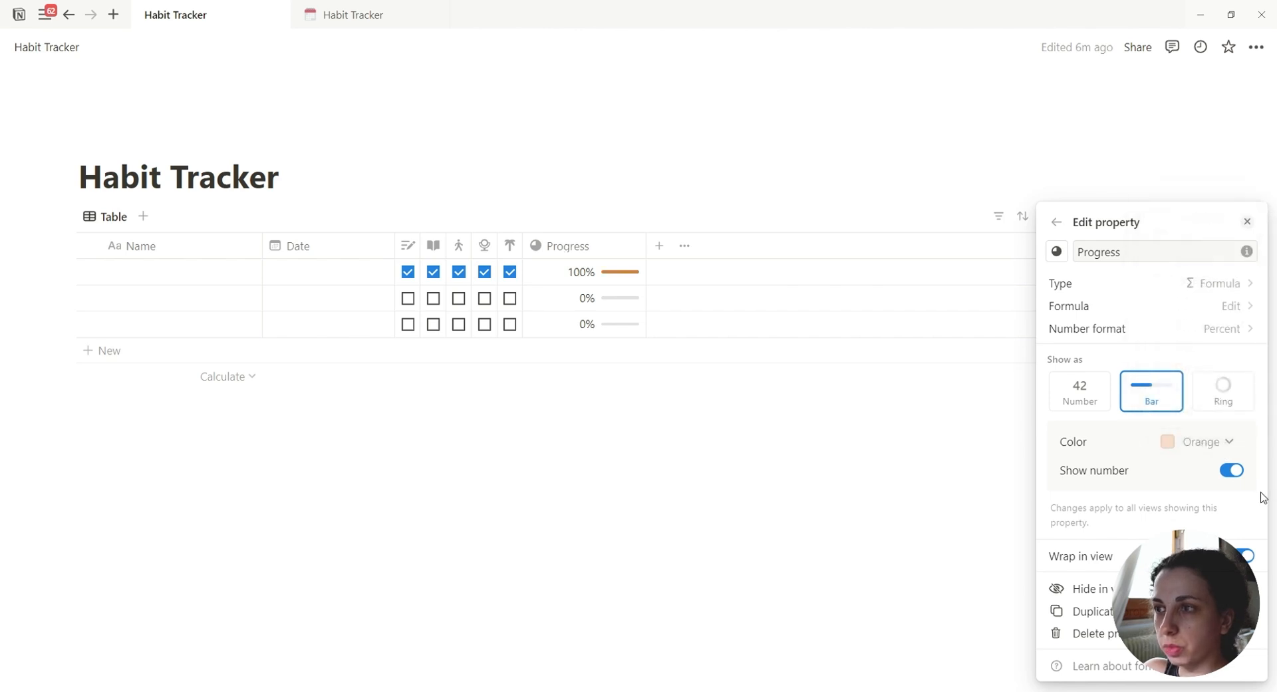
left_click(1235, 473)
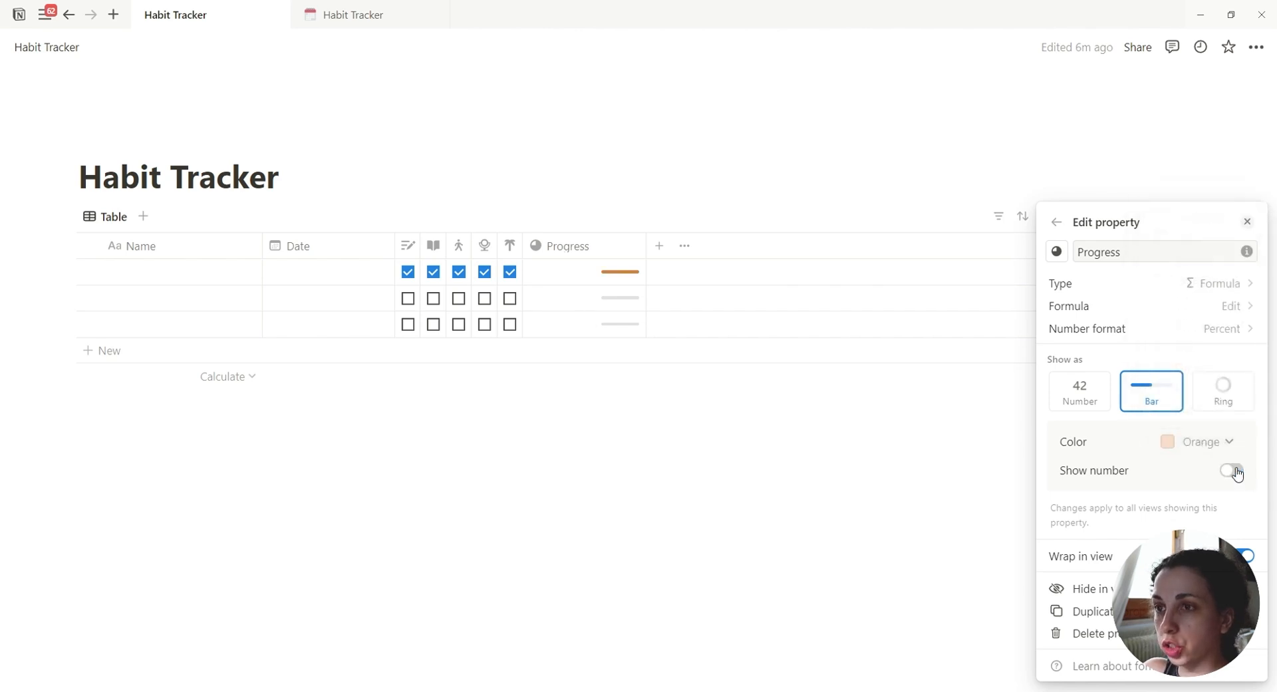
left_click(1235, 473)
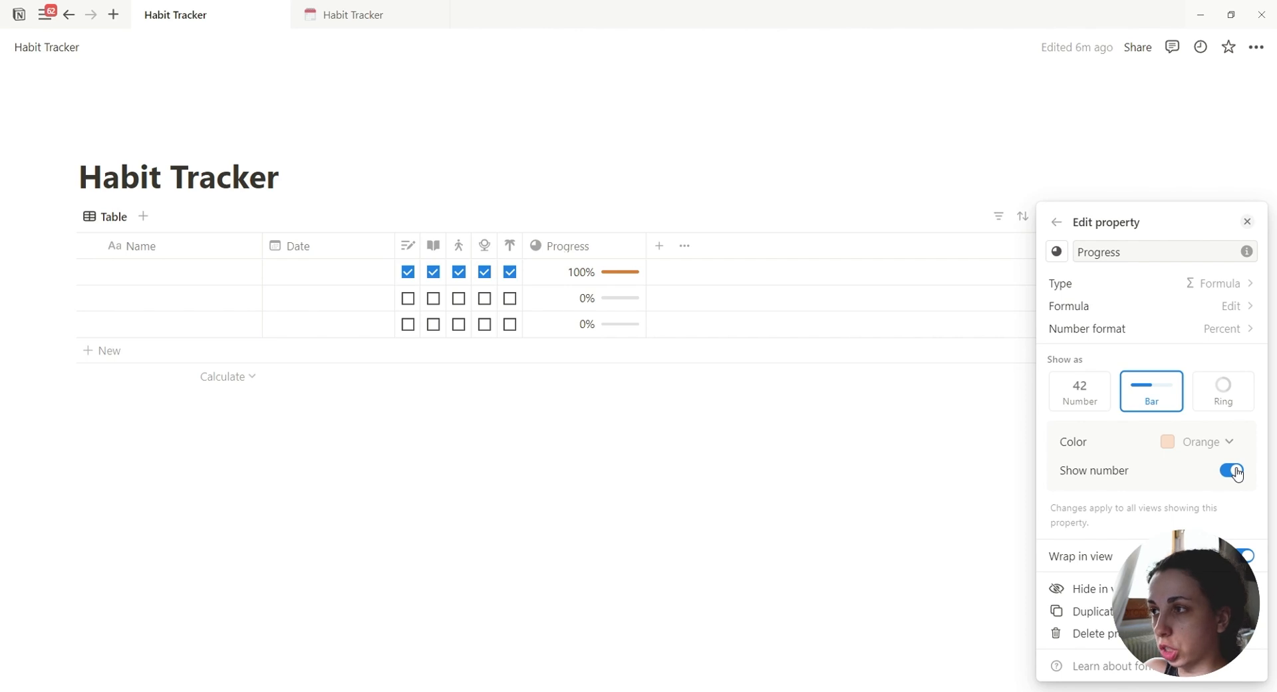
left_click(912, 487)
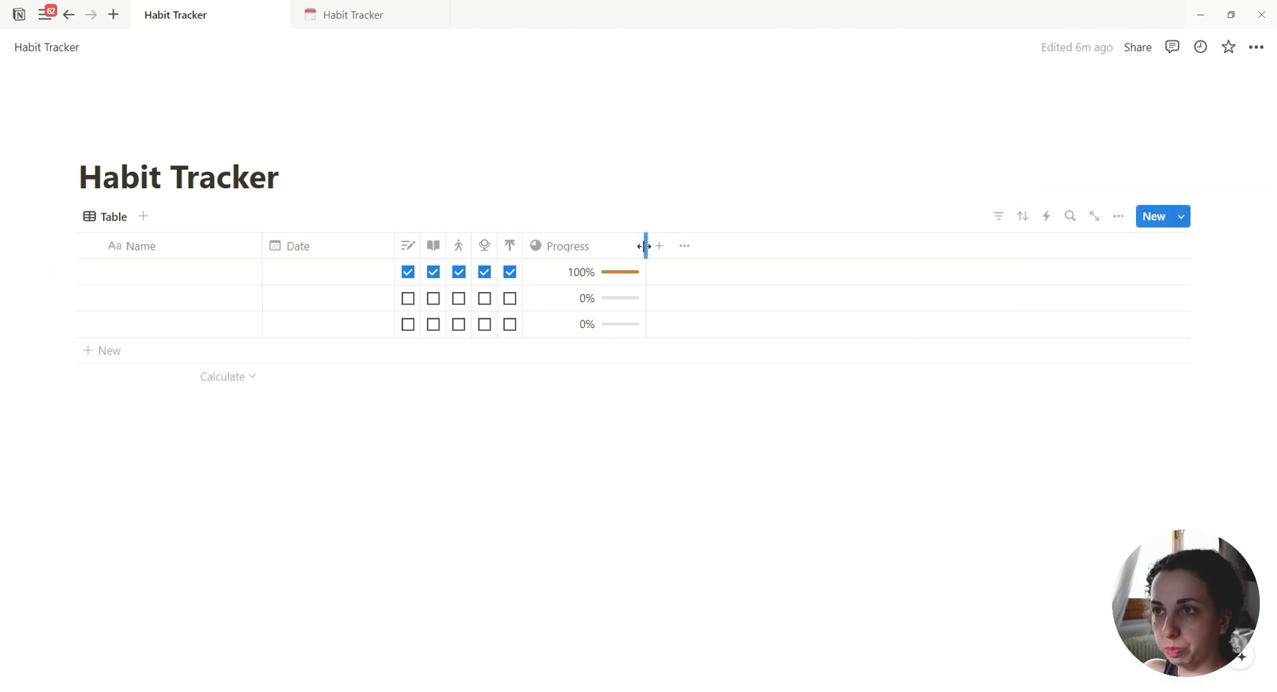
Narrow the Progress column slightly and untick all five habits in the first row.
left_click_drag(644, 248, 627, 250)
left_click(509, 272)
left_click(484, 271)
left_click(459, 271)
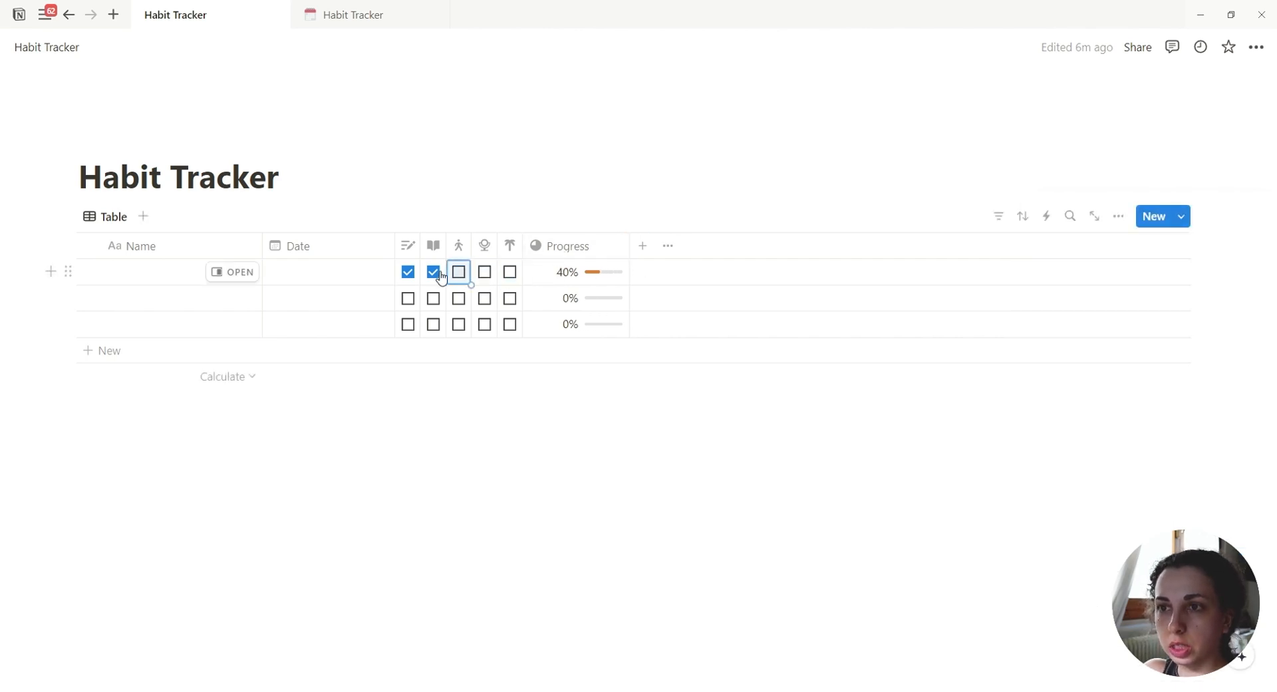
left_click(433, 271)
left_click(408, 272)
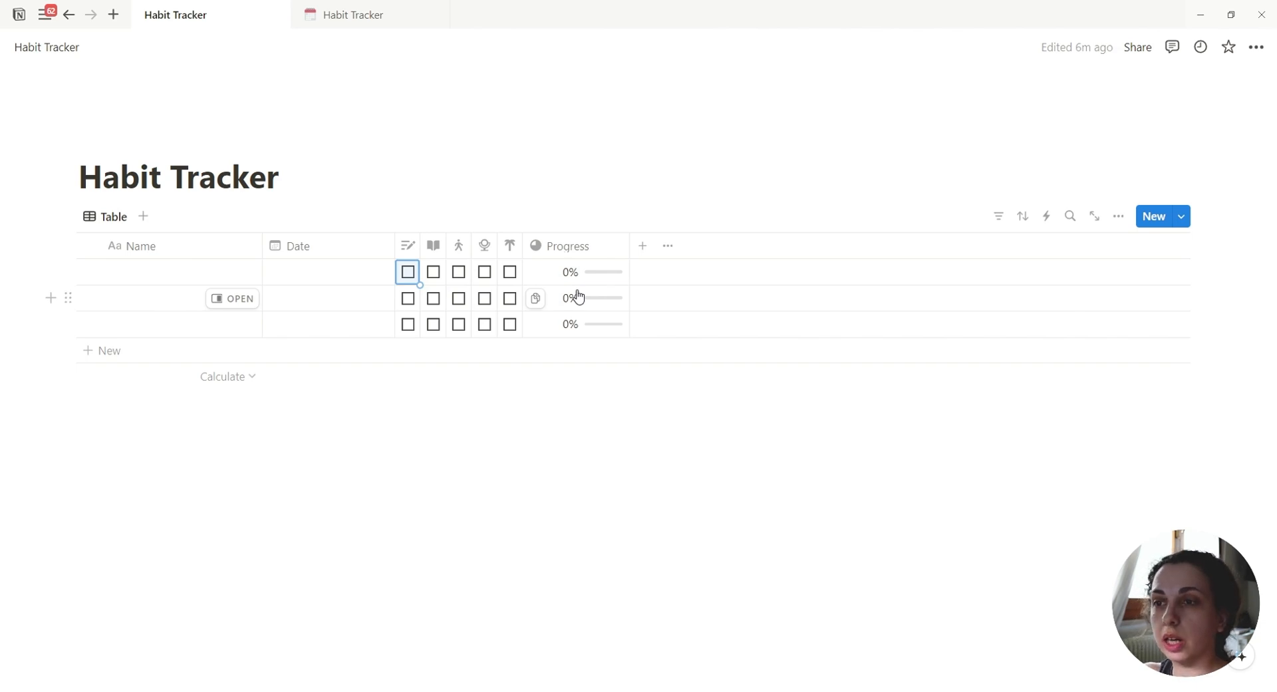
Change the divisor in the Progress formula to 3 and save it.
left_click(602, 282)
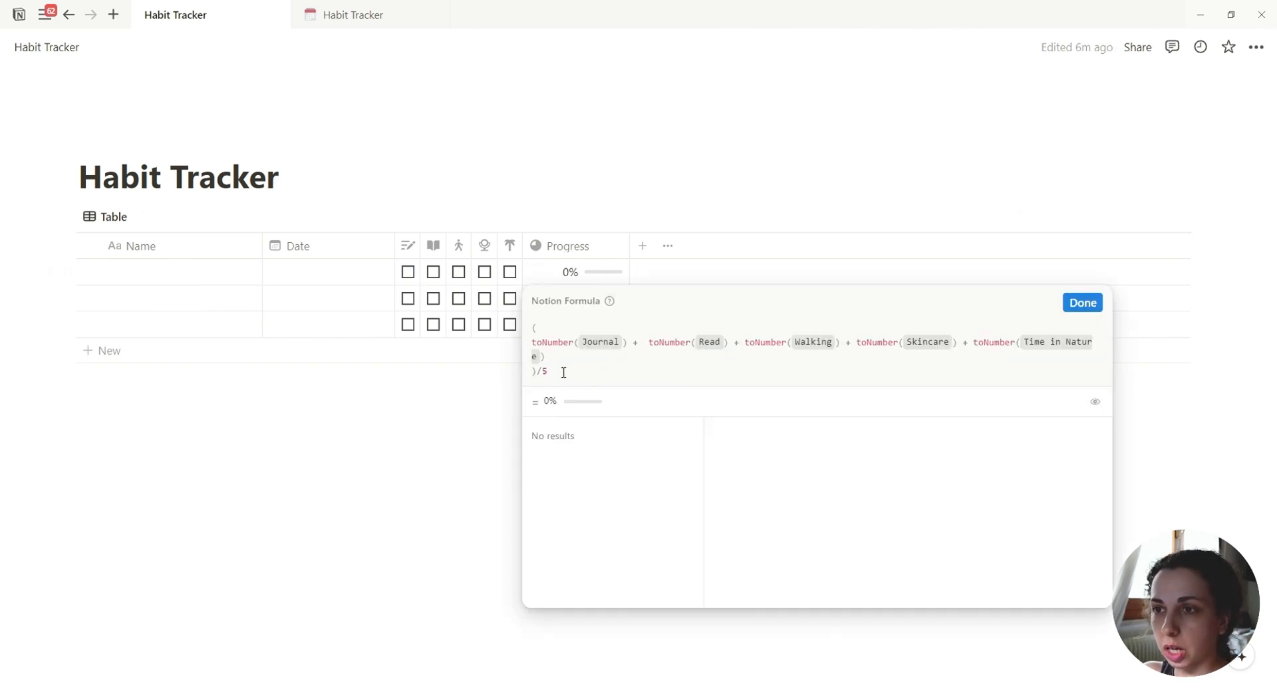
key("BackSpace")
type("3")
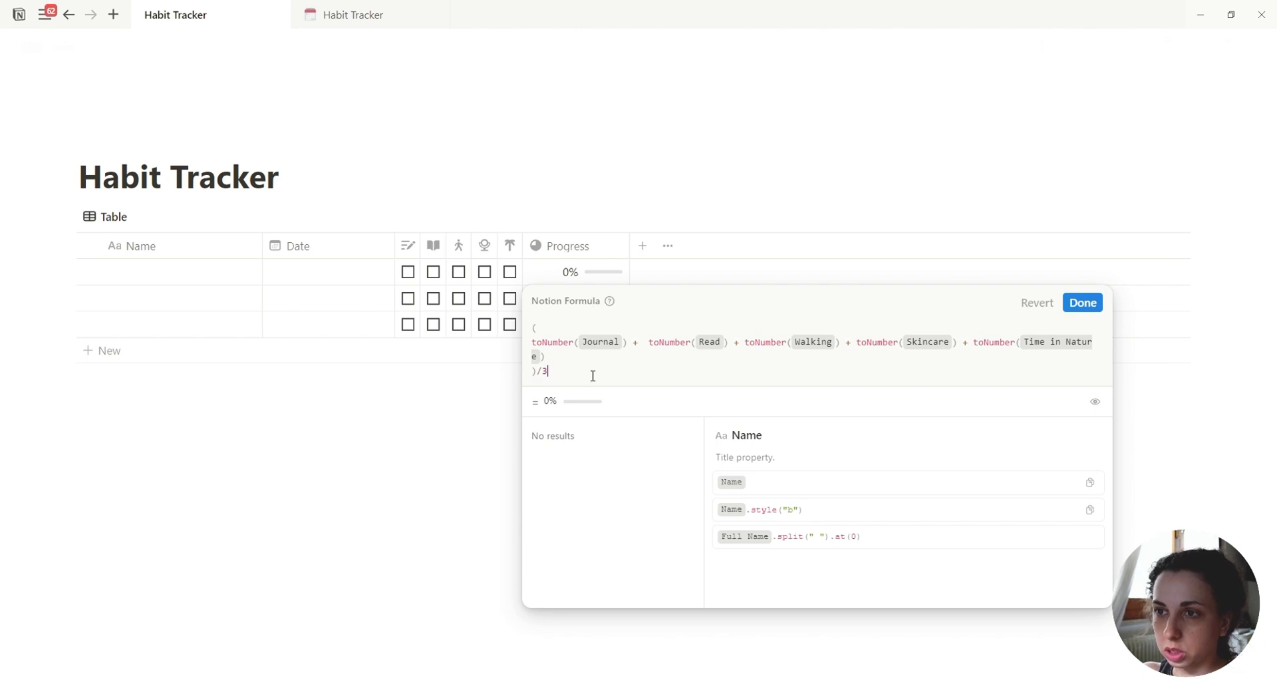
left_click(1082, 302)
Tick Journal in the first row and widen the Progress column so its full percentage fits.
left_click(407, 272)
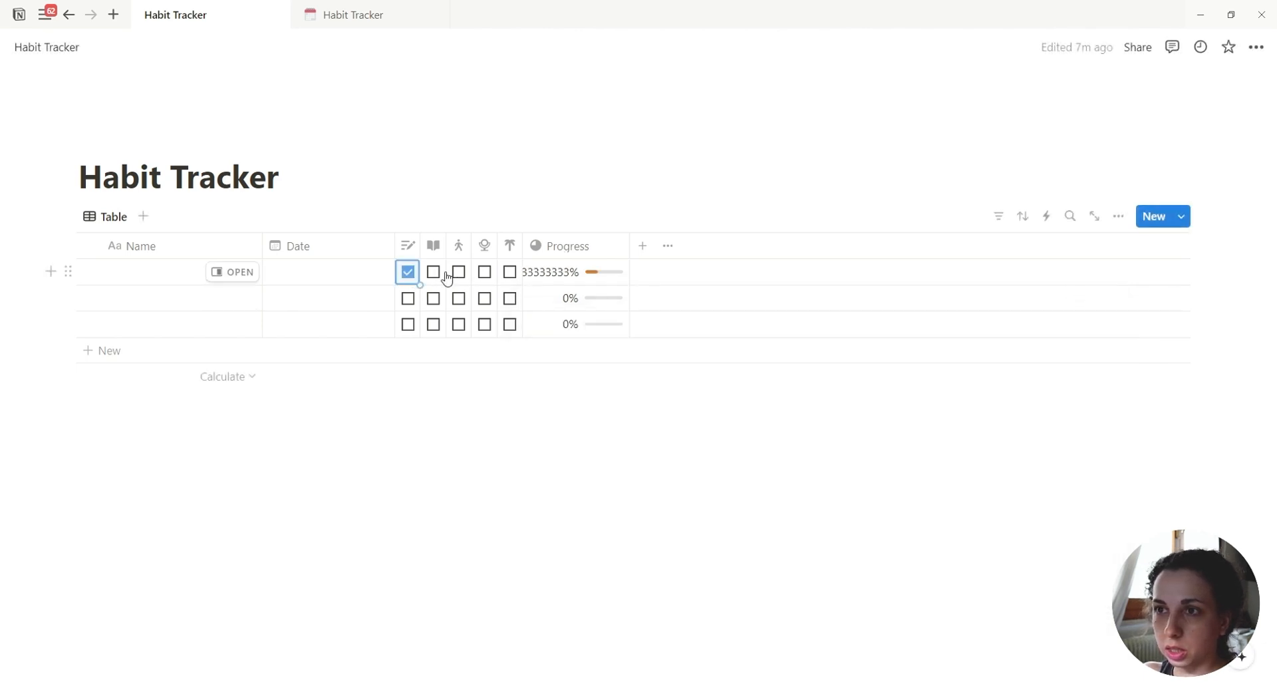
left_click_drag(629, 247, 723, 246)
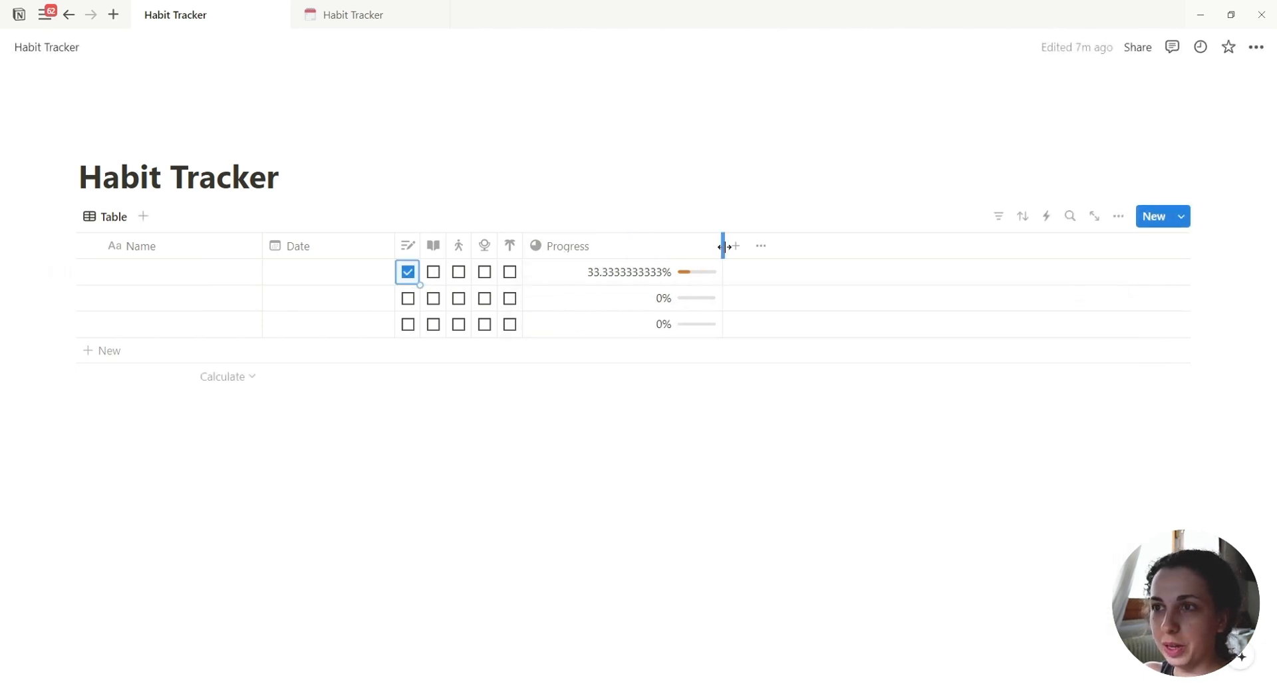
Wrap the whole expression of the Progress formula, including the division by 3, in a round() function.
left_click(643, 280)
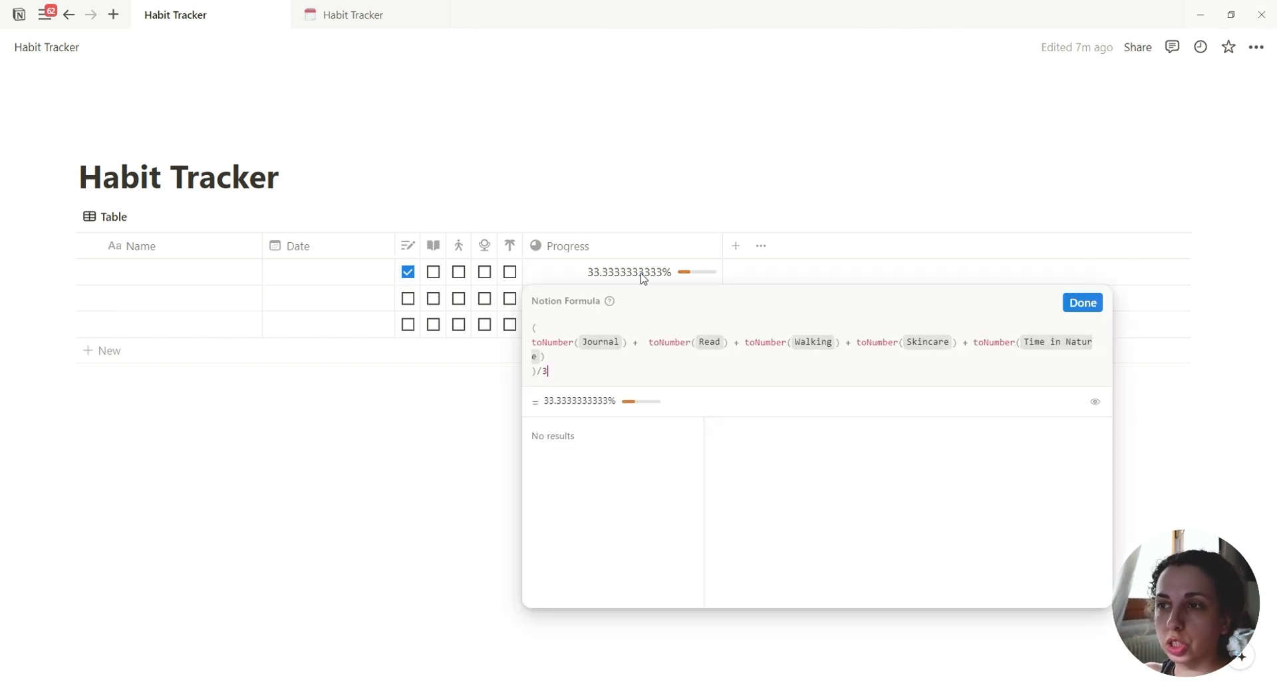
type("(")
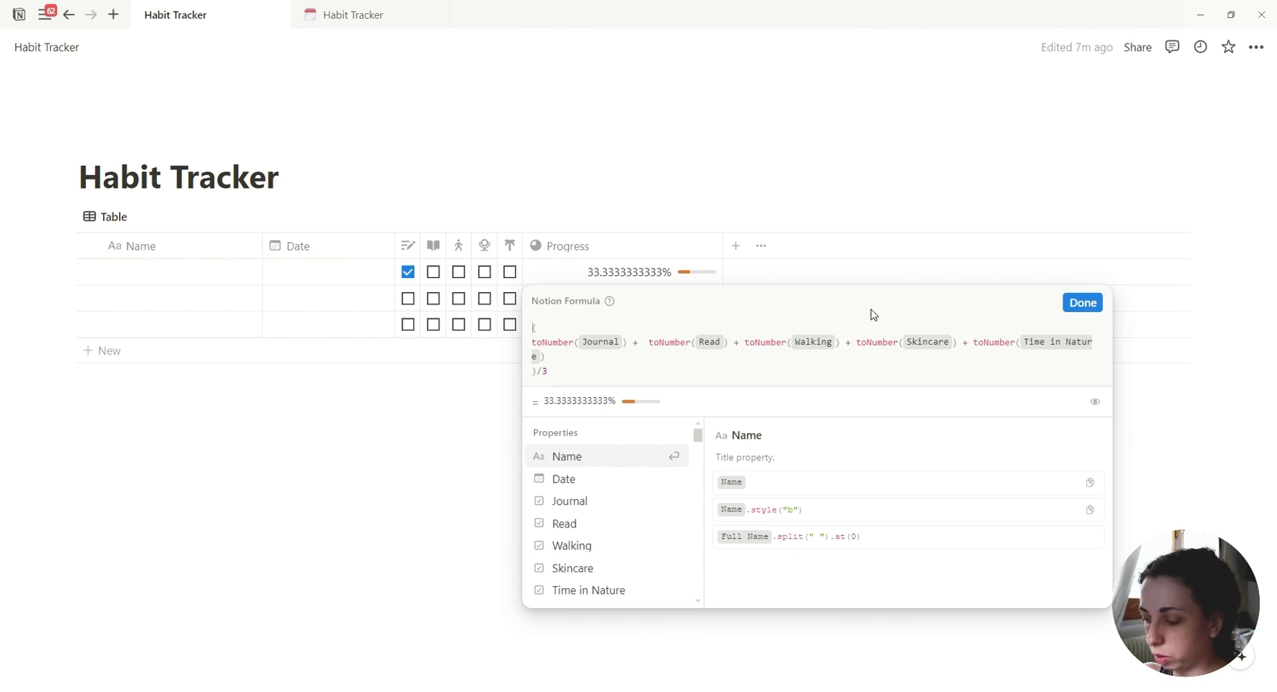
key("Return")
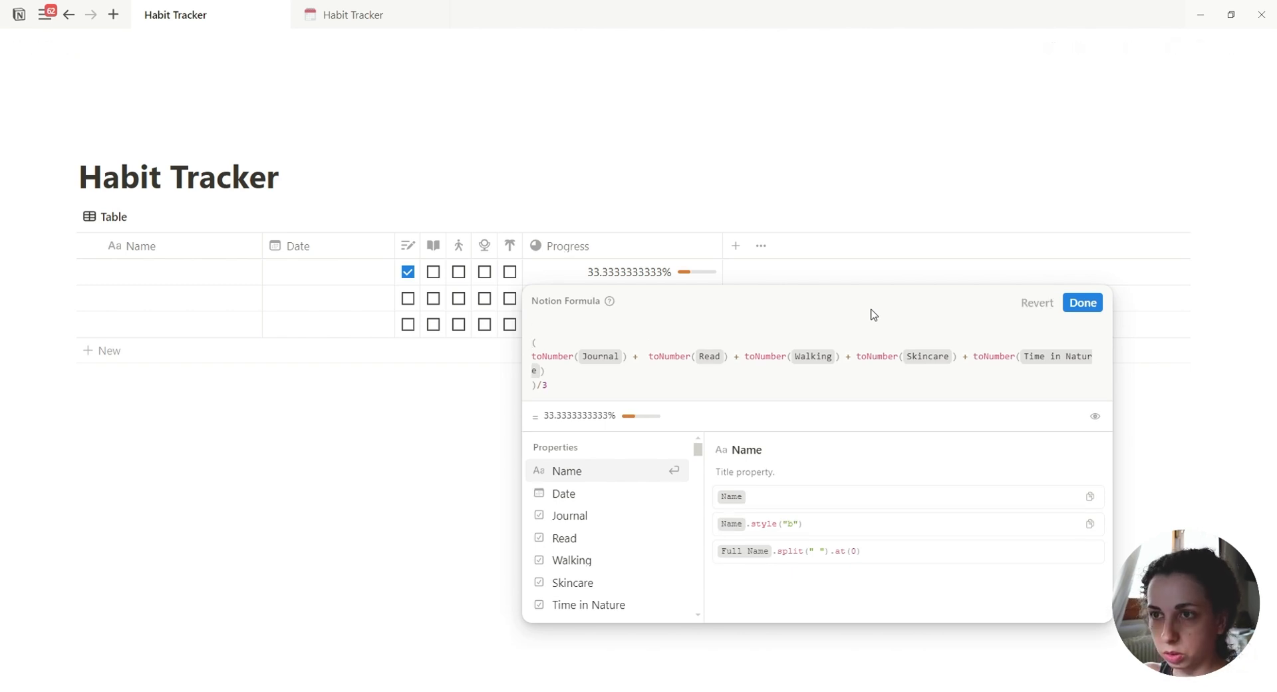
key("Up")
type("nd")
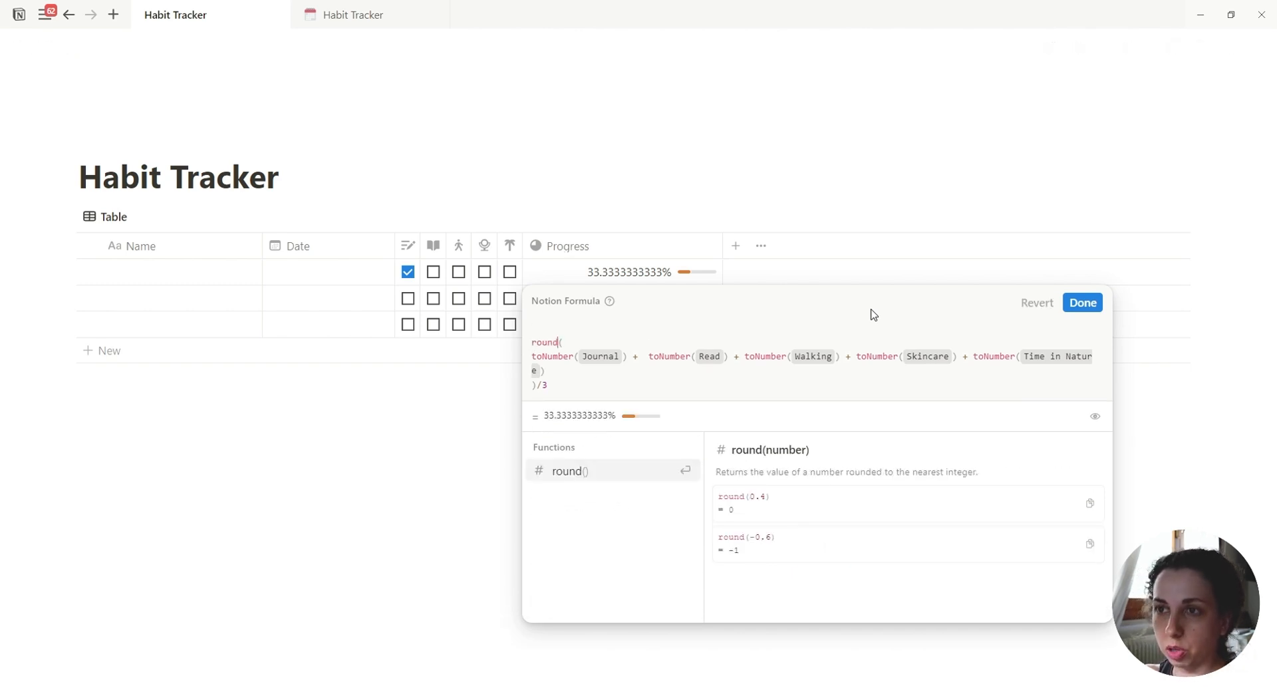
type("(")
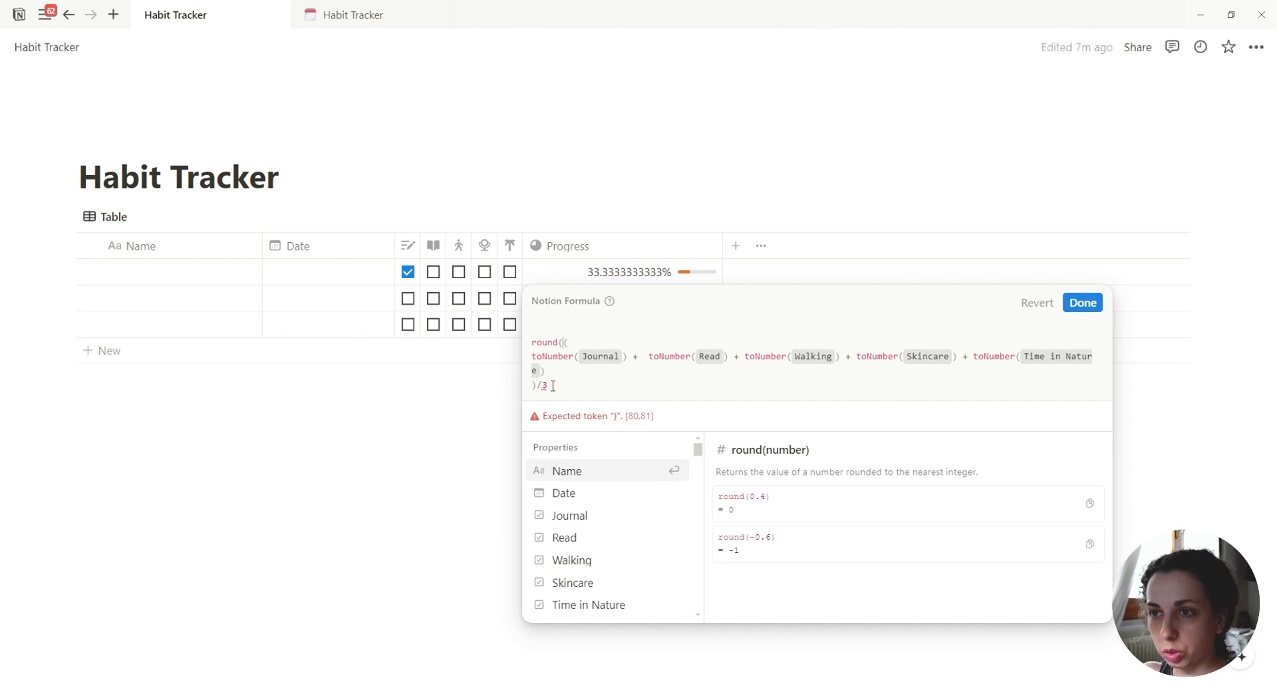
left_click(585, 385)
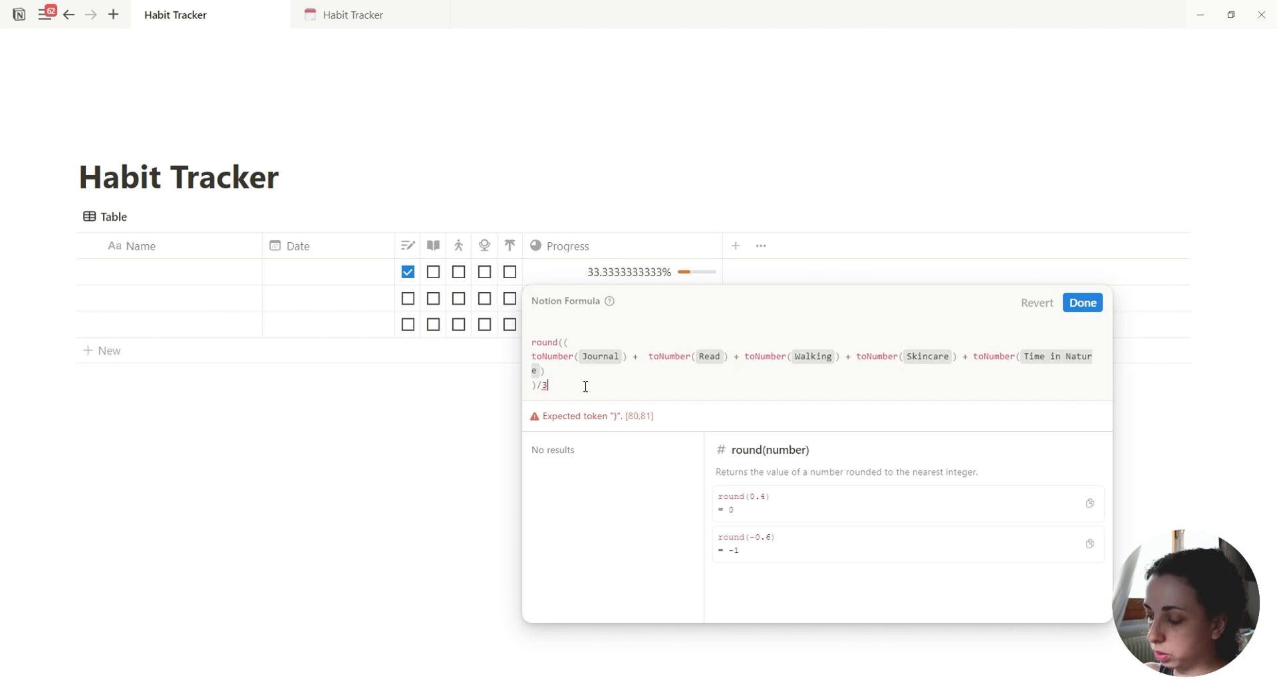
key("Return")
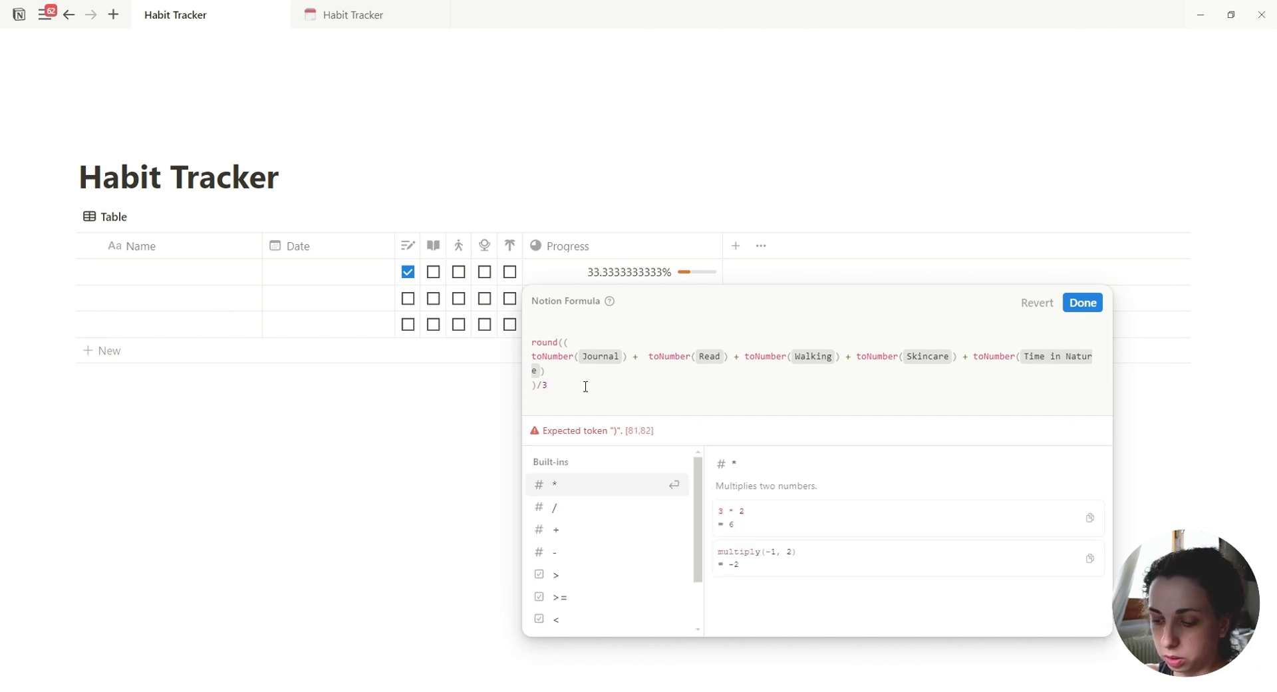
type(")")
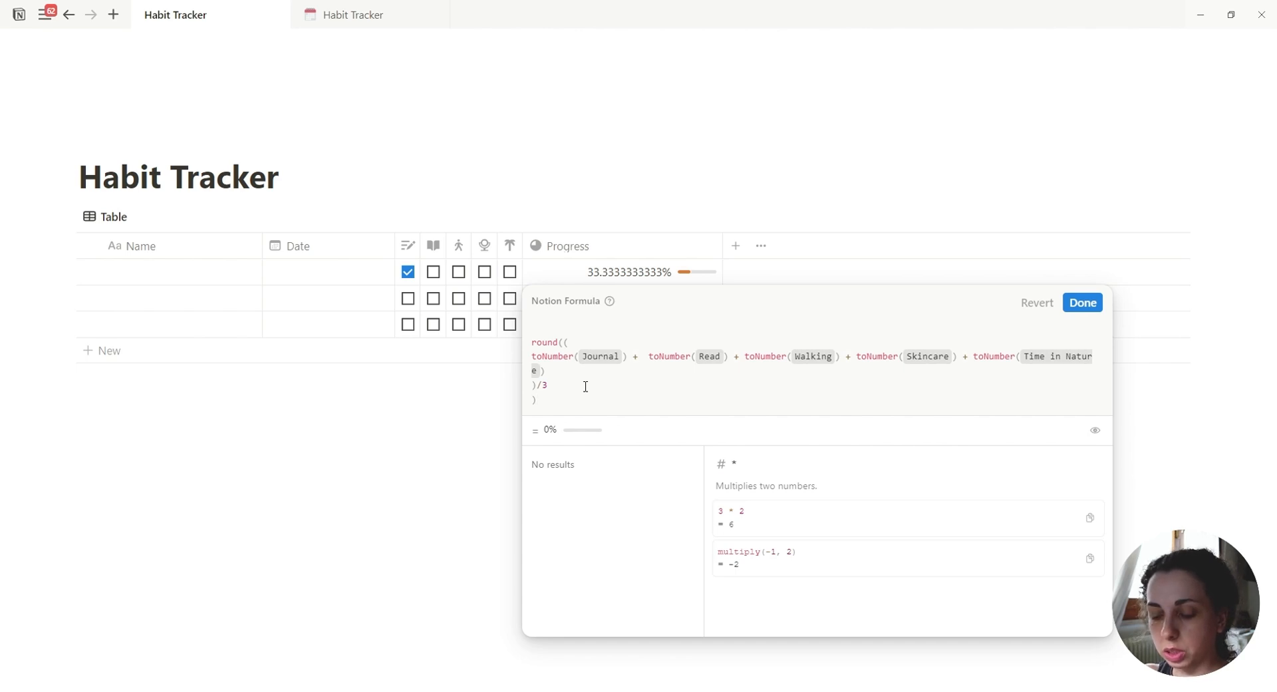
Multiply the divided sum by 100 inside round() and divide the rounded result by 100.
type("*")
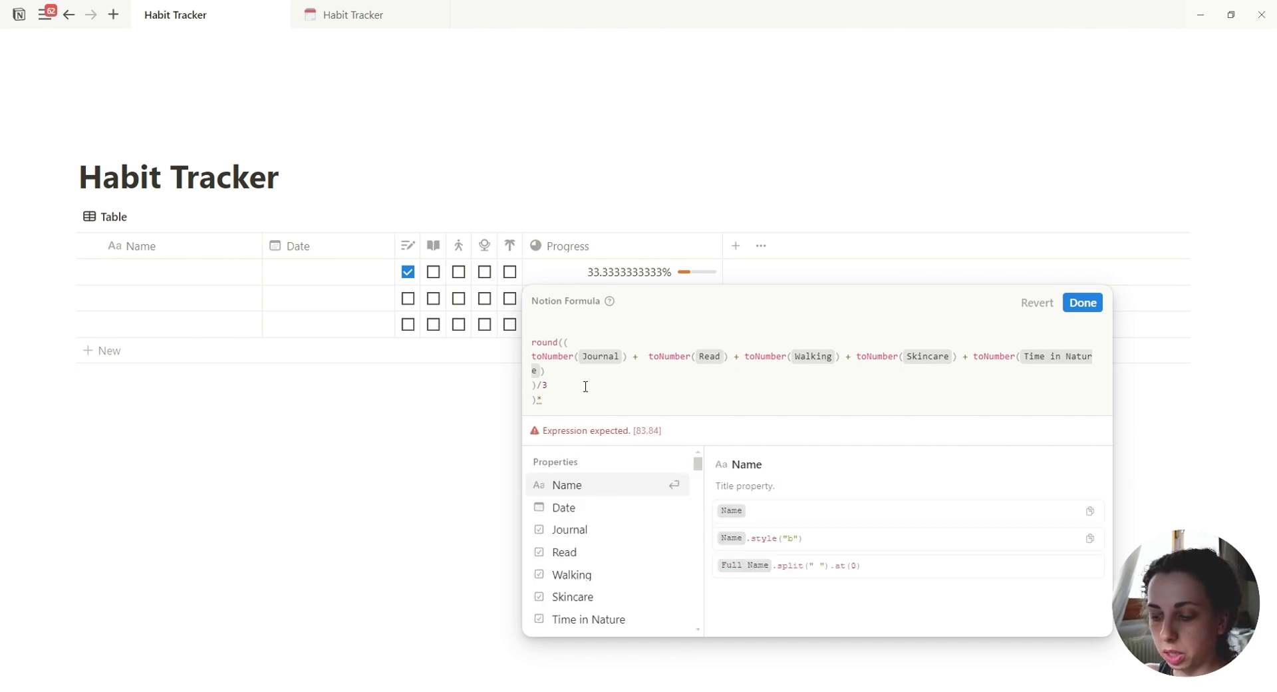
type("100")
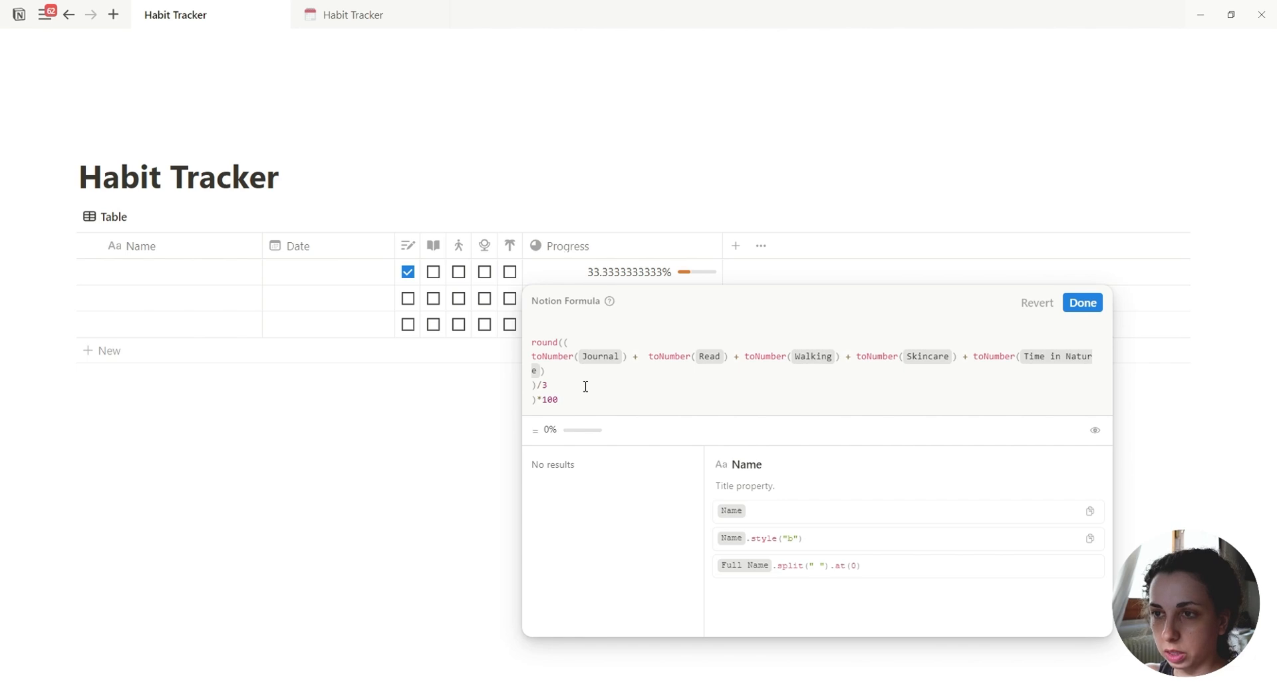
left_click(588, 388)
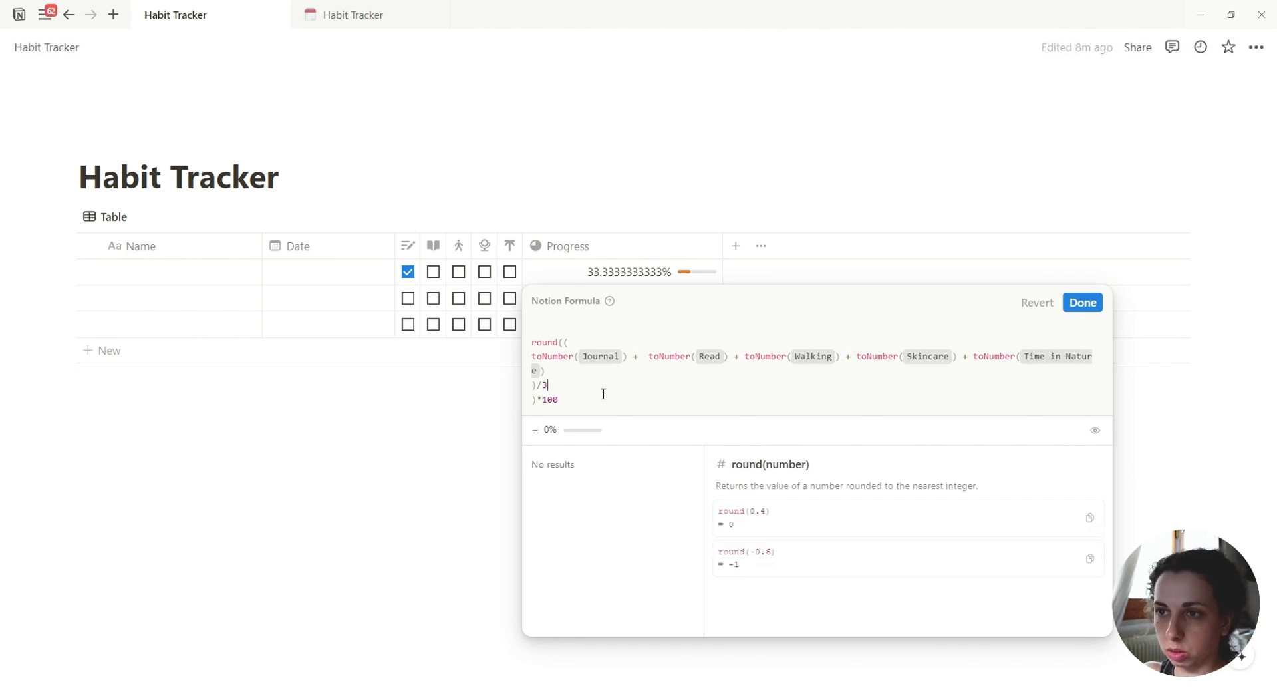
type("*1")
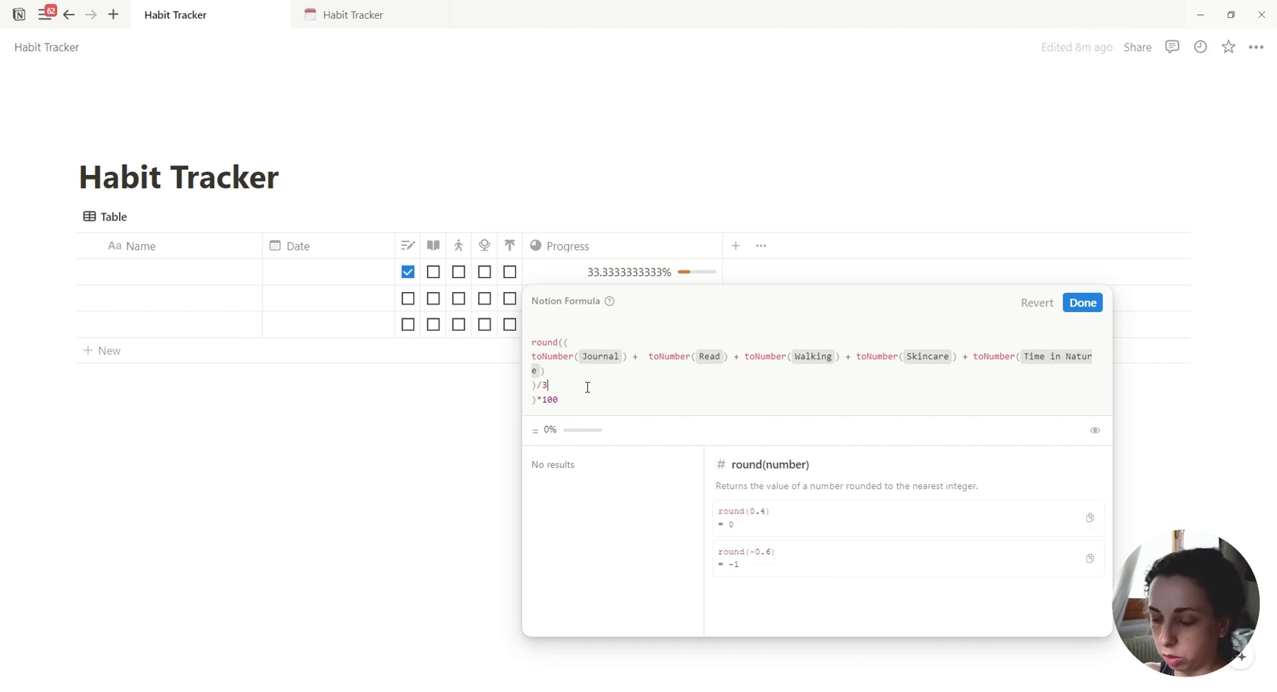
type("00")
left_click(582, 400)
key("BackSpace")
key("BackSpace")
key("BackSpace")
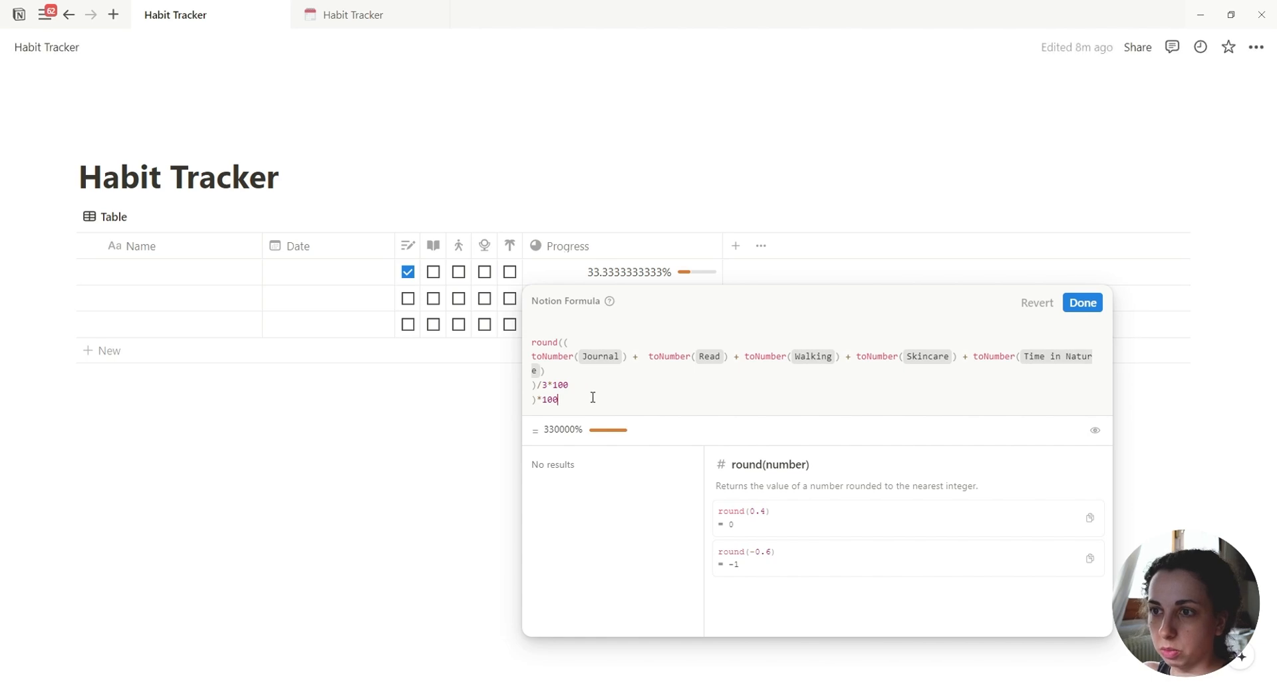
key("BackSpace")
type("/100")
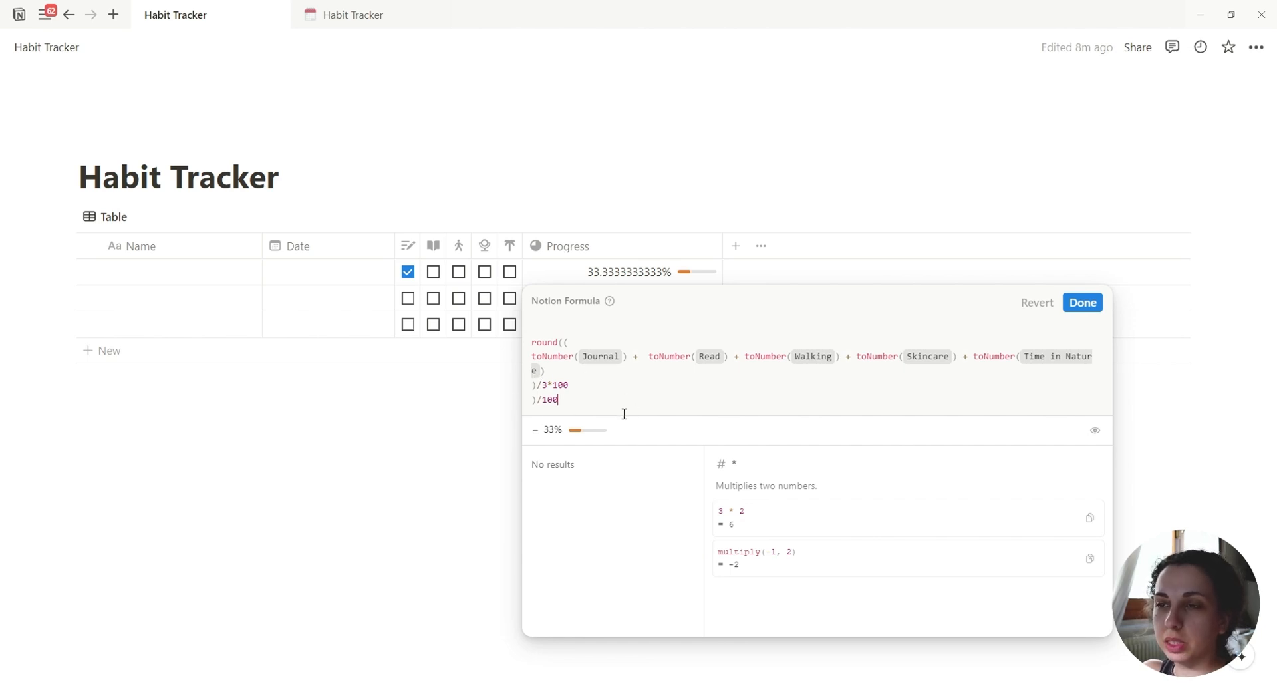
Examine the round() brackets, the divisor, the *100 inside them and the /100 after them in the Progress formula.
left_click(562, 342)
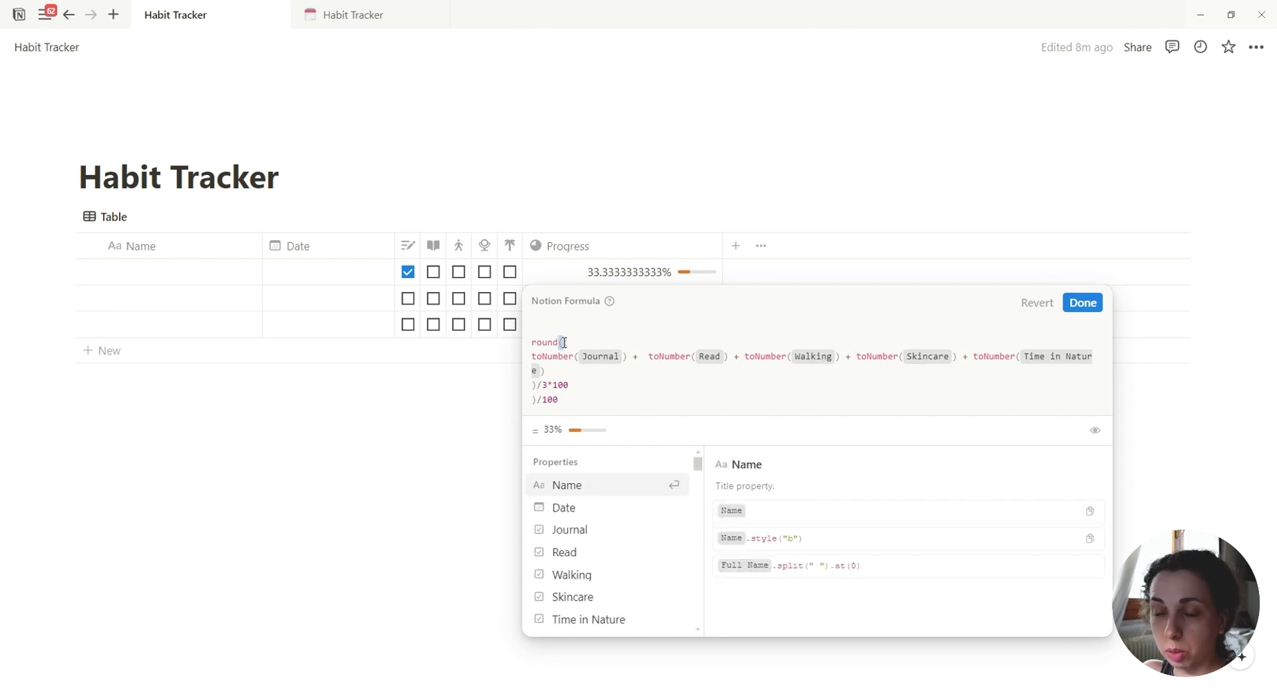
left_click(549, 384)
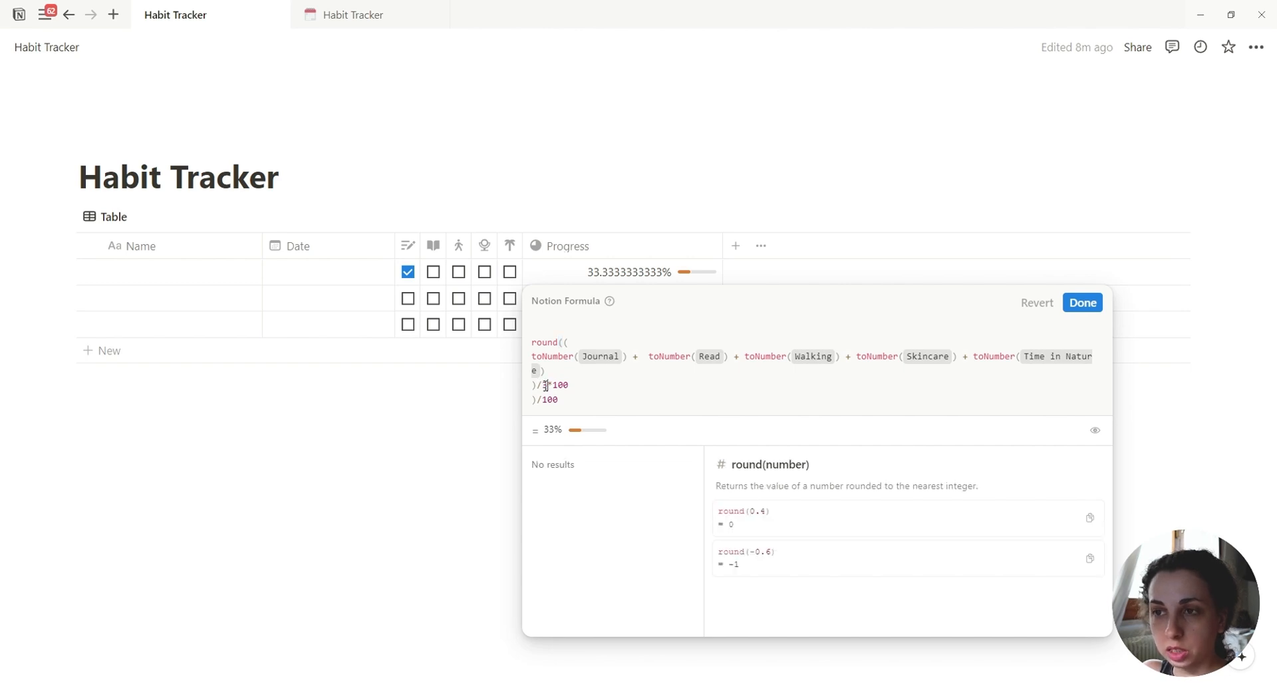
left_click(544, 386)
left_click(549, 387)
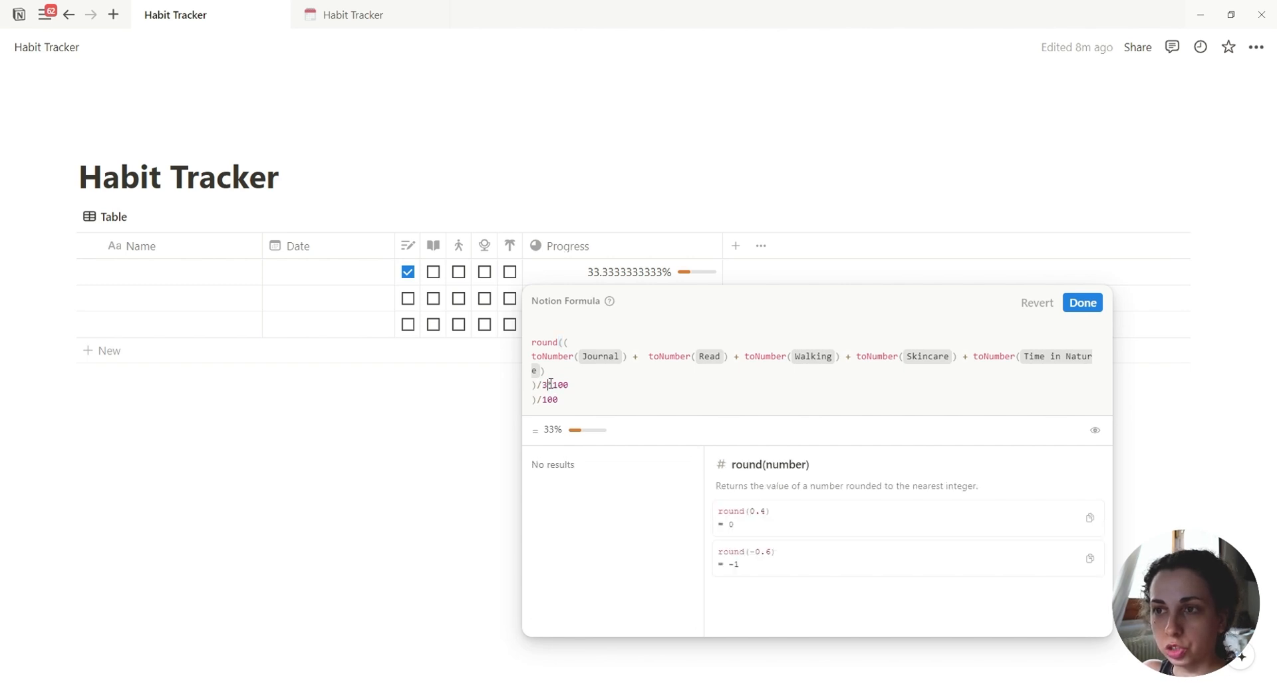
left_click_drag(549, 384, 571, 384)
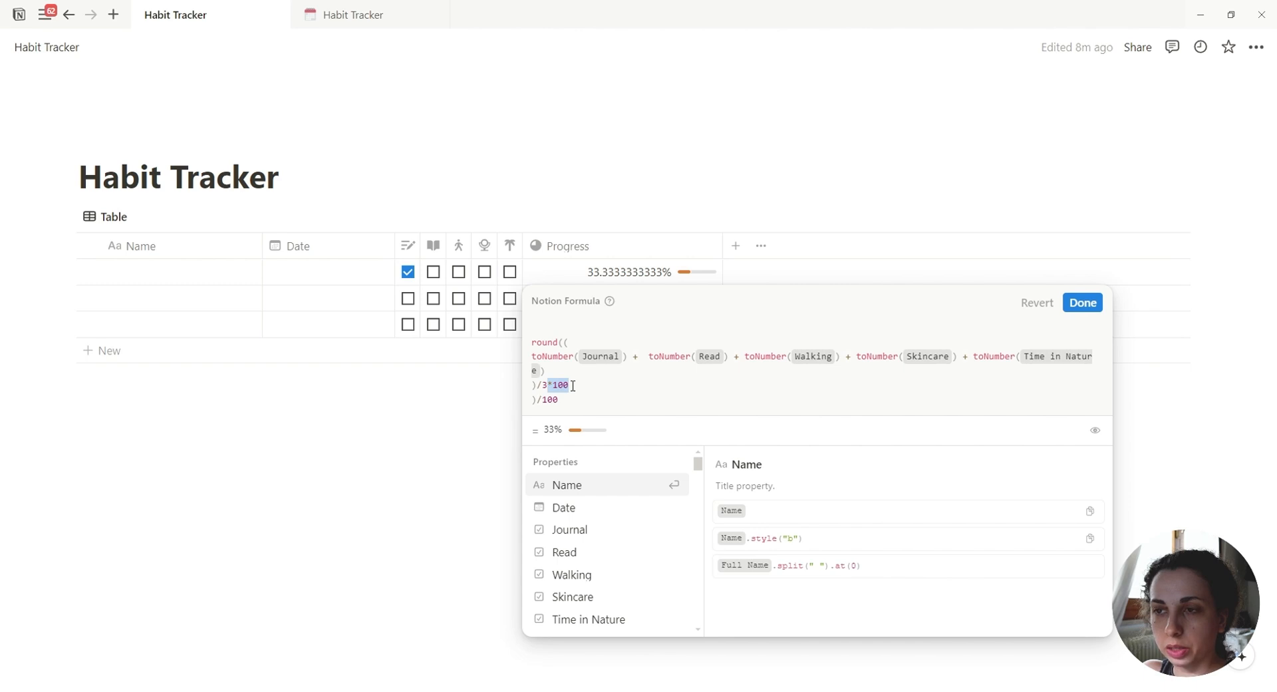
left_click(563, 401)
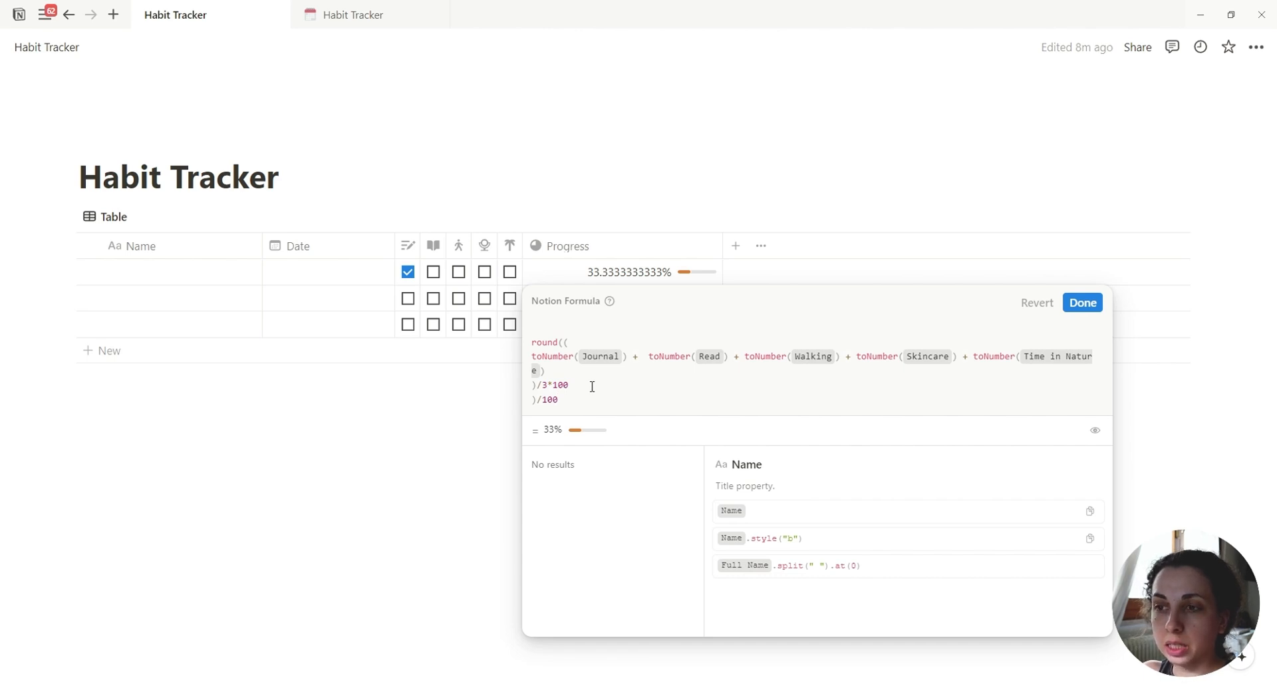
Try 1000 instead of 100 for both the multiplier and the final divisor in the Progress formula, and restore 100.
left_click(593, 386)
type("0")
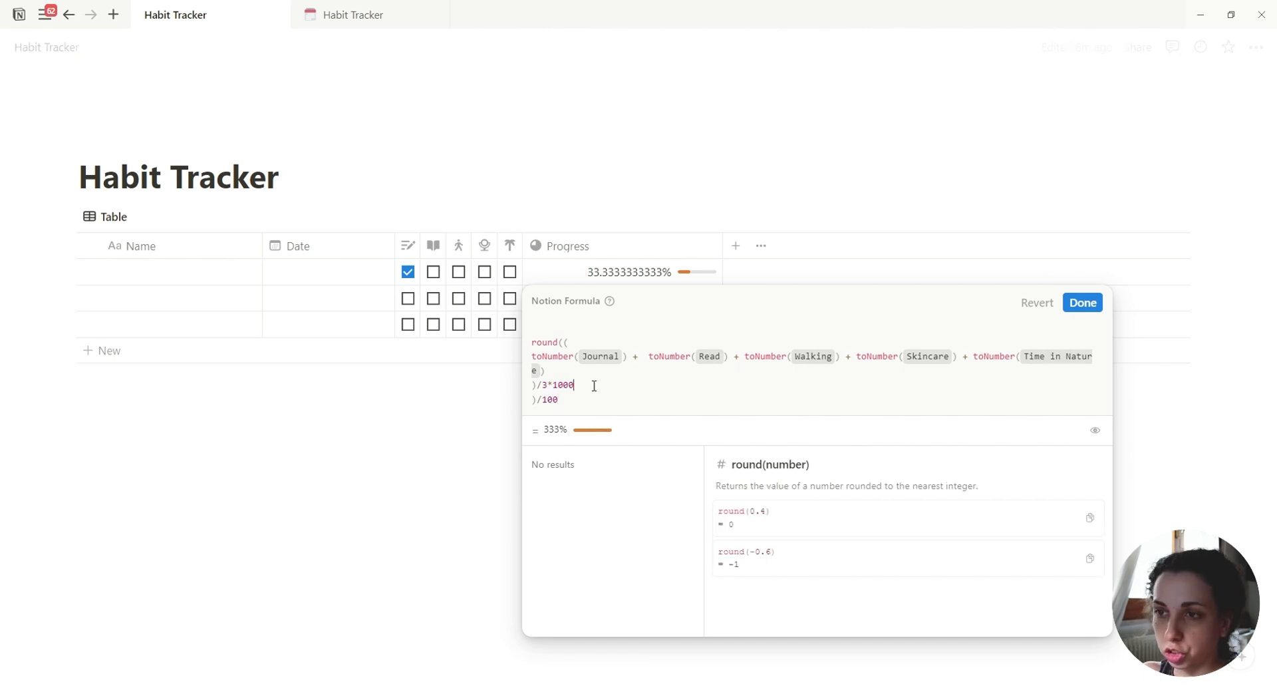
key("Down")
type("0")
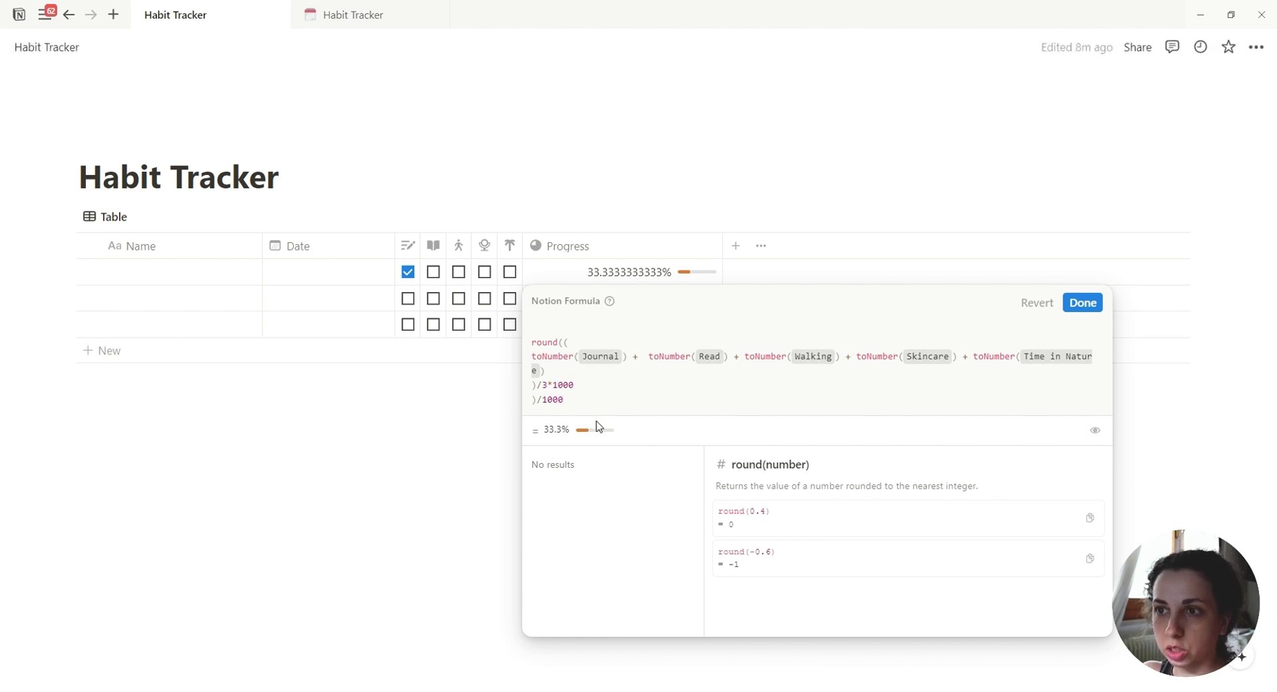
key("BackSpace")
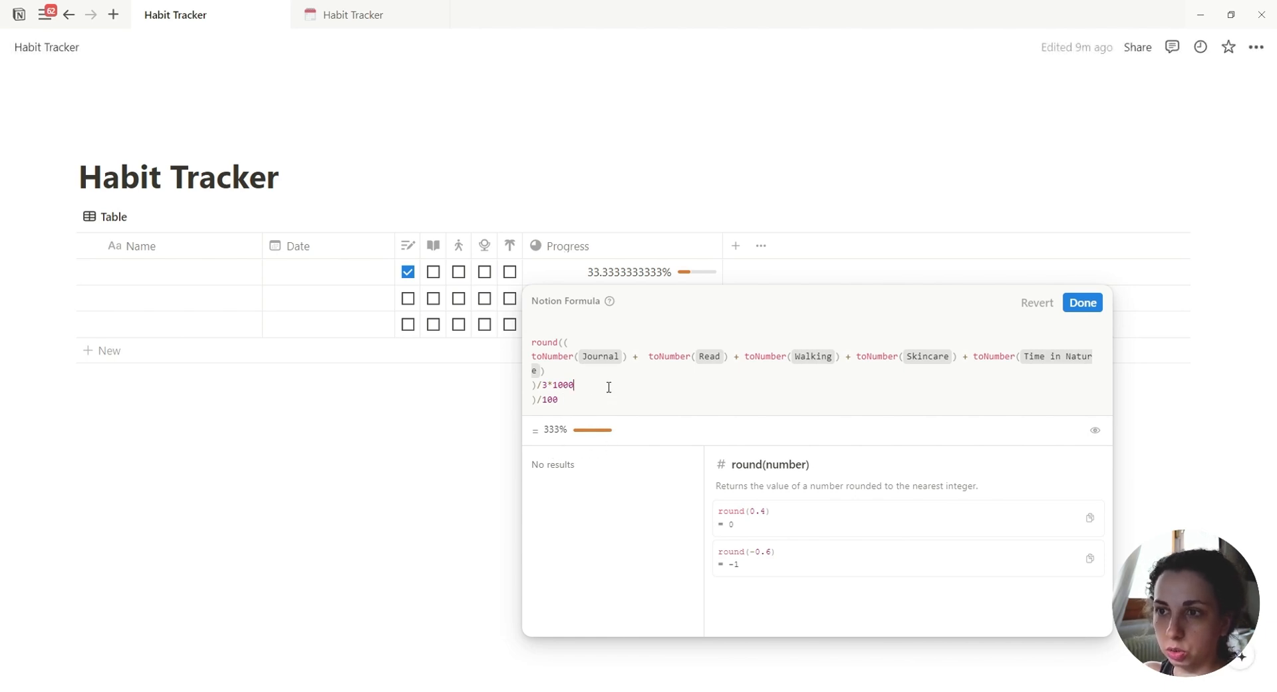
left_click(607, 385)
key("BackSpace")
Save the rounded Progress formula and narrow the Progress column.
left_click(1083, 303)
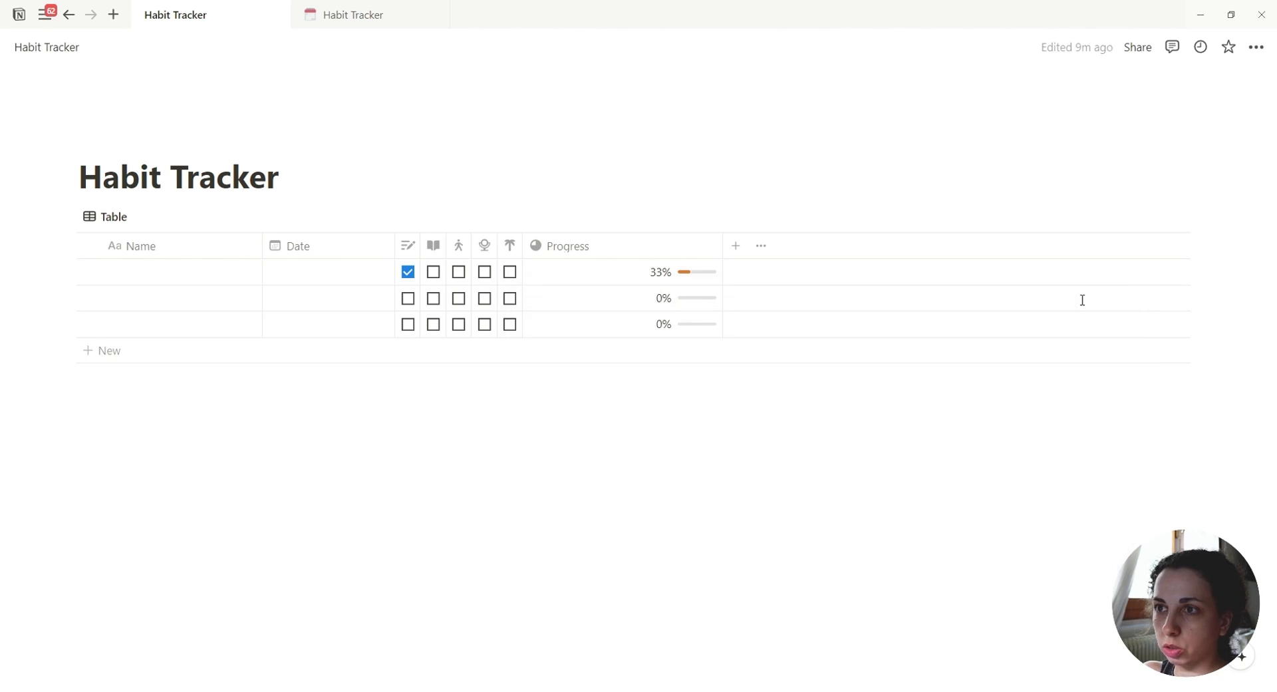
left_click_drag(722, 249, 664, 251)
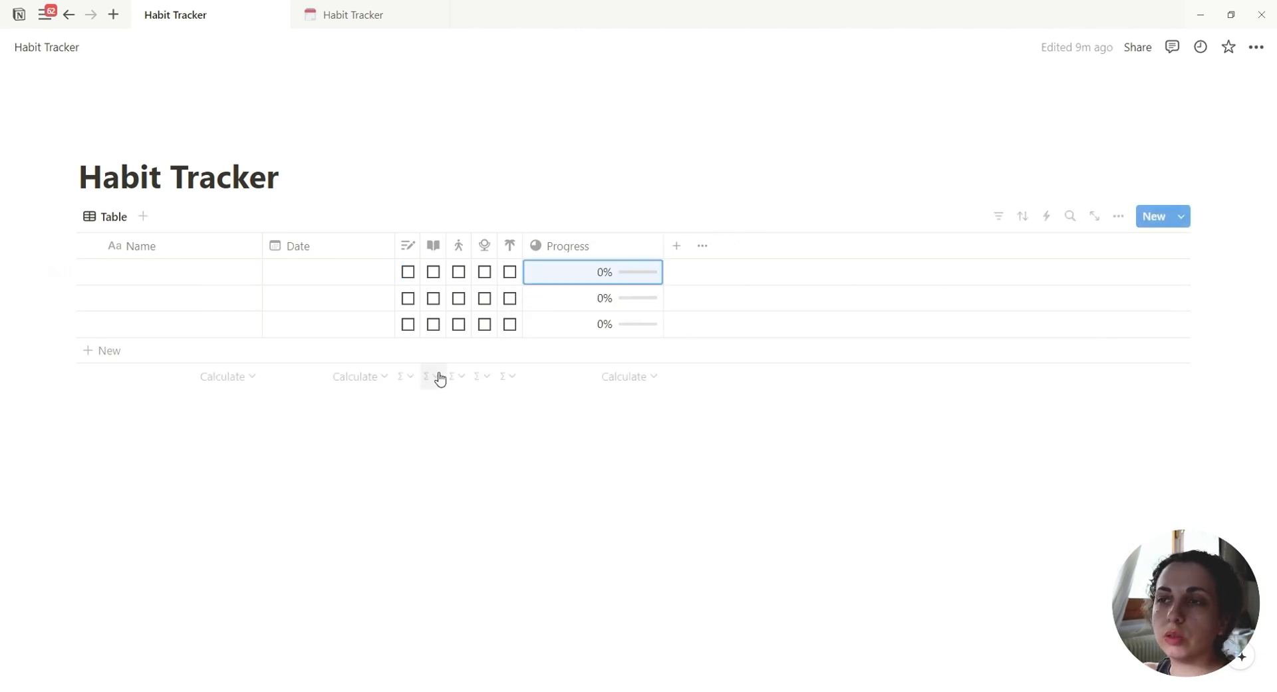
Tick all five habits in the first row one by one to test the Progress bar, and untick them all.
left_click(407, 271)
left_click(433, 272)
left_click(458, 272)
left_click(484, 271)
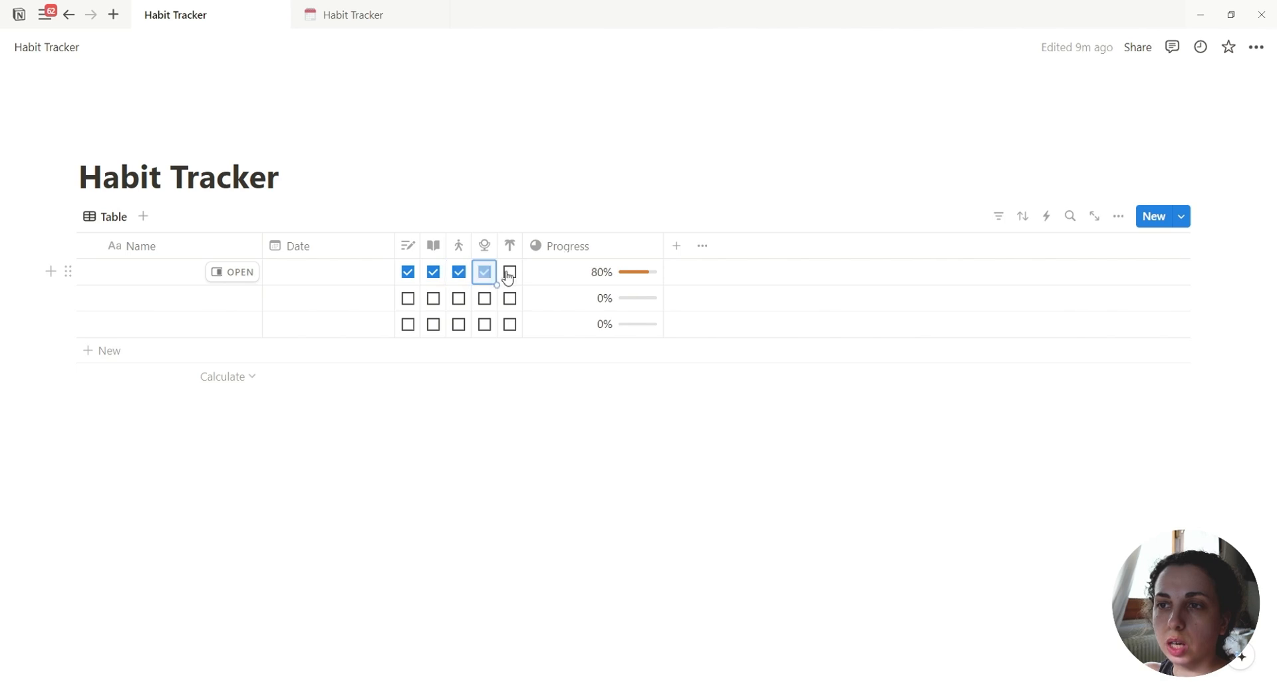
left_click(510, 271)
left_click(408, 271)
left_click(433, 271)
left_click(459, 272)
left_click(484, 271)
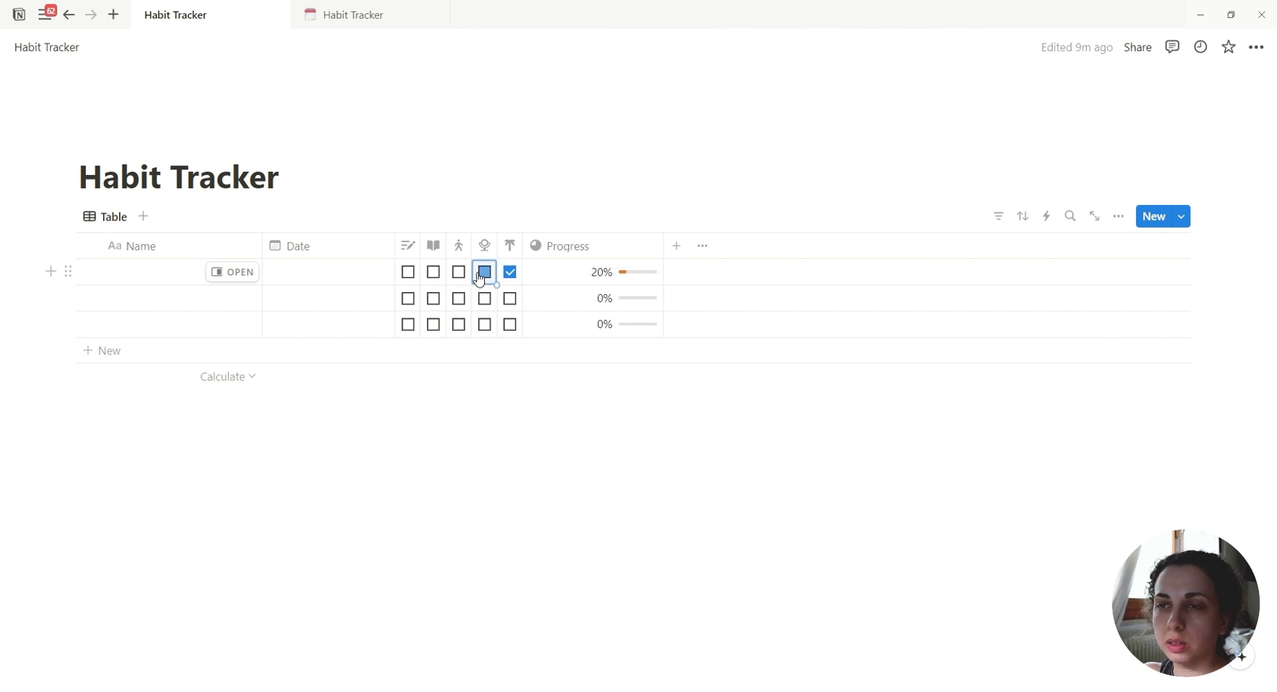
left_click(510, 271)
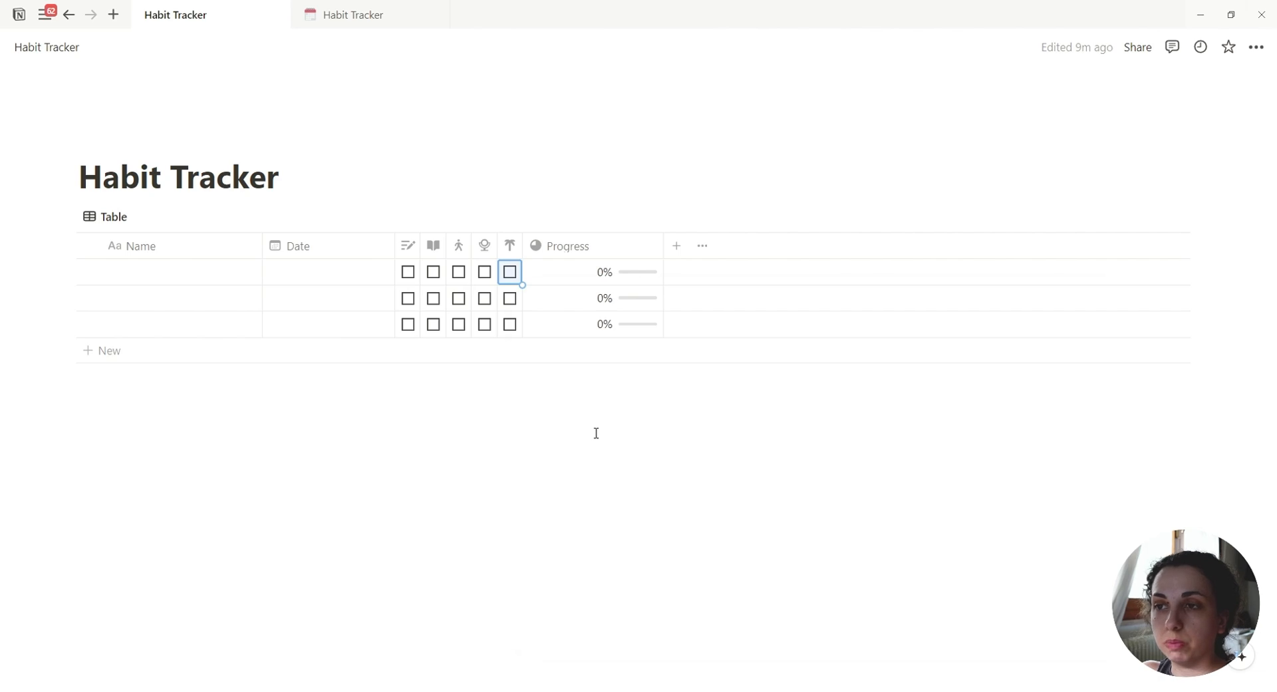
Open the first row's Progress formula to review it, and close it without changes.
left_click(602, 278)
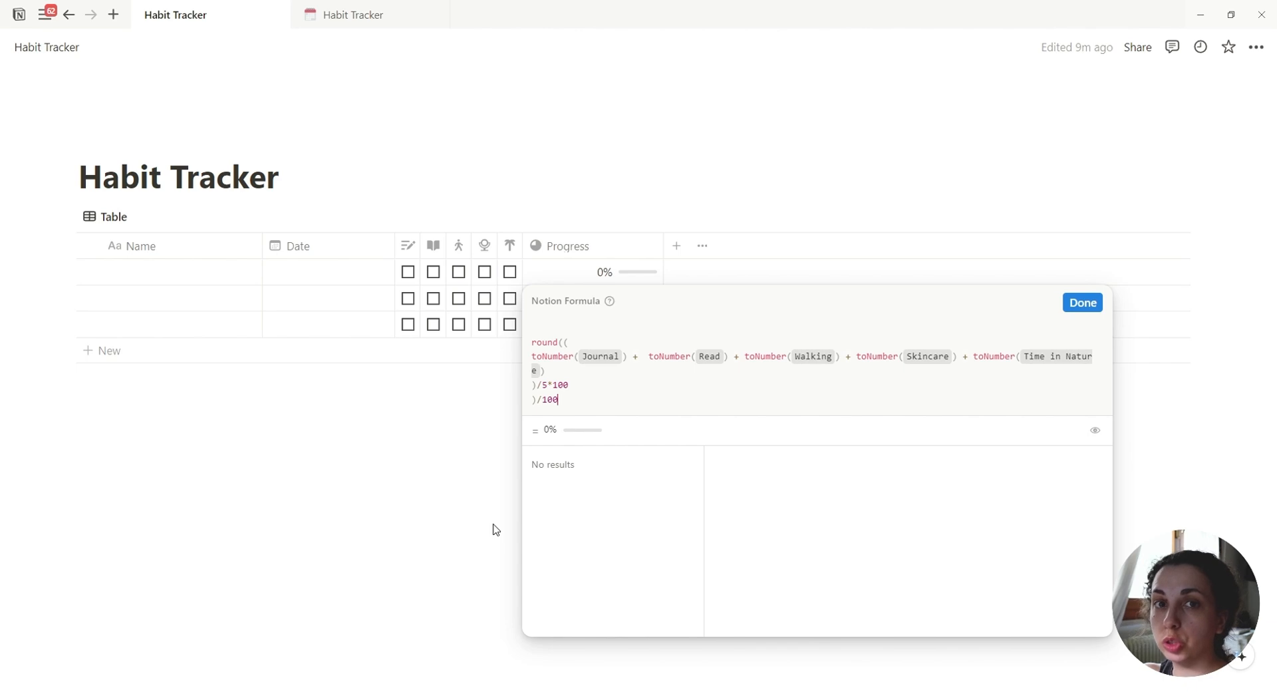
key("Escape")
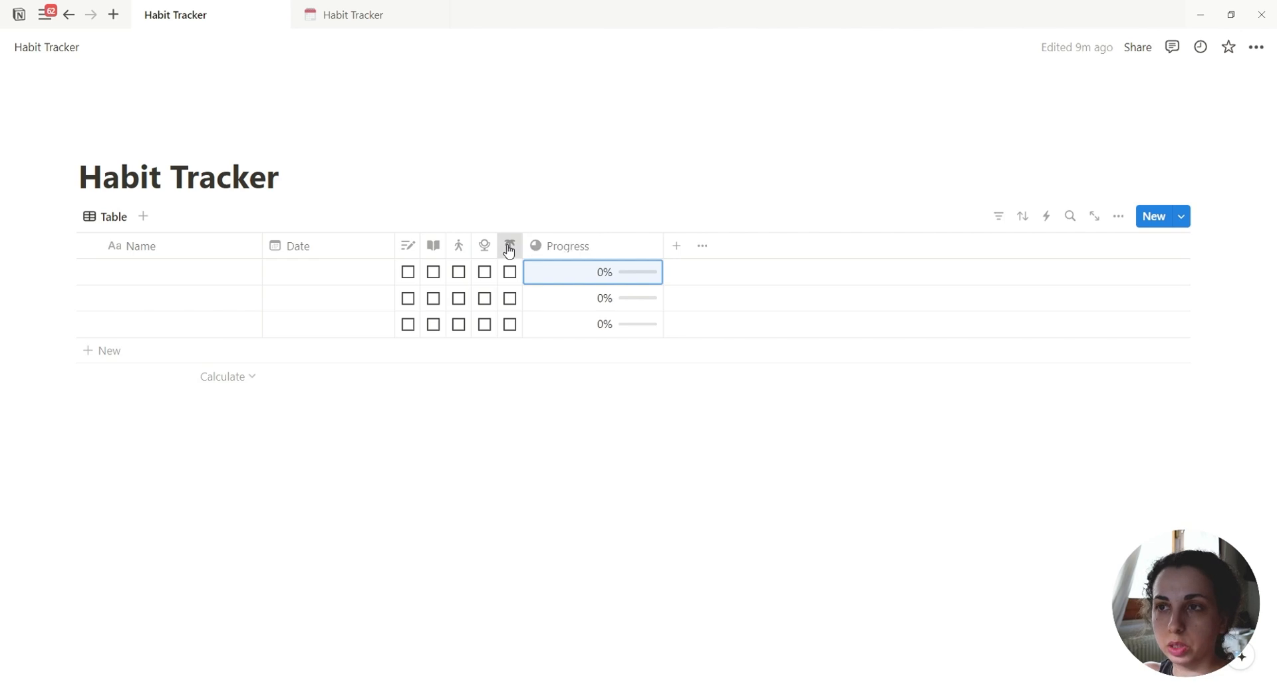
Duplicate the Time in Nature checkbox property and rename the copy Meditation.
left_click(509, 251)
left_click(585, 464)
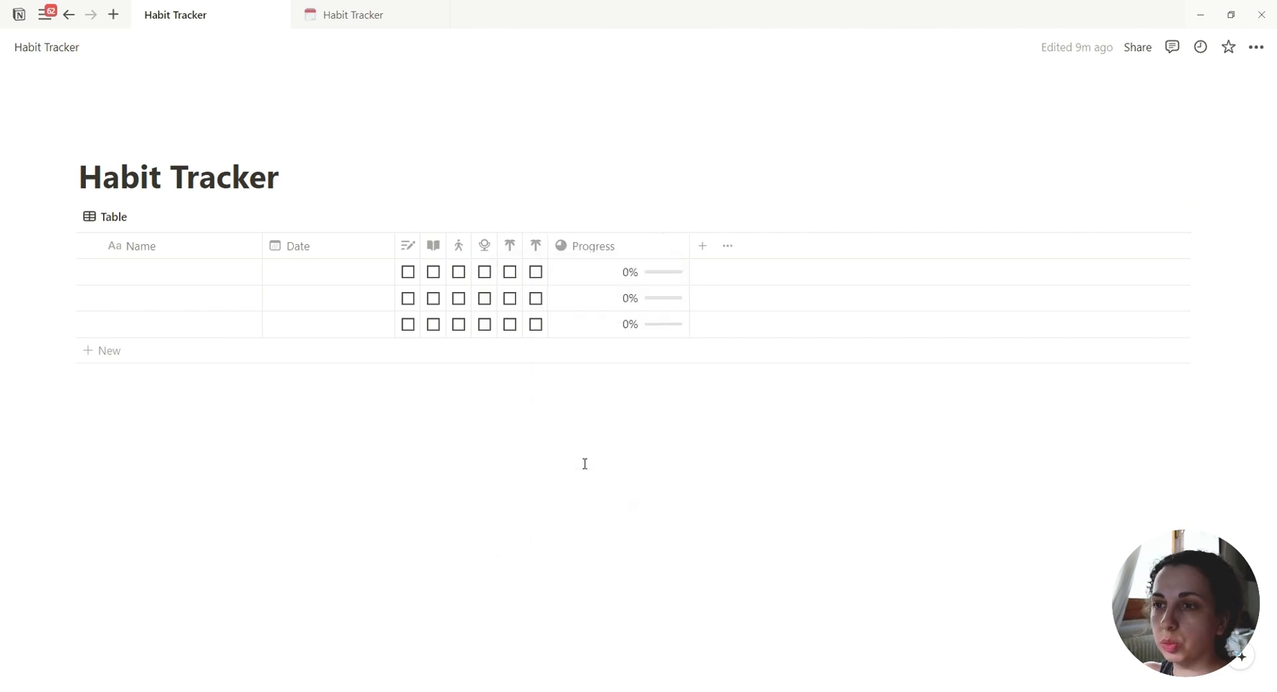
left_click(536, 247)
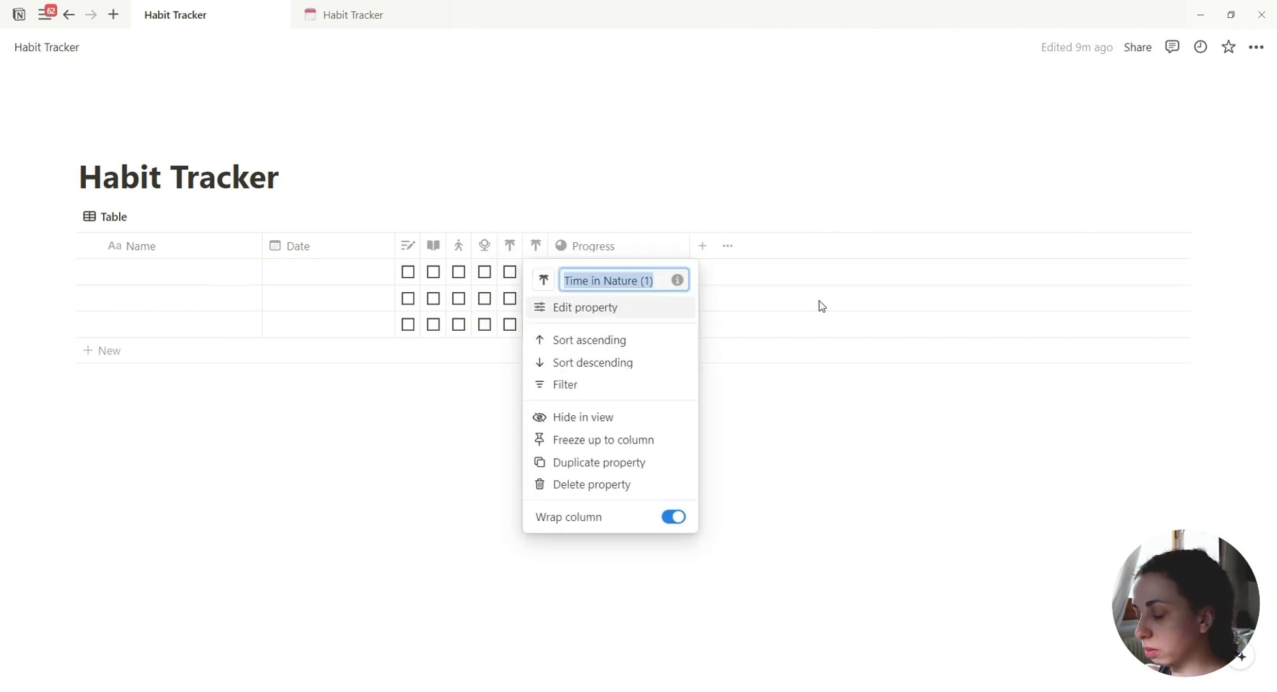
type("Meditation")
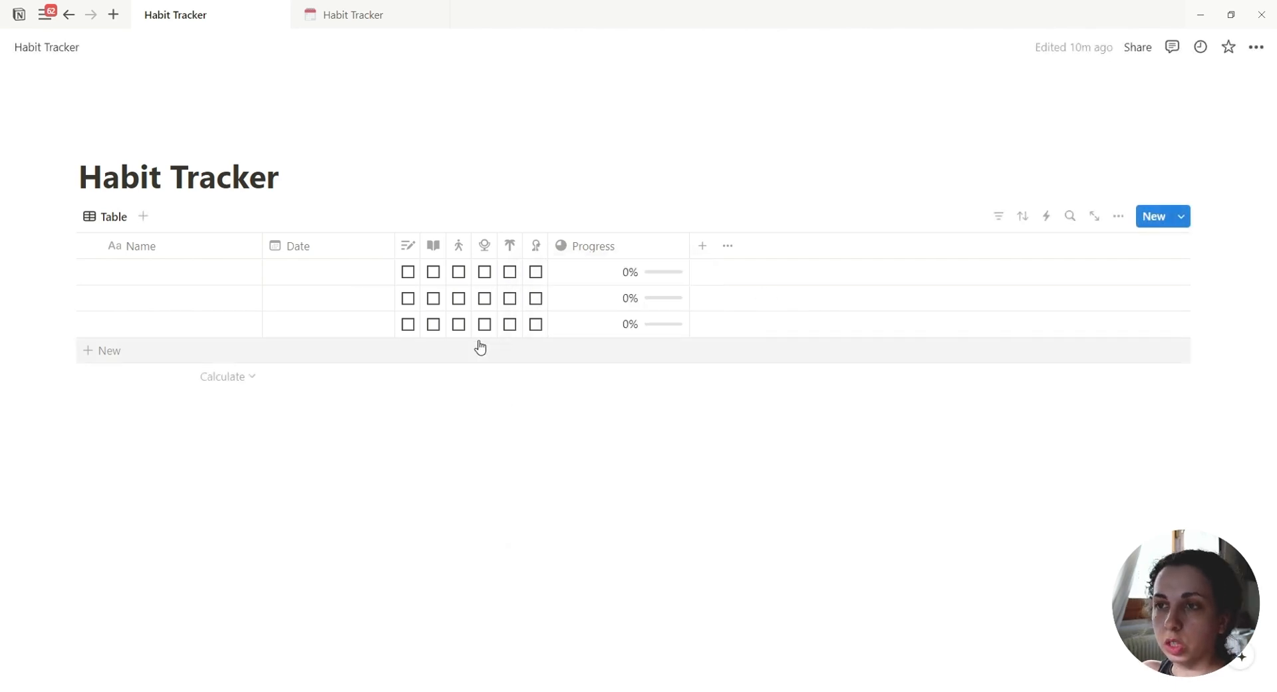
View the Progress formula, close it, and tick and untick Skincare and Time in Nature in the first row.
left_click(602, 278)
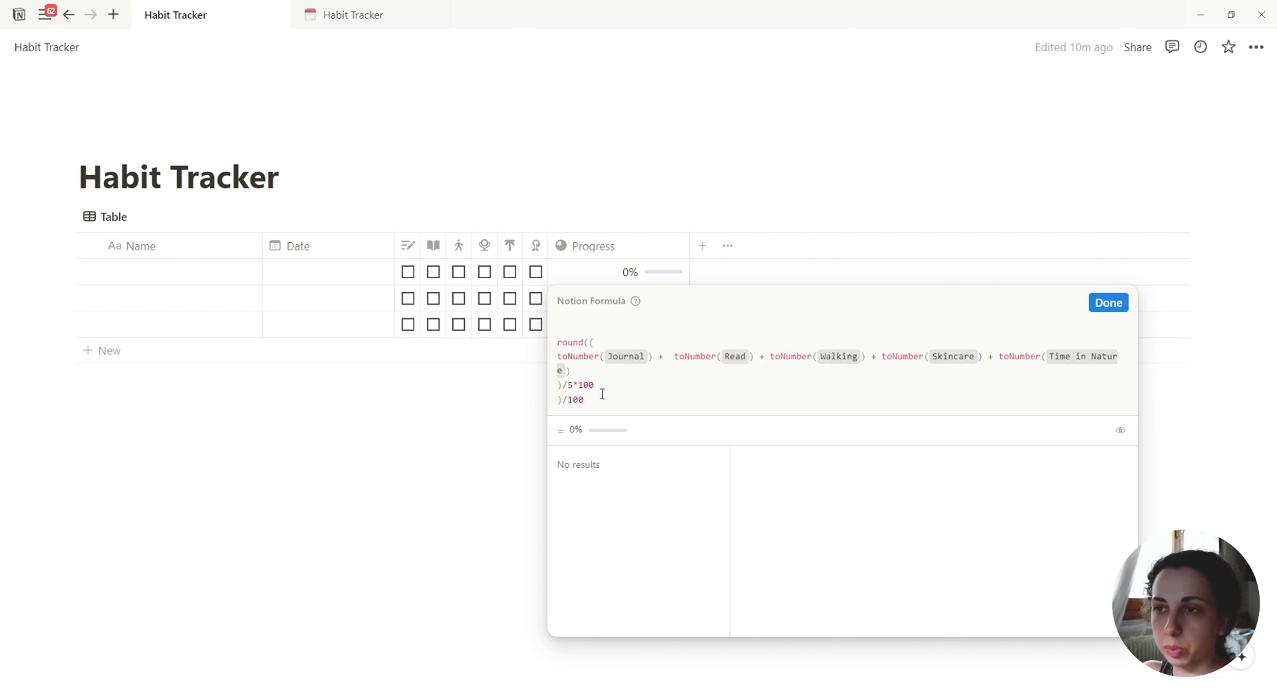
left_click(510, 275)
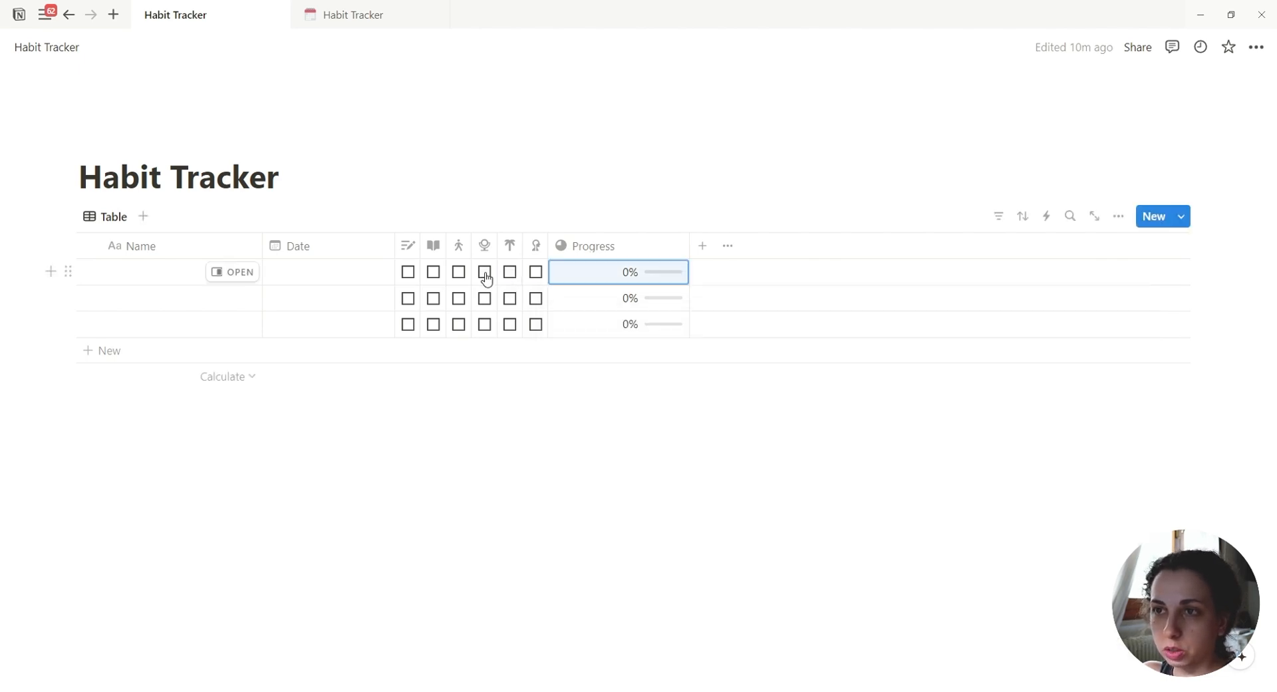
left_click(484, 271)
left_click(510, 272)
left_click(510, 273)
left_click(484, 272)
Extend the sum in the first row's Progress formula with a plus sign and the Meditation property.
left_click(606, 278)
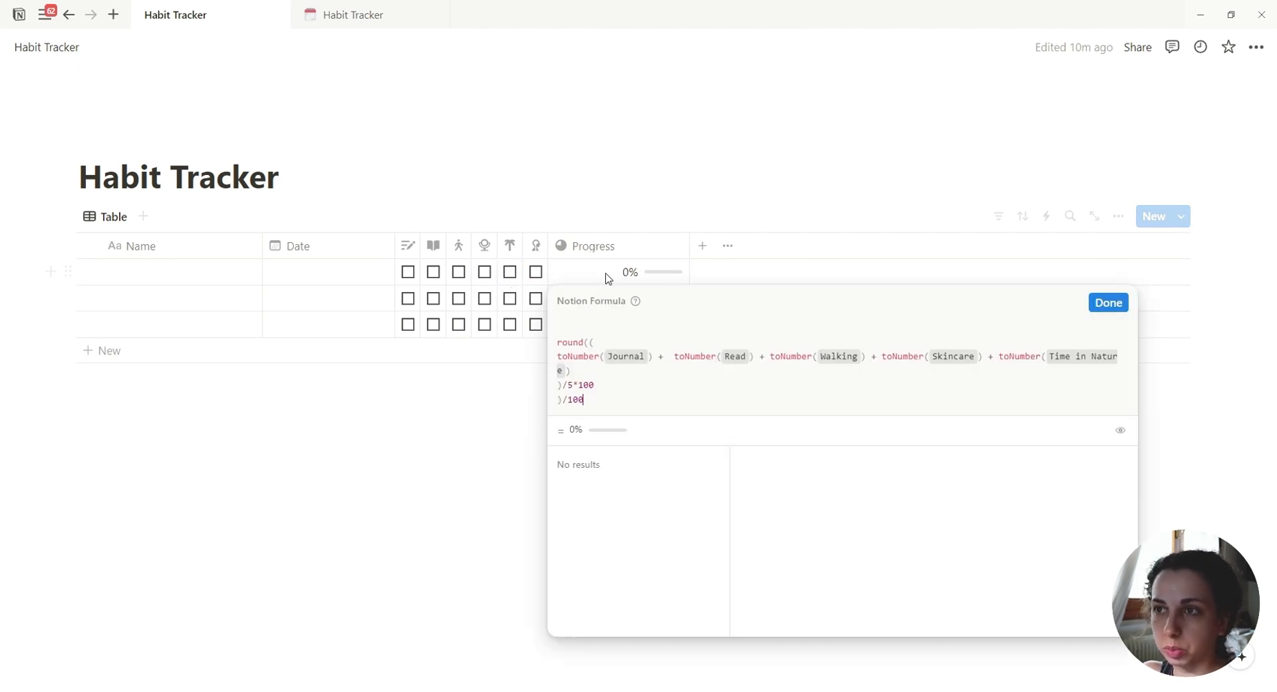
left_click(569, 372)
type("+")
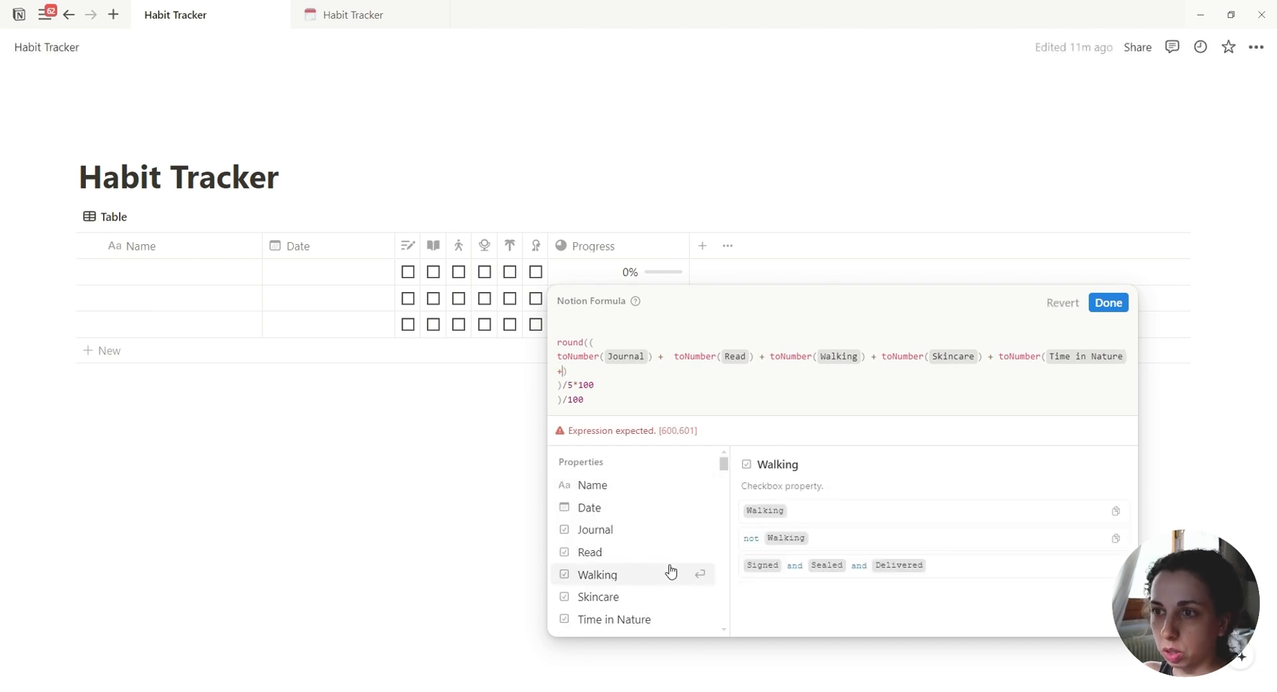
scroll(669, 574, "down", 3)
left_click(647, 589)
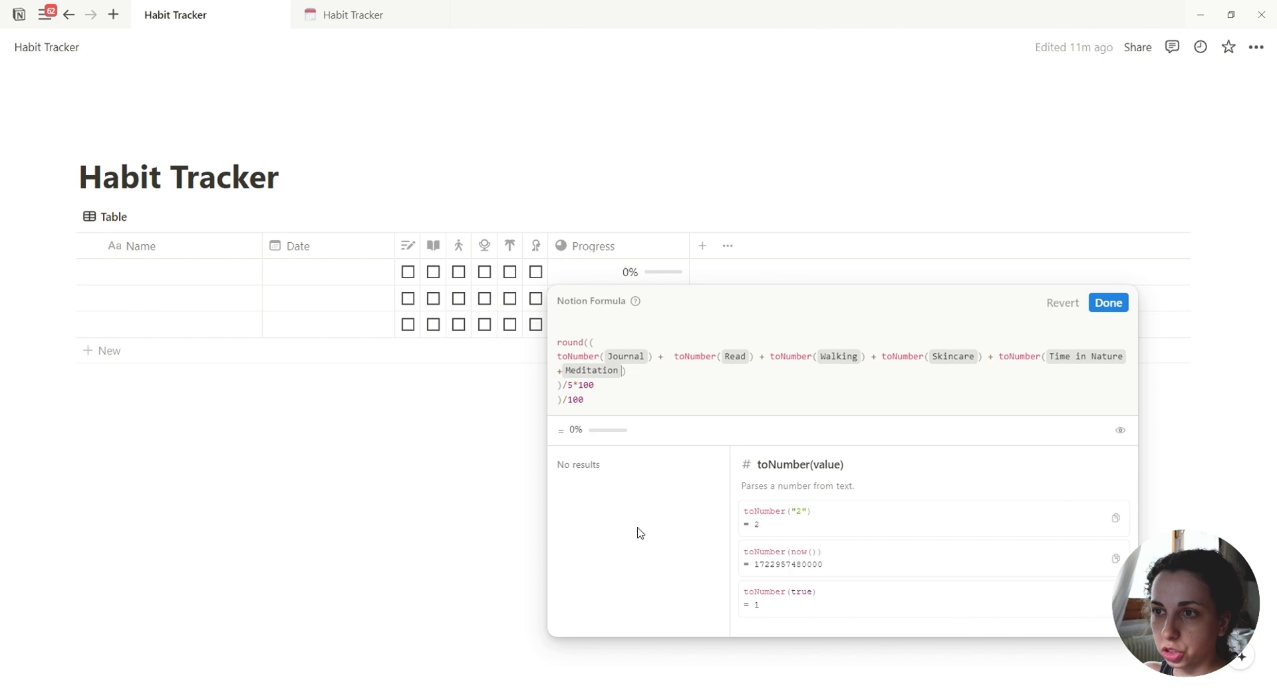
Rewrite the Meditation term as toNumber(Meditation), close the bracket after Time in Nature, and set the Progress formula's divisor to 6.
key("BackSpace")
type("toNumbe")
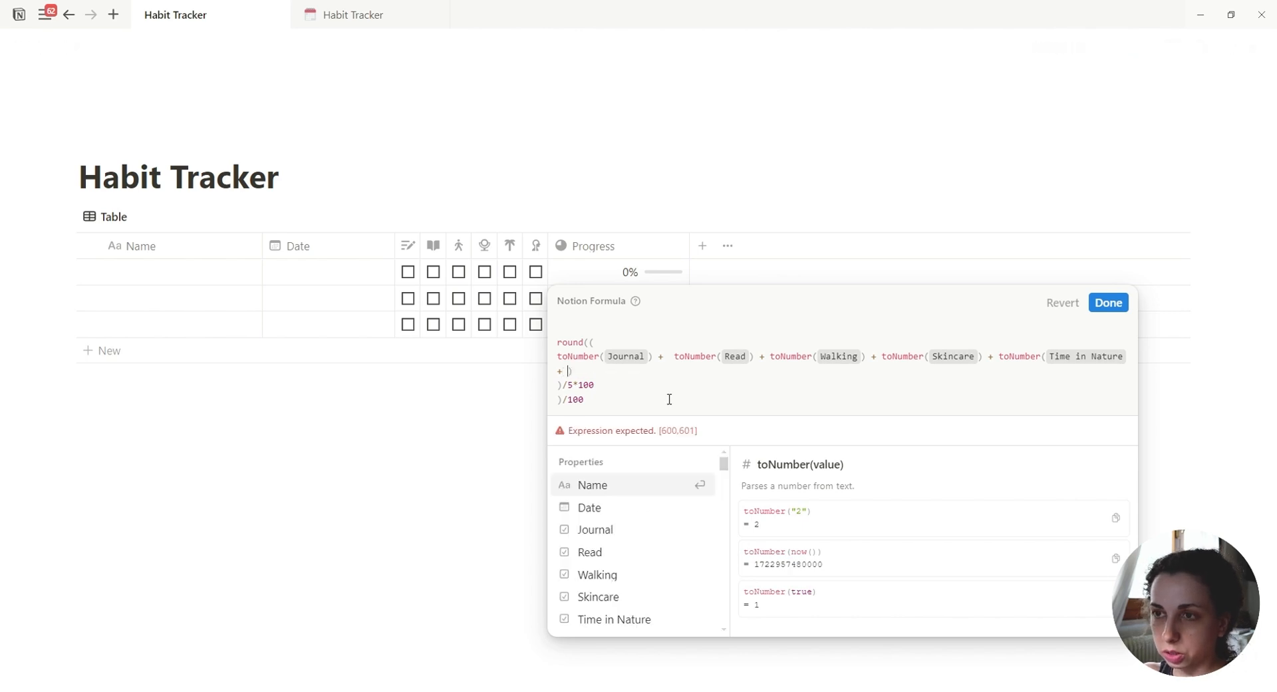
type("r(")
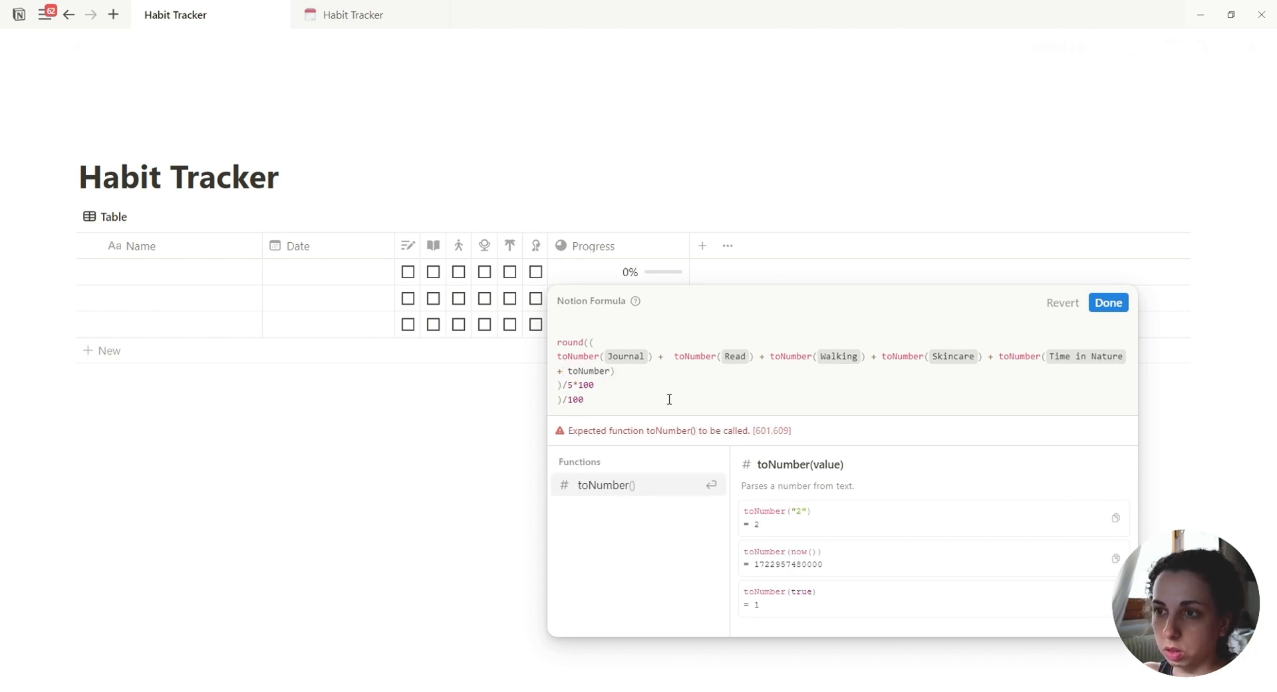
scroll(658, 585, "down", 2)
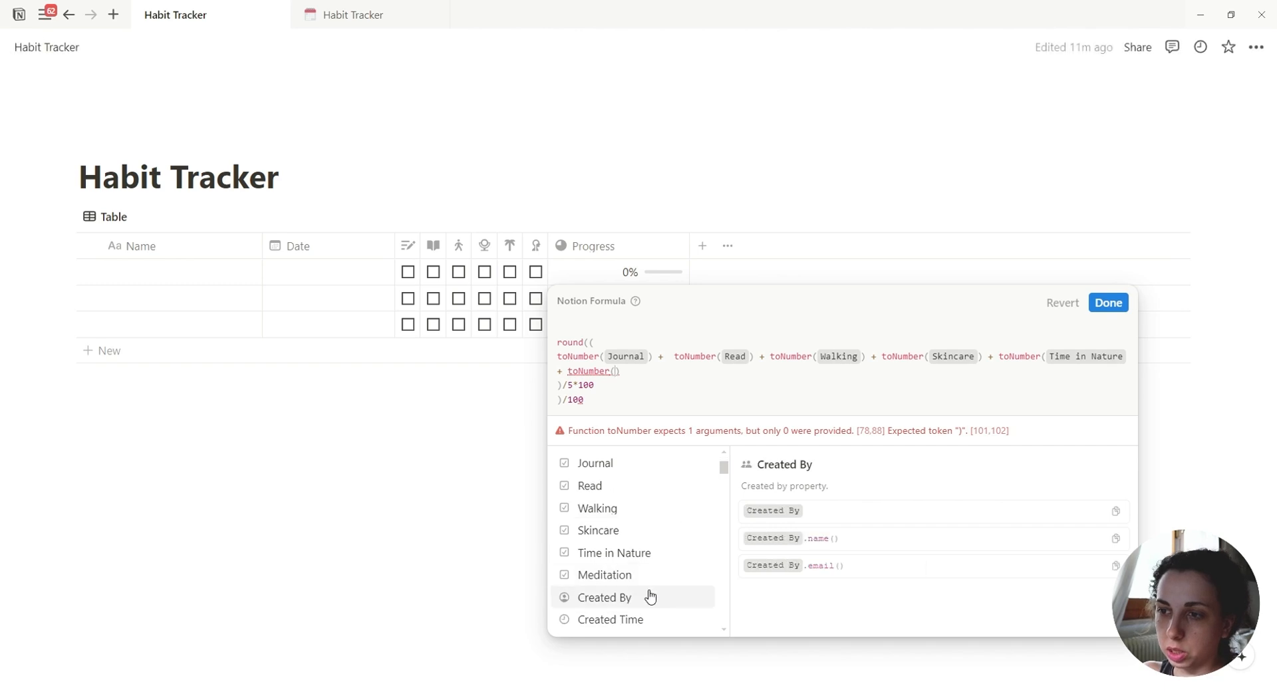
left_click(646, 577)
left_click(1108, 303)
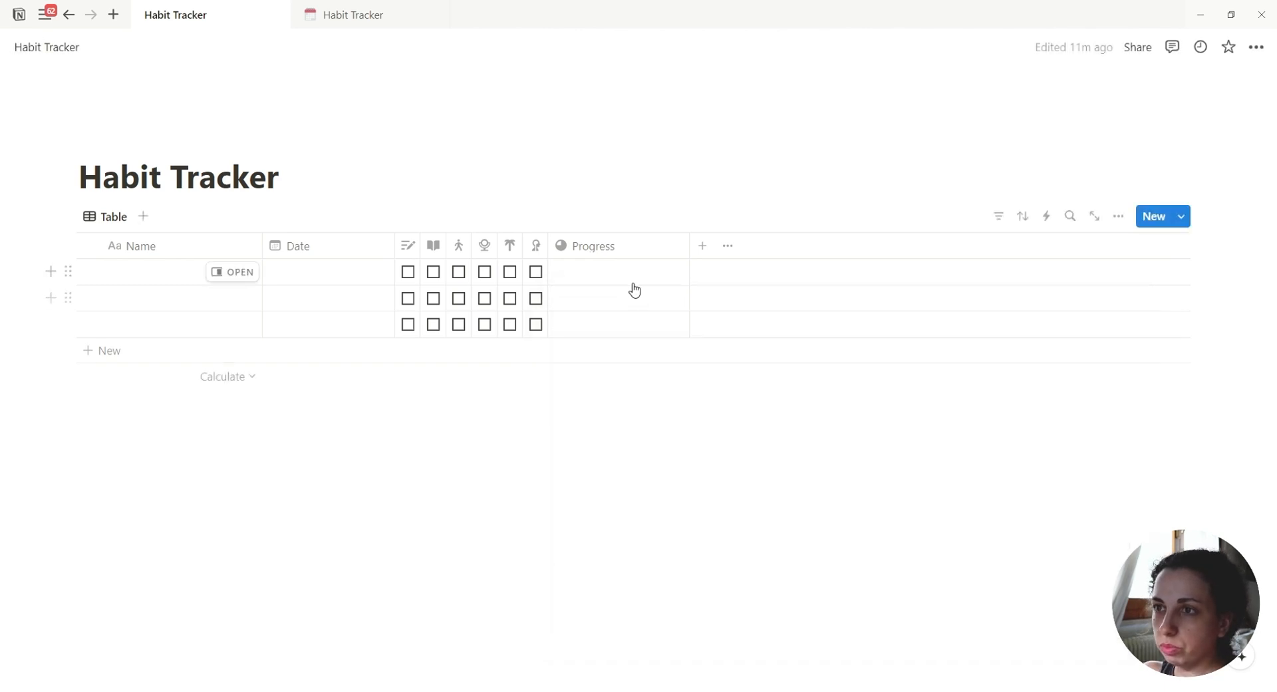
left_click(632, 279)
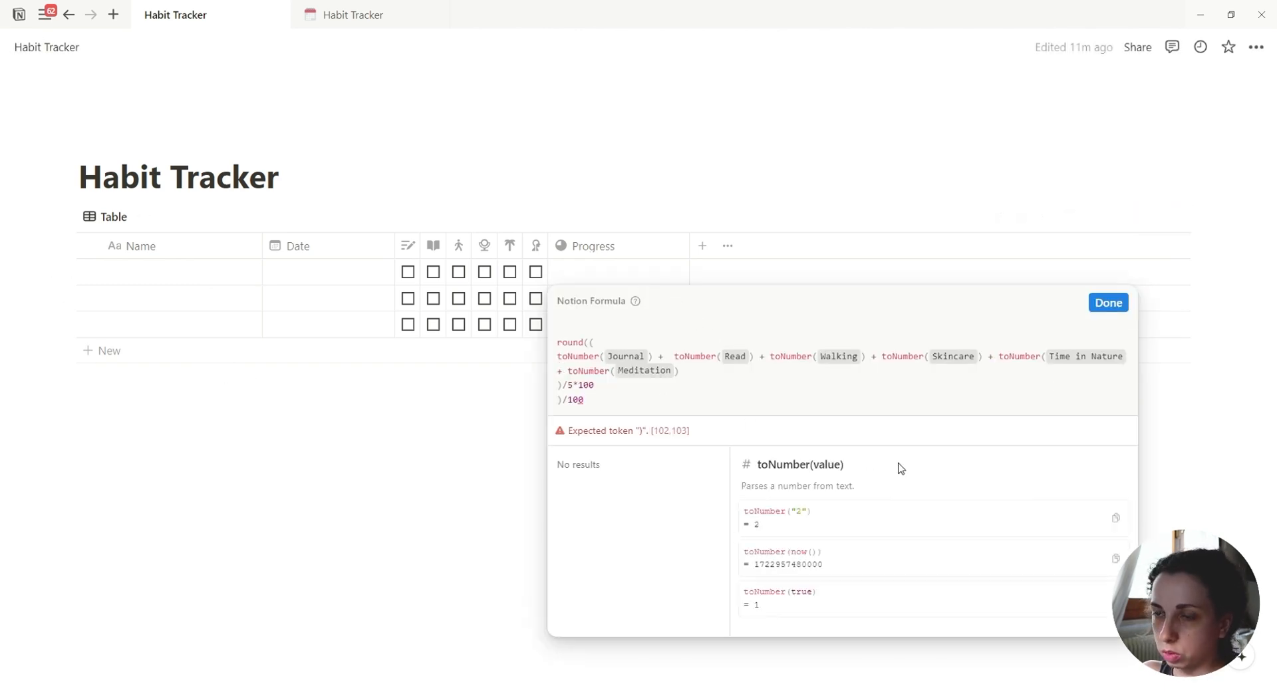
key("BackSpace")
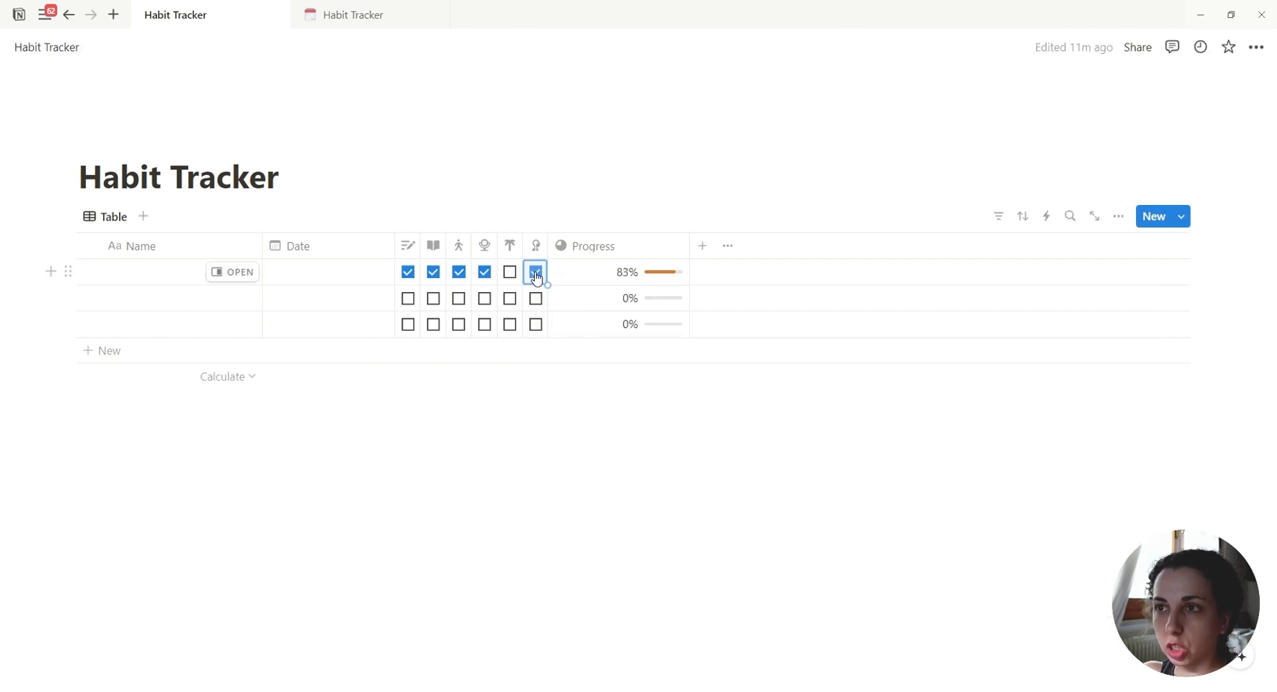
Tick all six habit checkboxes in the first row, toggling Meditation to test the Progress bar.
left_click(536, 275)
left_click(536, 276)
left_click(509, 276)
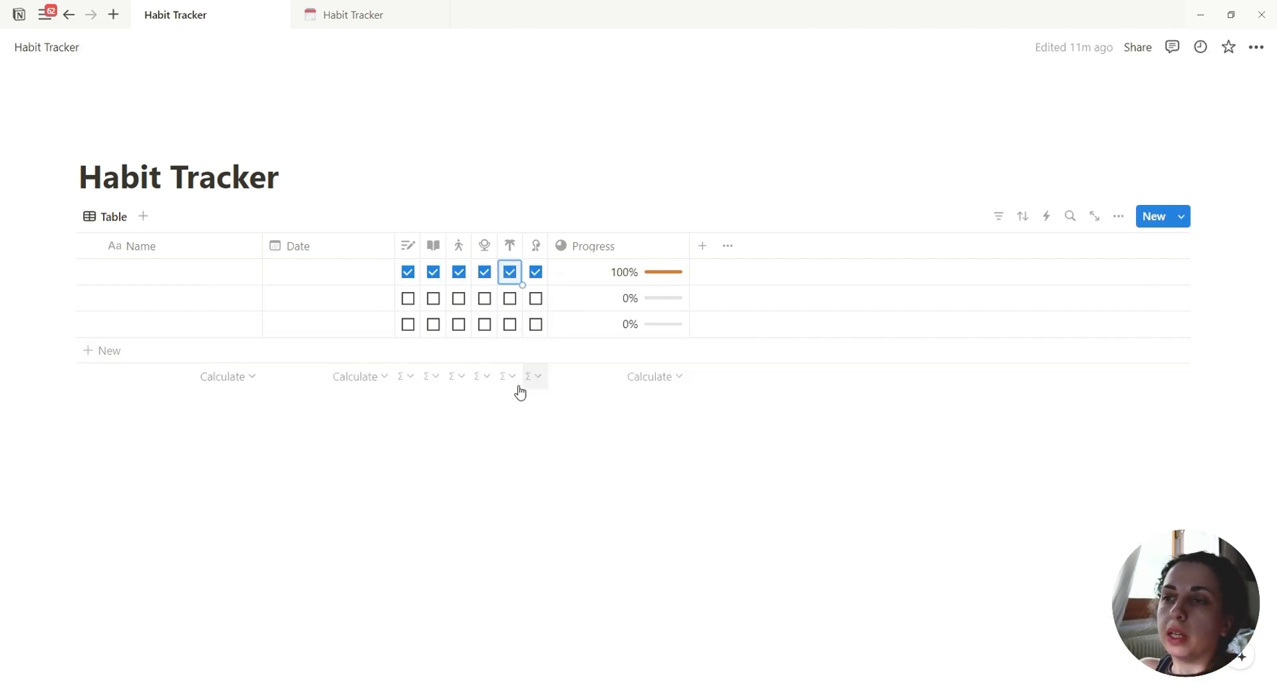
Set the first row's date to August 5, 2024 and untick its Meditation checkbox.
left_click(317, 280)
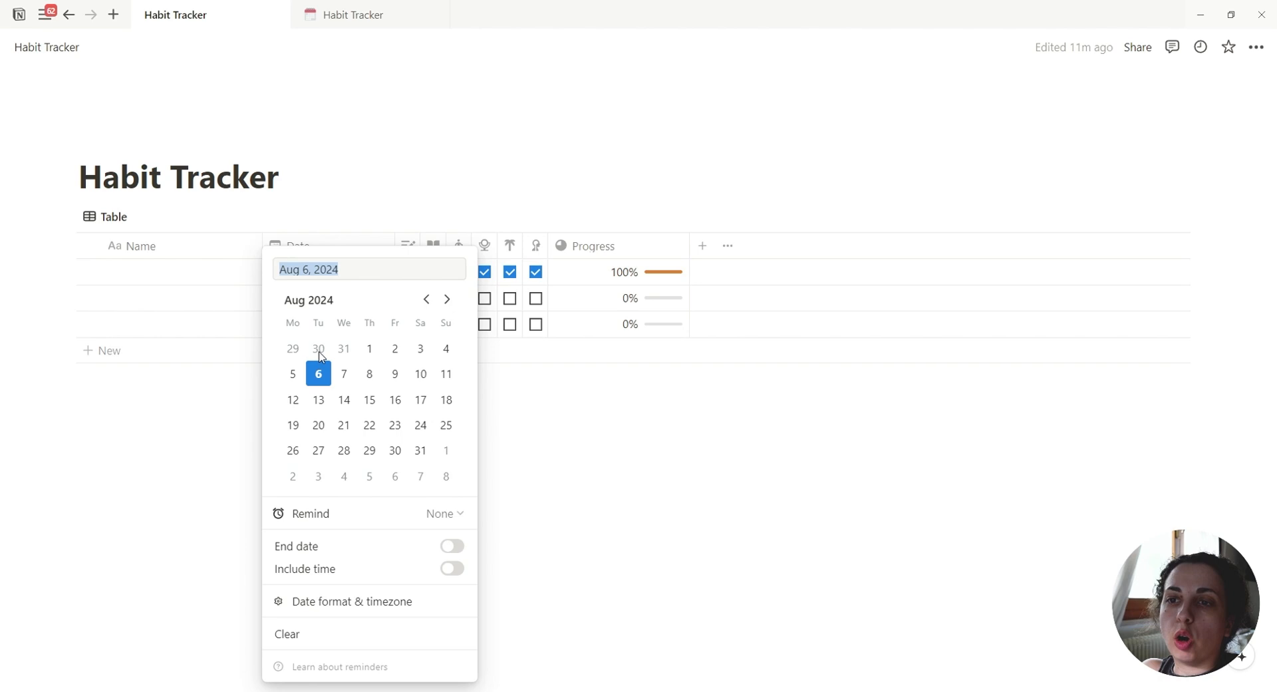
left_click(291, 375)
key("Escape")
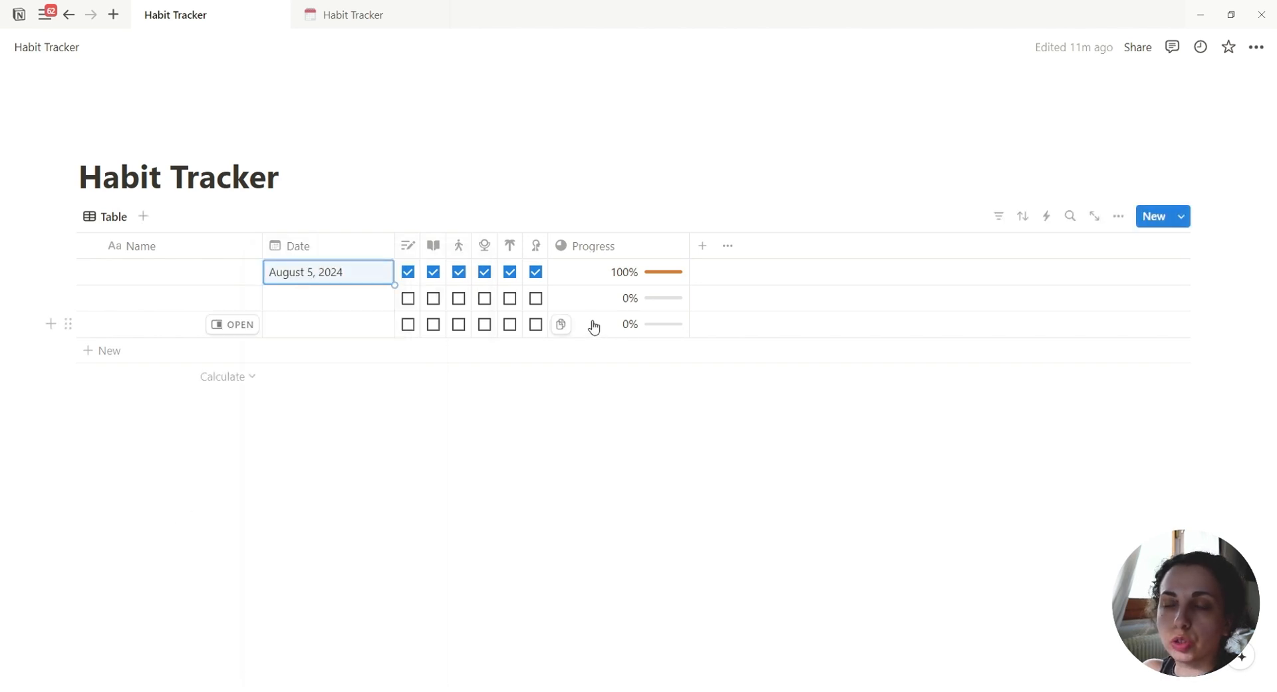
left_click(535, 273)
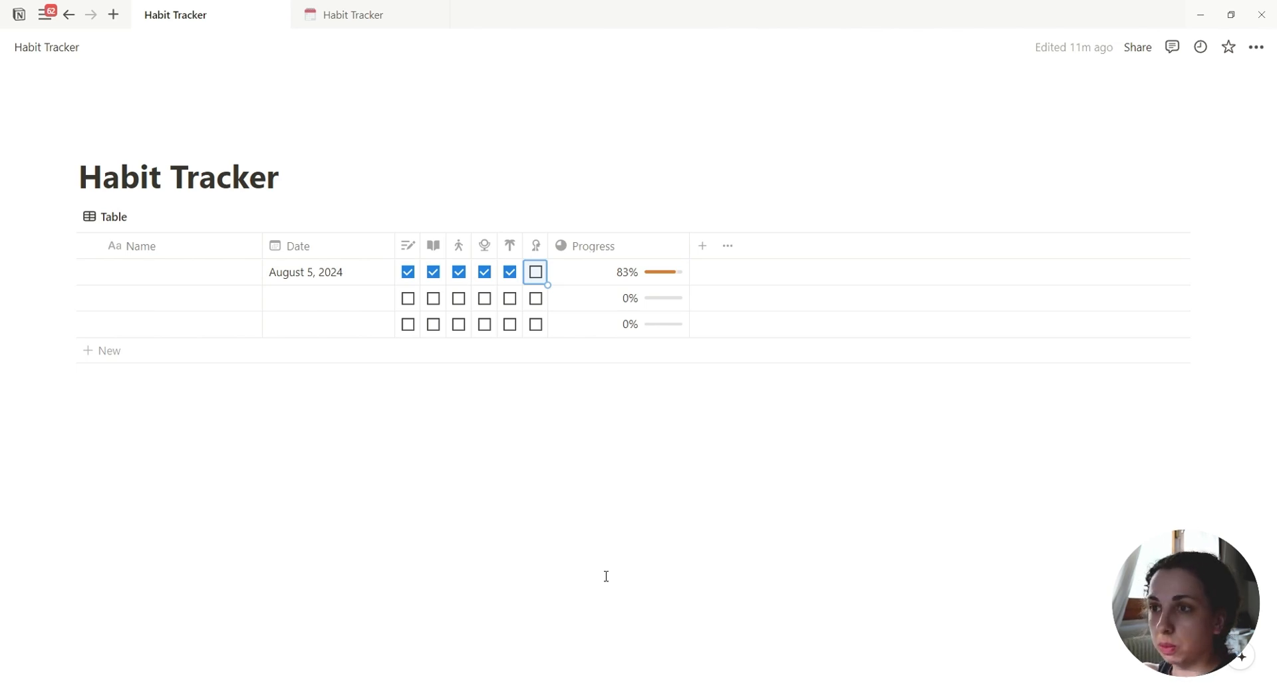
Set the second row's date to August 6, 2024 and tick all six of its habits.
left_click(338, 308)
left_click(319, 373)
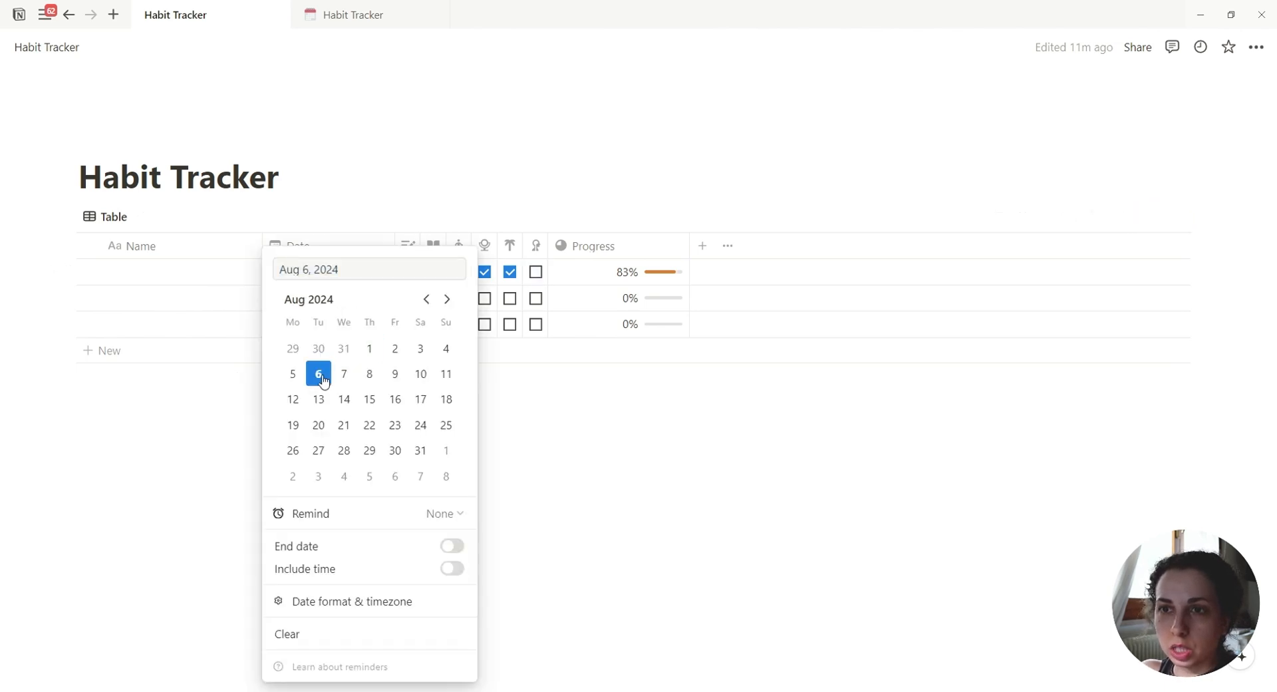
left_click(163, 489)
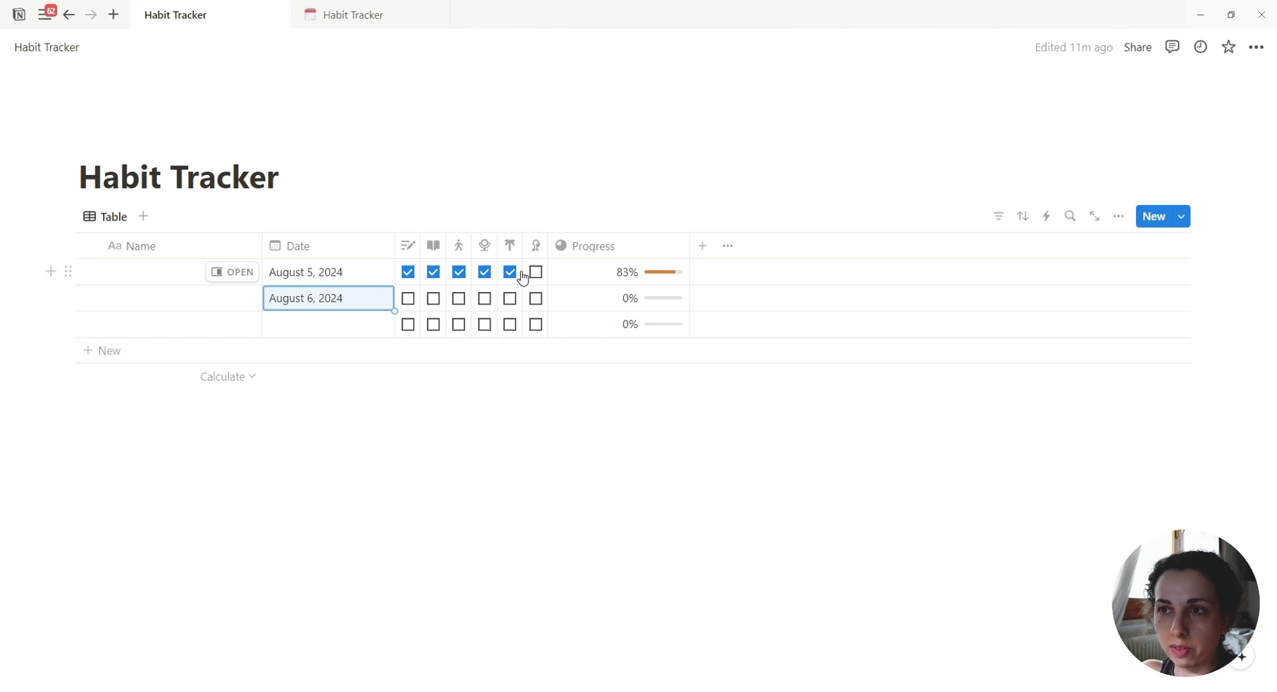
left_click(408, 298)
left_click(433, 298)
left_click(459, 298)
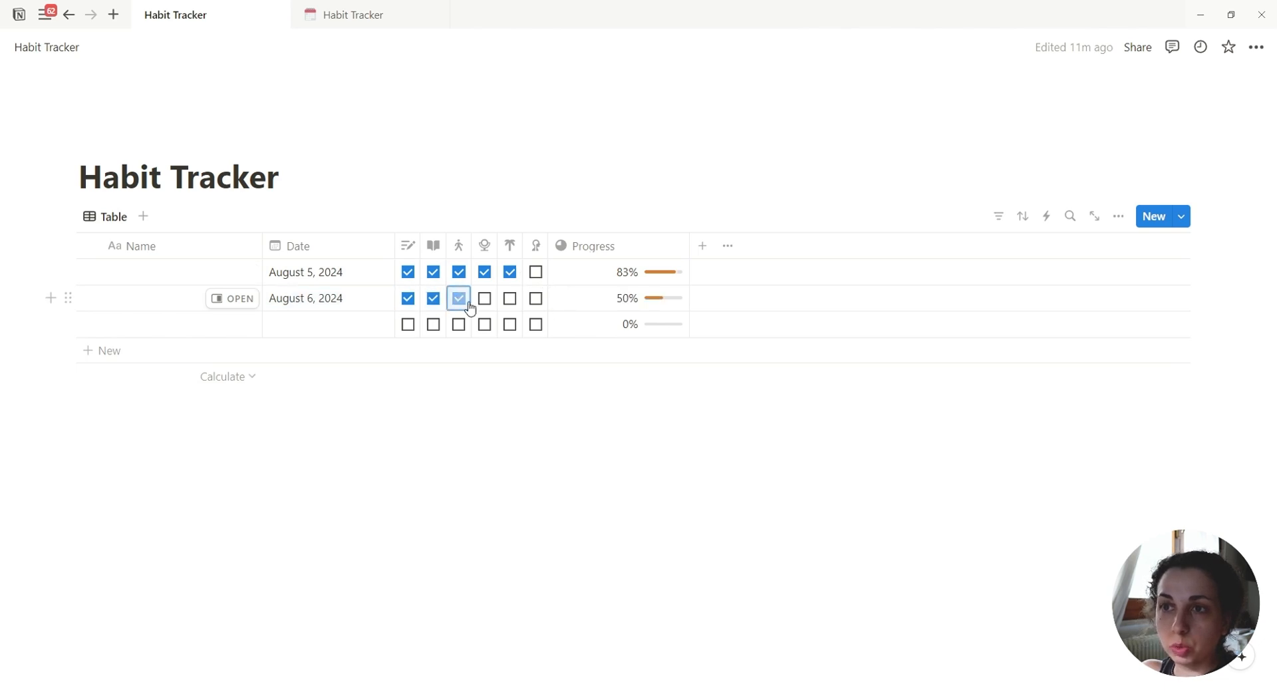
left_click(485, 298)
left_click(510, 298)
left_click(535, 298)
Review the second row's Progress formula, close it without changes, and make the Progress column slightly narrower.
left_click(630, 298)
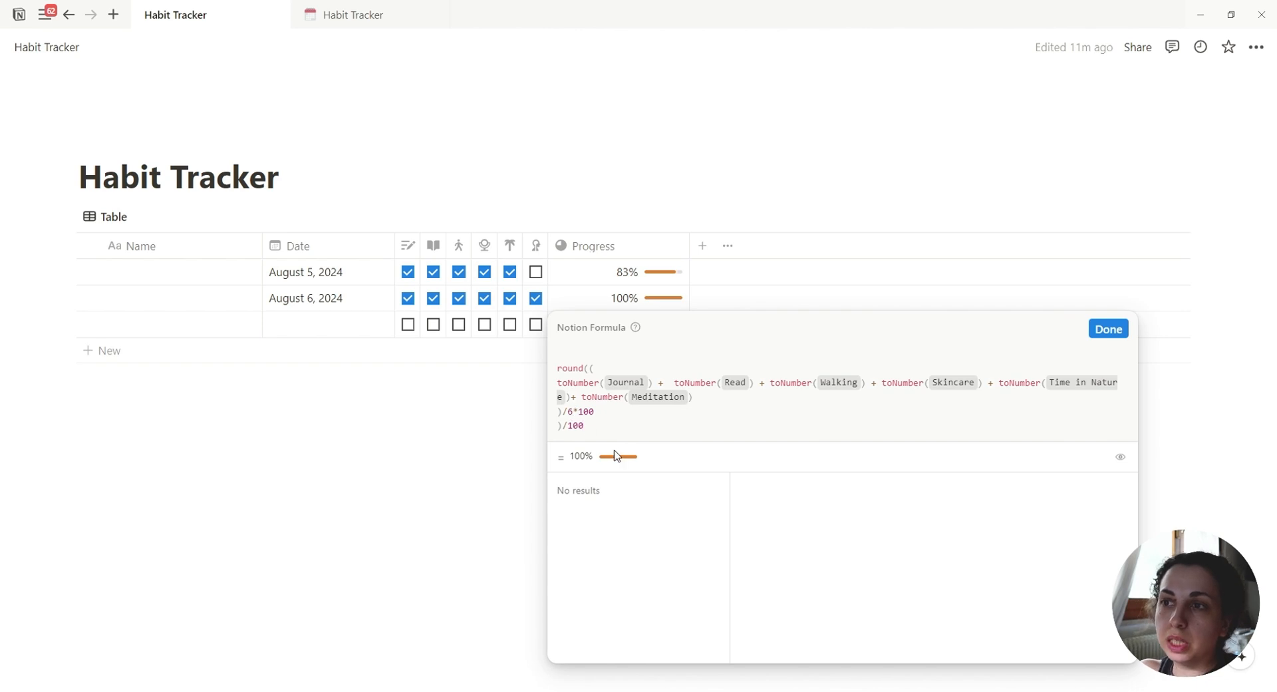
left_click(473, 464)
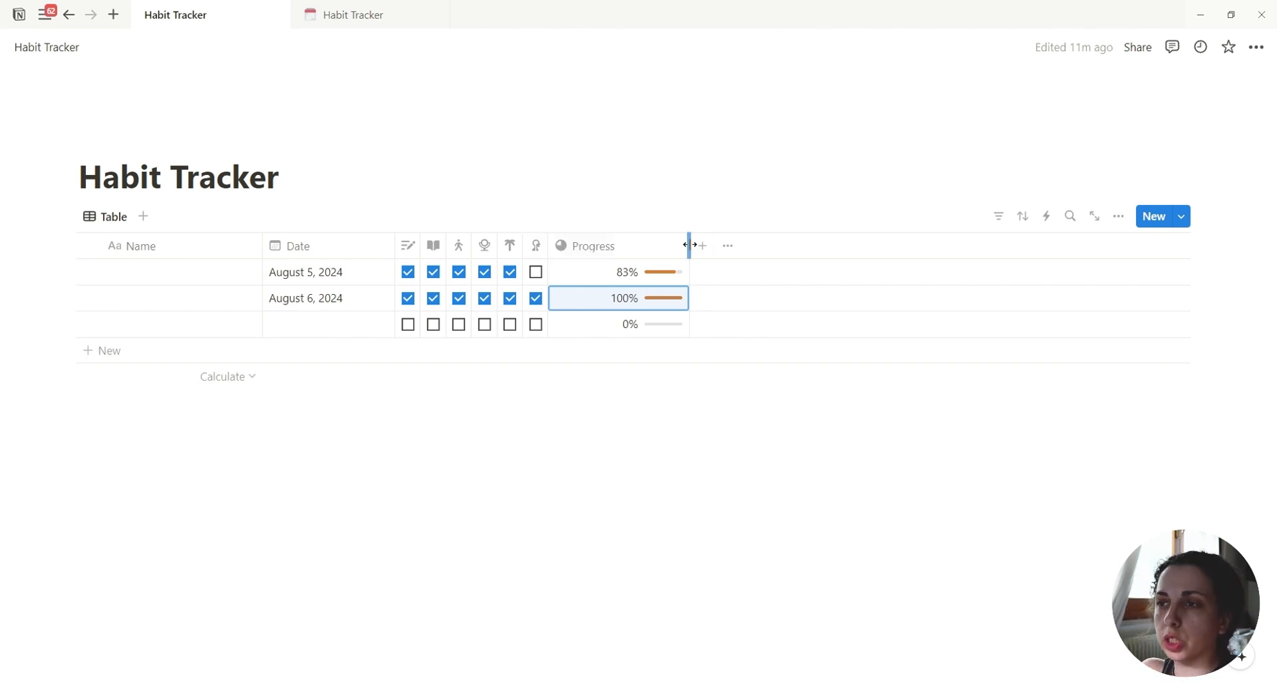
left_click_drag(690, 246, 677, 248)
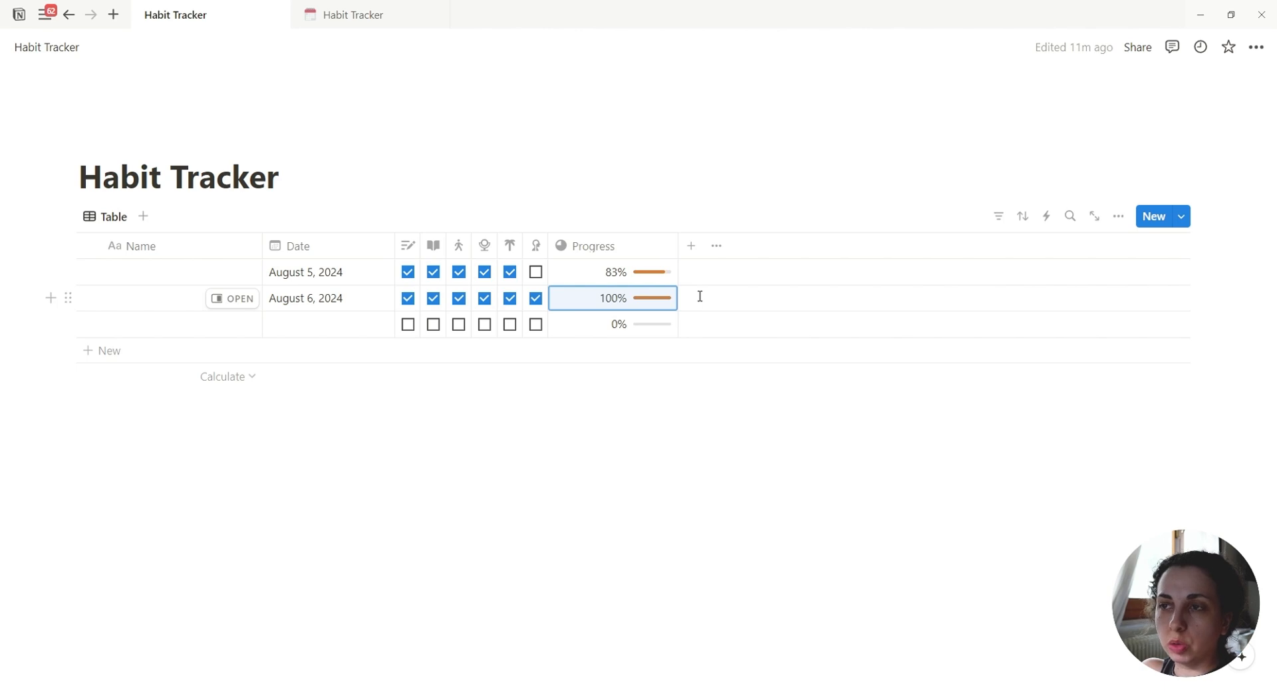
Add a Number property named Total Habits to the table.
left_click(692, 246)
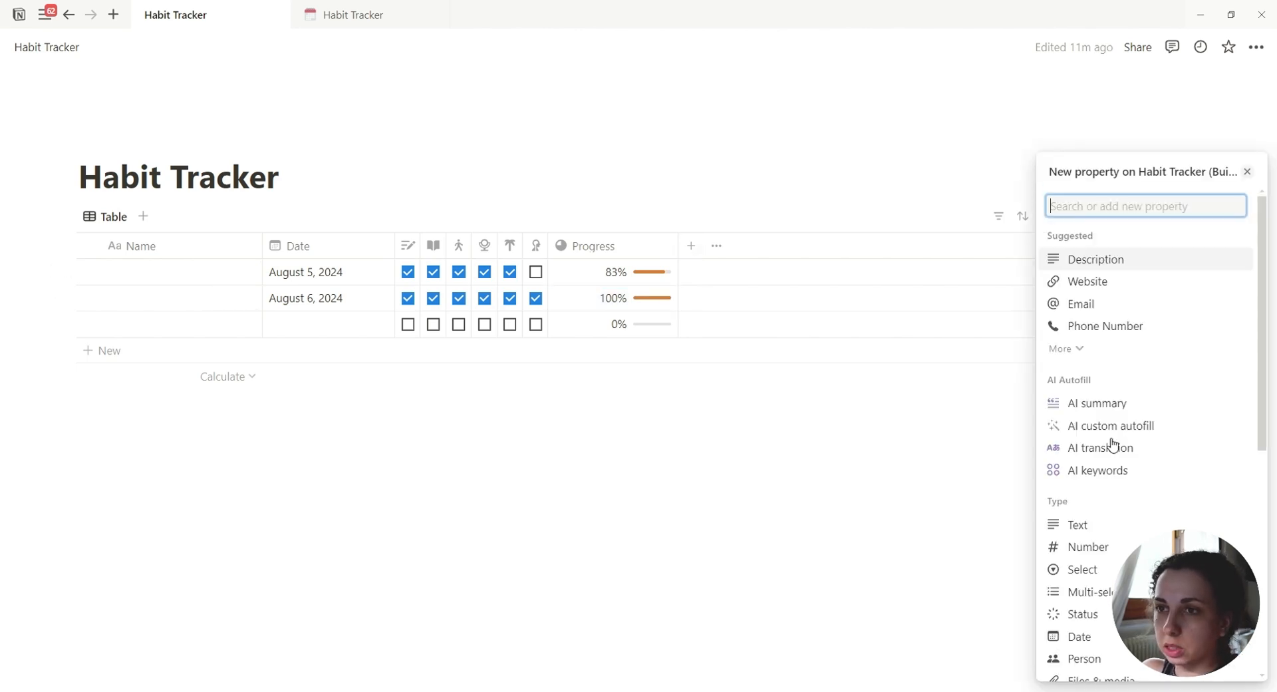
scroll(1112, 445, "down", 3)
scroll(1126, 541, "down", 1)
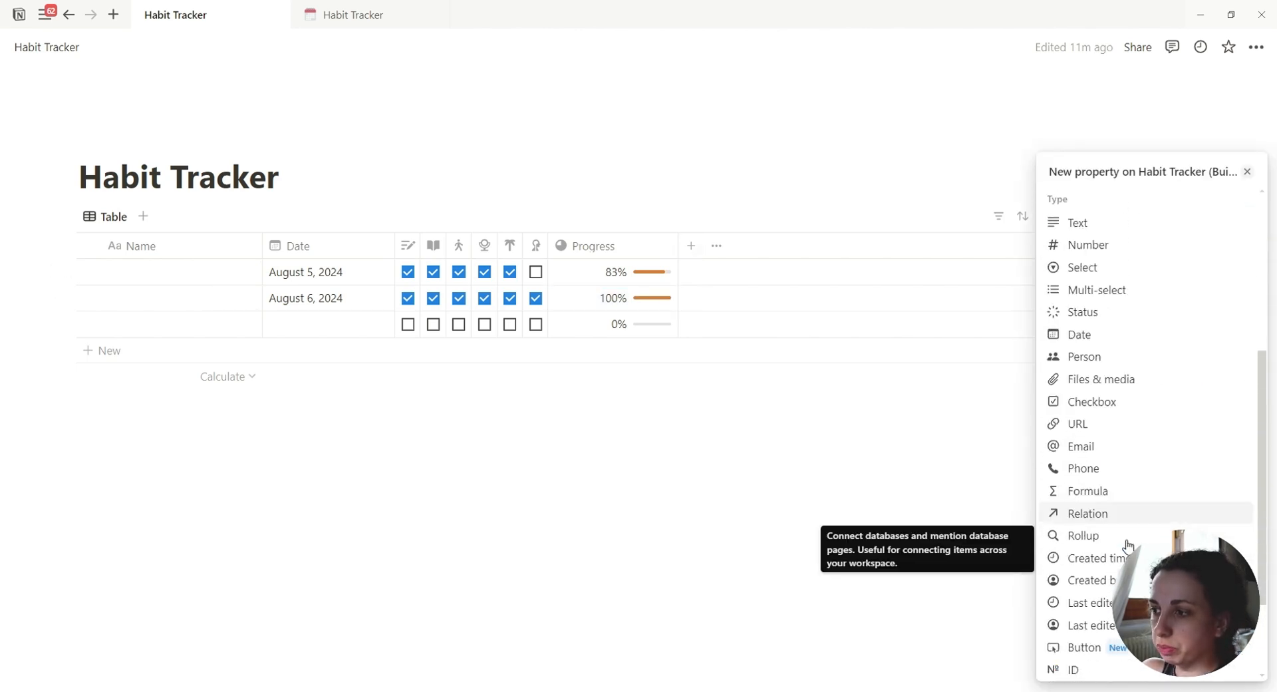
scroll(1129, 535, "up", 3)
left_click(1120, 416)
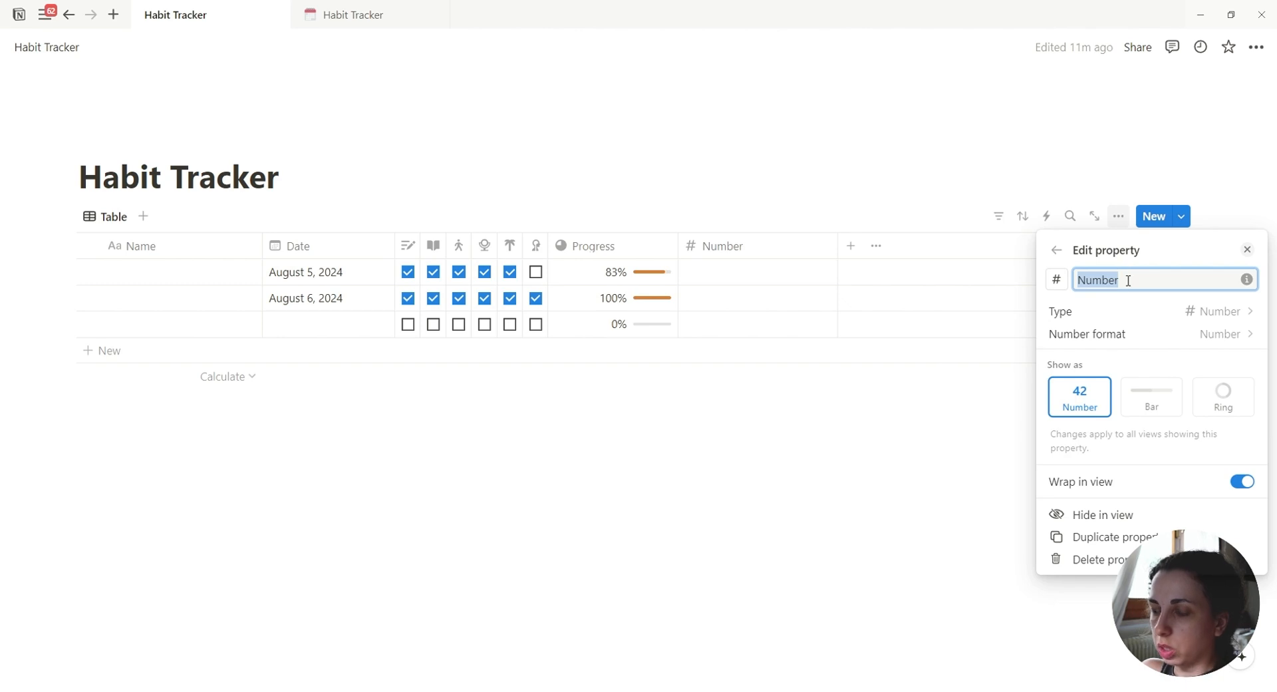
type("Total Habits")
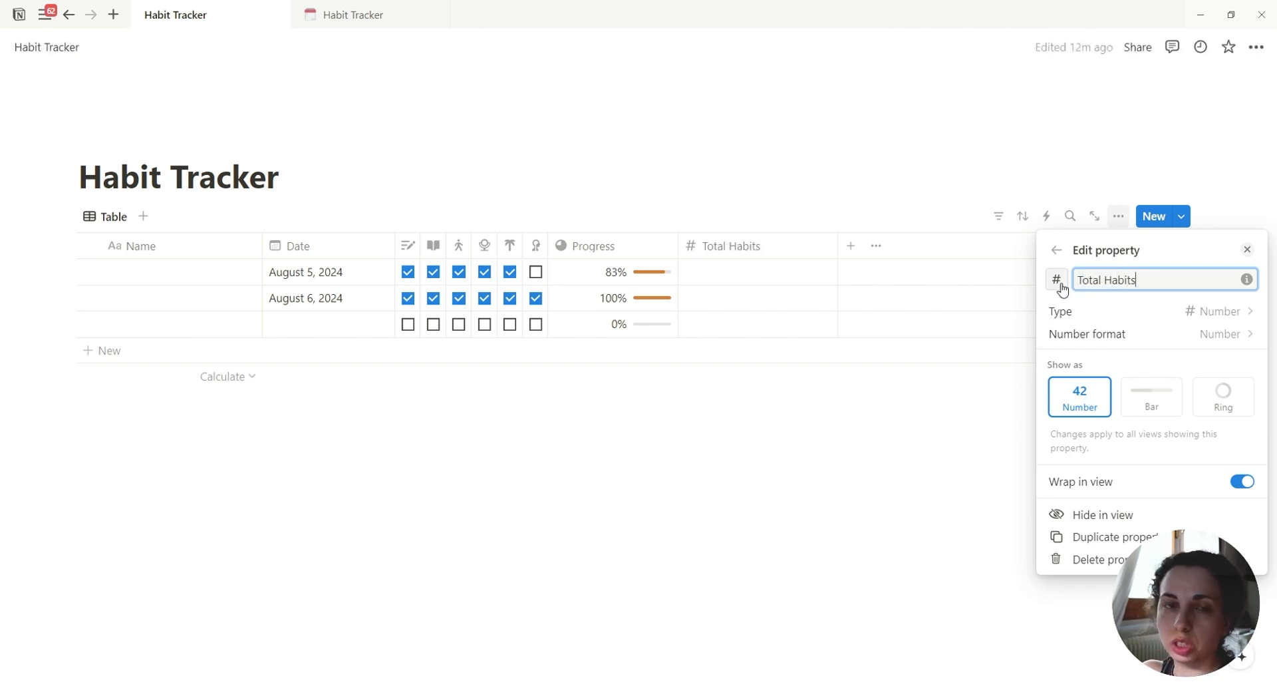
left_click(824, 533)
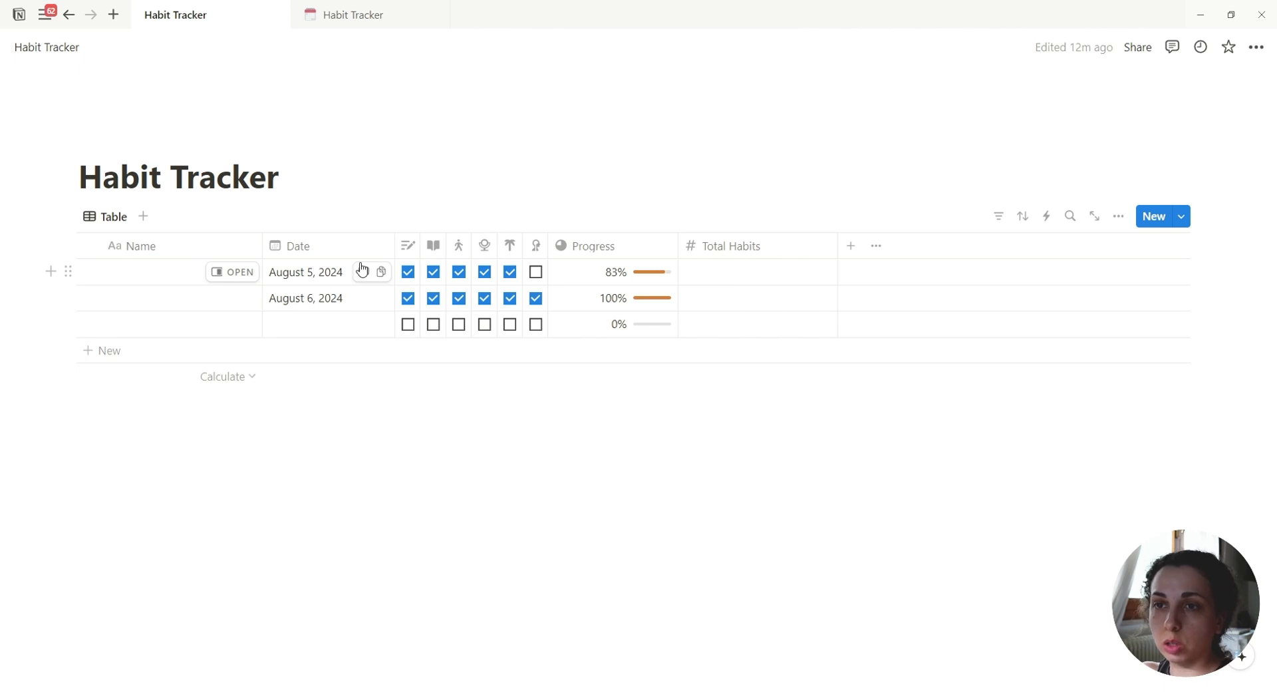
Enter Total Habits values of 5 for August 5, 2024 and 6 for August 6, 2024.
left_click(775, 278)
type("5")
key("Return")
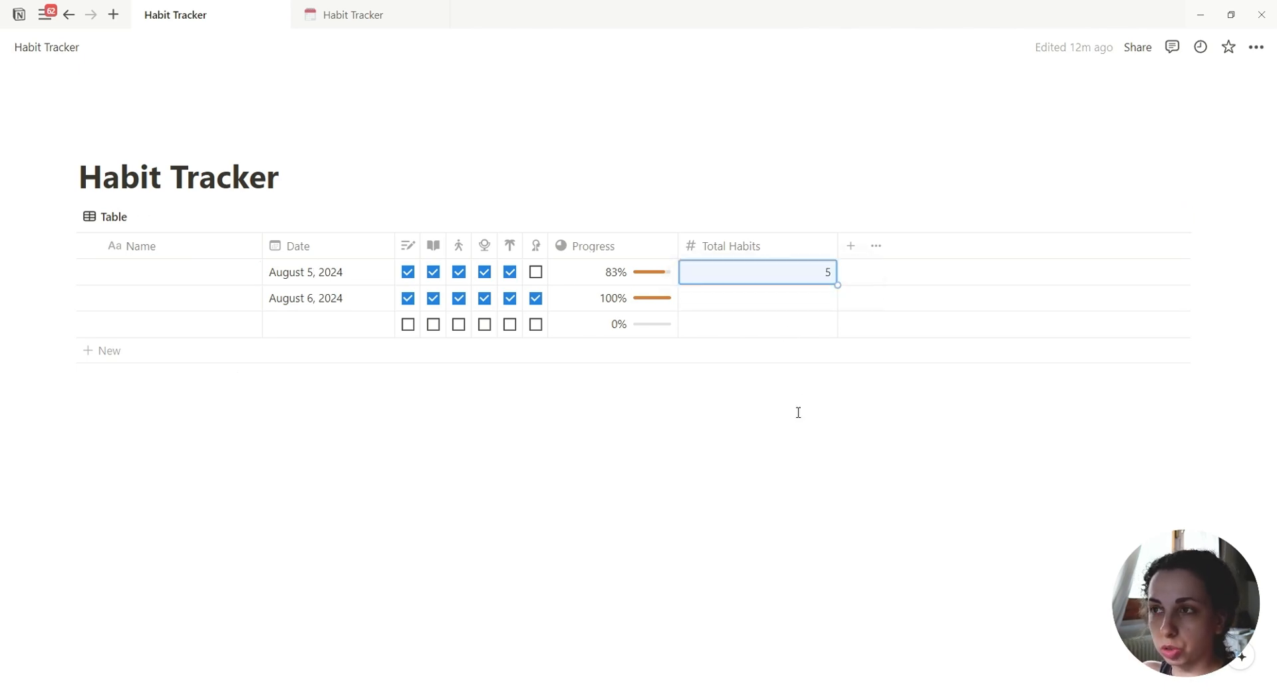
left_click(779, 305)
type("6")
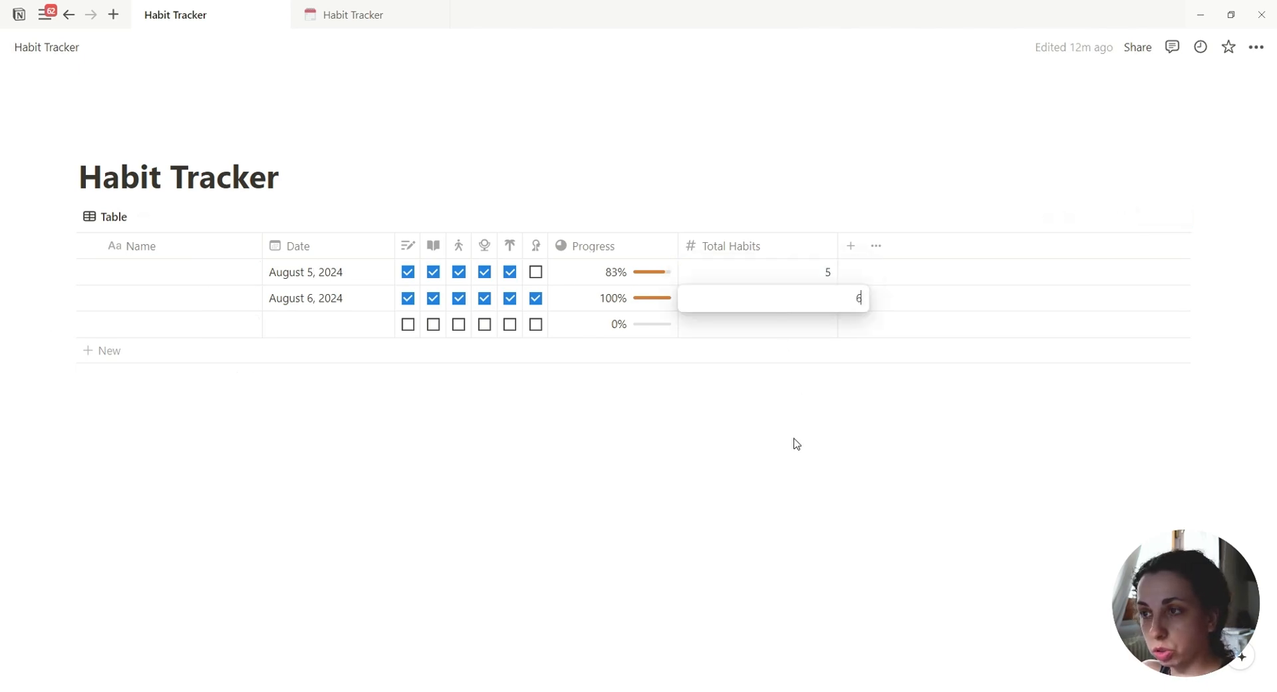
key("Return")
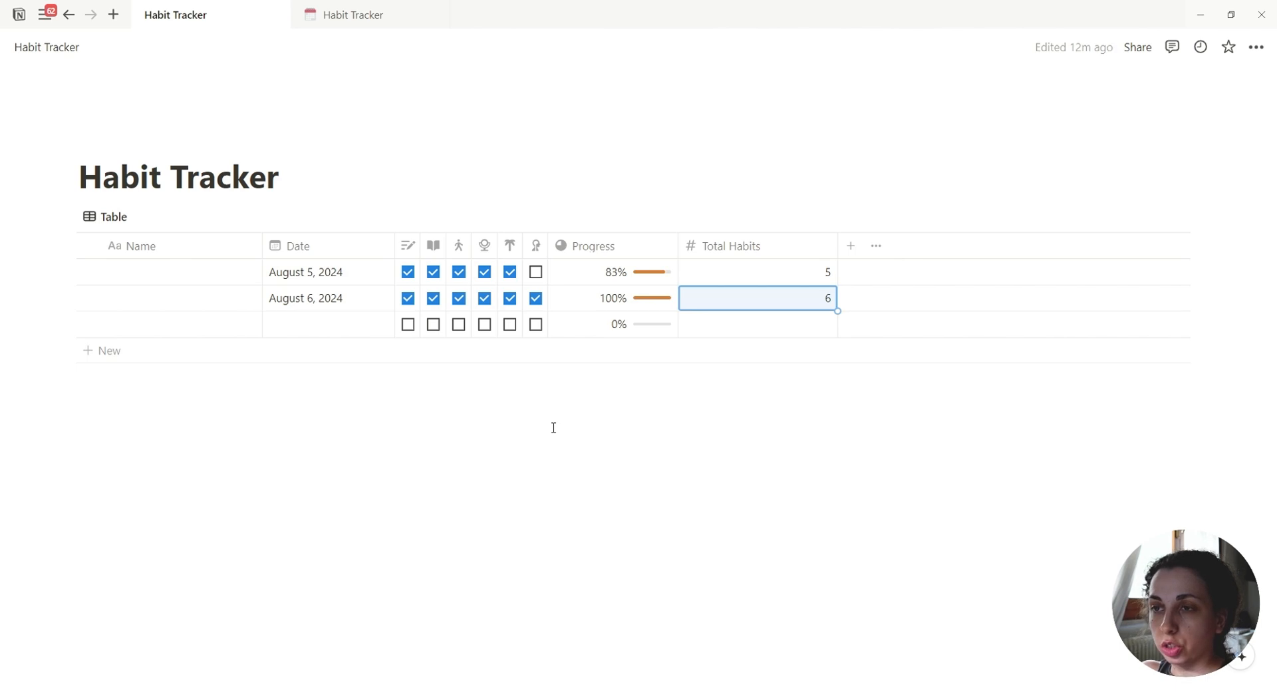
Replace the divisor 6 in the Progress formula with the Total Habits property and save the formula.
left_click(634, 281)
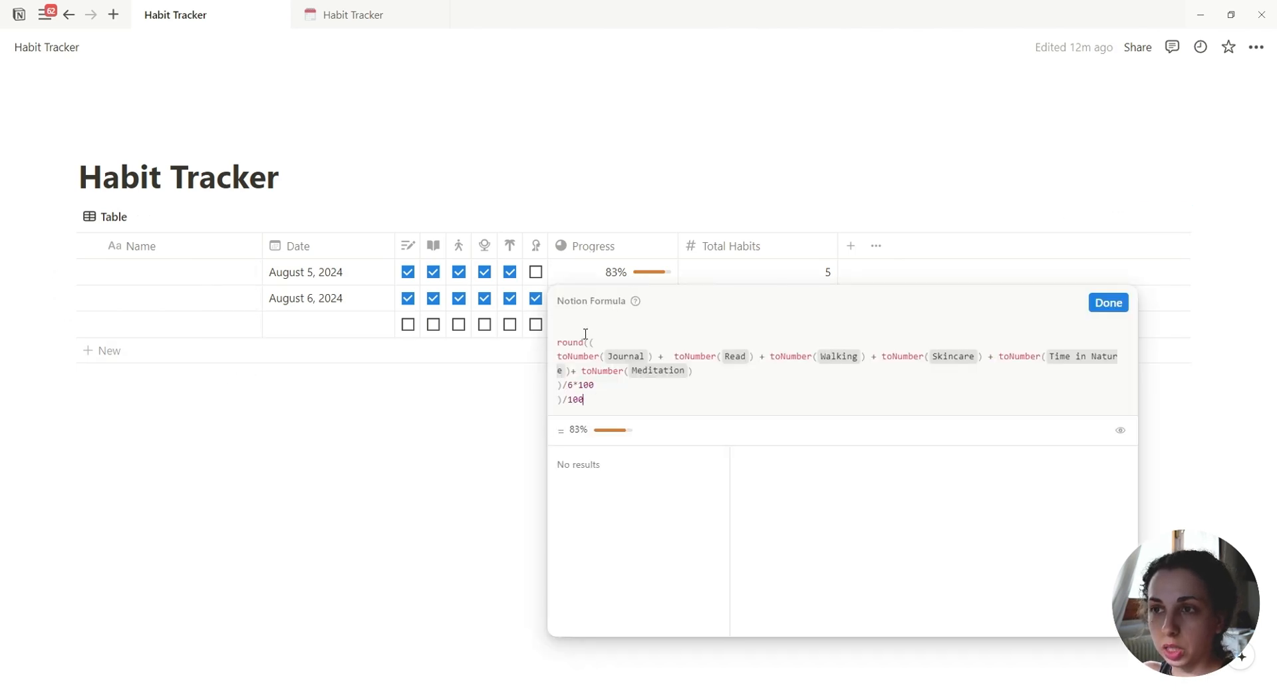
double_click(570, 384)
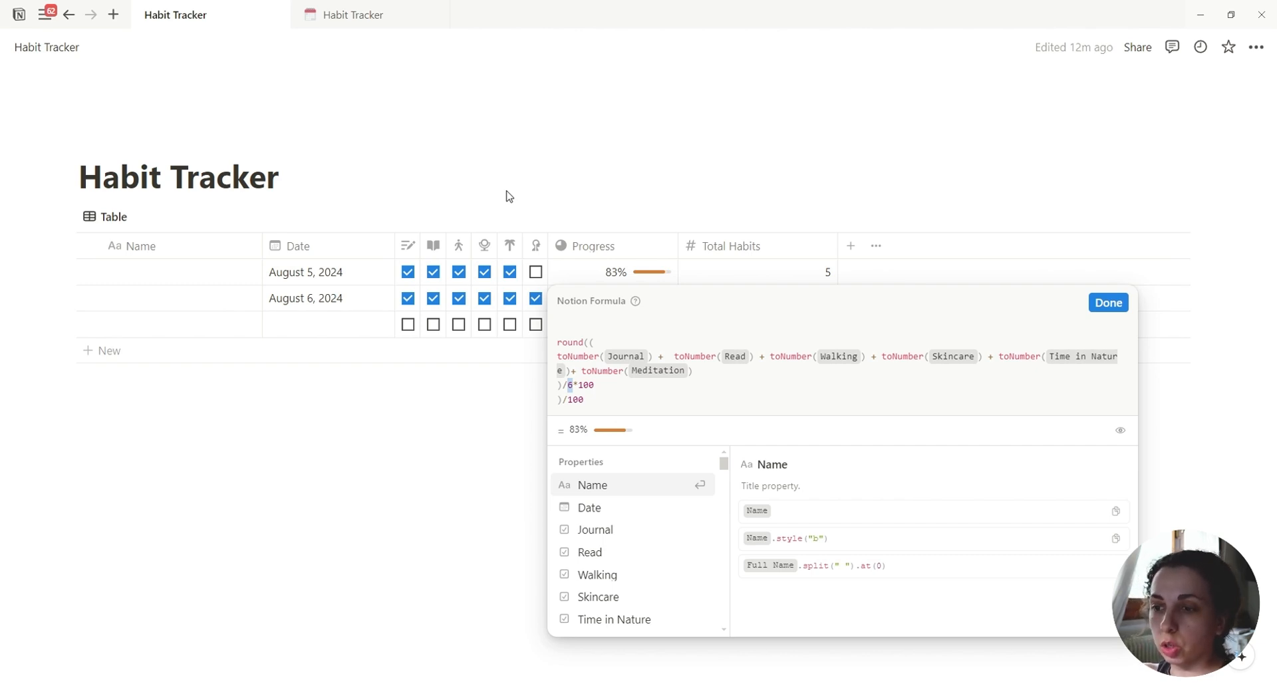
key("BackSpace")
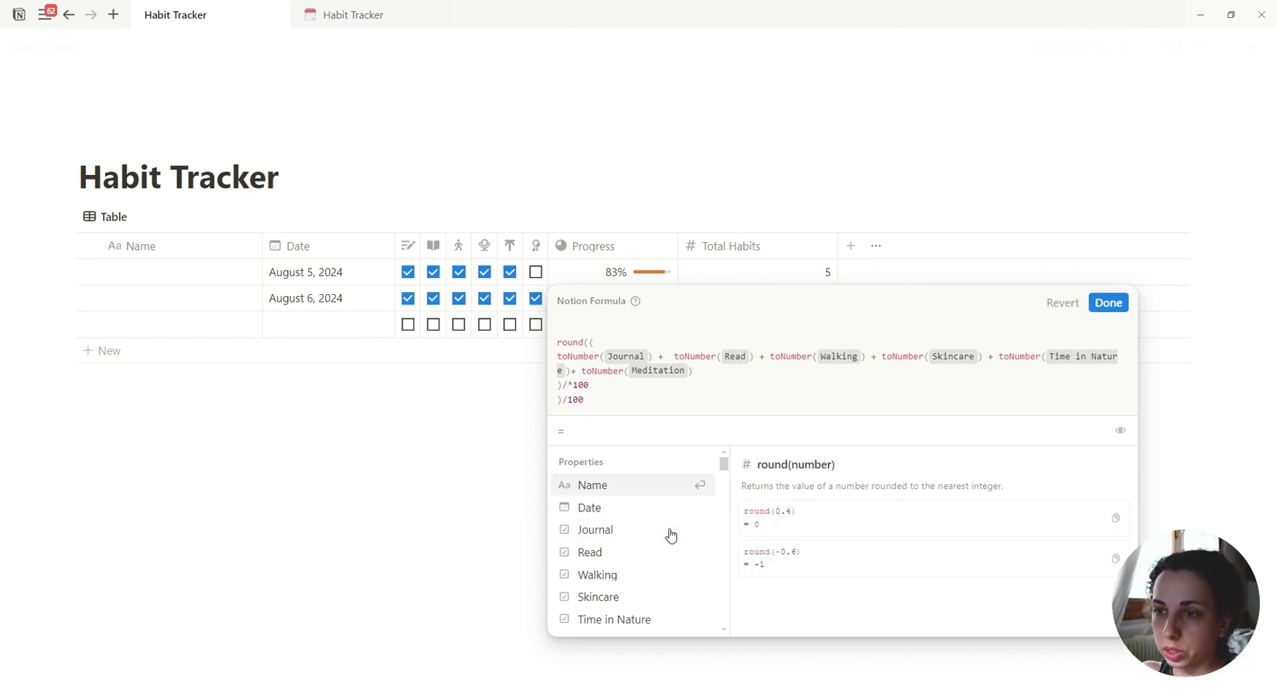
scroll(670, 535, "down", 3)
left_click(630, 532)
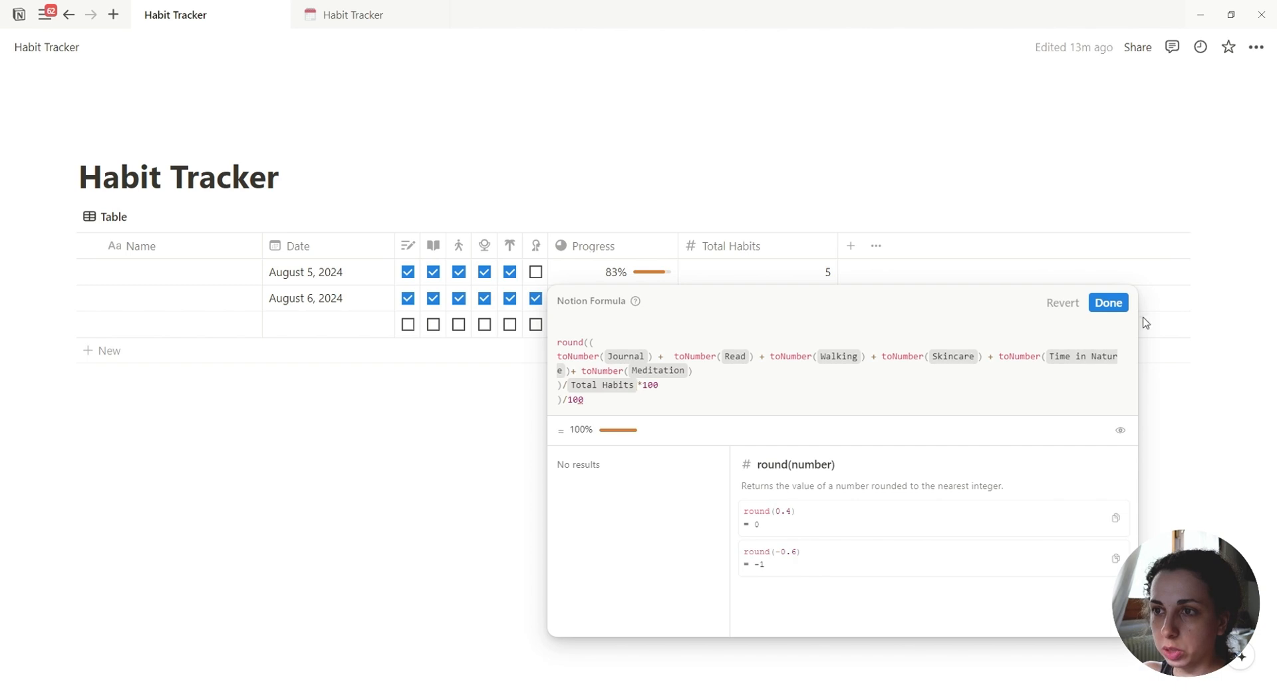
left_click(1109, 302)
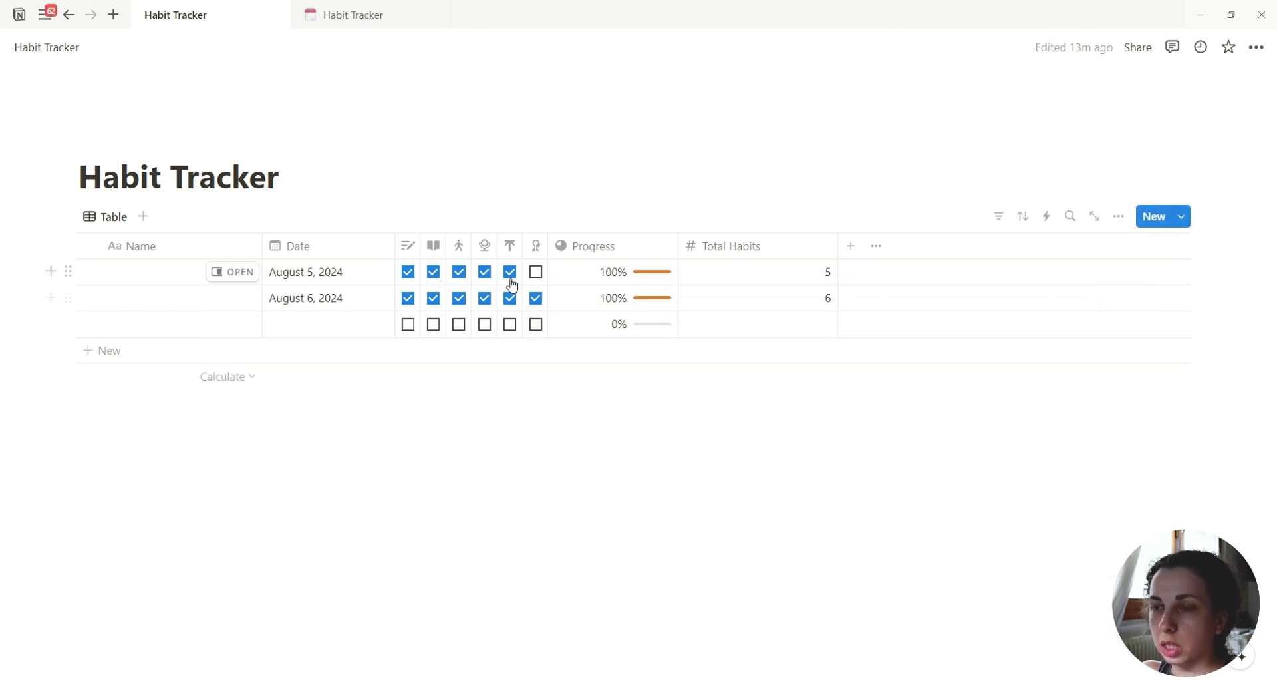
Set Total Habits to 3 in the third row and tick its Journal, Read and Walking checkboxes.
left_click(767, 331)
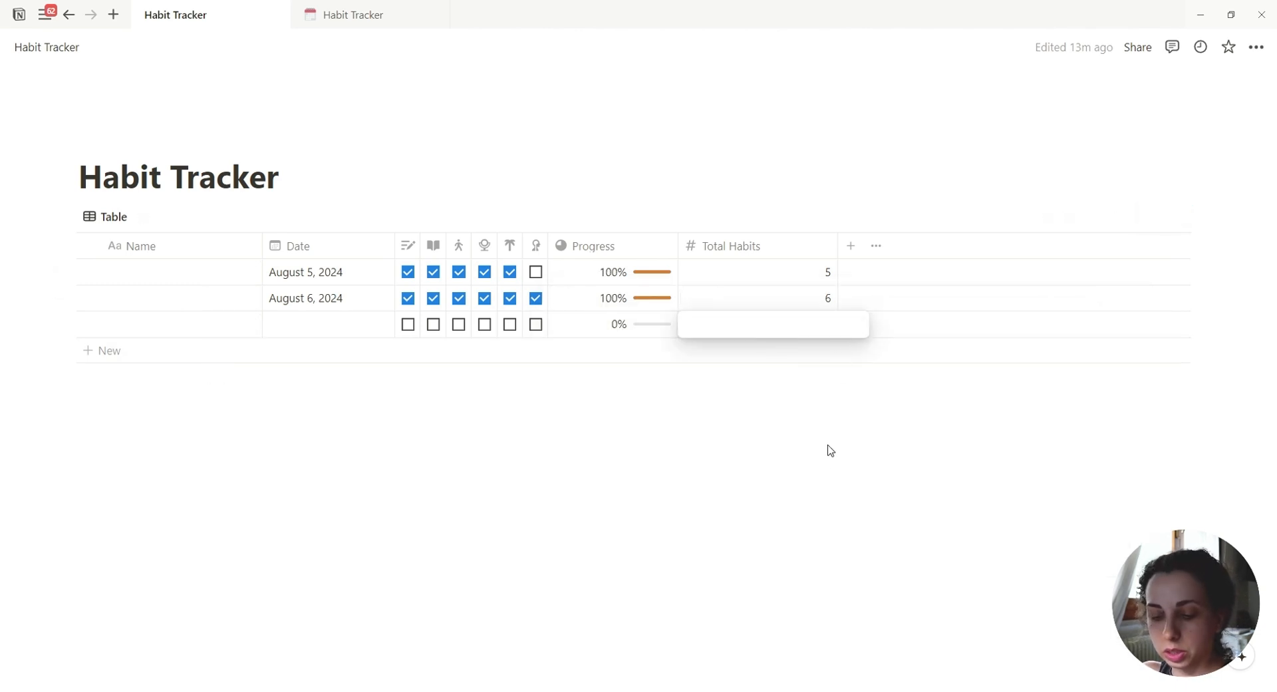
type("3")
key("Return")
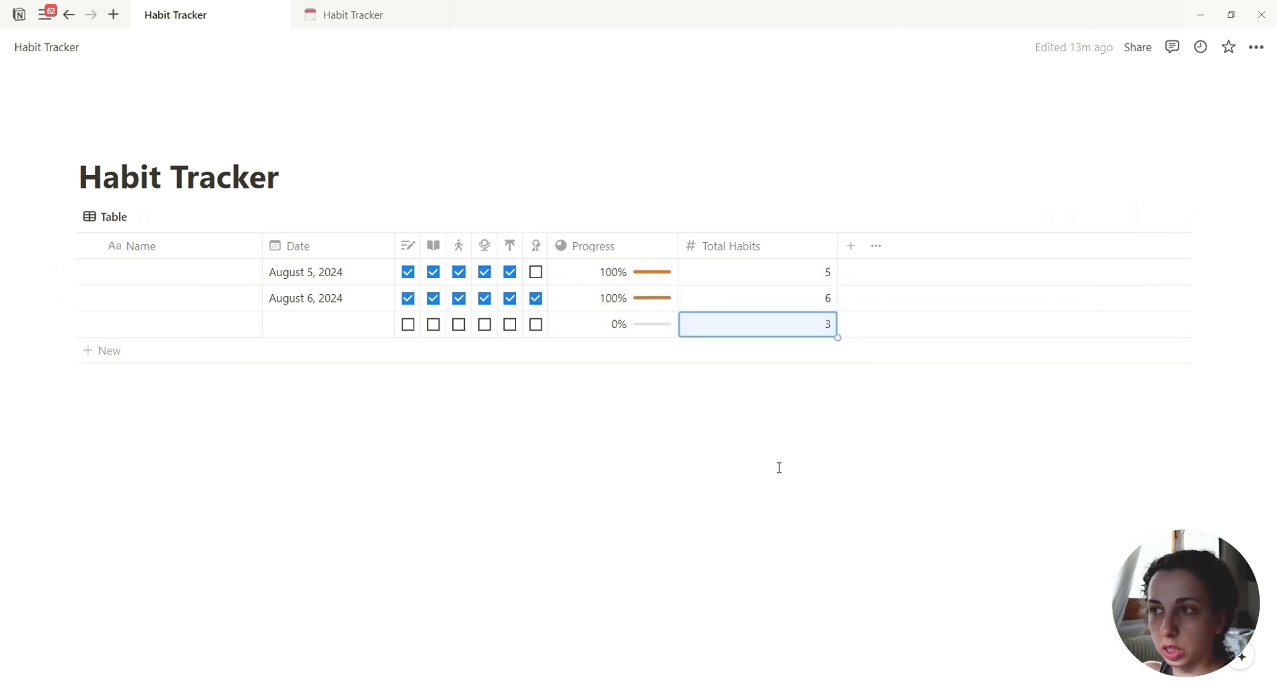
left_click(407, 324)
left_click(433, 324)
left_click(458, 324)
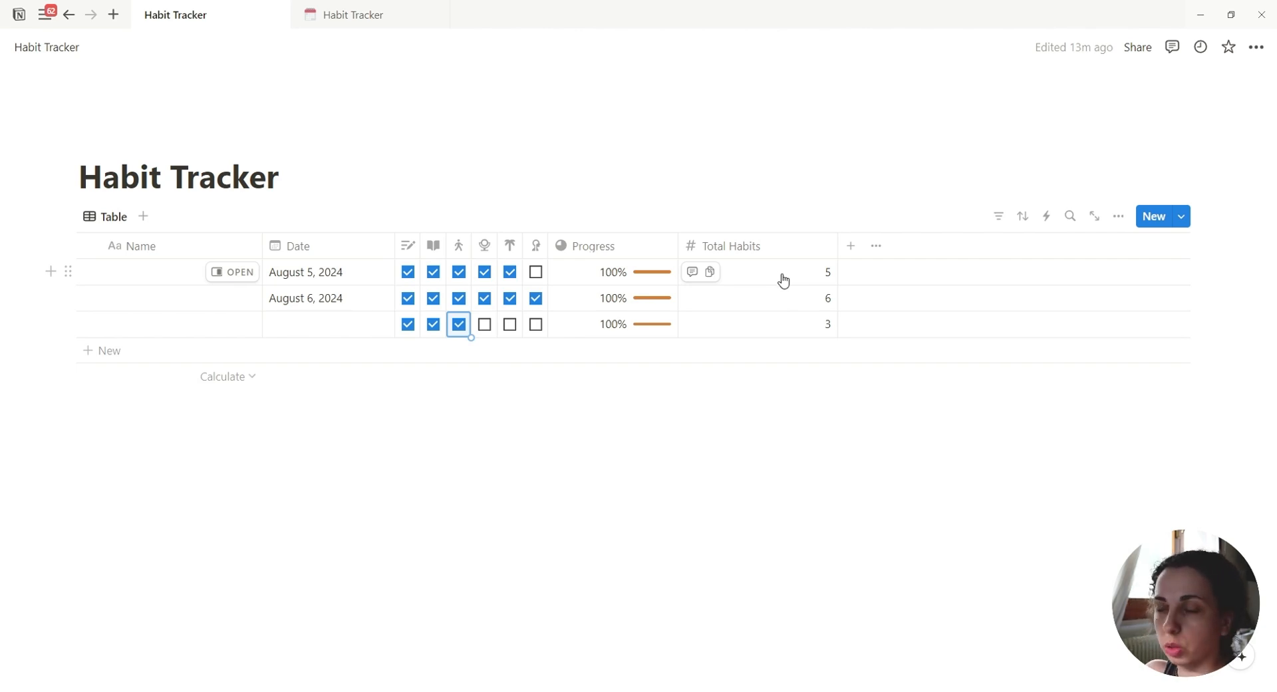
left_click(1182, 218)
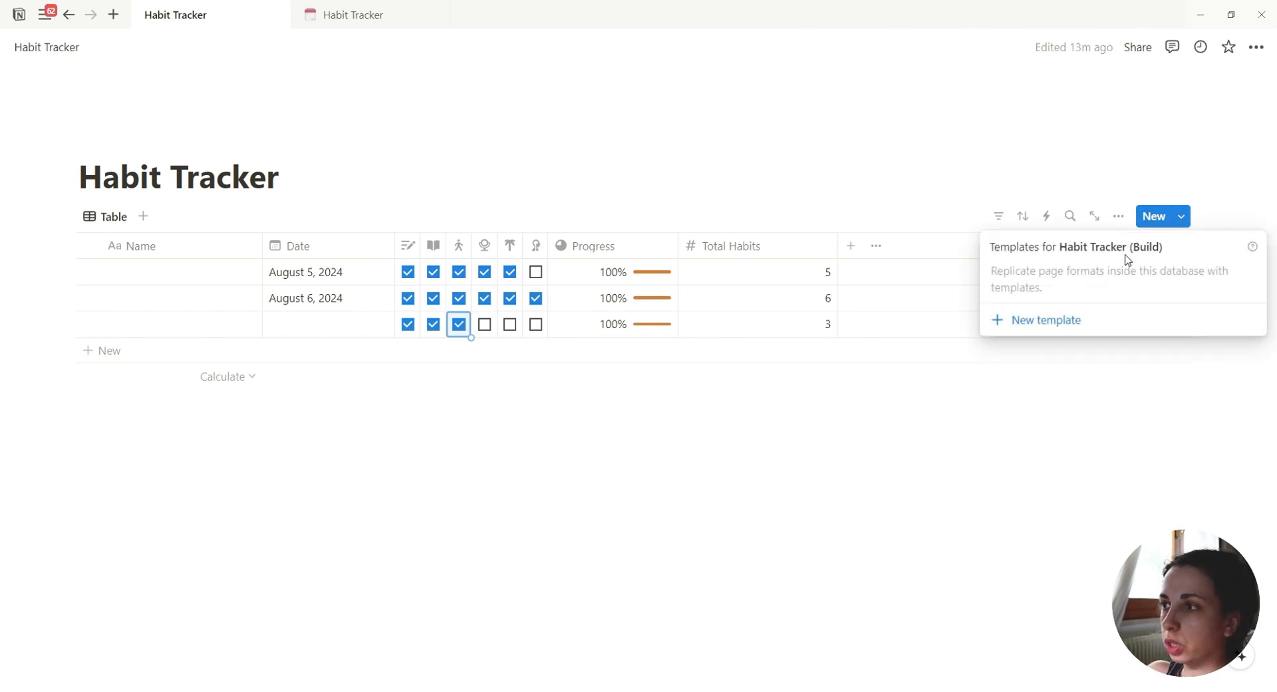
left_click(1048, 322)
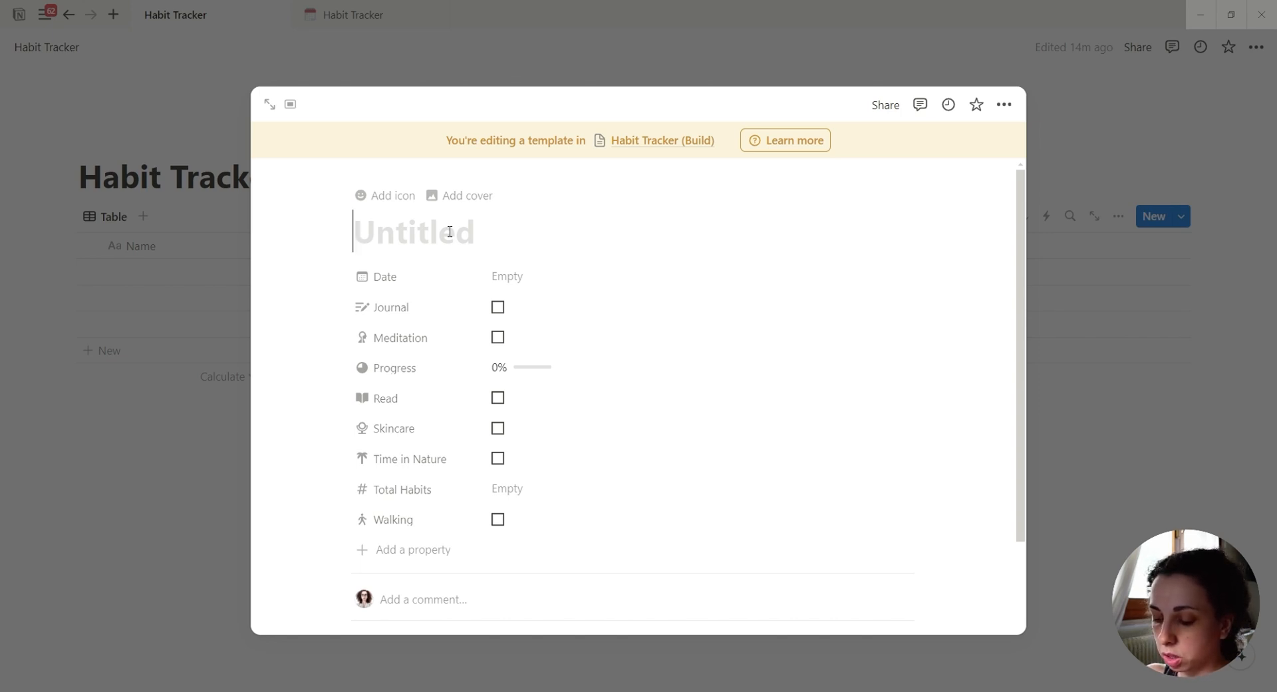
type("@")
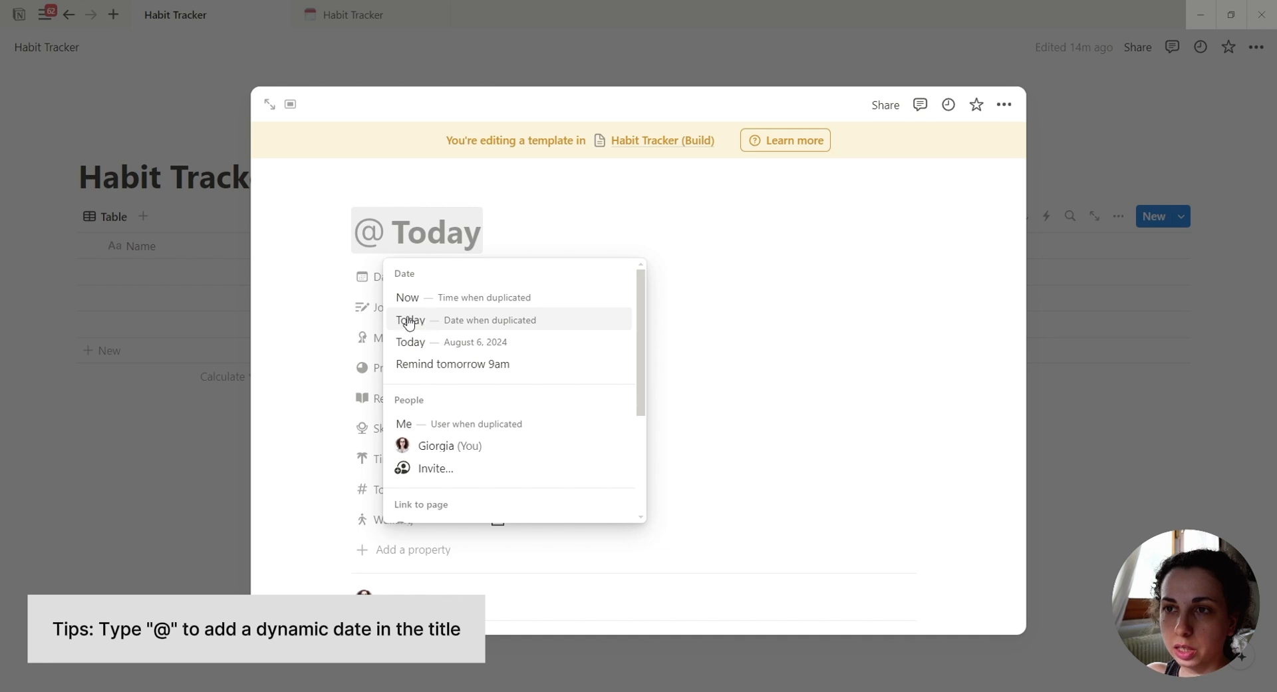
left_click(536, 324)
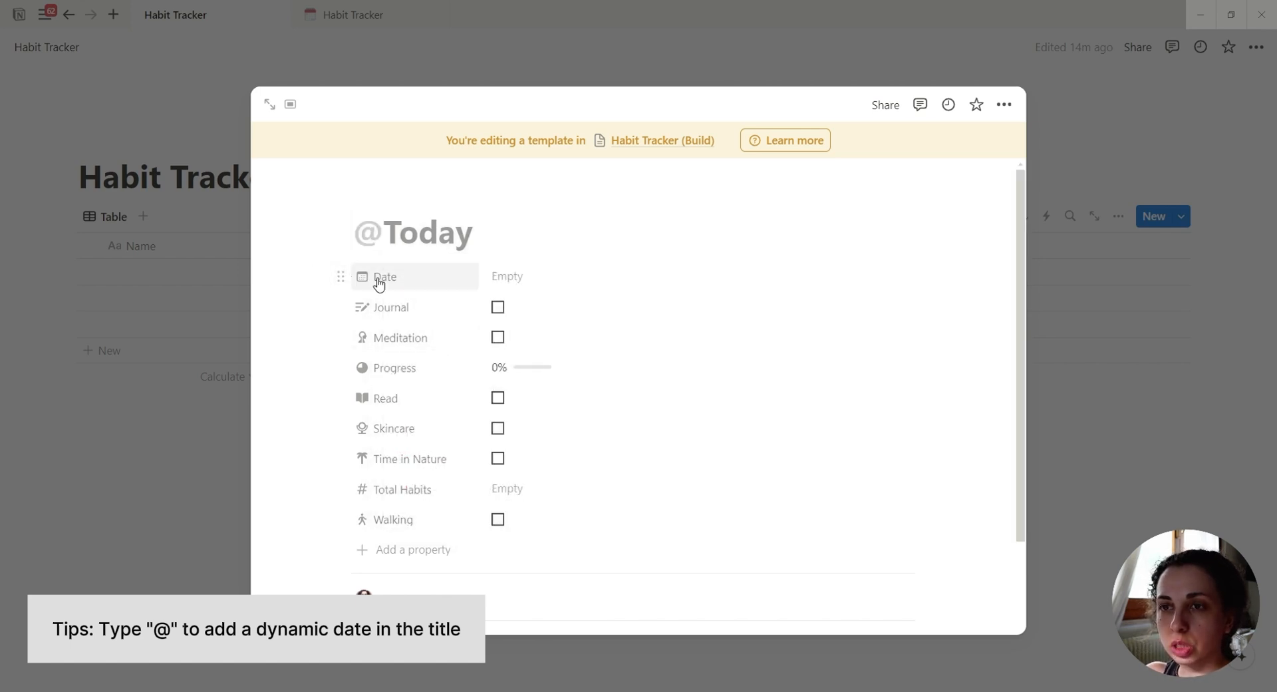
Set the template's Date property to the dynamic Today, and move Progress to the end of the properties with Total Habits directly above it.
left_click(521, 278)
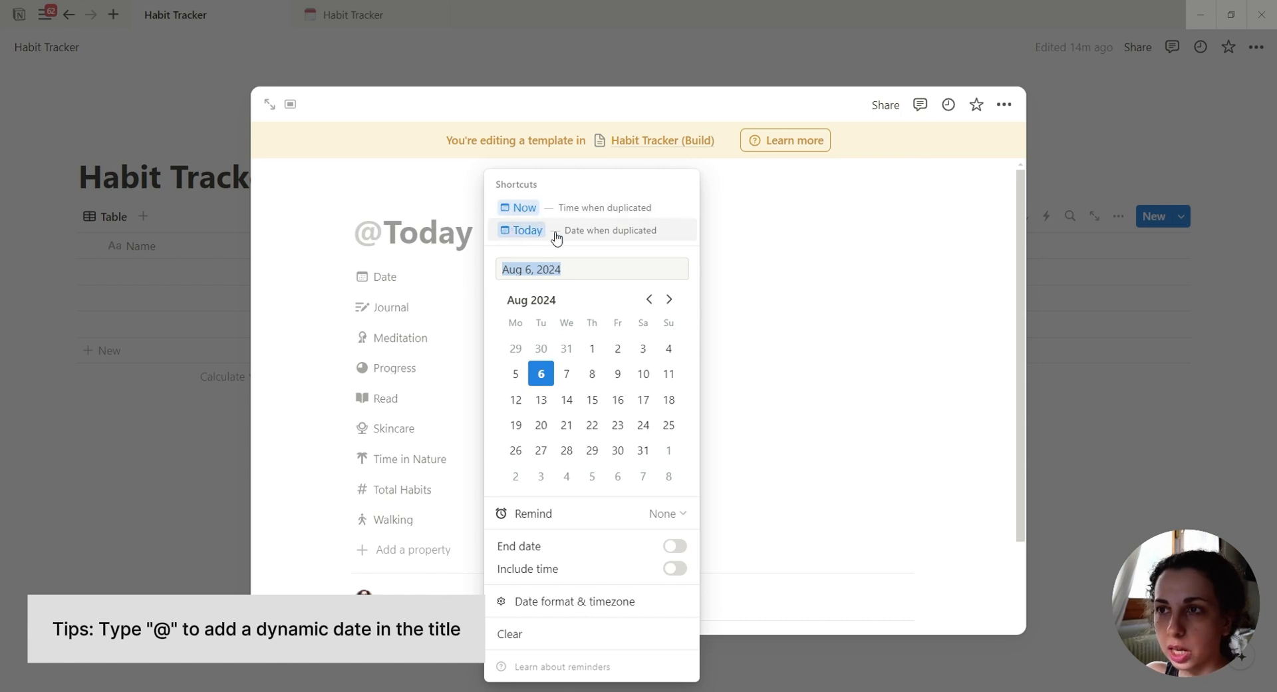
left_click(631, 235)
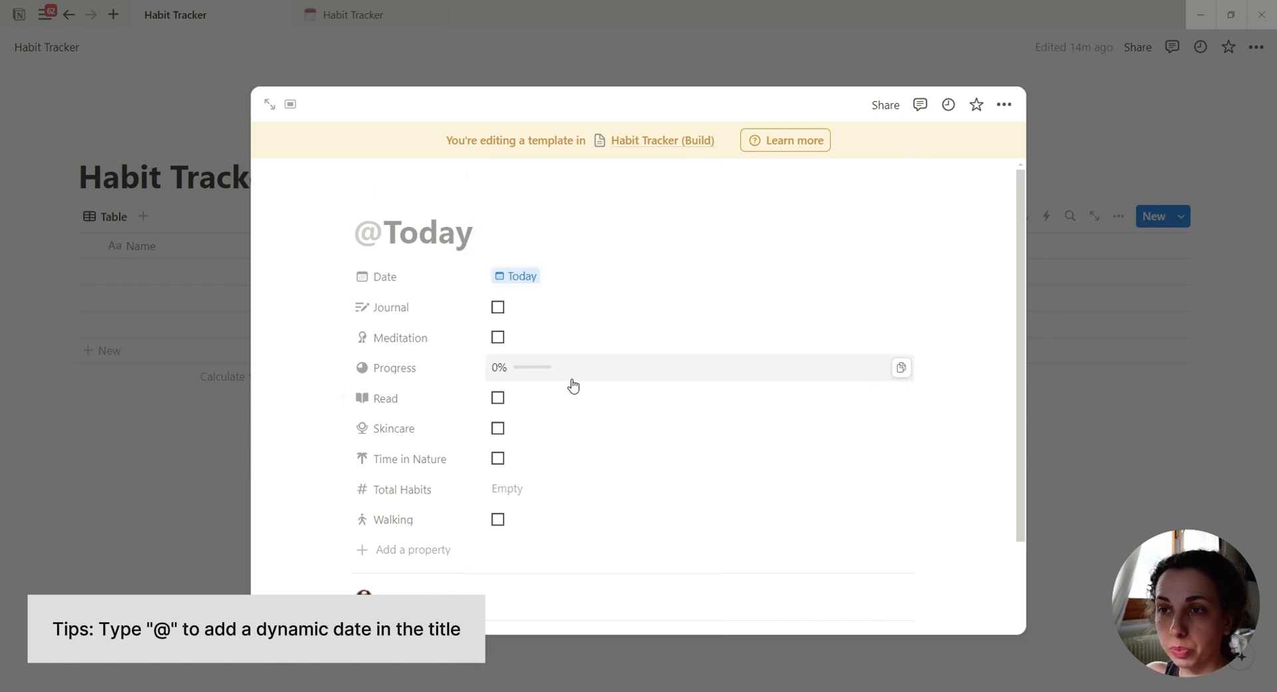
left_click_drag(428, 365, 408, 524)
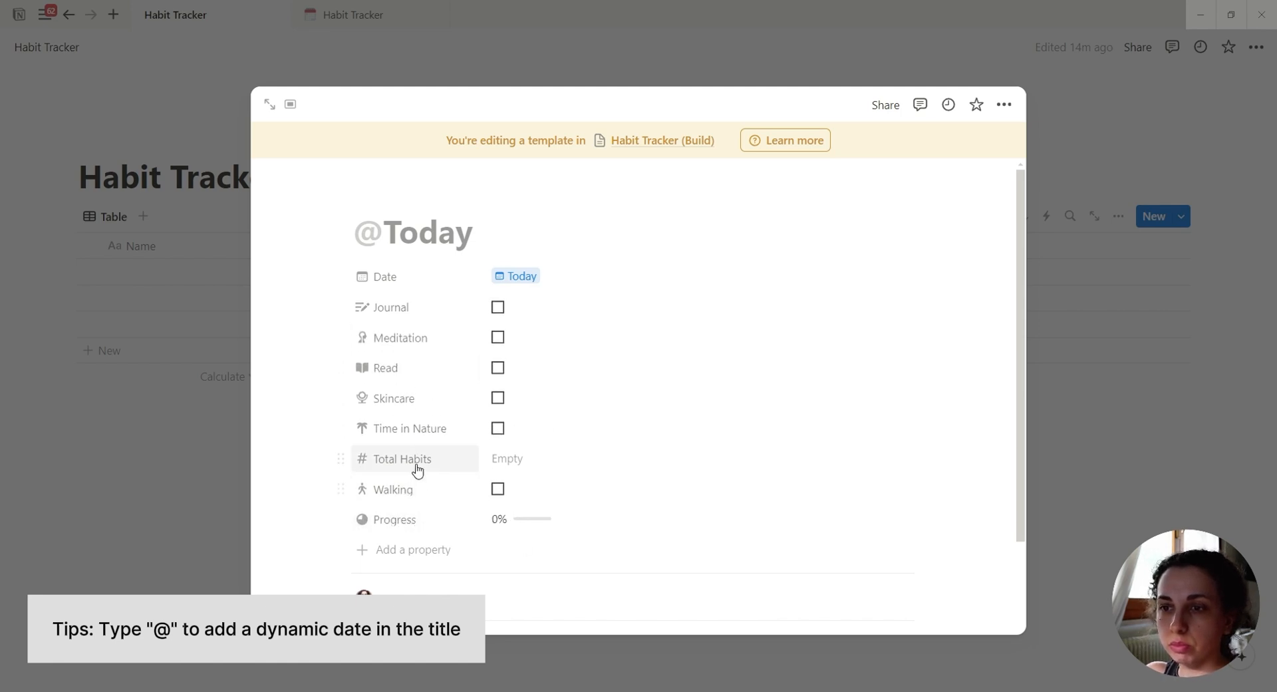
left_click_drag(417, 470, 419, 492)
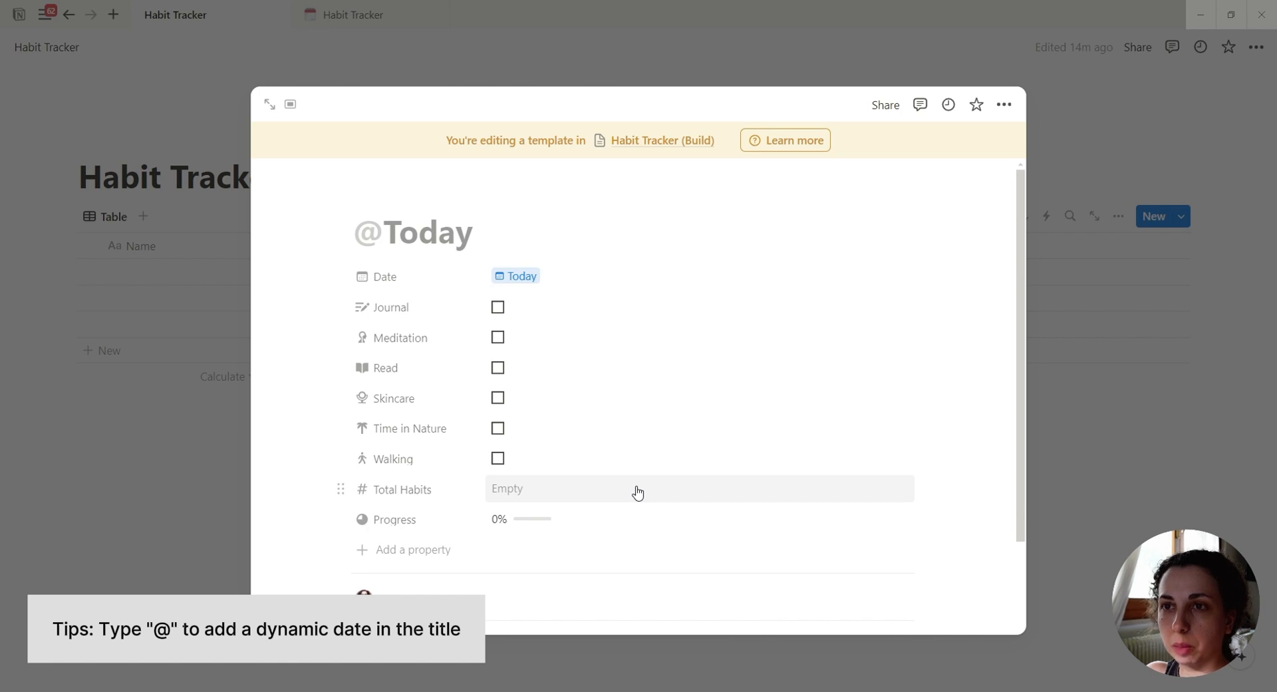
Add the red calendar emoji as the template's icon.
left_click(376, 200)
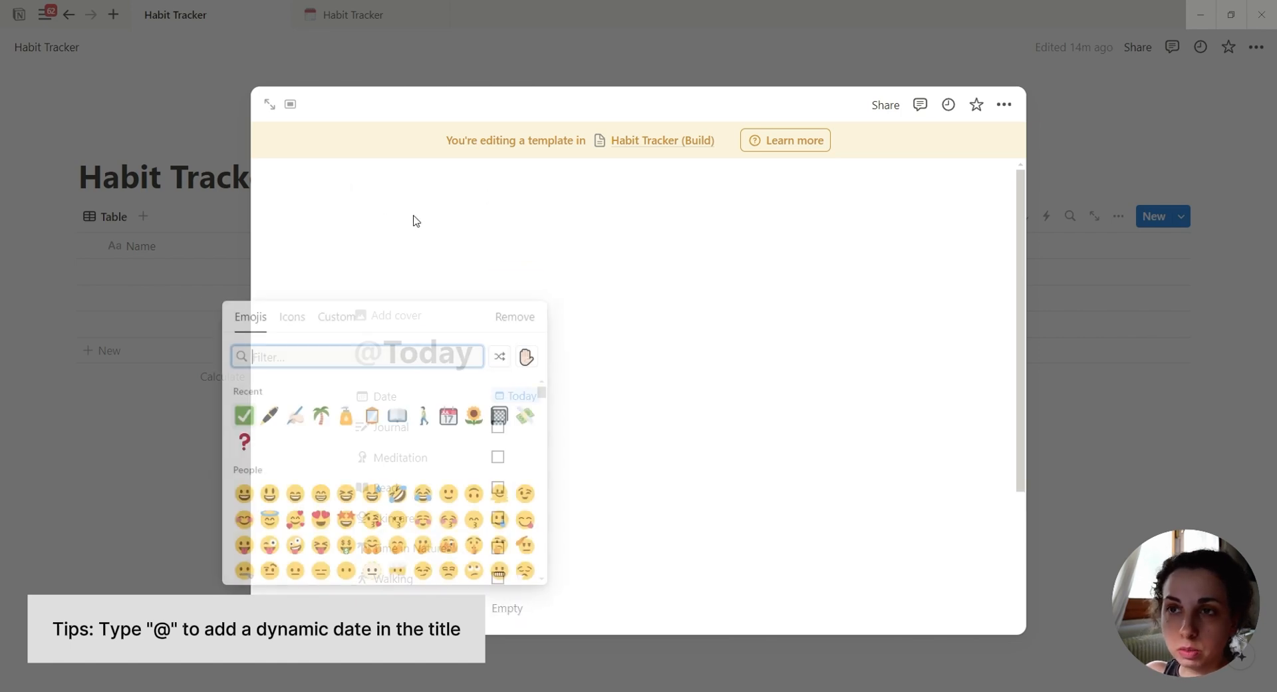
left_click(447, 423)
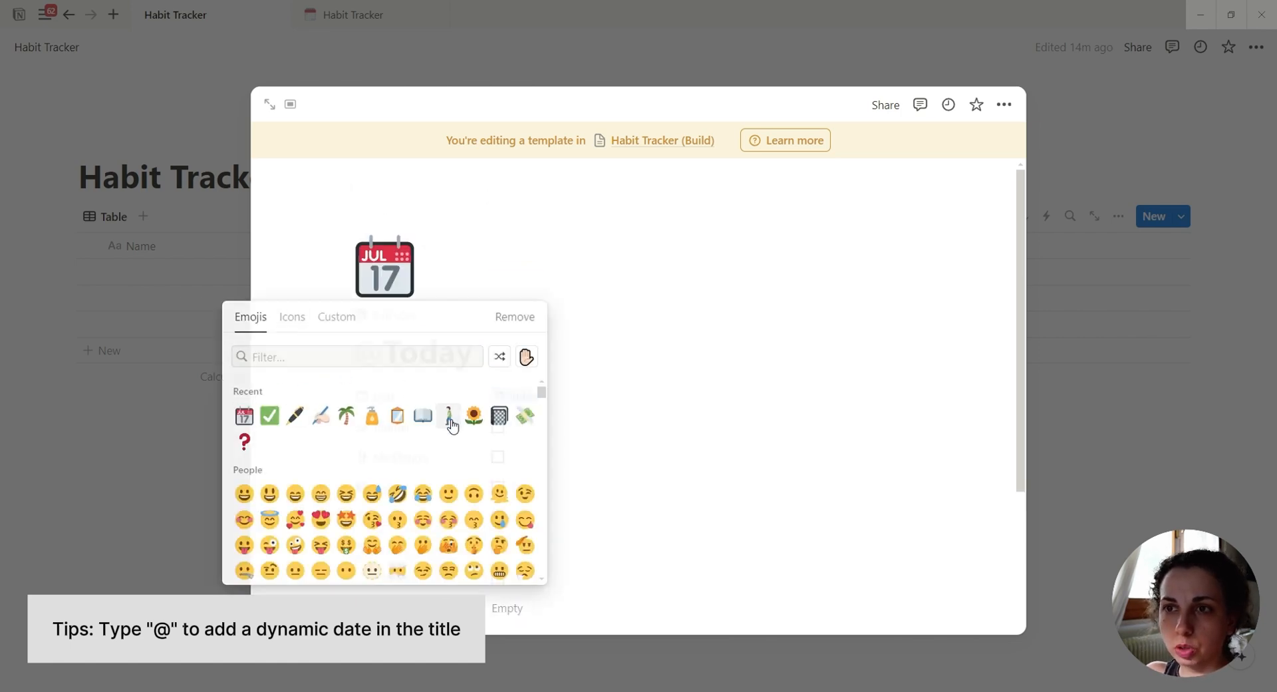
left_click(401, 283)
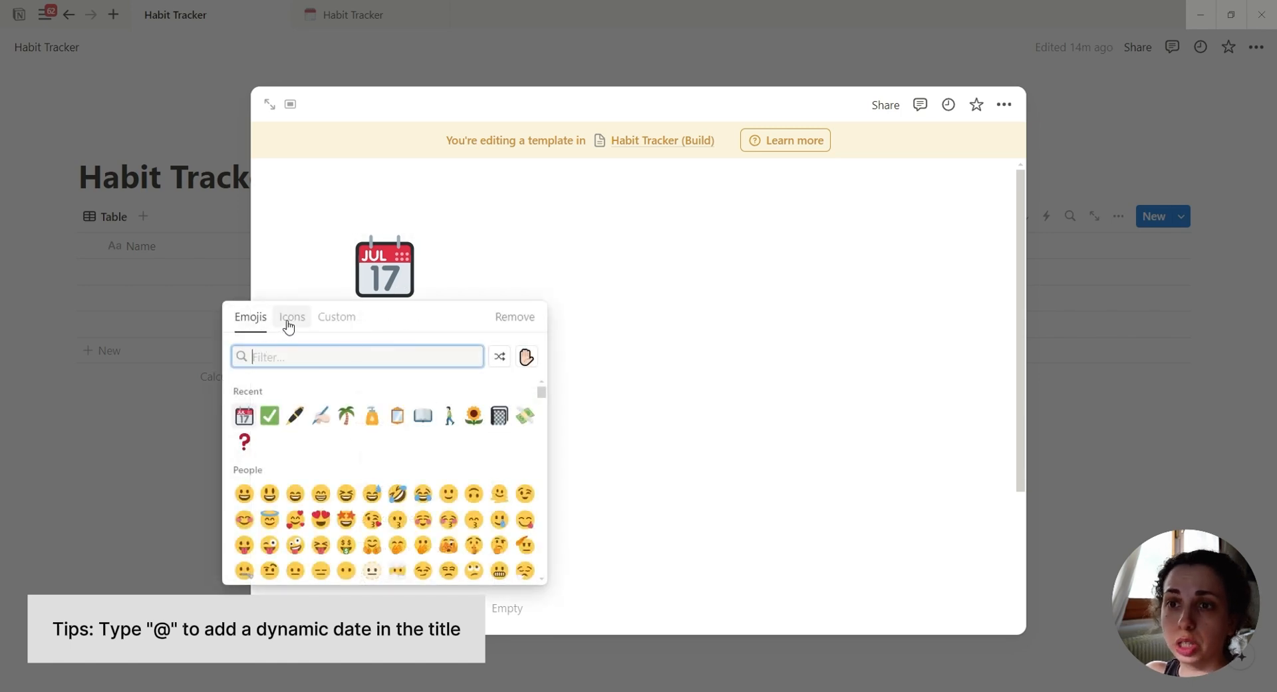
left_click(336, 320)
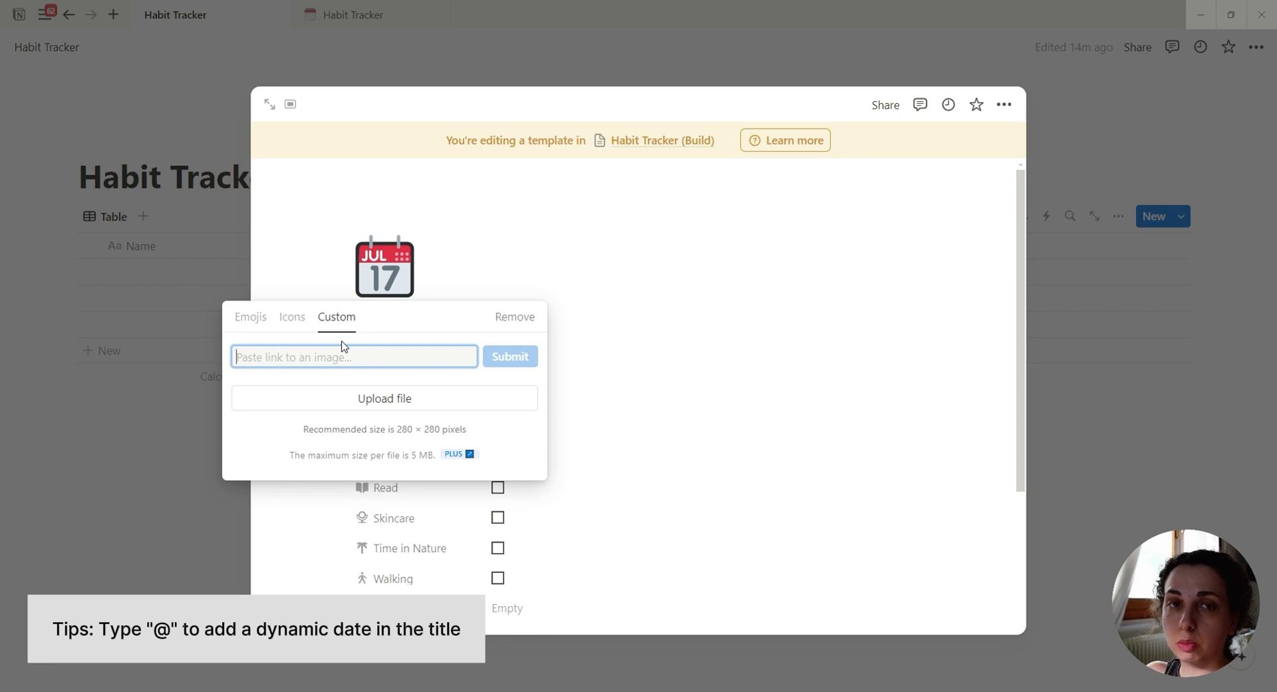
key("Escape")
Set the template's Total Habits to 5 and close the template.
scroll(550, 490, "down", 2)
left_click(526, 481)
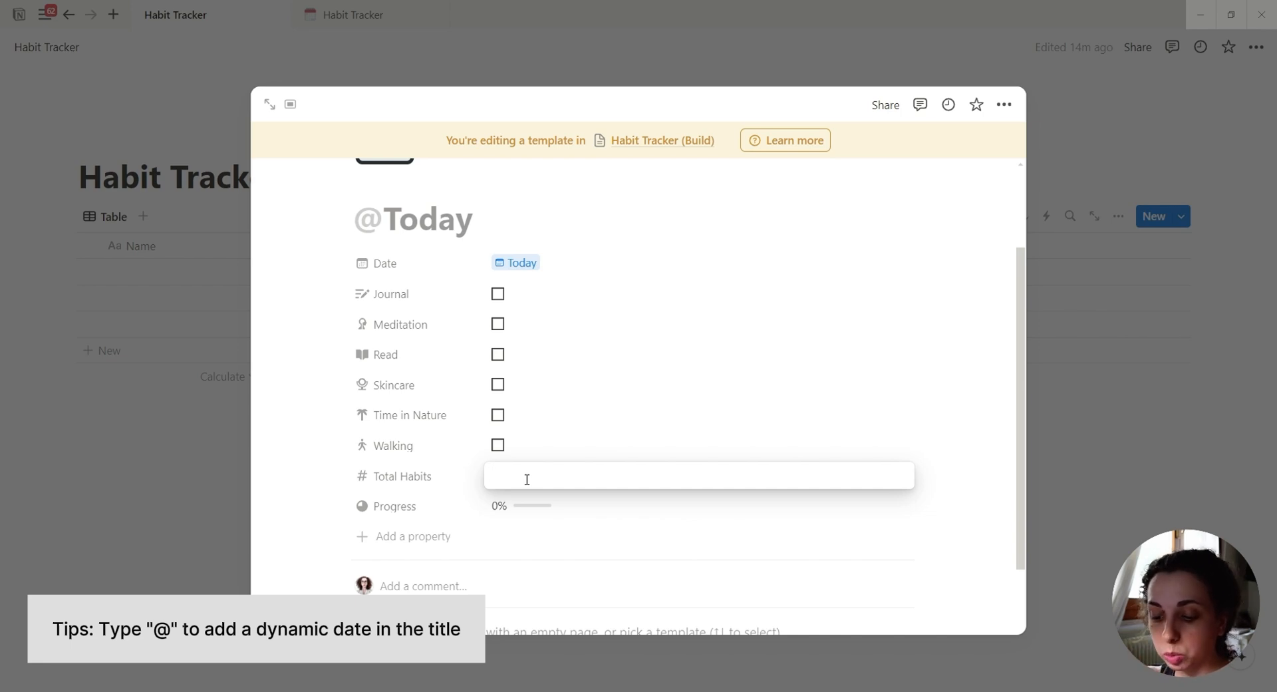
type("5")
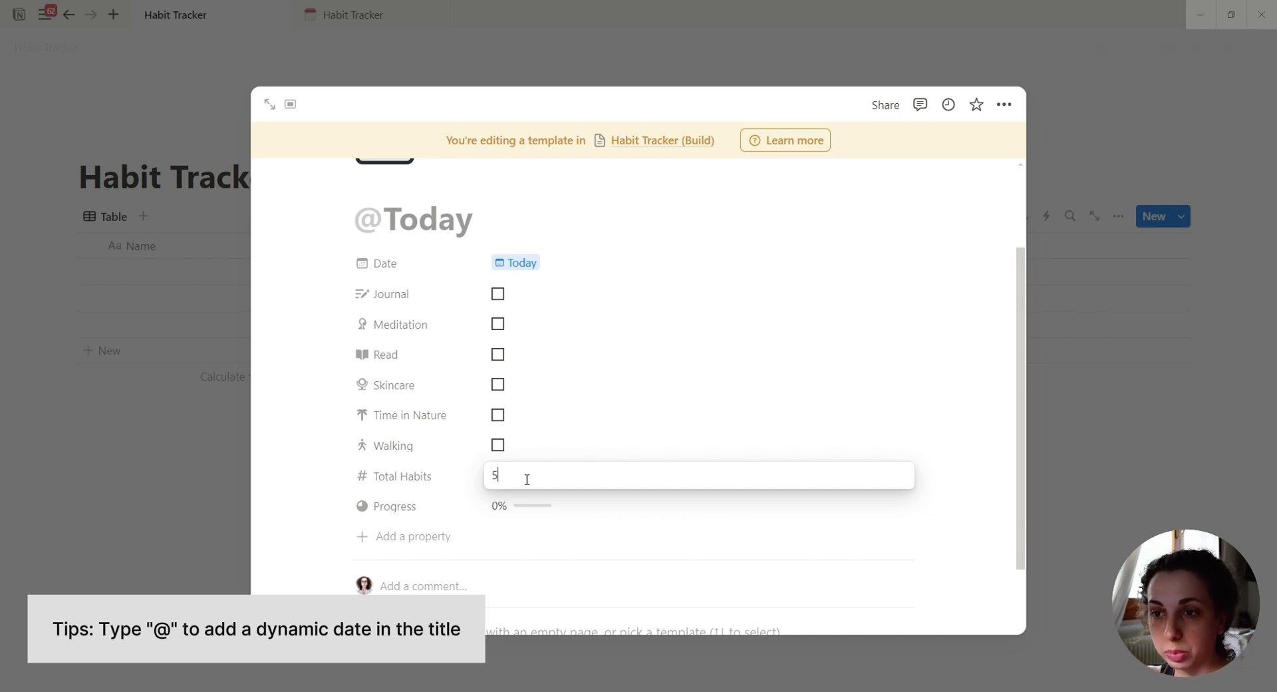
left_click(1095, 351)
left_click(1095, 351)
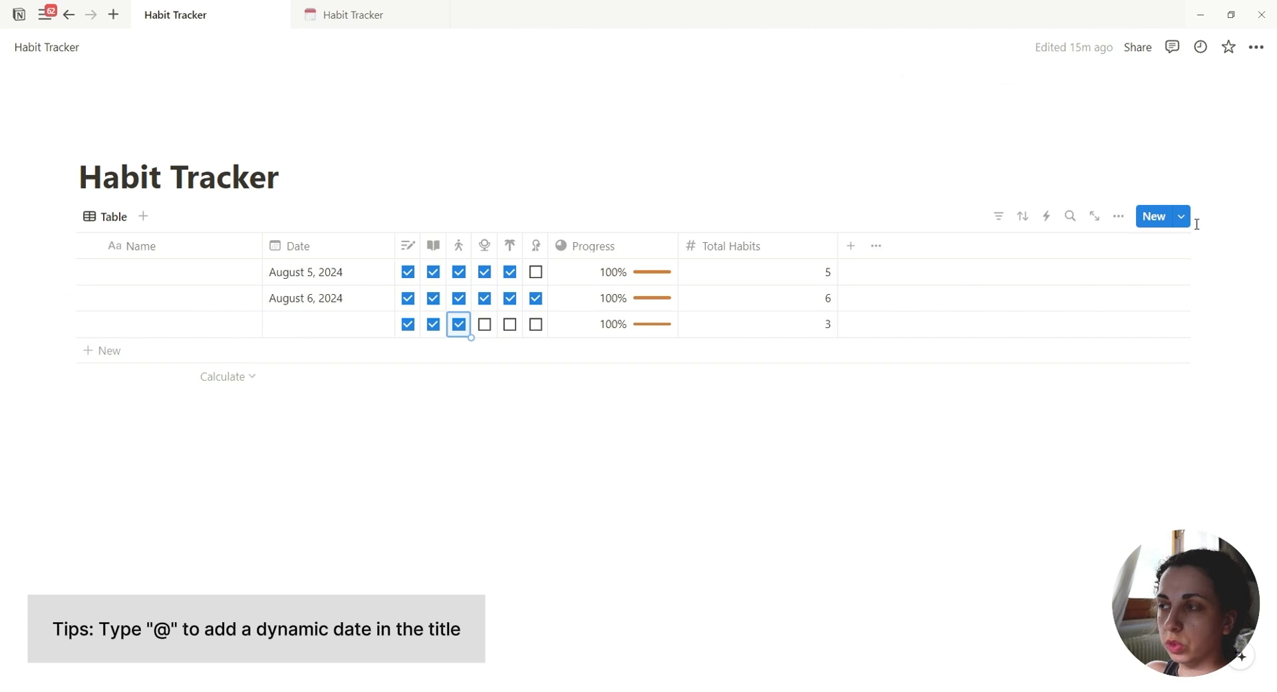
left_click(1182, 216)
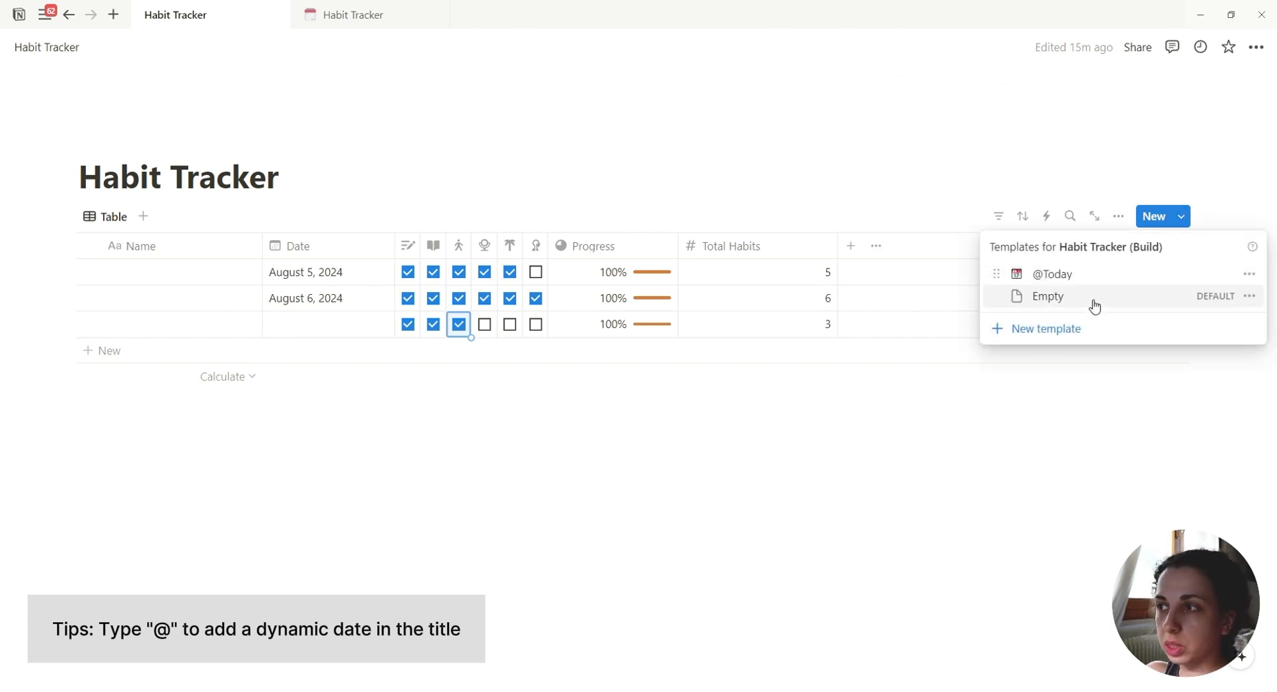
left_click(1247, 279)
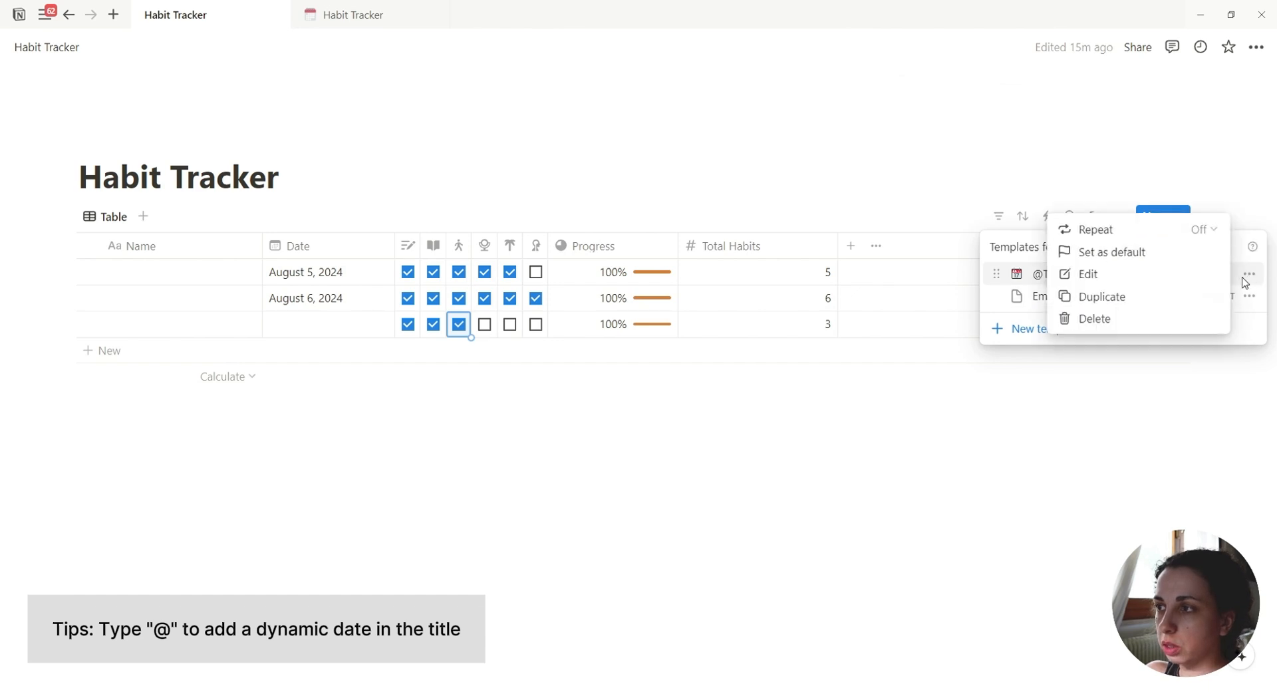
left_click(1112, 253)
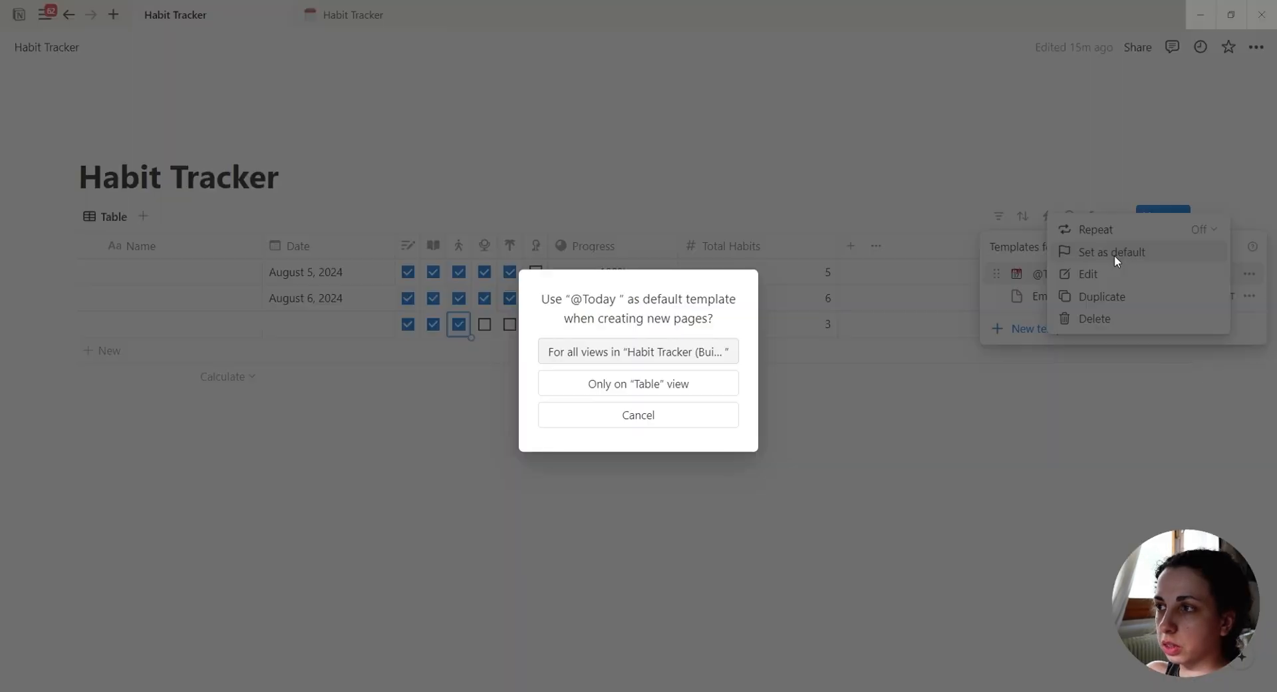
left_click(590, 358)
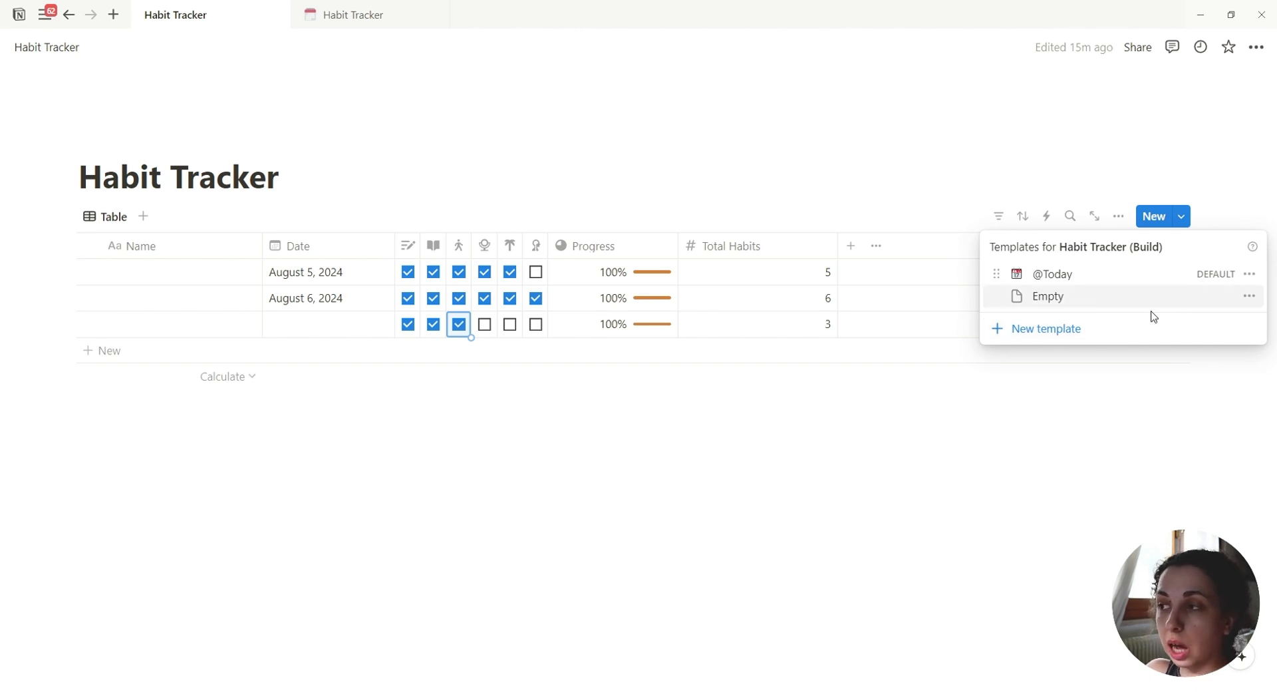
left_click(1250, 274)
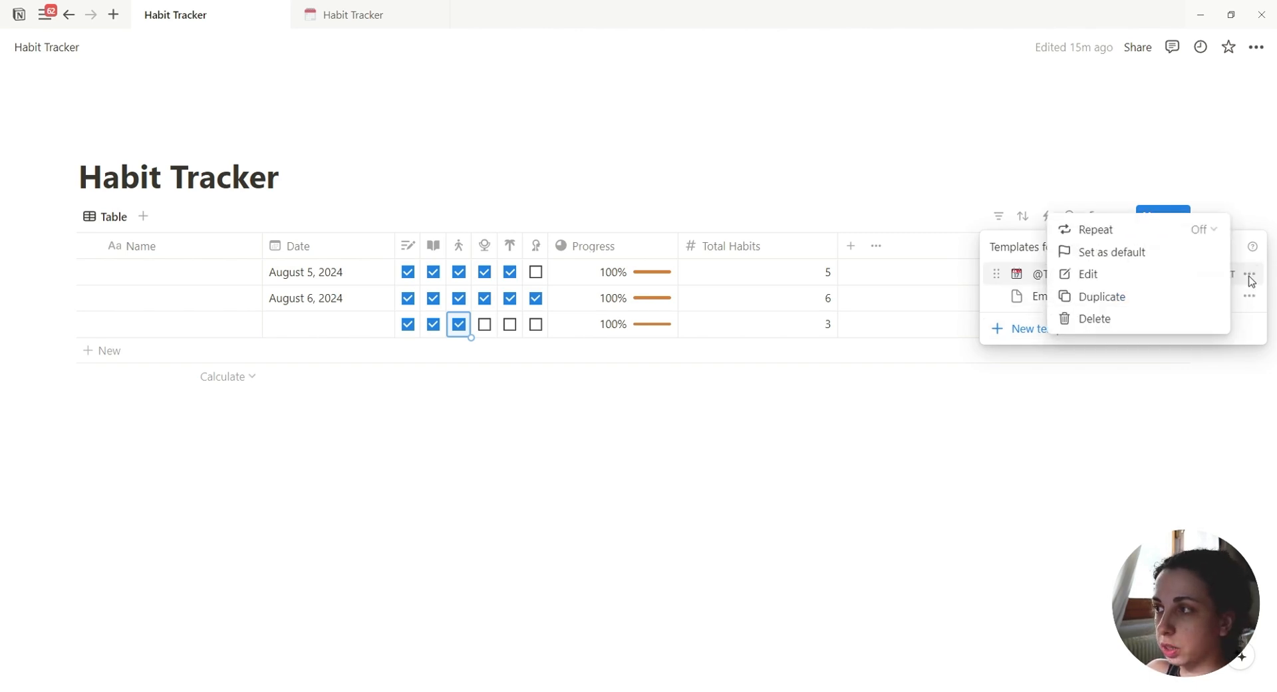
left_click(1102, 238)
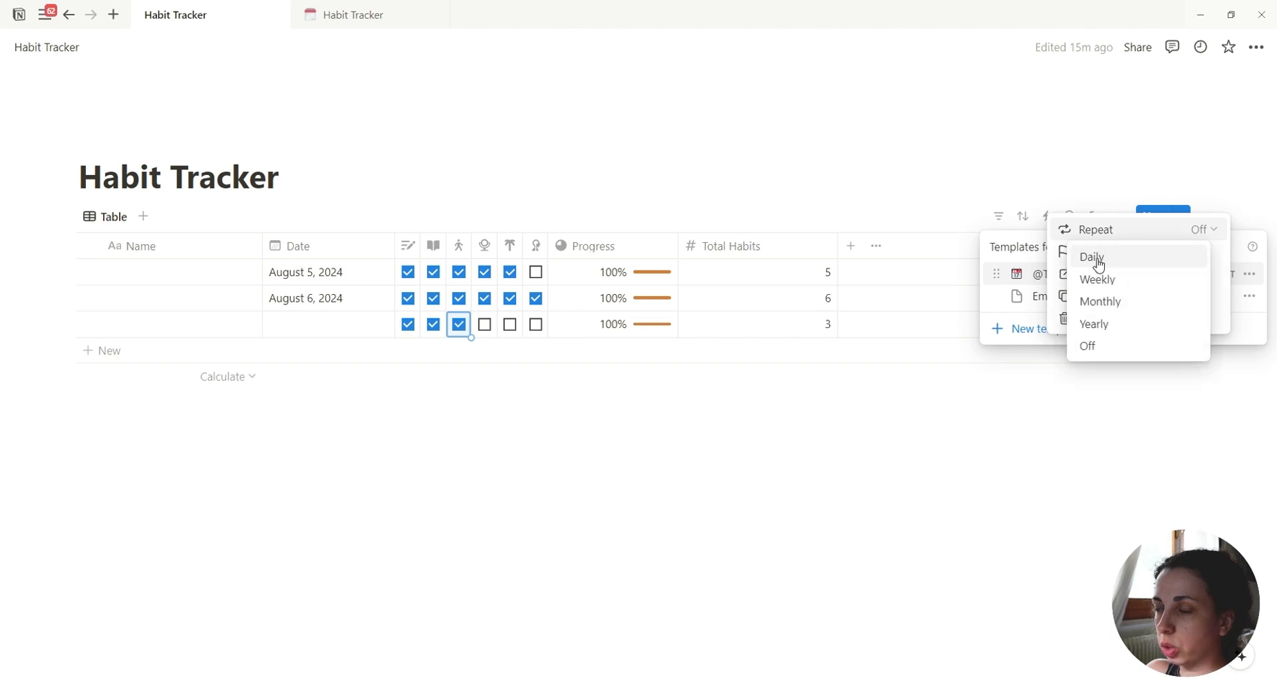
left_click(1099, 260)
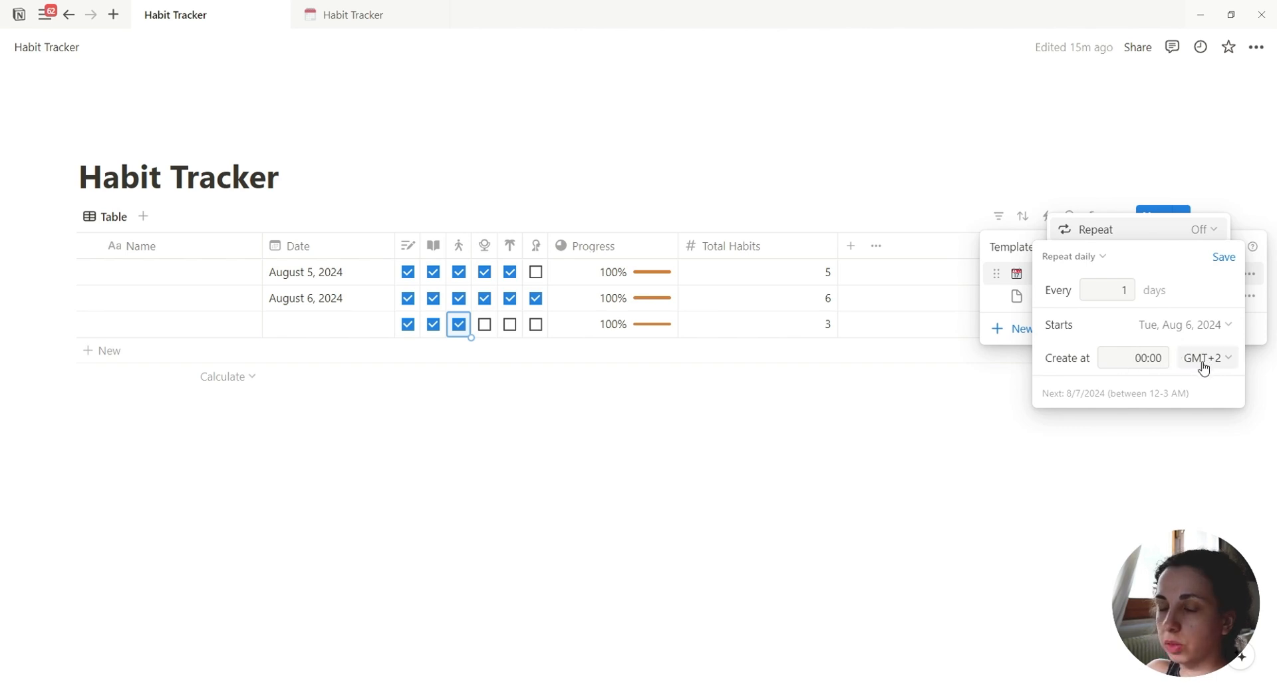
left_click(1219, 257)
left_click(970, 371)
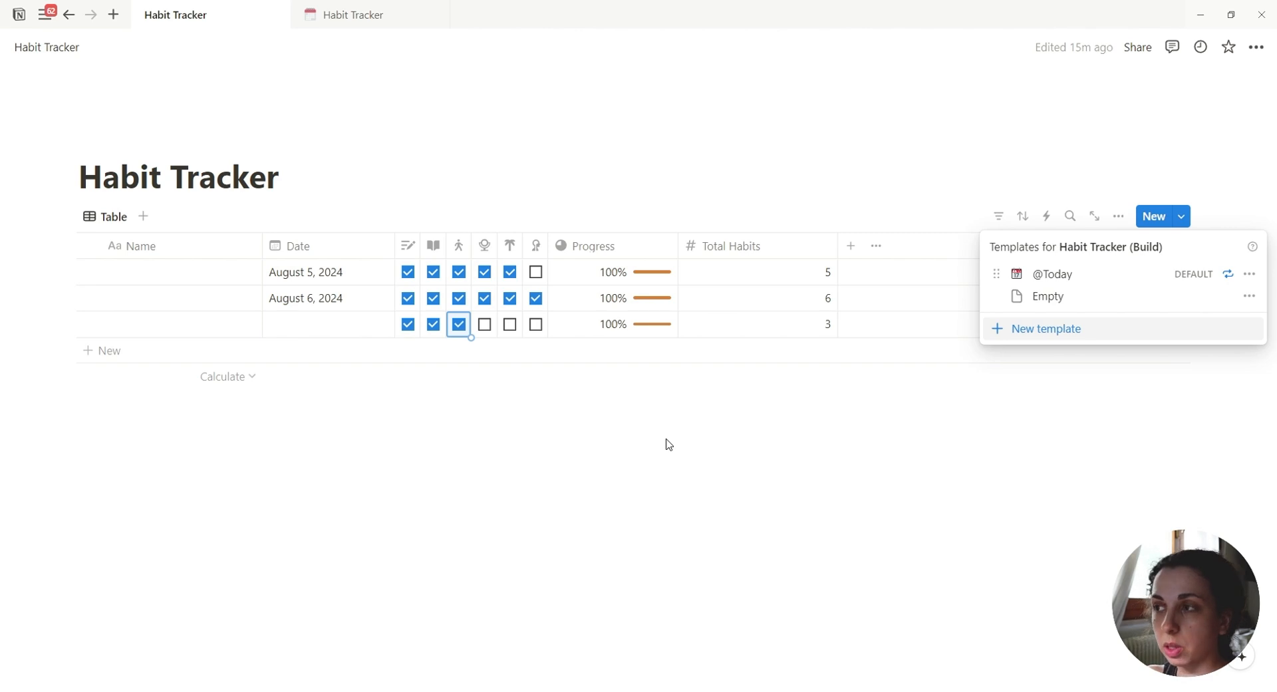
left_click(847, 414)
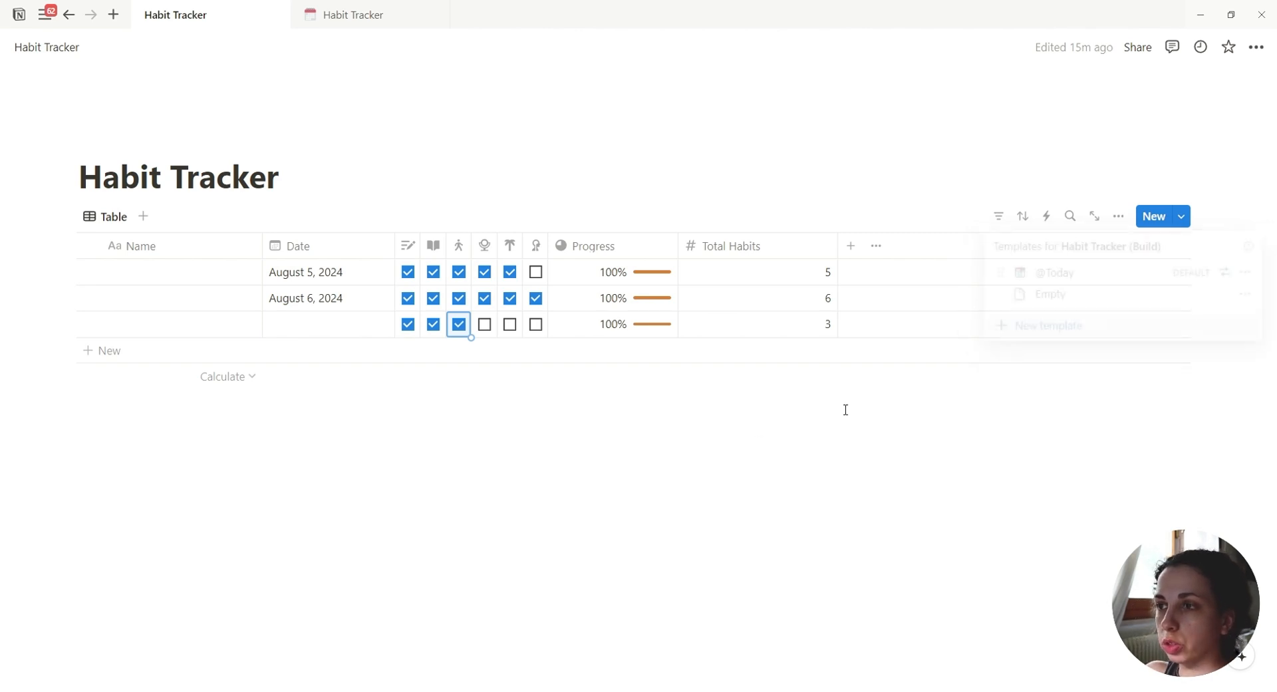
left_click(111, 363)
key("Escape")
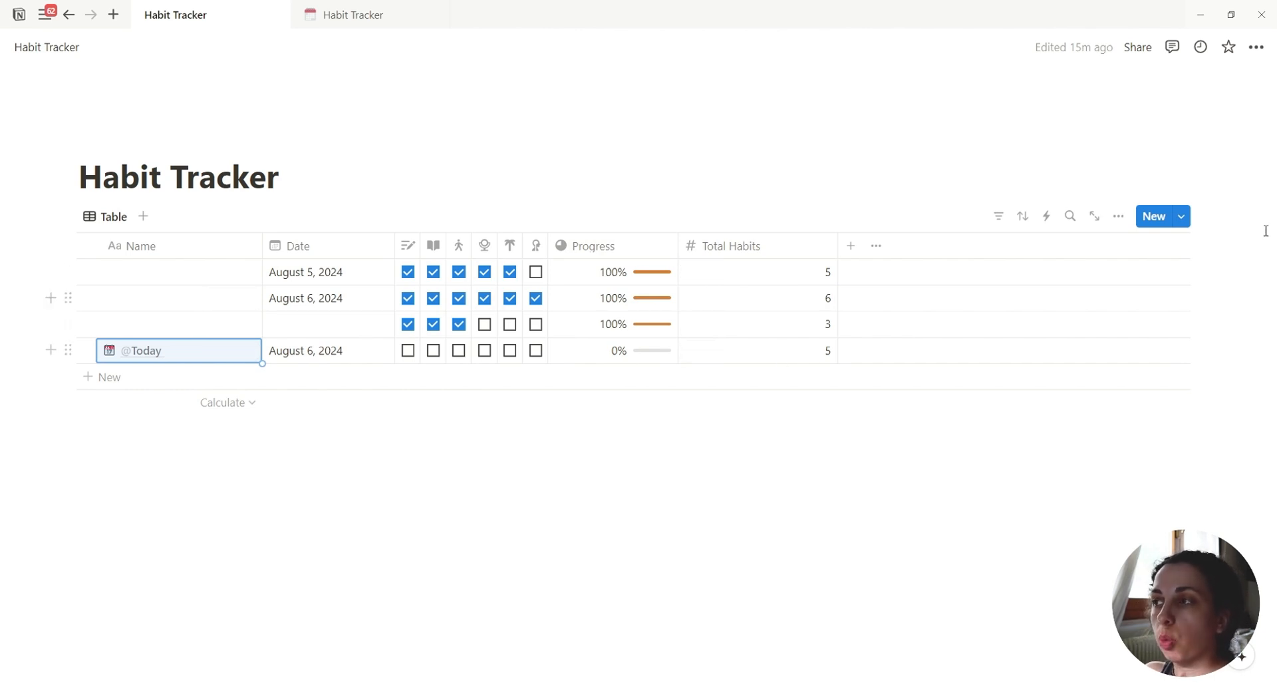
left_click(1188, 223)
left_click(1250, 273)
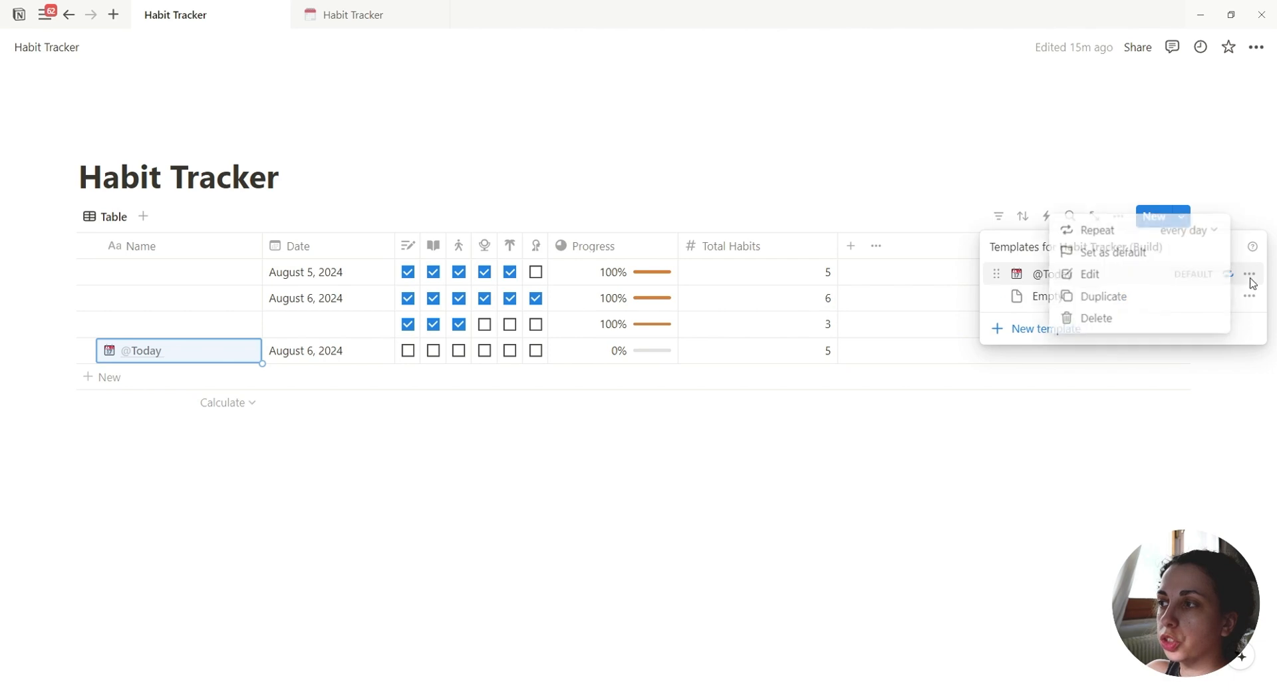
left_click(1095, 275)
left_click(689, 615)
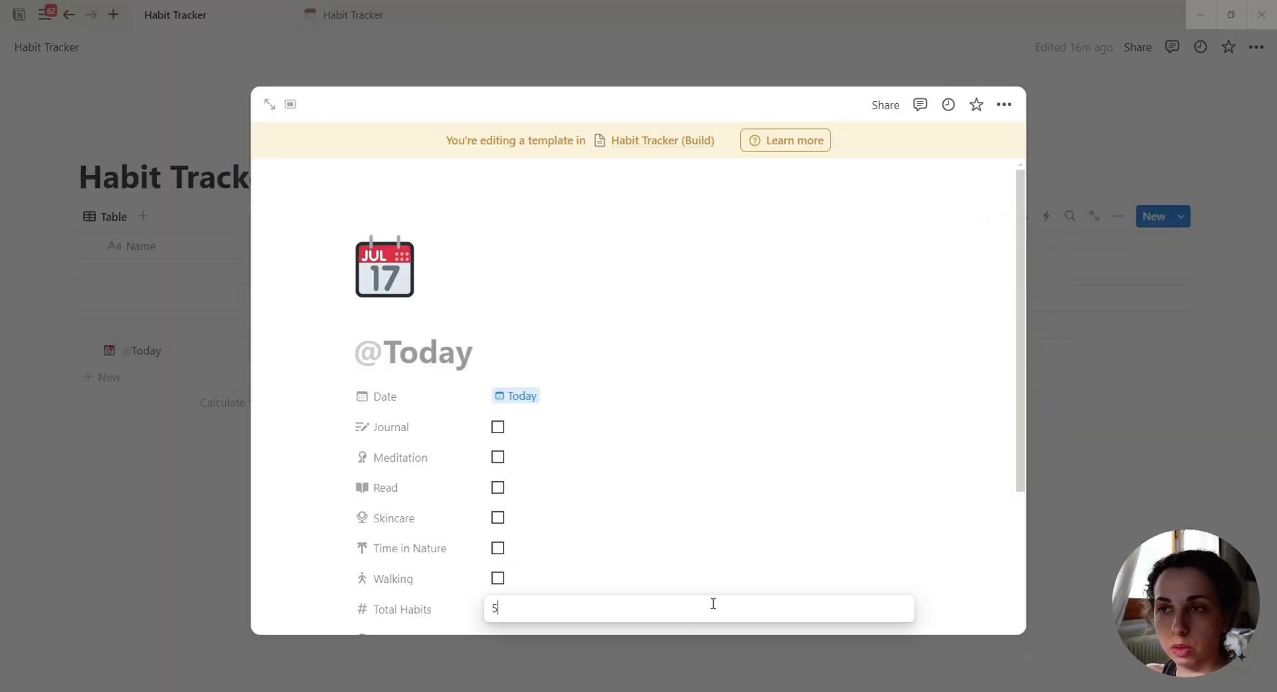
key("Escape")
left_click(1172, 418)
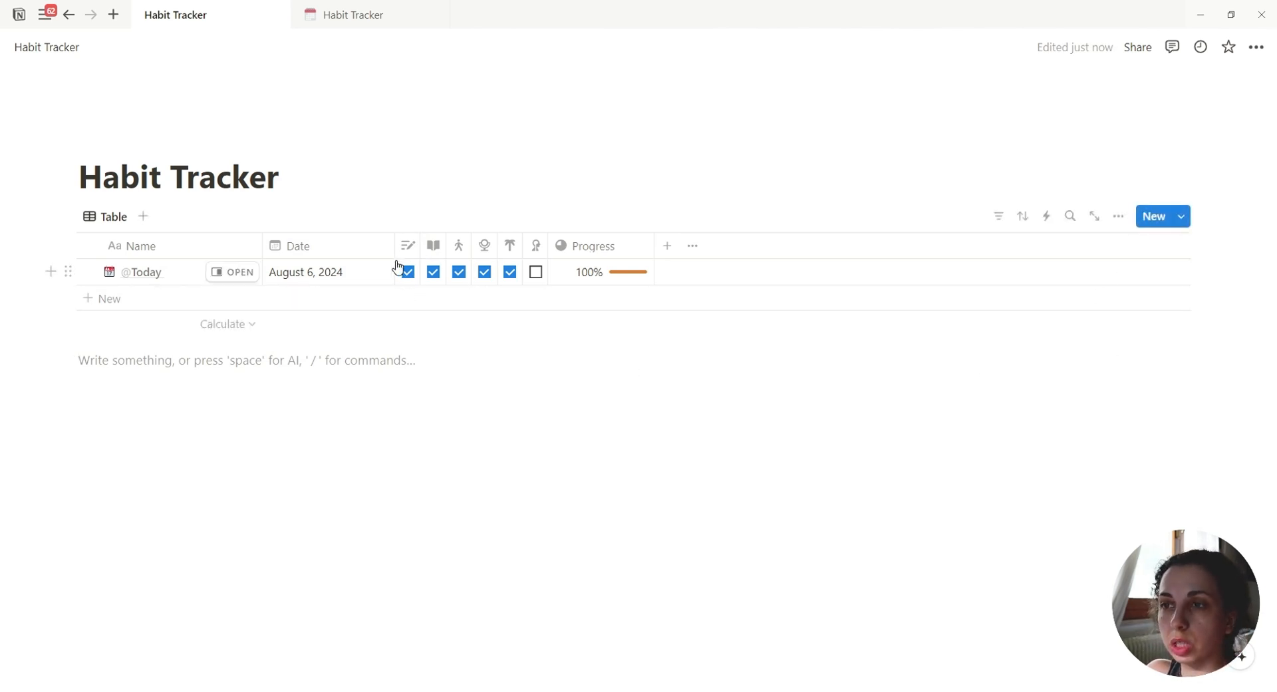
Try turning off the vertical lines in the table view's layout options.
left_click(1120, 218)
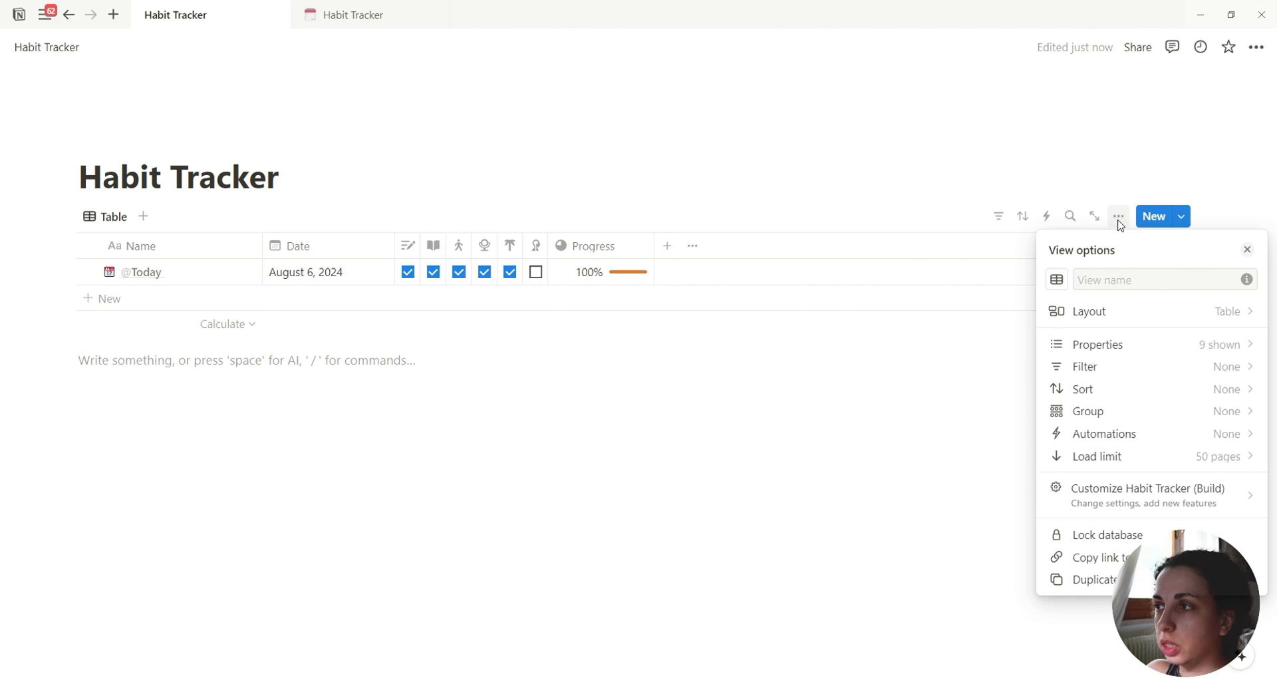
left_click(1164, 314)
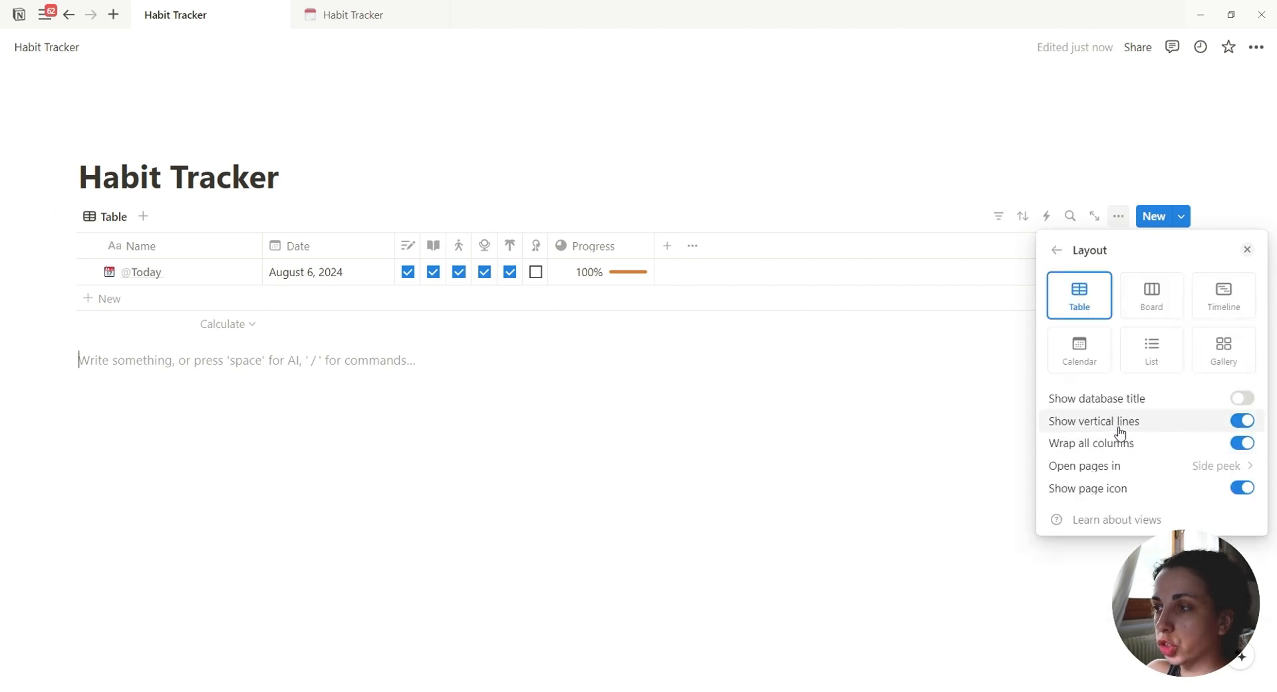
left_click(1242, 421)
key("Escape")
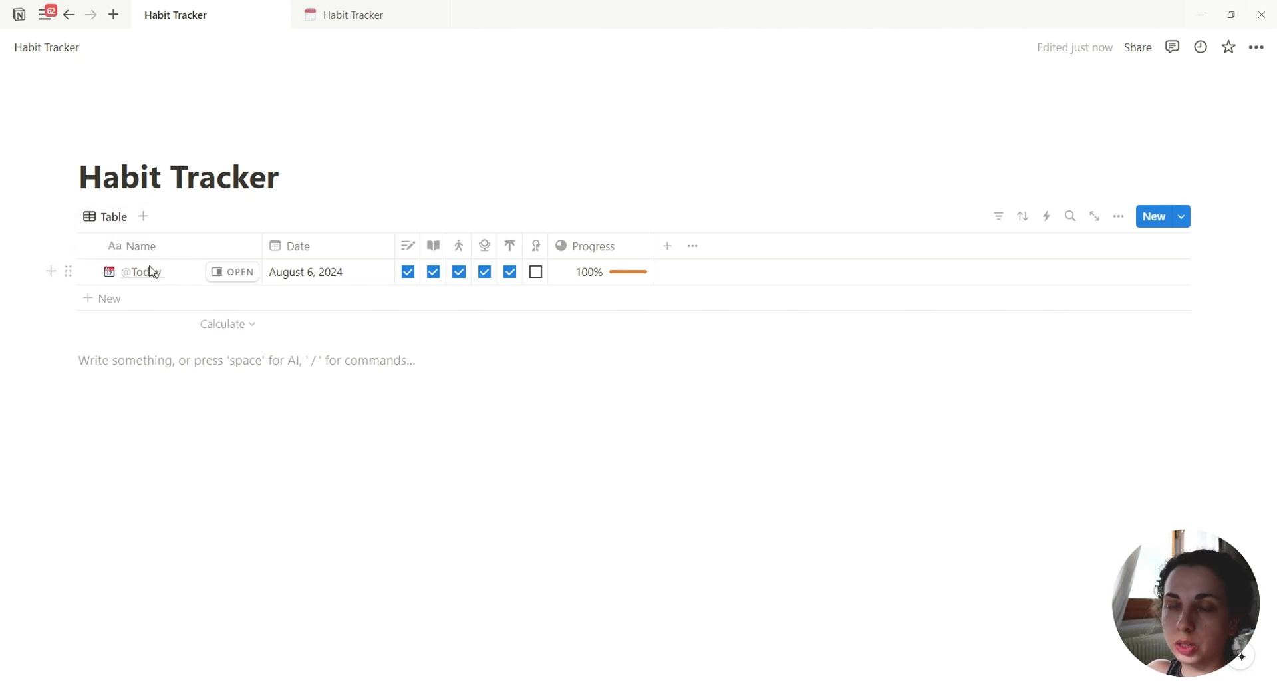
Rename the table view as All.
left_click(113, 219)
left_click(122, 250)
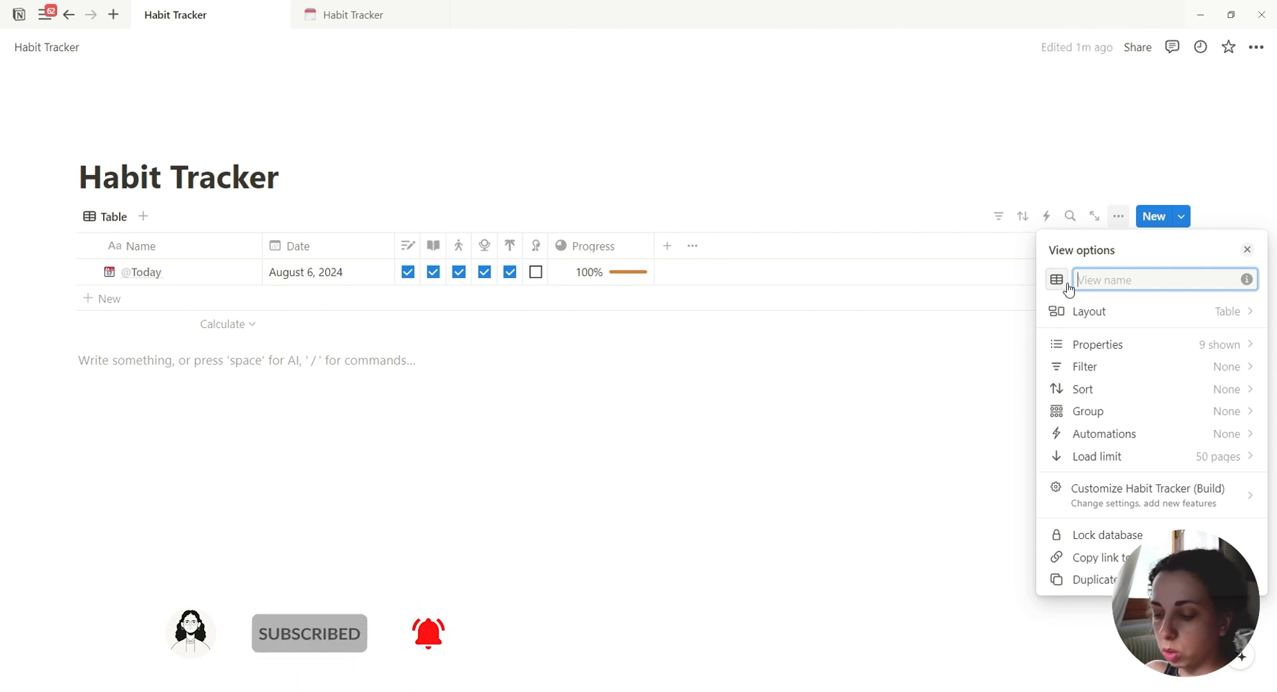
type("All")
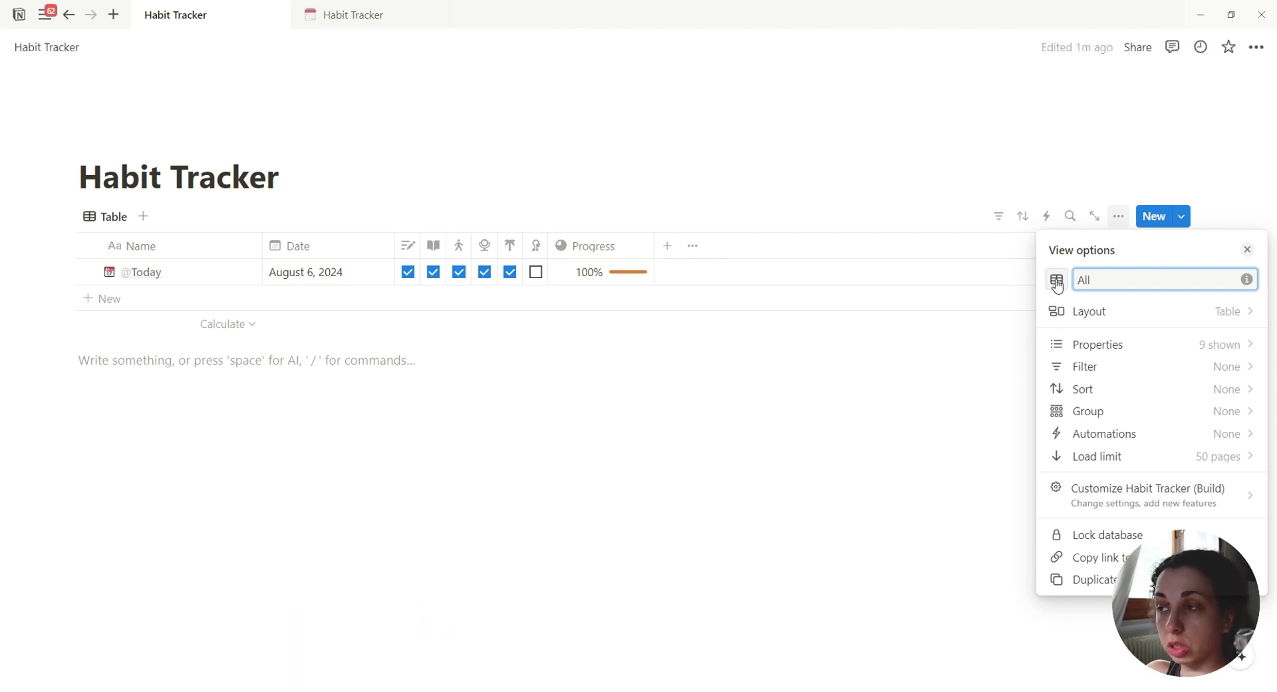
Search the icons for "data" and give the All view the database cylinder icon.
left_click(1057, 282)
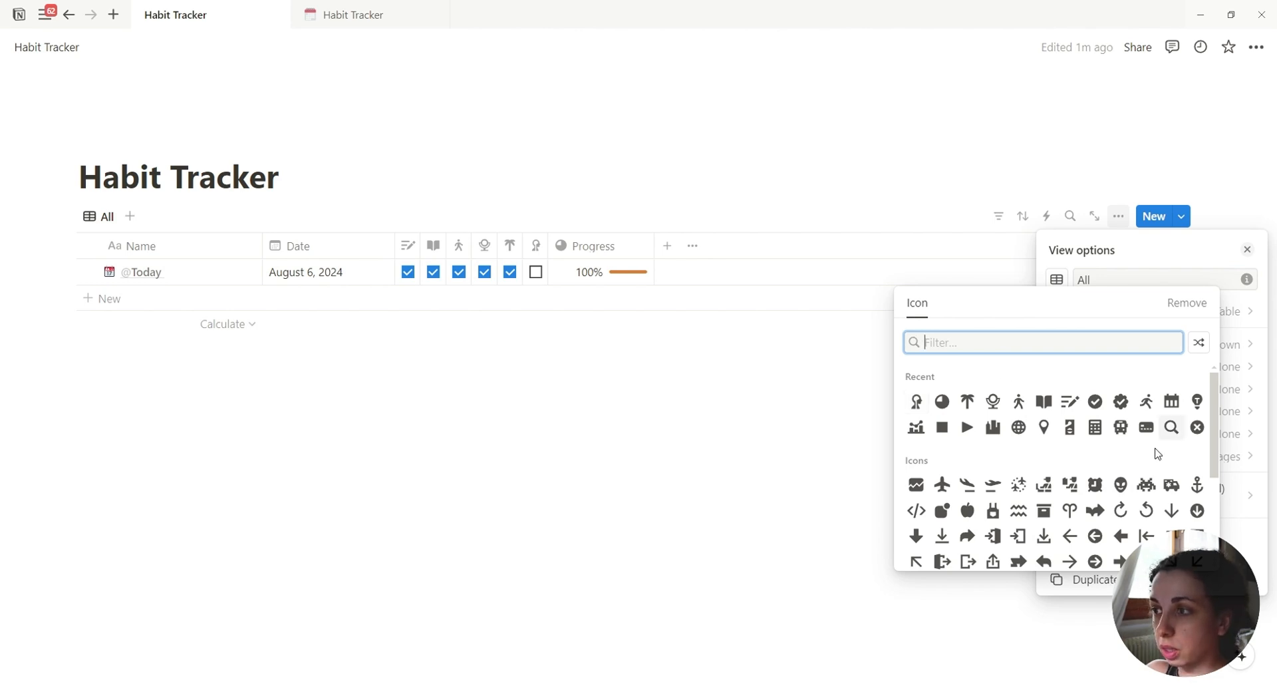
type("data")
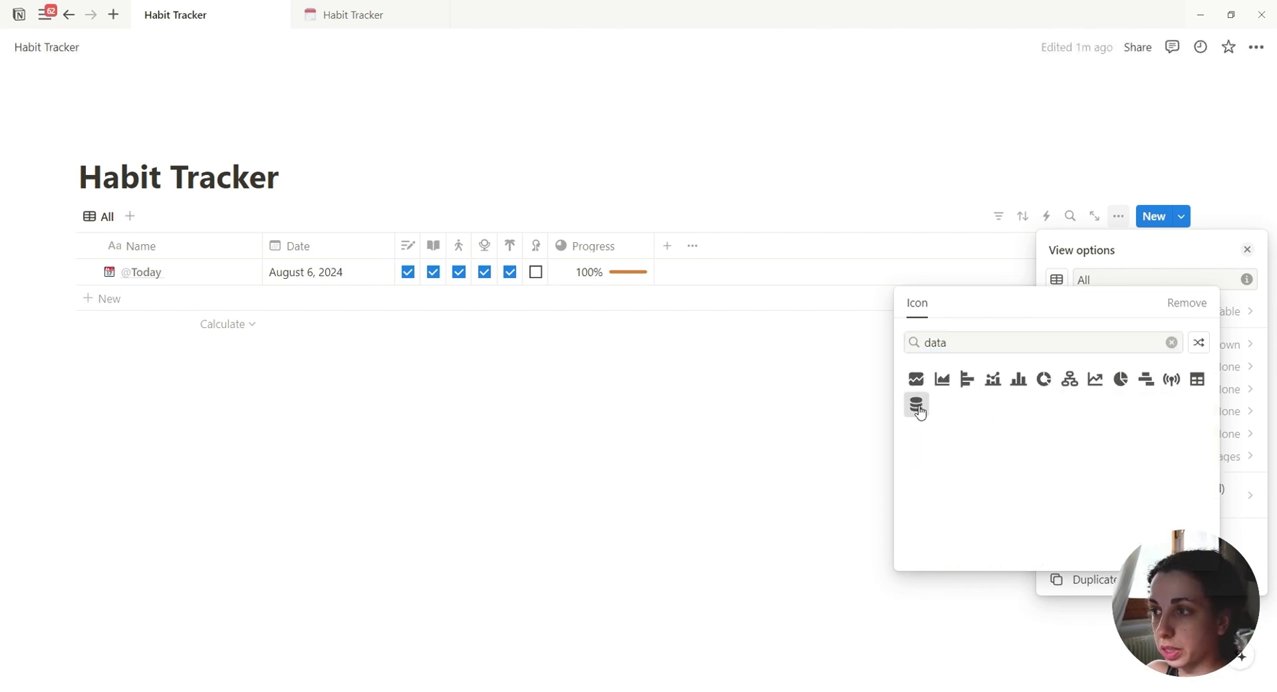
left_click(916, 407)
left_click(739, 451)
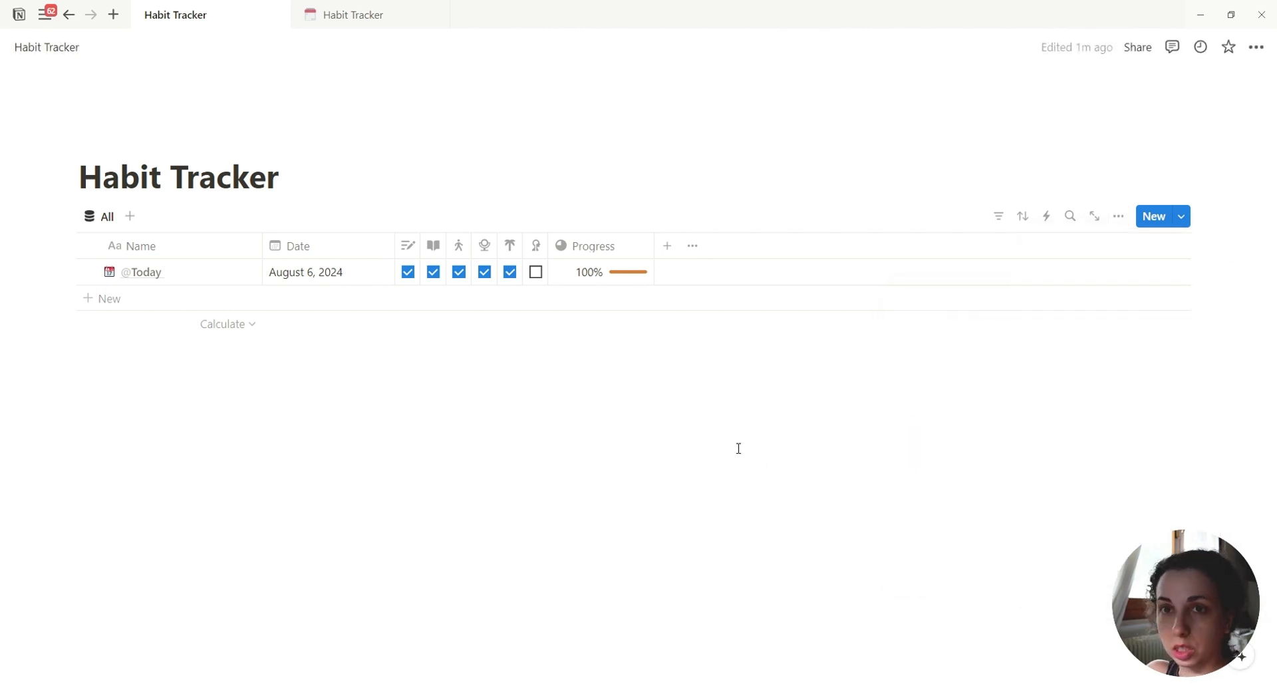
Duplicate the All view and change the copy to a Calendar layout shown as Week.
left_click(105, 217)
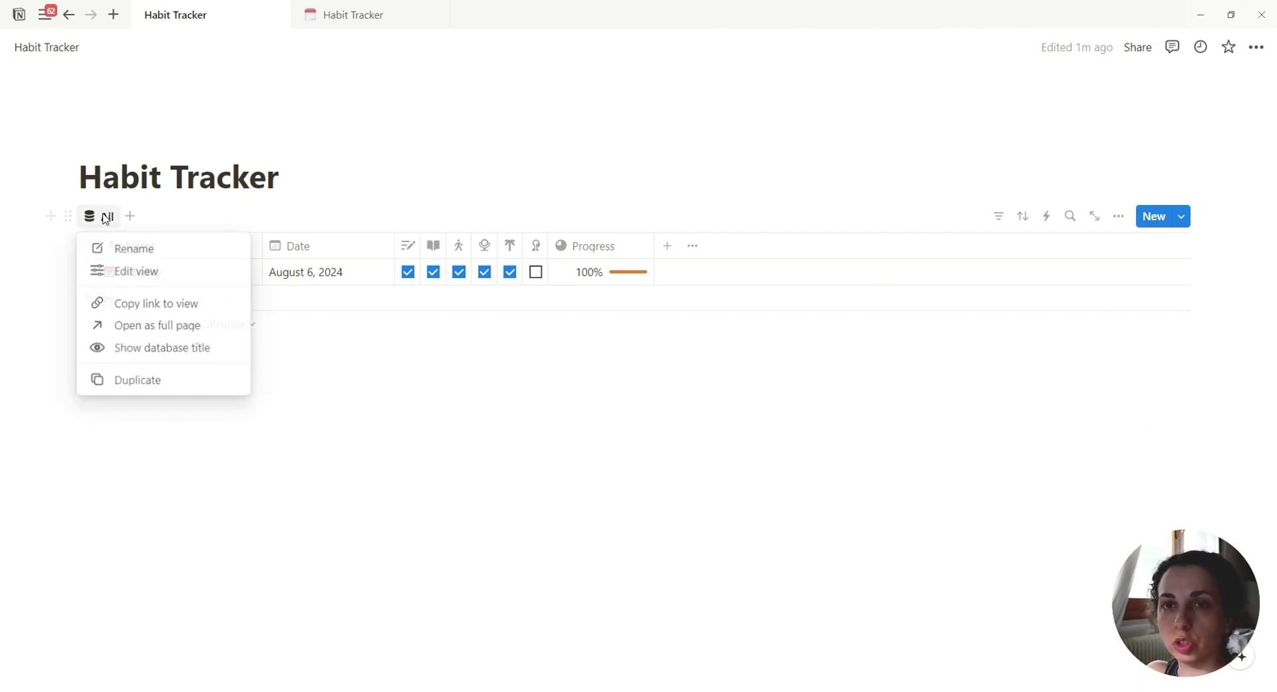
left_click(142, 379)
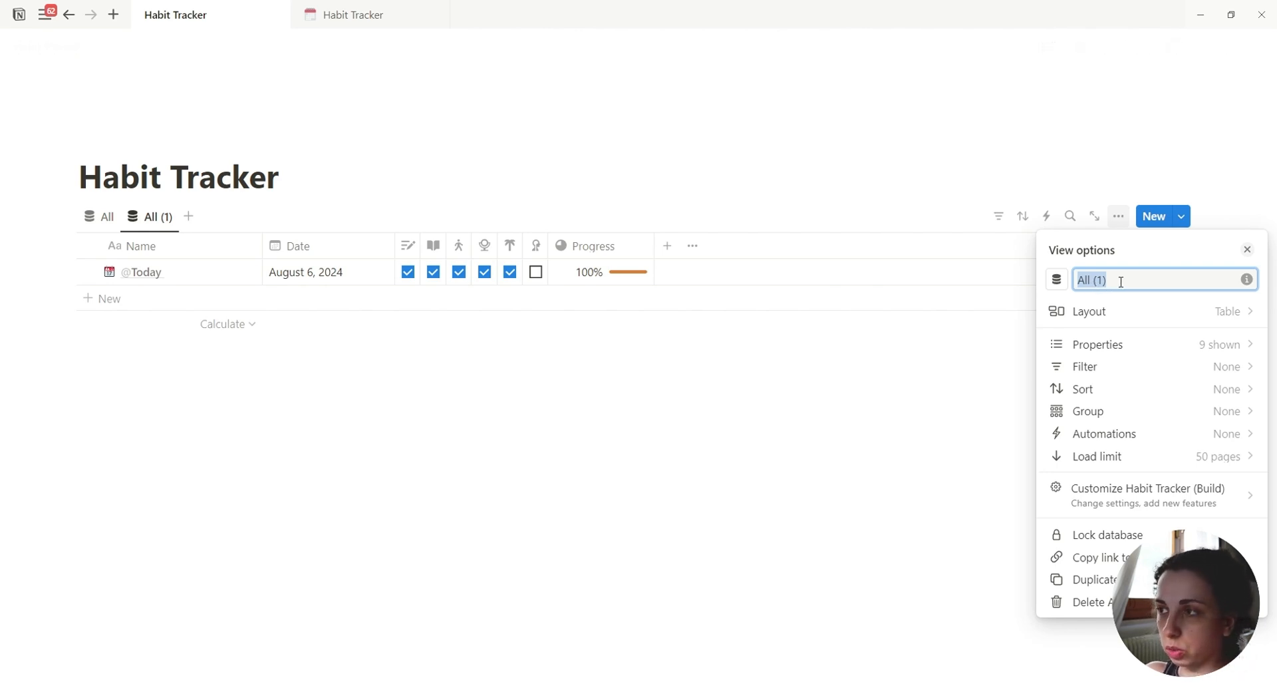
left_click(1121, 311)
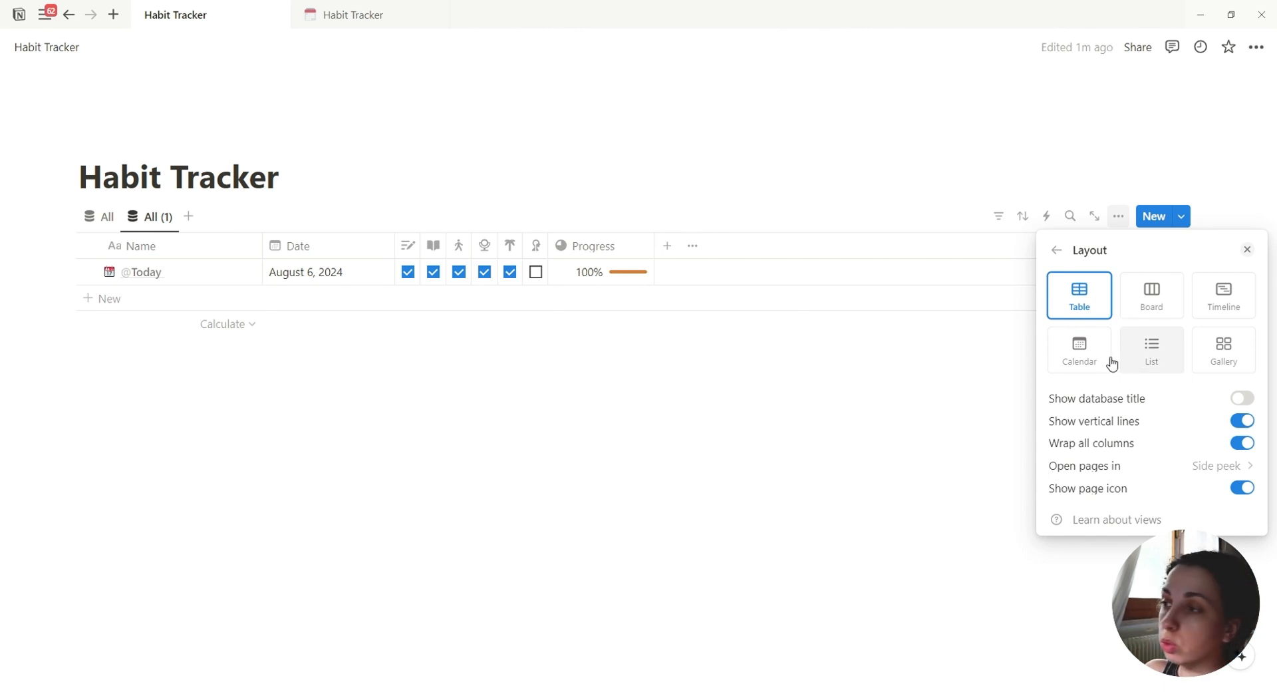
left_click(1086, 360)
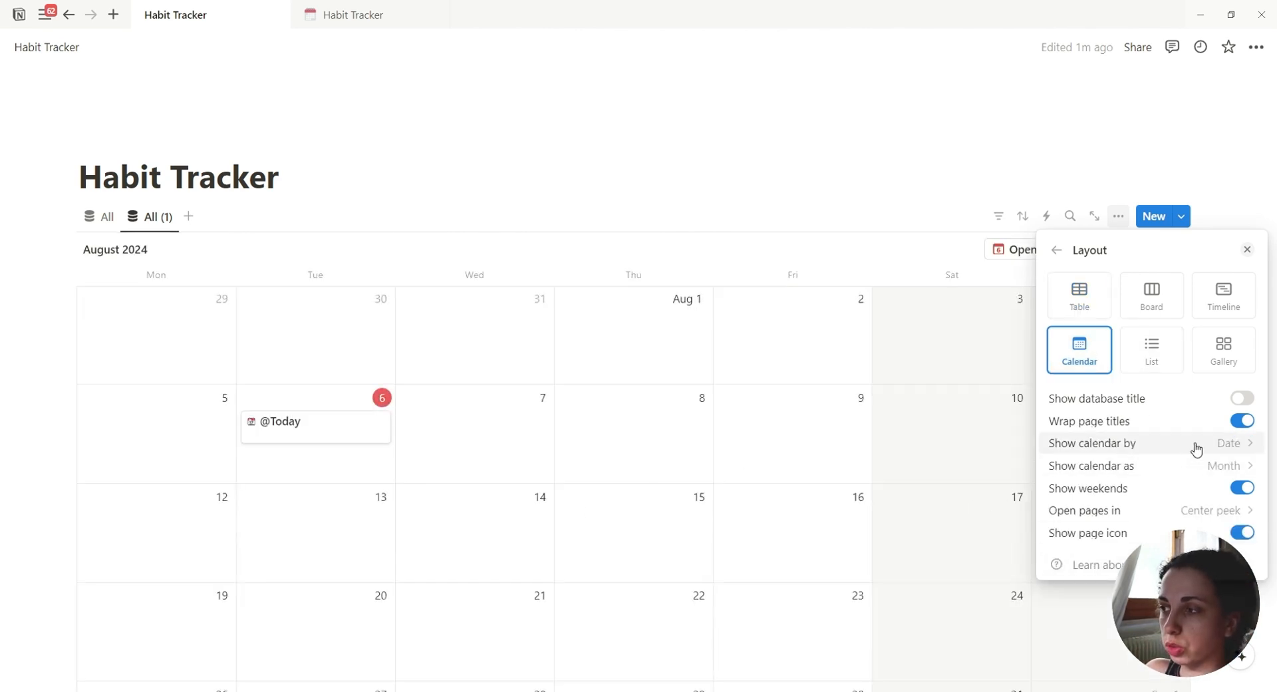
left_click(1089, 476)
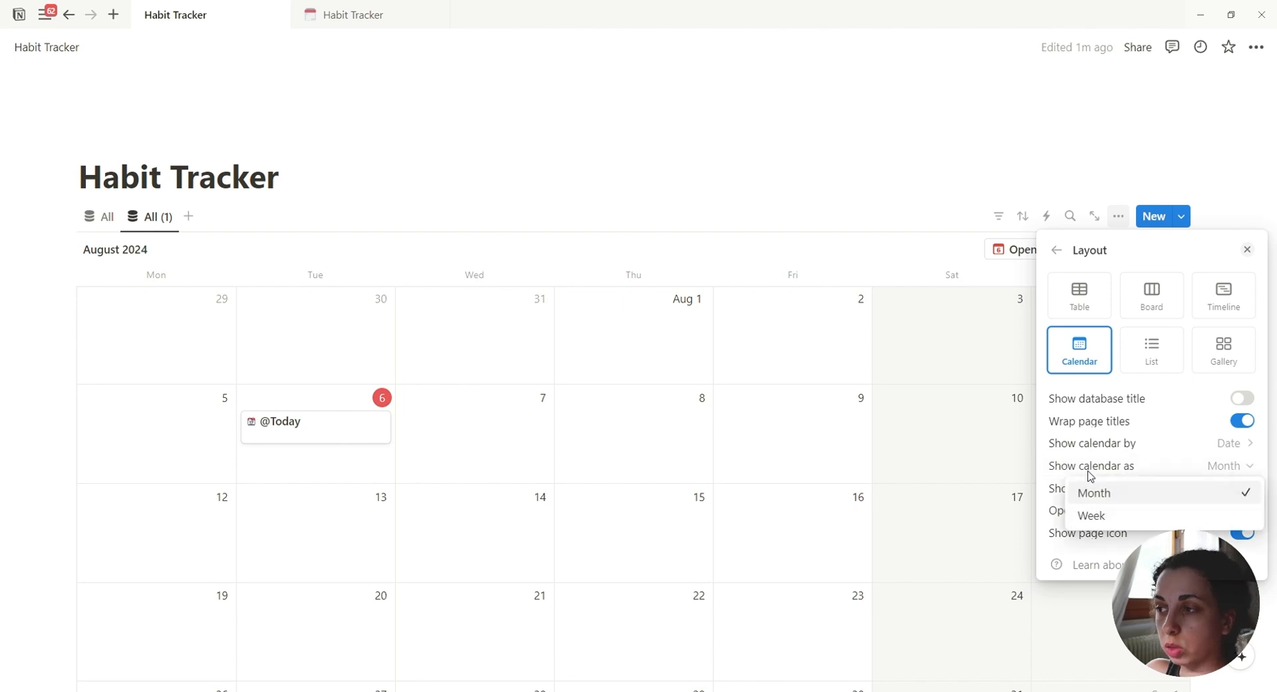
left_click(1098, 518)
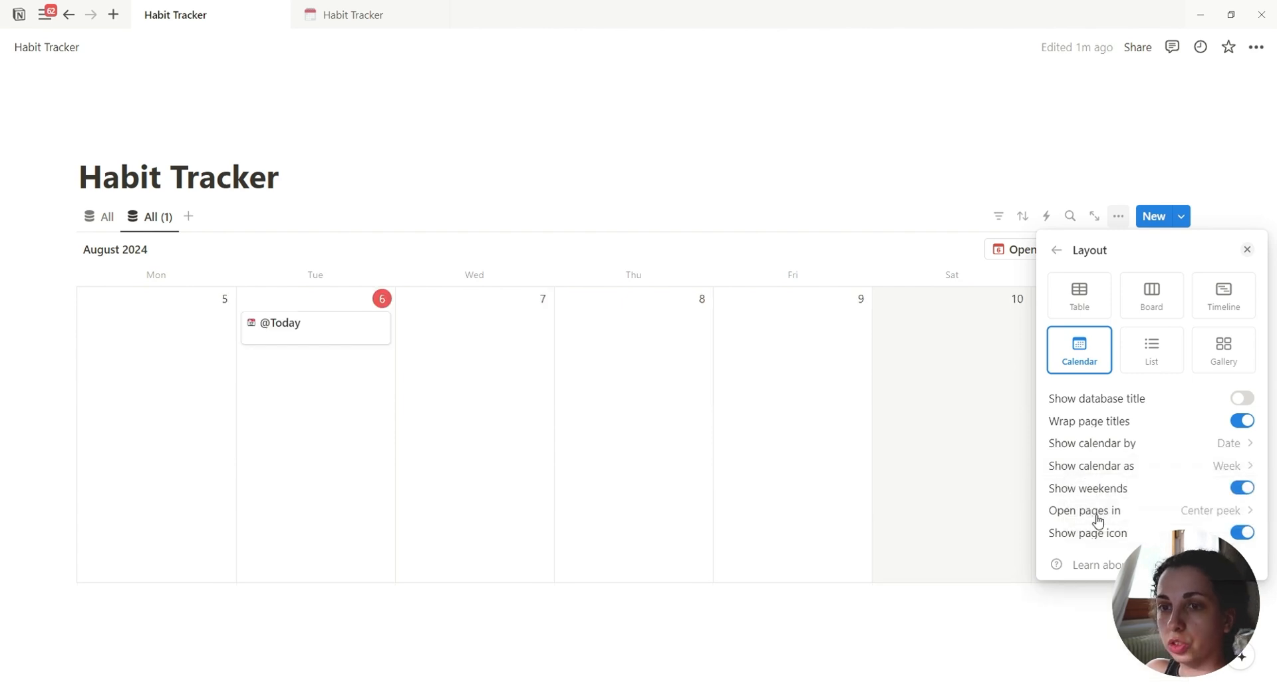
left_click(742, 253)
scroll(320, 277, "down", 1)
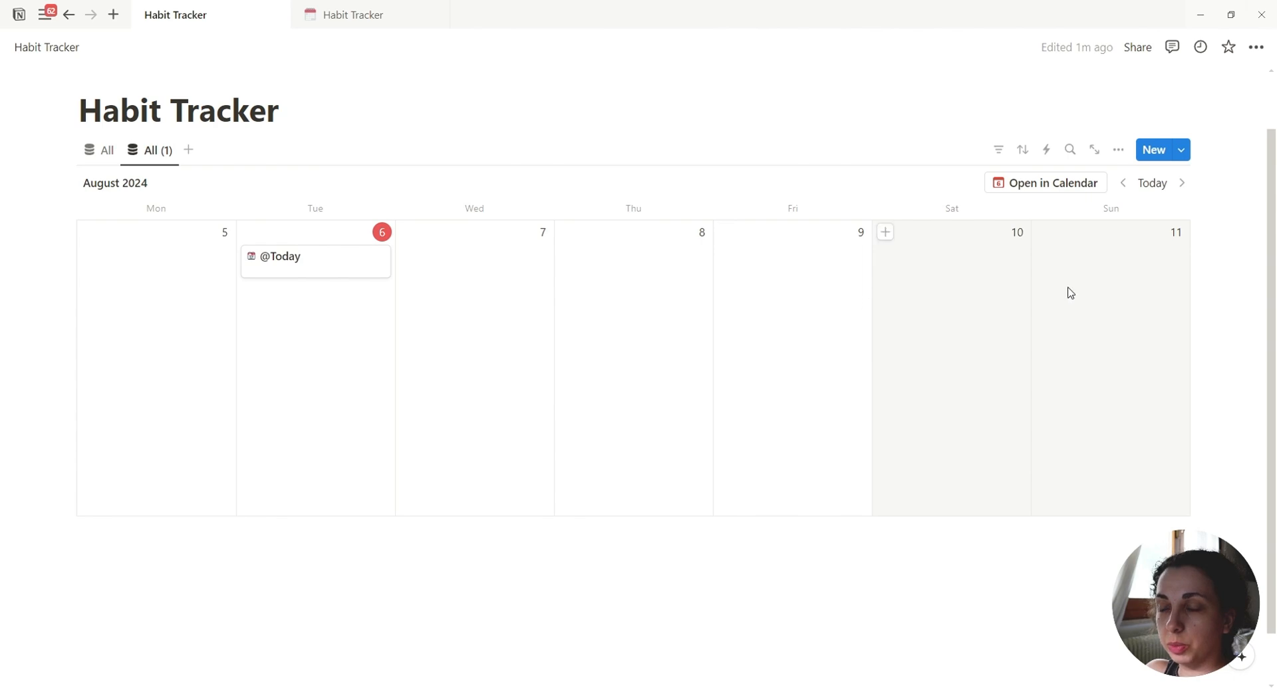
Show all properties except Total Habits on the calendar cards, ordered Date, Journal, Read, Skincare, Walking, Time in Nature, Meditation, Progress.
left_click(1117, 160)
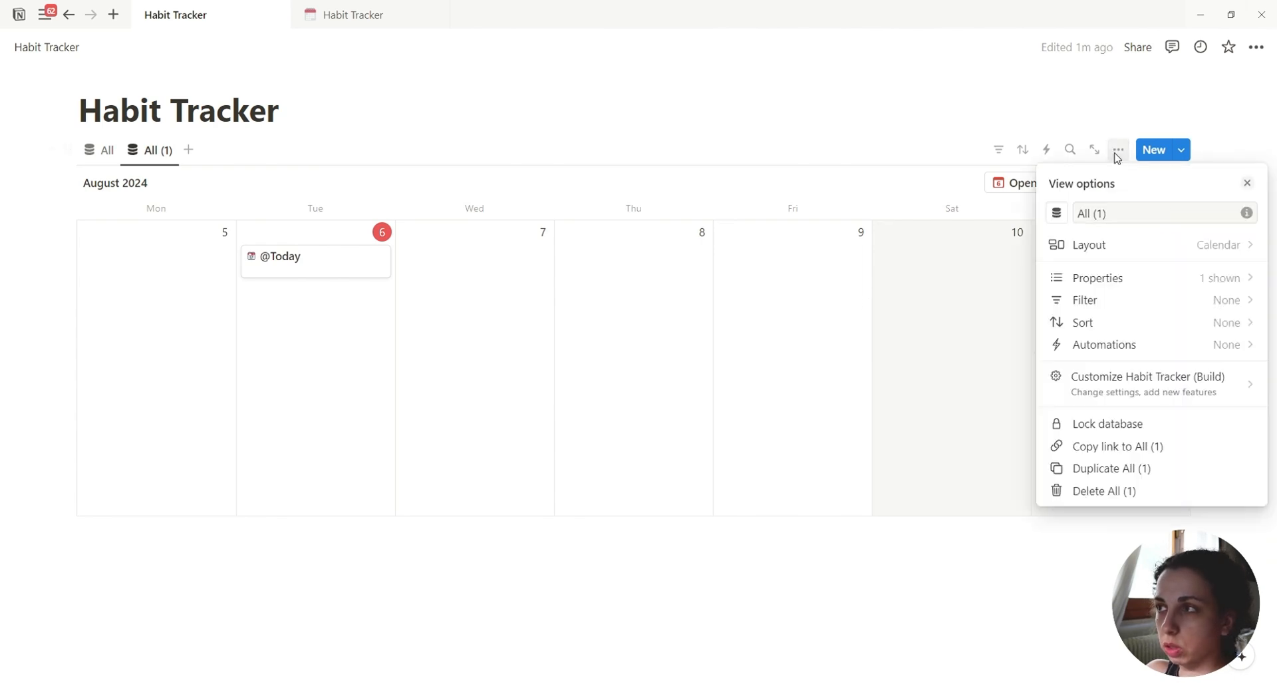
left_click(1197, 276)
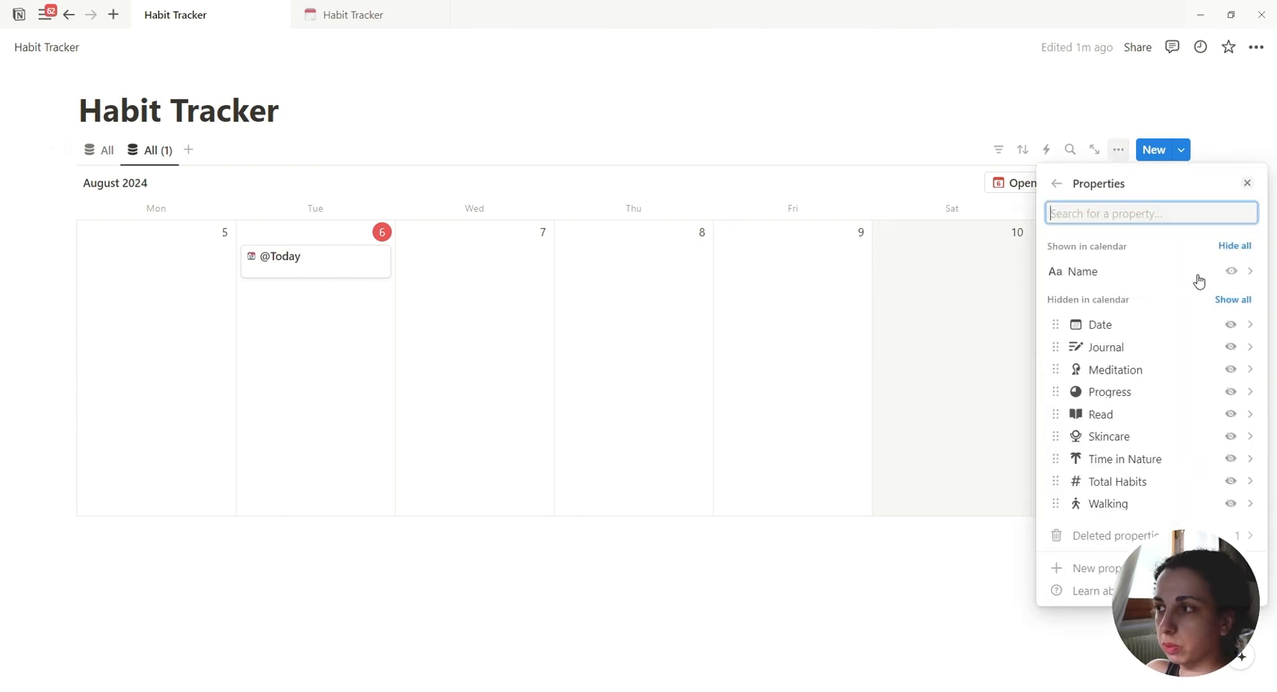
left_click(1233, 300)
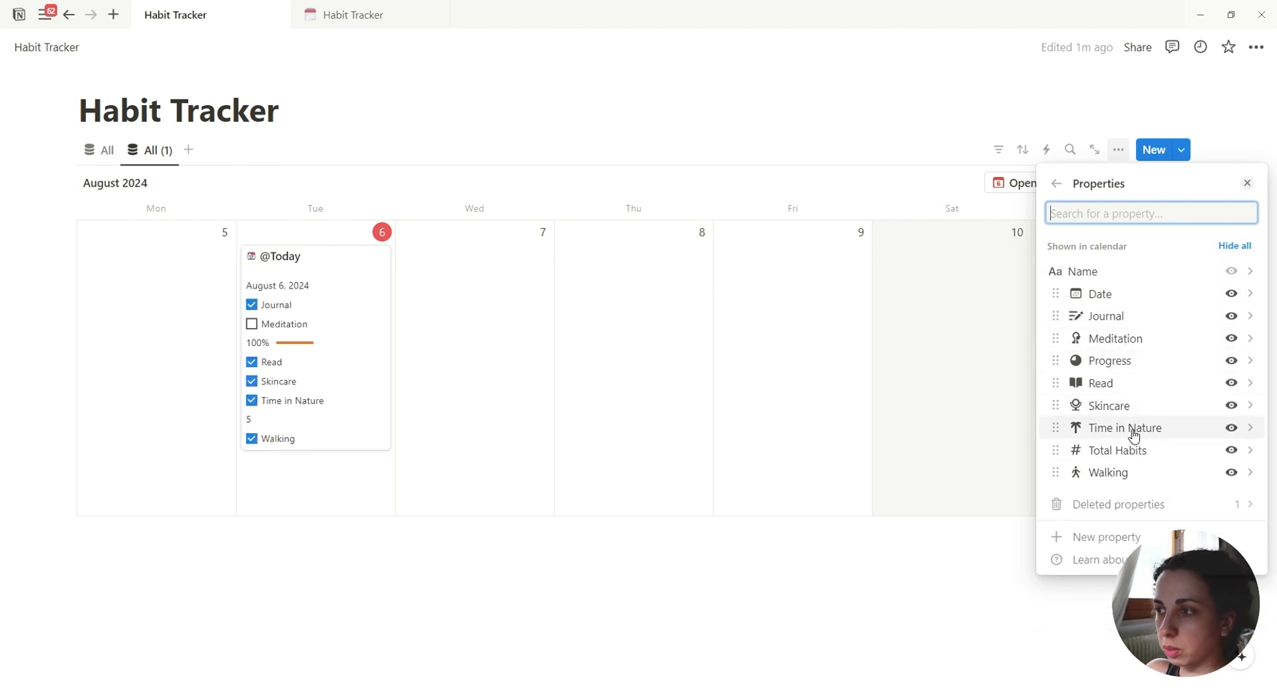
left_click_drag(1133, 451, 1046, 473)
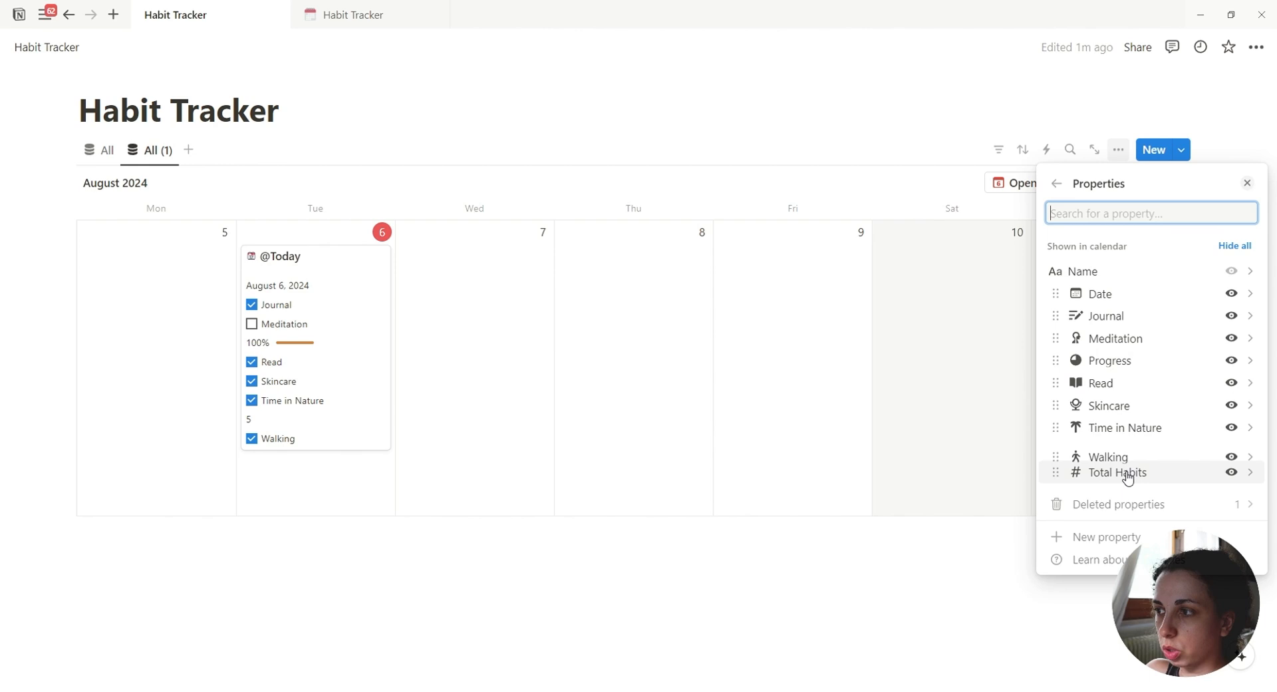
left_click(1232, 473)
left_click_drag(1131, 379, 1135, 449)
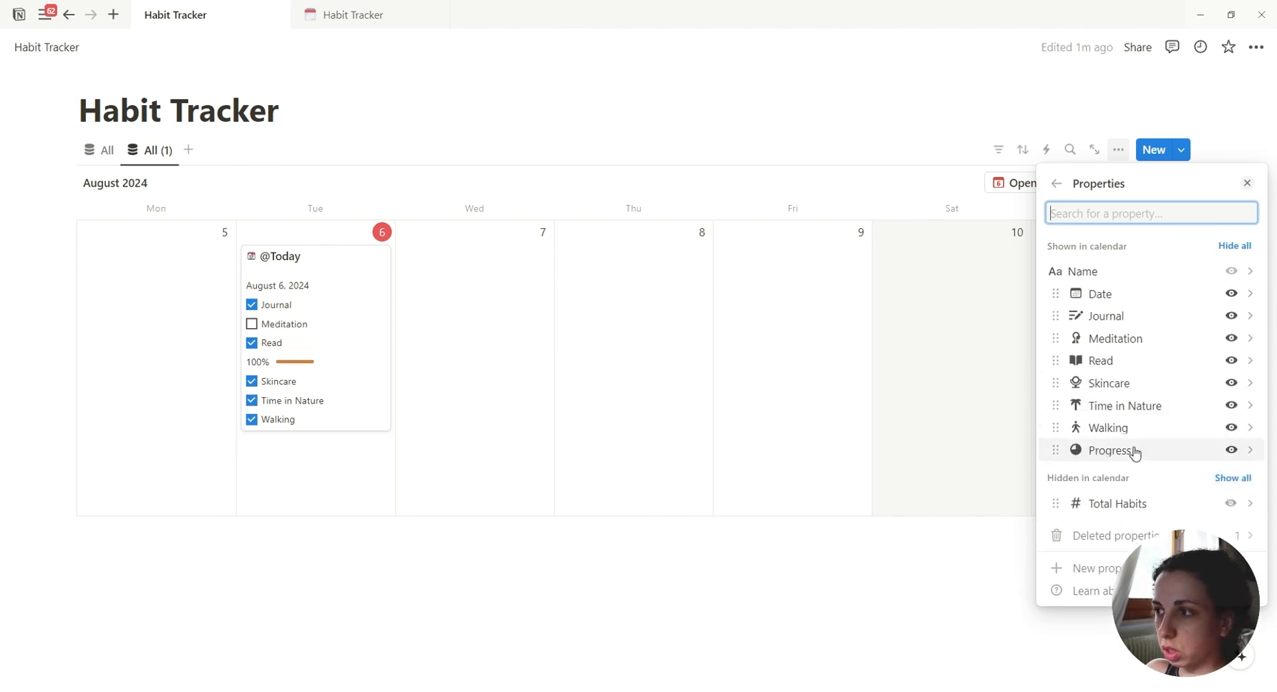
left_click_drag(1135, 344, 1140, 390)
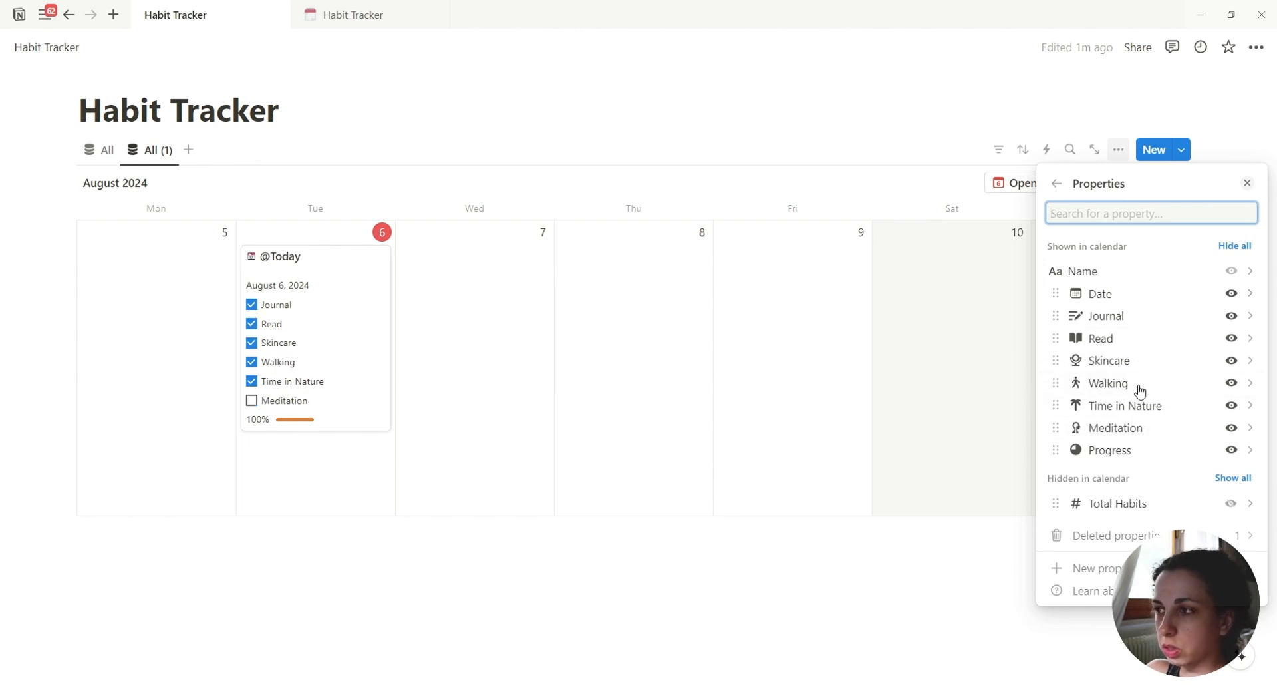
Remove the custom icon from the weekly calendar view and rename the view By Week.
left_click(150, 150)
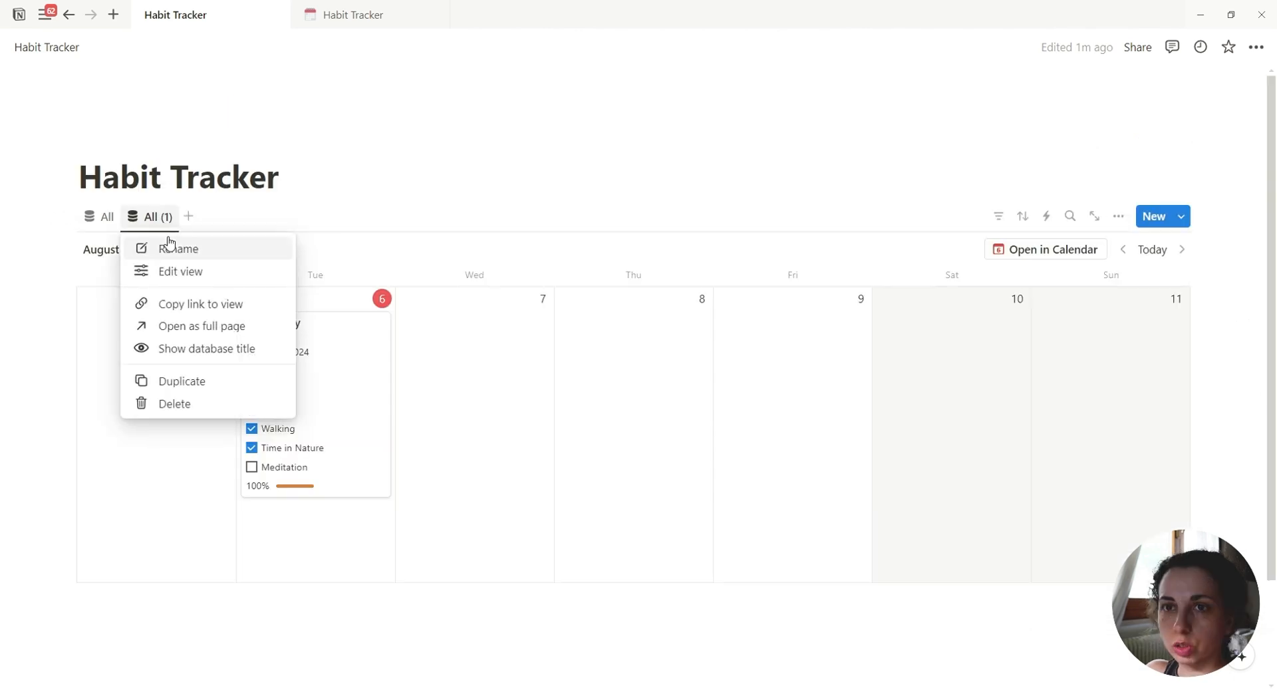
left_click(177, 270)
left_click(1061, 287)
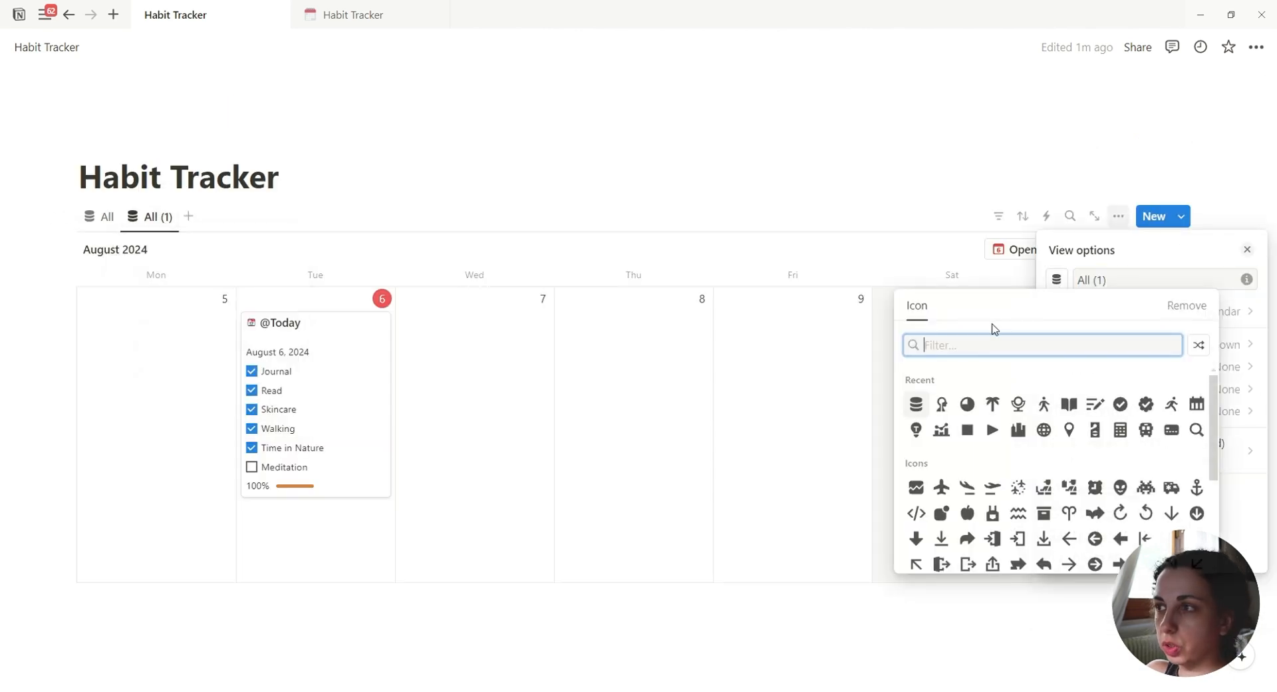
left_click(1188, 309)
triple_click(1112, 283)
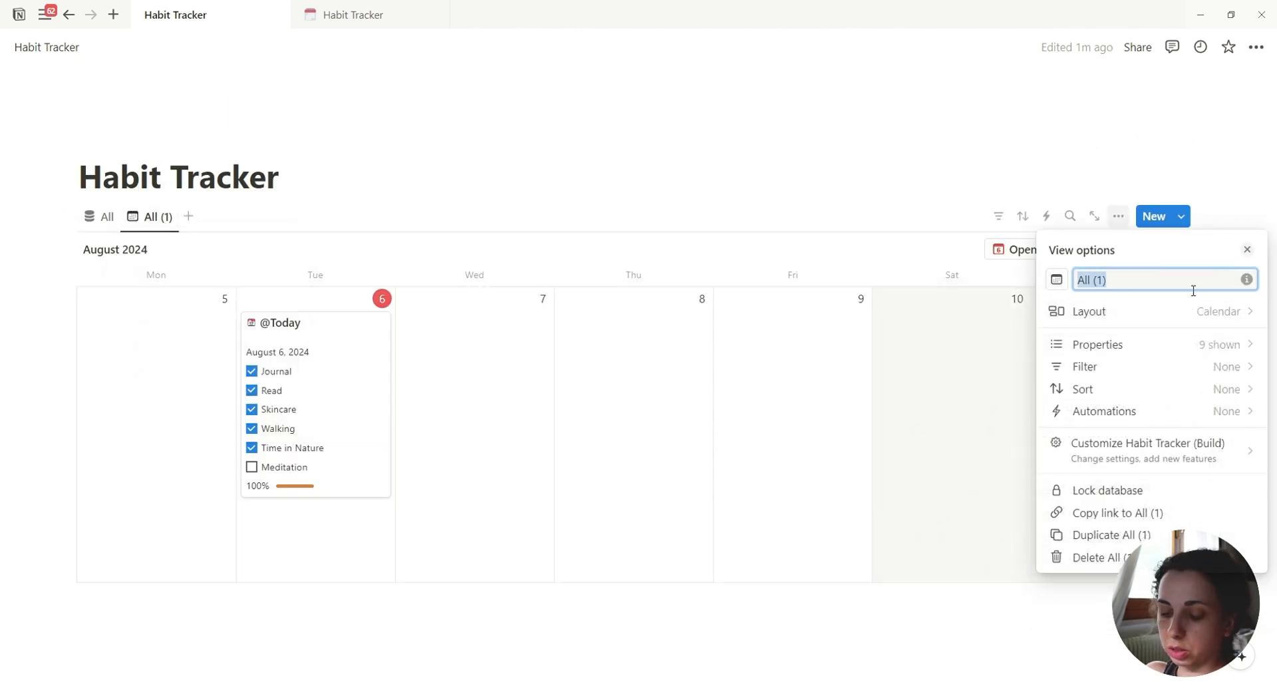
type("By Week")
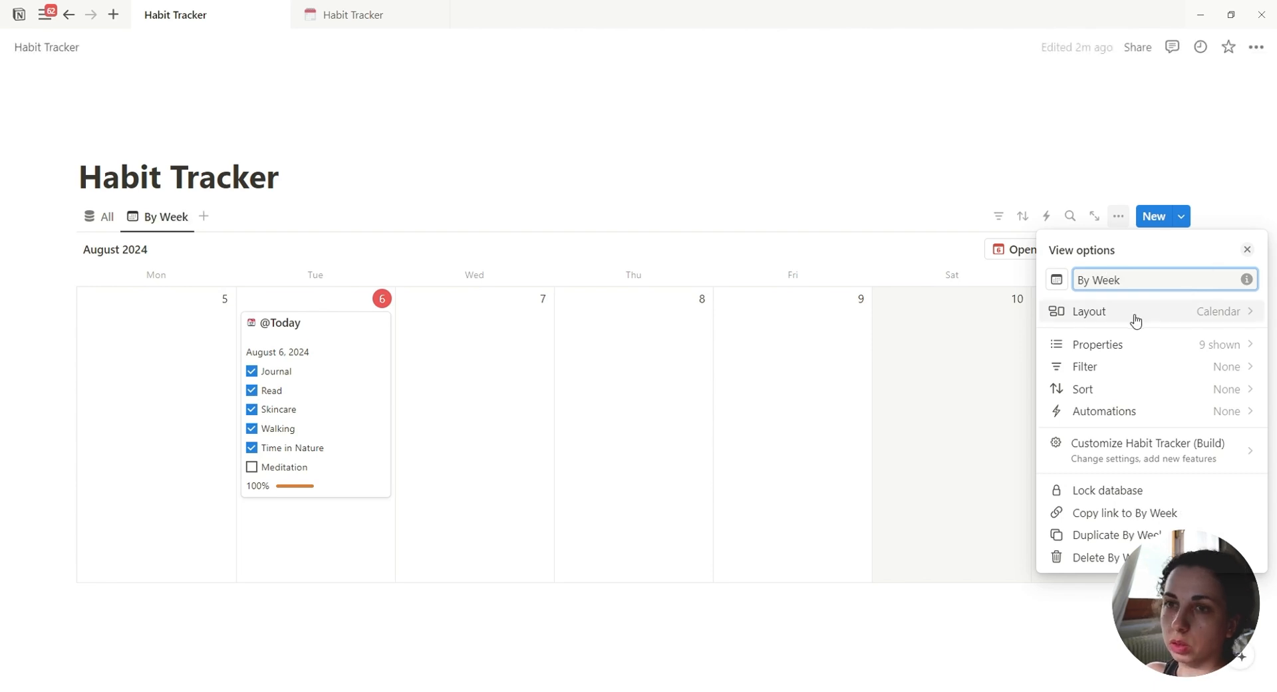
left_click(180, 223)
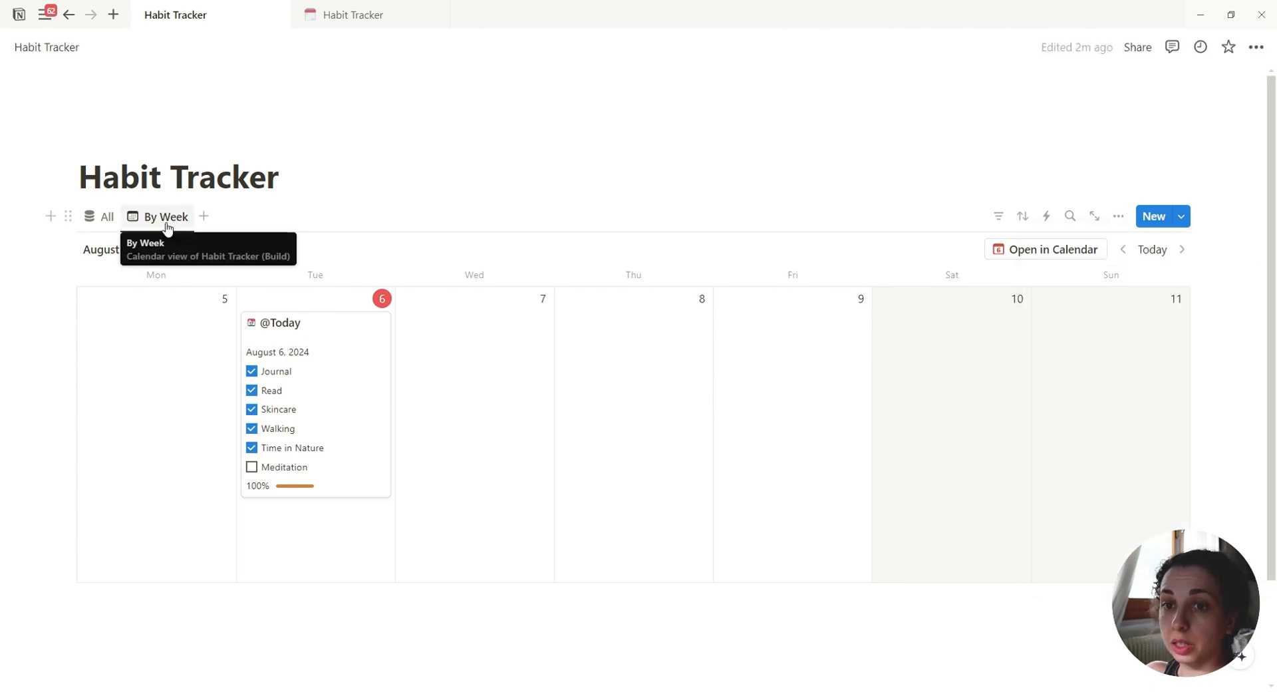
Duplicate the By Week view, rename the copy Monthly and open its Show calendar as options.
left_click(172, 222)
left_click(184, 377)
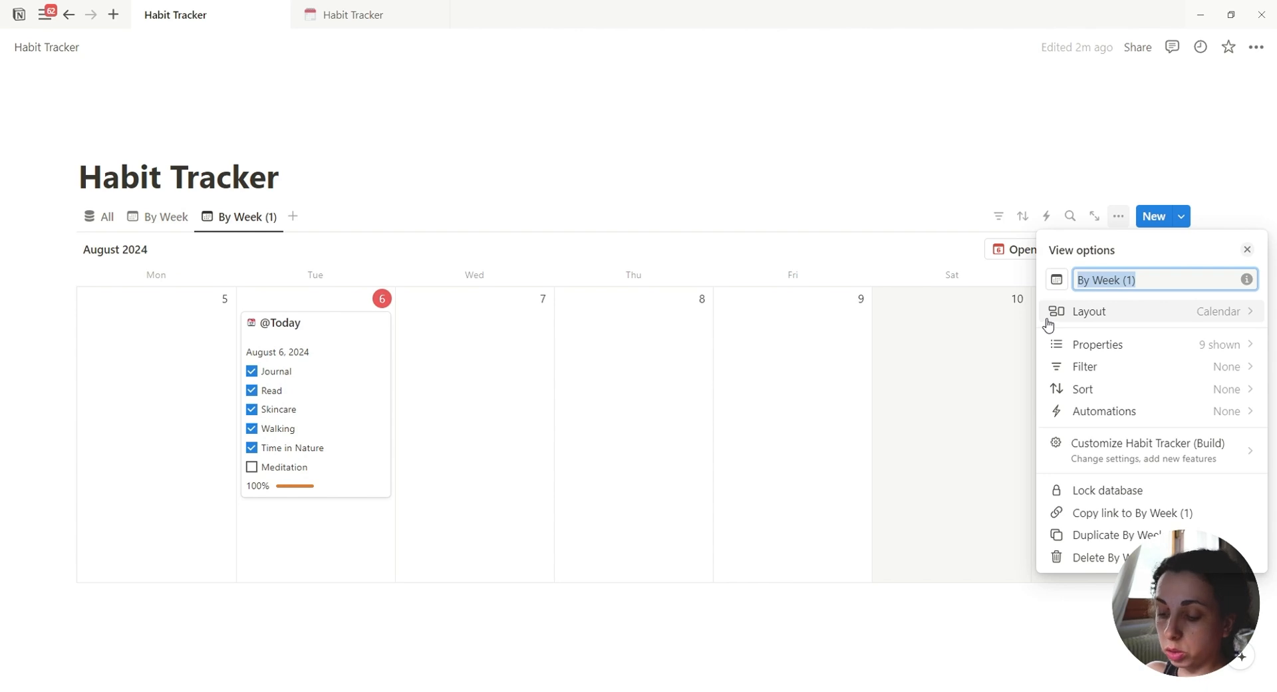
type("MOnthl")
left_click(1090, 282)
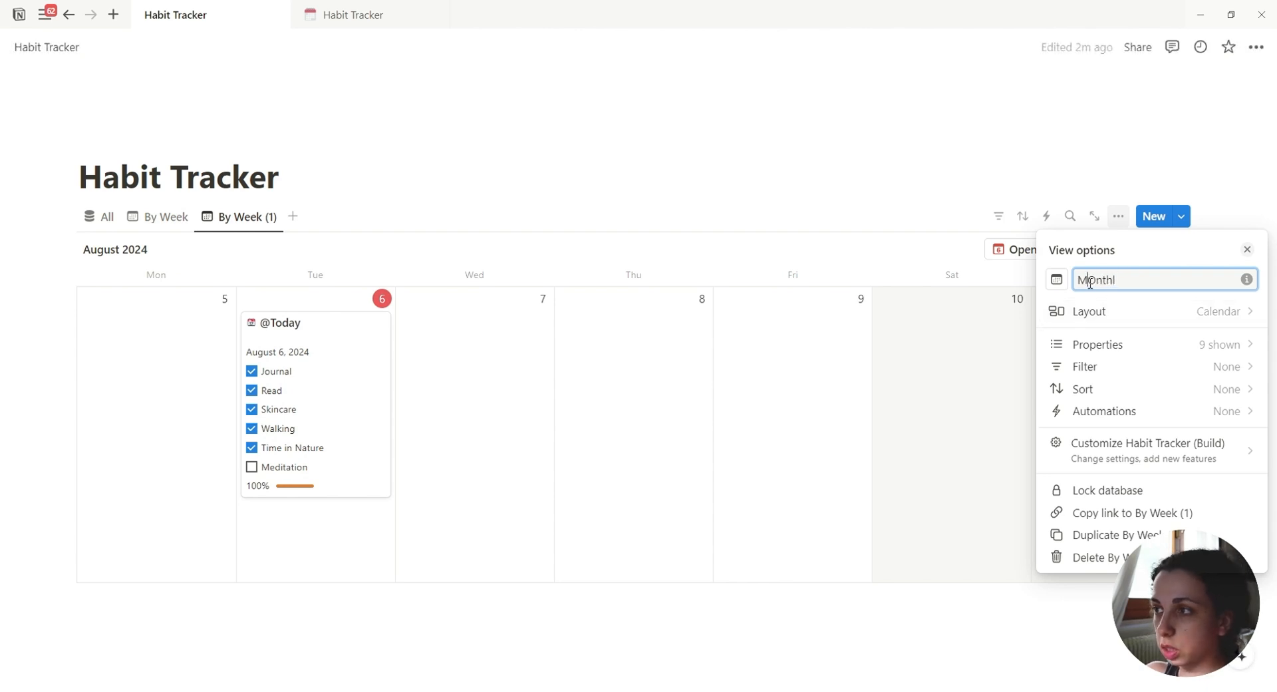
key("Delete")
key("Delete")
key("Delete")
key("Delete")
key("Delete")
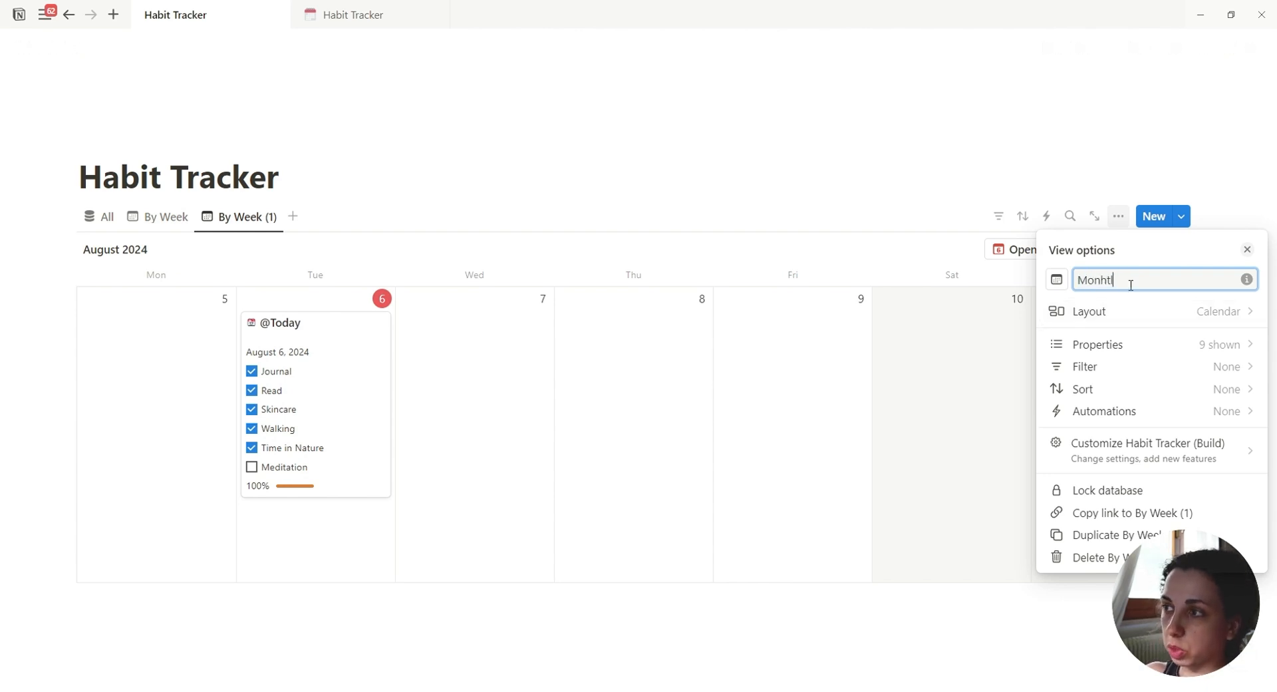
type("onthly")
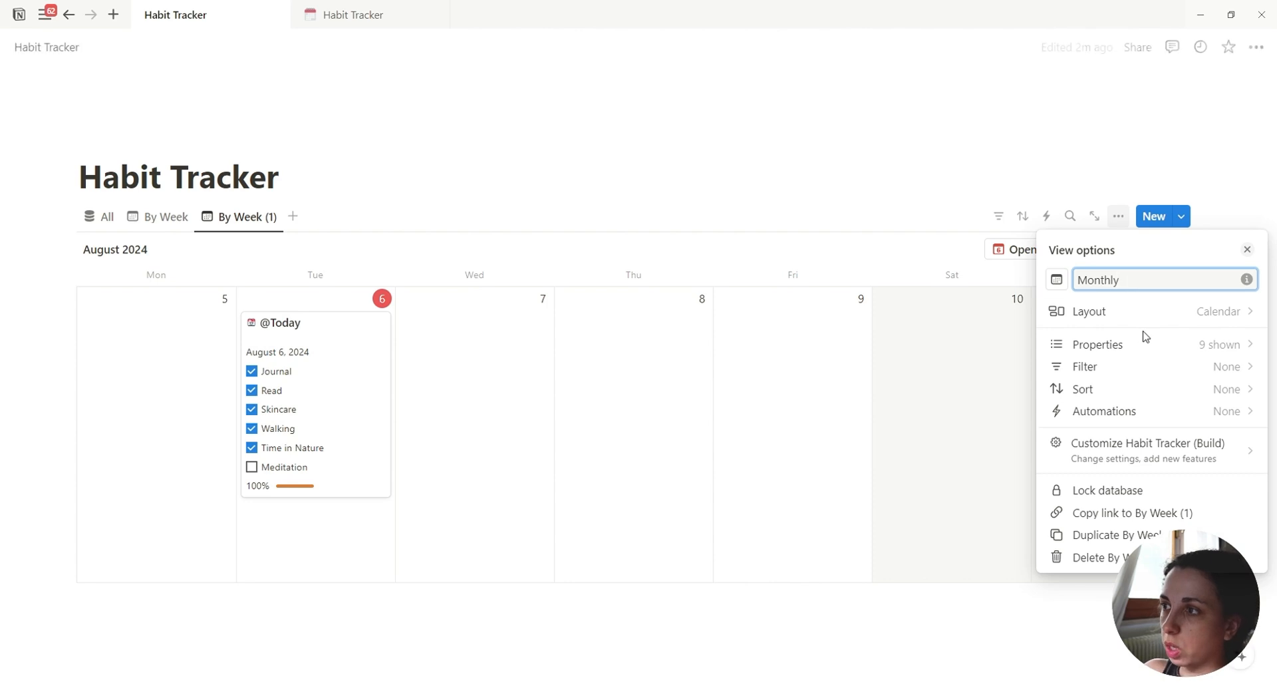
left_click(1147, 312)
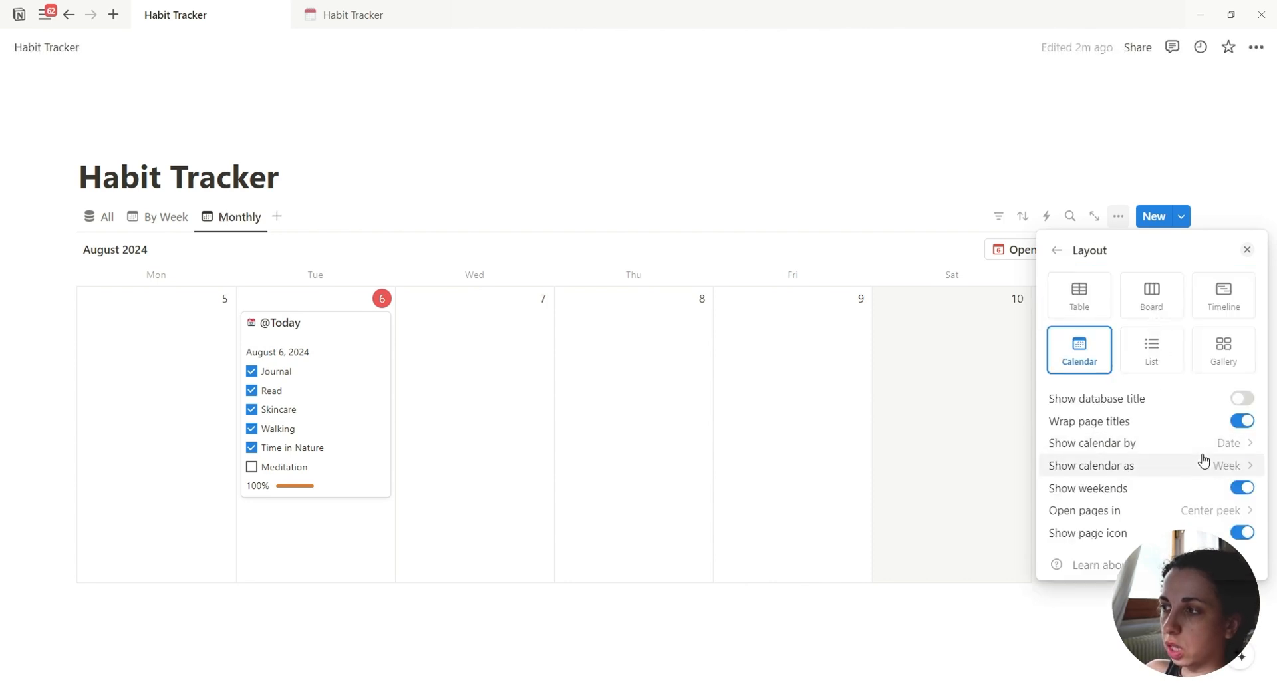
left_click(1204, 465)
Duplicate the By Week view again and change the copy's layout to Gallery.
left_click(156, 220)
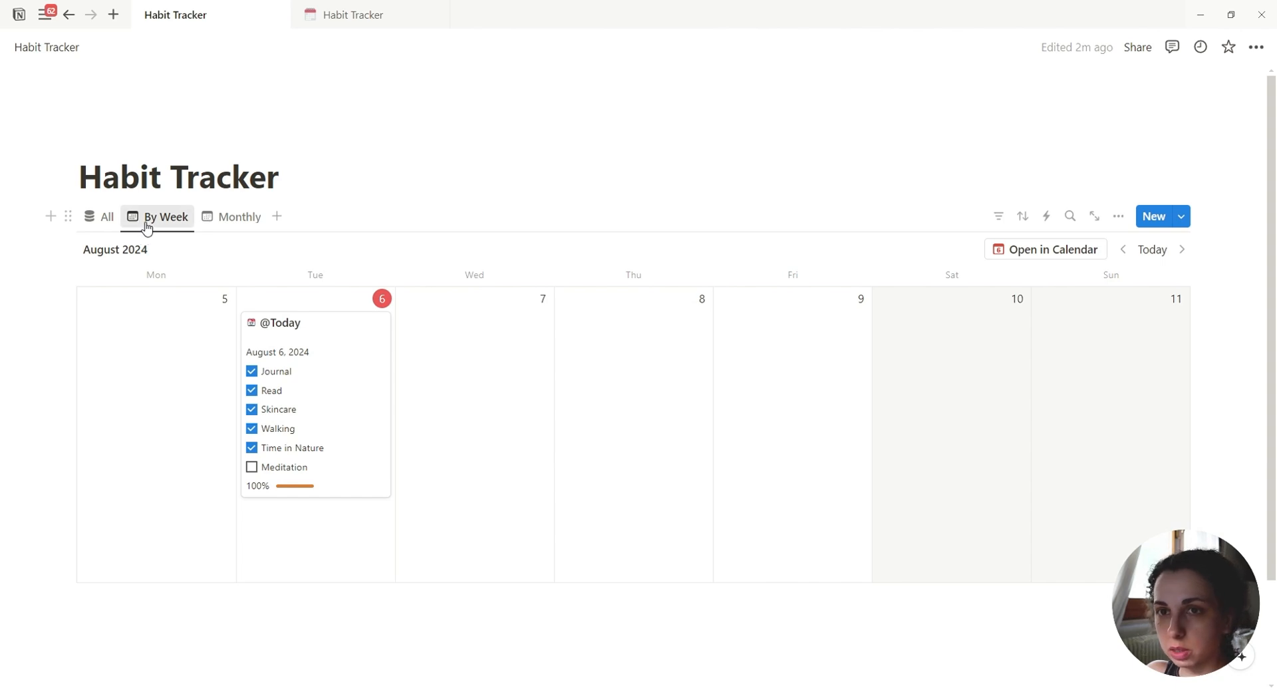
left_click(145, 228)
left_click(187, 381)
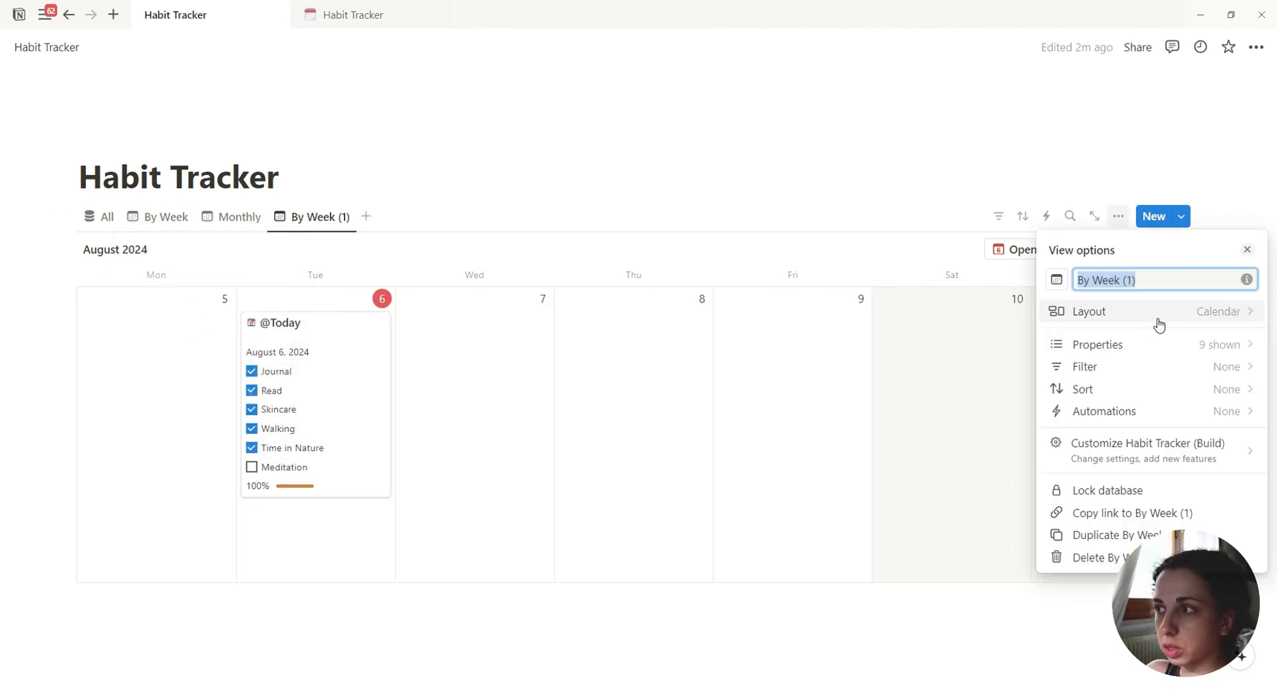
left_click(1076, 314)
left_click(1217, 363)
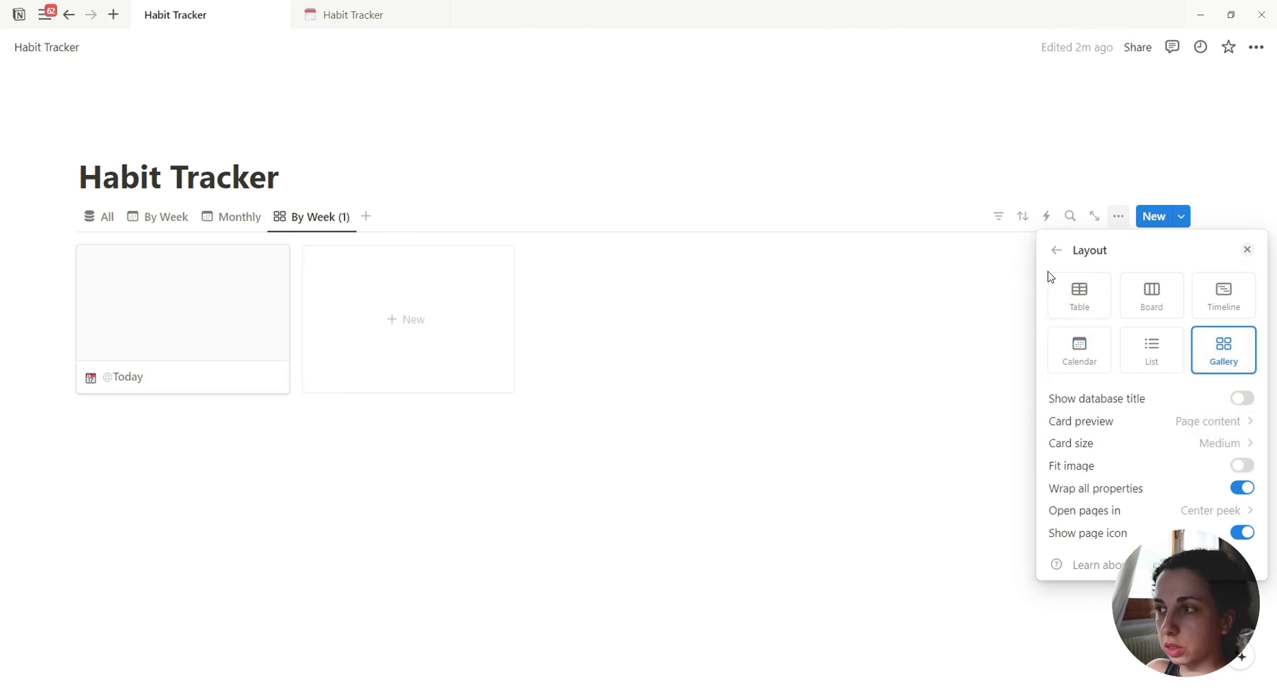
left_click(1055, 251)
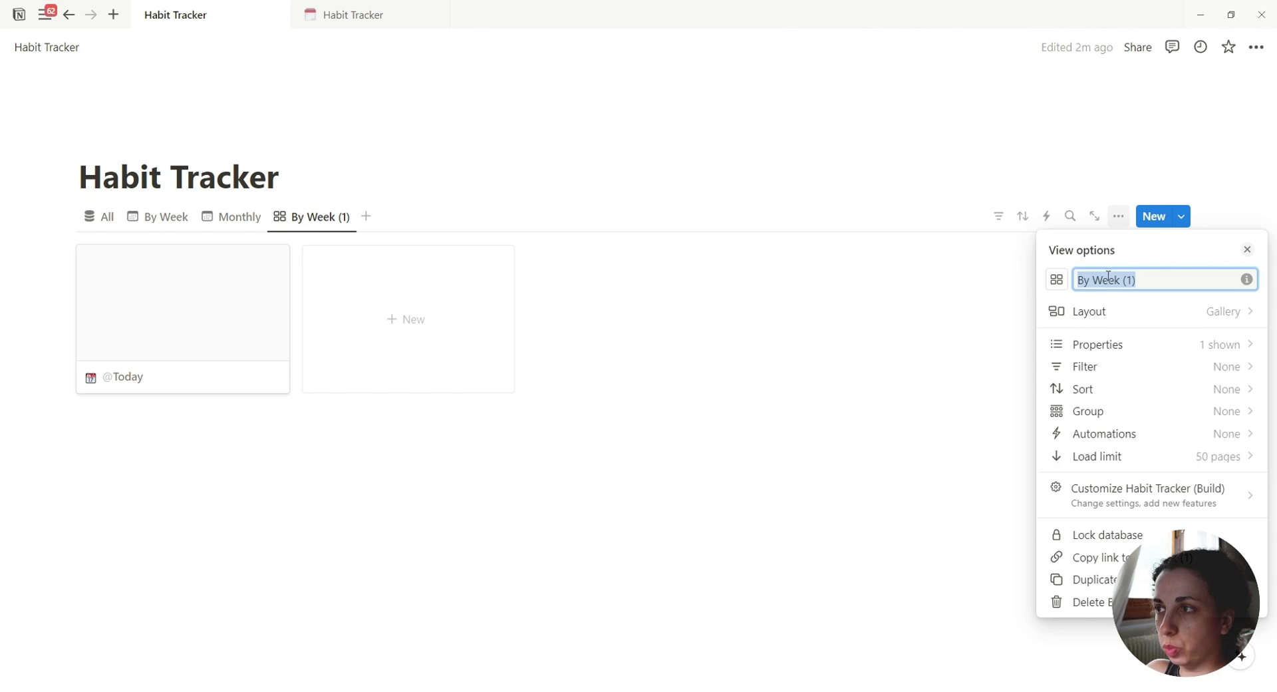
Consult the By Date view in the other Habit Tracker tab and show all properties except Total Habits on the new gallery's cards.
left_click(367, 17)
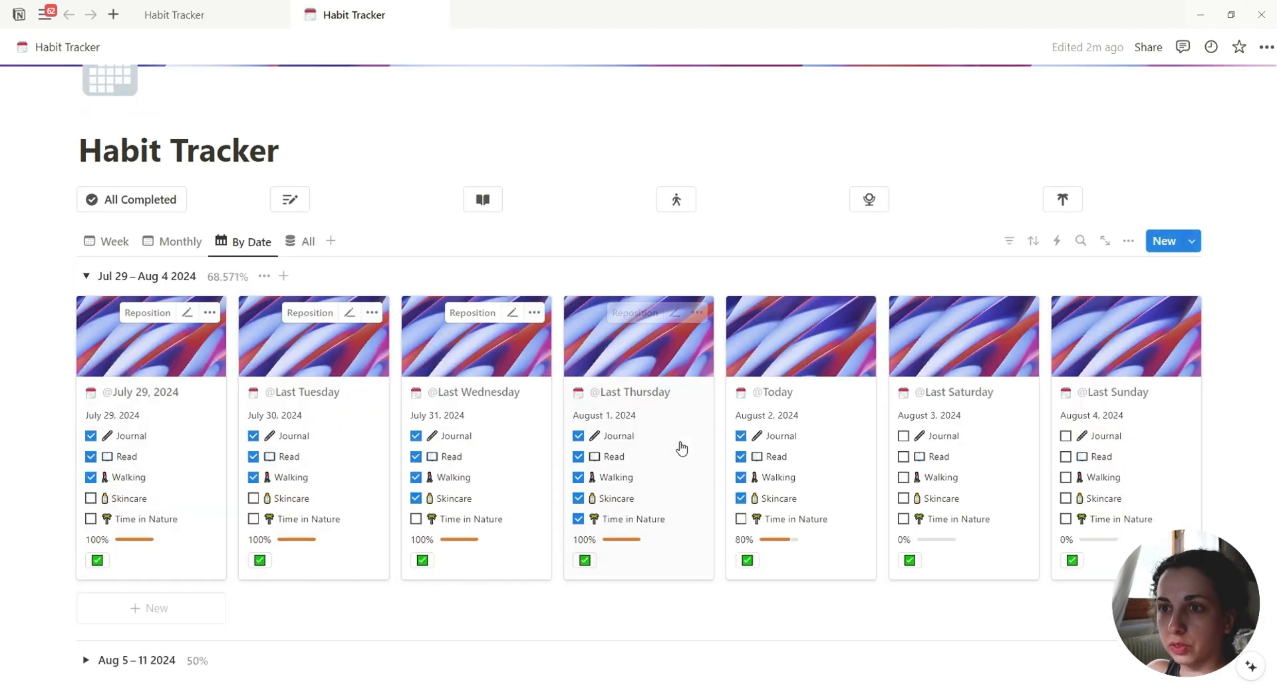
left_click(186, 16)
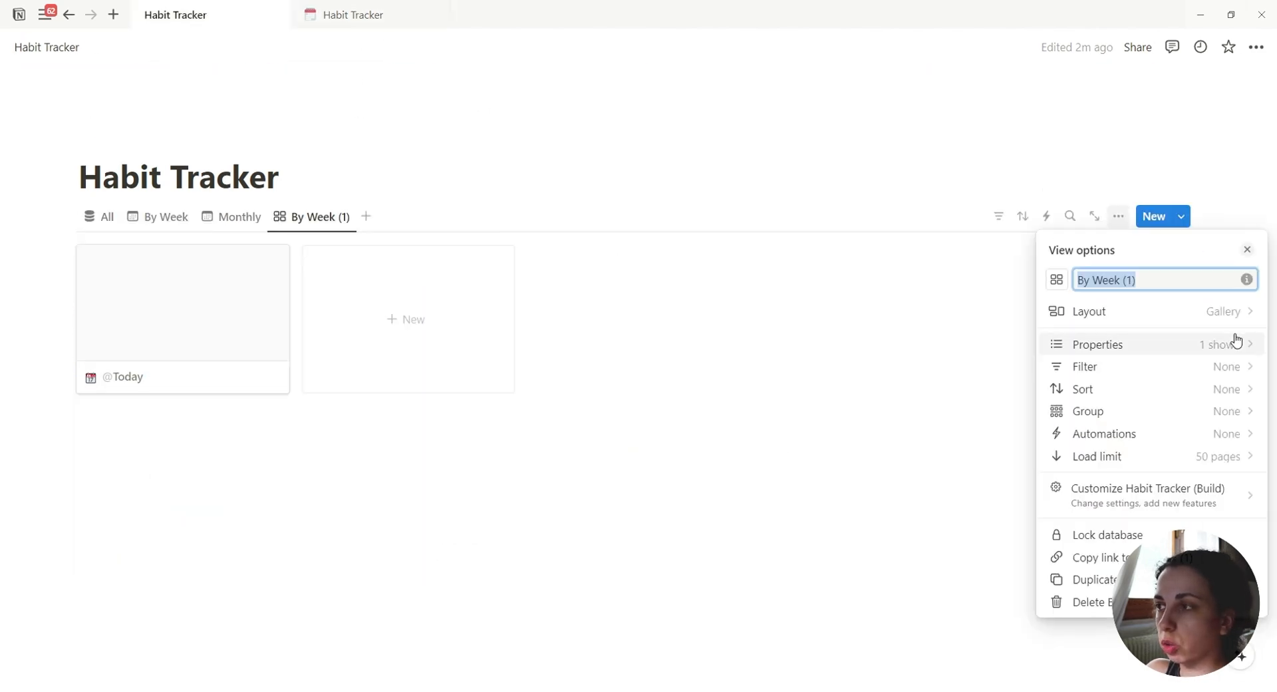
left_click(1124, 346)
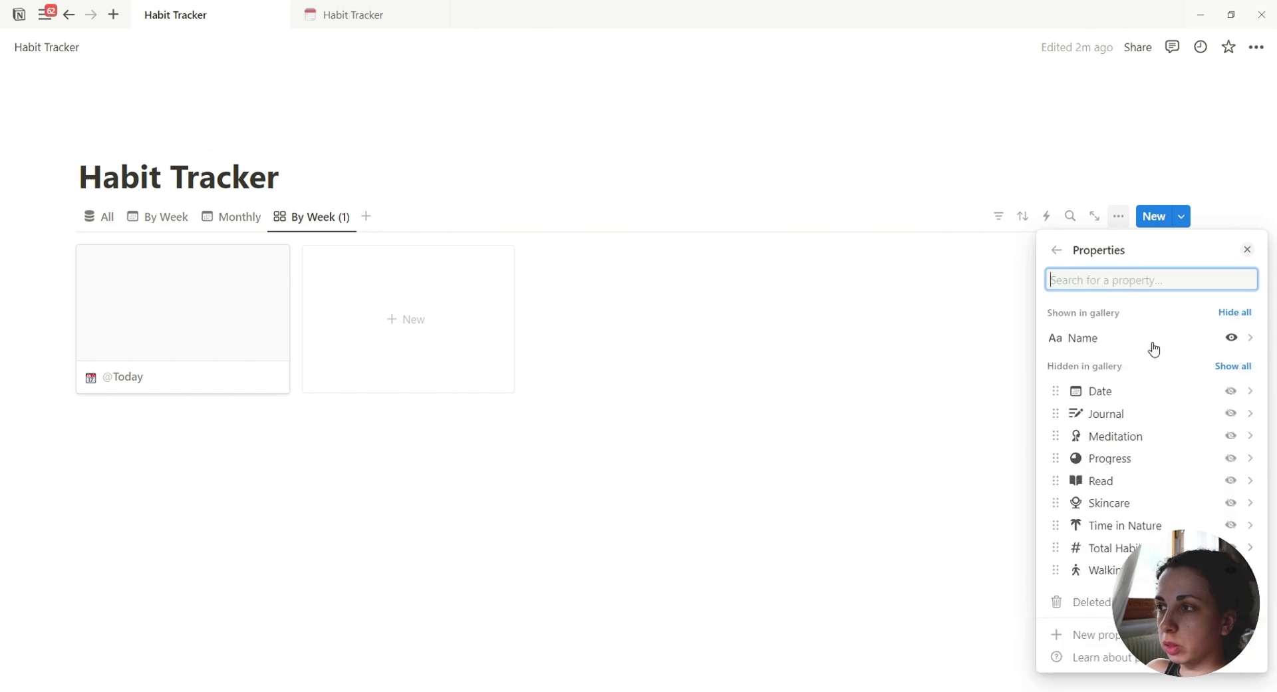
left_click(1231, 375)
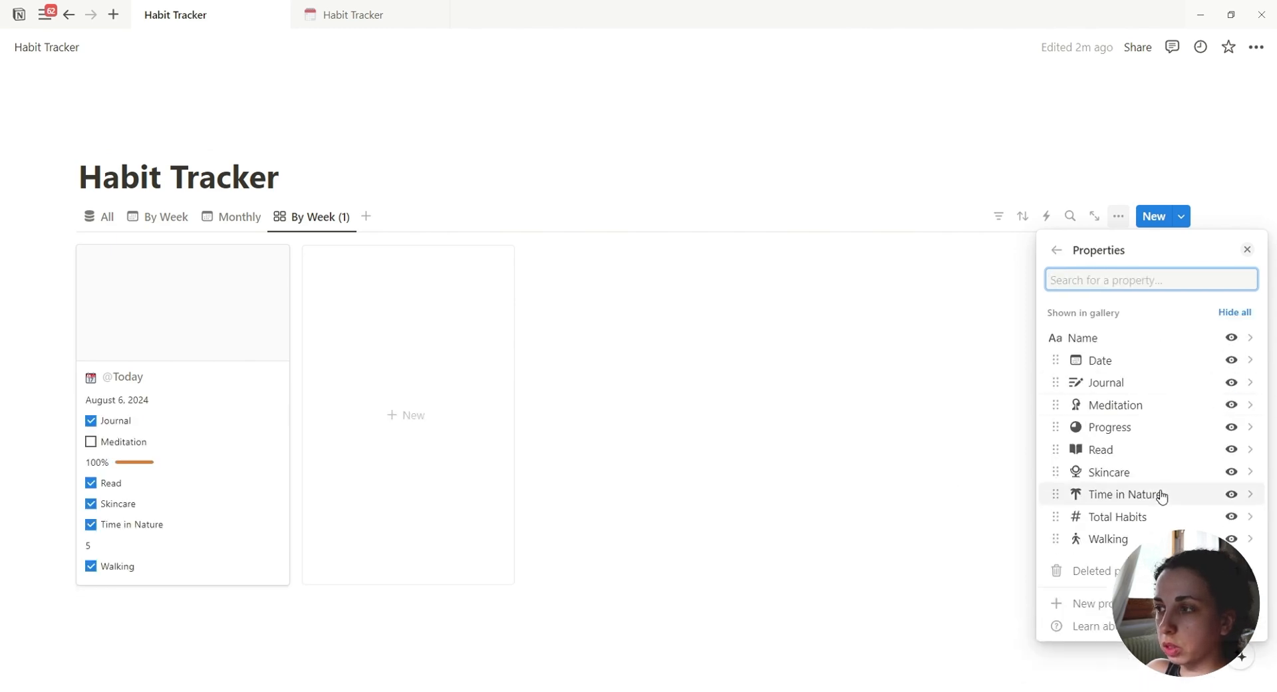
left_click_drag(1131, 527, 1132, 547)
left_click(1232, 536)
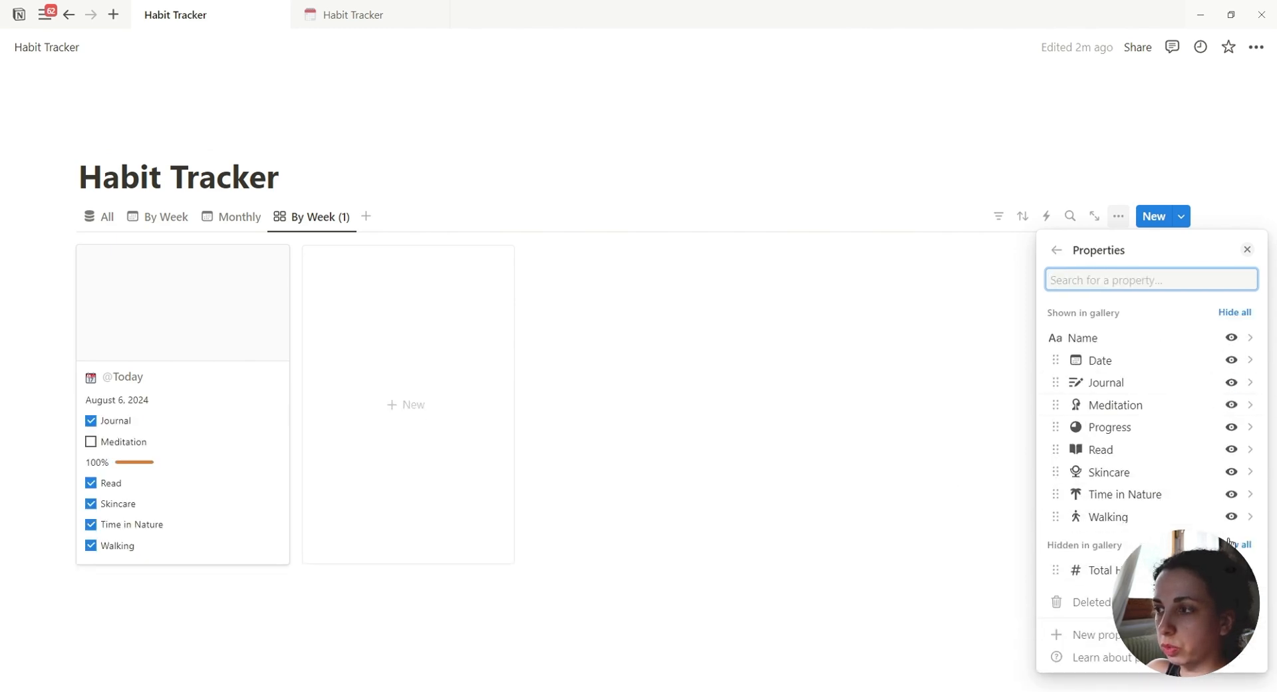
Order the gallery's habit properties as Journal, Walking, Read, Skincare, Time in Nature, Meditation, Progress, and give the view a weekly calendar icon.
left_click_drag(1131, 427, 1149, 490)
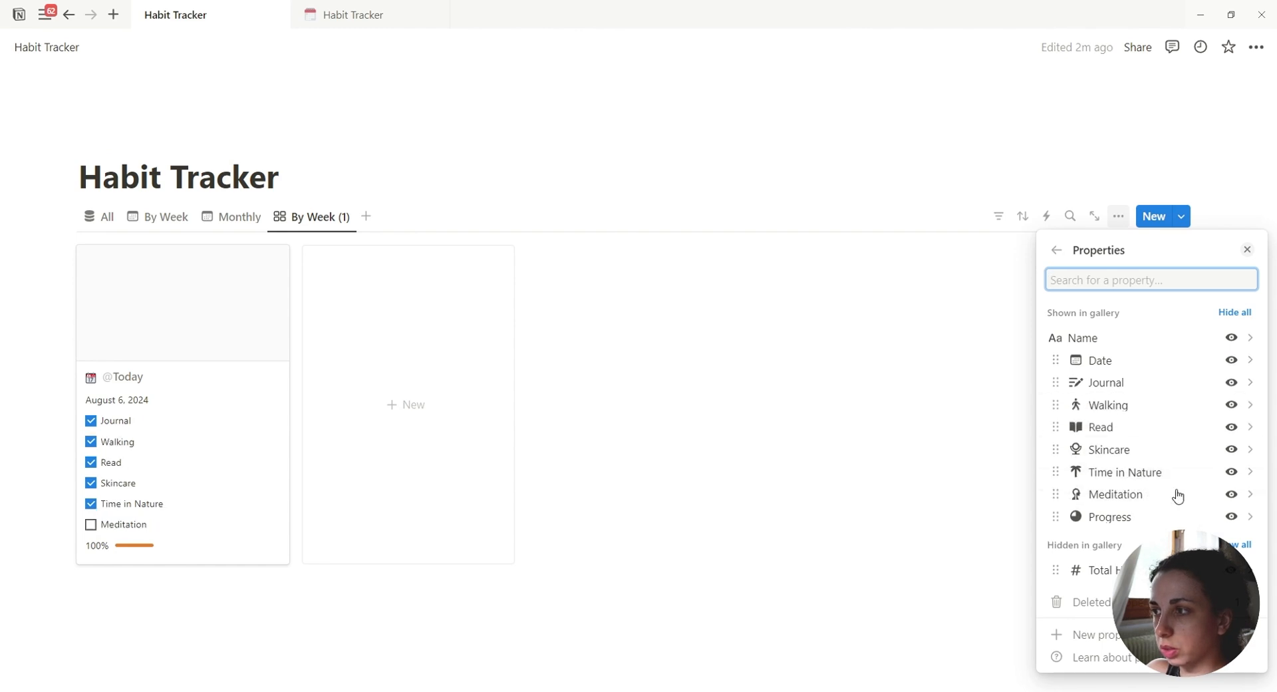
left_click(312, 217)
left_click(308, 252)
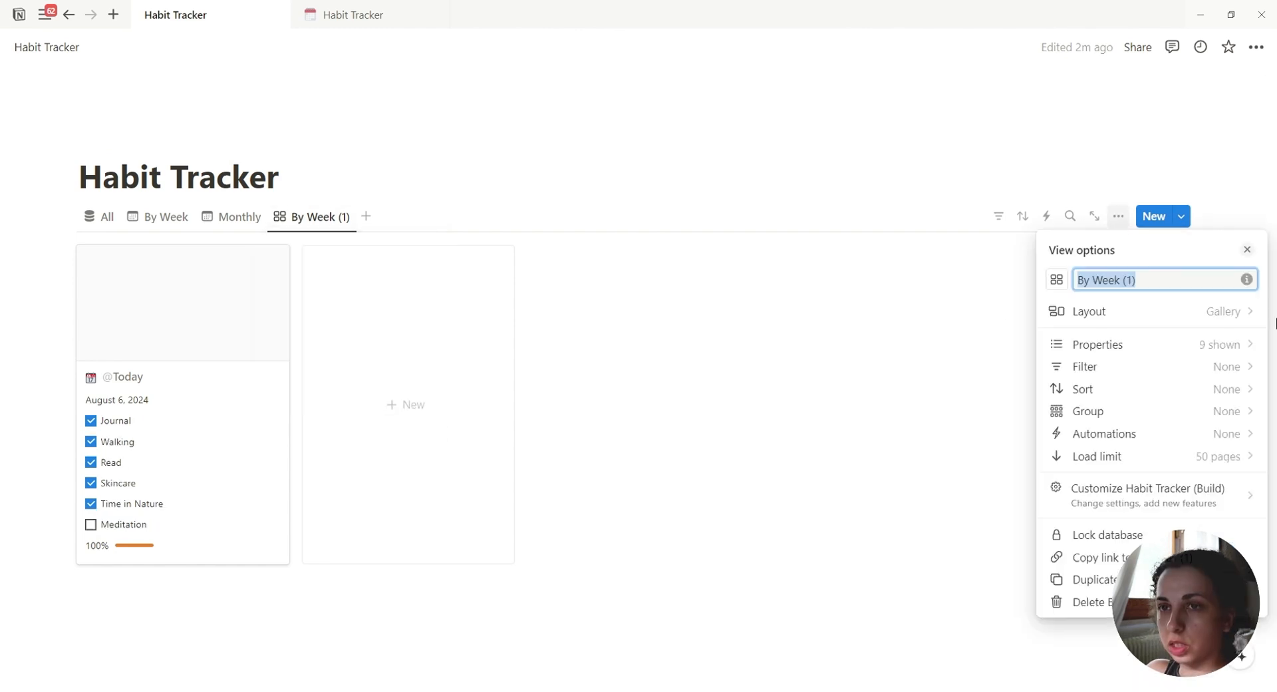
left_click(1057, 279)
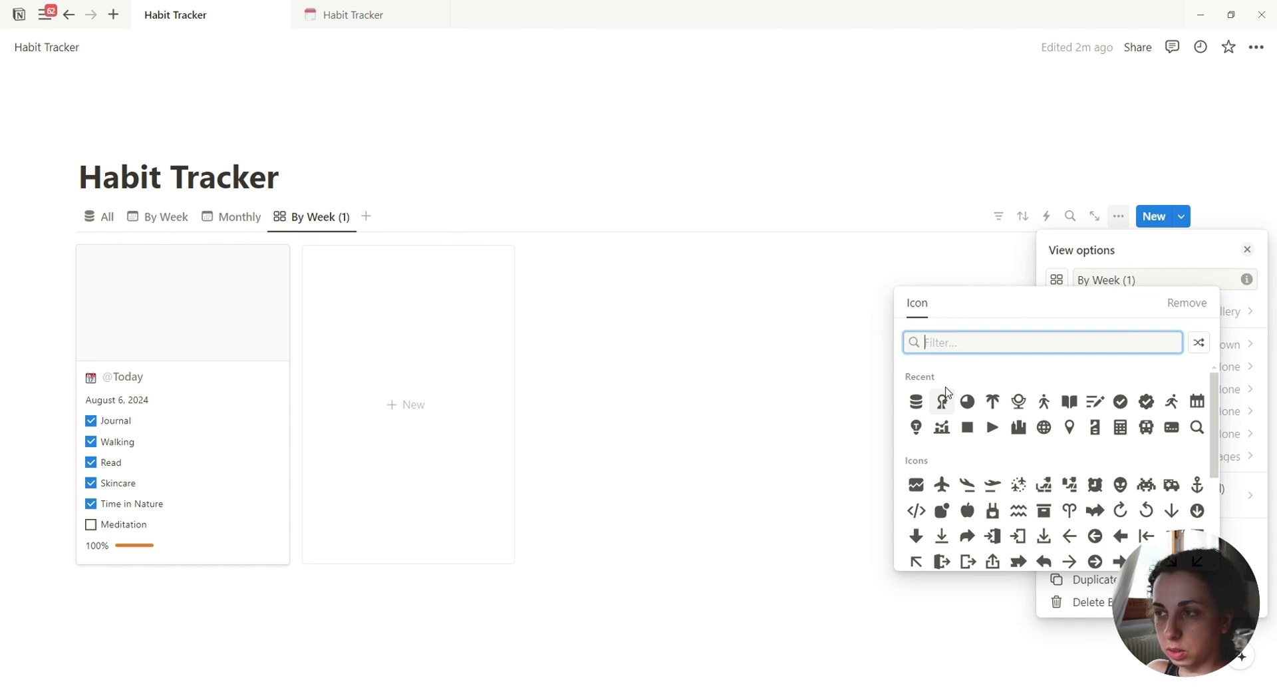
type("wee")
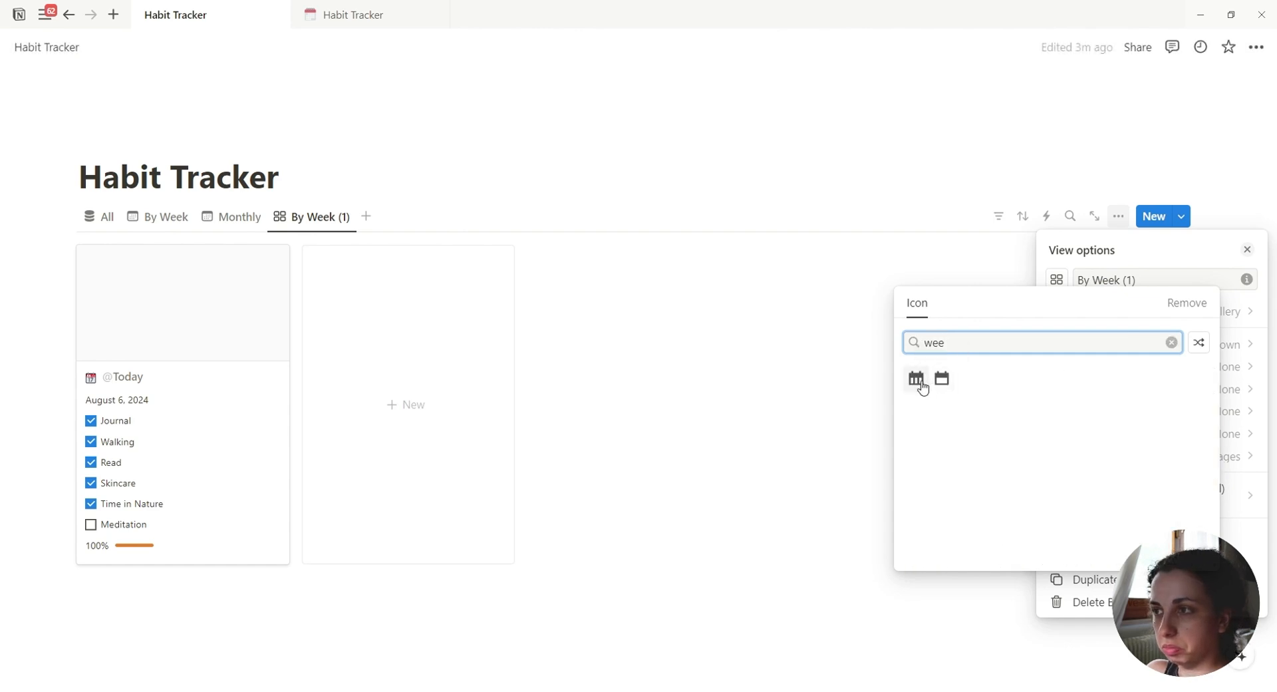
left_click(922, 384)
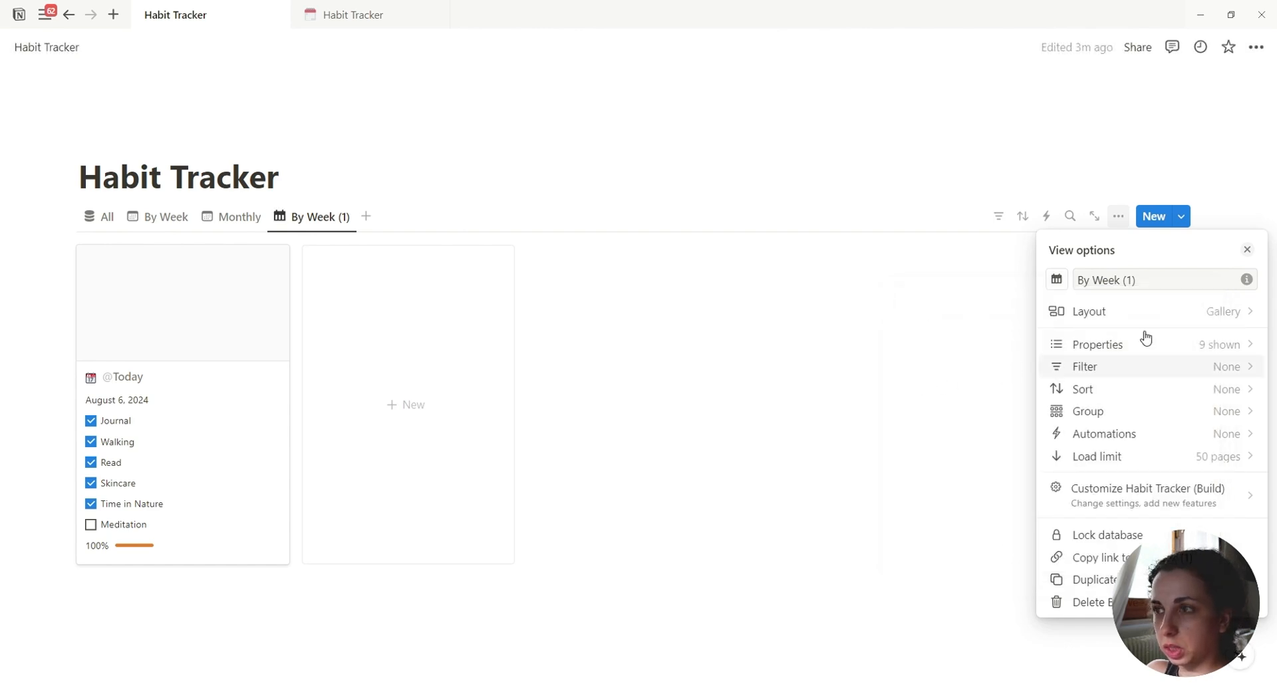
Rename the gallery view as By Date and place it directly after the All view.
triple_click(1138, 281)
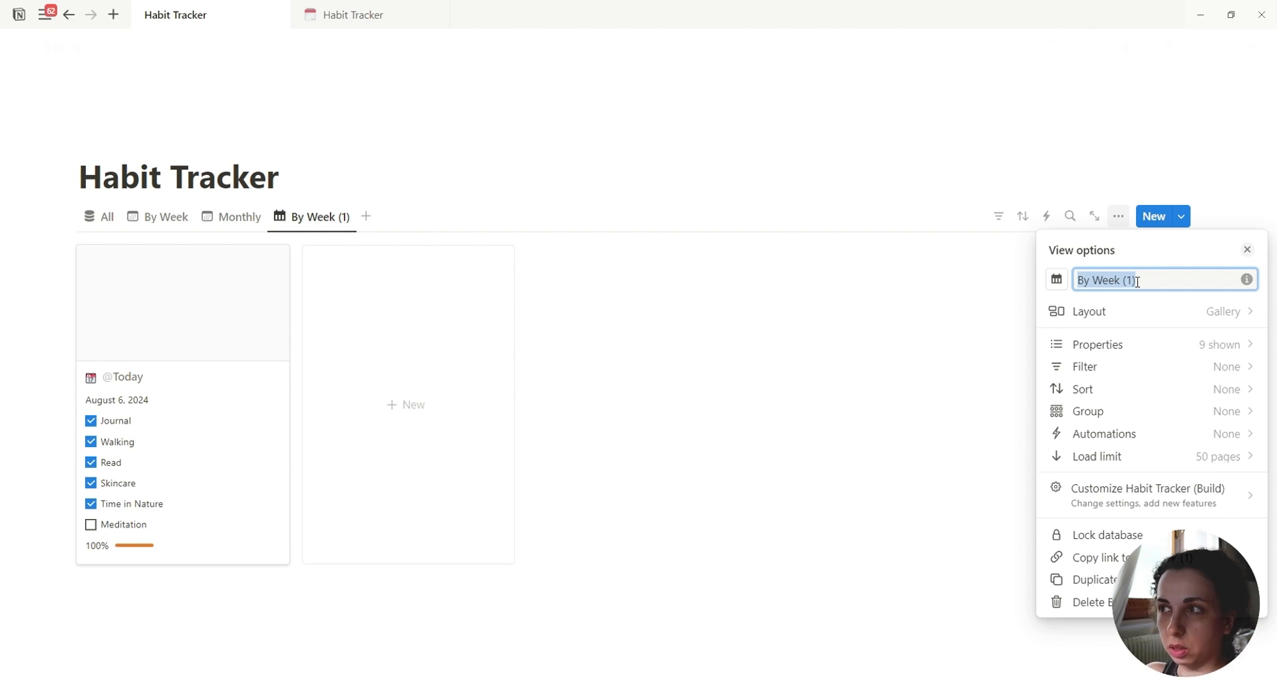
type("By Date")
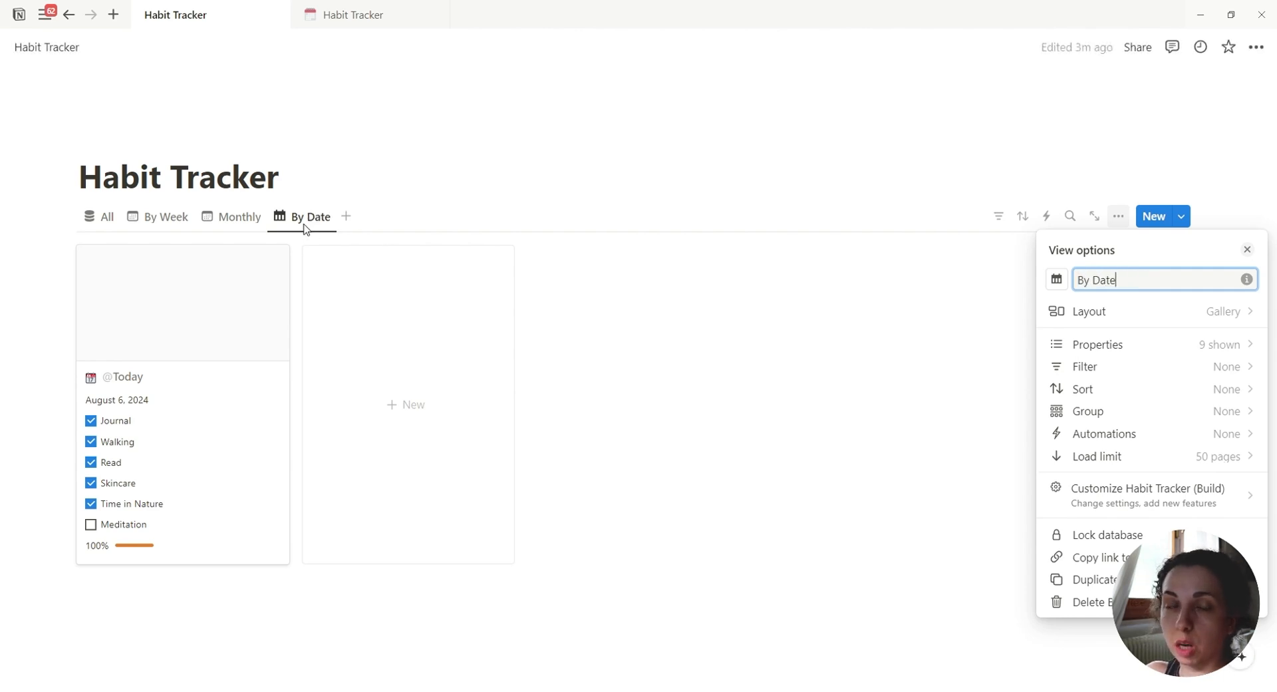
left_click(326, 227)
left_click_drag(326, 227, 154, 234)
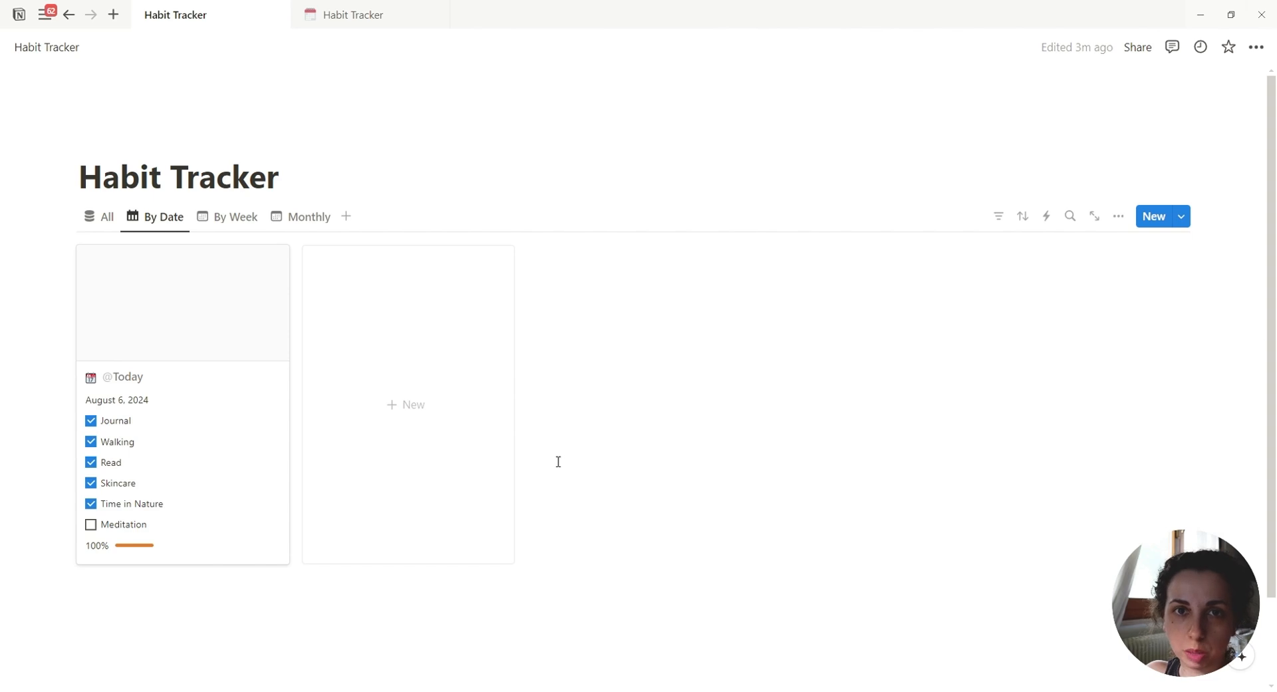
Open the July 29, 2024 entry from the Monthly view and add a Button property to it.
left_click(303, 217)
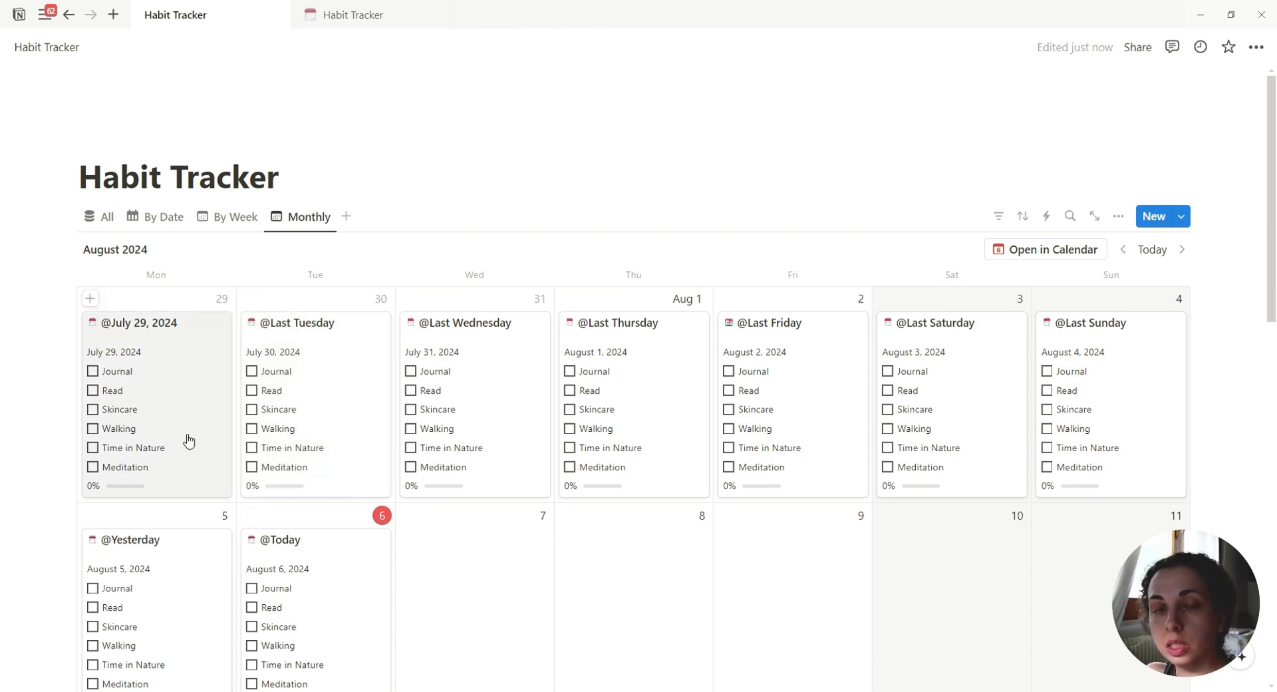
left_click(177, 386)
scroll(362, 490, "down", 4)
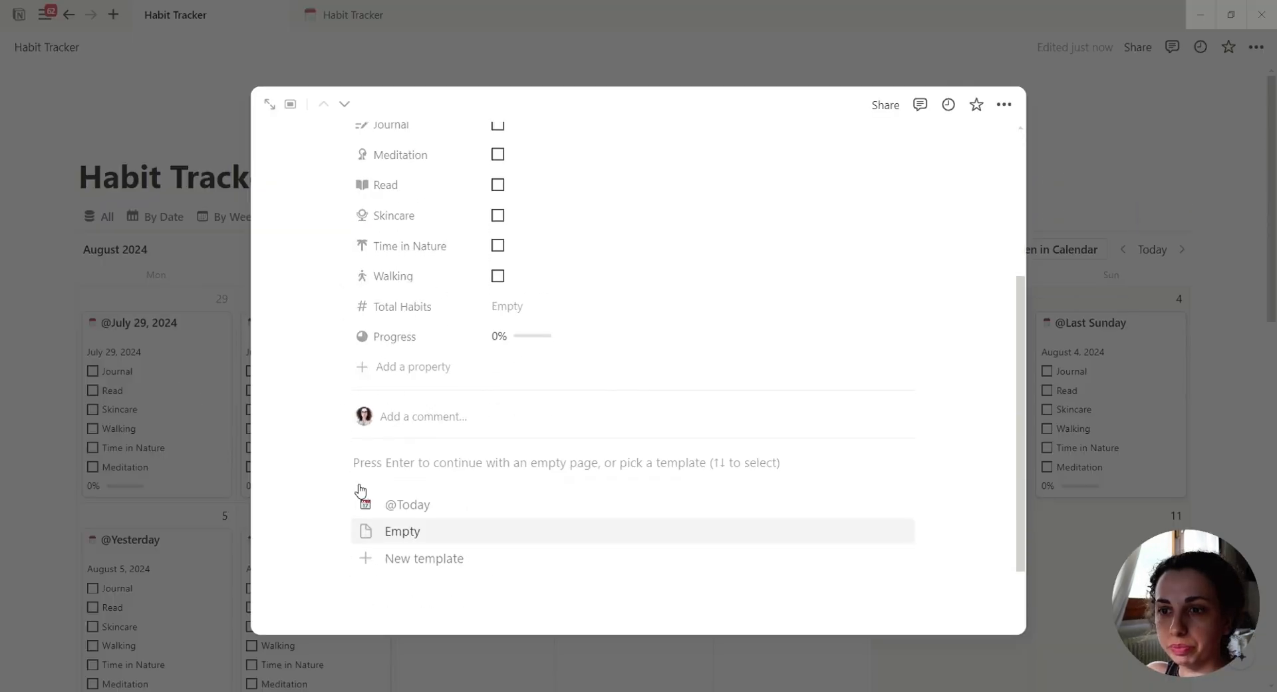
left_click(392, 375)
scroll(498, 580, "down", 6)
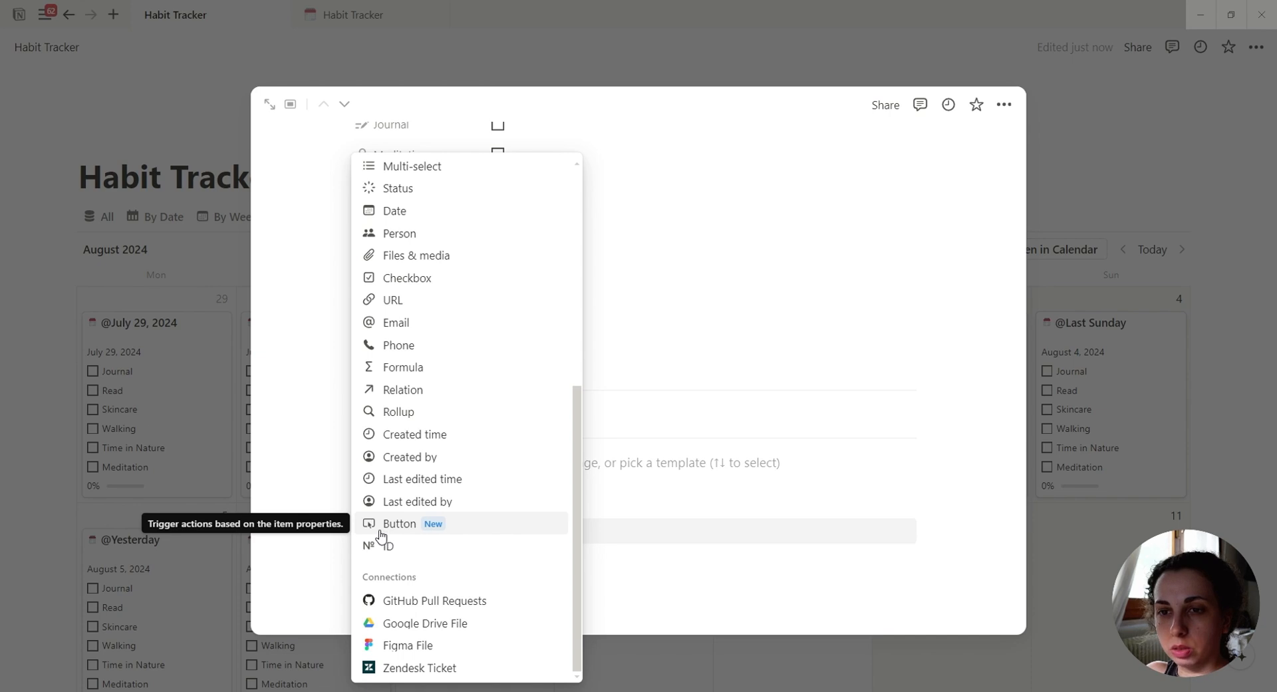
left_click(388, 526)
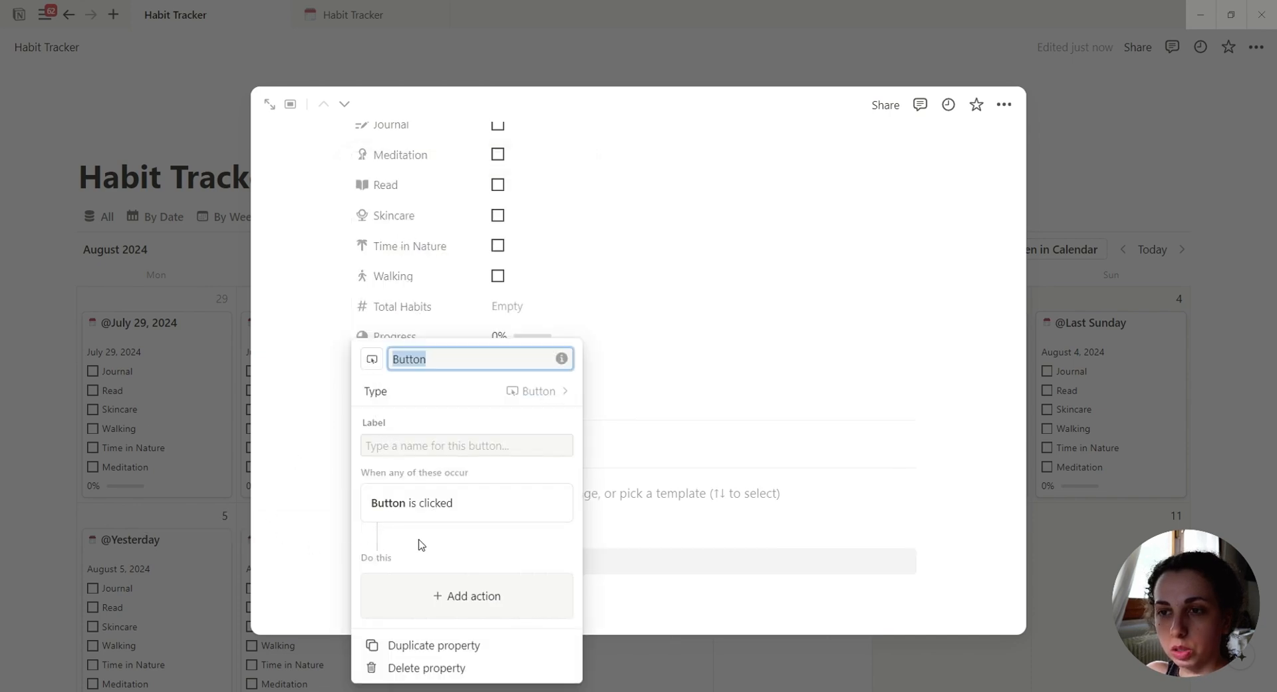
Add actions to the button that set Journal, Meditation and Read to Checked on this page.
left_click(434, 602)
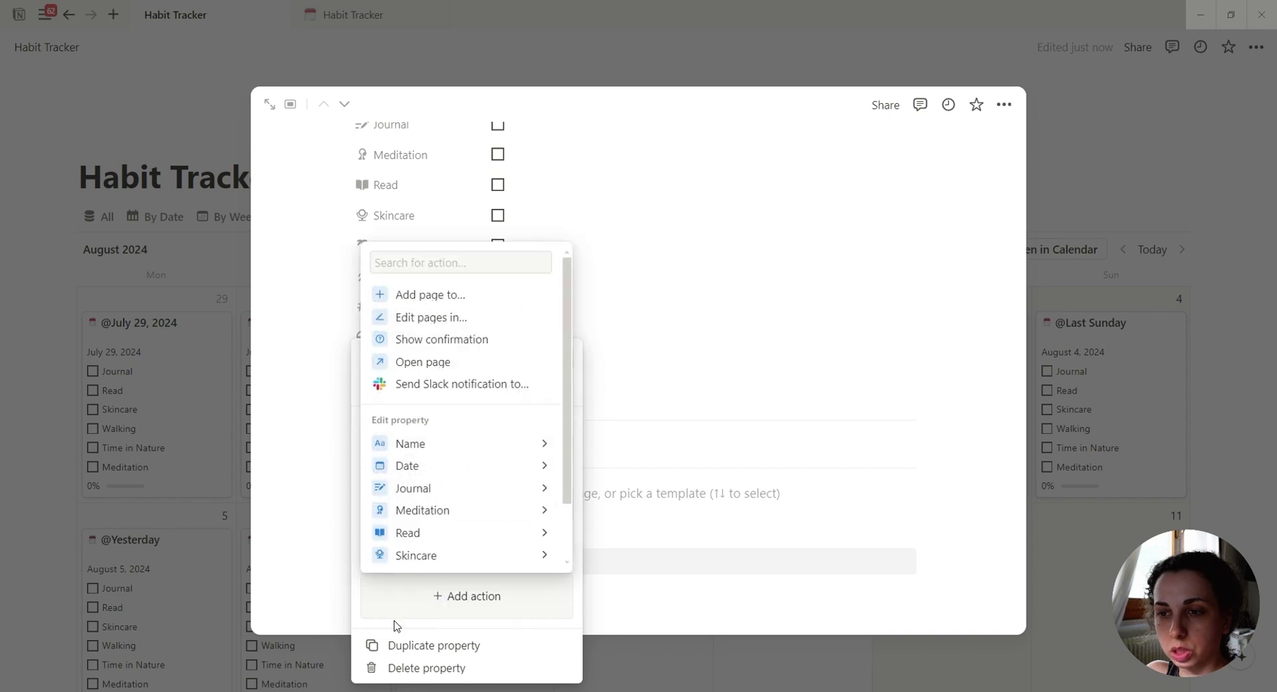
left_click(423, 493)
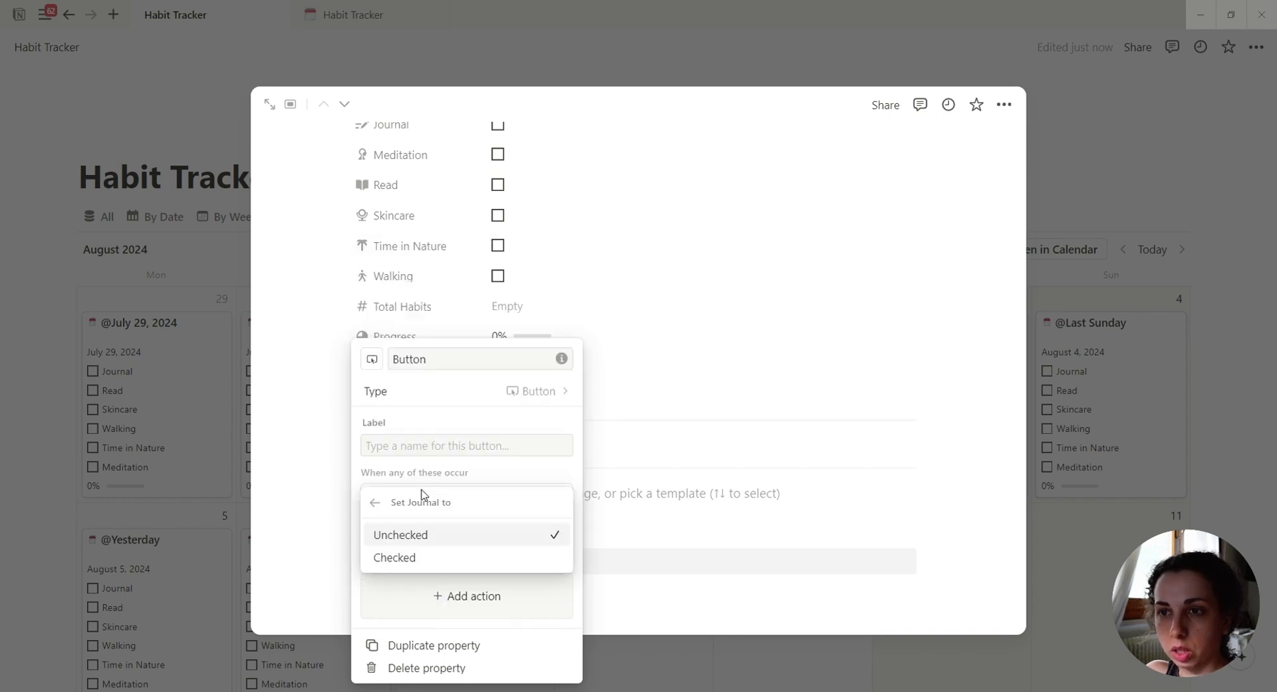
left_click(448, 562)
left_click(468, 618)
left_click(456, 621)
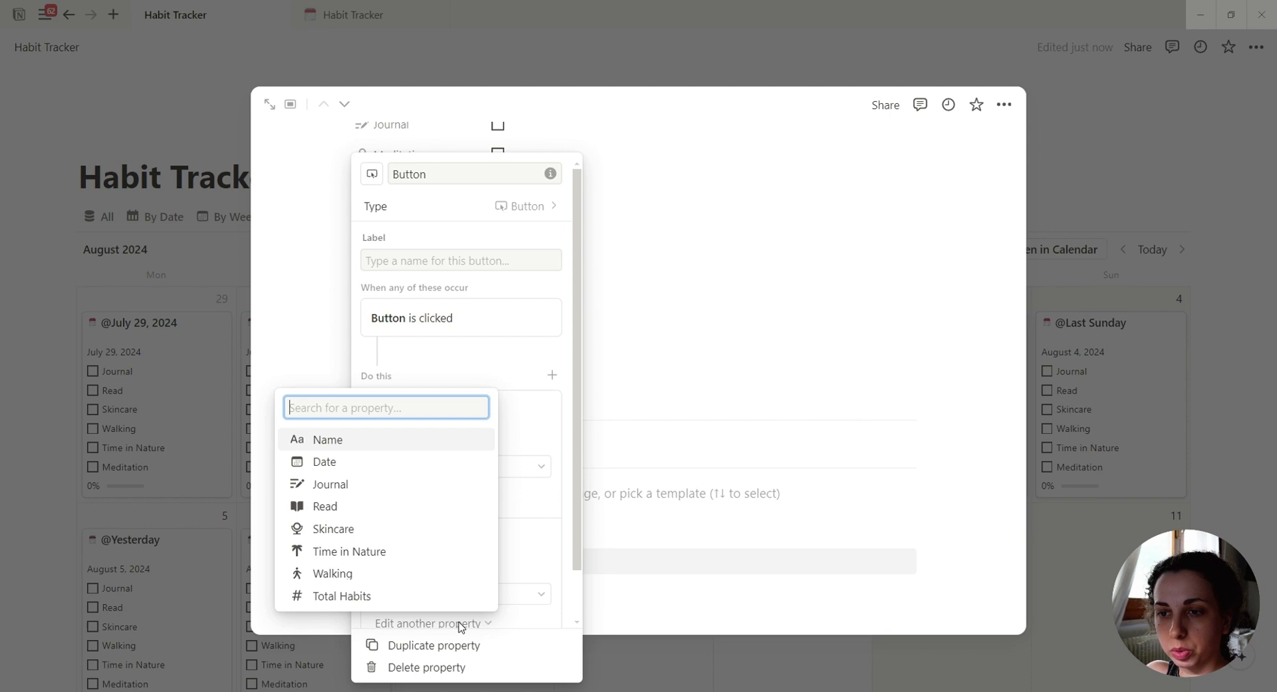
left_click(322, 490)
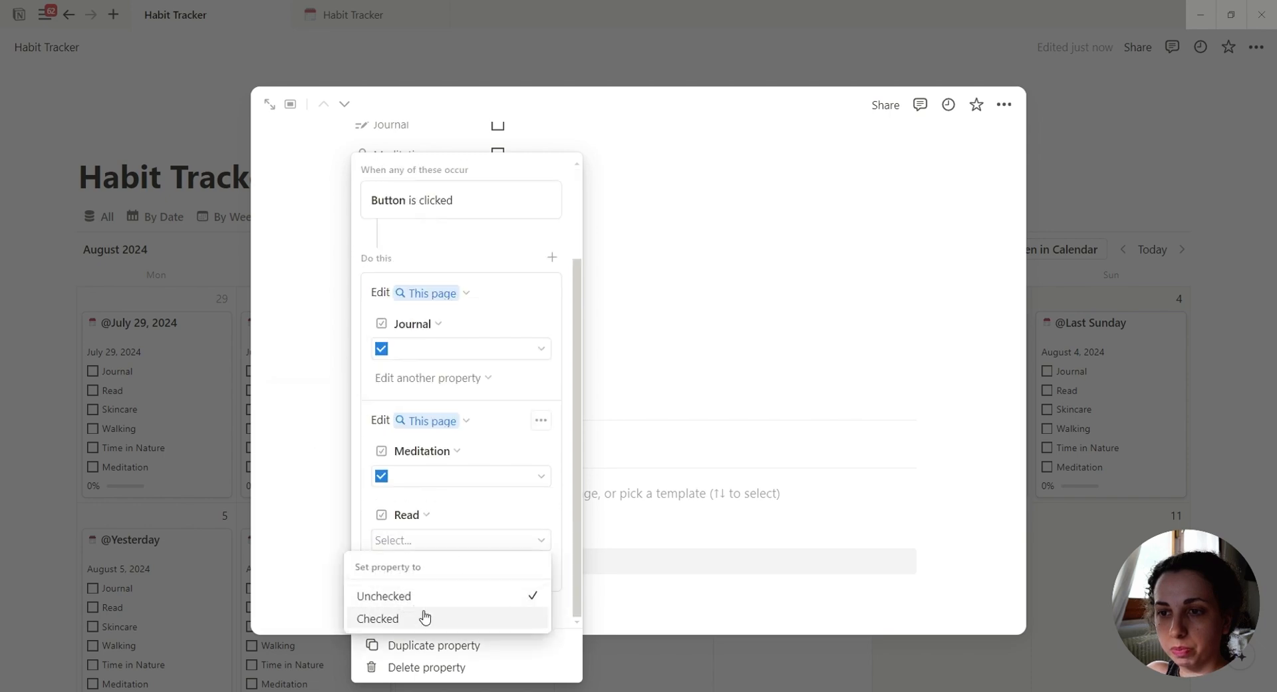
left_click(422, 612)
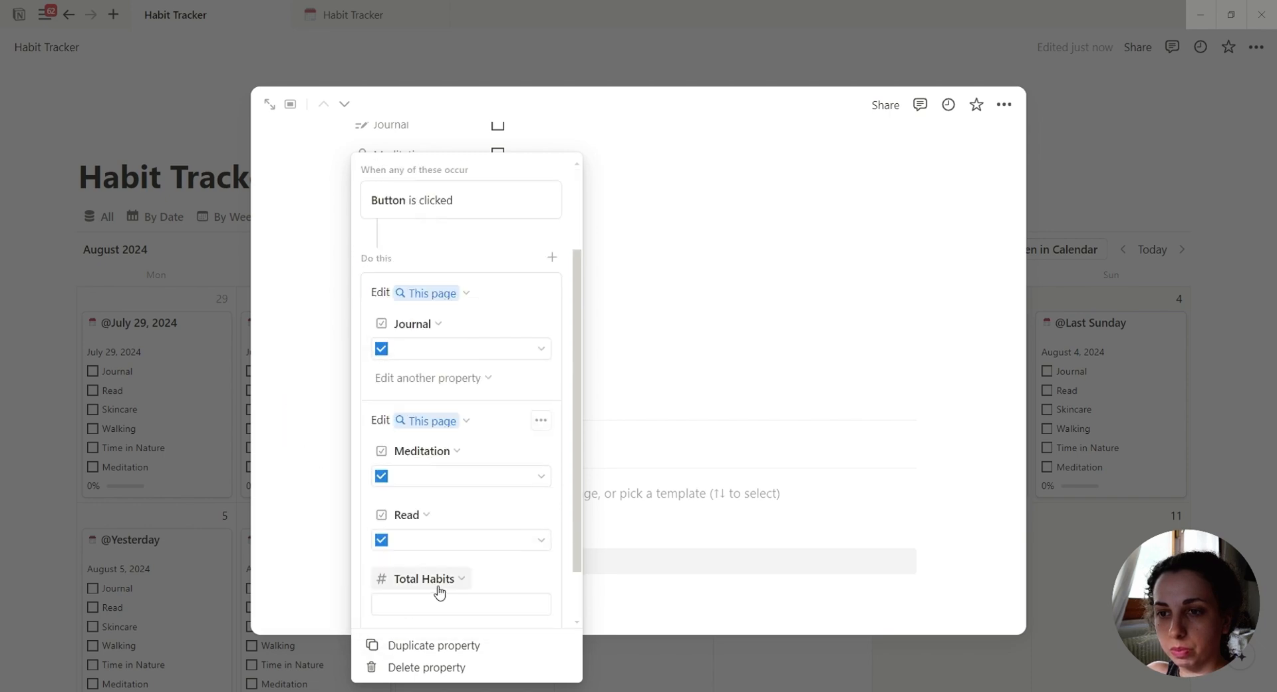
Extend the button's second action so it also sets Skincare, Walking, Time in Nature and Journal to Checked.
left_click(438, 585)
left_click(332, 477)
left_click(451, 545)
left_click(439, 615)
left_click(435, 572)
left_click(339, 521)
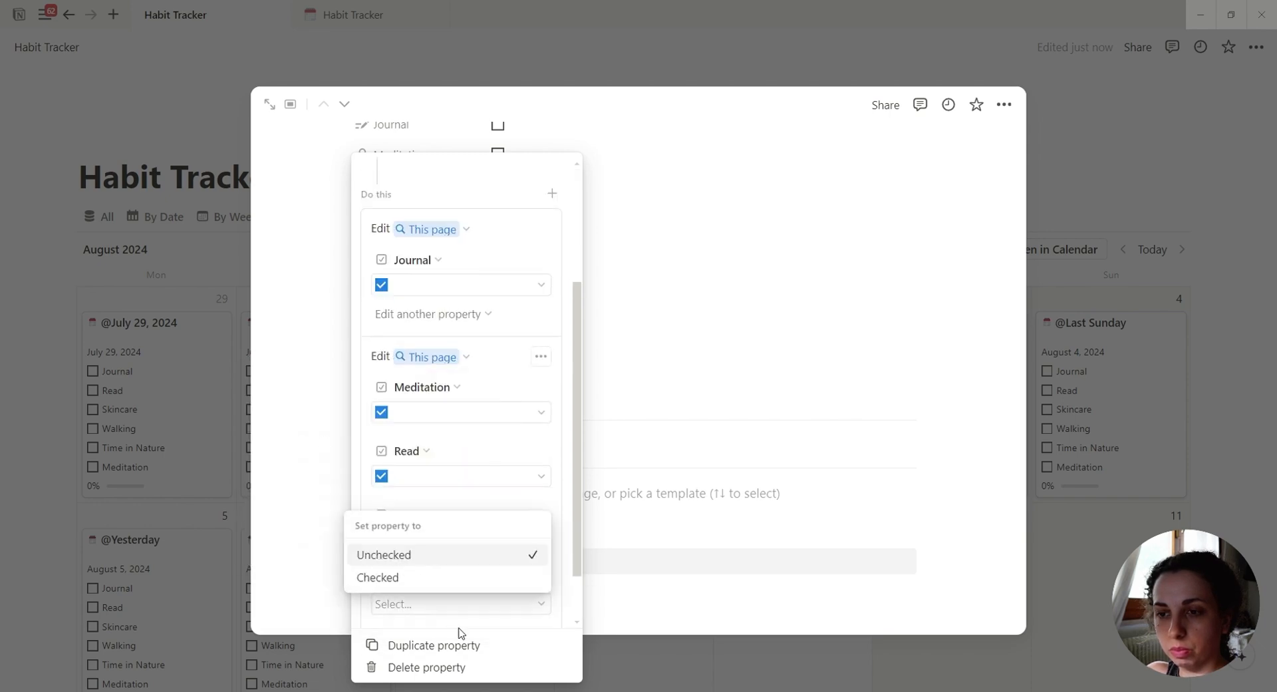
left_click(413, 578)
left_click(379, 609)
left_click(430, 555)
left_click(319, 521)
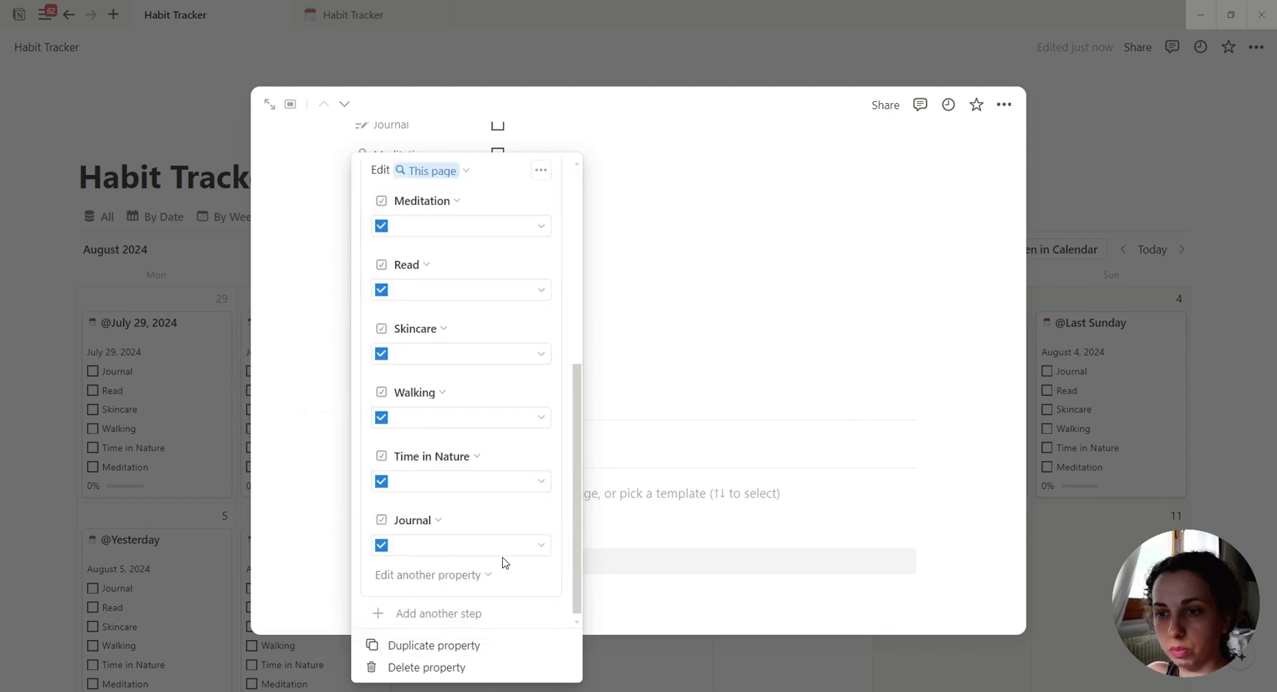
scroll(471, 333, "up", 10)
left_click(608, 303)
Insert the green check mark emoji in the entry's page body and copy it.
left_click(425, 500)
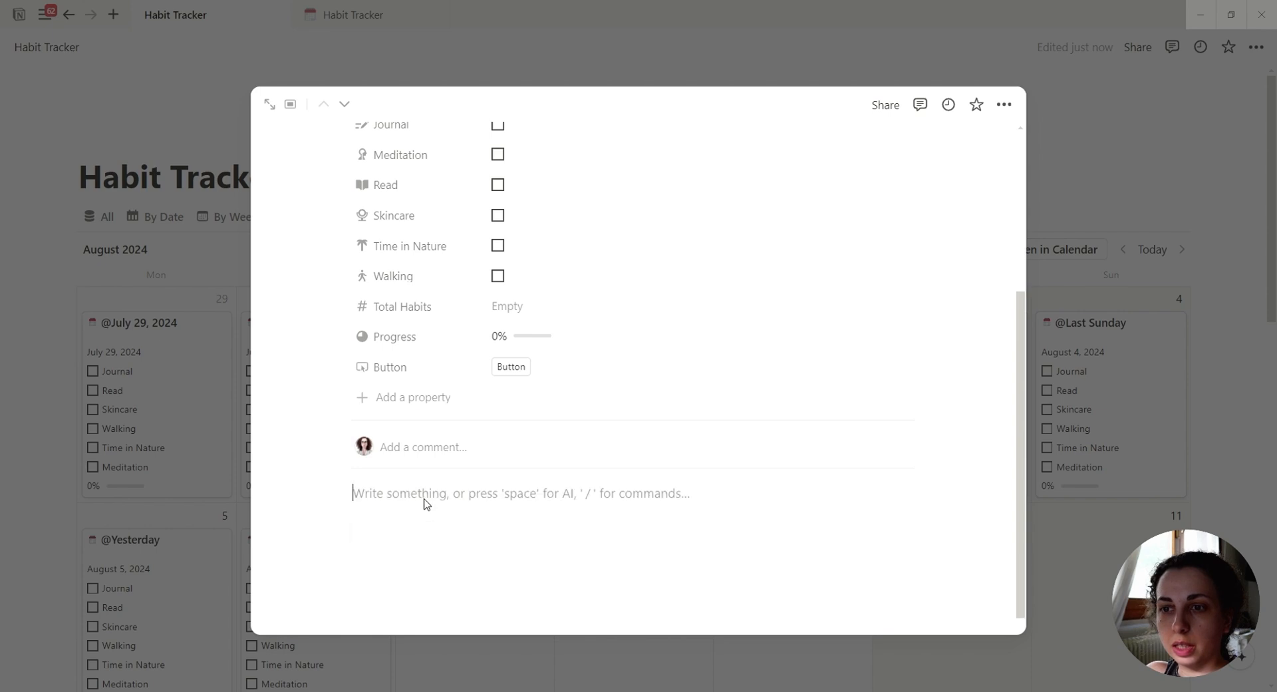
type(":")
key("BackSpace")
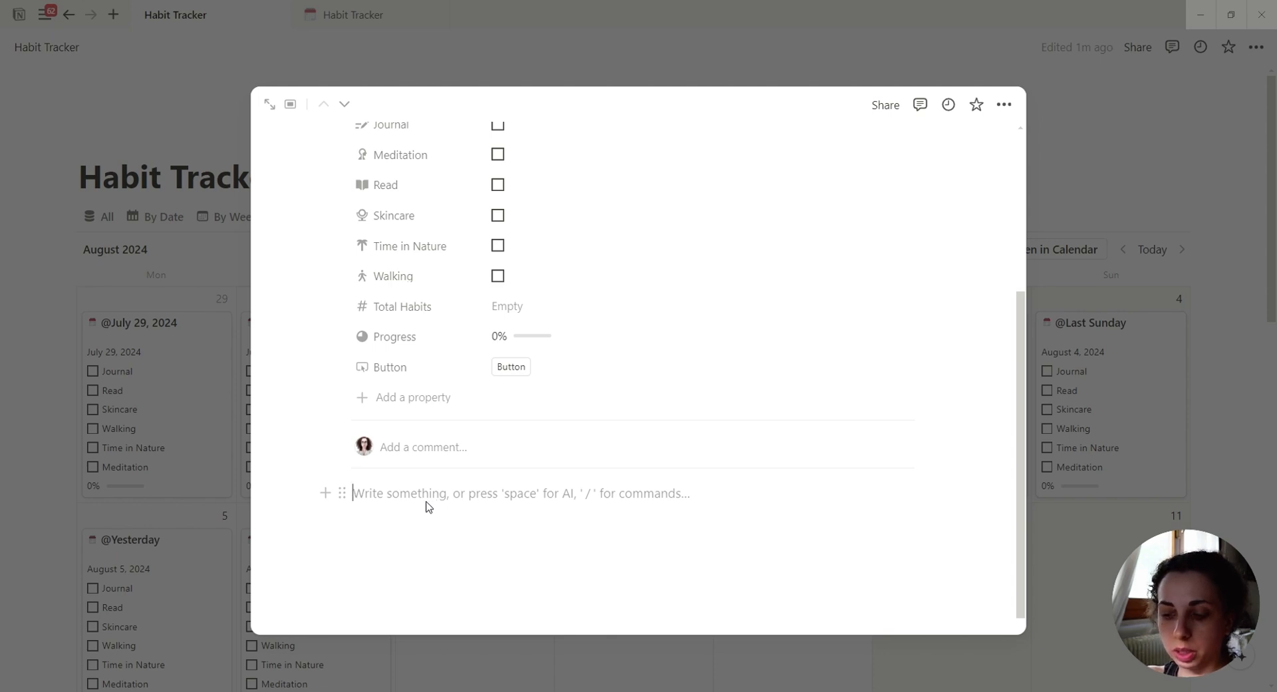
type(":")
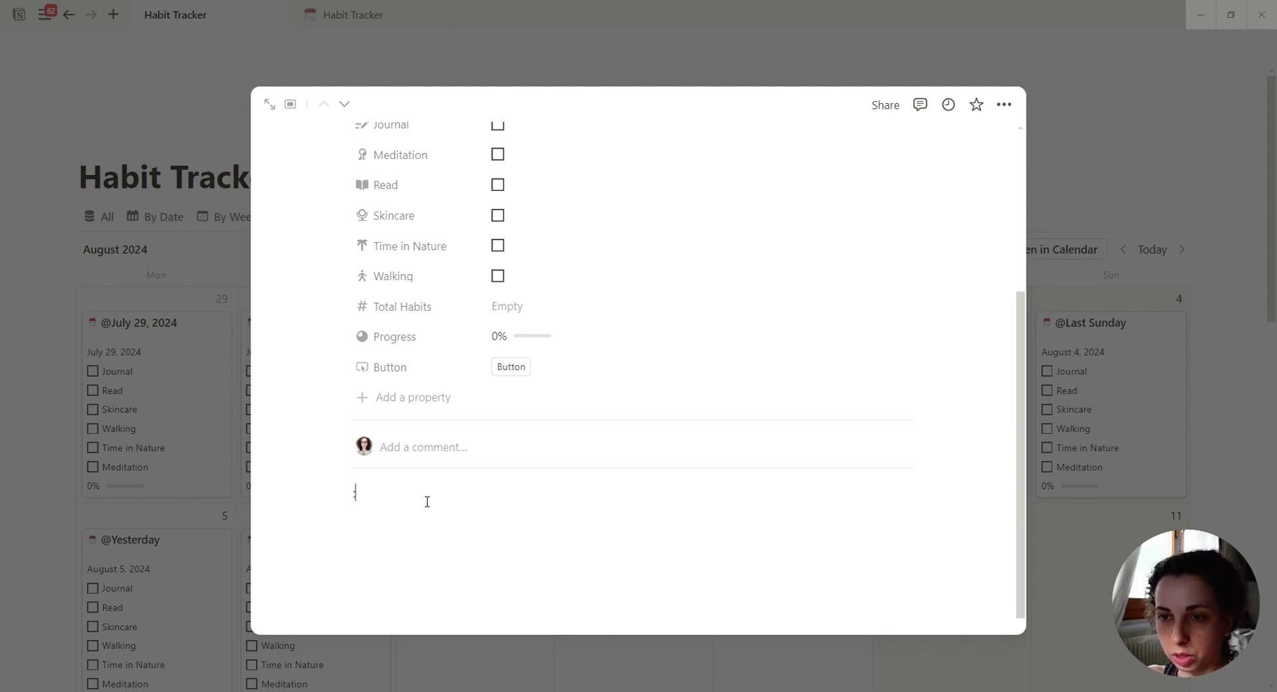
type("check")
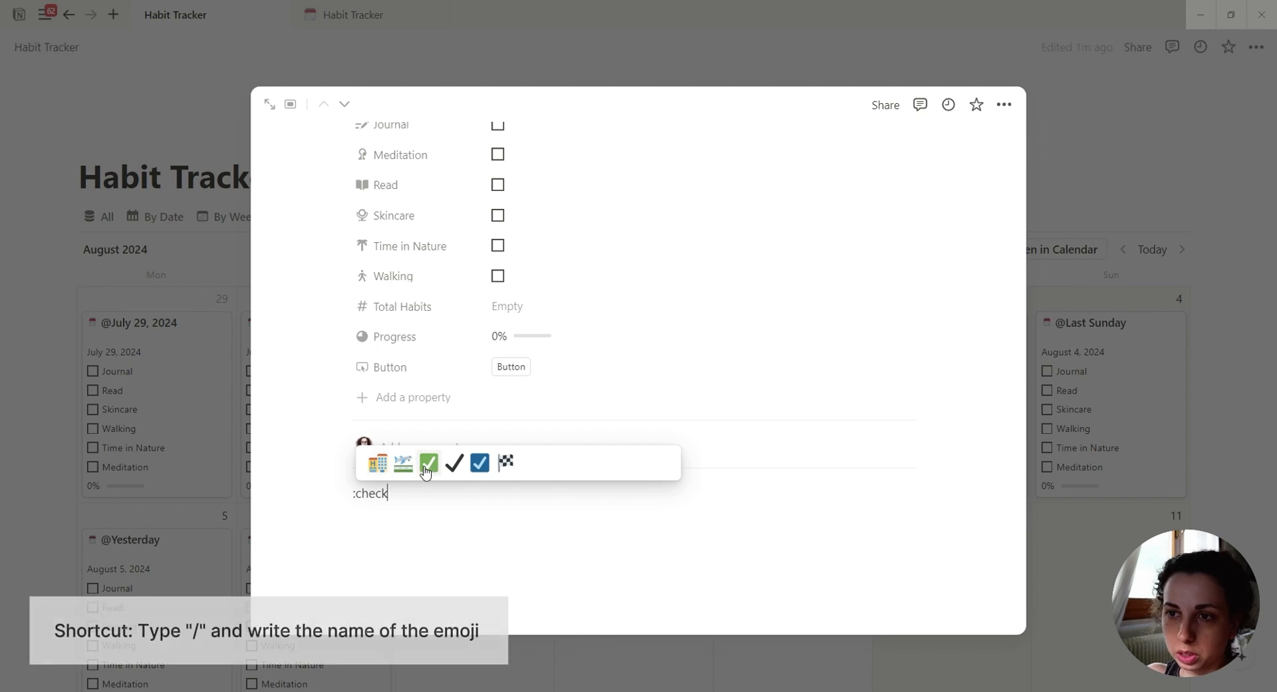
left_click(428, 461)
key("shift+Left")
key("ctrl+c")
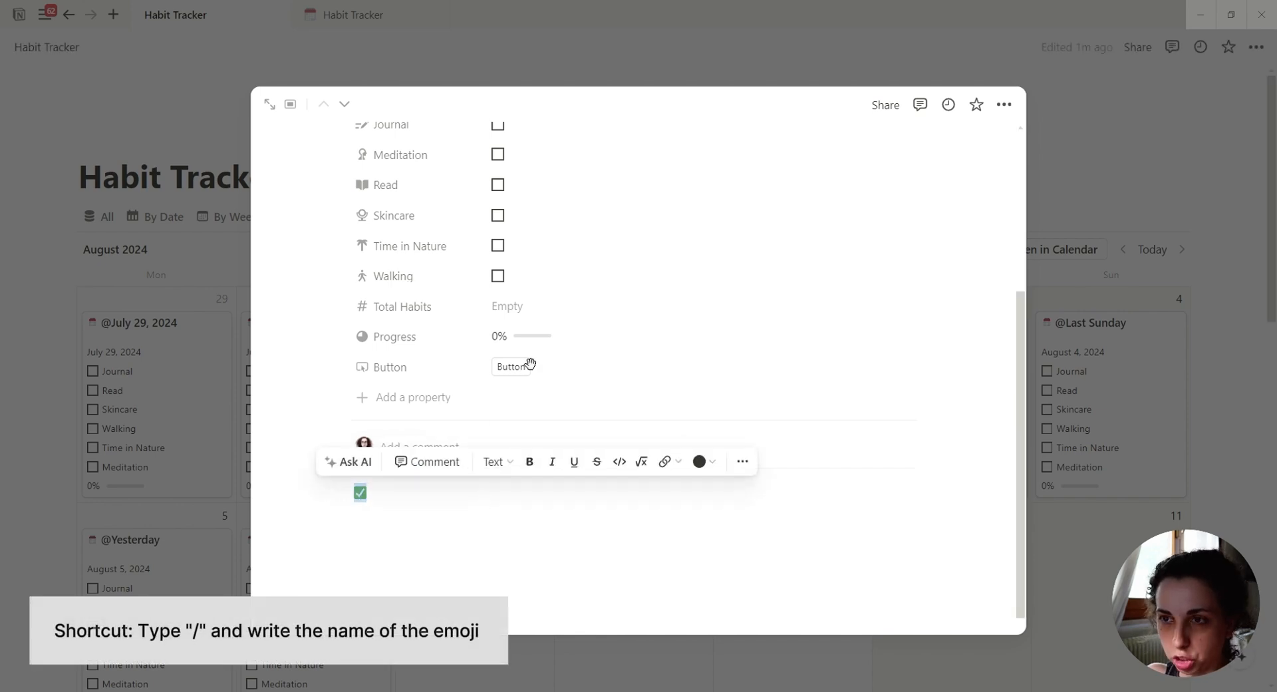
Paste the check mark emoji as the button's label and rename the button property as Check Off.
left_click(400, 370)
left_click(412, 426)
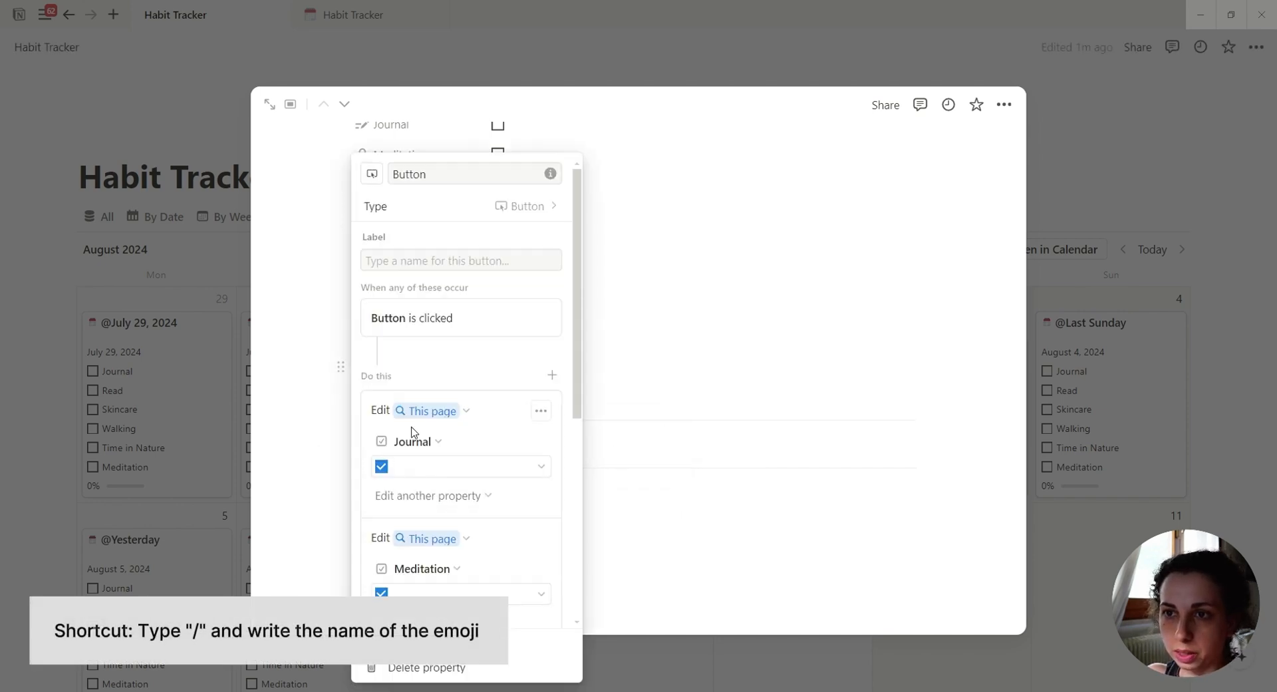
left_click(412, 263)
key("ctrl+v")
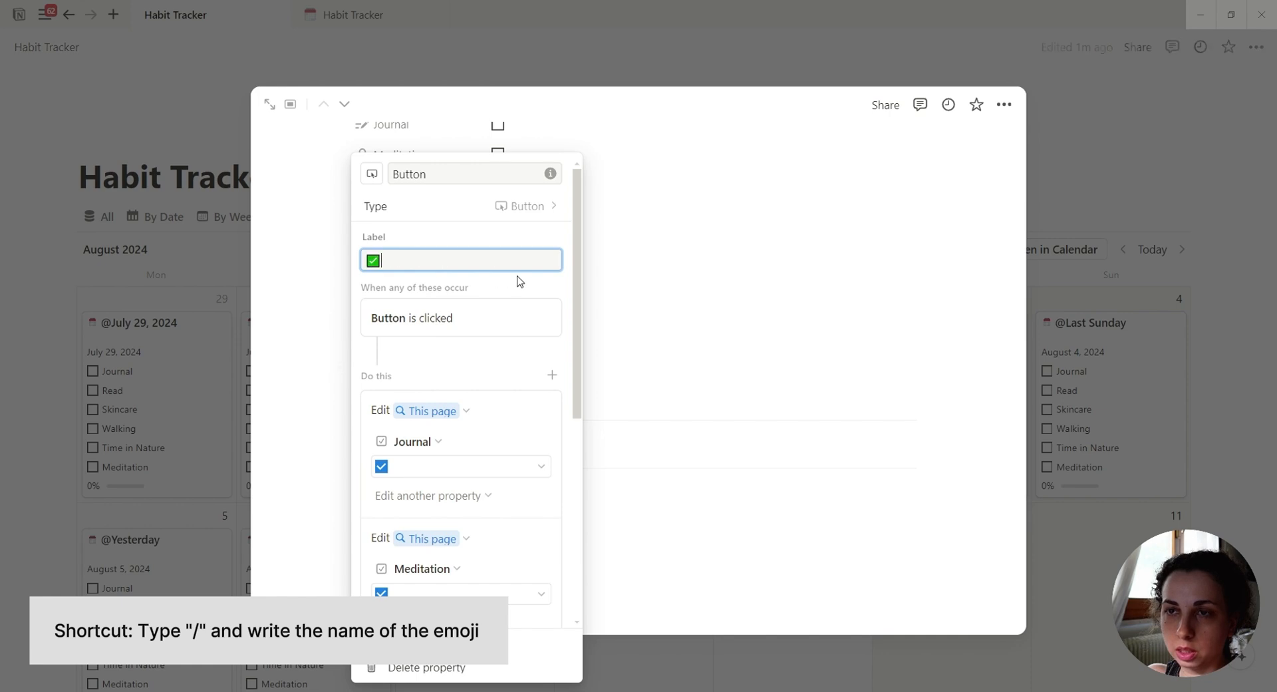
double_click(405, 175)
type("Check Off")
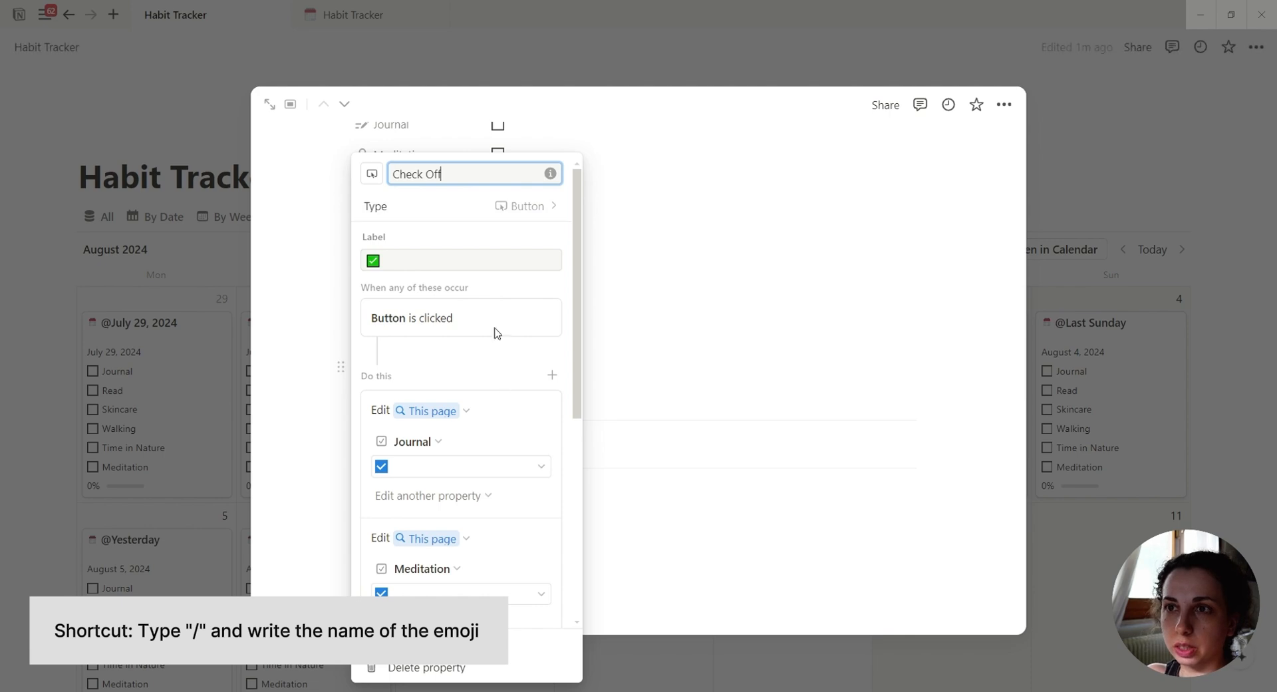
left_click(634, 347)
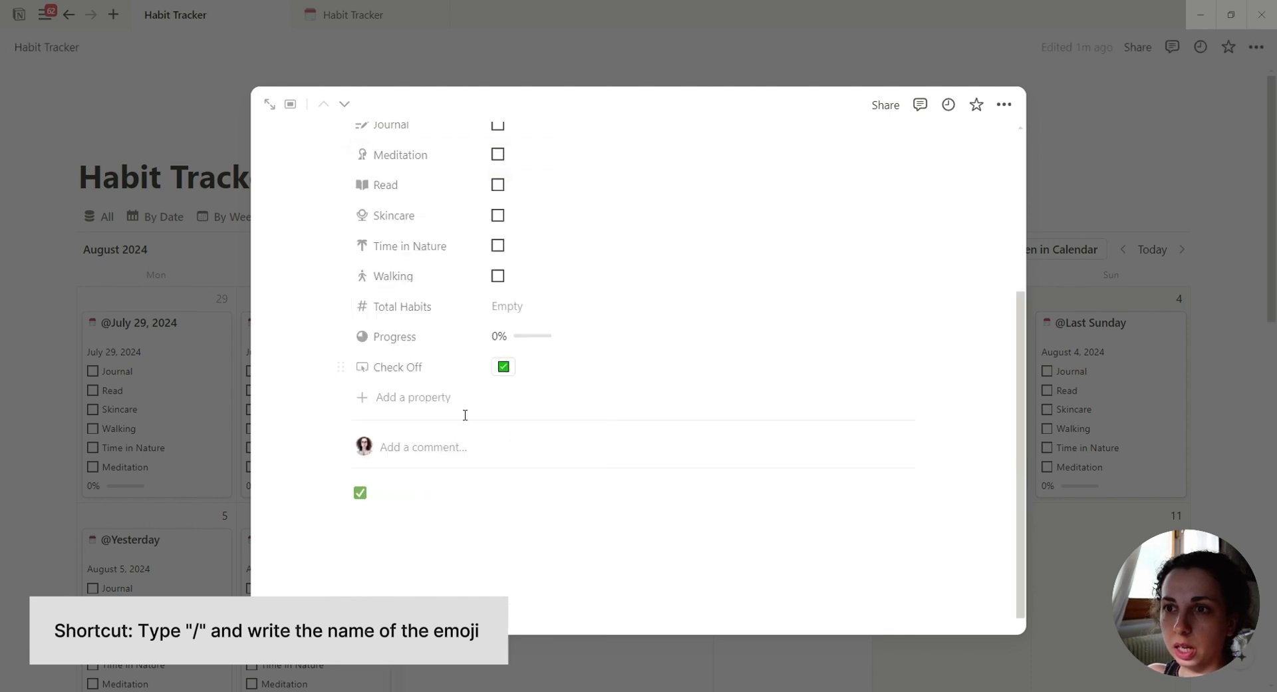
Delete the check mark emoji from the page body and close the entry.
left_click(393, 499)
key("BackSpace")
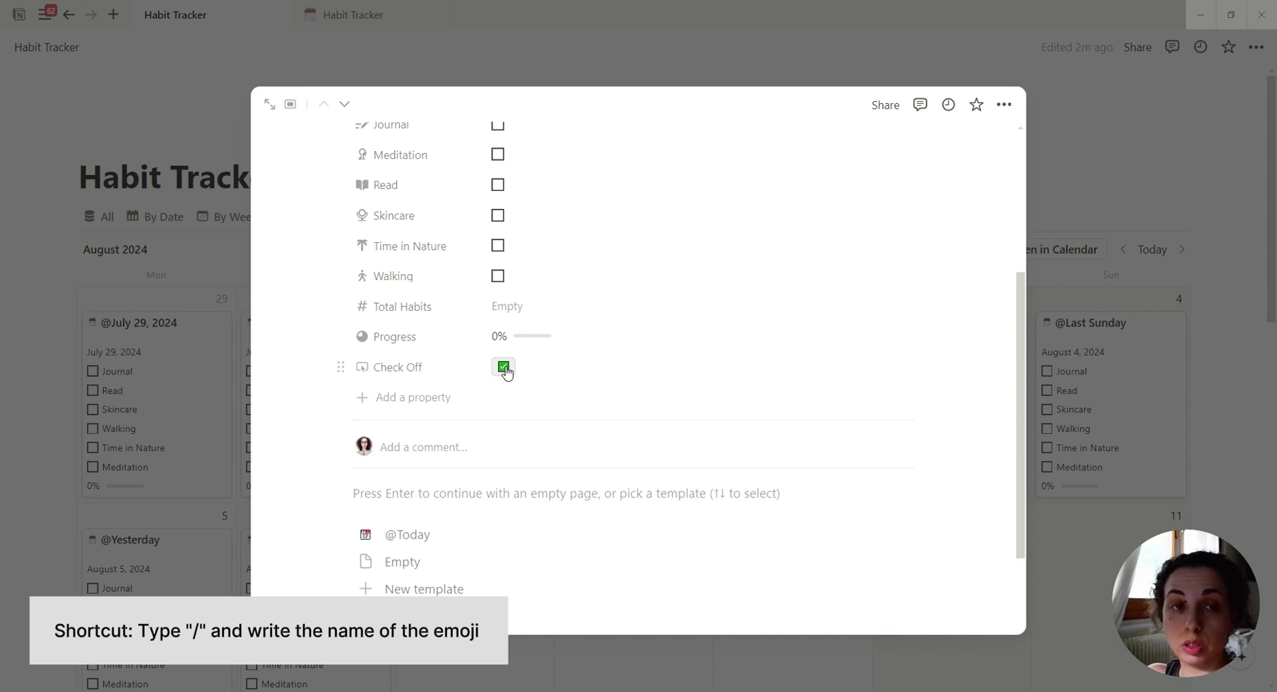
left_click(1105, 569)
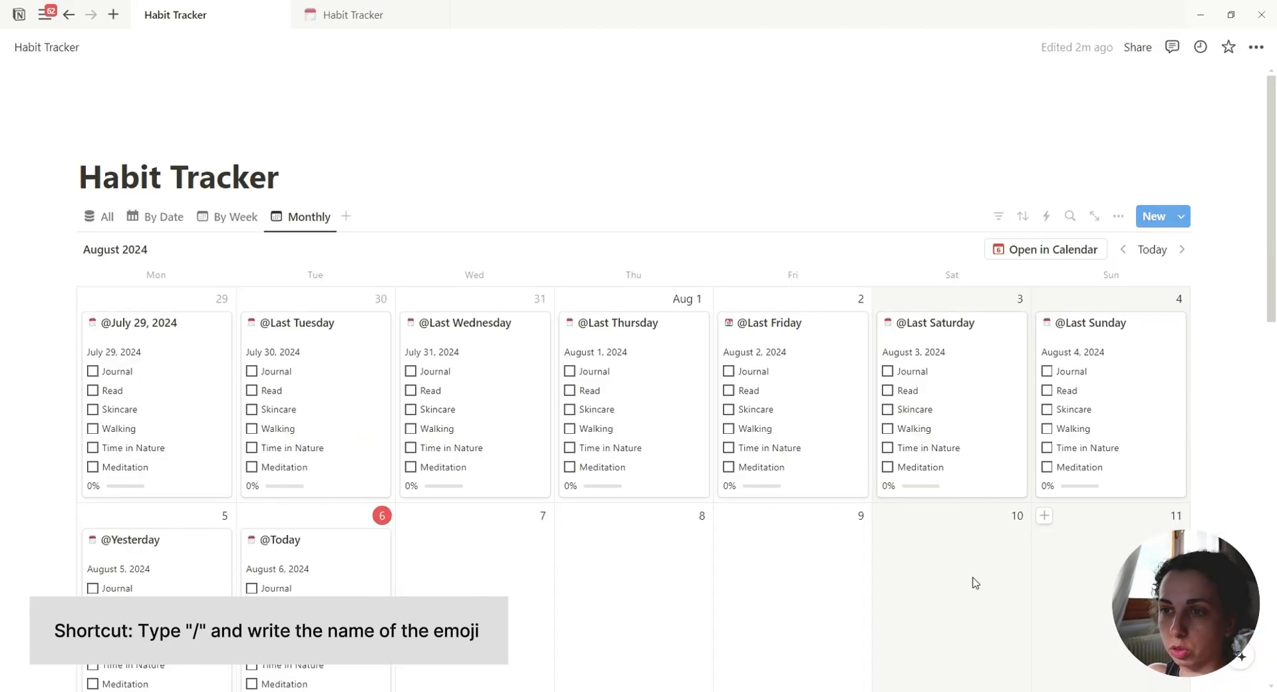
Show the Check Off property on the Monthly calendar's cards.
left_click(1119, 216)
left_click(1235, 346)
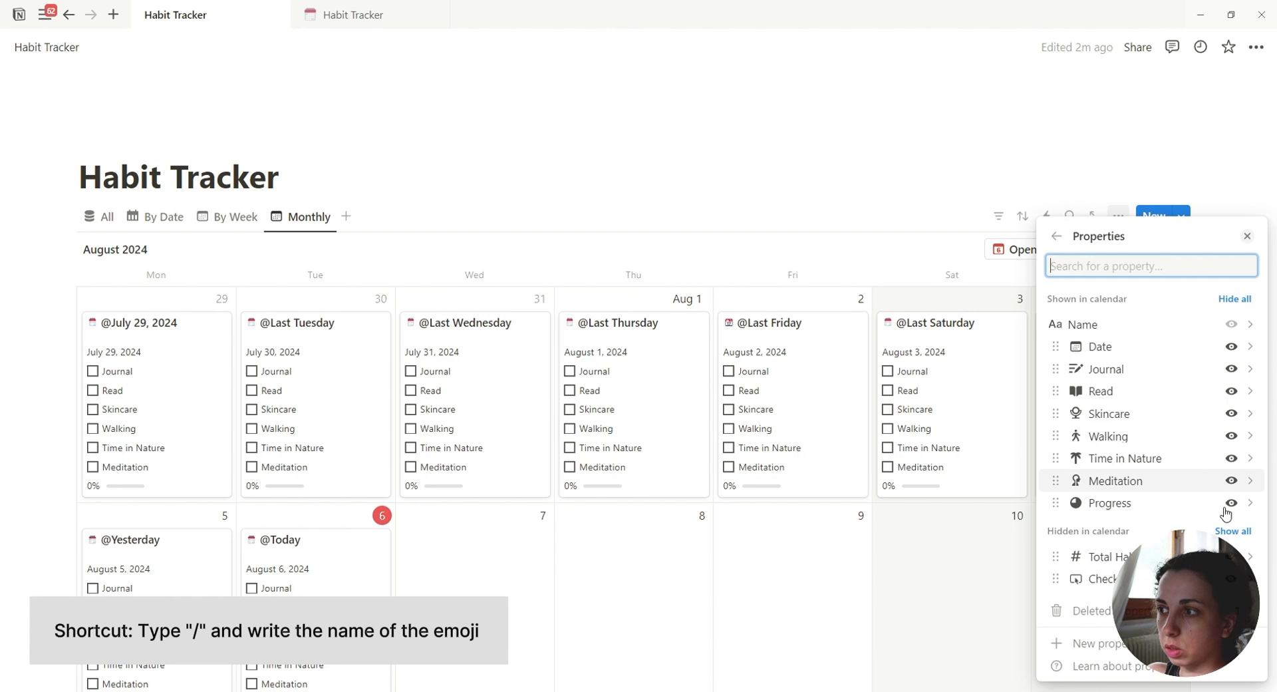
left_click(1232, 580)
left_click(902, 572)
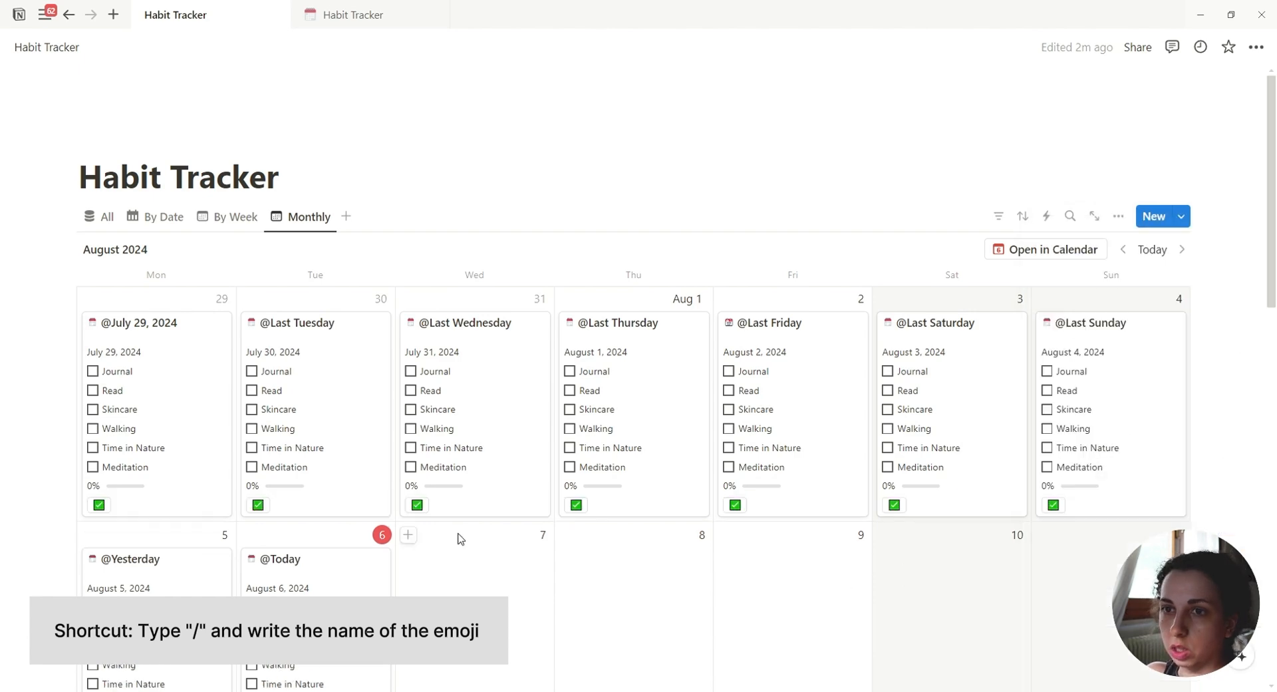
Mark all habits as done for August 6 and August 5, 2024 with the Check Off buttons on their cards.
scroll(458, 538, "down", 3)
left_click(258, 542)
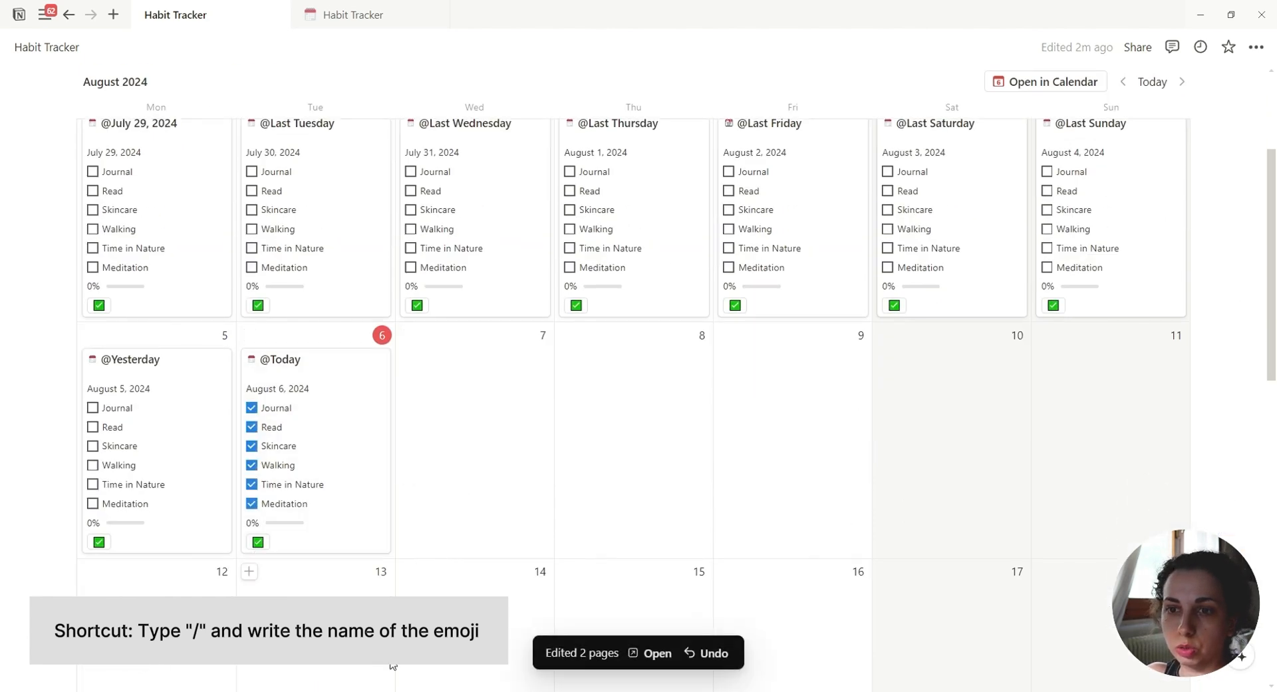
scroll(300, 532, "down", 1)
left_click(99, 475)
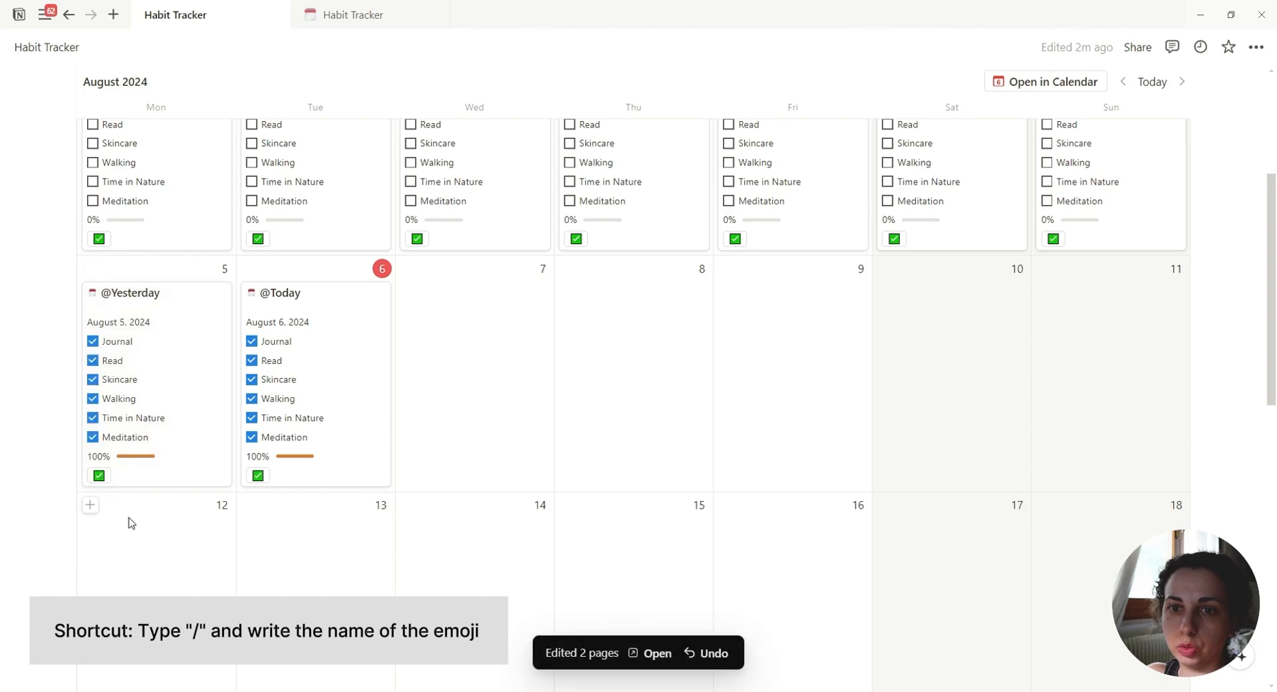
scroll(366, 544, "up", 4)
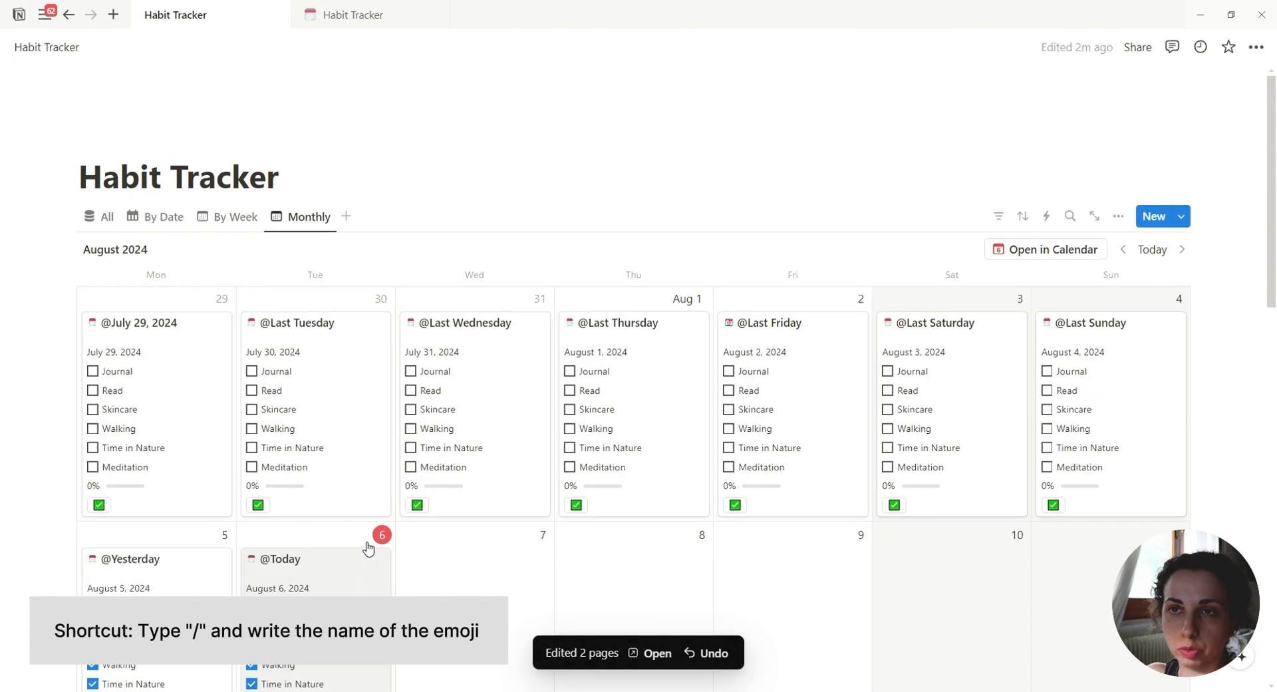
Move the Monthly view directly after the All view in the habit database's view order.
left_click(310, 217)
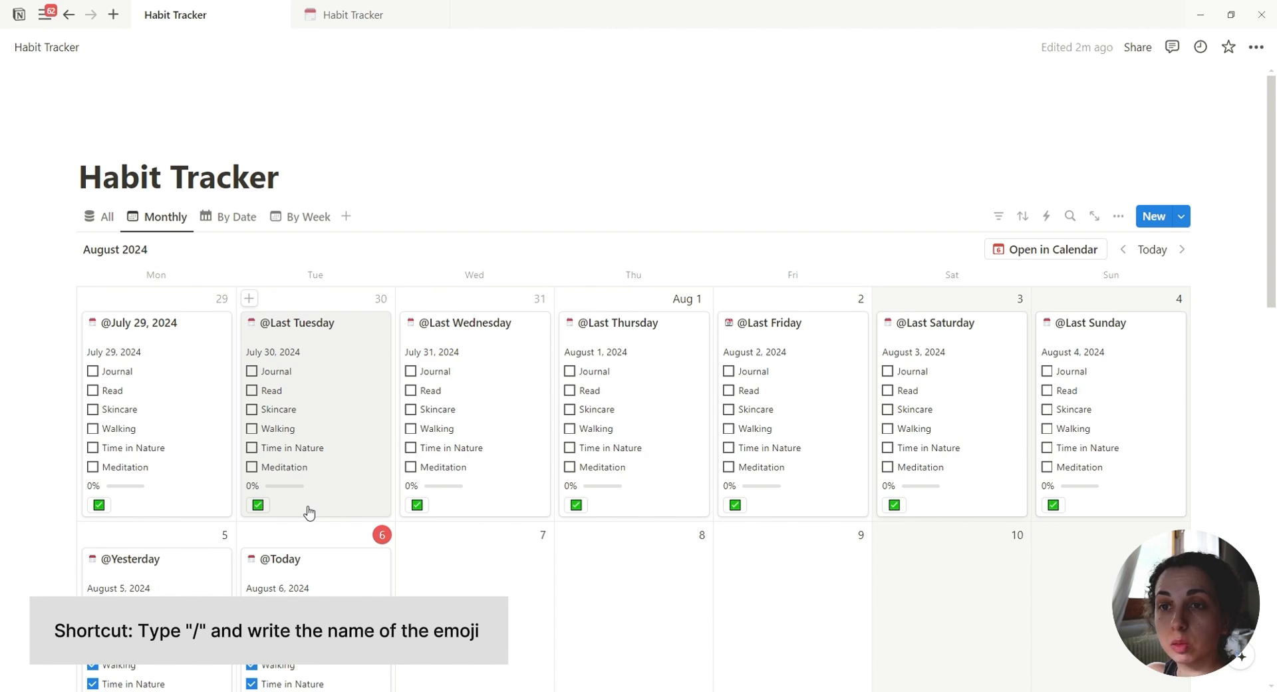
left_click(290, 171)
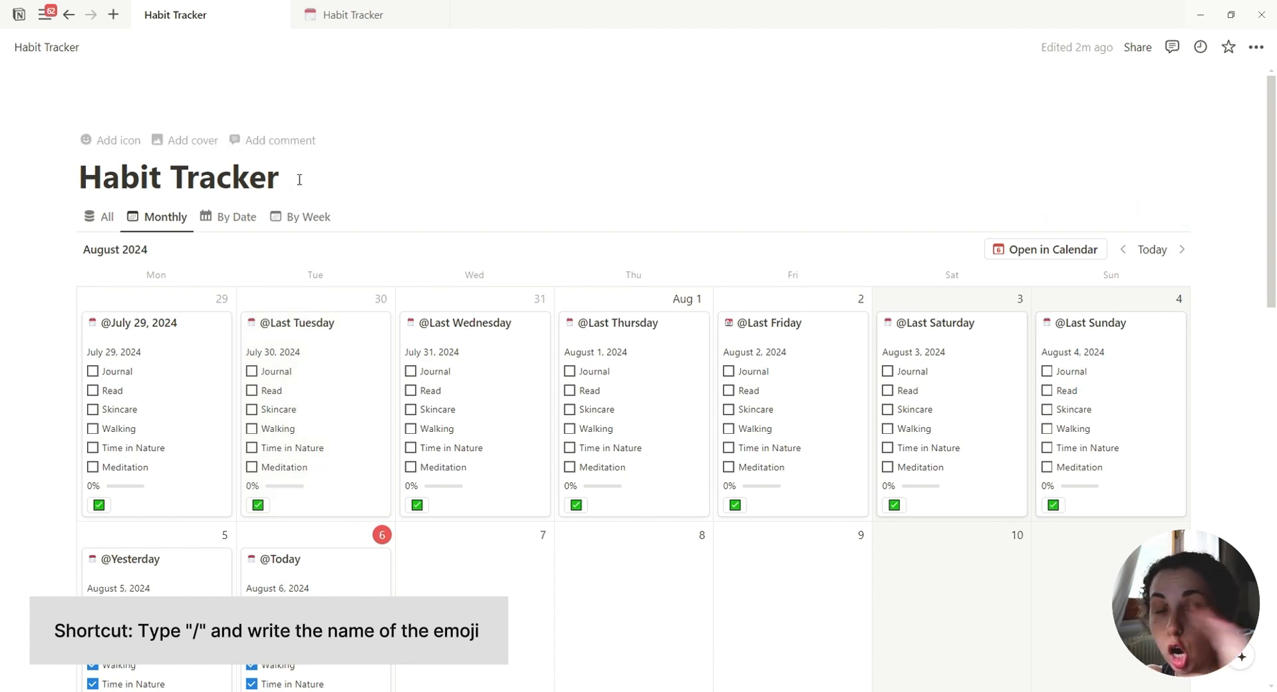
Check the finished Habit Tracker page's layout, and insert a button block between the page title and the database views.
left_click(347, 16)
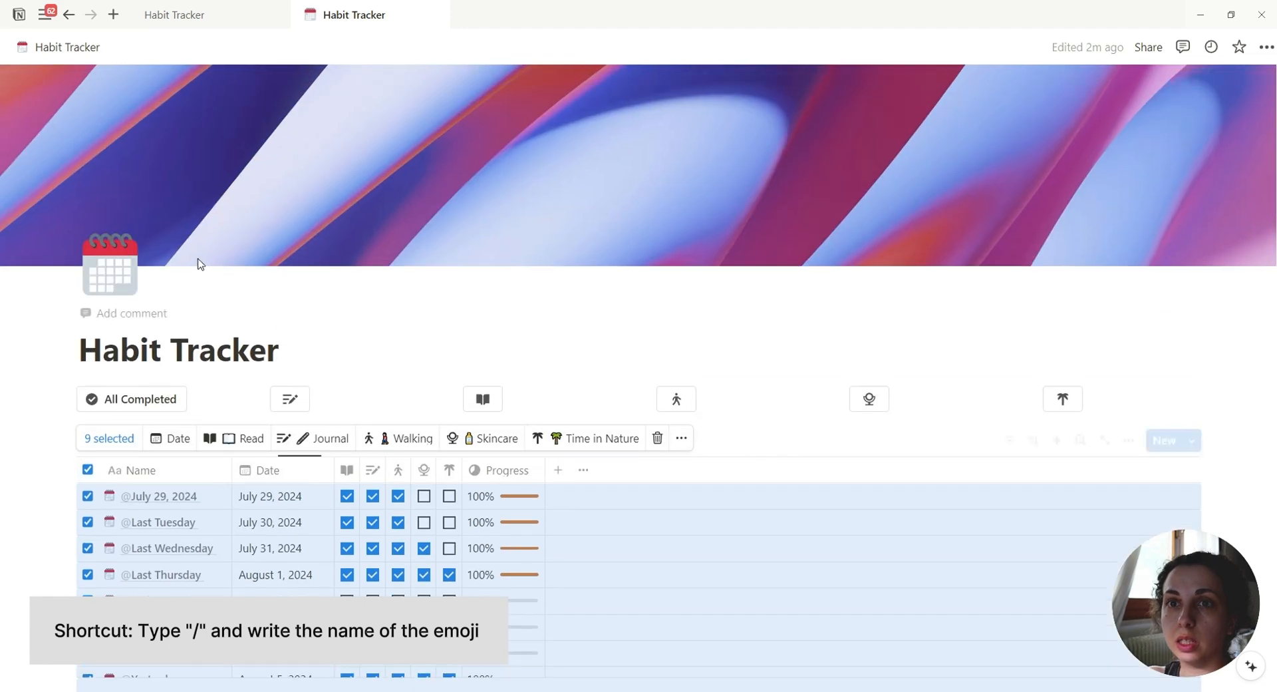
left_click(106, 440)
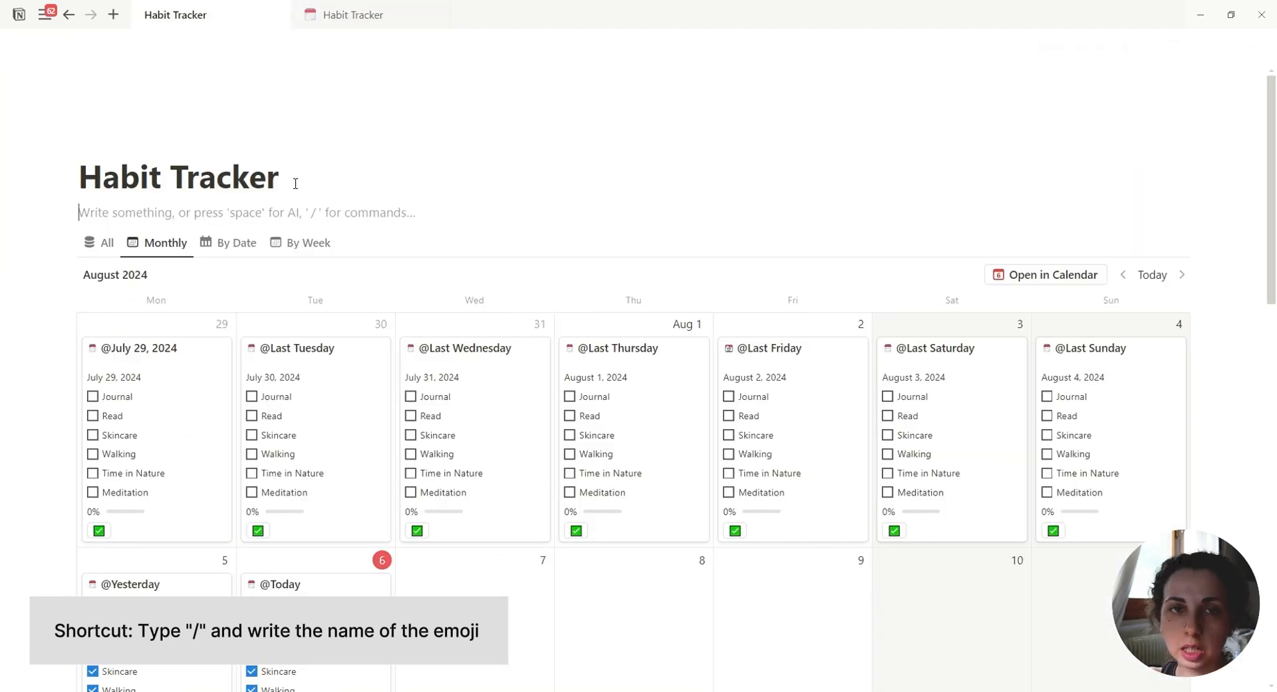
type("/")
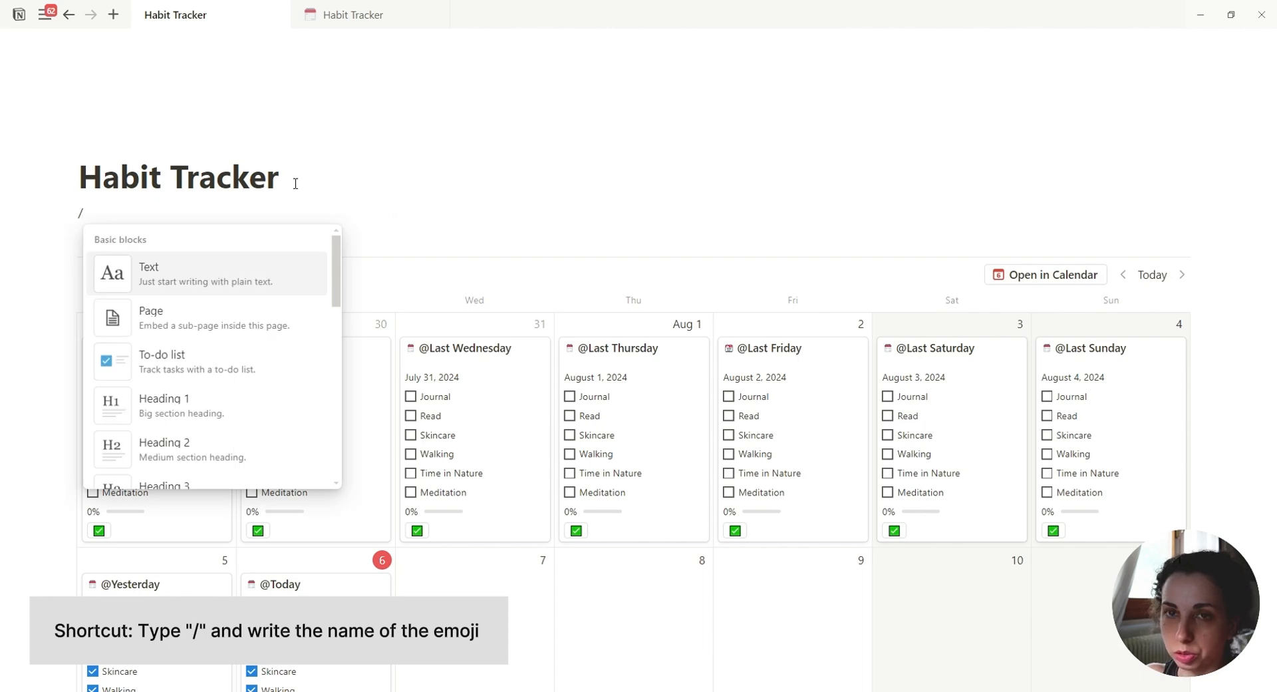
type("button")
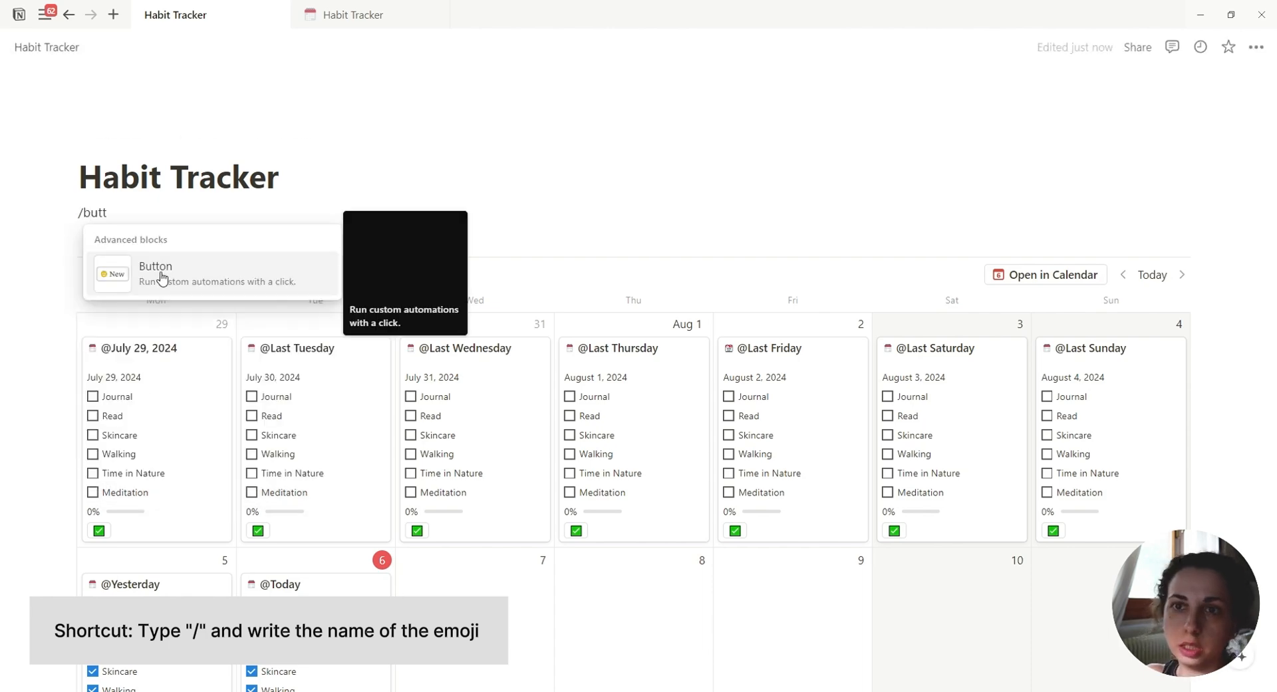
left_click(168, 276)
scroll(371, 558, "down", 3)
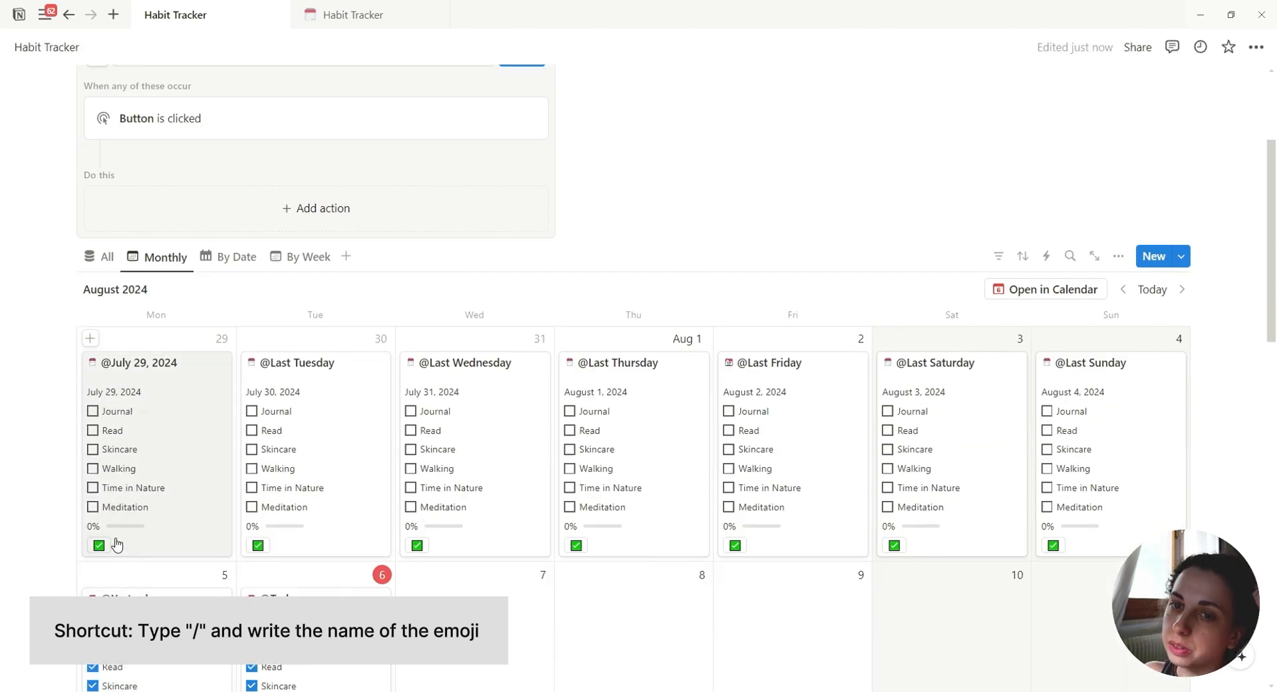
scroll(117, 544, "up", 3)
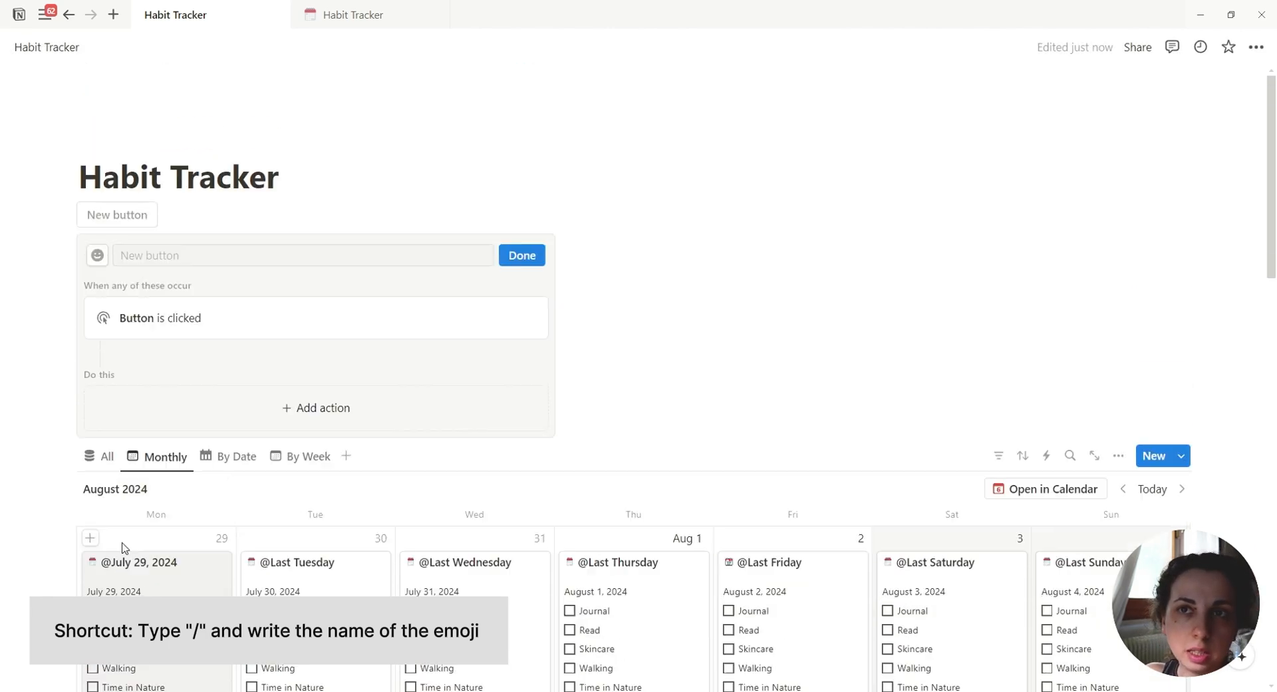
Give the new button the round check mark icon and name it "All Completed".
left_click(98, 262)
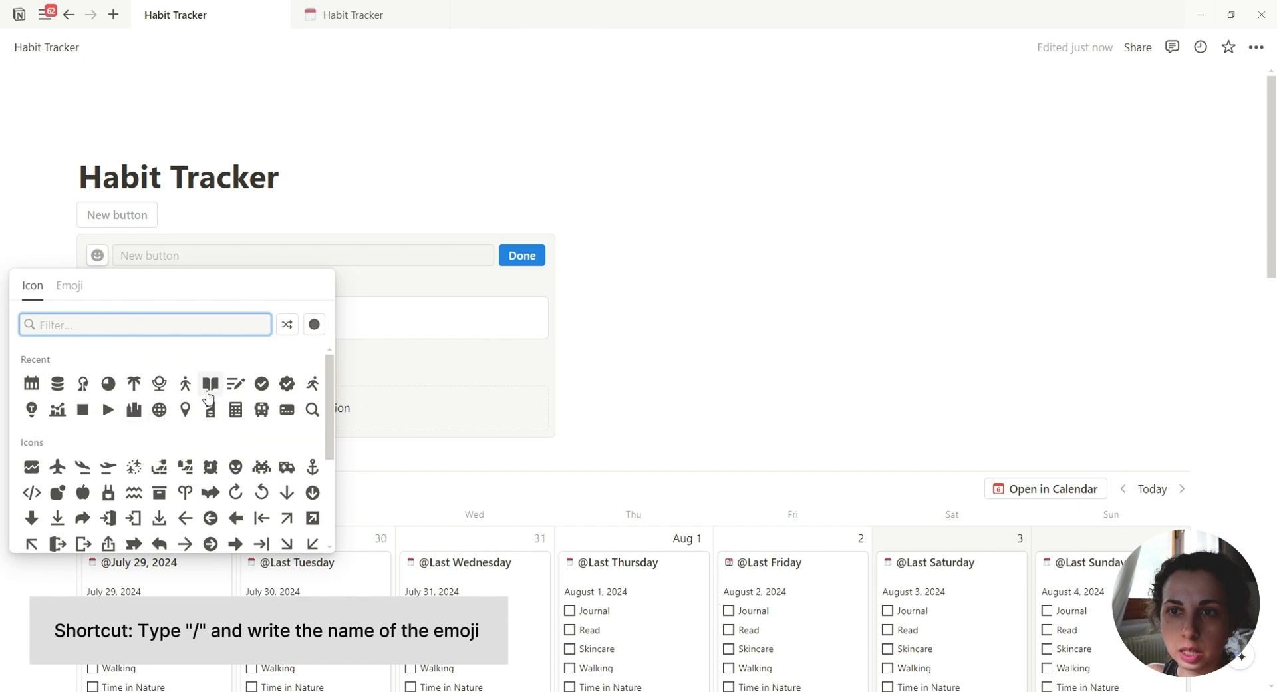
left_click(262, 384)
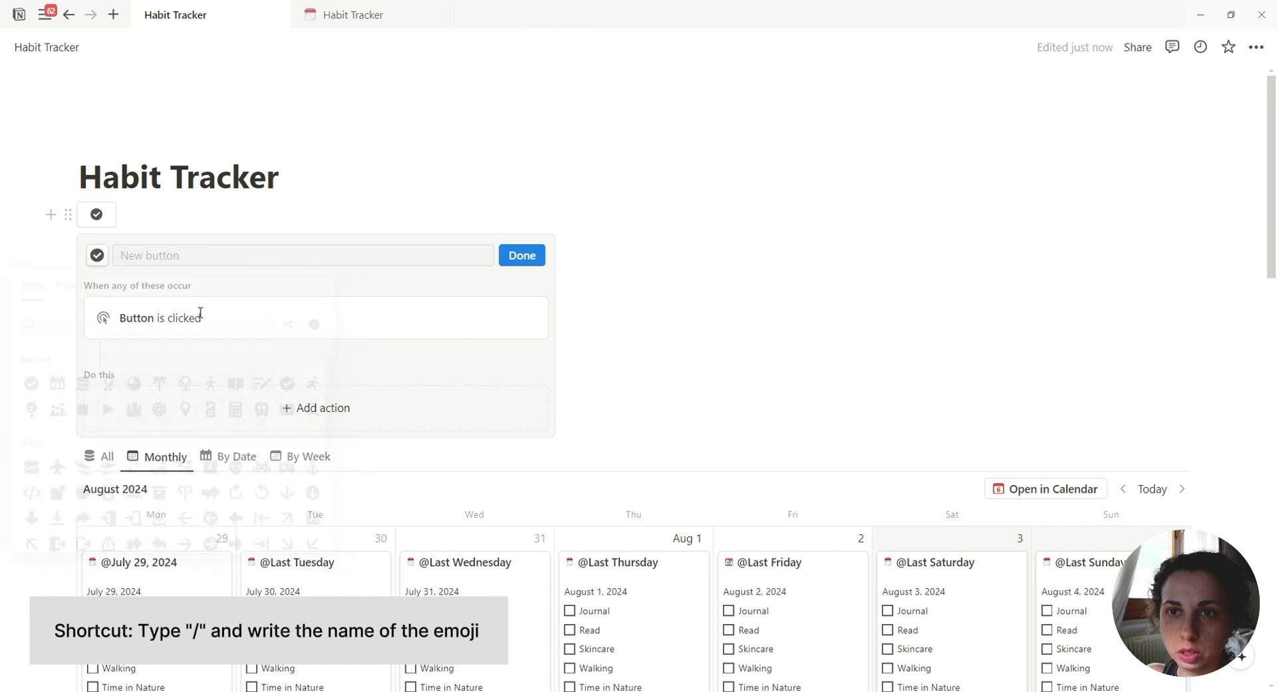
left_click(193, 259)
type("All Co")
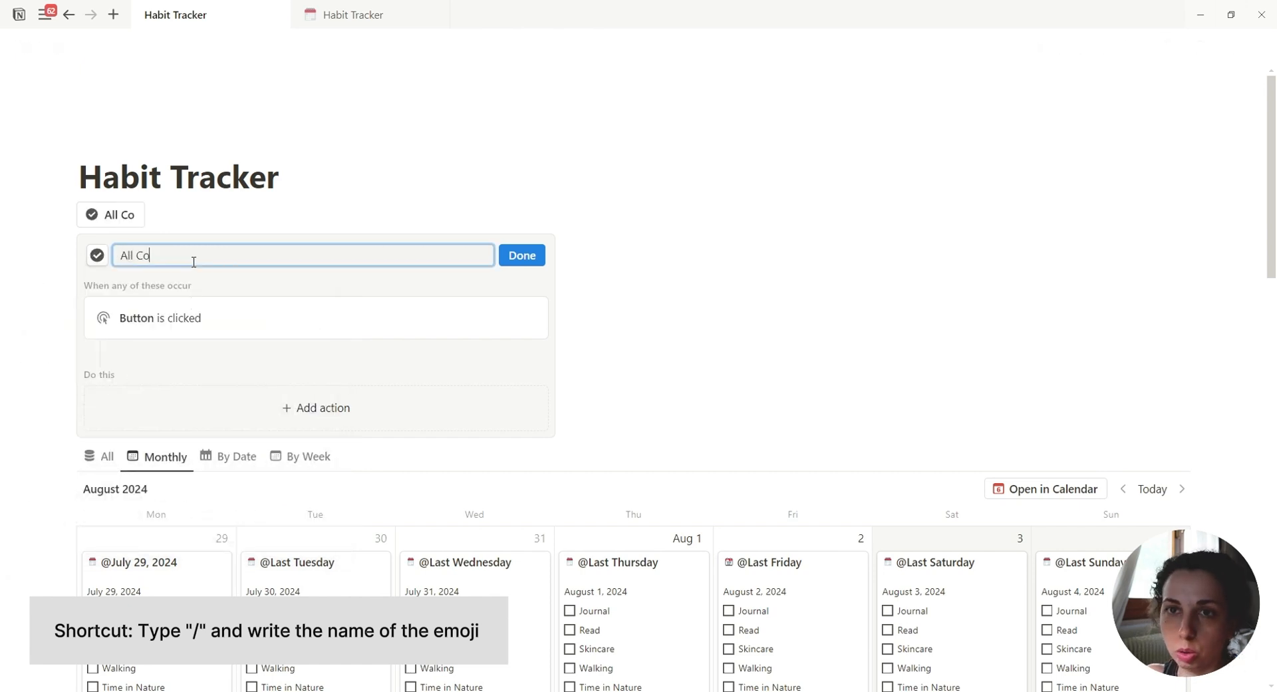
type("mplted")
key("BackSpace")
key("BackSpace")
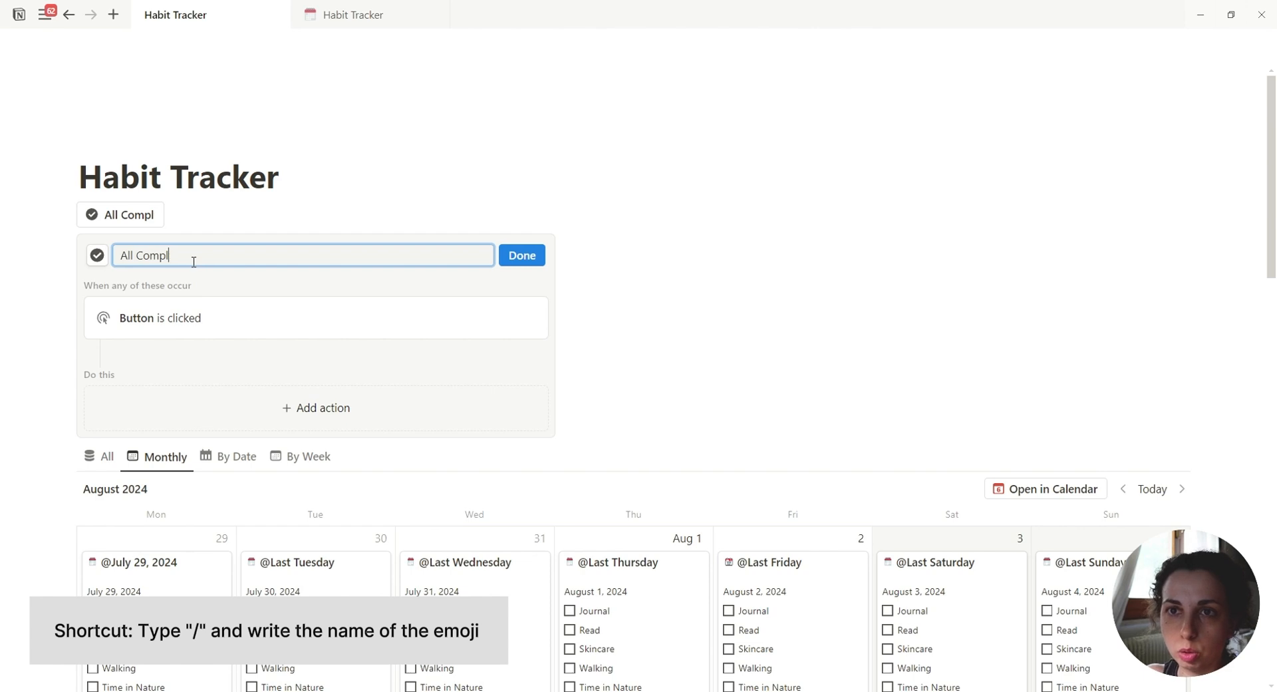
type("eted")
scroll(307, 276, "down", 2)
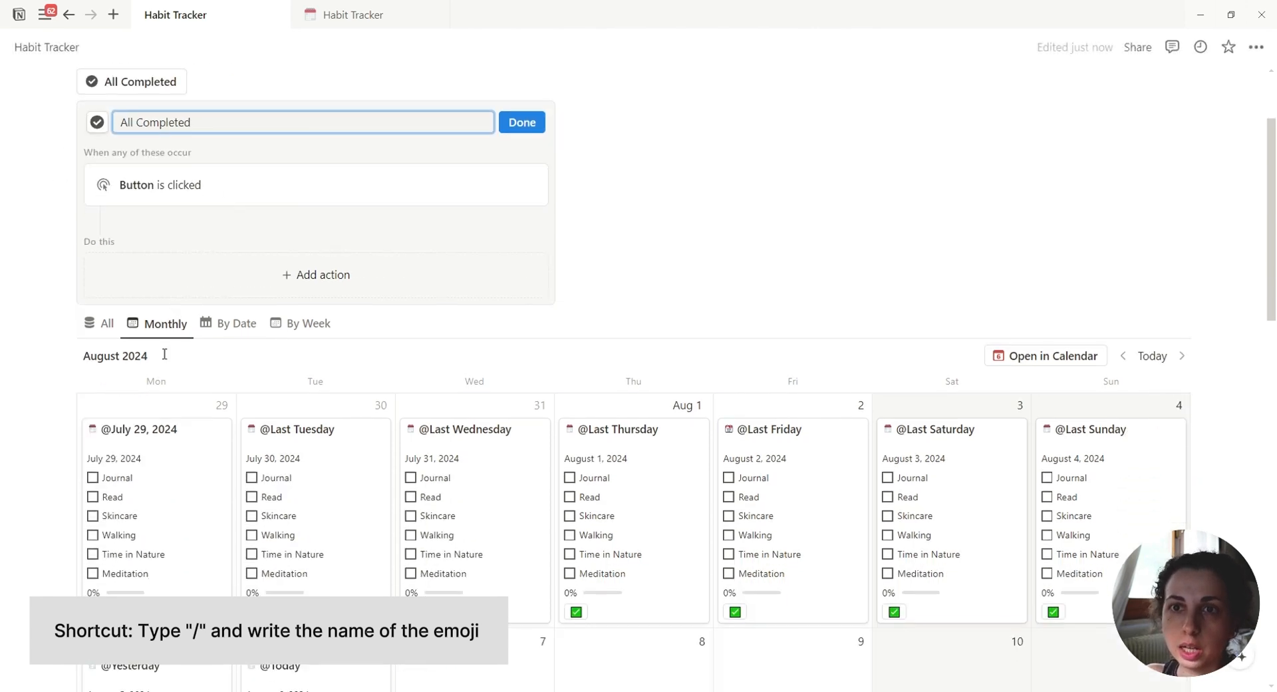
Add an action to the All Completed button that edits pages in the Habit Tracker (Build) database.
left_click(305, 277)
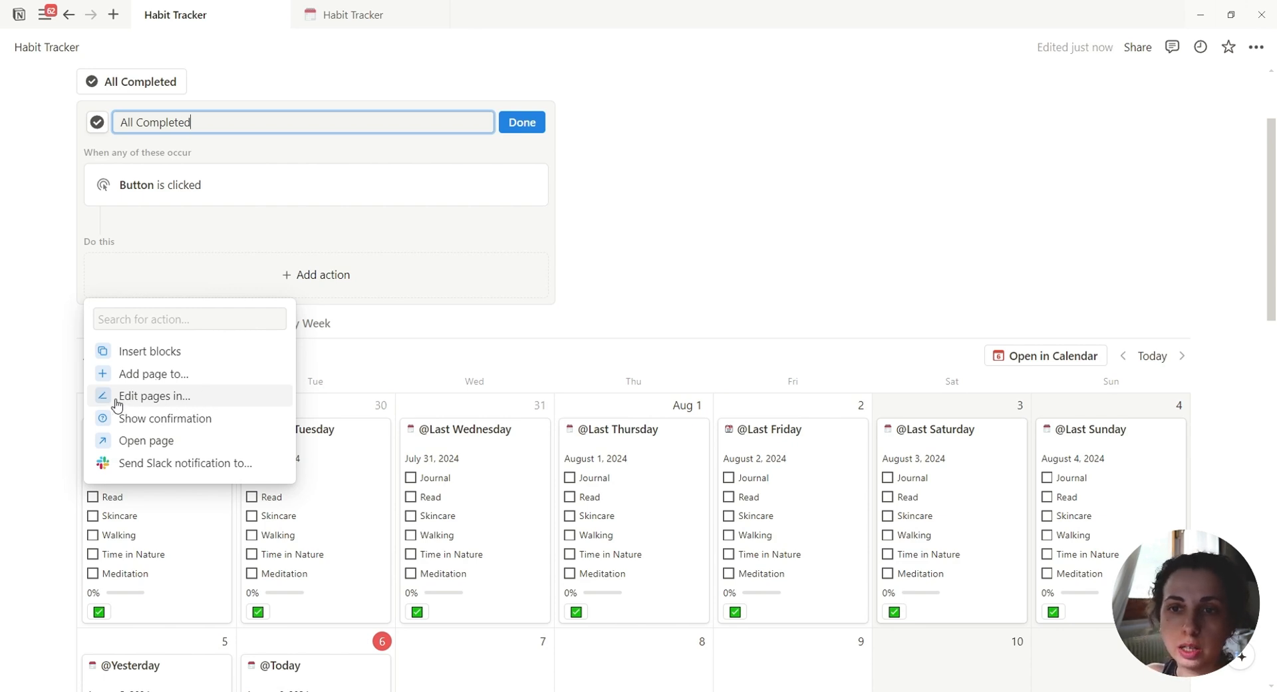
left_click(140, 396)
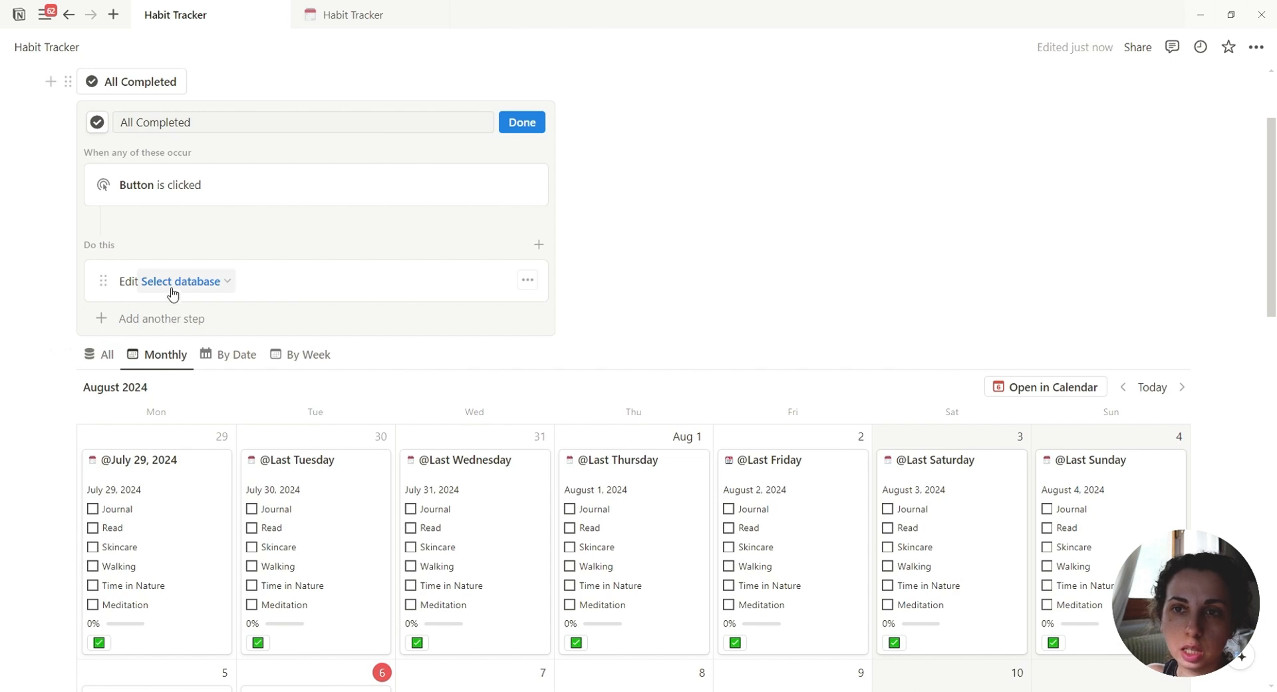
left_click(175, 282)
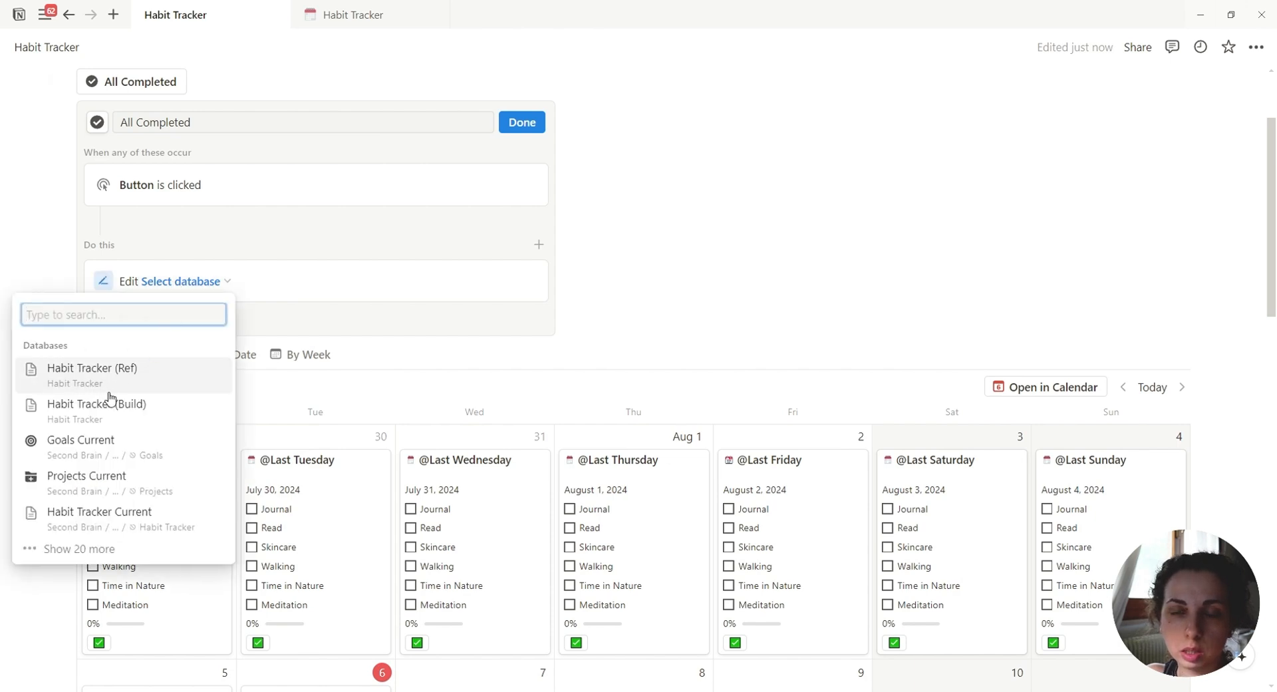
left_click(78, 419)
scroll(271, 416, "up", 1)
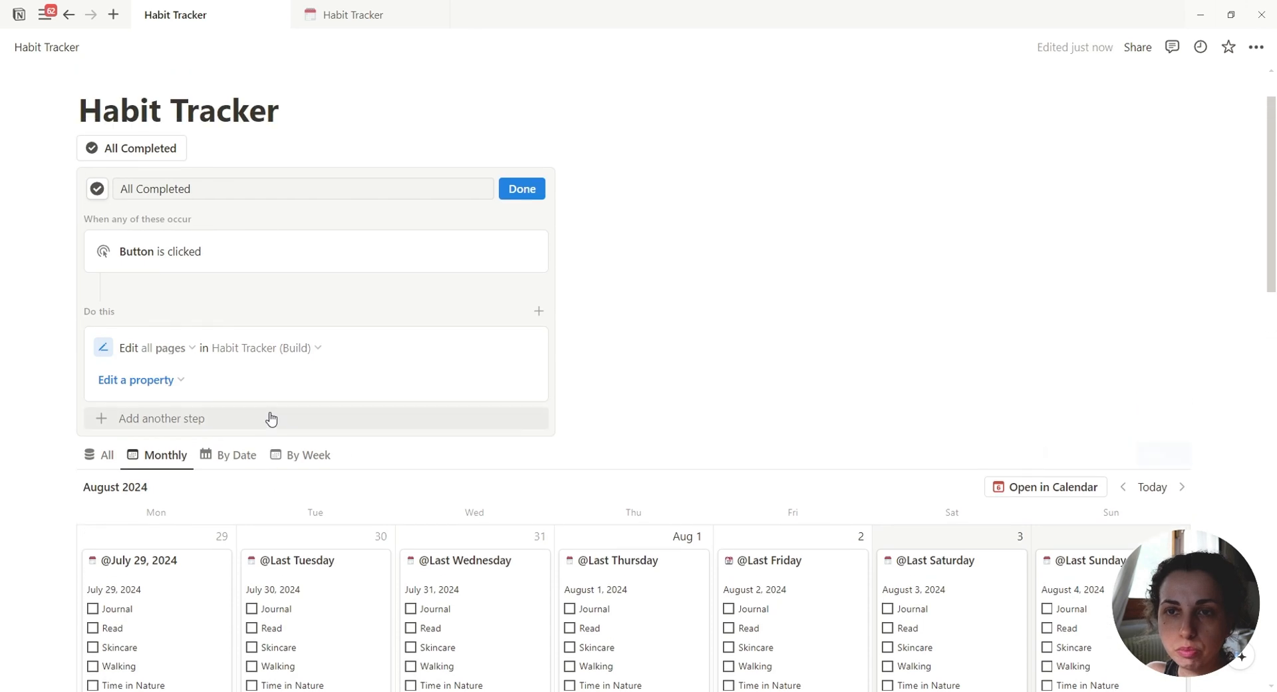
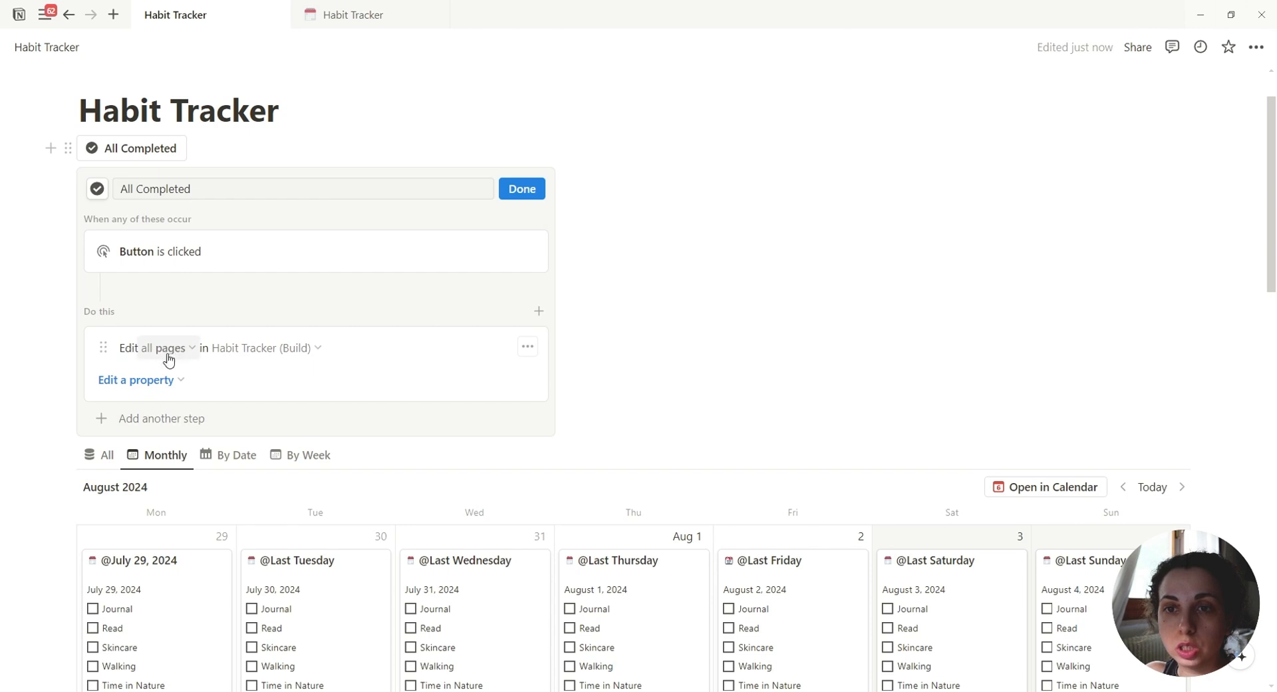
Filter the pages edited by the button to those whose Date start date is Today.
left_click(188, 356)
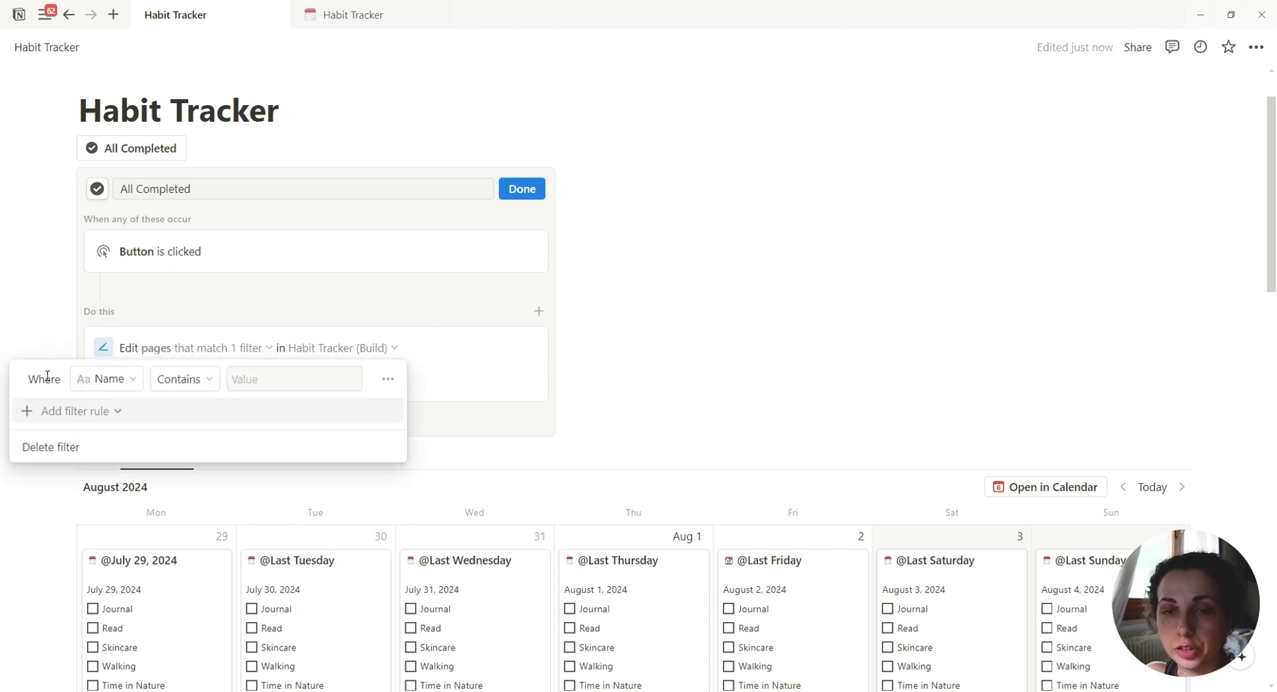
left_click(93, 379)
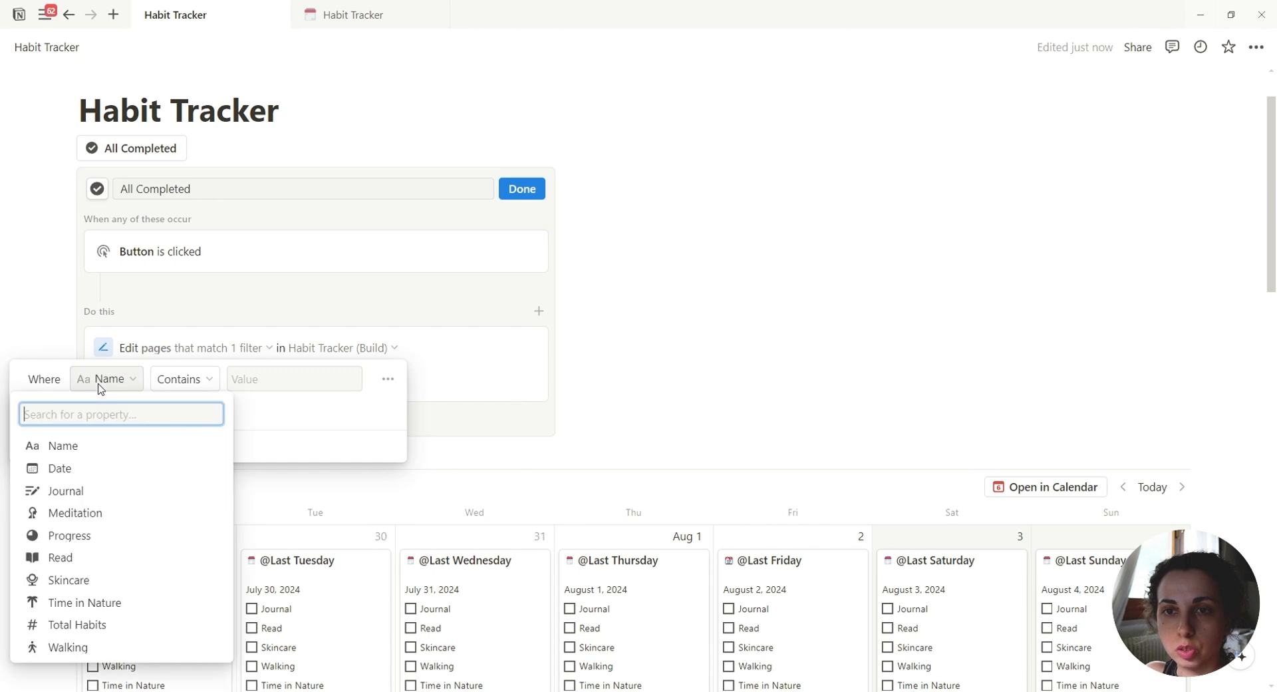
left_click(85, 469)
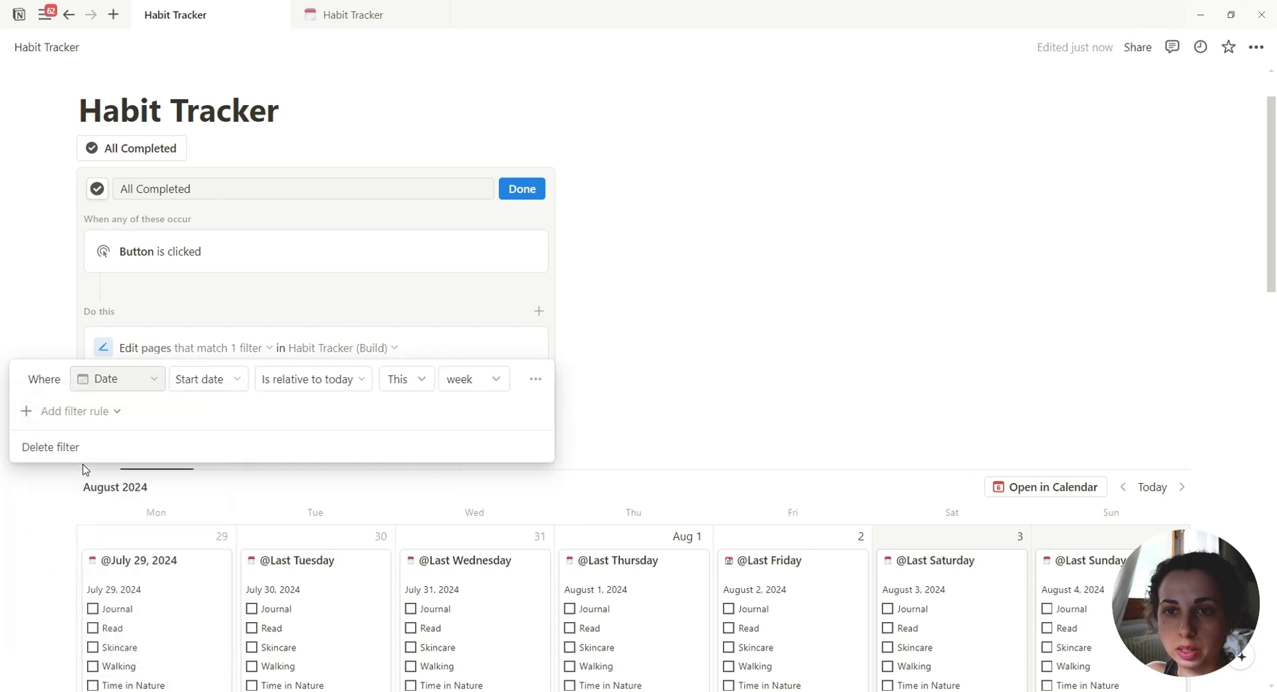
left_click(291, 388)
left_click(273, 408)
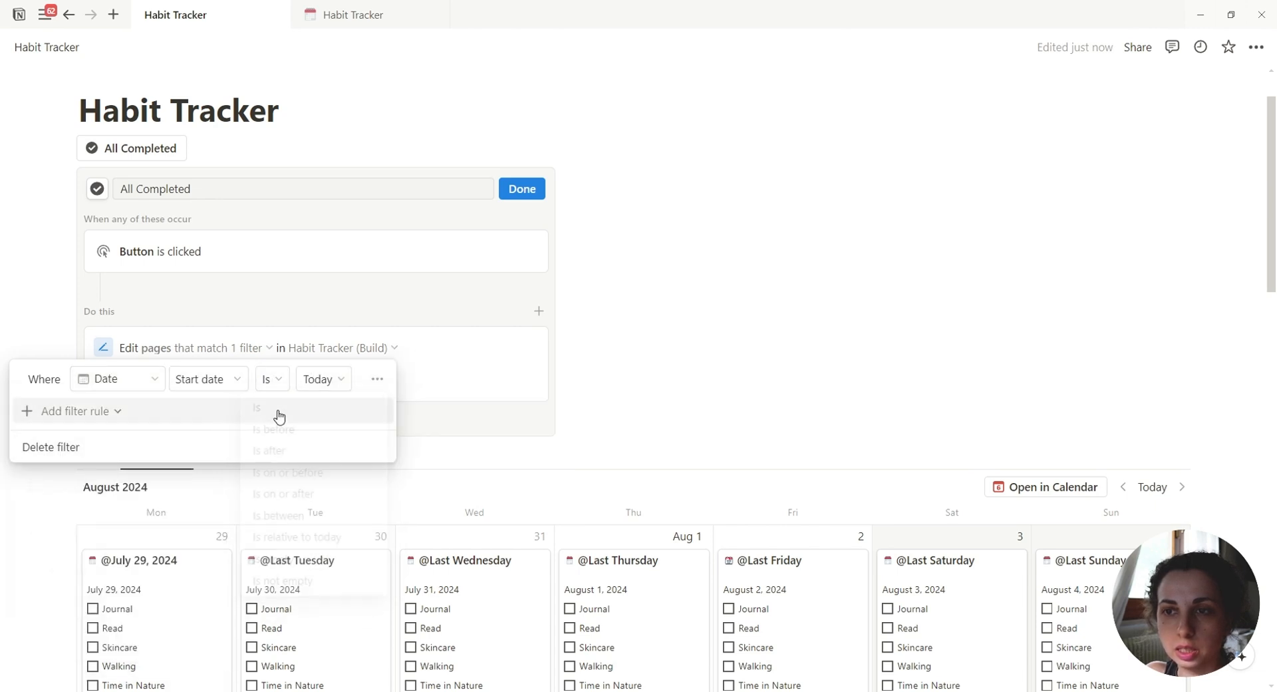
left_click(437, 406)
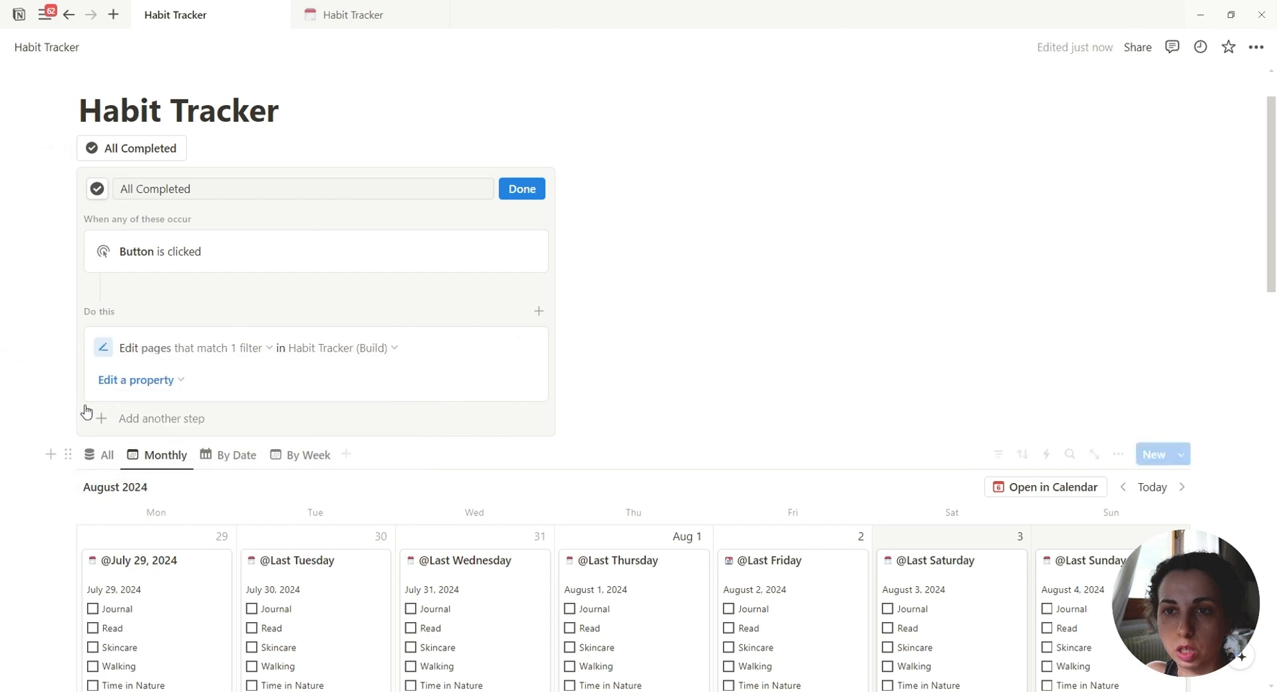
Make the button's action set the Journal and Meditation properties to Checked.
left_click(138, 381)
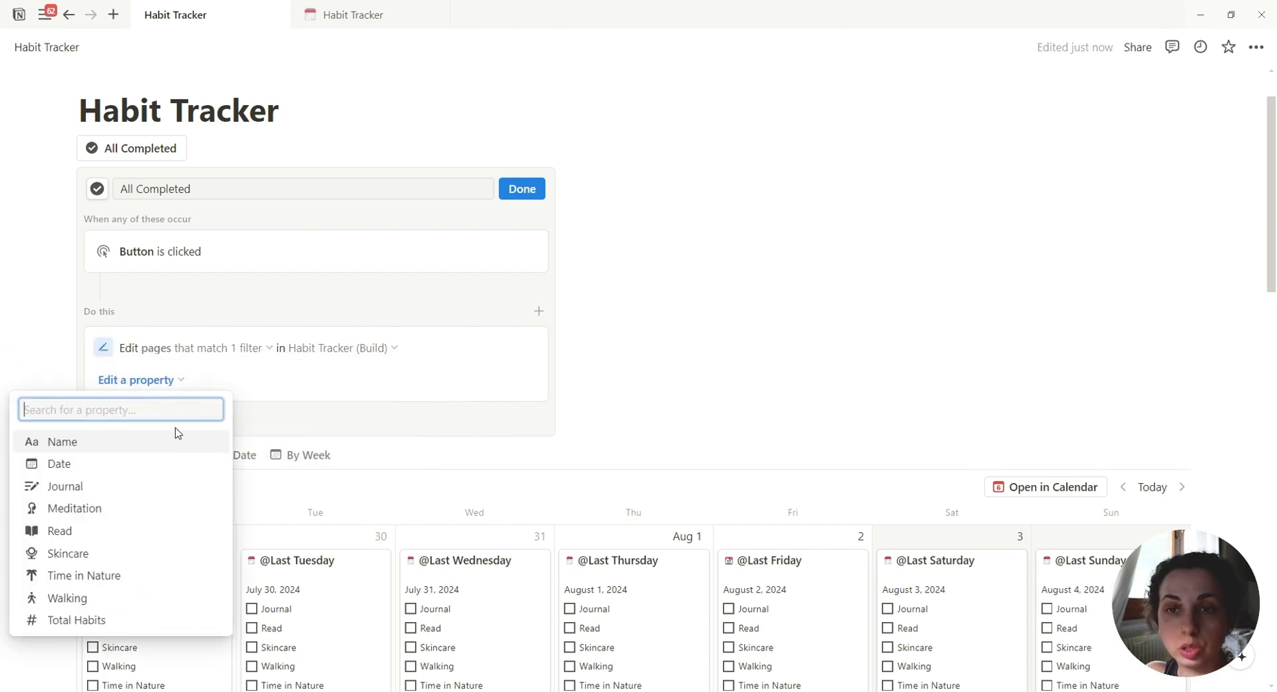
left_click(108, 487)
left_click(263, 389)
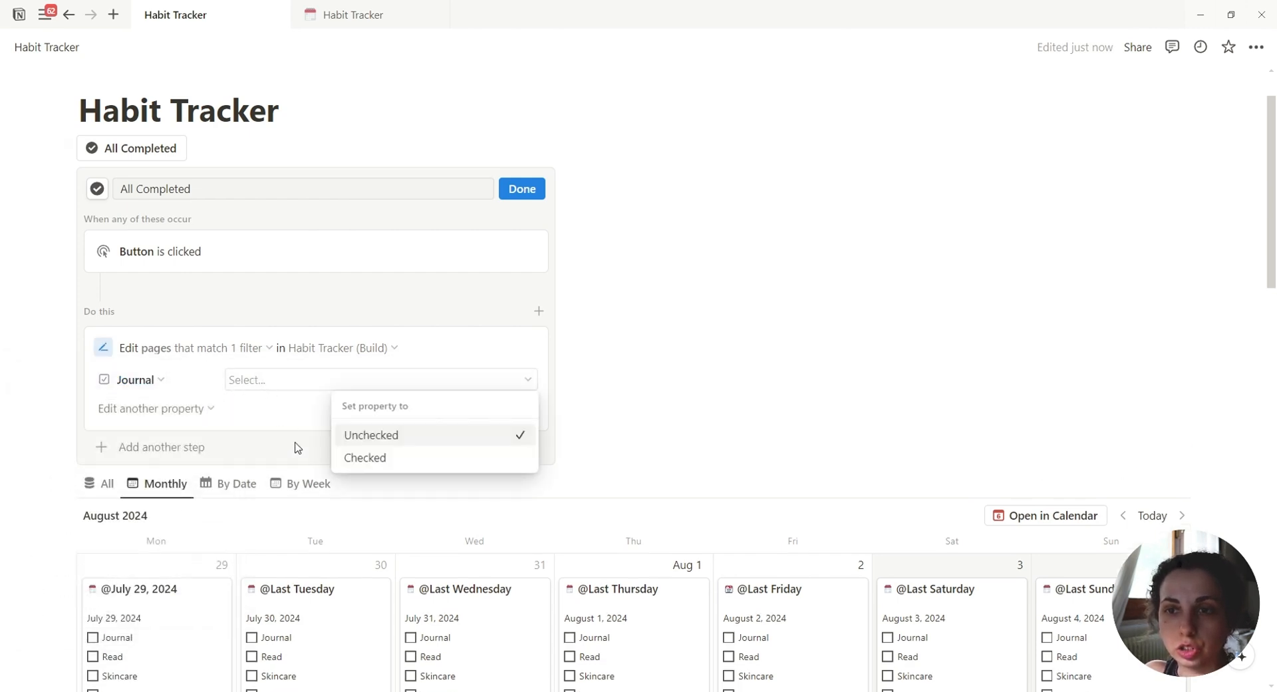
left_click(346, 456)
left_click(193, 409)
left_click(133, 515)
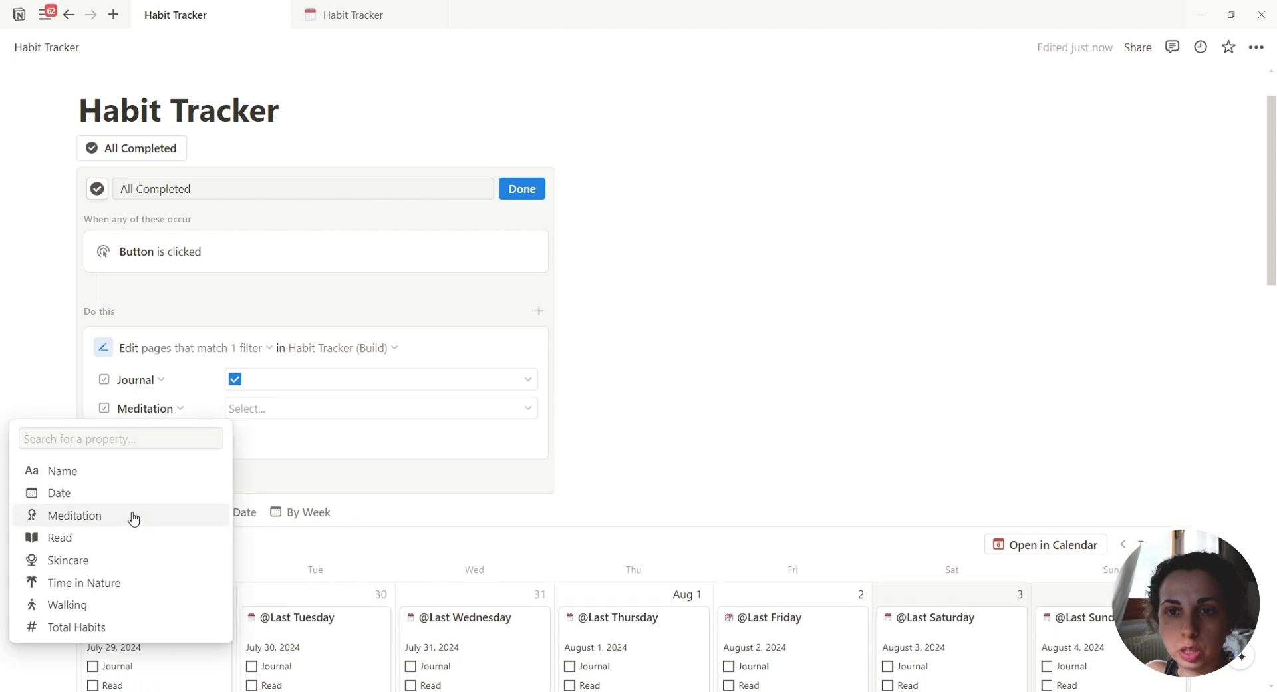
left_click(313, 410)
left_click(359, 489)
Make the action also set Skincare, Read, Time in Nature and Walking to Checked, and finish the button's setup.
left_click(175, 443)
left_click(133, 544)
left_click(300, 438)
left_click(362, 515)
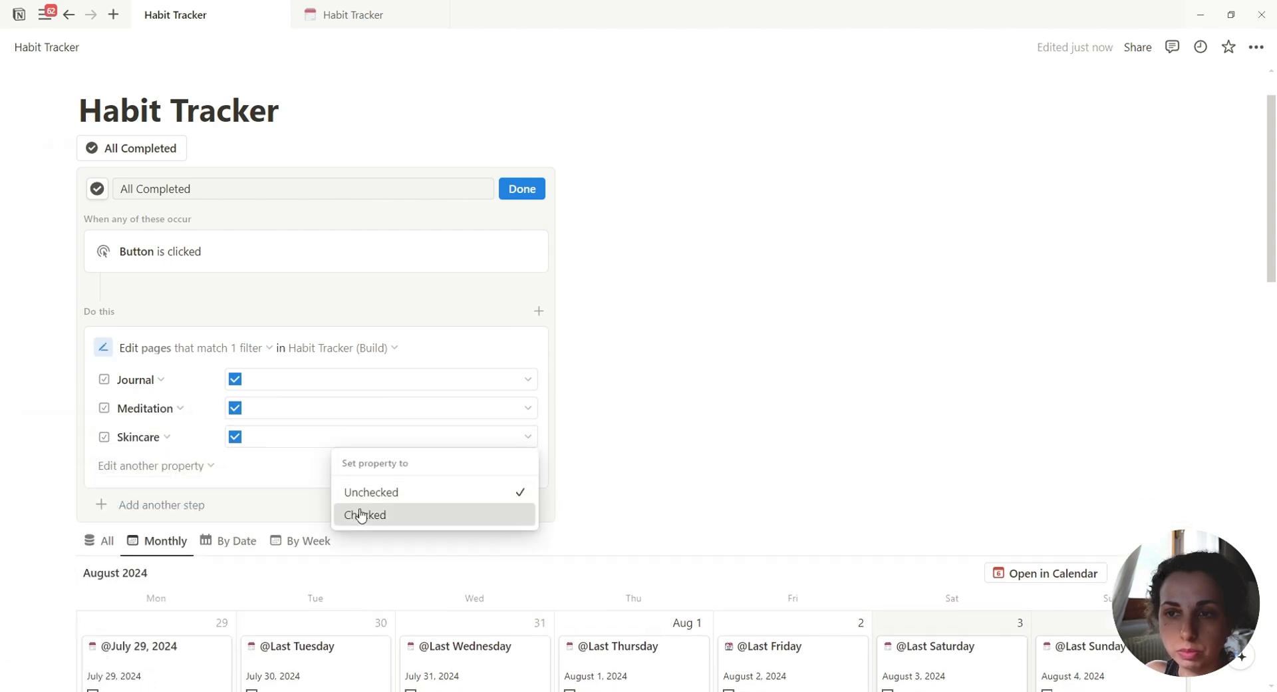
left_click(175, 468)
left_click(134, 573)
left_click(299, 467)
left_click(353, 546)
left_click(340, 601)
left_click(156, 552)
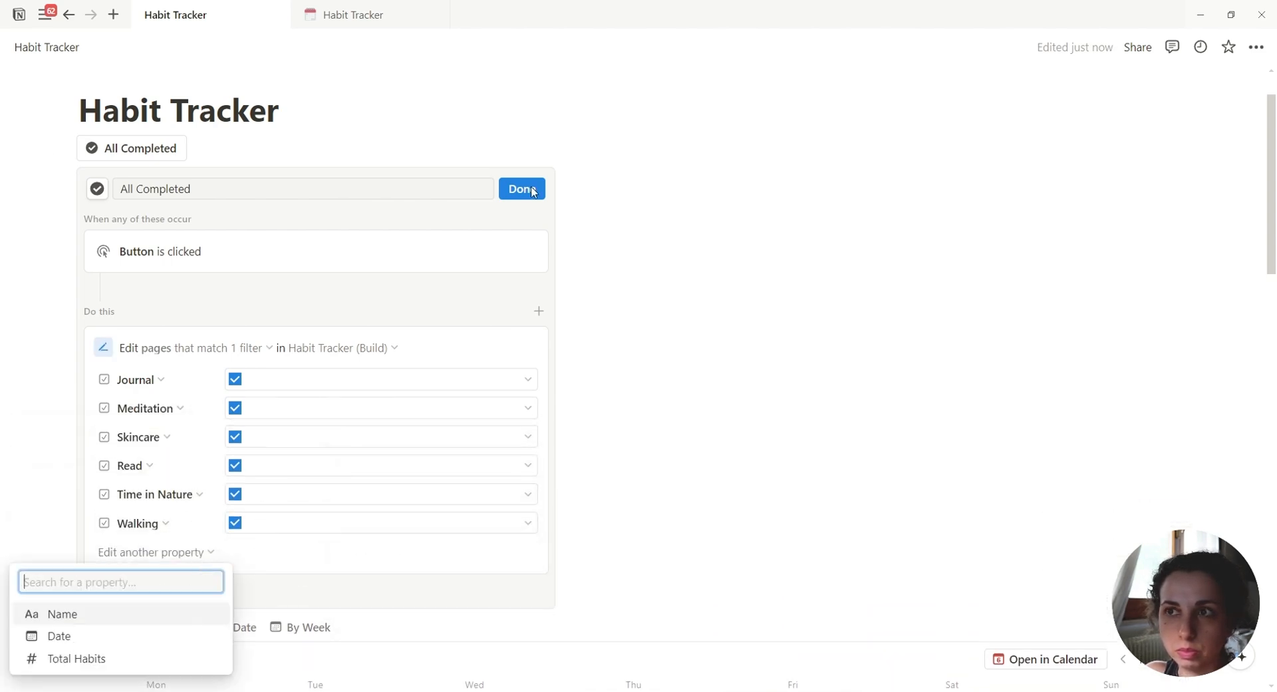
left_click(522, 189)
Uncheck all six habits in the August 6, 2024 entry and close it.
scroll(306, 490, "down", 3)
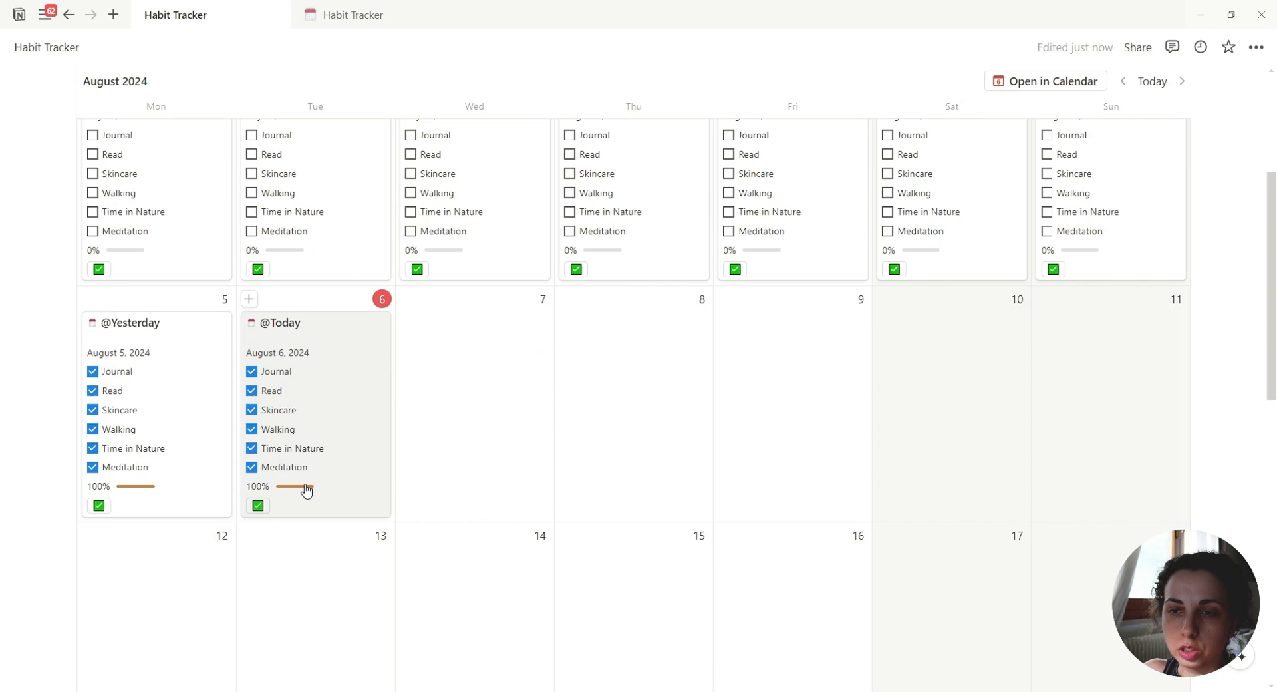
left_click(315, 451)
left_click(497, 390)
left_click(497, 420)
left_click(497, 450)
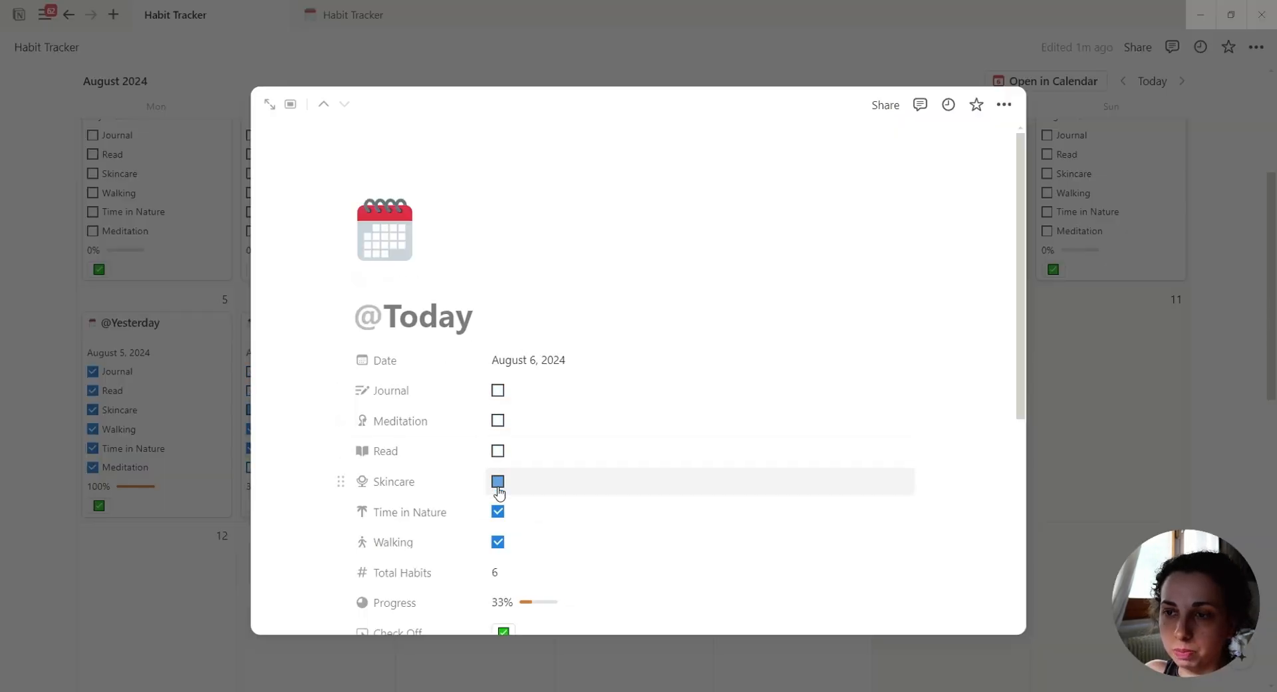
left_click(497, 481)
left_click(498, 510)
left_click(497, 542)
left_click(137, 633)
Run the All Completed button to check all of today's habits, and view the August 6 card.
scroll(189, 626, "up", 4)
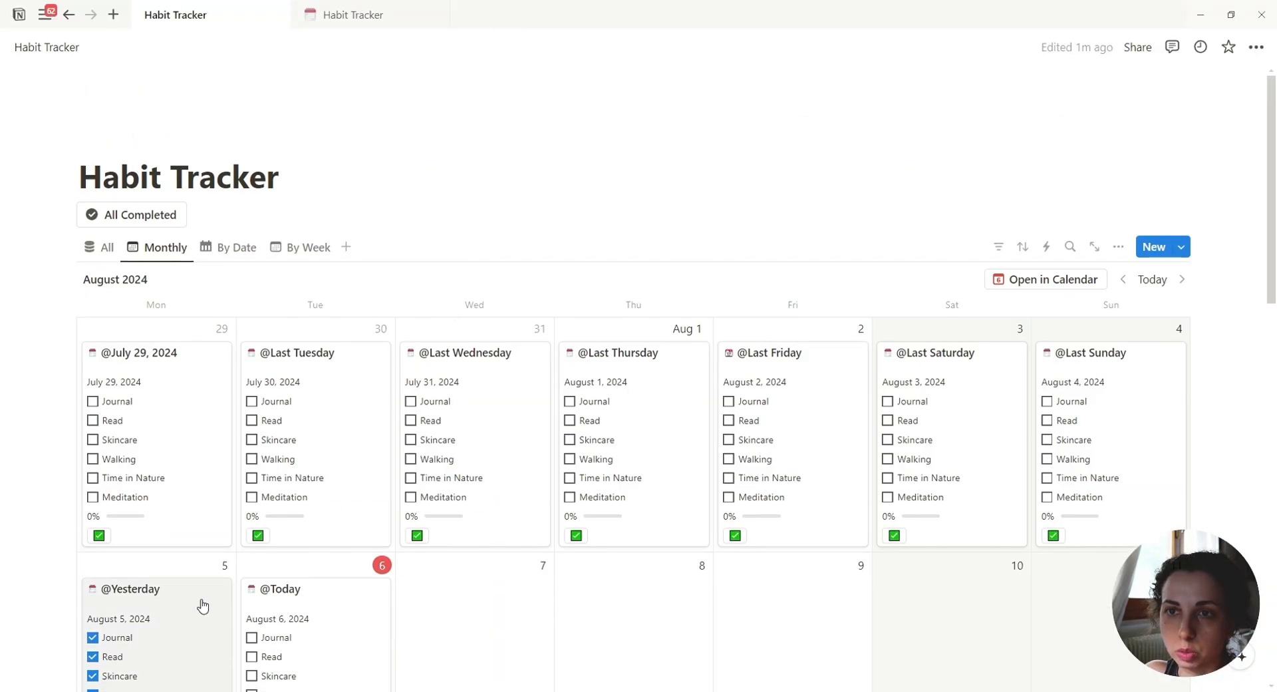
left_click(137, 216)
scroll(328, 208, "down", 2)
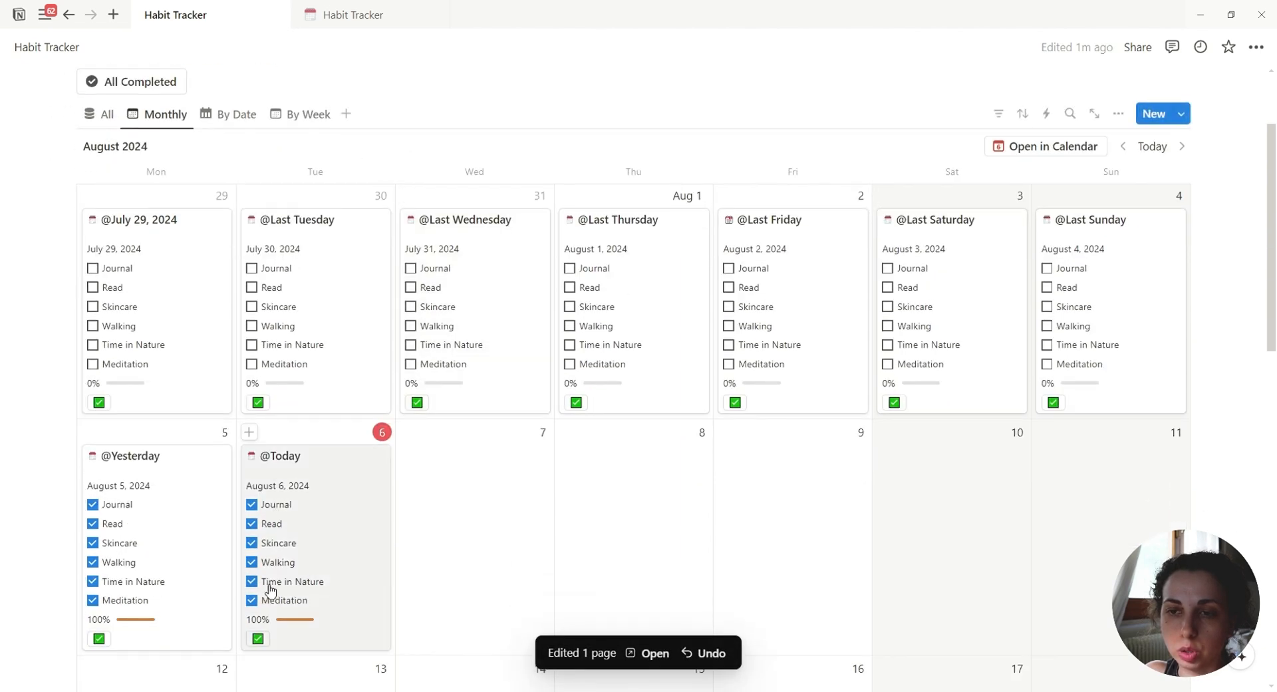
scroll(278, 599, "up", 3)
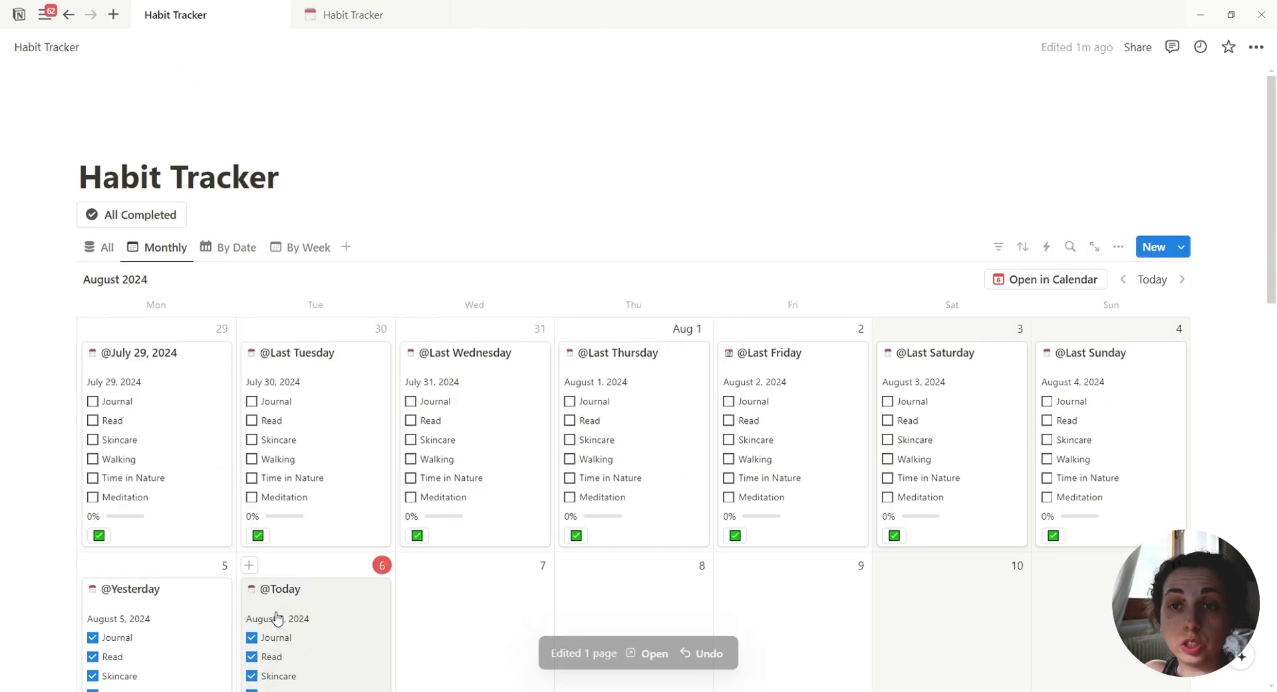
Examine the single-habit buttons on the finished Habit Tracker page and return to the page being built.
left_click(341, 20)
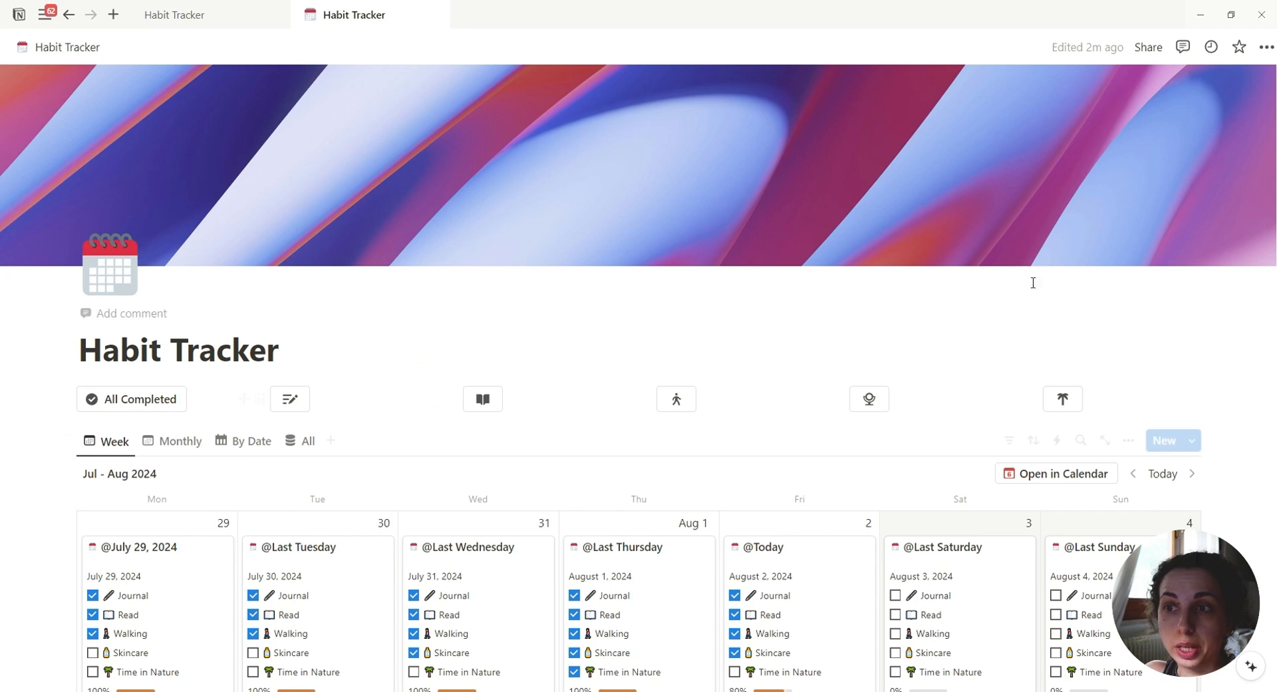
left_click(212, 20)
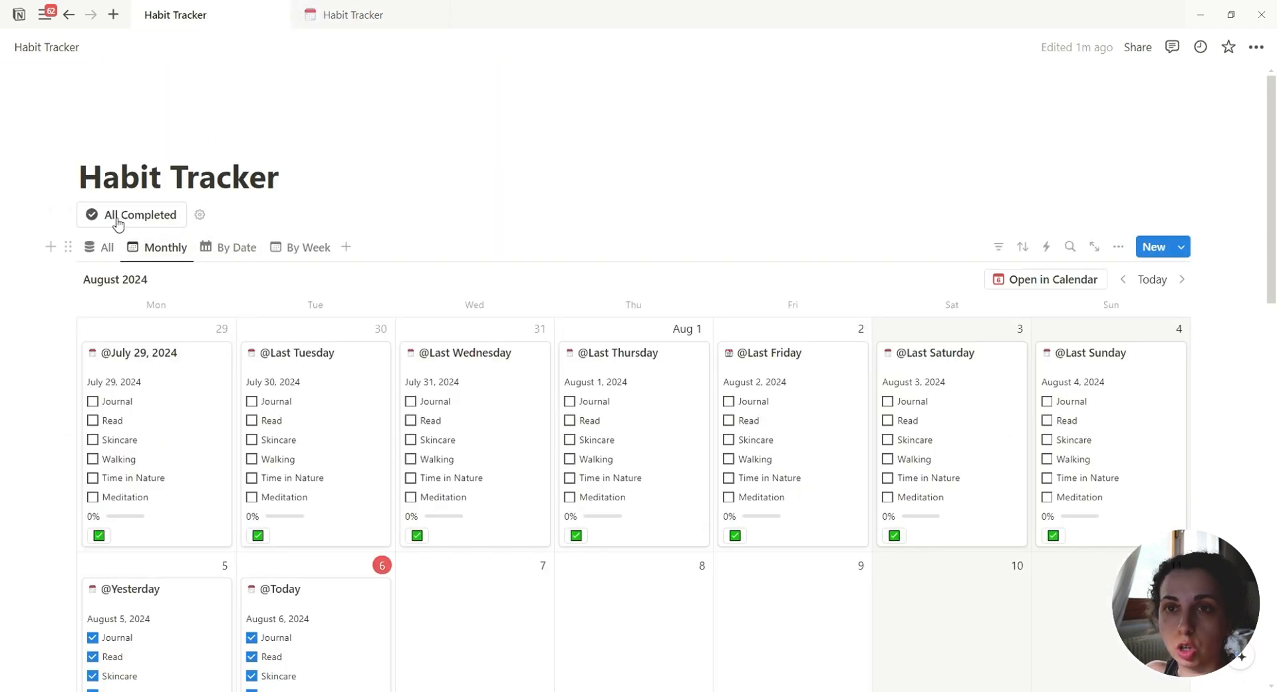
Duplicate the All Completed button and give the copy the lines-and-pencil icon used for Journal.
left_click(68, 214)
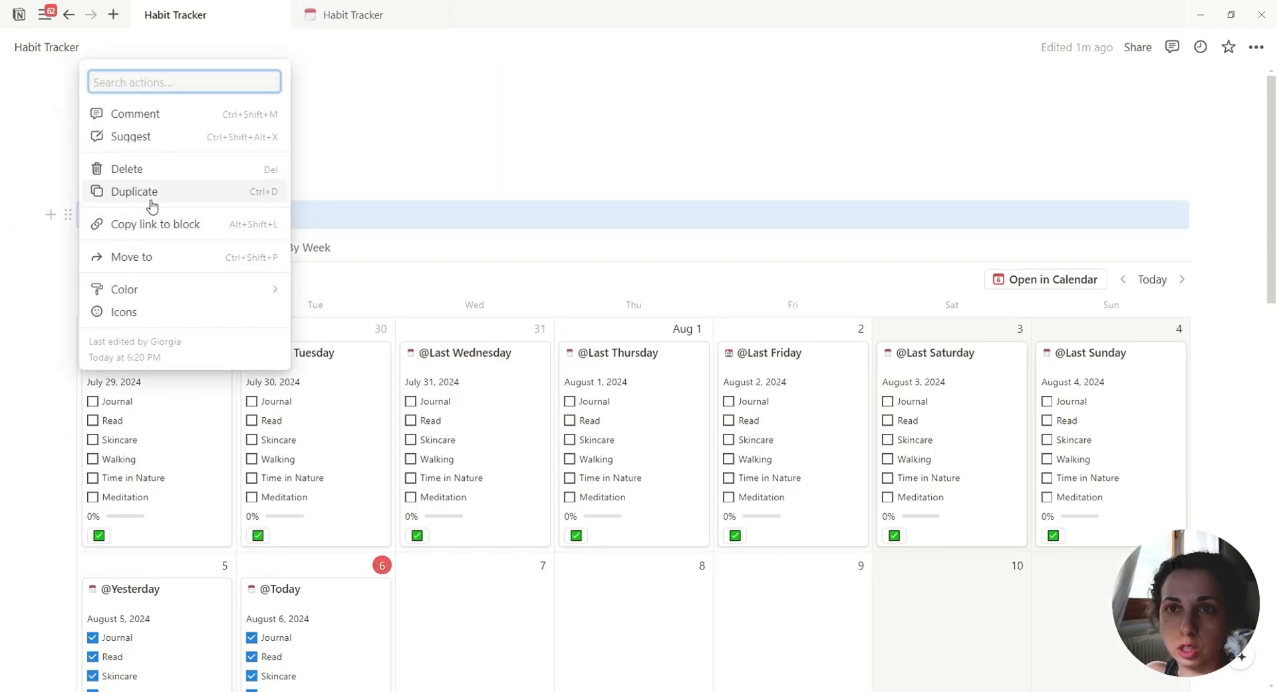
left_click(151, 194)
left_click(199, 247)
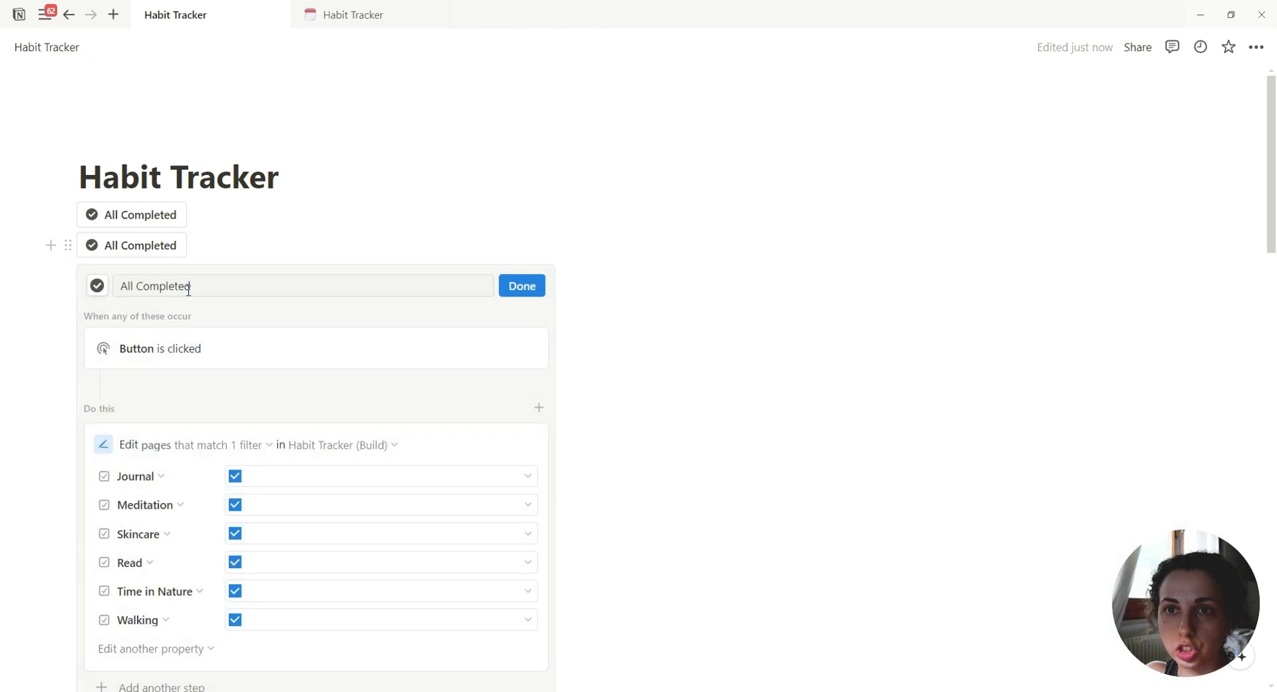
left_click(98, 286)
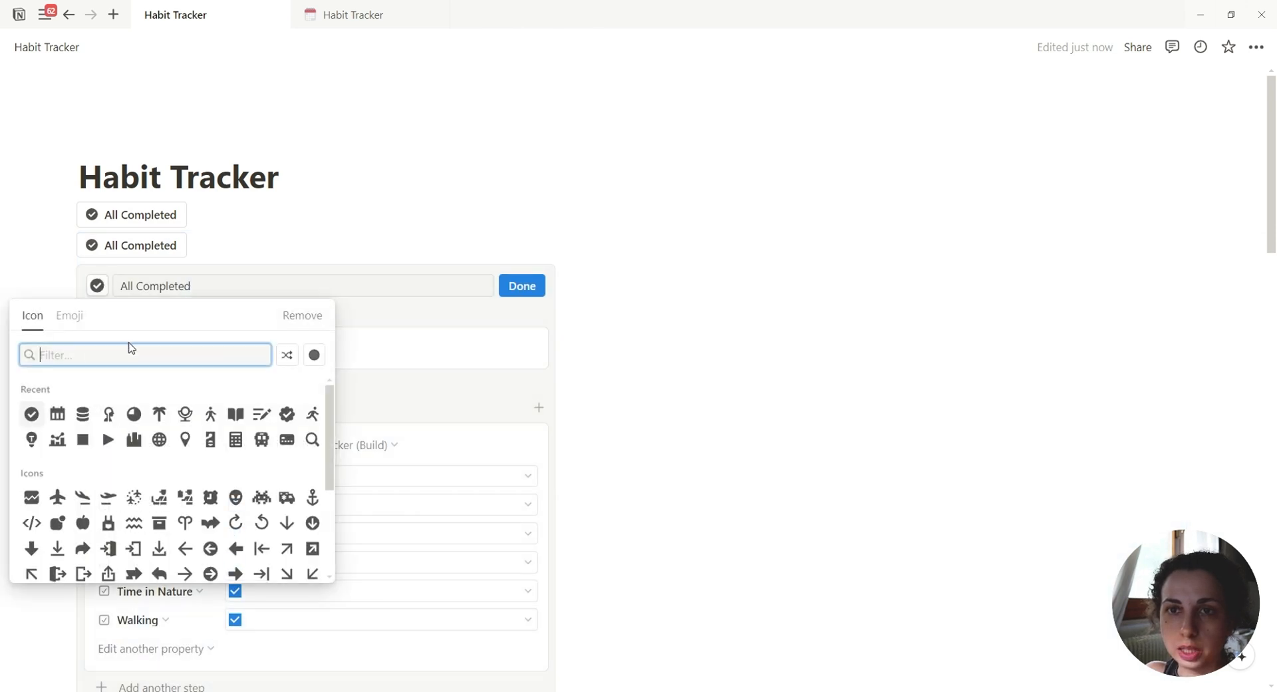
left_click(262, 414)
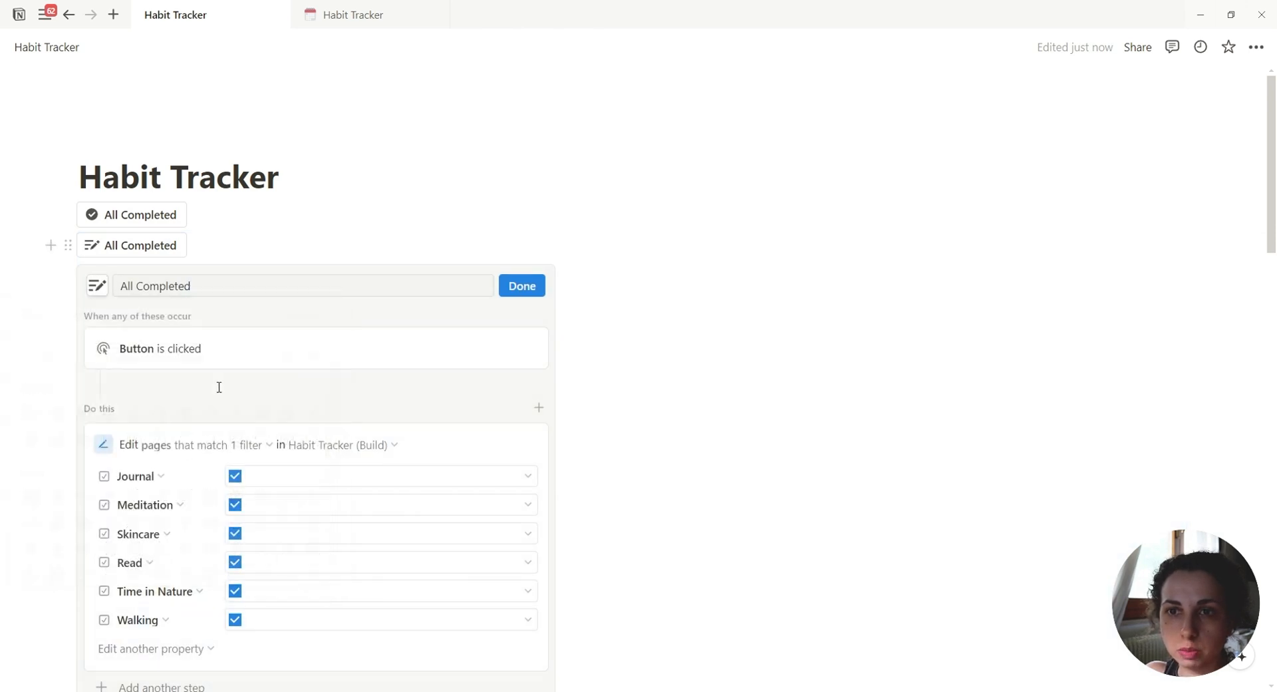
Clear the duplicated button's name so that it carries only its icon.
double_click(186, 286)
key("BackSpace")
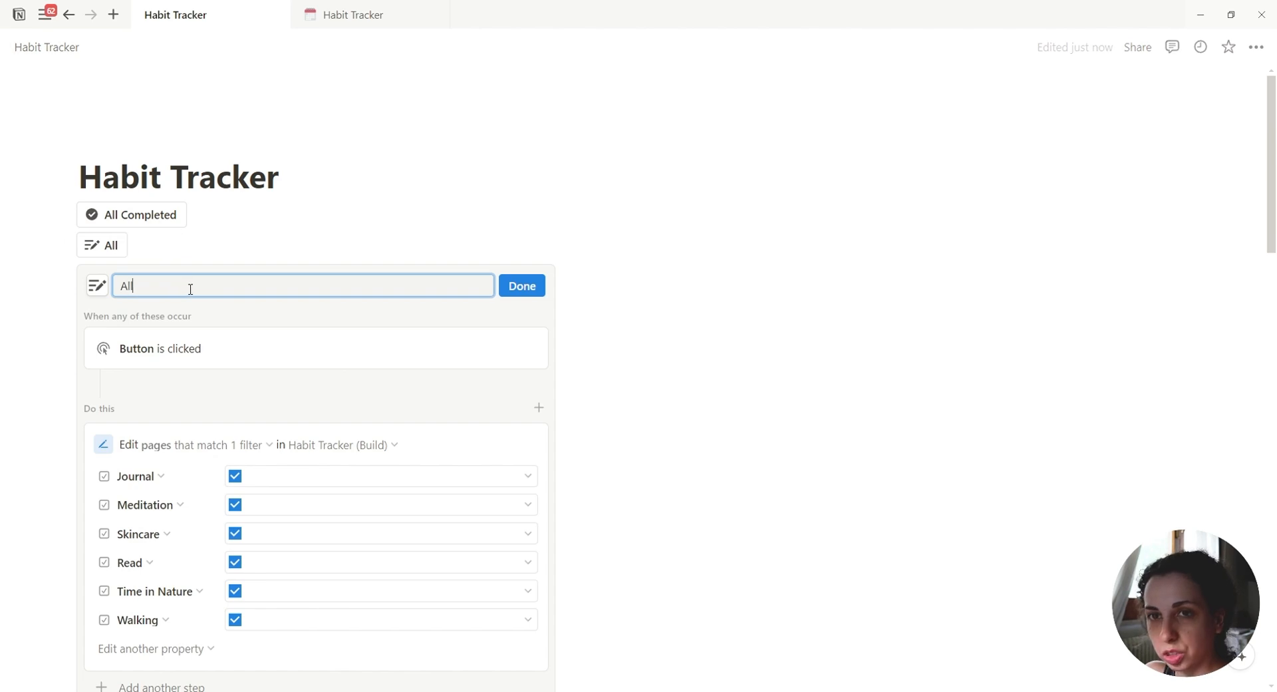
key("BackSpace")
key("BackSpace")
key("BackSpace")
key("BackSpace")
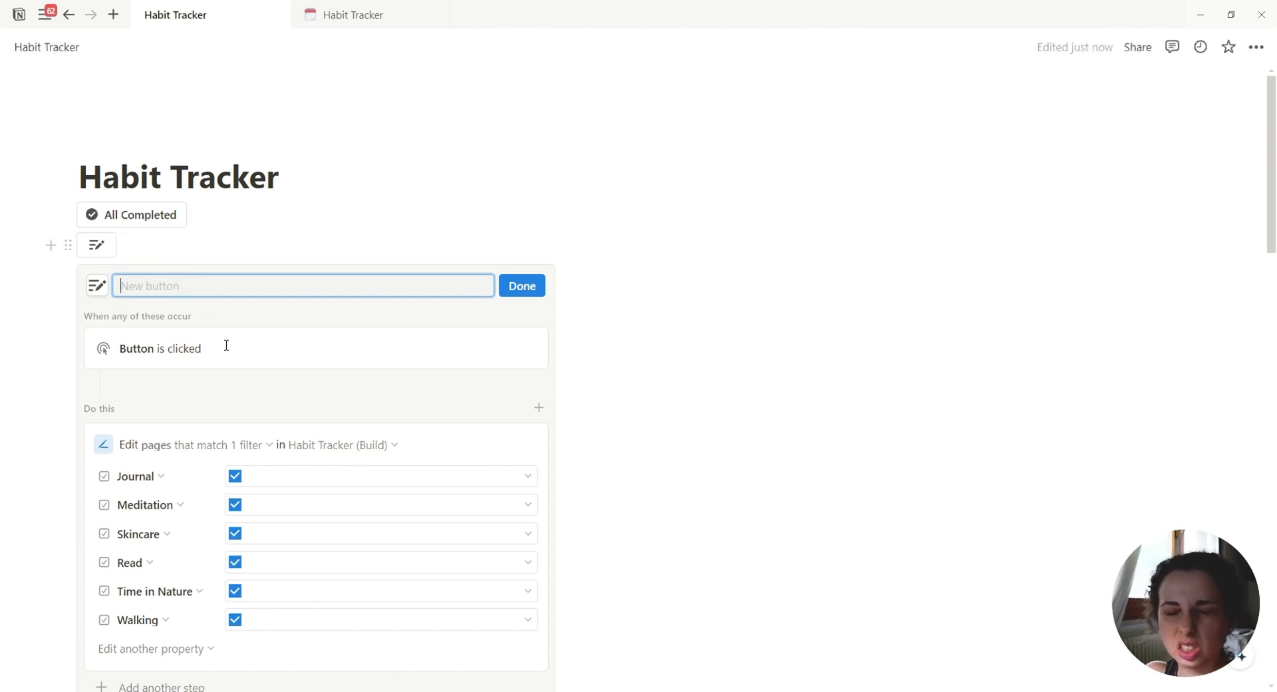
Remove Meditation, Skincare, Read, Time in Nature and Walking from the button's edit action, keeping only Journal, and finish its setup.
scroll(226, 346, "down", 2)
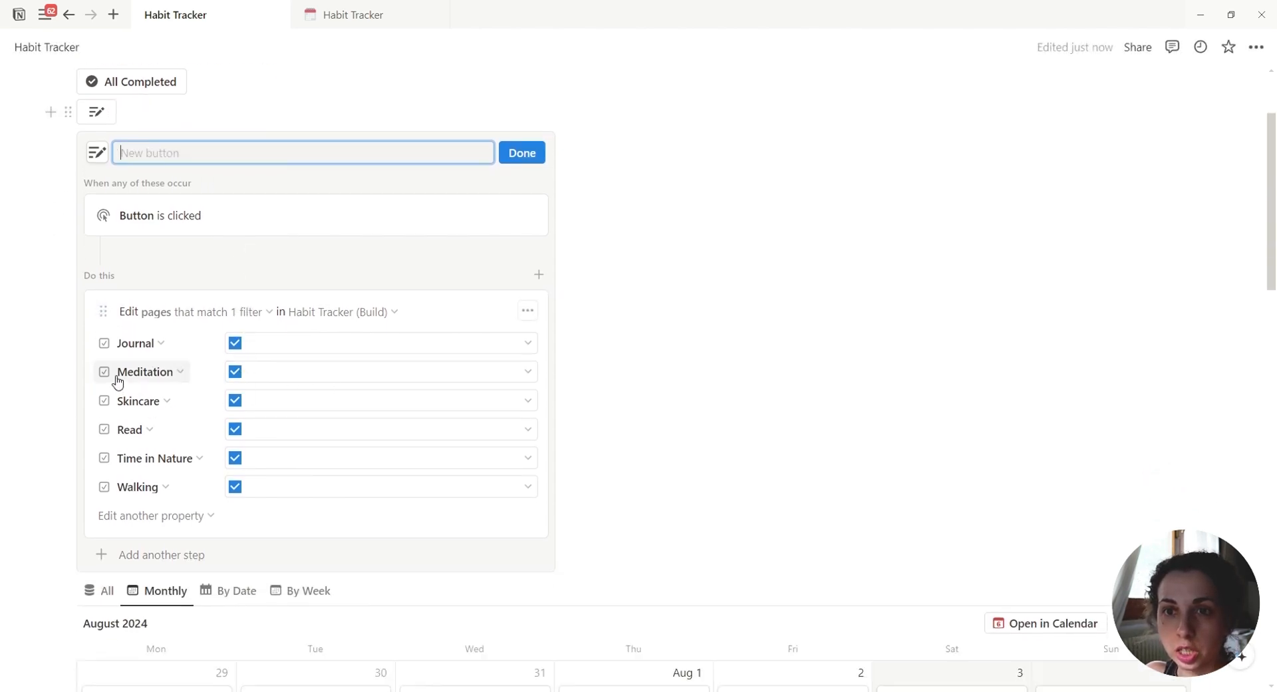
left_click(141, 374)
left_click(145, 511)
left_click(138, 371)
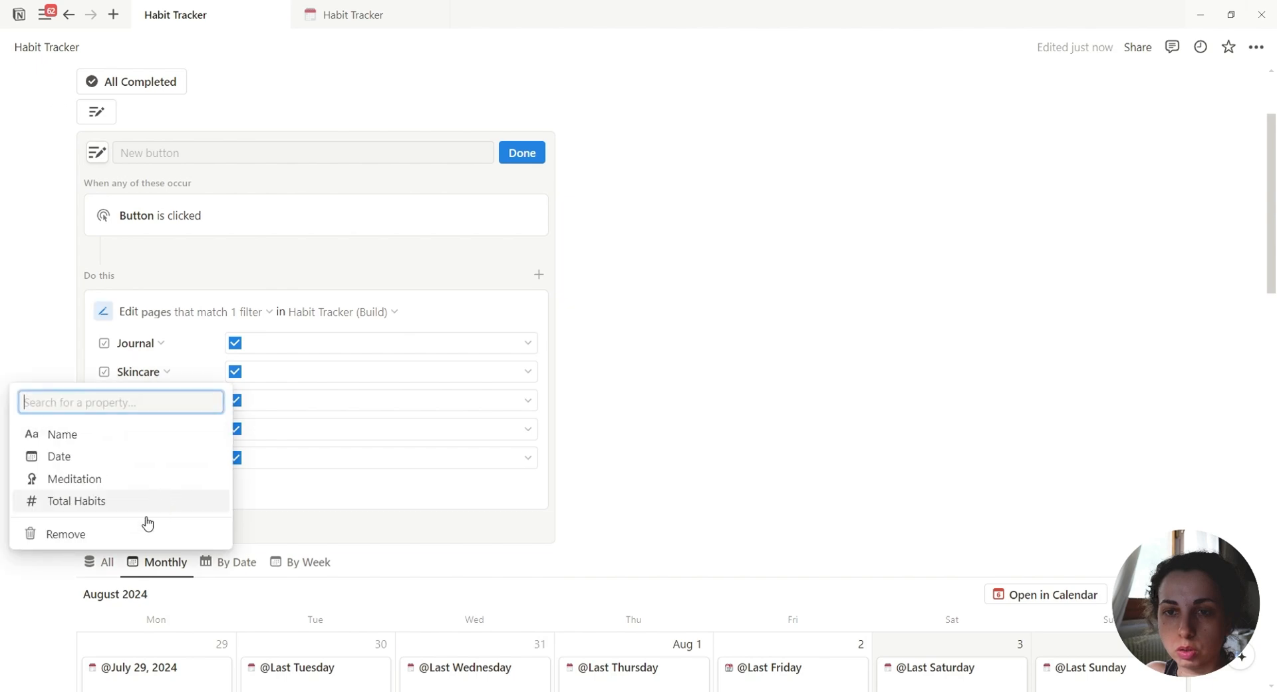
left_click(60, 532)
left_click(102, 561)
left_click(159, 373)
left_click(99, 577)
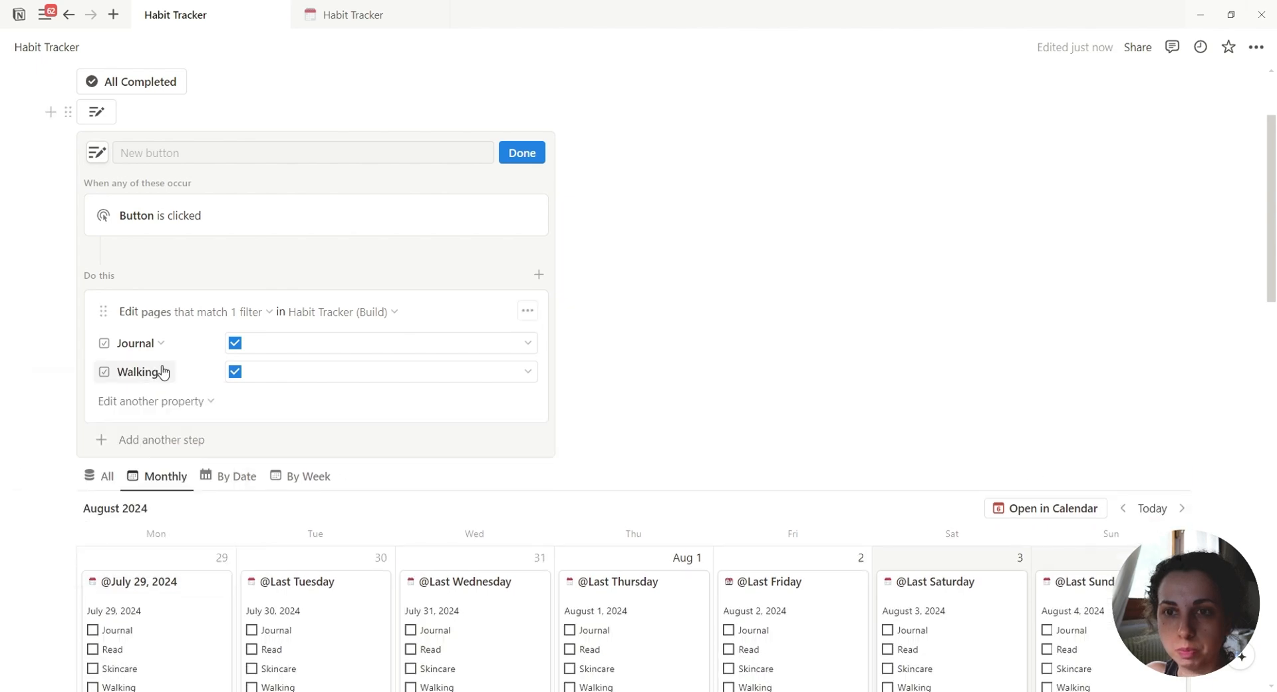
left_click(162, 373)
left_click(100, 597)
left_click(522, 153)
scroll(288, 233, "up", 2)
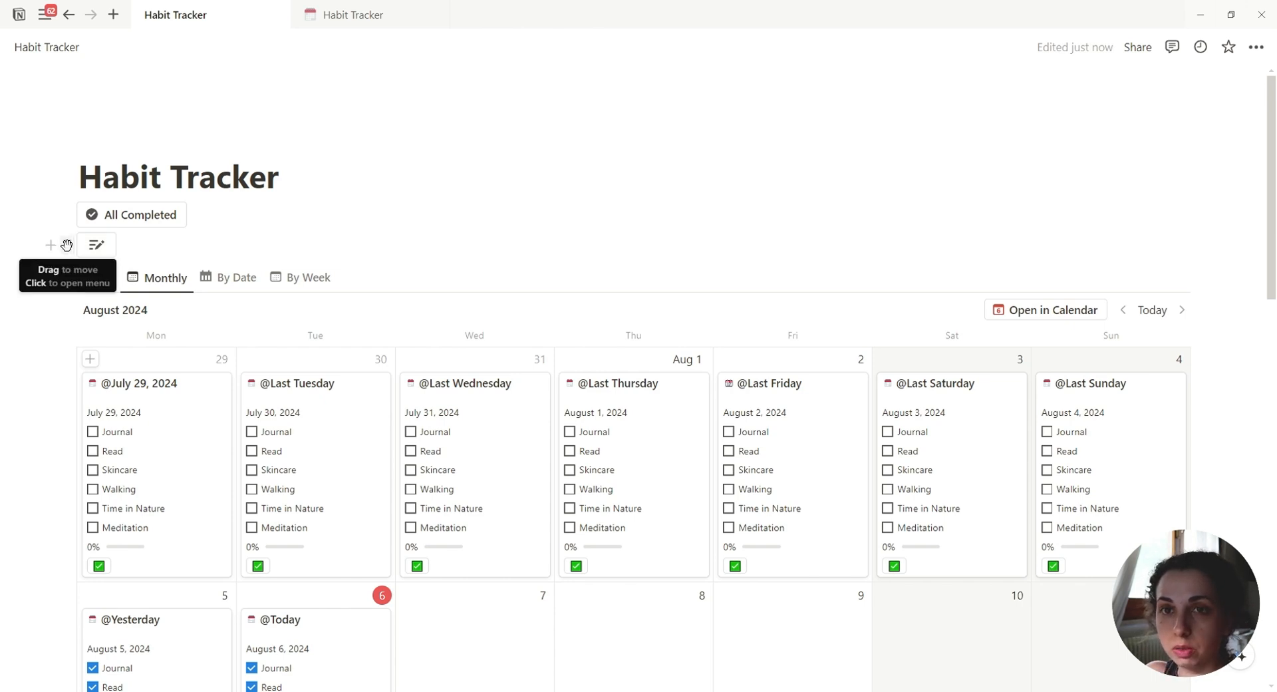
Move the Journal icon button into its own column beside the All Completed button.
left_click_drag(66, 245, 1254, 204)
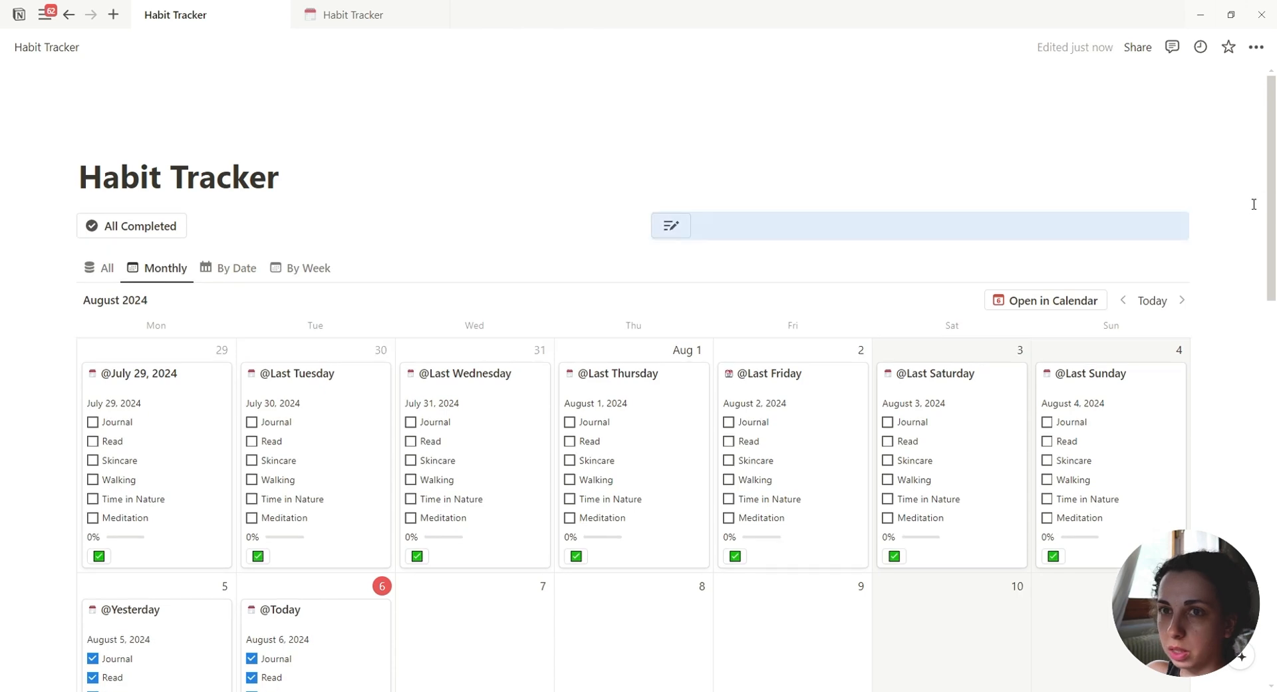
left_click(642, 225)
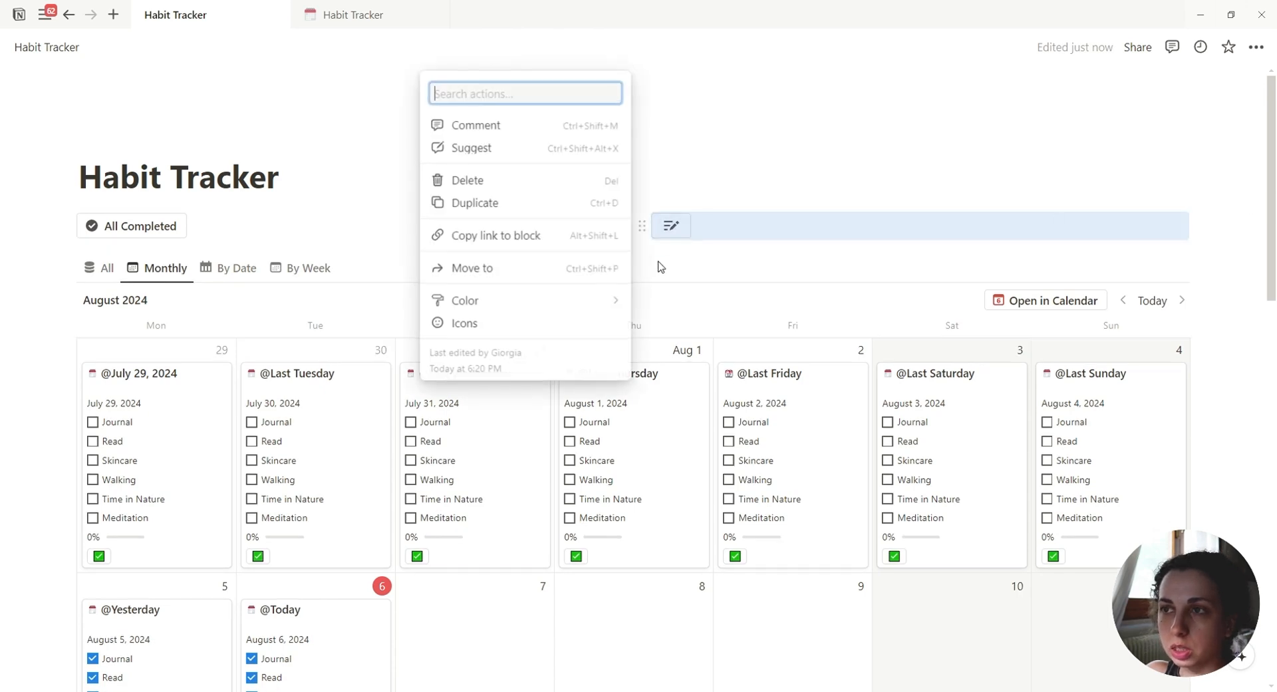
key("Escape")
left_click(642, 227)
key("Escape")
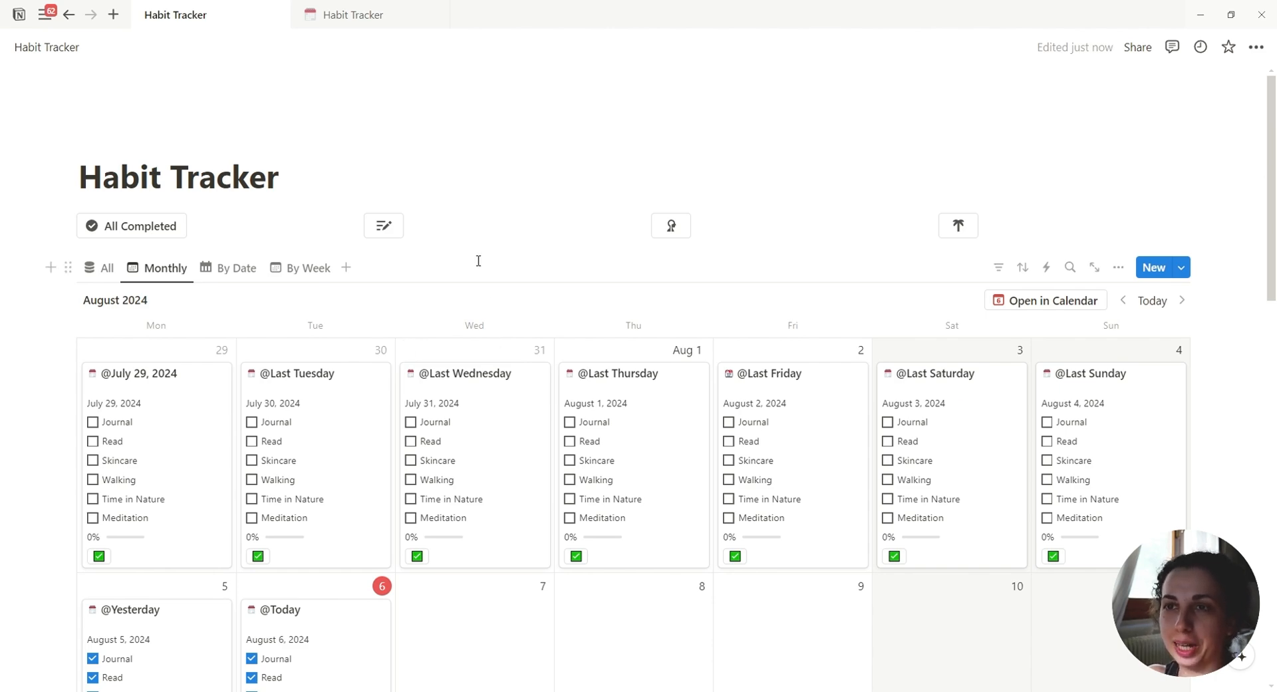
Uncheck Journal, Meditation, Read, Skincare, Time in Nature and Walking in the August 6, 2024 entry and close it.
scroll(472, 258, "down", 2)
scroll(471, 257, "up", 2)
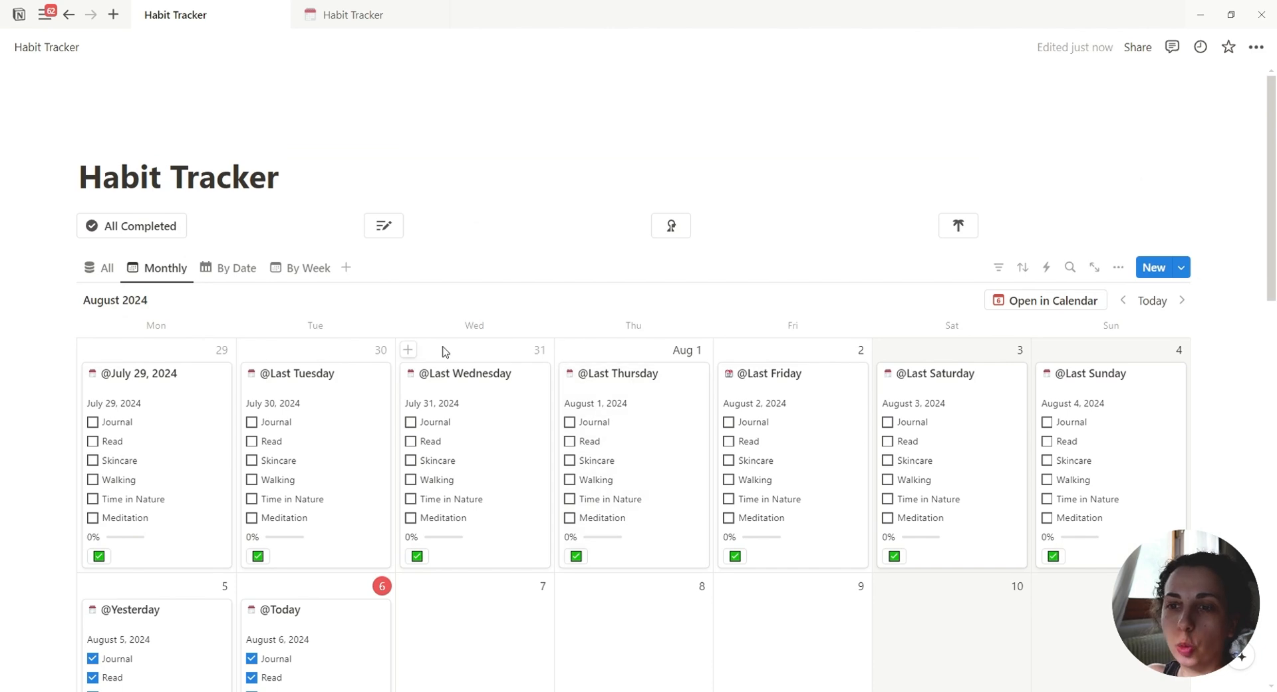
scroll(445, 352, "down", 3)
left_click(260, 562)
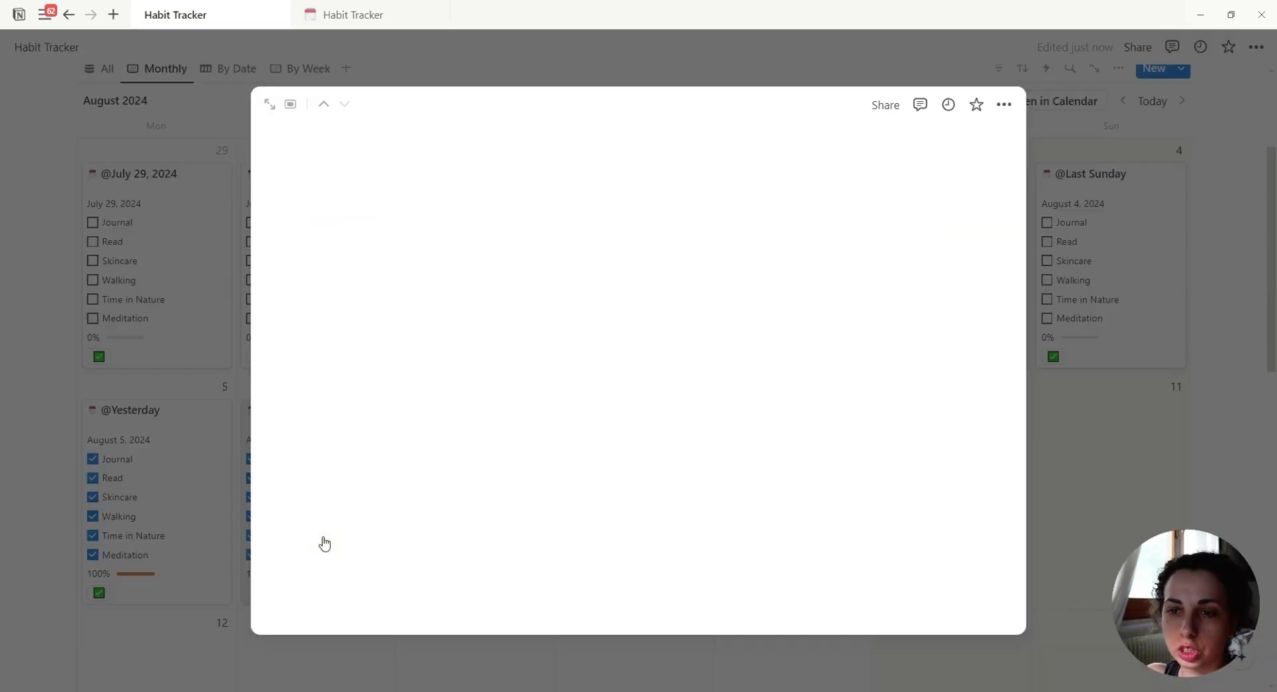
left_click(498, 390)
left_click(498, 420)
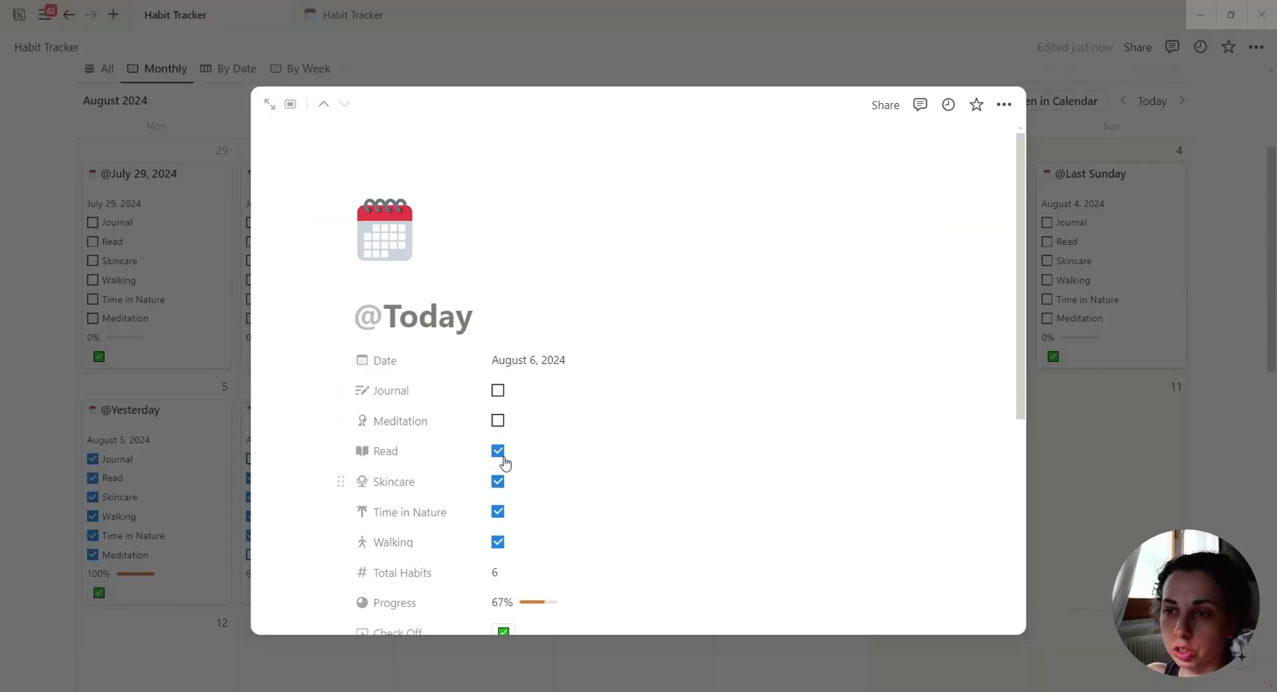
left_click(498, 450)
left_click(497, 481)
left_click(497, 511)
left_click(498, 541)
left_click(177, 656)
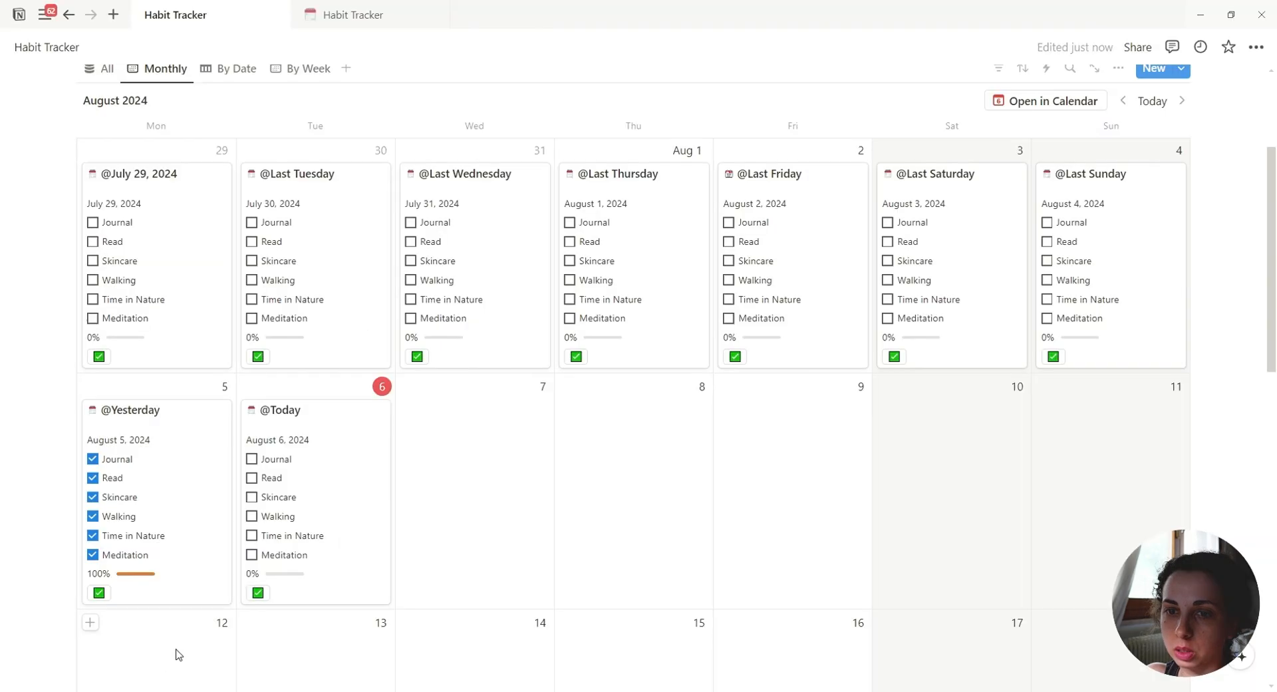
Run the Journal, Meditation and Time in Nature icon buttons to check those habits for today, and view the August 6 card.
scroll(305, 245, "up", 2)
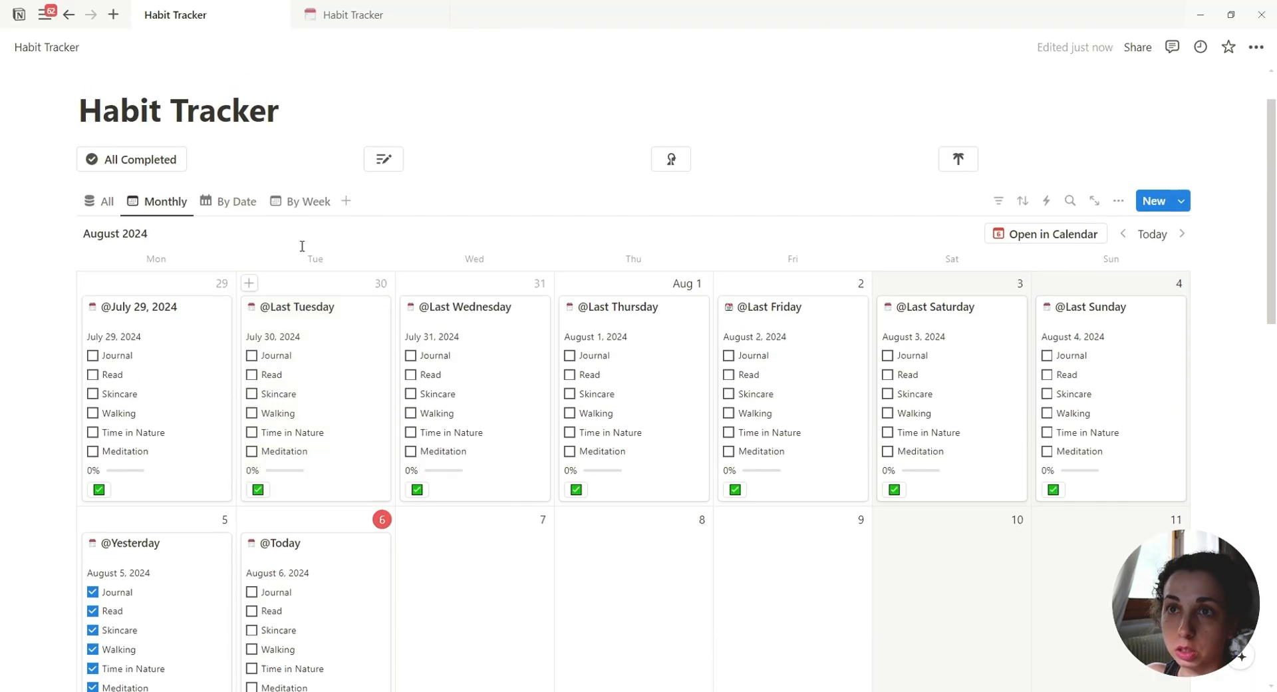
left_click(386, 161)
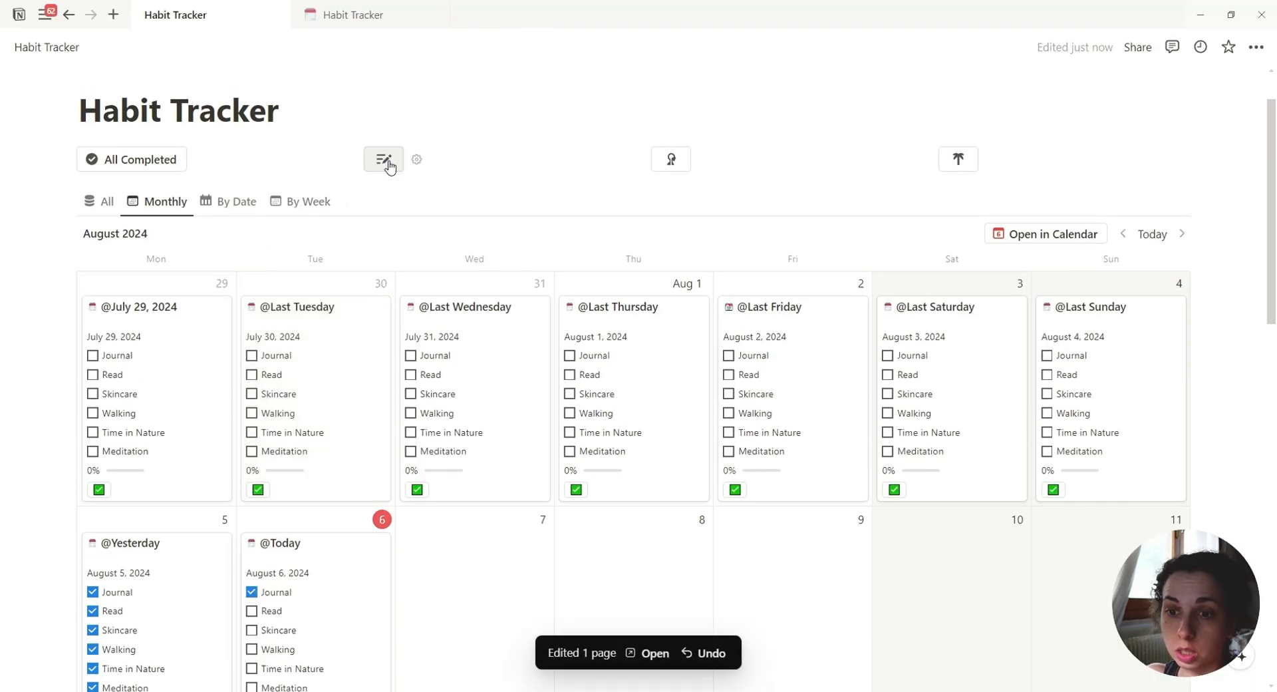
left_click(670, 159)
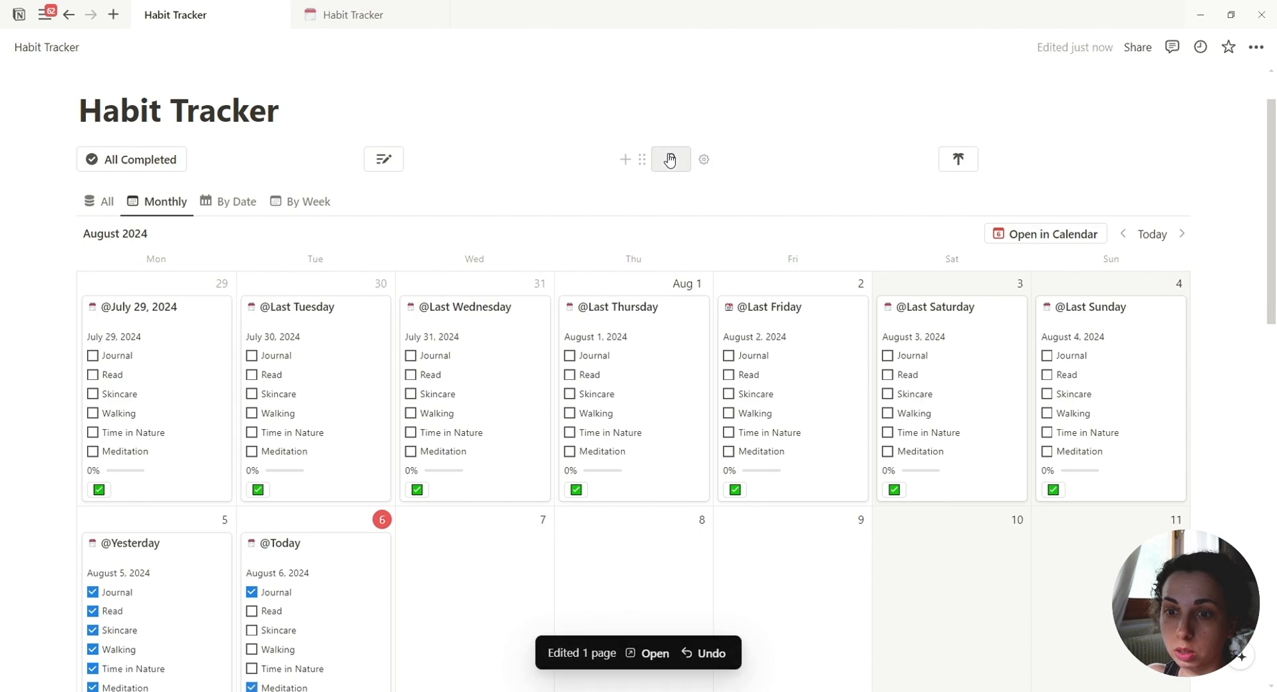
left_click(955, 160)
scroll(730, 229, "down", 1)
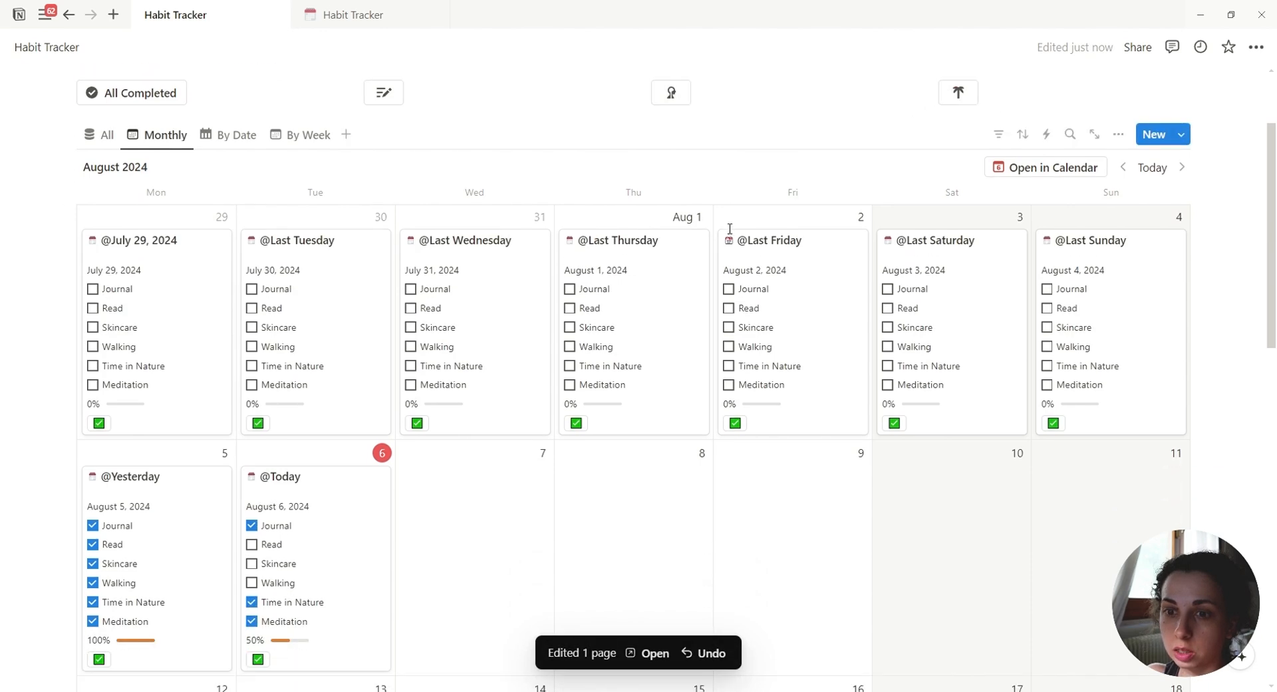
scroll(728, 239, "up", 2)
Examine the By Date view on the finished Habit Tracker page and return to the page being built.
left_click(351, 16)
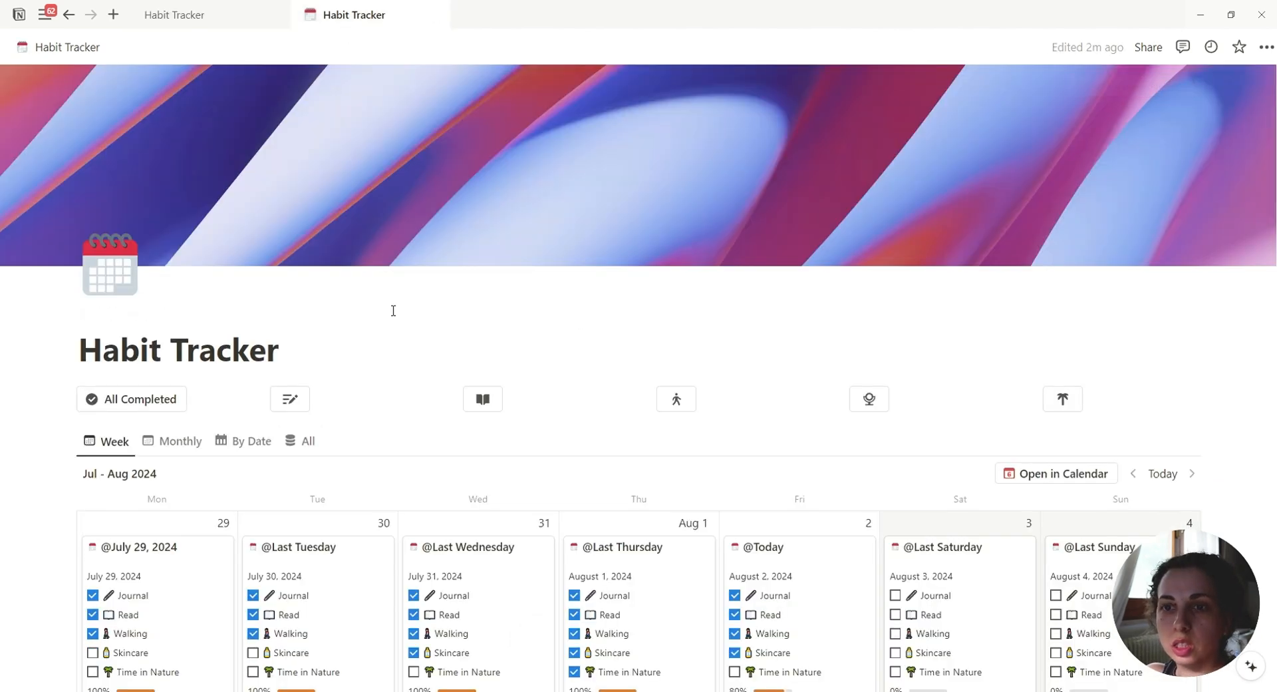
scroll(390, 306, "down", 3)
left_click(180, 241)
left_click(244, 242)
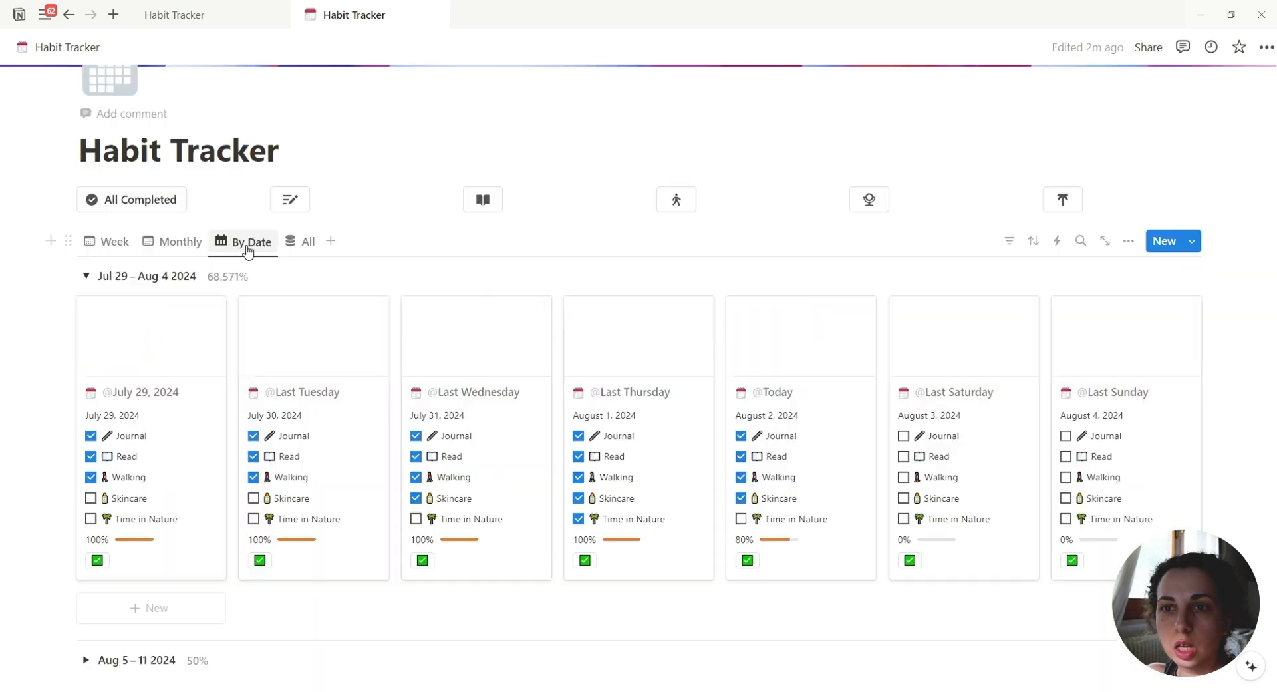
scroll(209, 478, "up", 3)
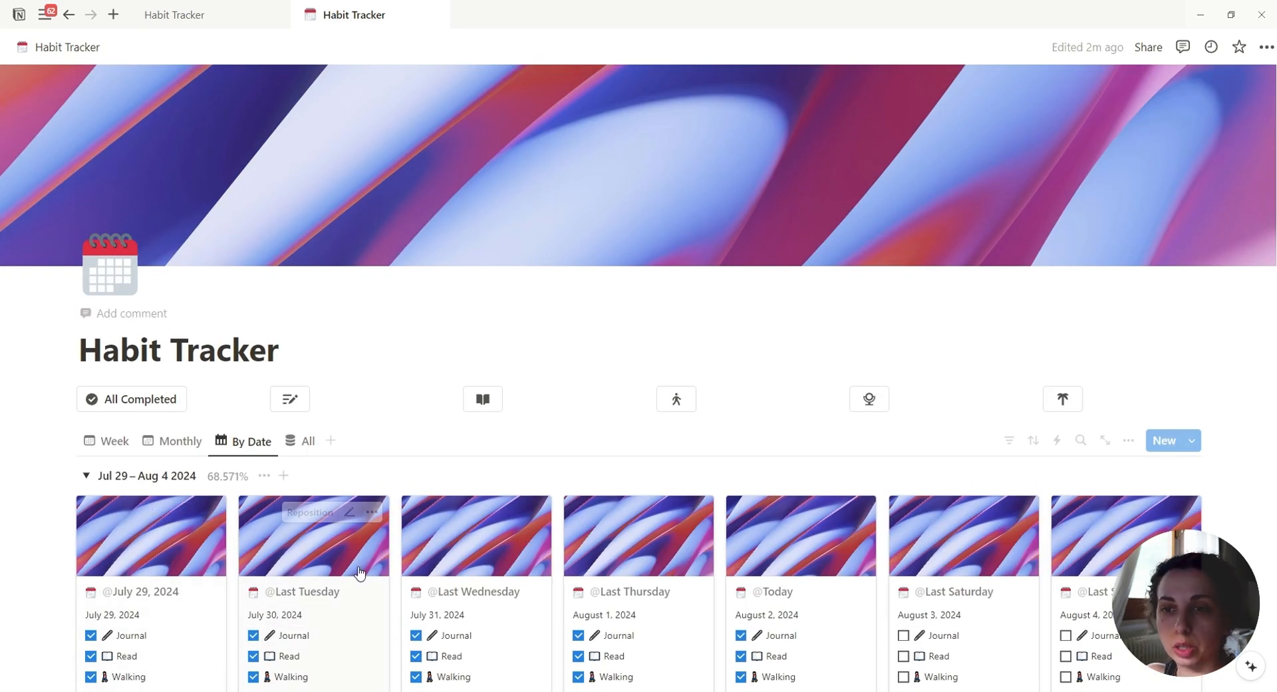
left_click(174, 15)
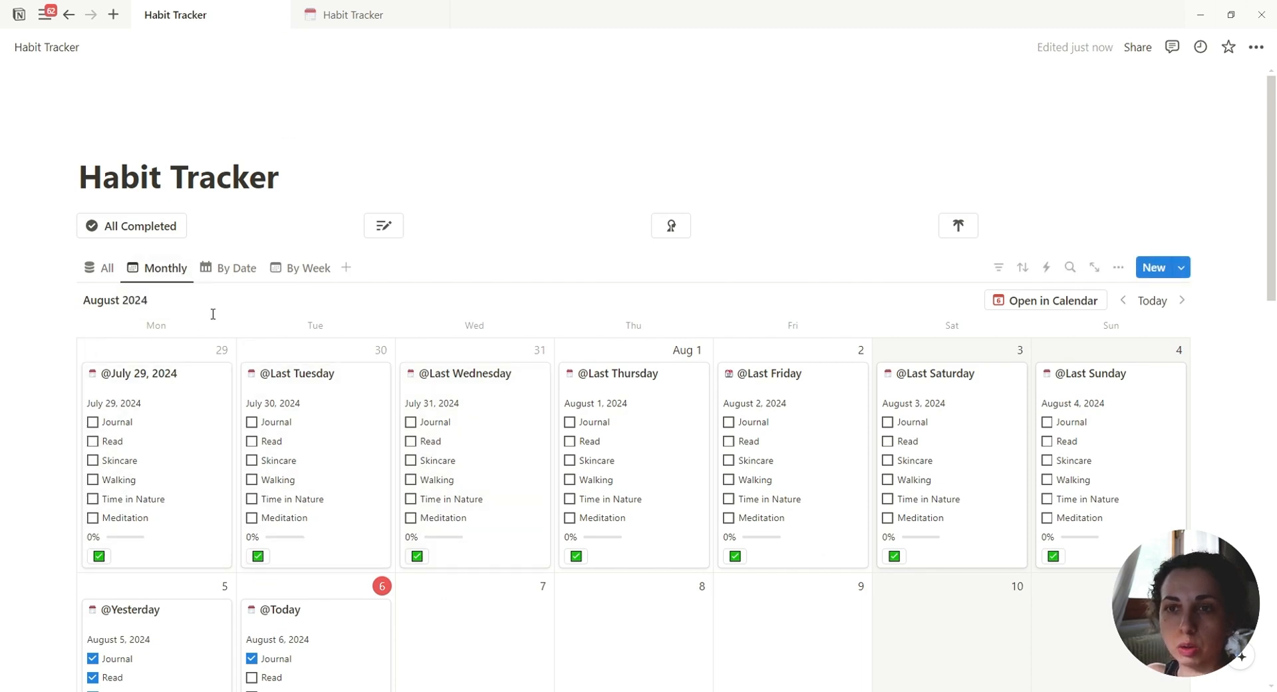
Reorder the database views so that By Date comes directly before Monthly, and show the By Date gallery.
left_click_drag(246, 273, 160, 277)
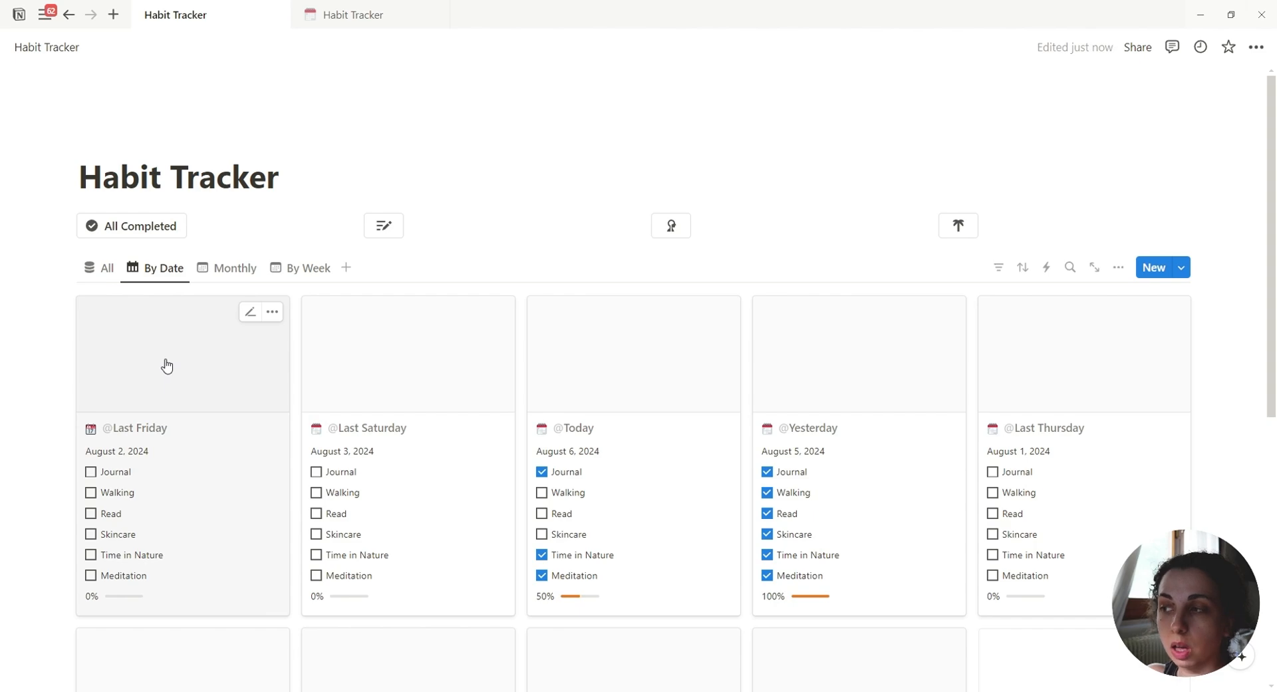
scroll(695, 447, "down", 4)
scroll(692, 447, "up", 4)
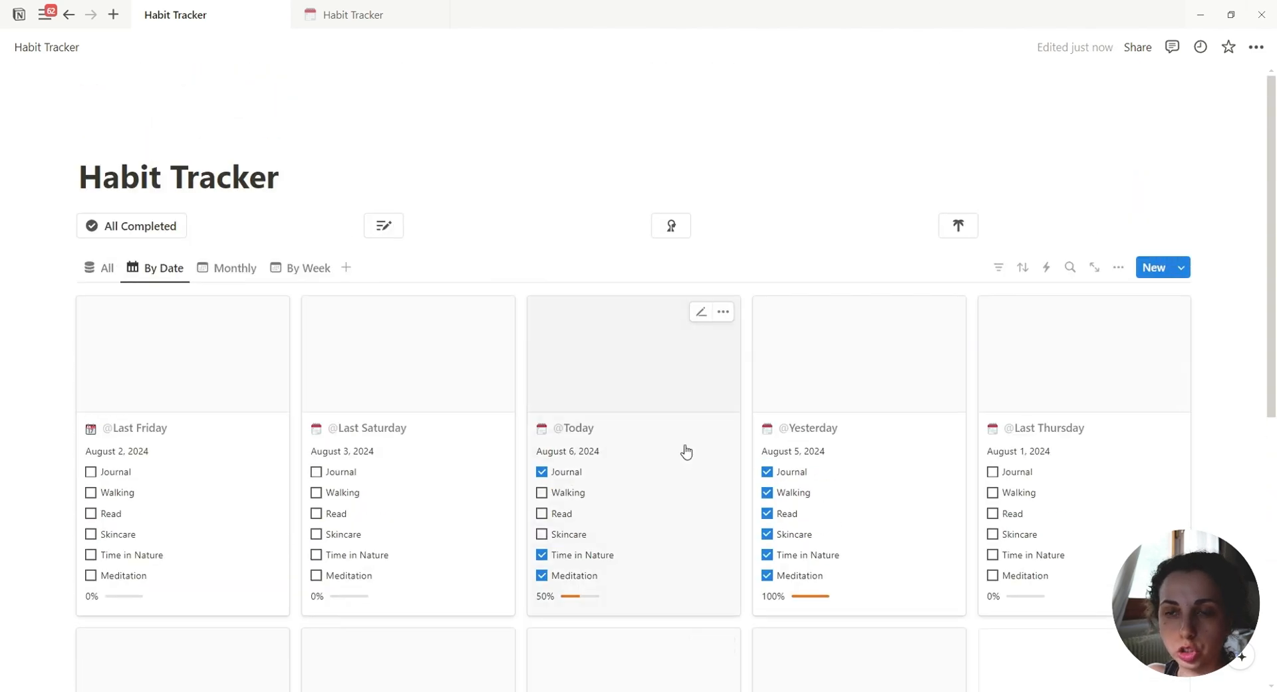
Group the By Date gallery by the Date property with Date by set to Week, and review the weekly groups.
left_click(1119, 273)
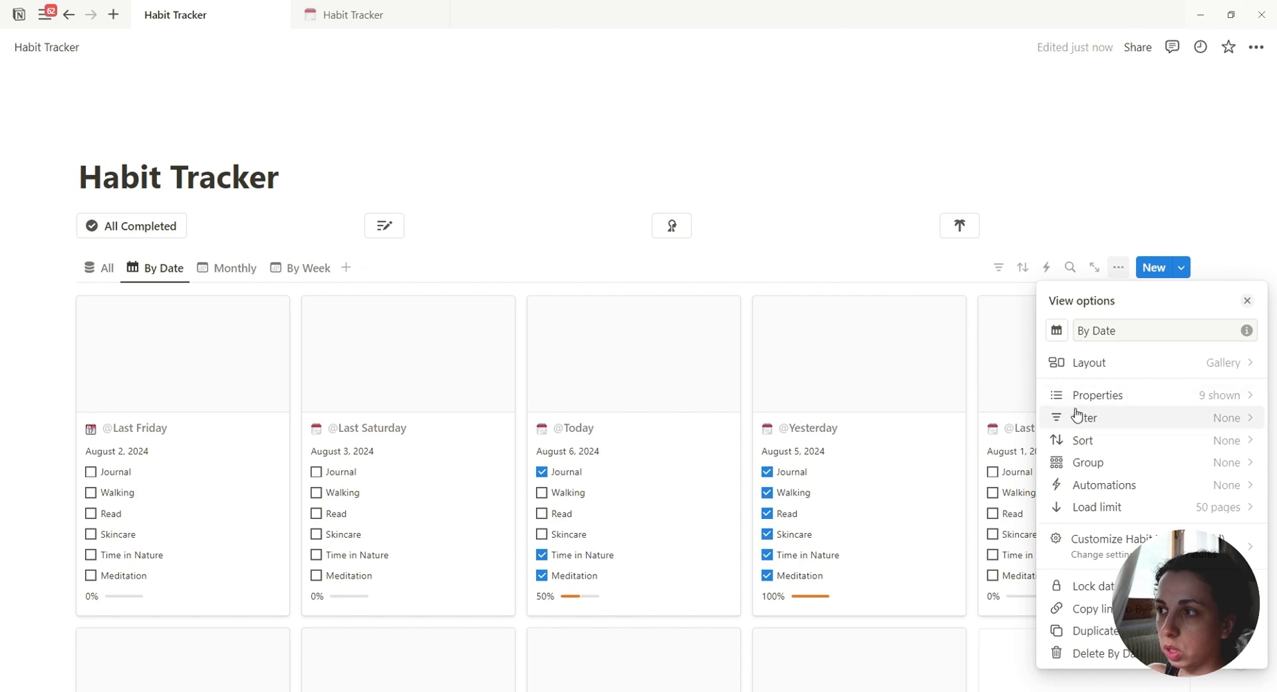
left_click(1091, 366)
left_click(1057, 301)
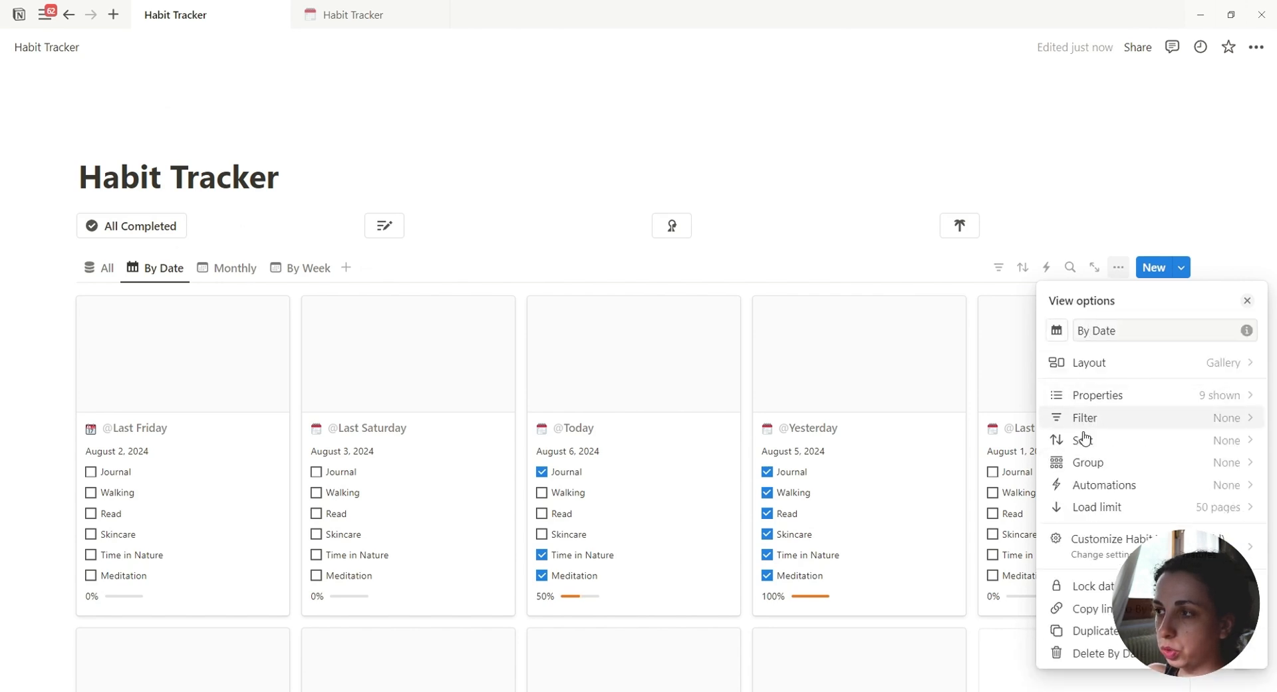
left_click(1098, 469)
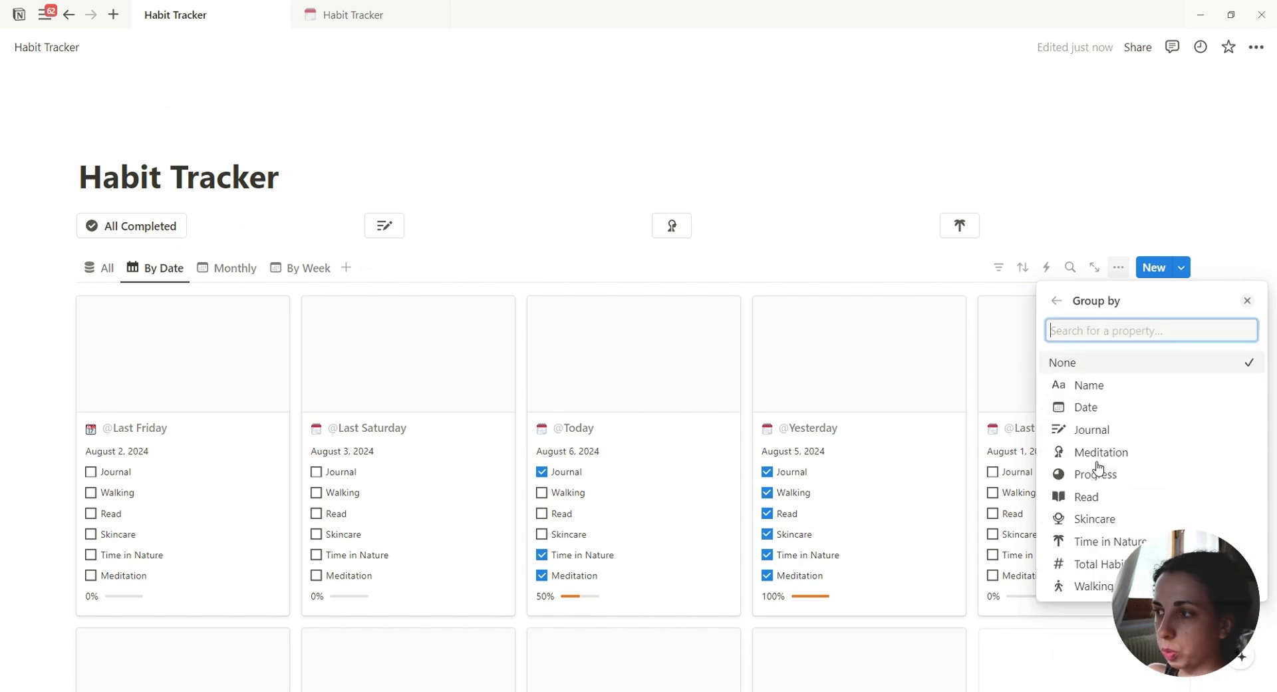
left_click(1091, 408)
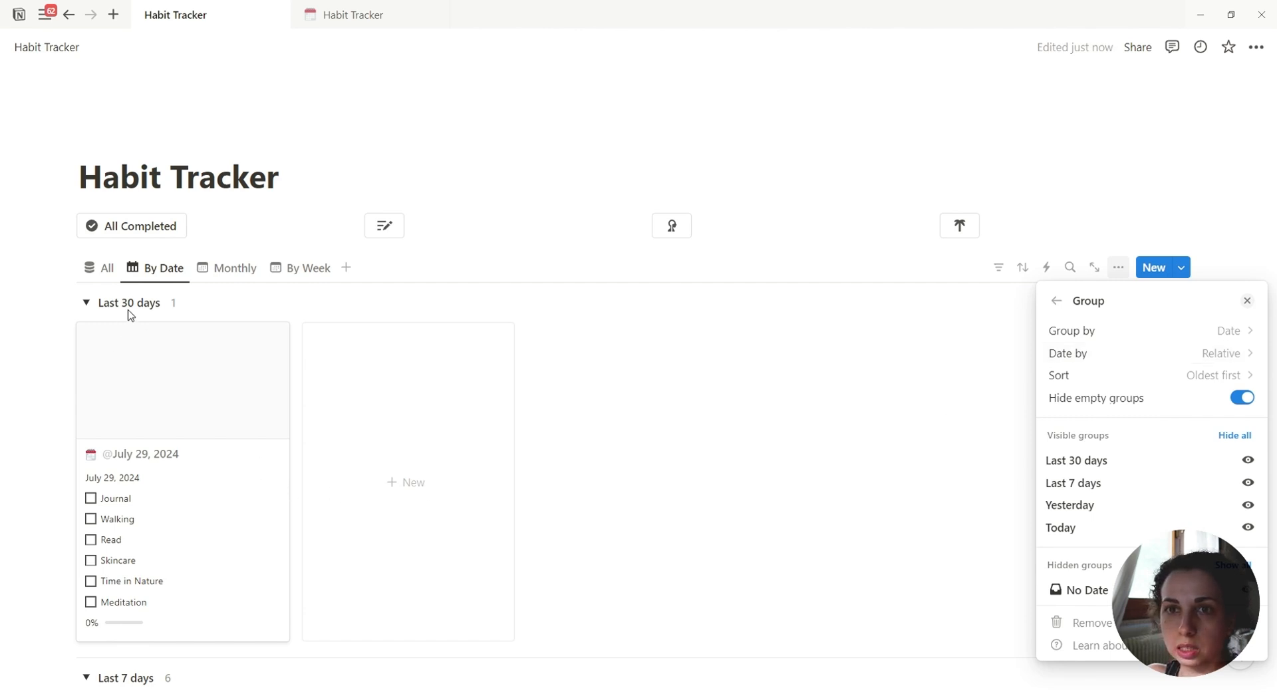
left_click(1209, 364)
left_click(1133, 429)
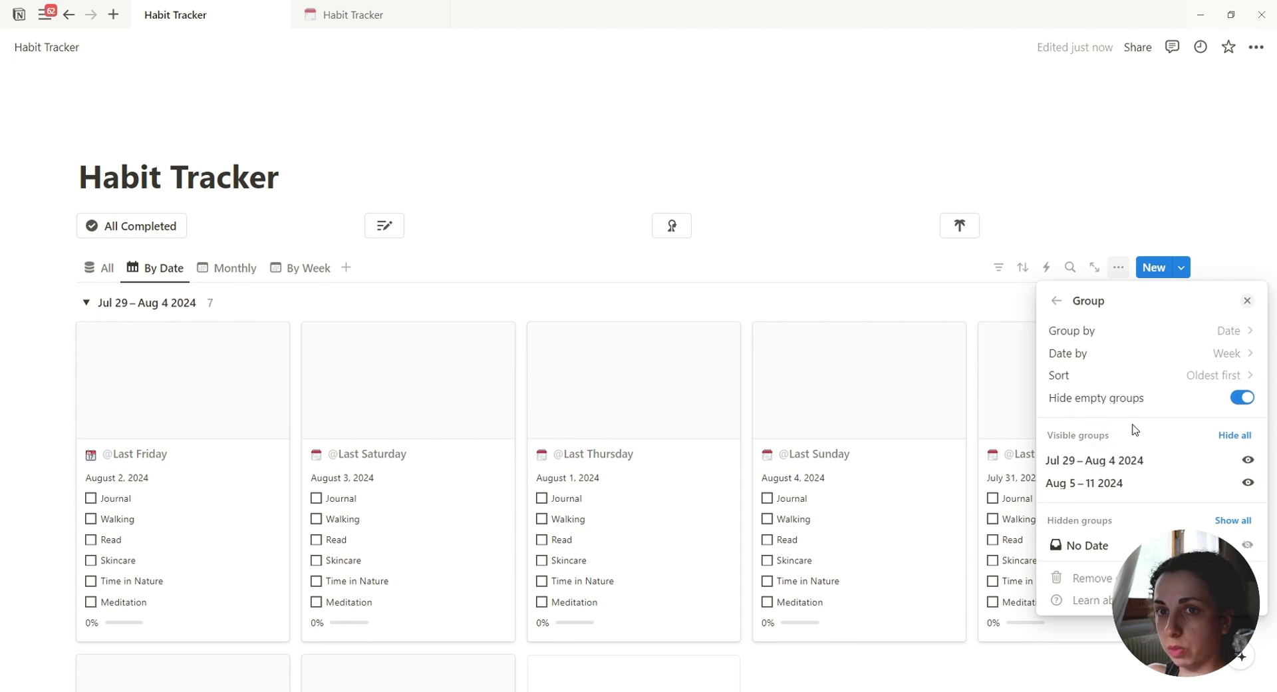
left_click(762, 293)
scroll(665, 366, "down", 3)
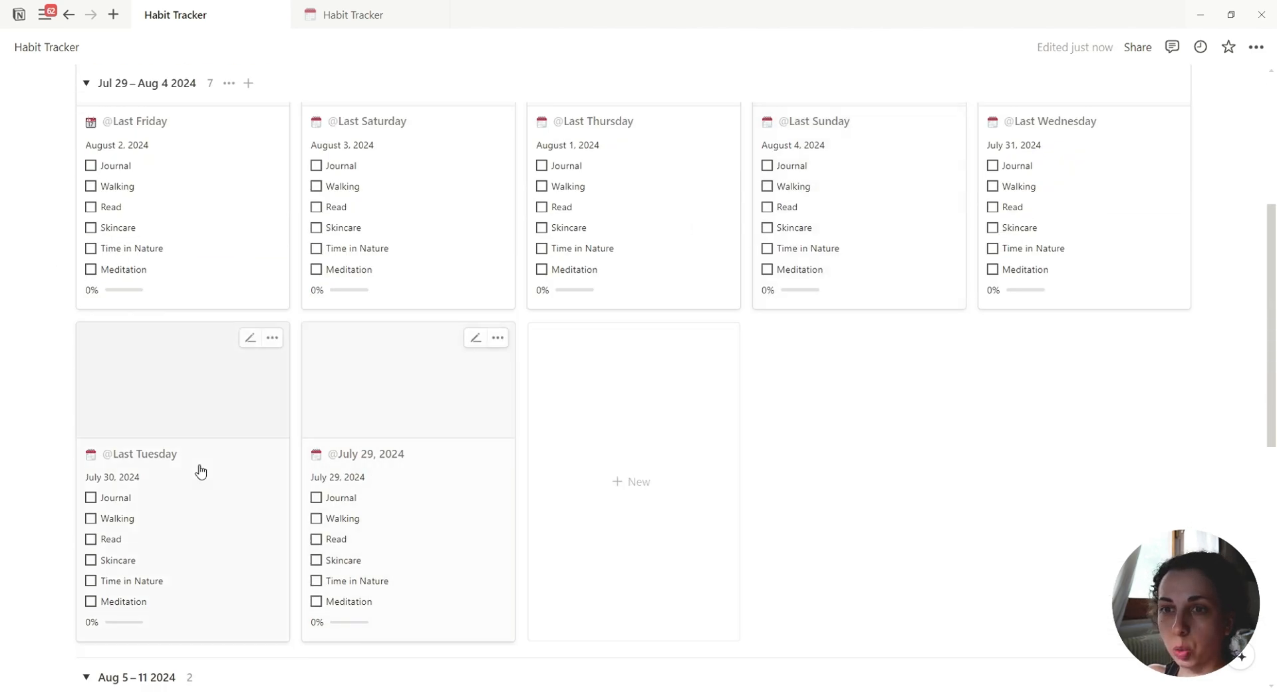
scroll(366, 503, "up", 2)
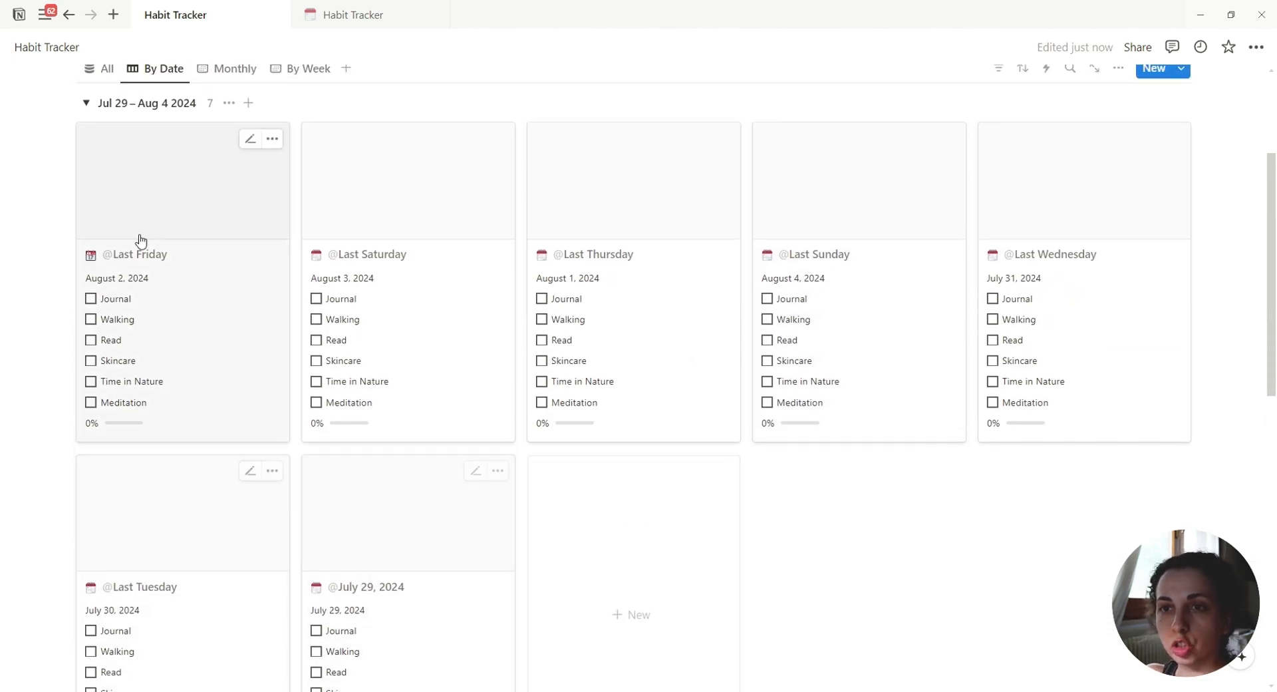
scroll(302, 444, "up", 1)
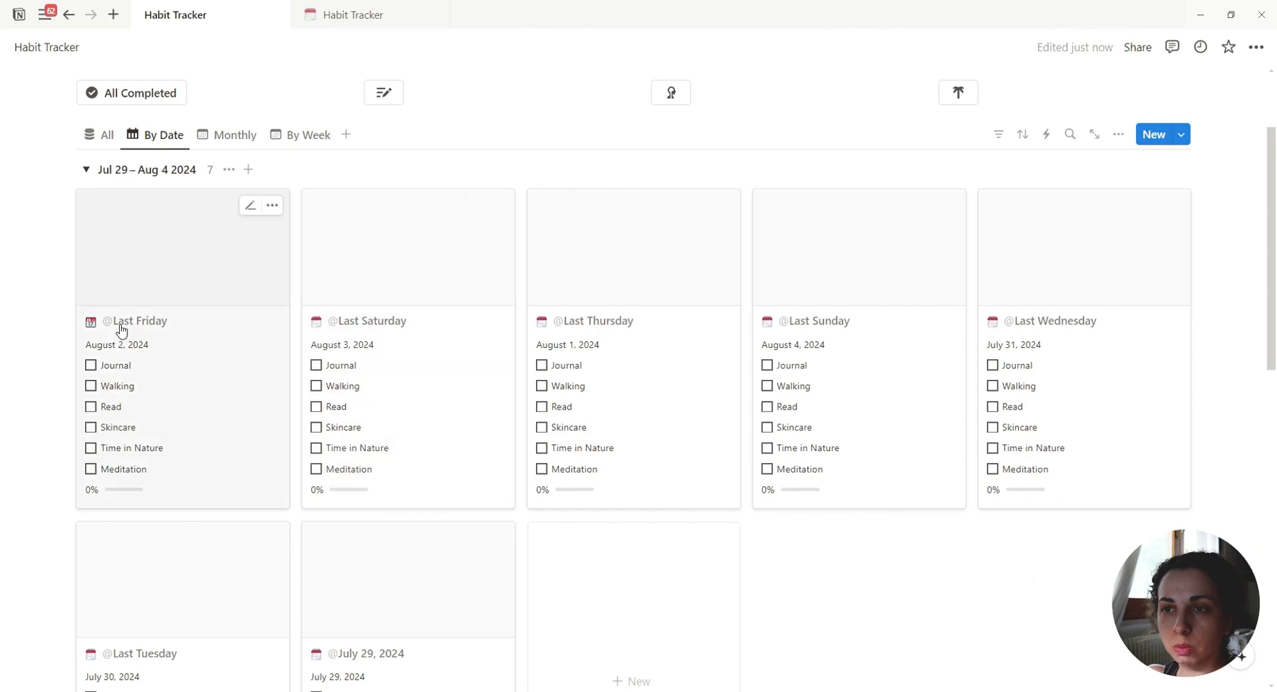
Set the card size of the By Date gallery to Small.
scroll(1084, 305, "up", 2)
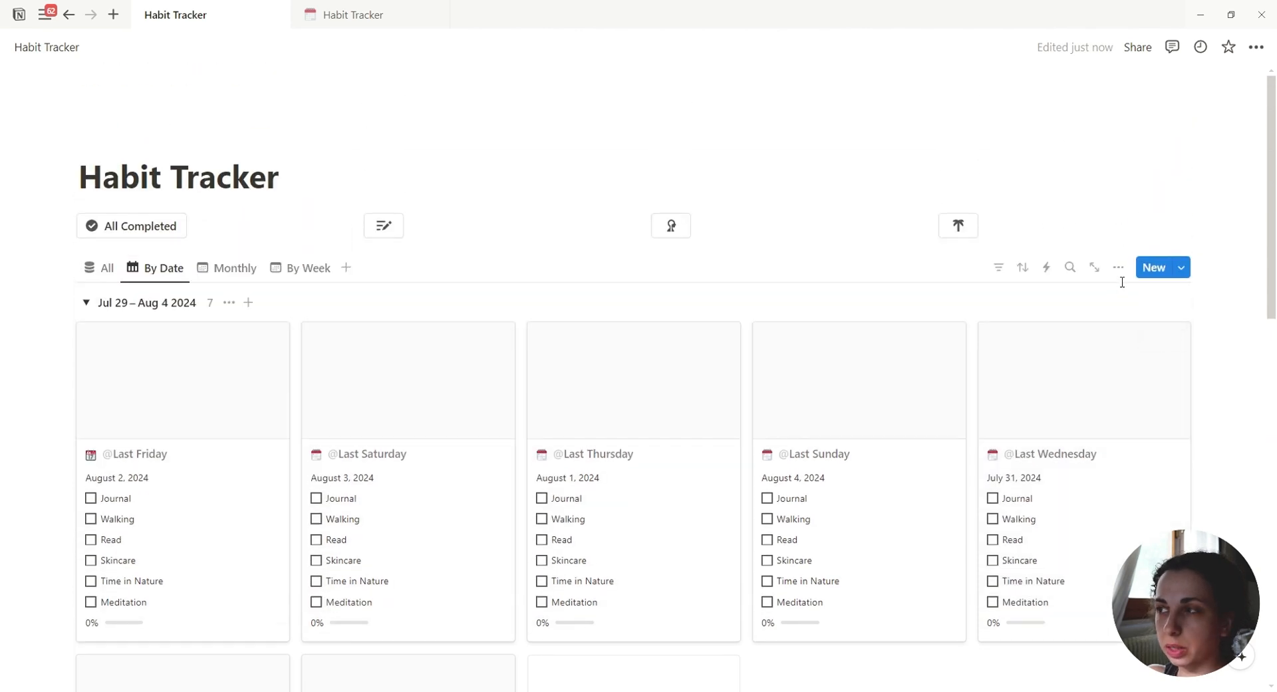
left_click(1118, 266)
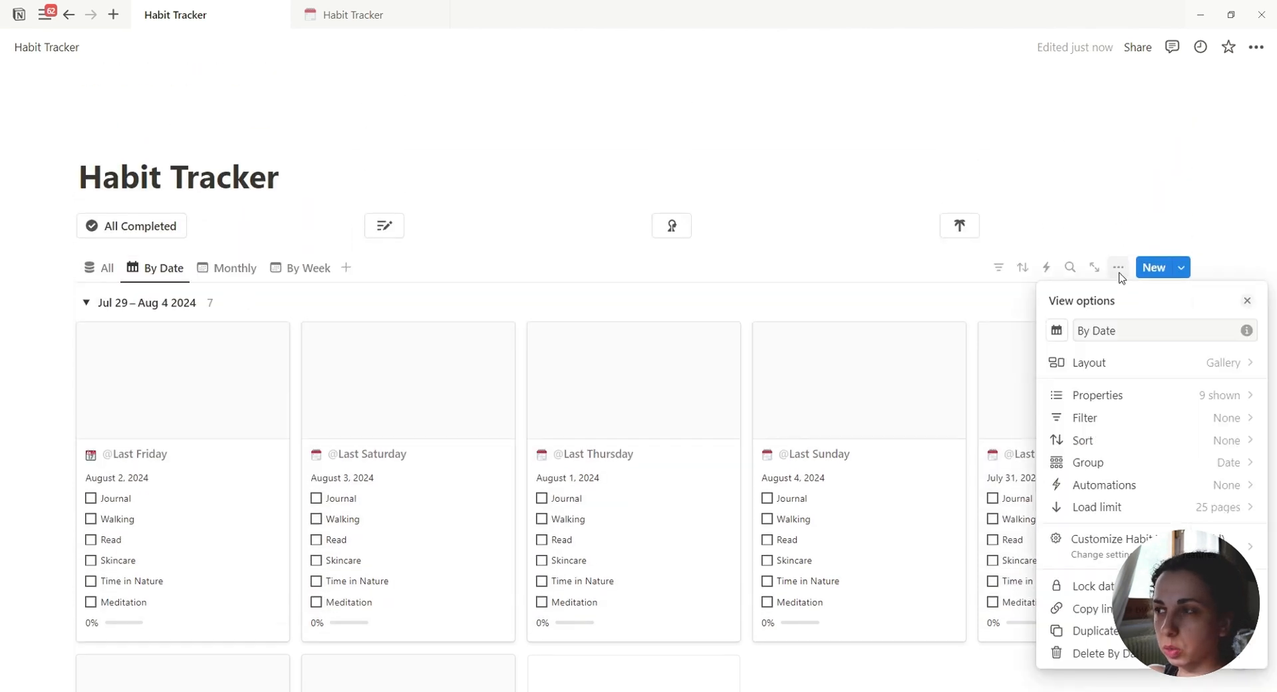
left_click(1228, 365)
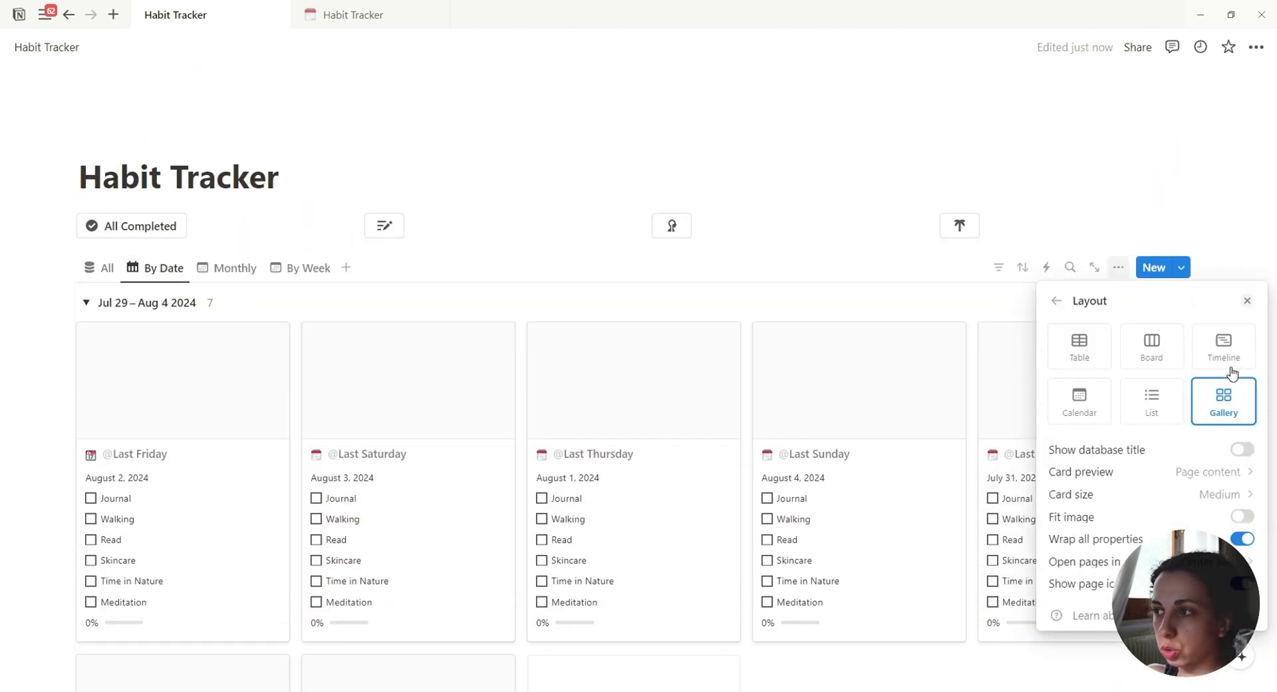
left_click(1231, 499)
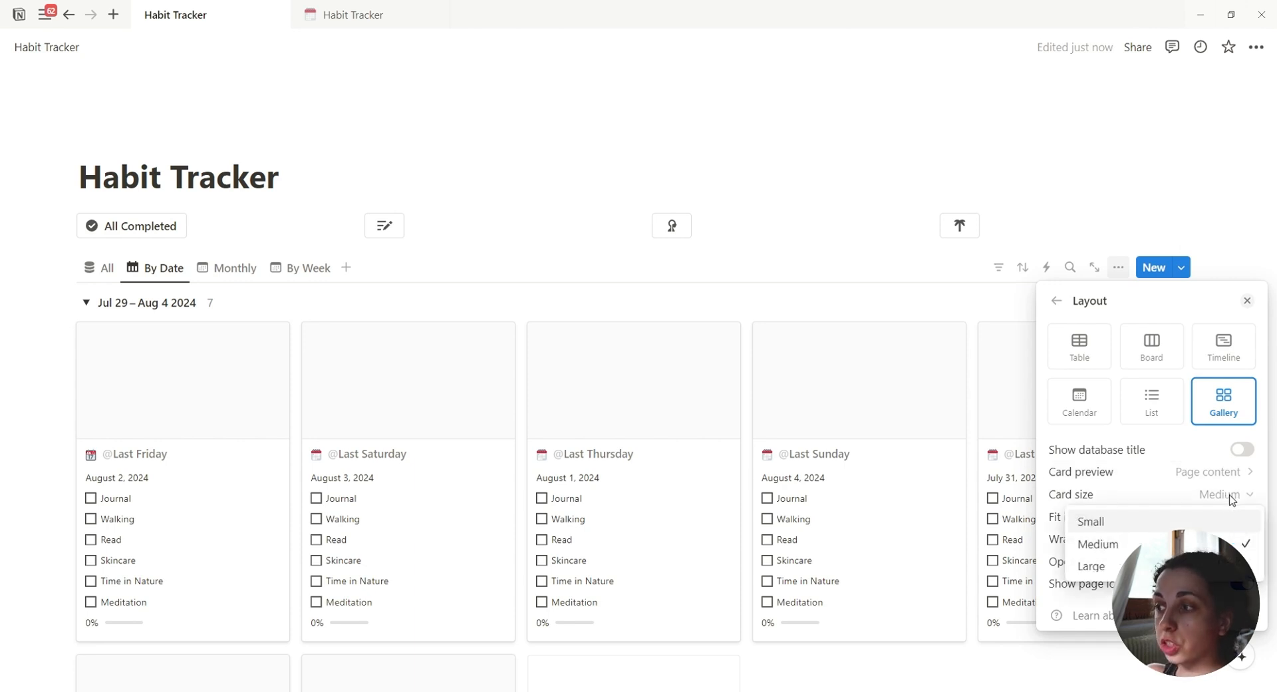
left_click(1149, 524)
left_click(666, 240)
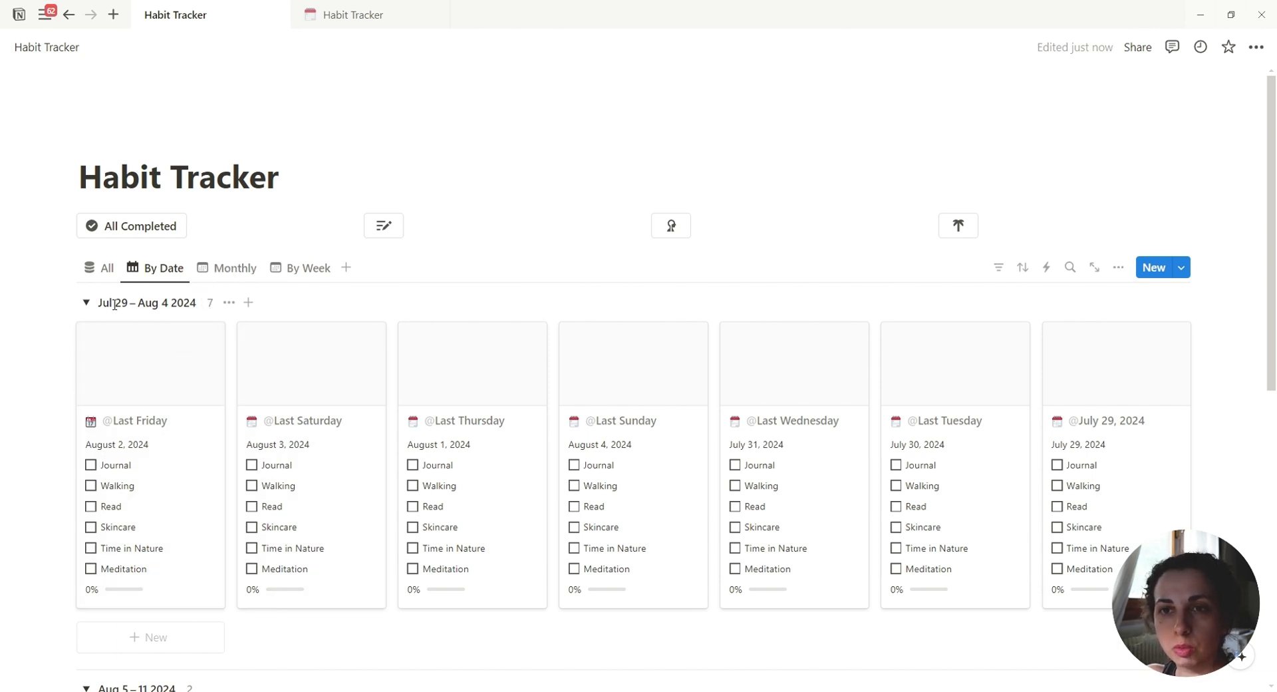
Change the weekly group calculation in the By Date gallery to the Average of Progress.
left_click_drag(103, 303, 173, 307)
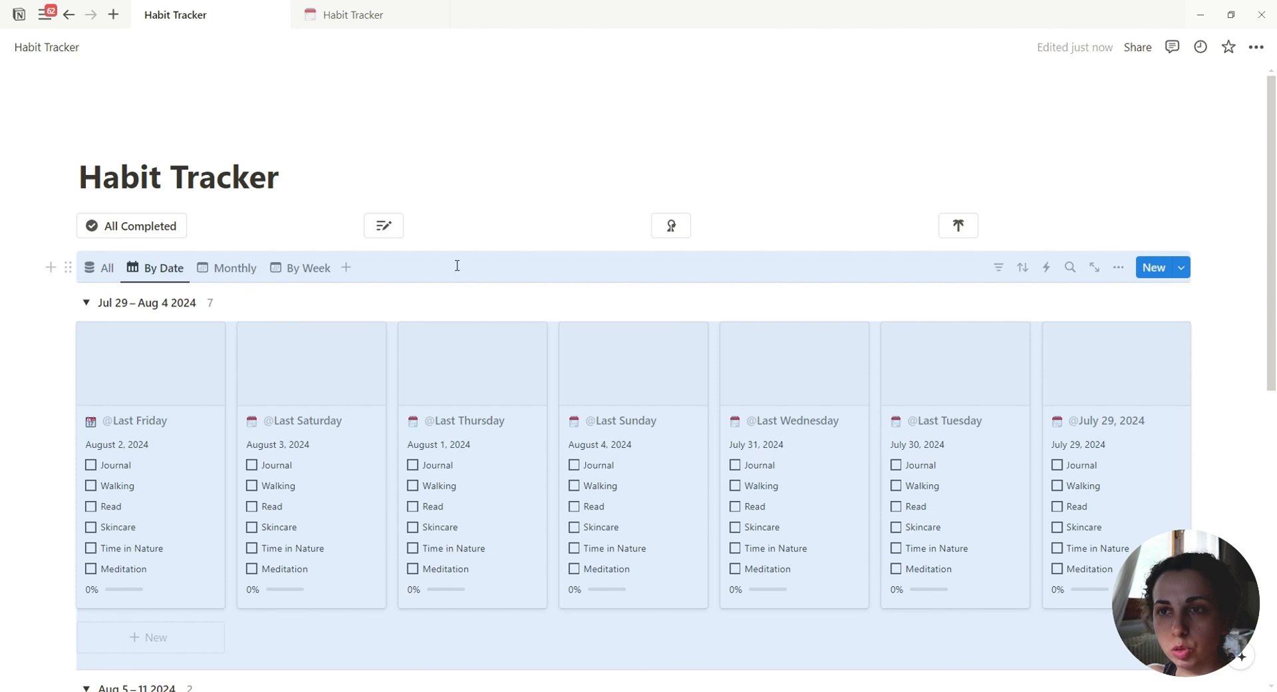
left_click(211, 304)
mouse_move(200, 373)
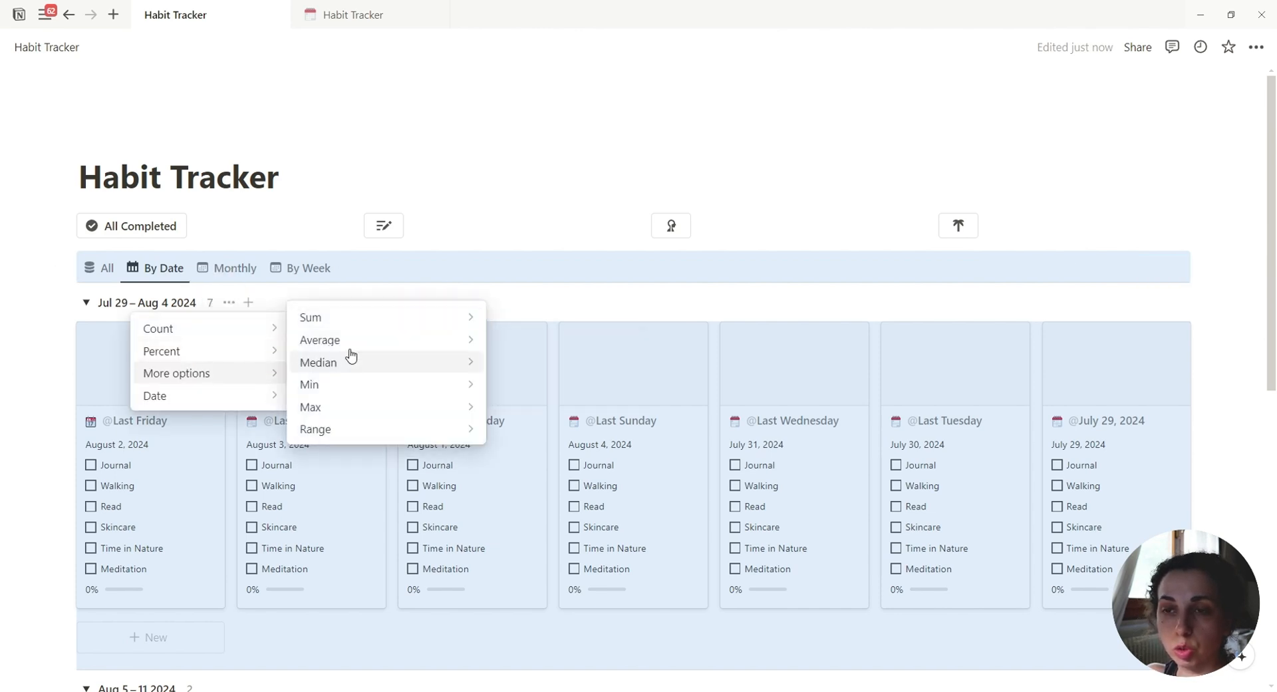
mouse_move(355, 349)
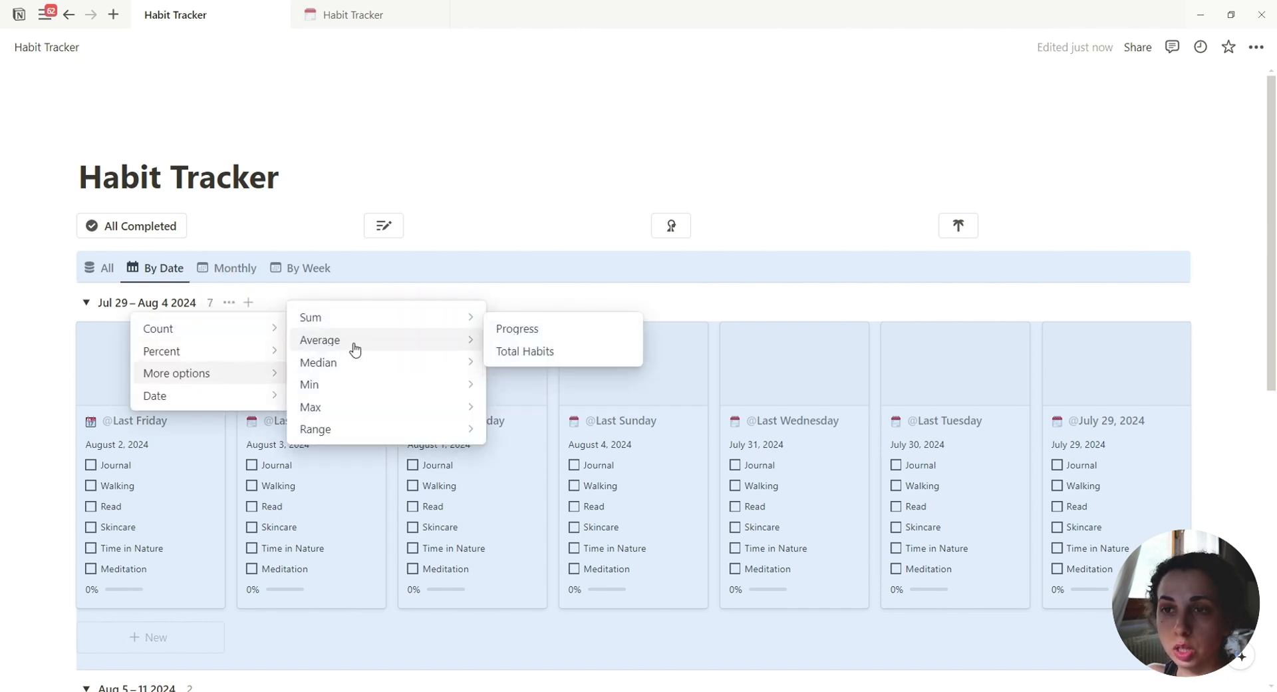
left_click(517, 352)
left_click(573, 242)
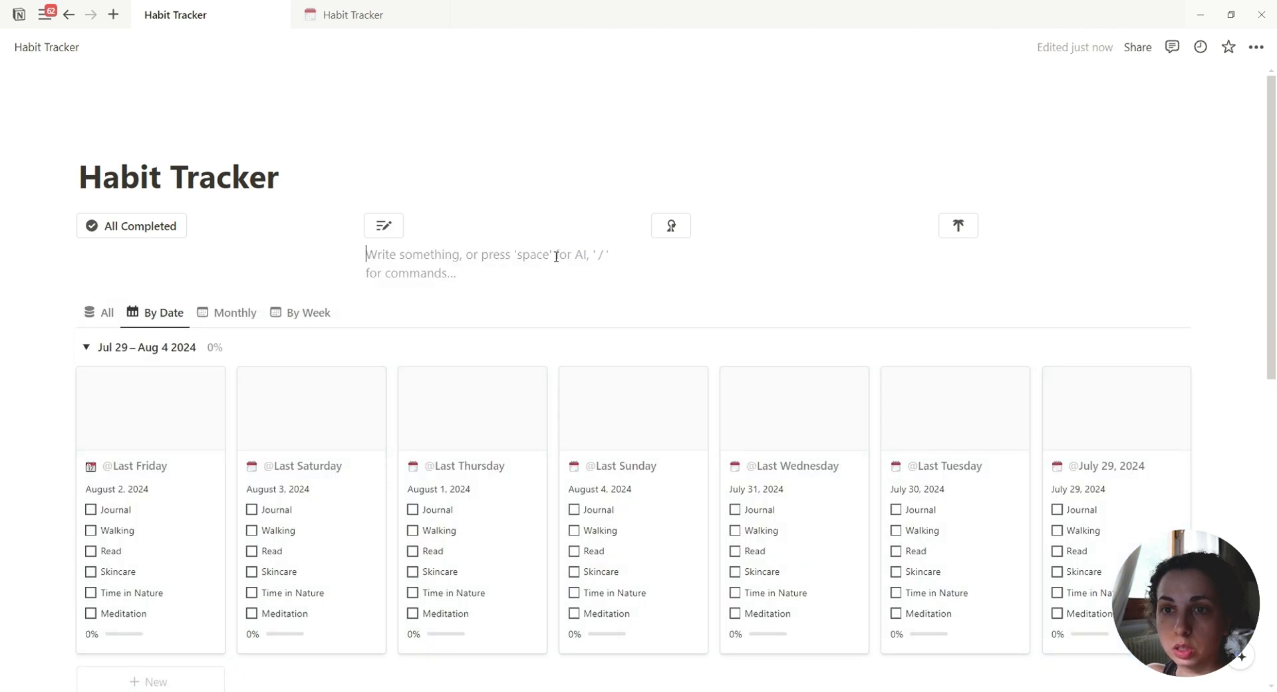
Show the Check Off button property on the By Date gallery cards.
left_click(1116, 312)
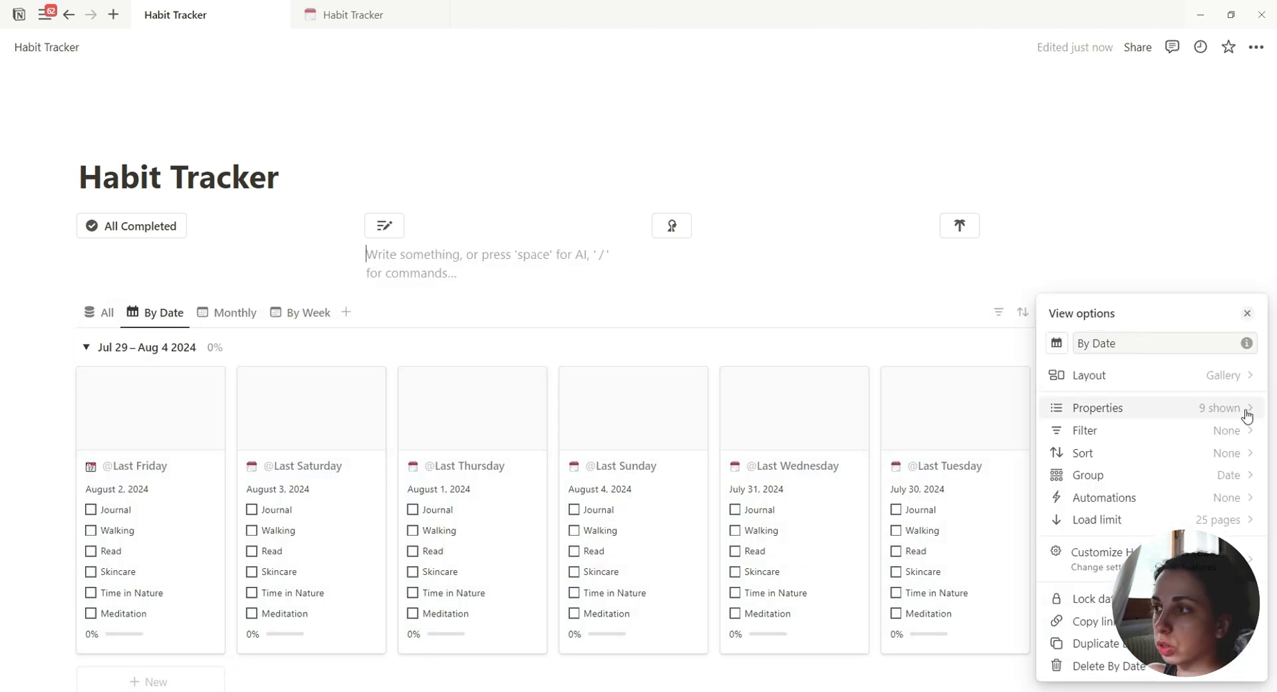
left_click(1241, 408)
left_click(1232, 579)
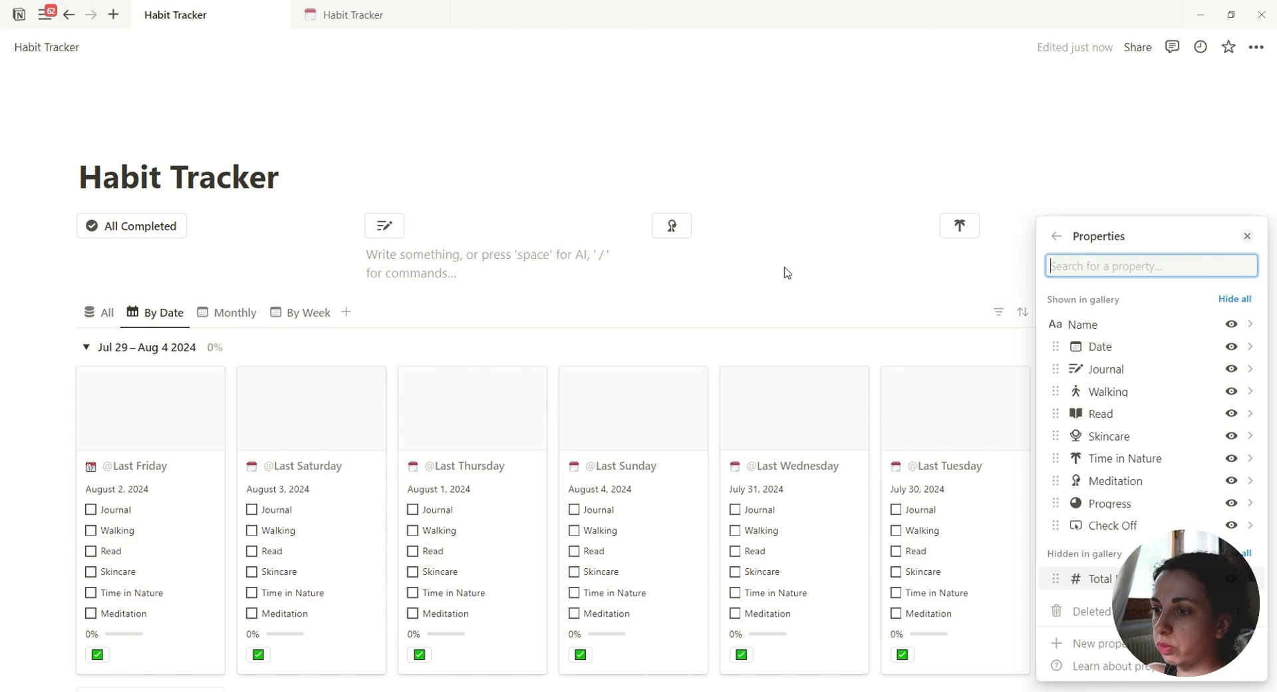
left_click(819, 313)
Run Check Off on all seven cards in the Jul 29 – Aug 4 2024 group.
scroll(158, 468, "down", 3)
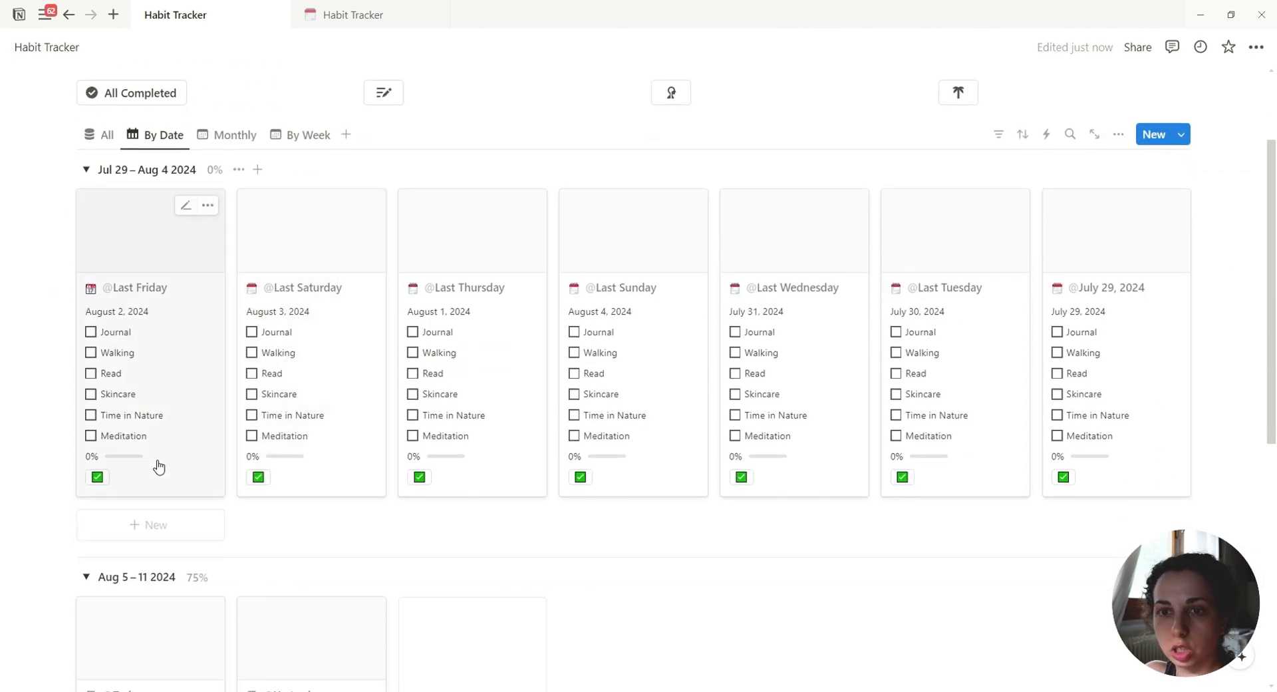
left_click(97, 477)
left_click(258, 477)
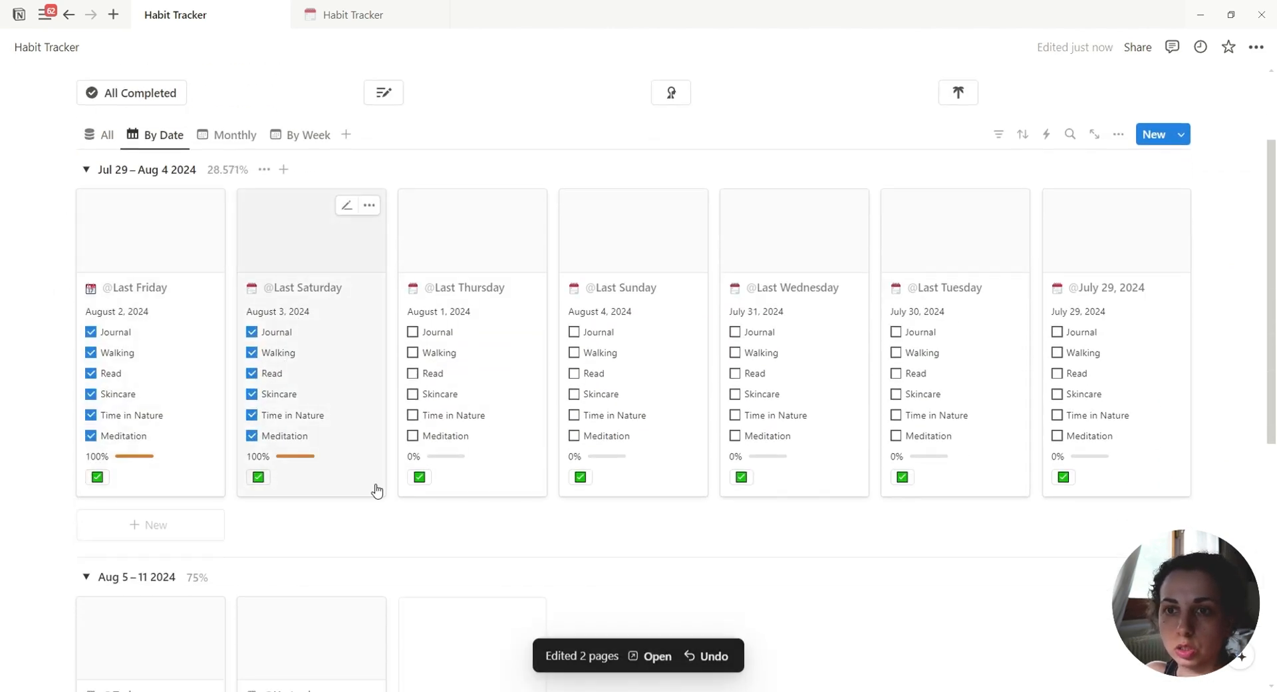
left_click(419, 477)
left_click(580, 477)
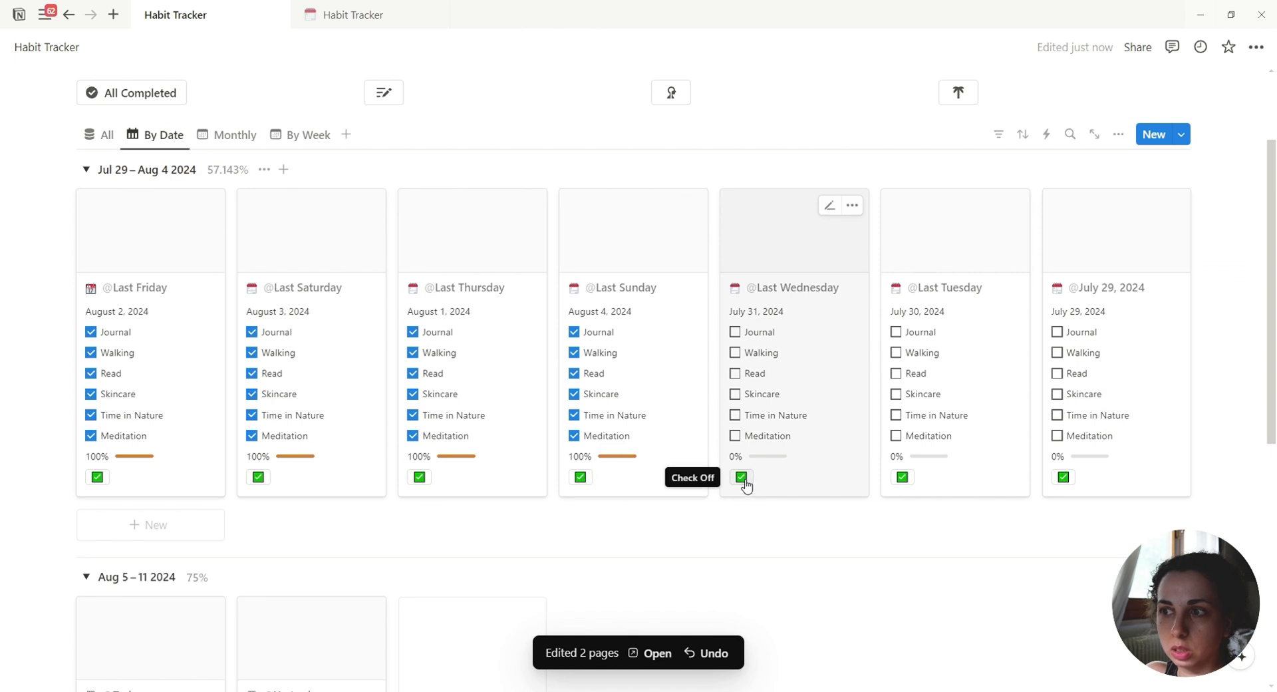
left_click(741, 477)
left_click(902, 477)
left_click(1063, 477)
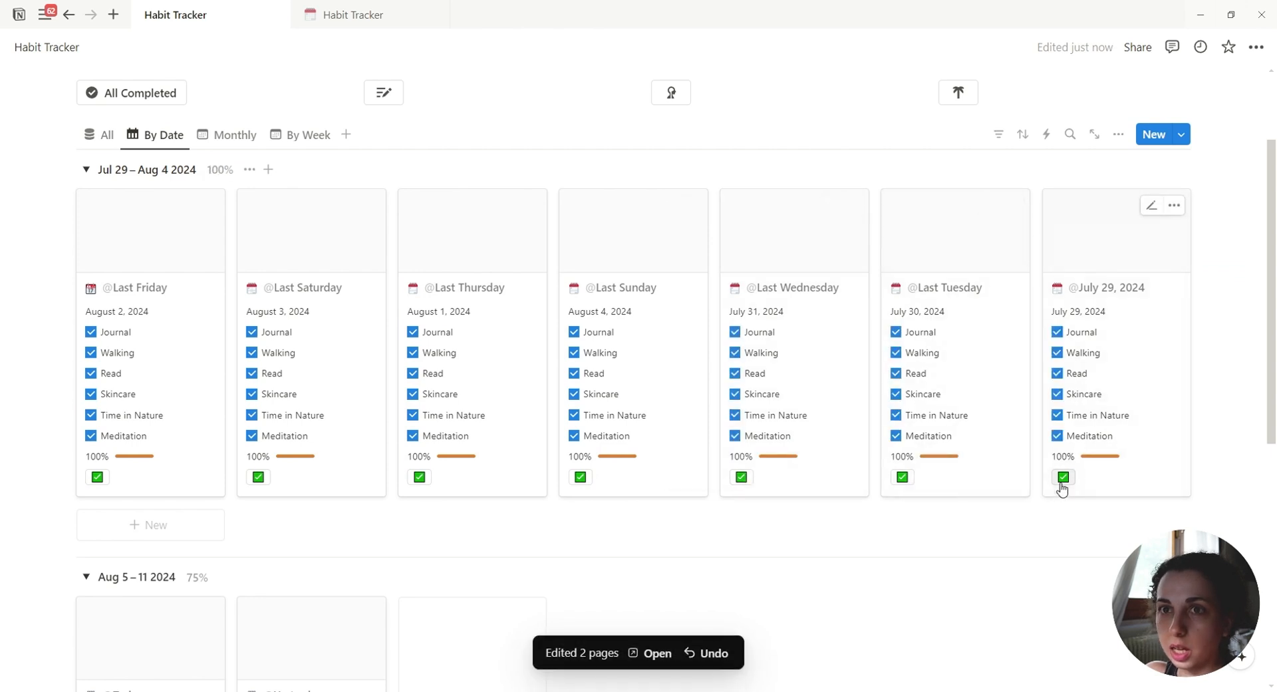
Undo the last several habit check-offs on the Jul 29 – Aug 4 2024 cards and clear the selection.
key("ctrl+z")
key("ctrl+z")
key("ctrl+z")
key("ctrl+z")
key("ctrl+z")
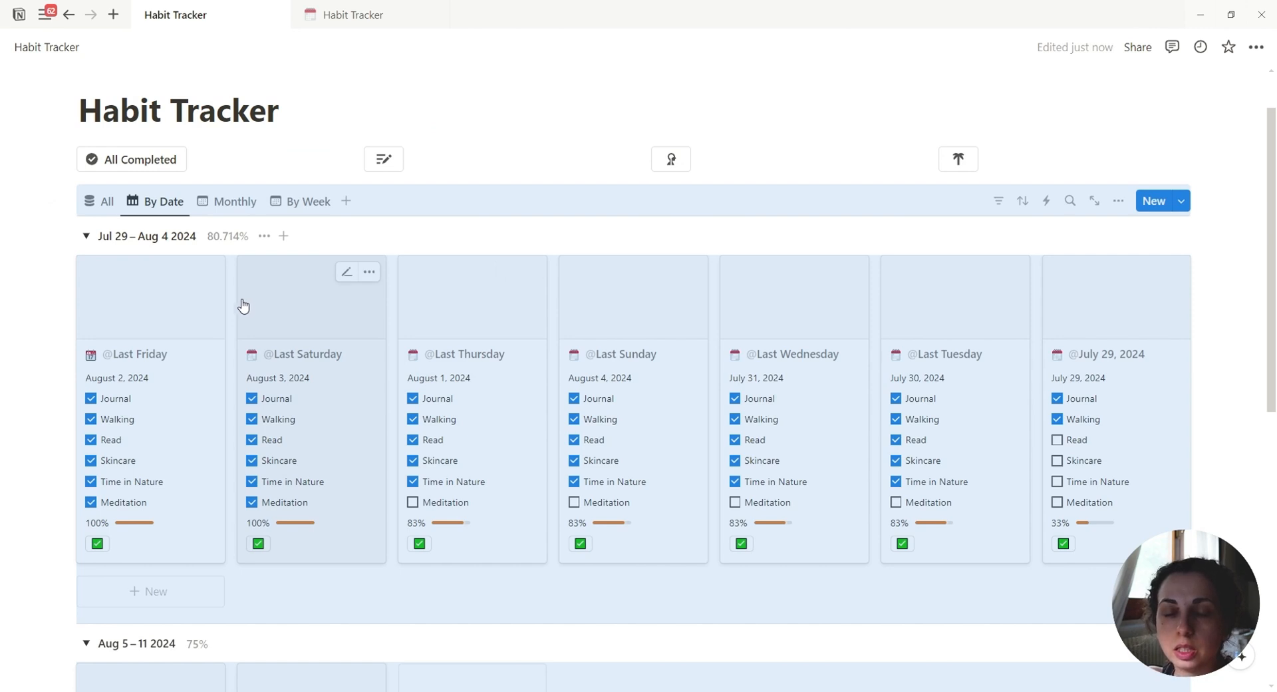
left_click(294, 160)
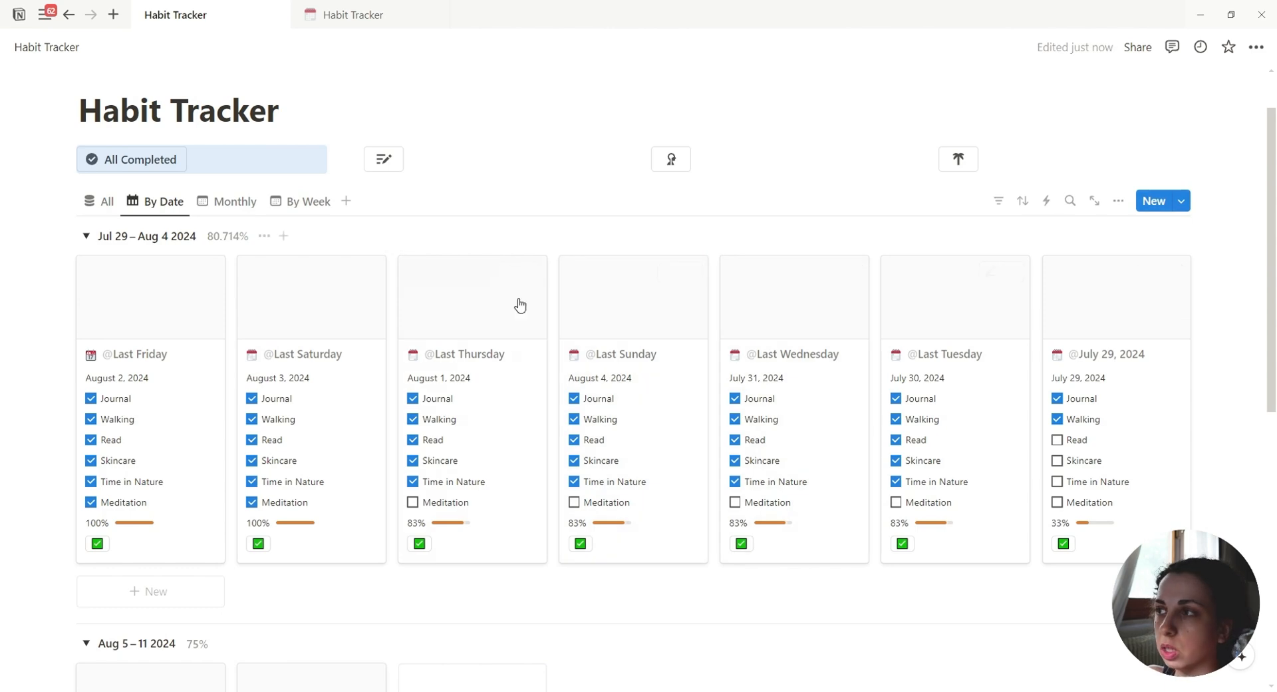
Add a cover image to the August 2 (Last Friday) page and return to the gallery.
left_click(146, 311)
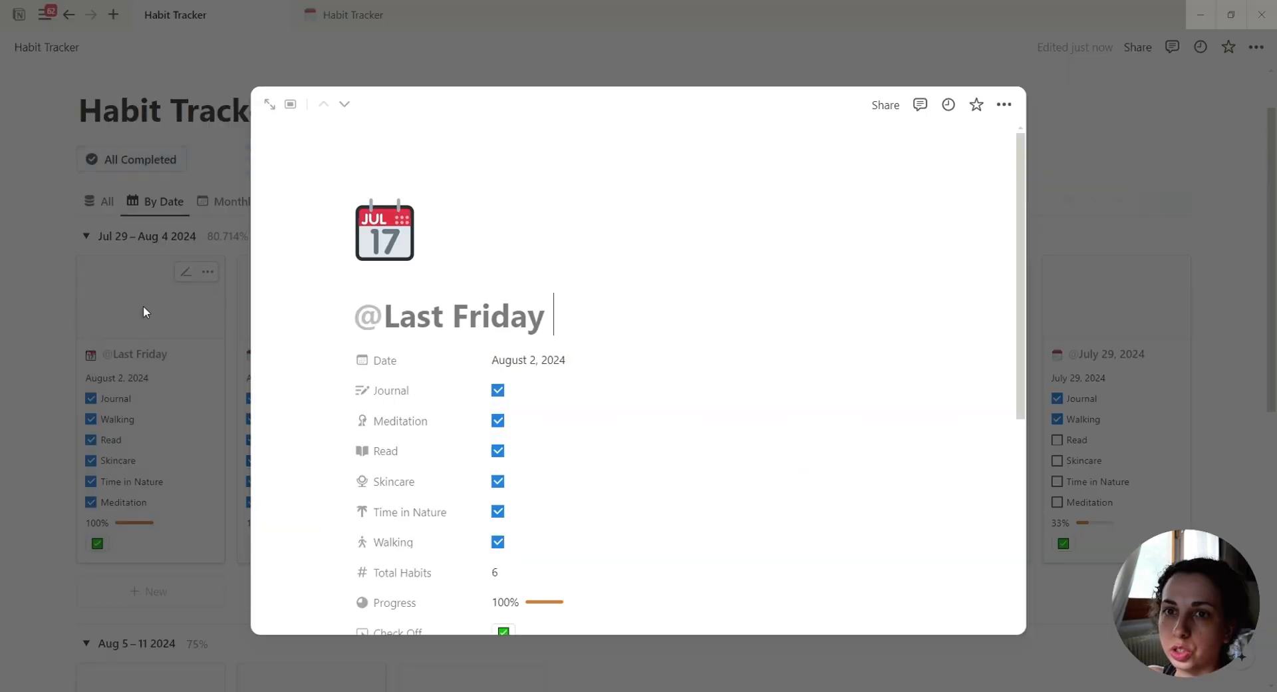
left_click(400, 279)
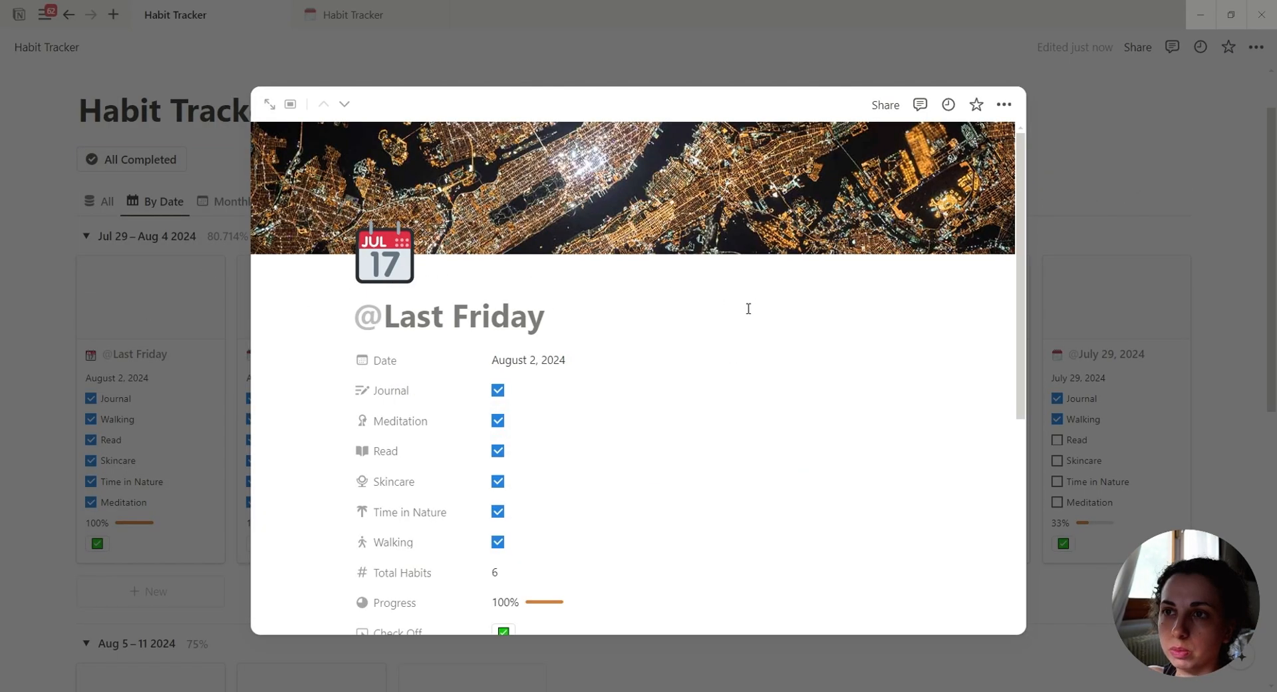
left_click(128, 343)
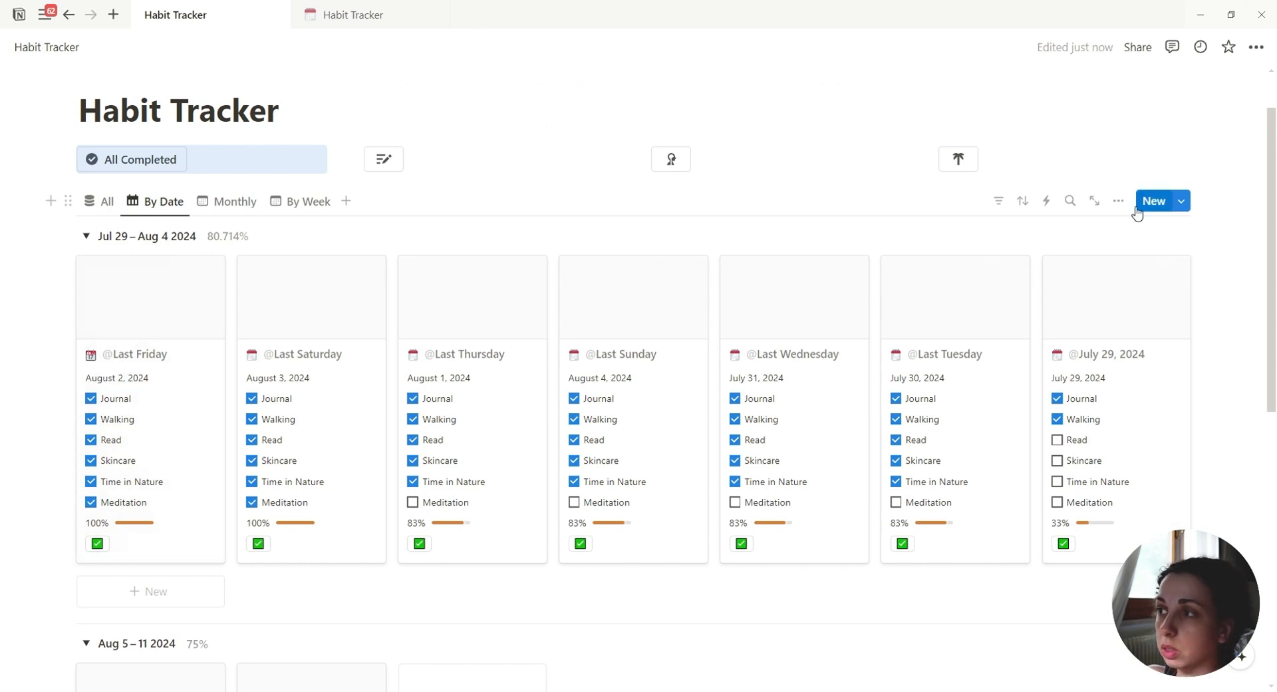
Set the By Date gallery's card preview to Page cover.
left_click(1118, 200)
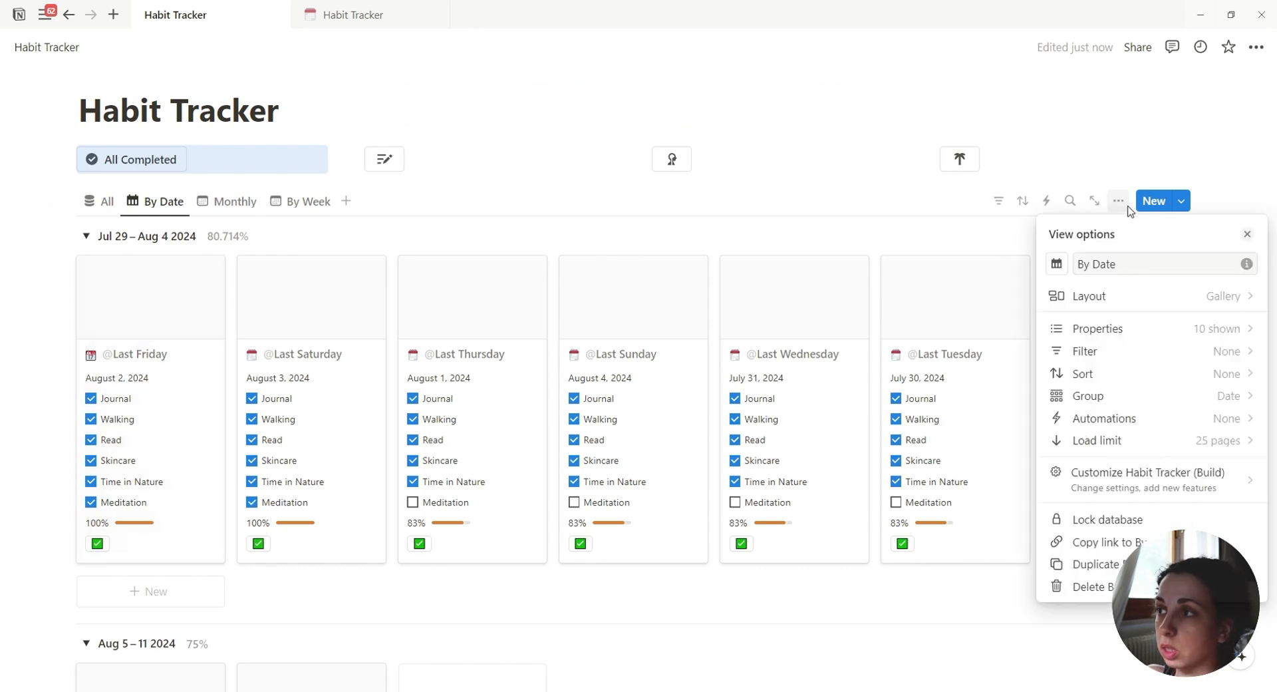
left_click(1094, 303)
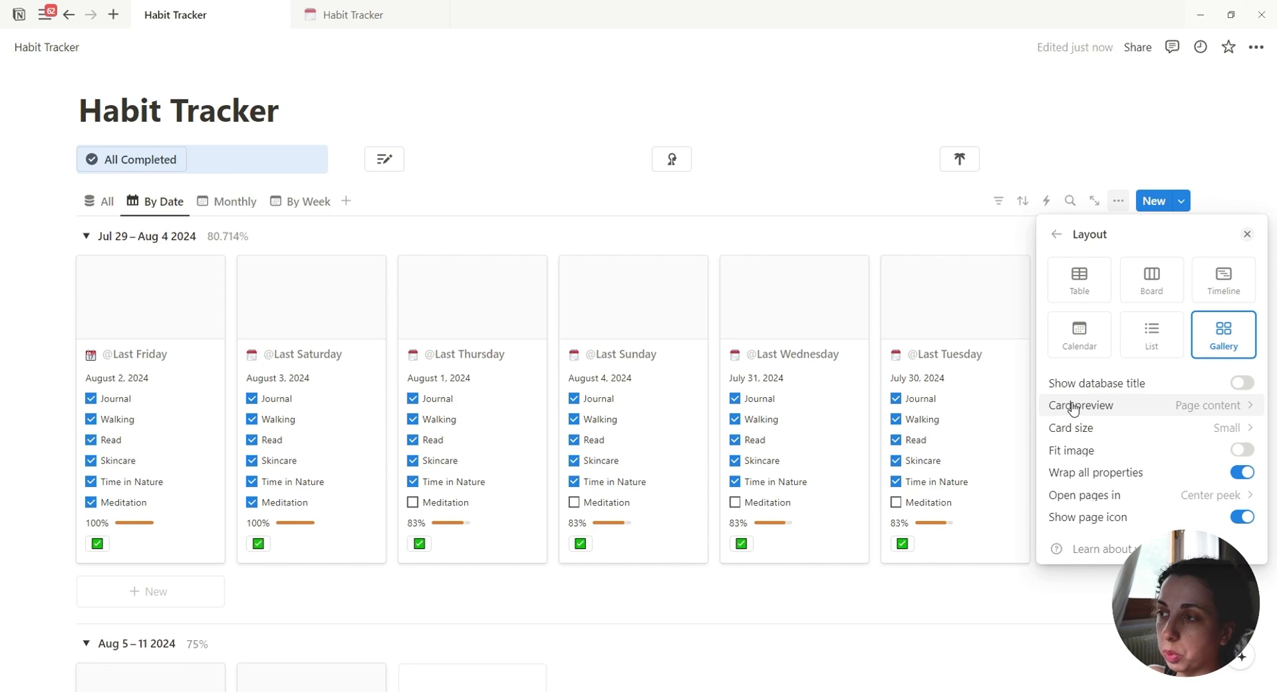
left_click(1191, 406)
left_click(1158, 449)
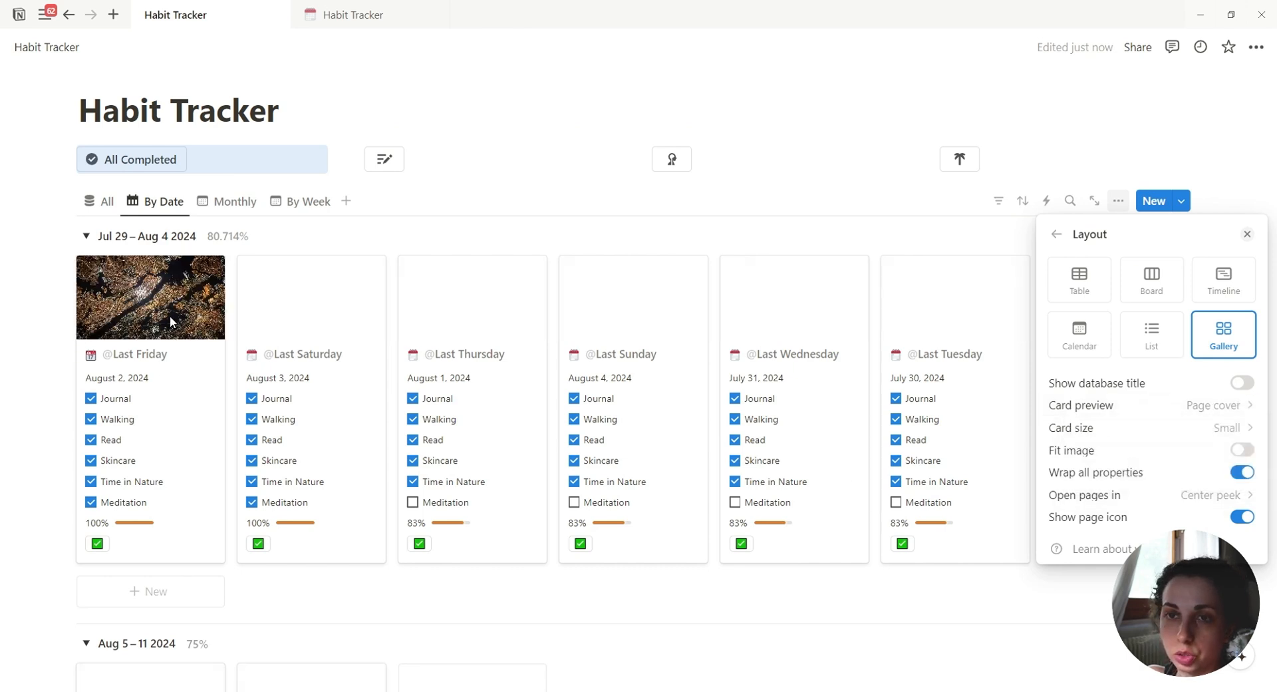
left_click(518, 196)
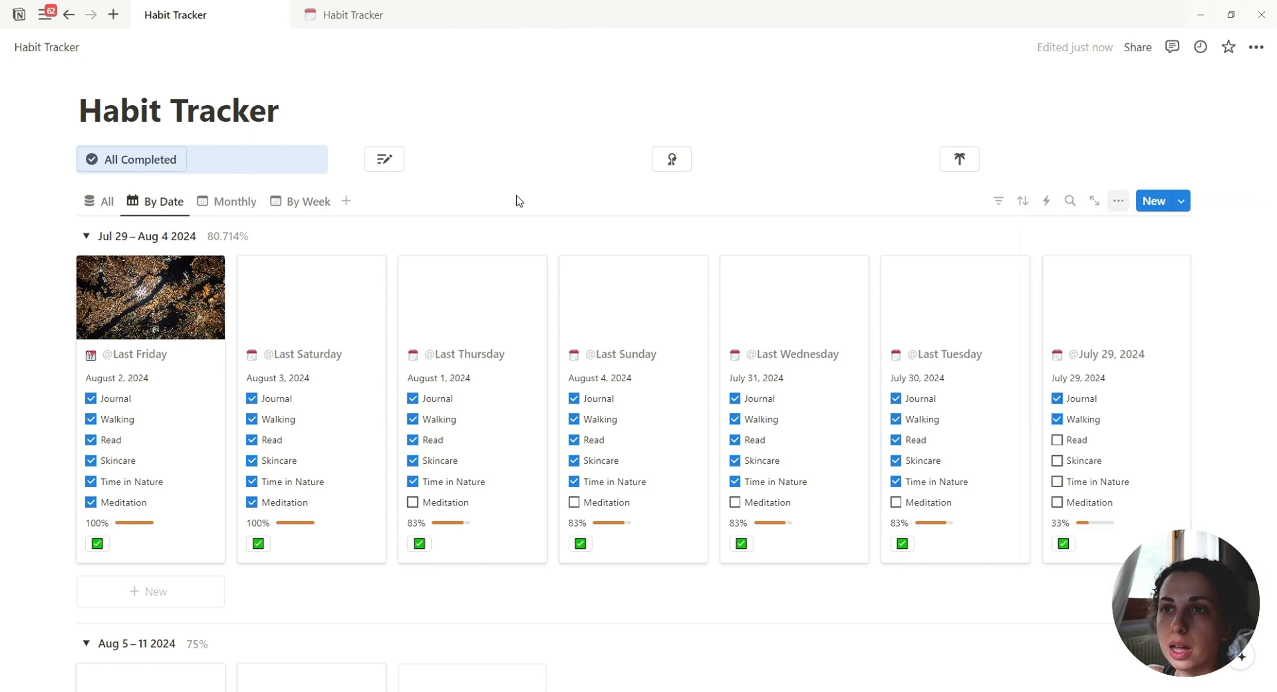
scroll(505, 249, "up", 1)
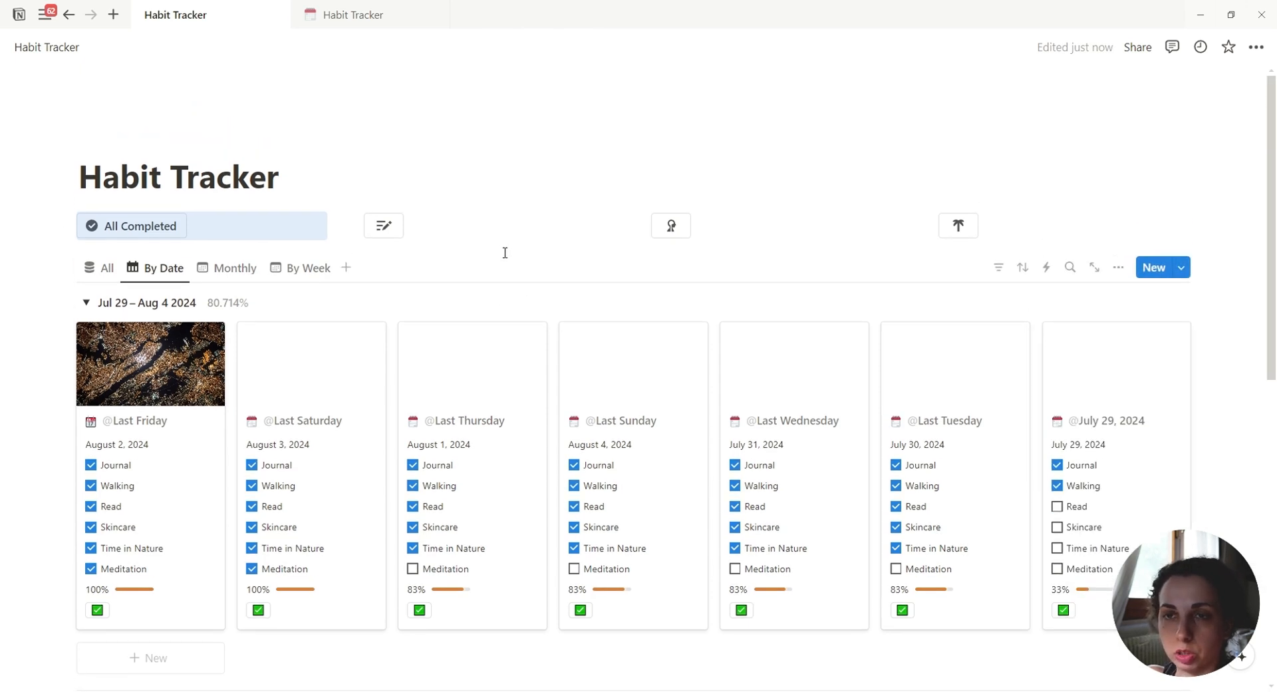
Show the All table, compare it with the finished Habit Tracker page, and return to the page being built.
left_click(106, 270)
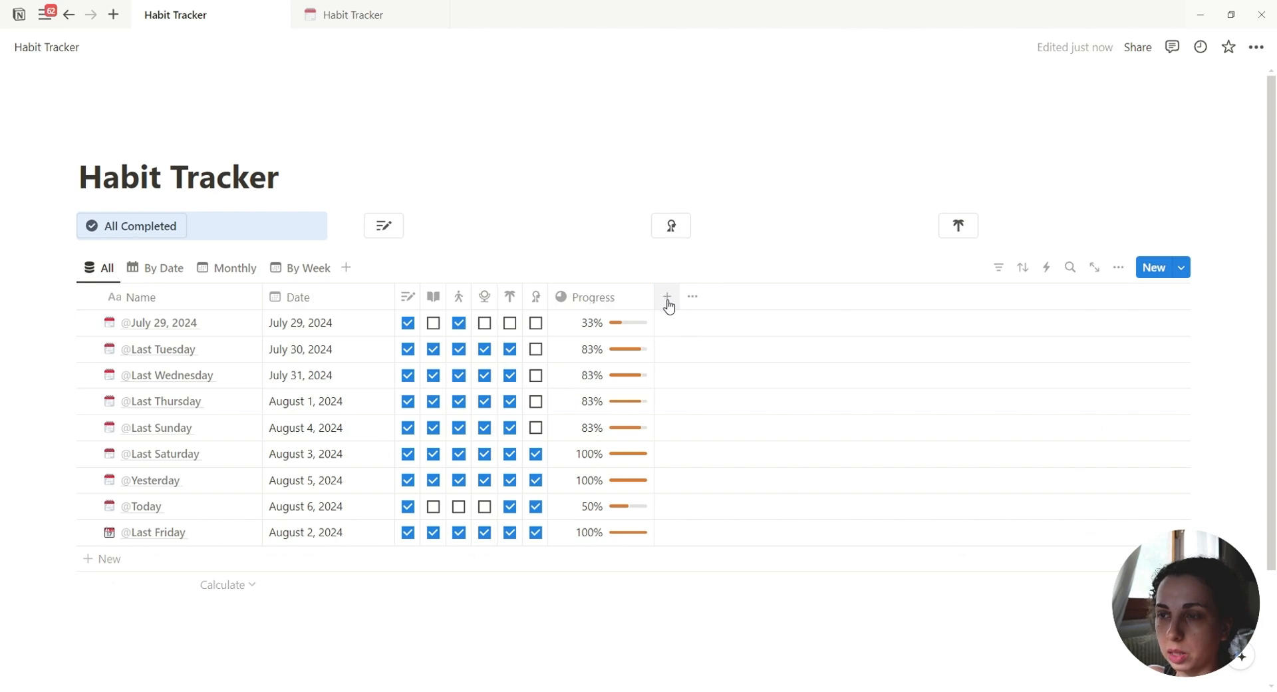
left_click(358, 20)
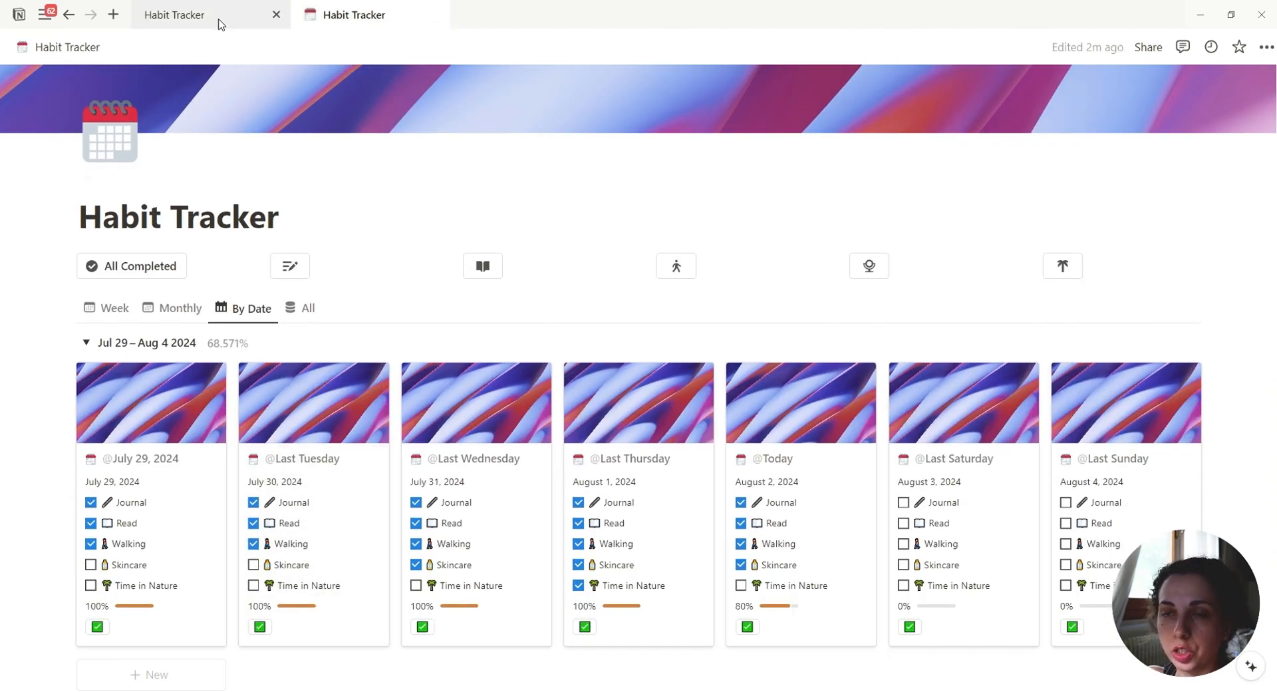
left_click(220, 25)
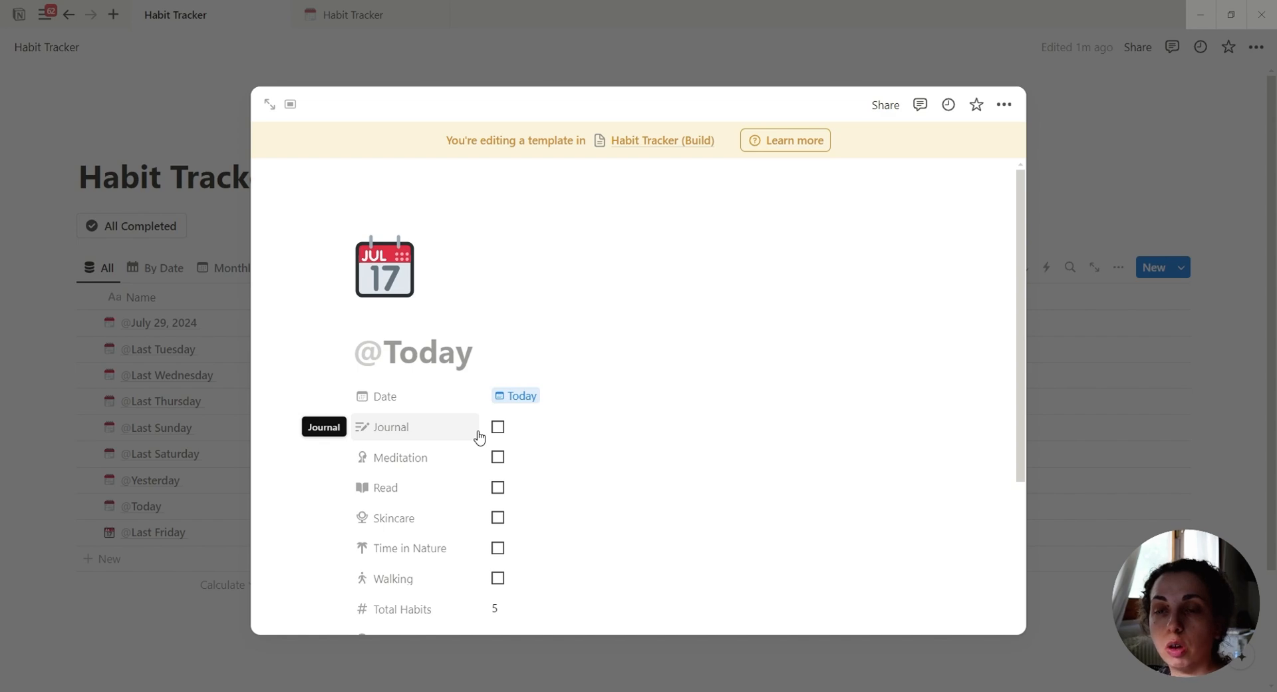
left_click(406, 318)
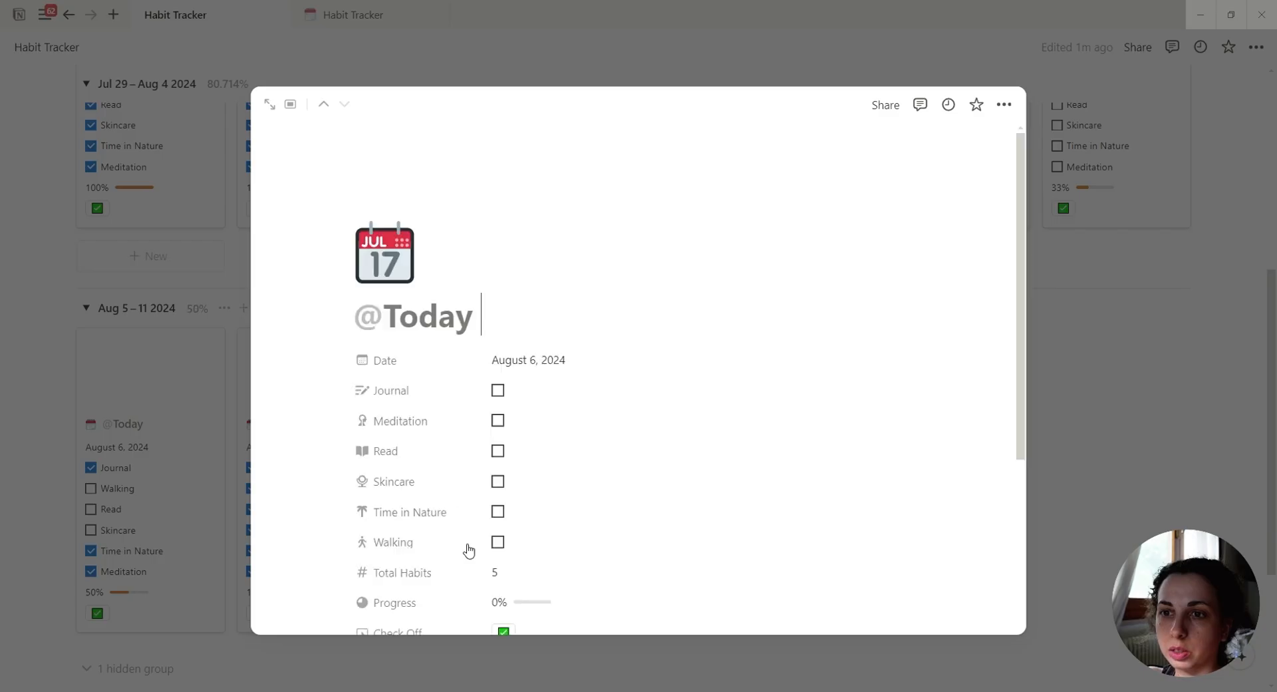
key("Escape")
left_click(630, 480)
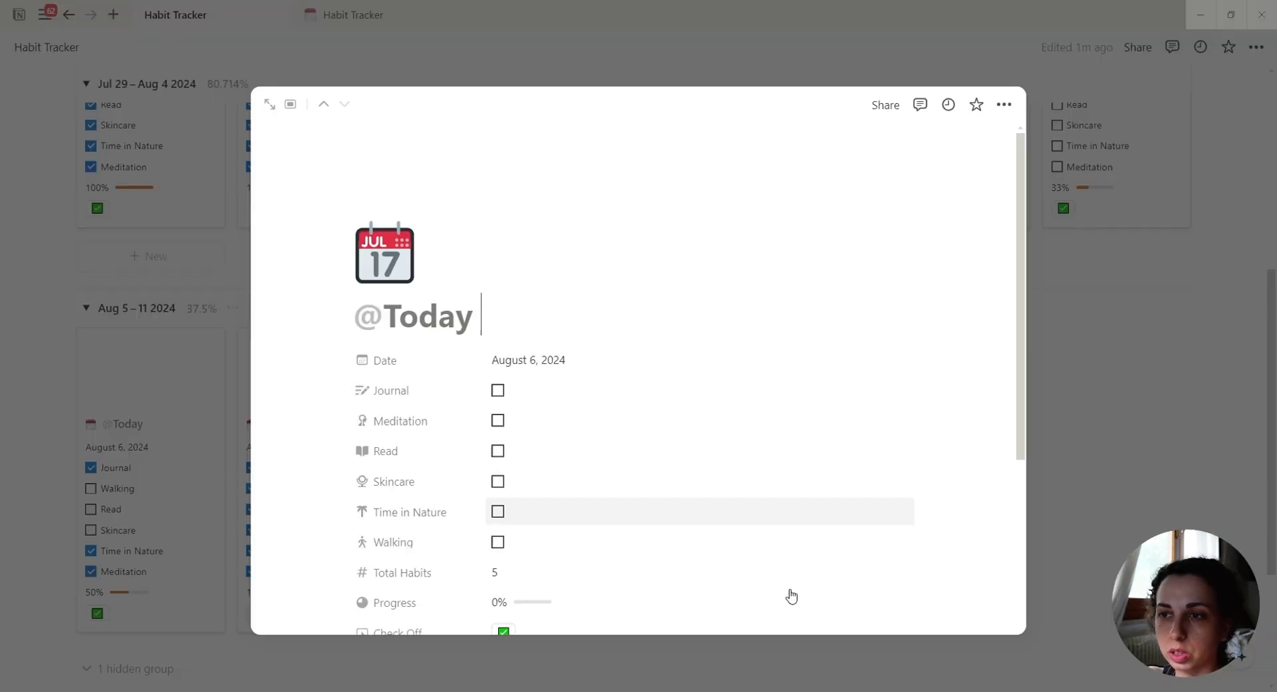
left_click(1136, 529)
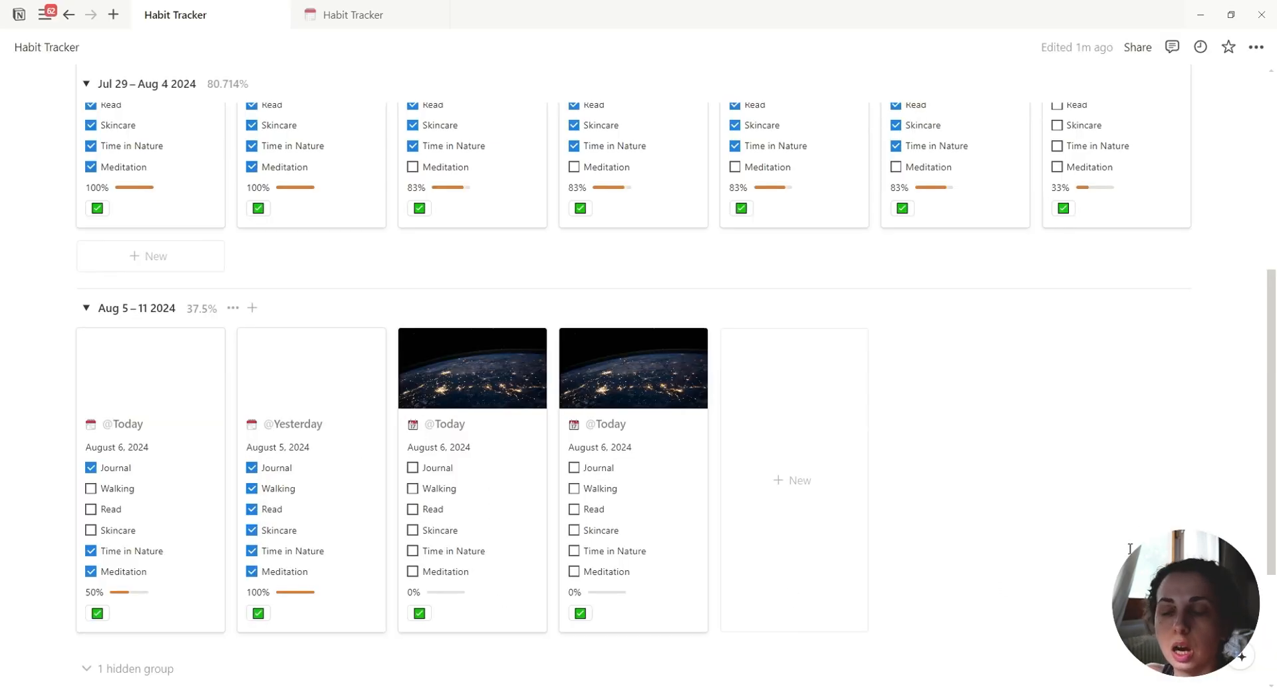
mouse_move(472, 382)
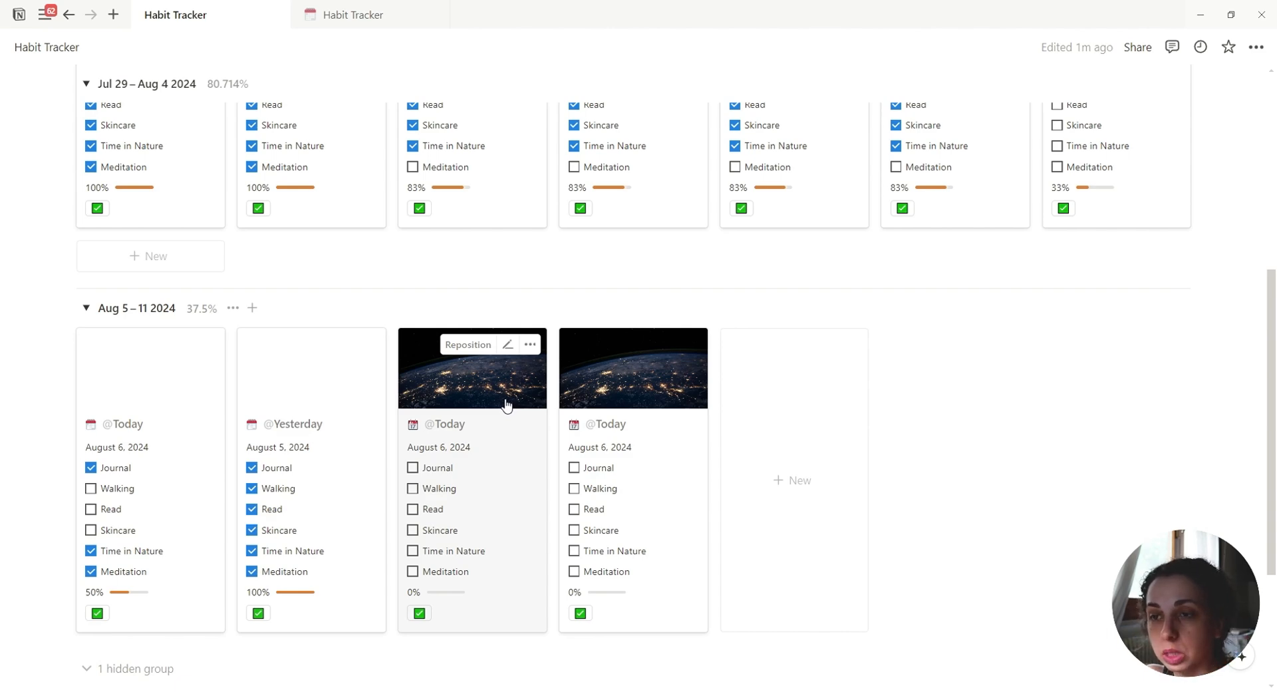
Add a Files & media property to the database in the All table view.
scroll(507, 406, "up", 5)
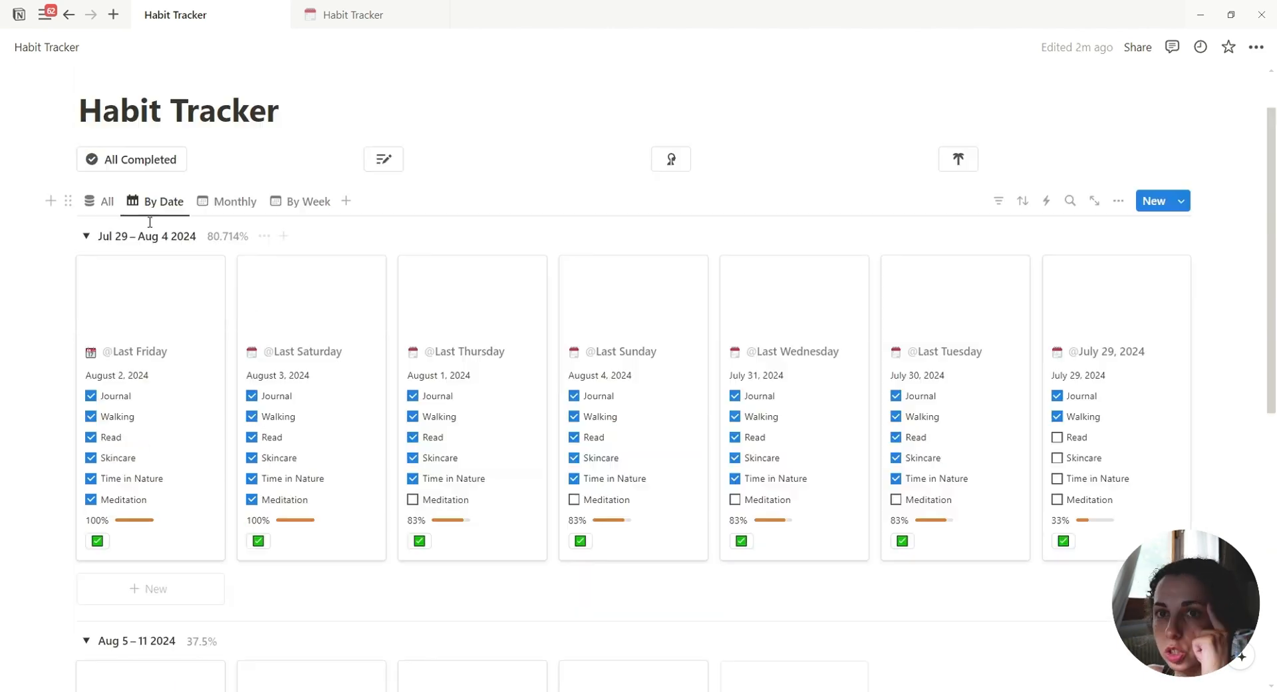
left_click(104, 210)
left_click(668, 296)
scroll(1131, 412, "down", 3)
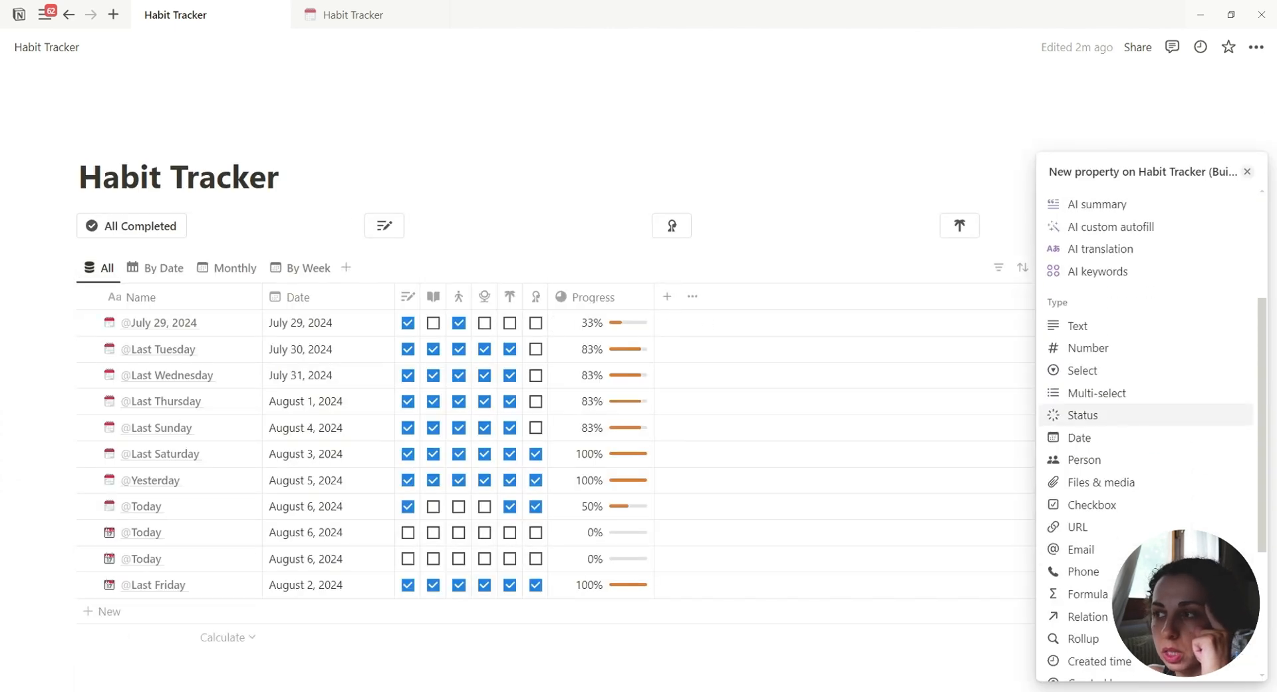
left_click(1101, 482)
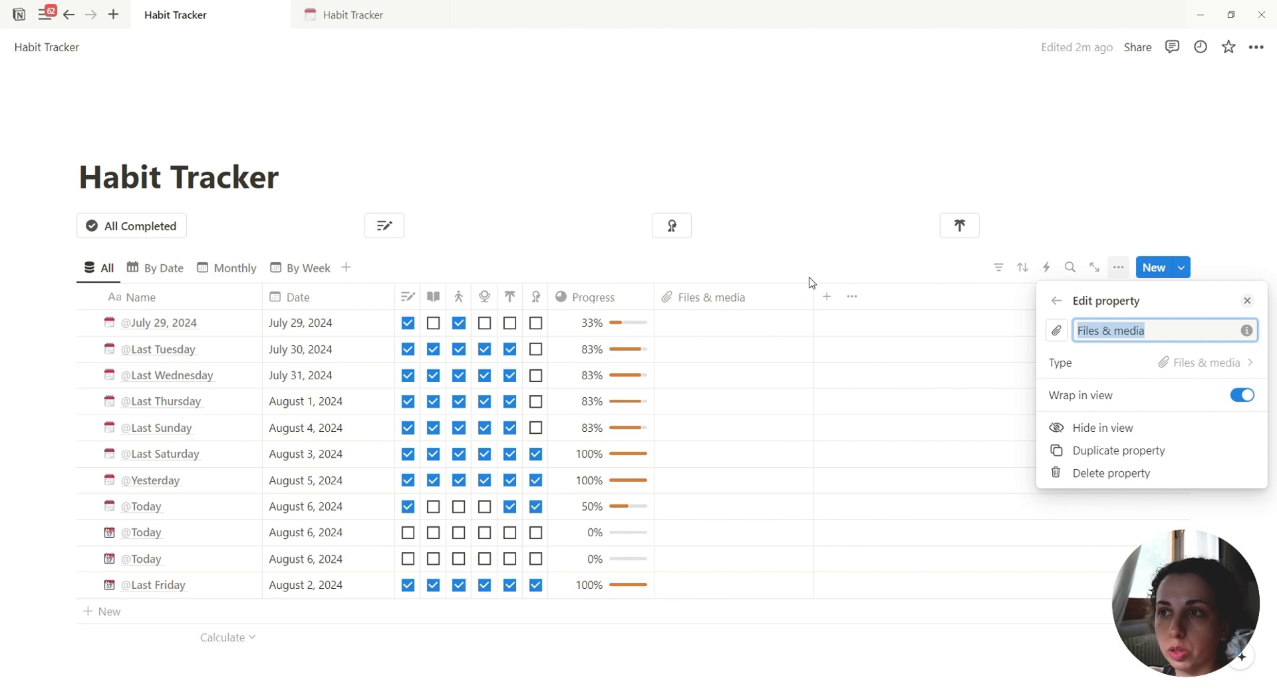
Copy the image address of the finished Habit Tracker page's cover and return to the page being built.
key("Escape")
left_click(234, 324)
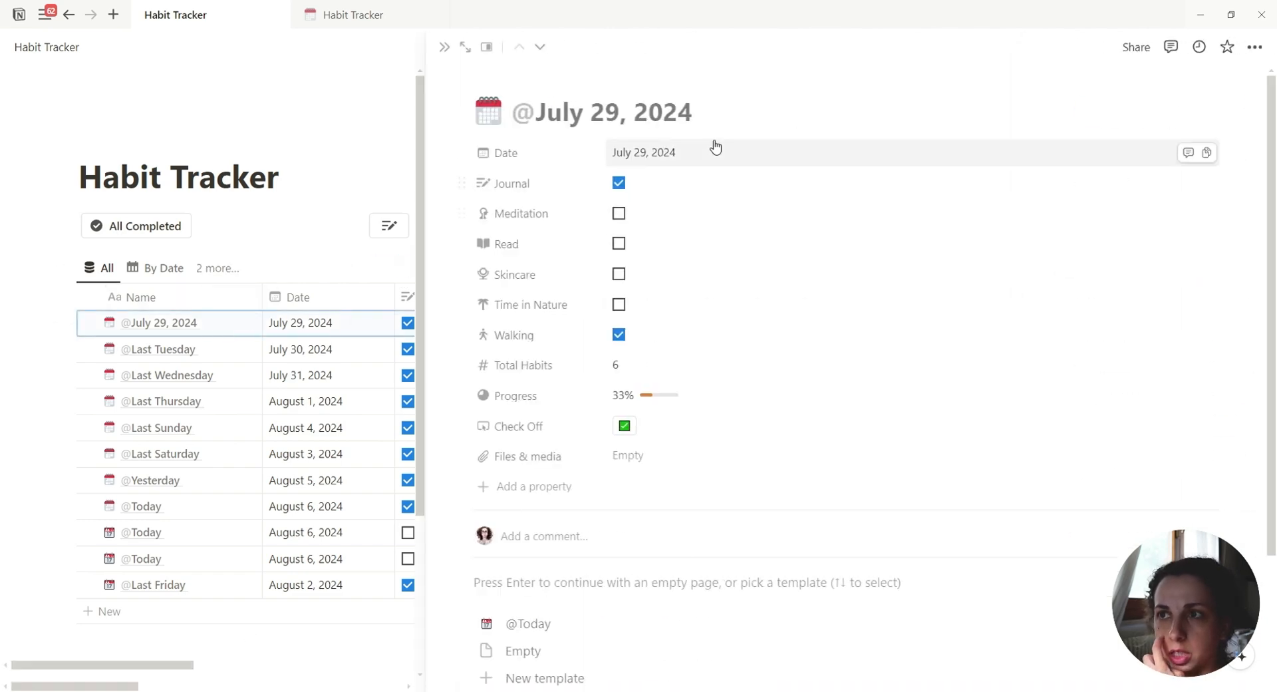
left_click(341, 19)
scroll(452, 133, "up", 2)
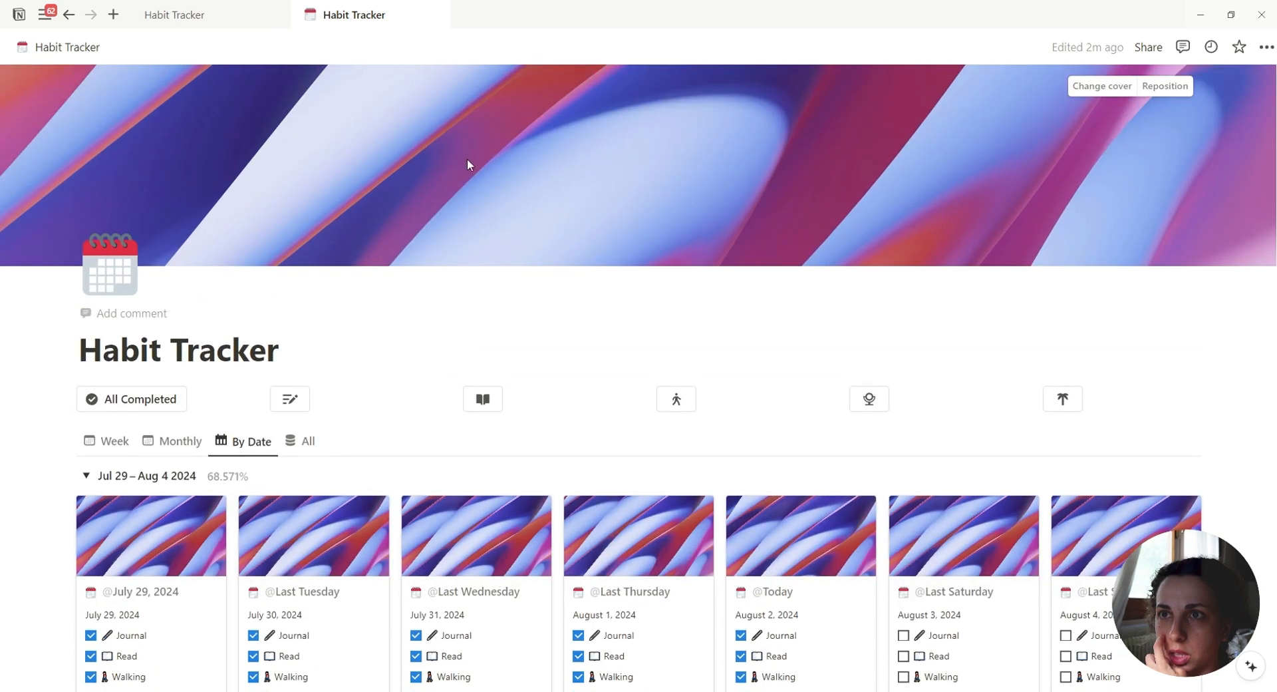
right_click(468, 163)
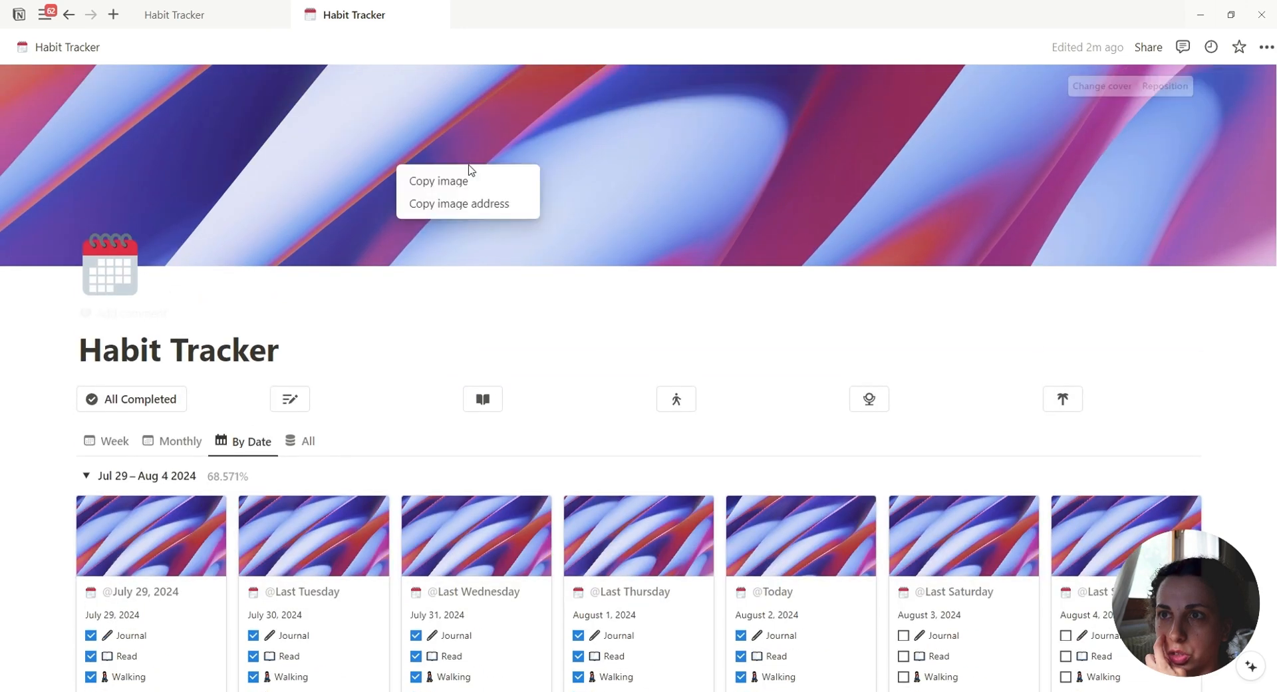
left_click(473, 206)
left_click(199, 14)
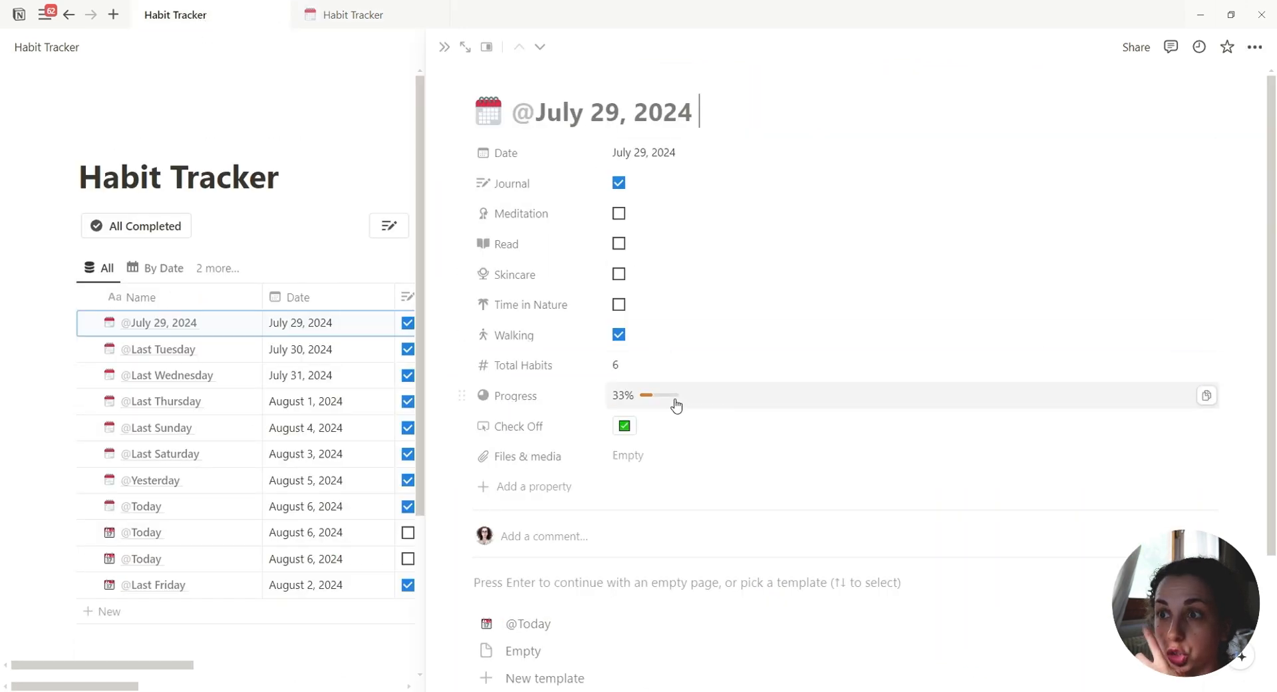
Embed the copied image link in the July 29, 2024 entry's Files & media property and close the entry.
left_click(667, 461)
left_click(871, 493)
key("ctrl+v")
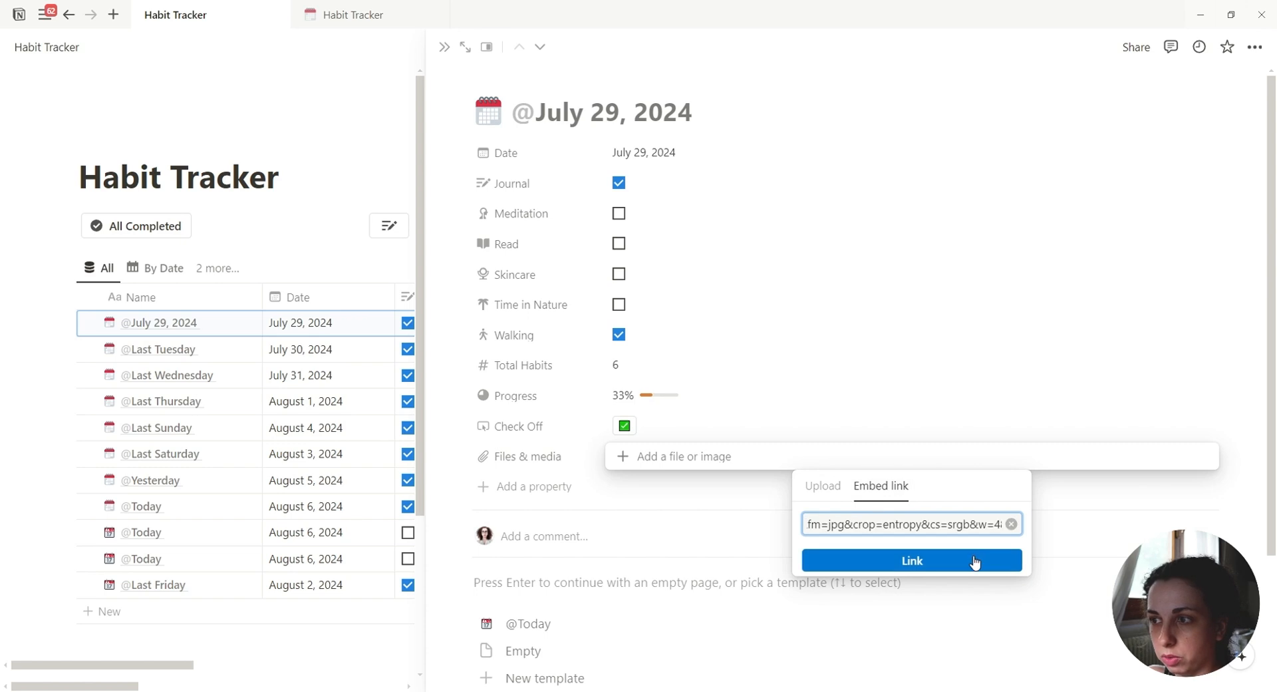
left_click(975, 562)
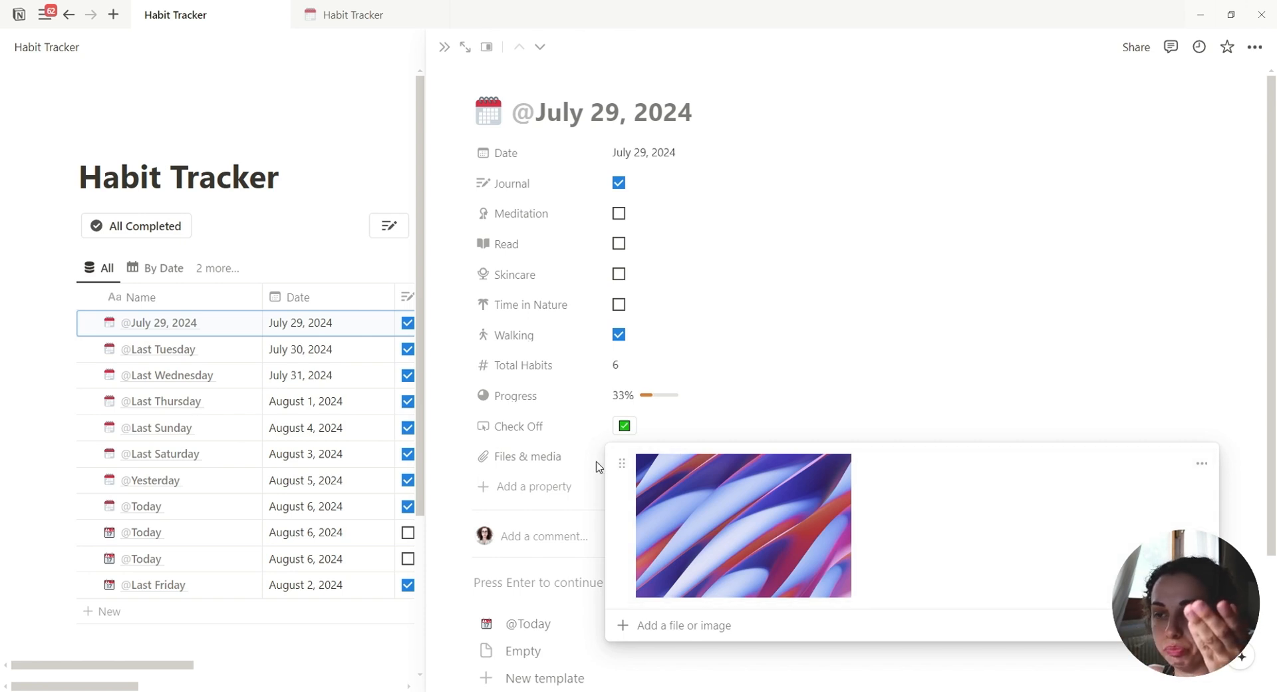
left_click(443, 48)
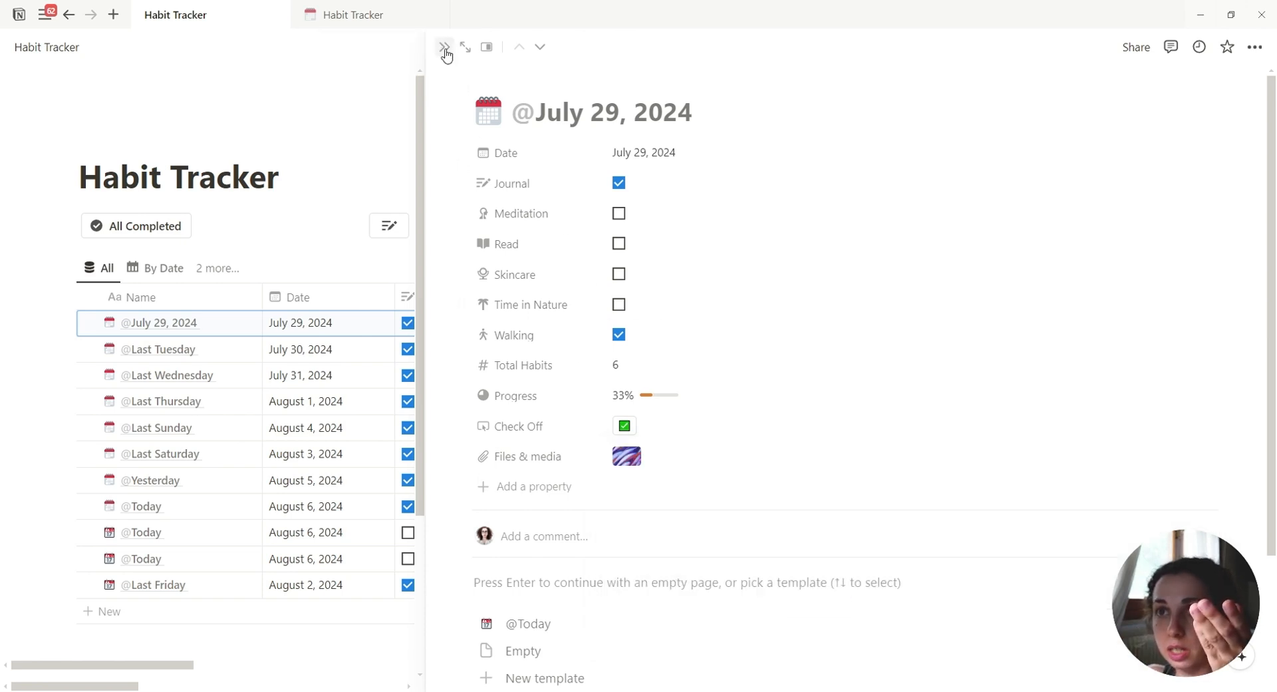
left_click(443, 48)
Fill the July 29, 2024 image down to all rows of the Files & media column and narrow that column.
left_click(699, 334)
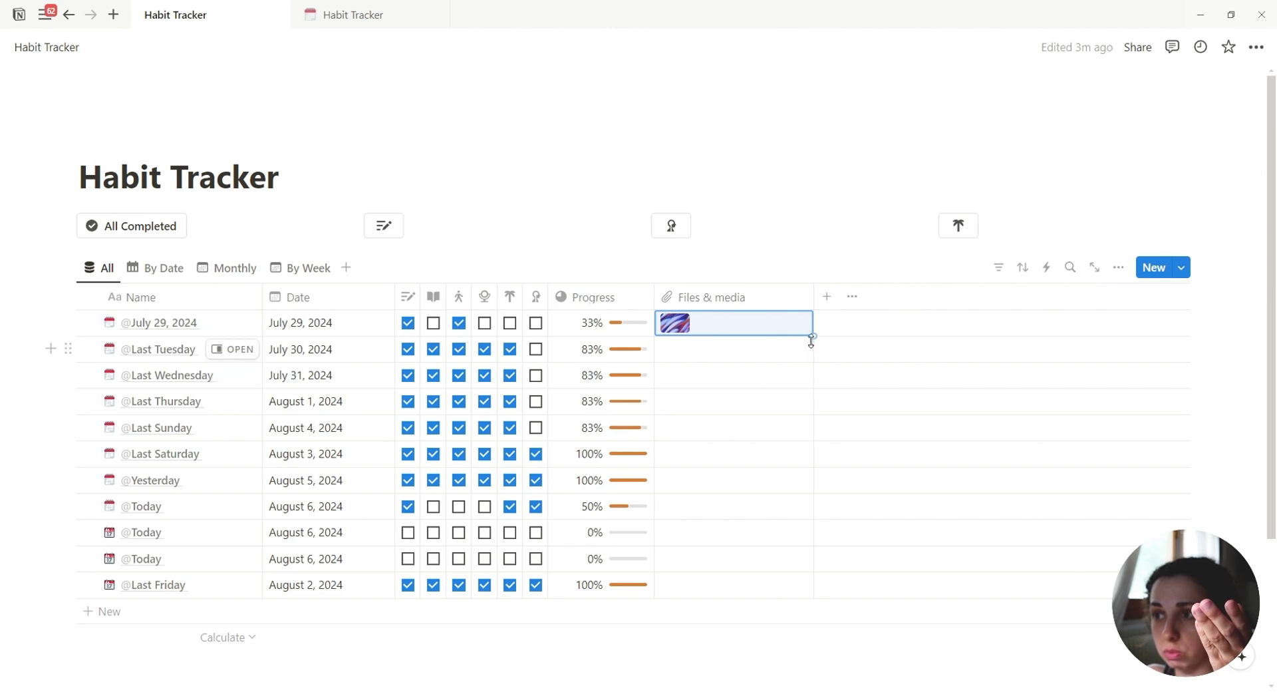
left_click_drag(812, 337, 807, 450)
scroll(784, 517, "up", 3)
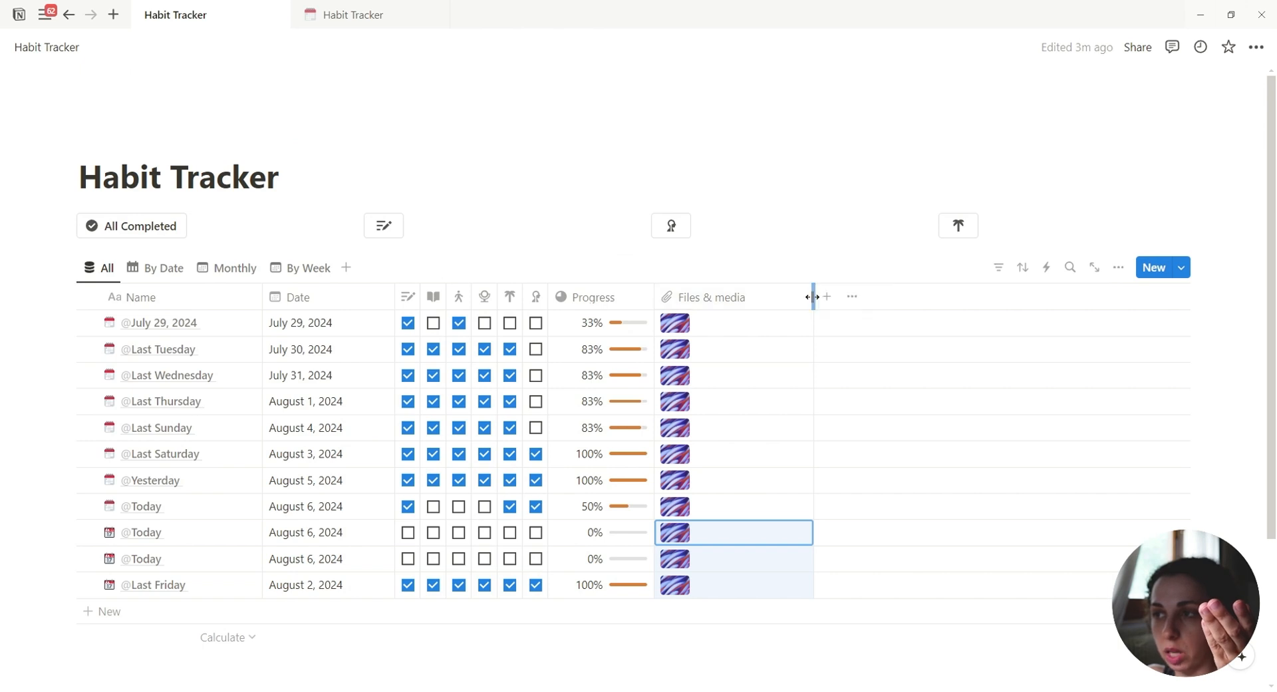
left_click_drag(813, 297, 752, 298)
left_click(1181, 267)
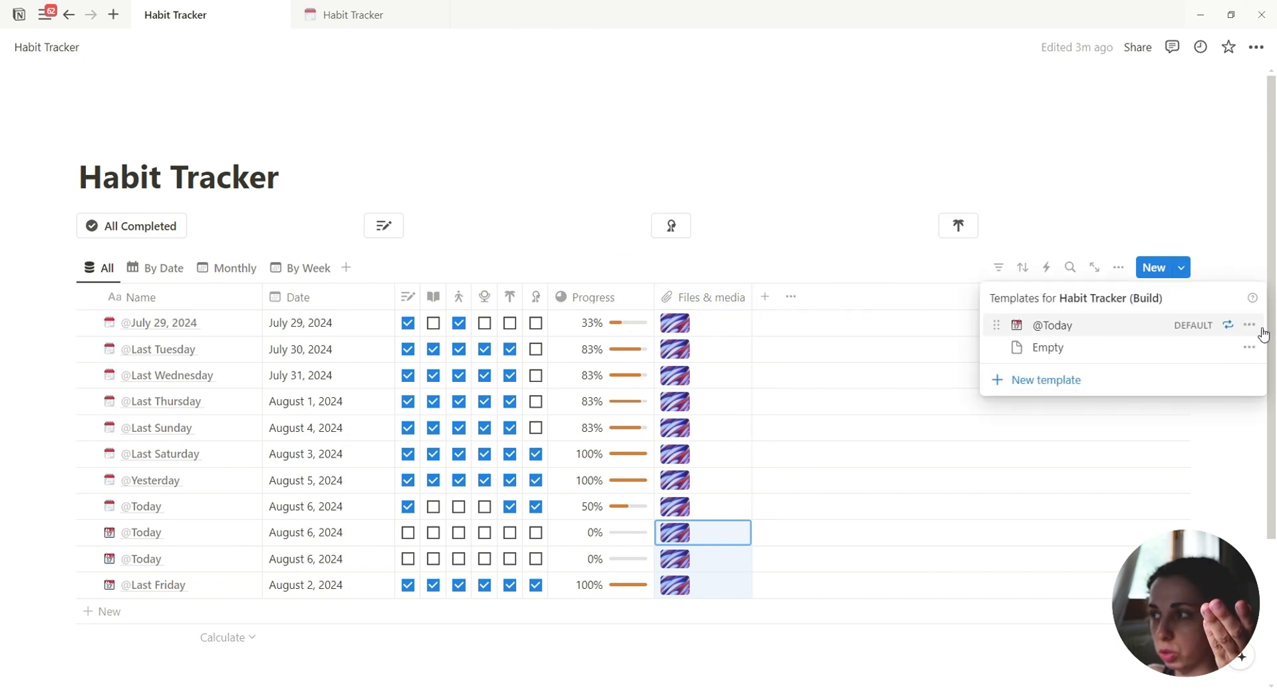
left_click(1250, 331)
left_click(1144, 333)
scroll(678, 482, "down", 5)
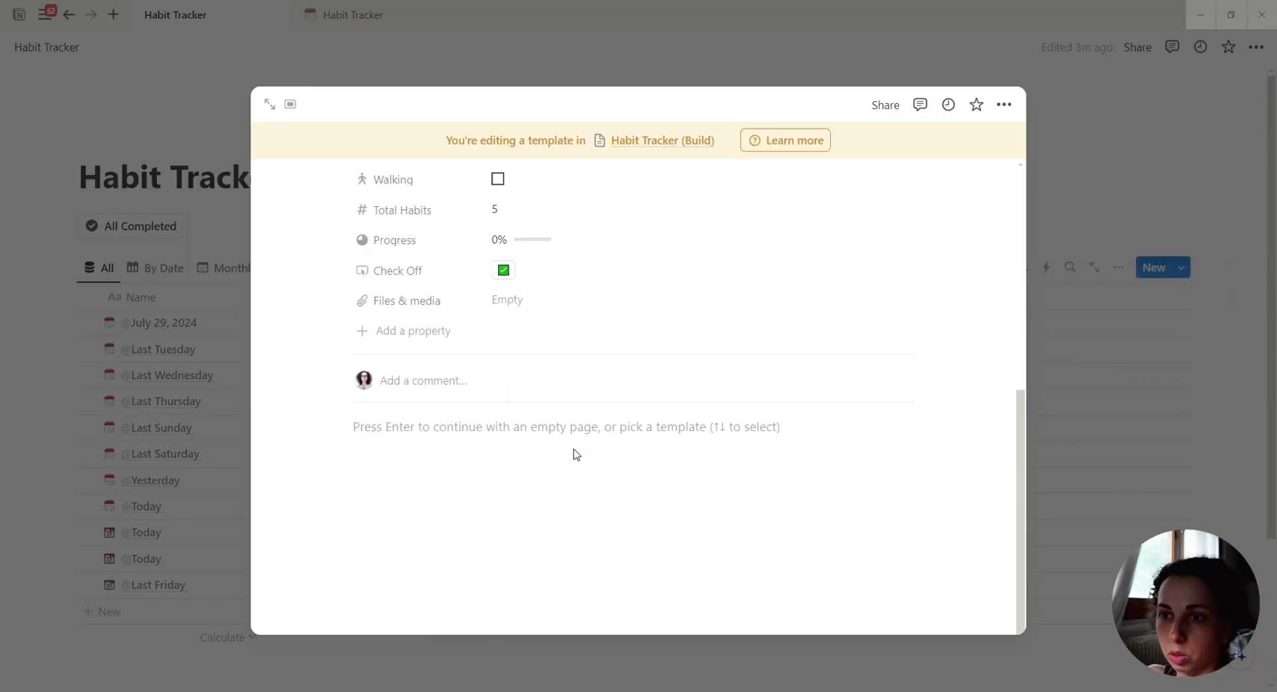
left_click(553, 307)
left_click(667, 331)
key("ctrl+v")
left_click(765, 401)
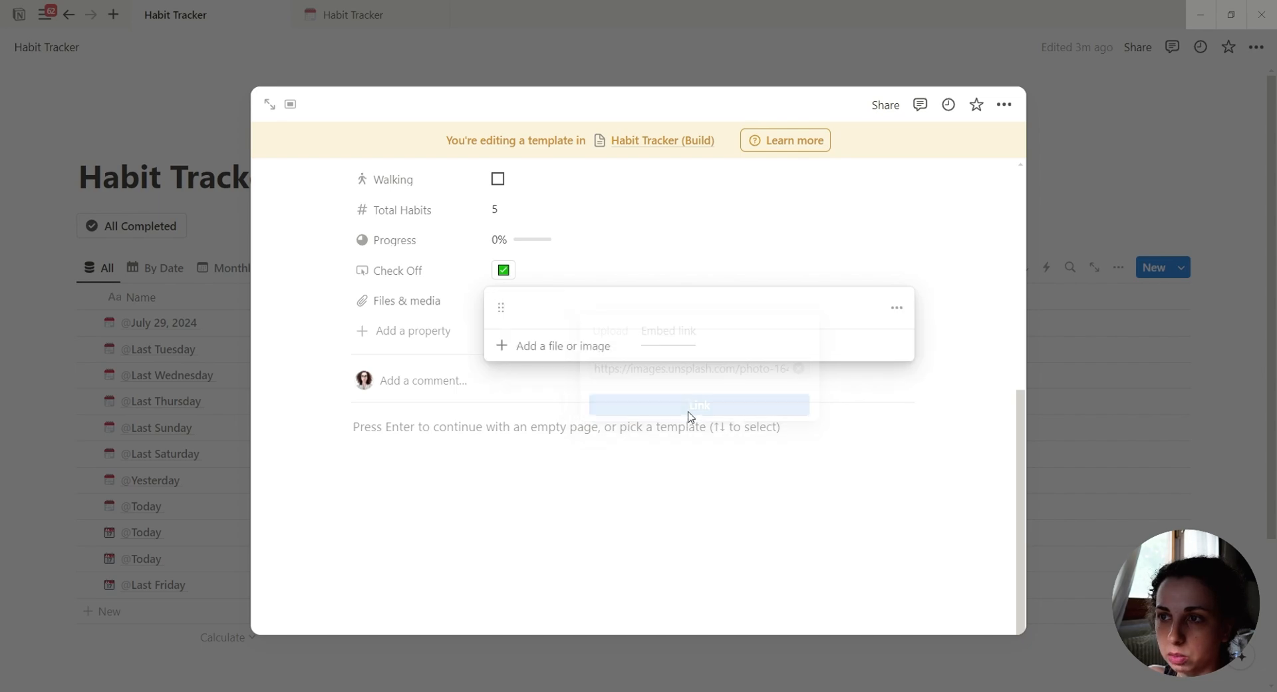
left_click(1012, 502)
left_click(1116, 534)
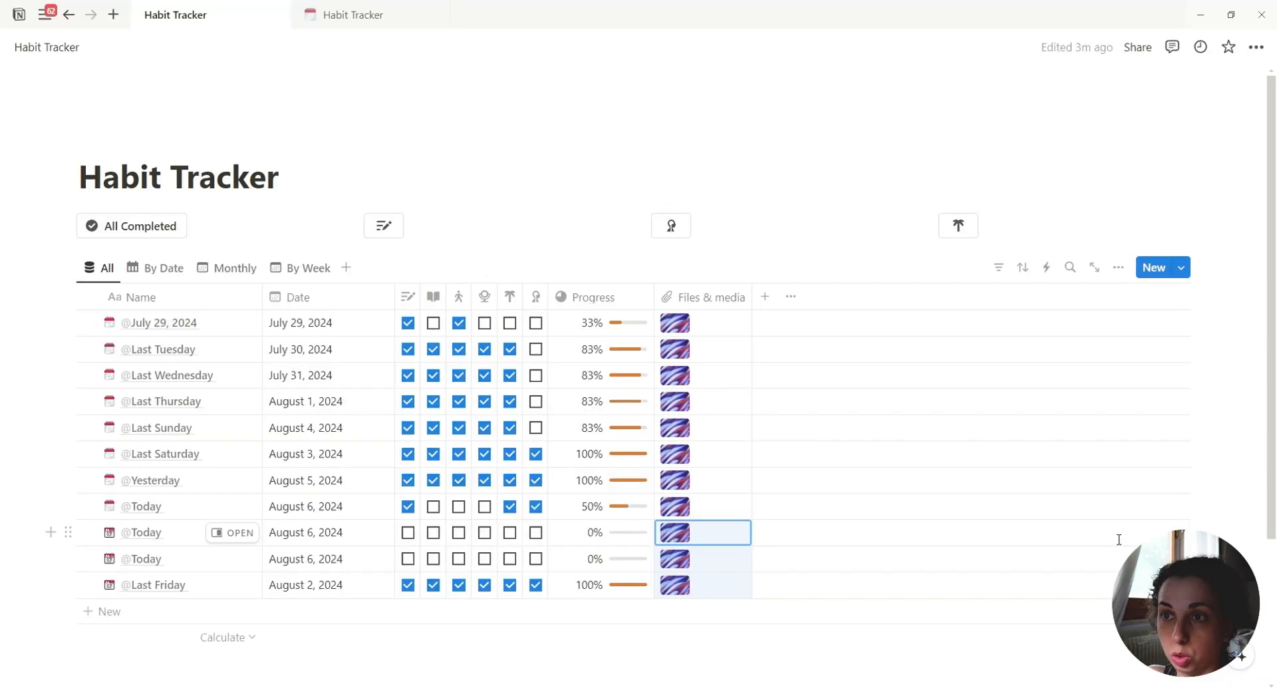
Hide the Files & media column in the All view and set the By Date gallery's card preview to Files & media.
left_click(710, 296)
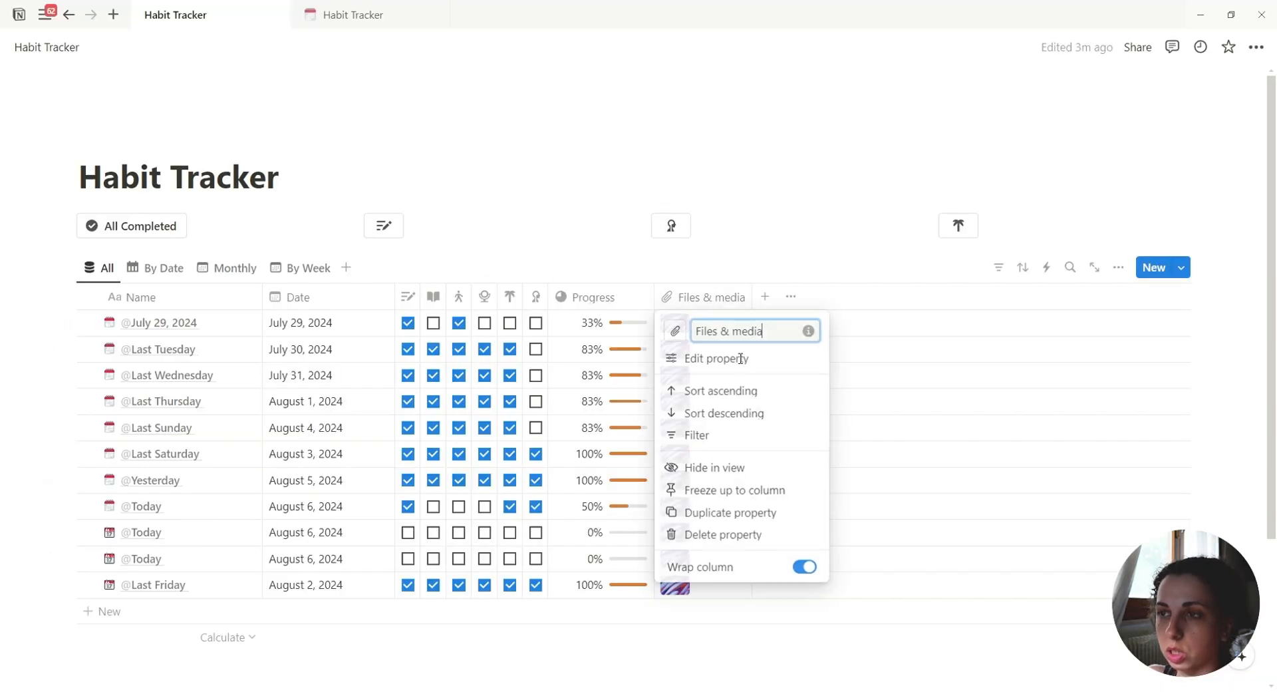
left_click(715, 468)
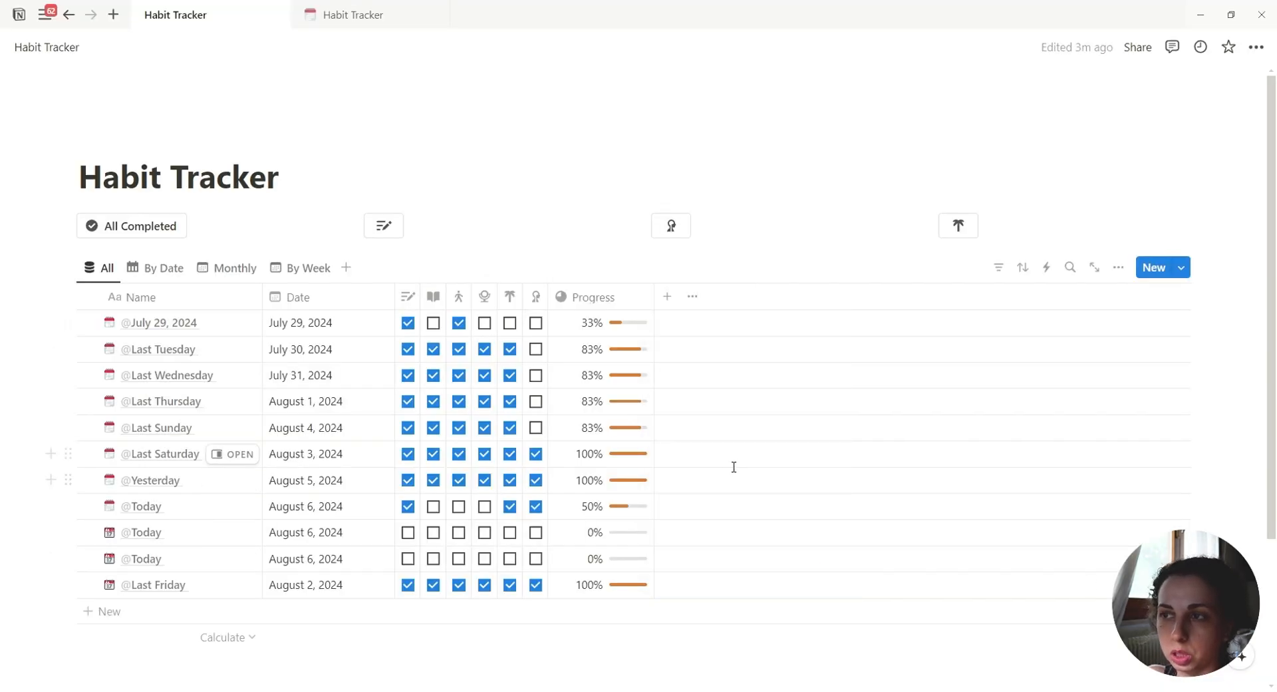
left_click(176, 270)
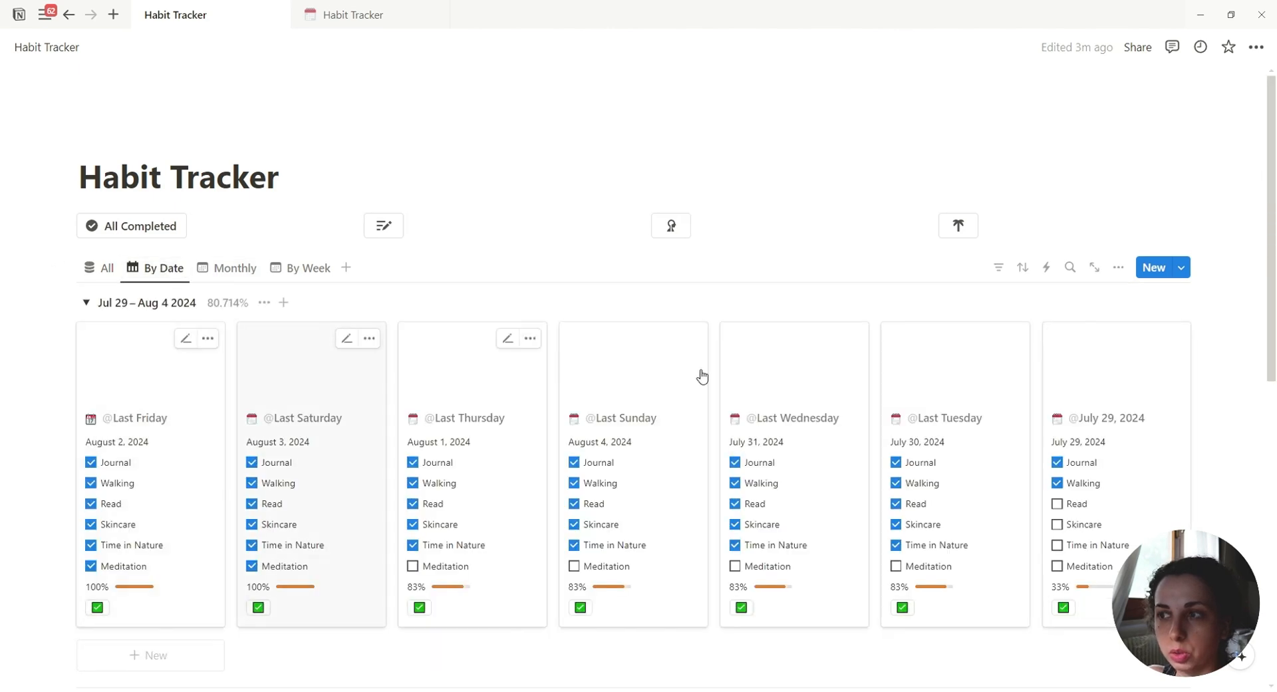
left_click(1118, 267)
left_click(1076, 364)
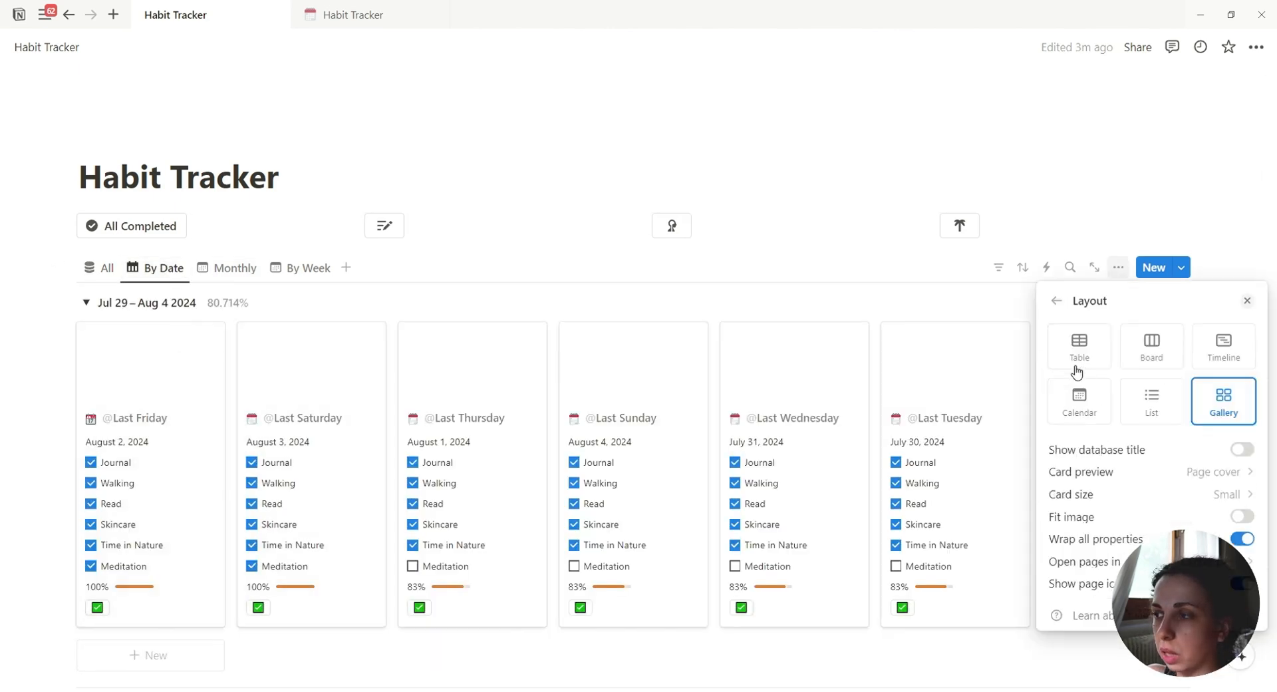
left_click(1074, 473)
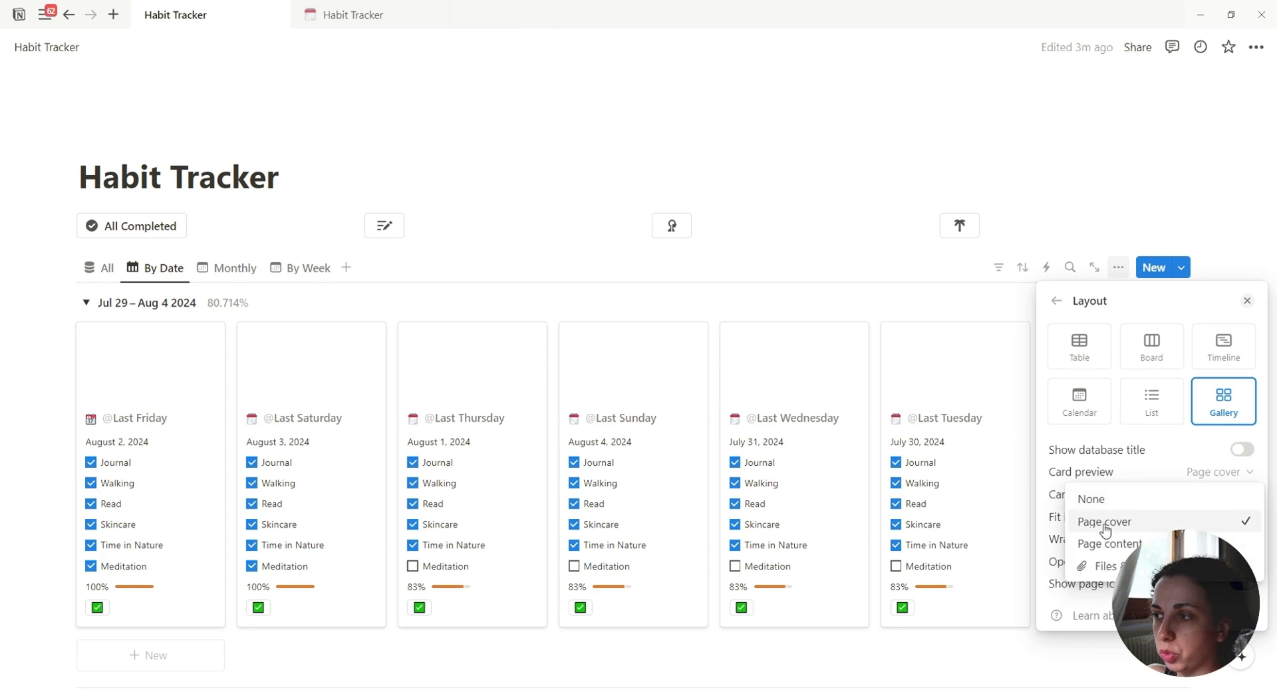
left_click(1105, 566)
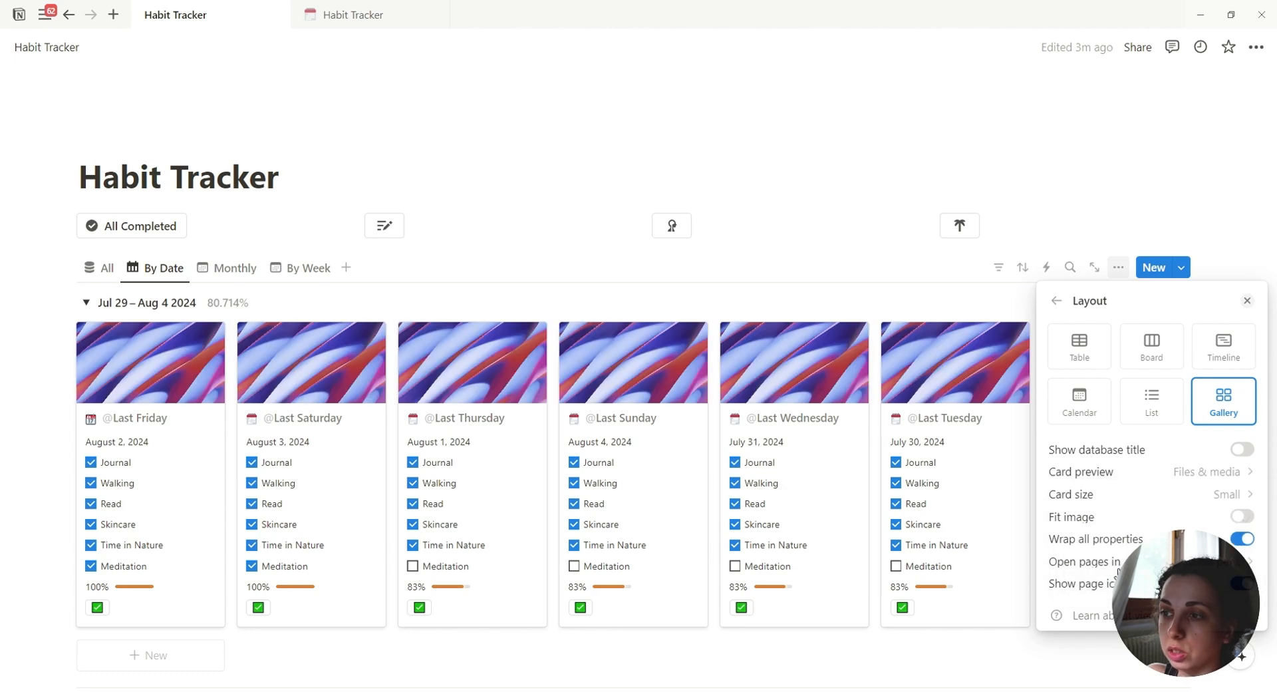
left_click(855, 292)
scroll(858, 296, "down", 5)
scroll(865, 313, "down", 4)
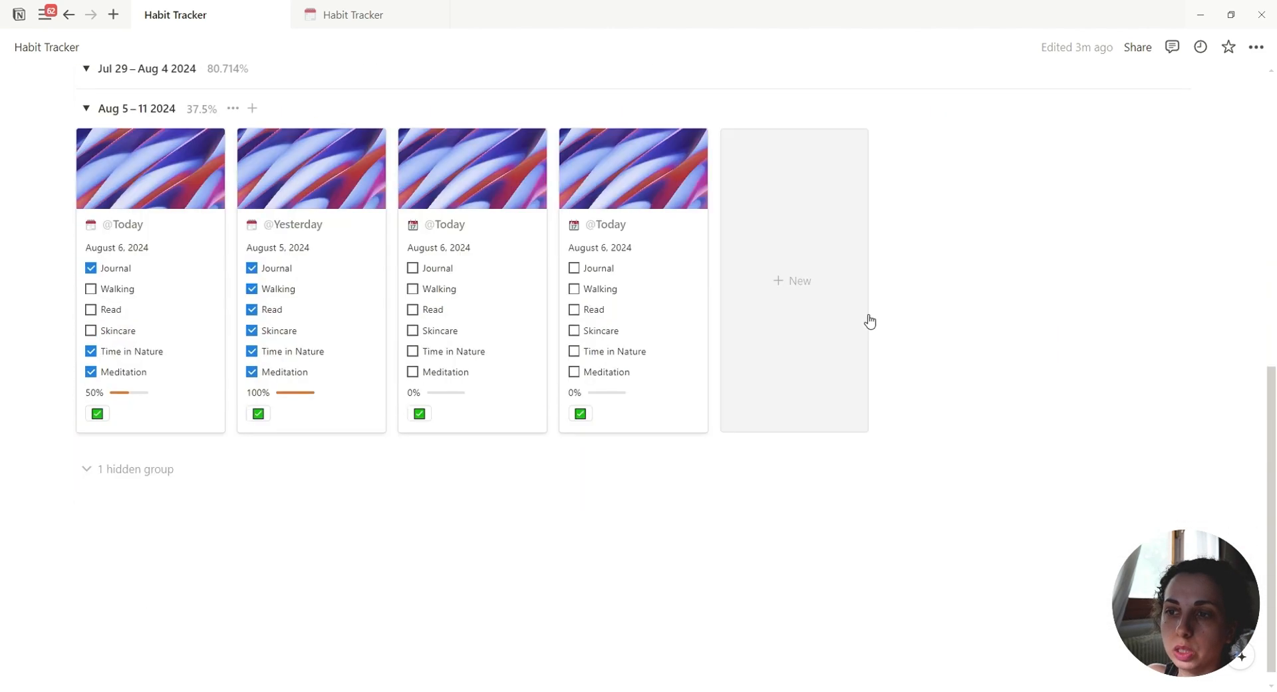
scroll(871, 330, "up", 7)
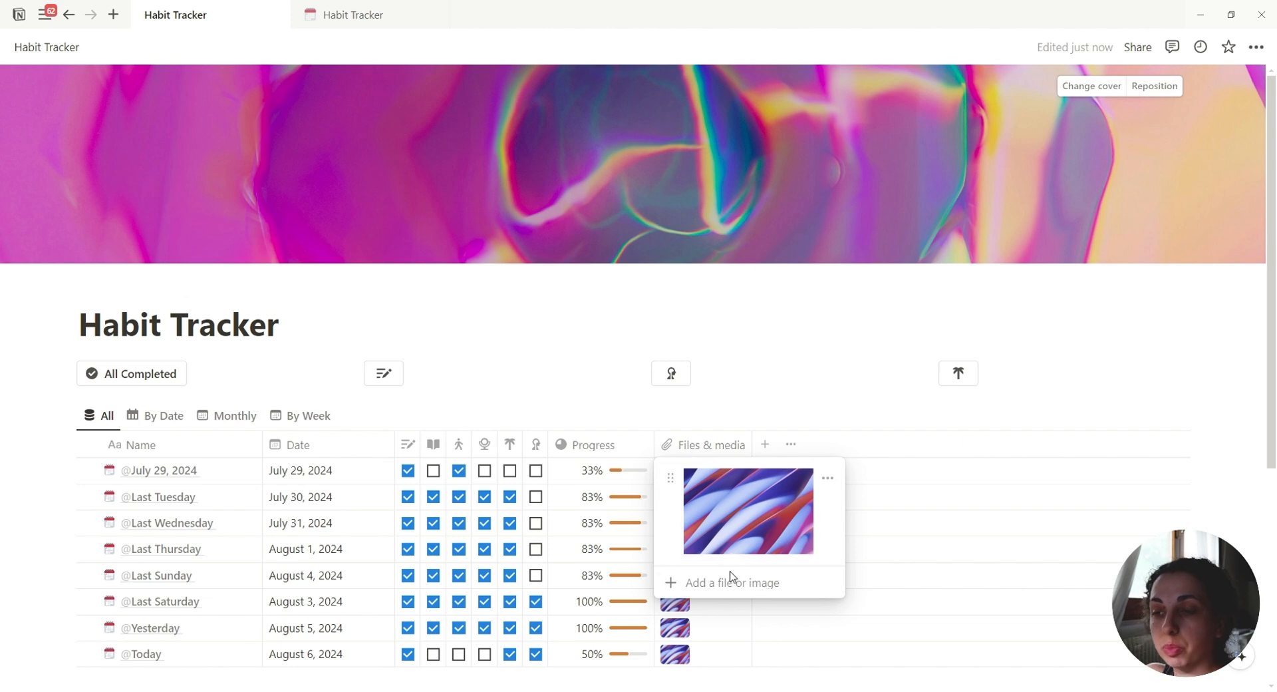
Embed the new page cover's link as a second image in the July 29, 2024 entry and fill both images down to every row.
left_click(722, 594)
left_click(720, 488)
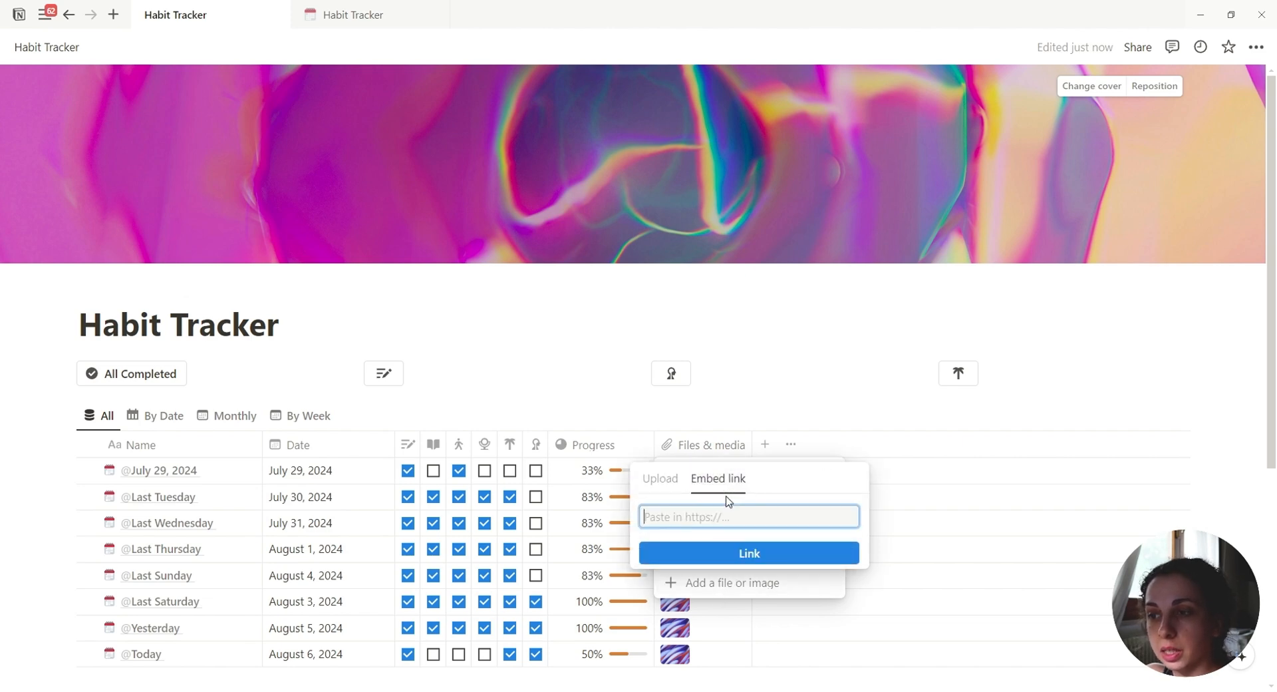
key("ctrl+v")
left_click(730, 552)
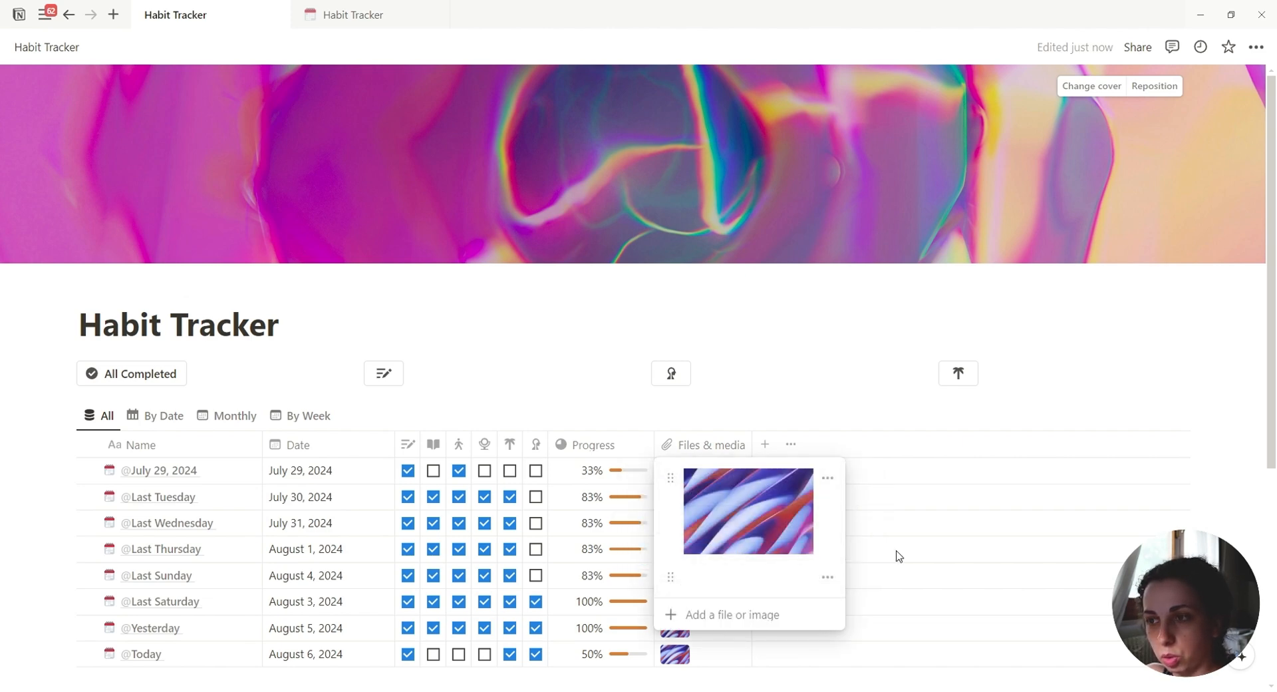
left_click(905, 498)
left_click_drag(753, 483, 724, 493)
scroll(736, 464, "up", 3)
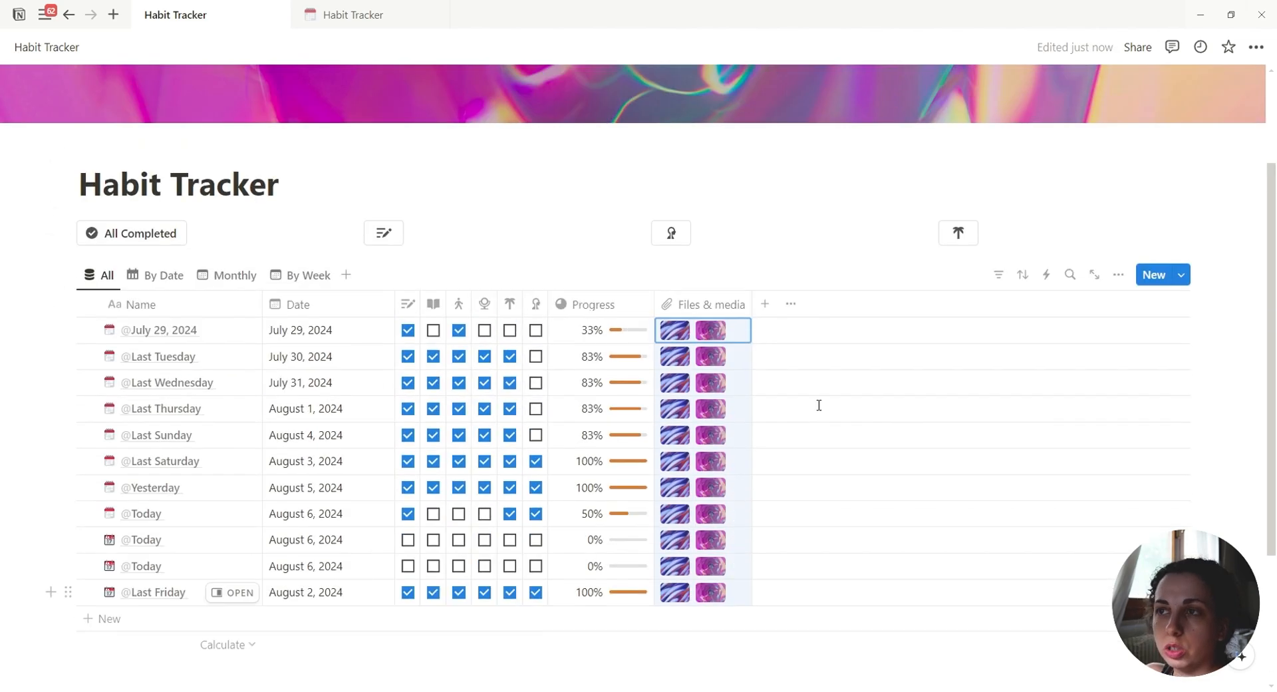
Show the By Date gallery and check which of the two images its cards use.
left_click(228, 274)
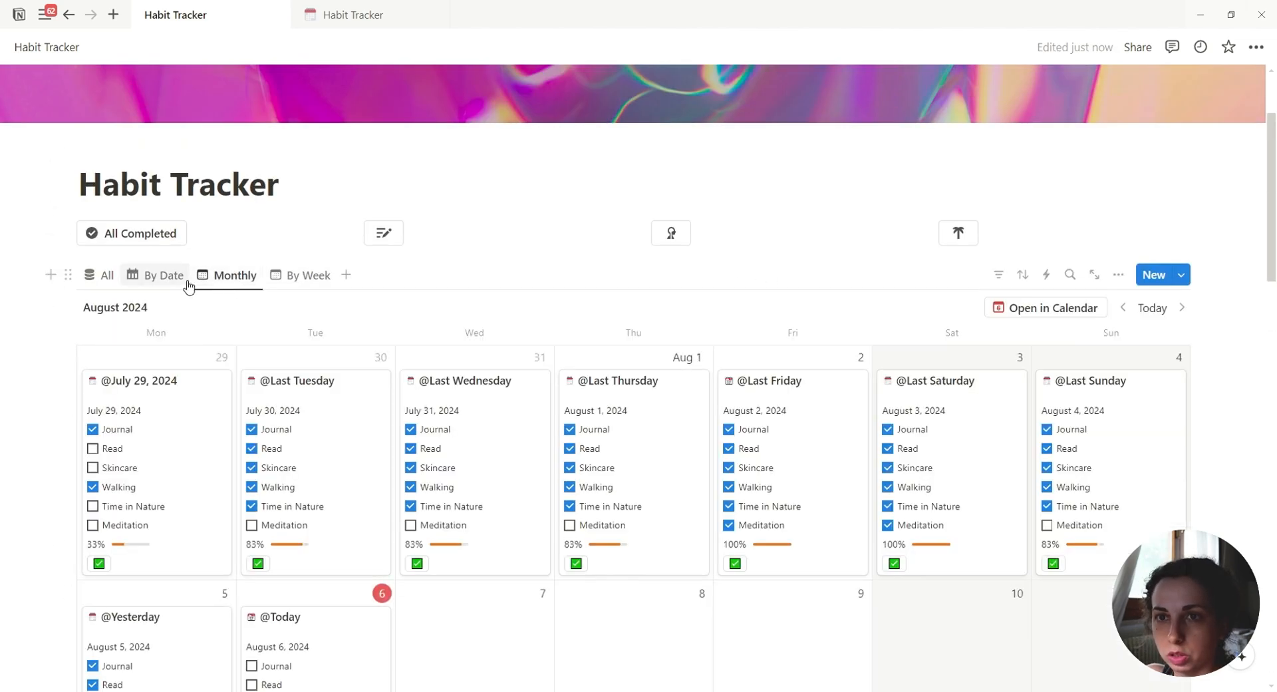
left_click(157, 275)
scroll(255, 345, "up", 2)
scroll(255, 345, "down", 4)
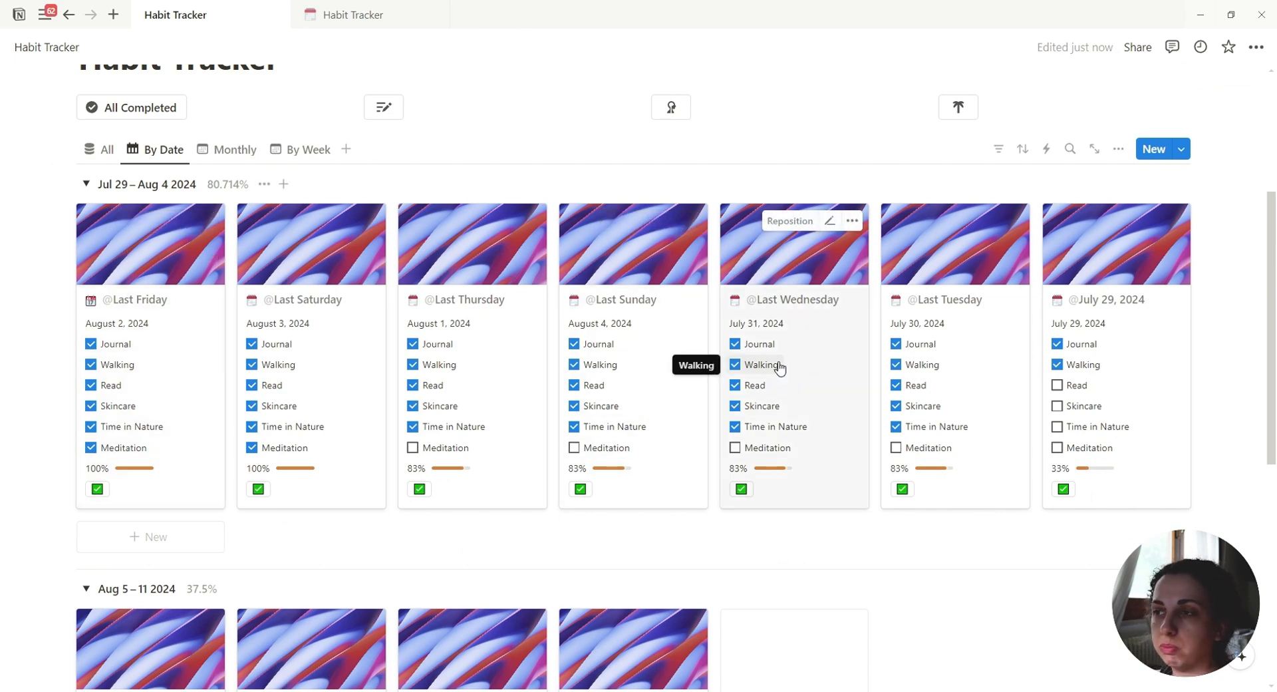
Return to the All table and widen the Files & media column to leave free space beside the images.
left_click(98, 149)
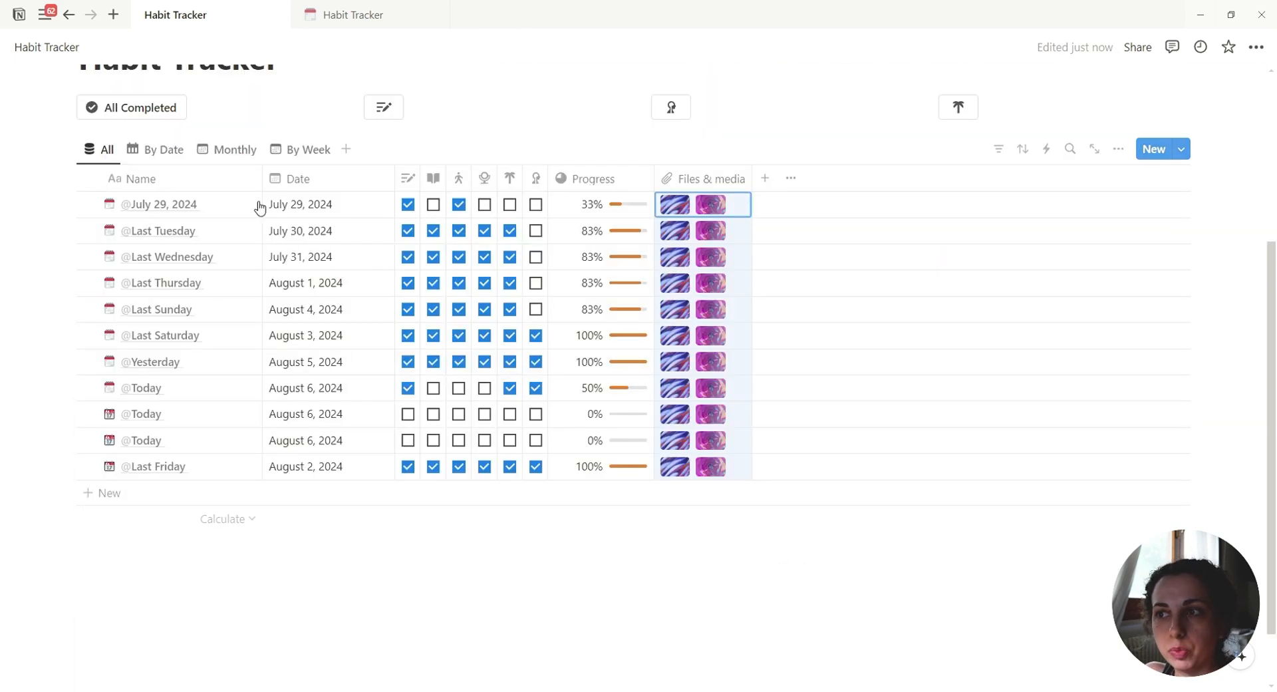
left_click(710, 204)
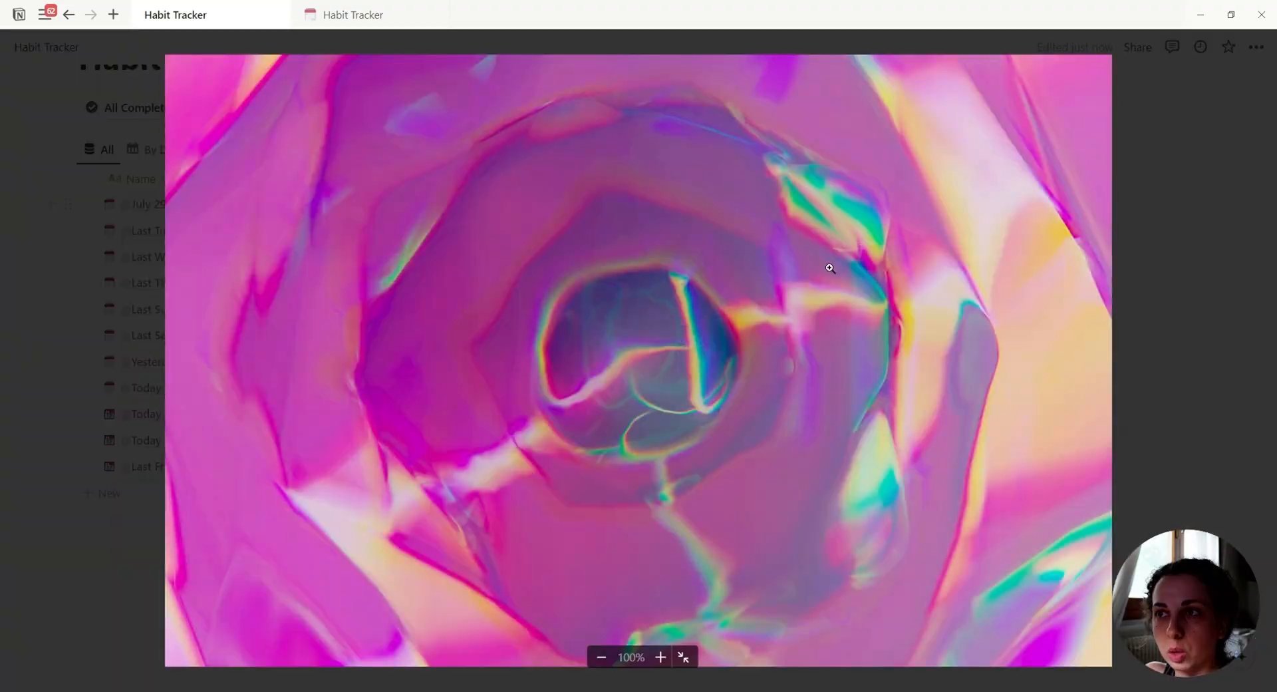
left_click(1139, 313)
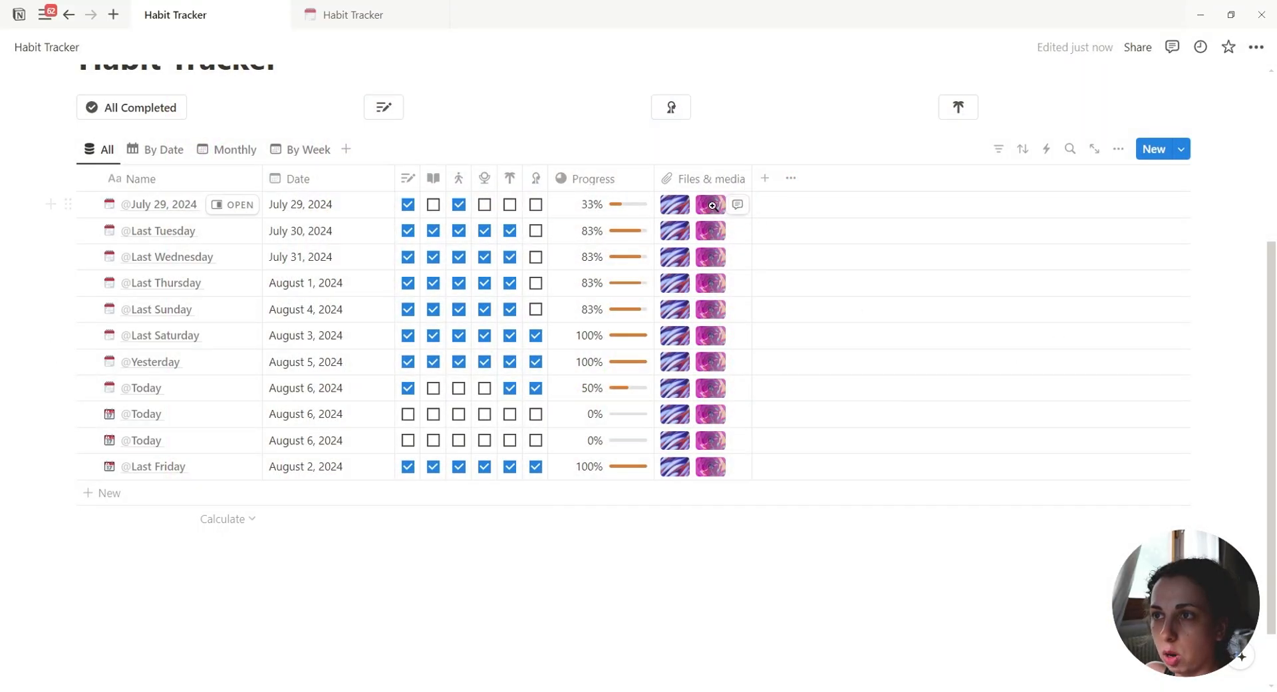
left_click(712, 205)
key("Escape")
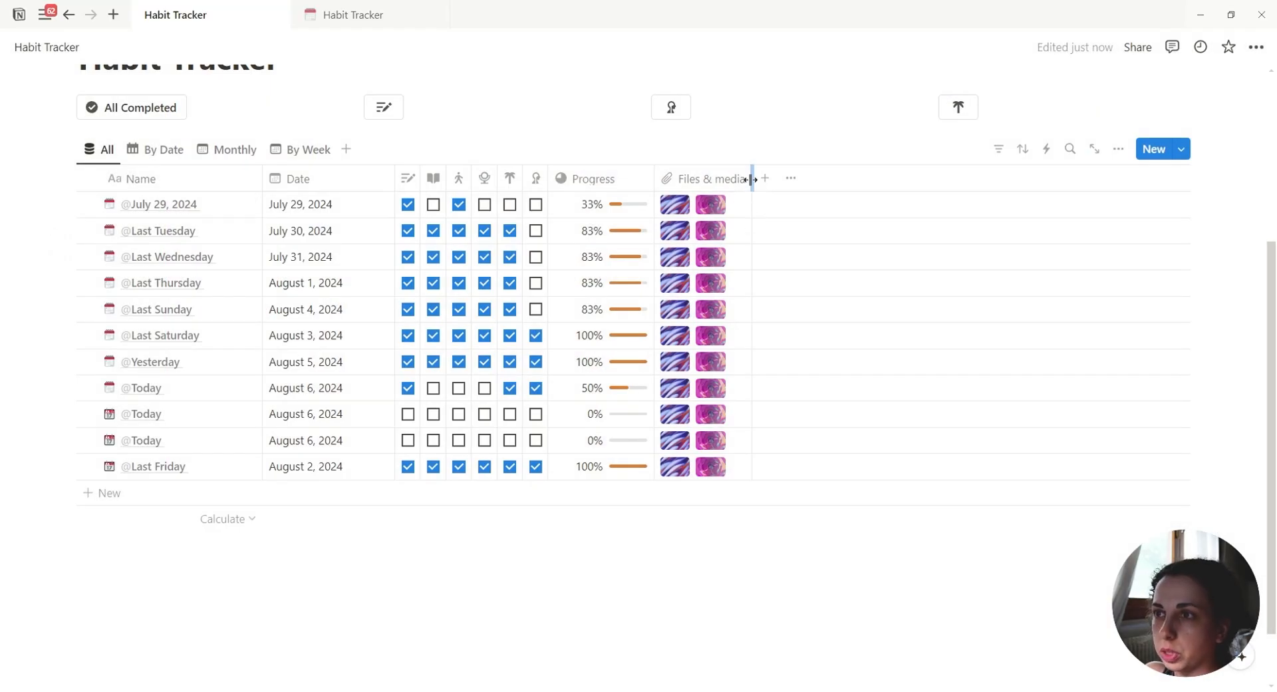
left_click_drag(752, 178, 799, 178)
Move the pink image ahead of the blue one in the July 29, 2024 entry and fill this order down to every row.
left_click(735, 206)
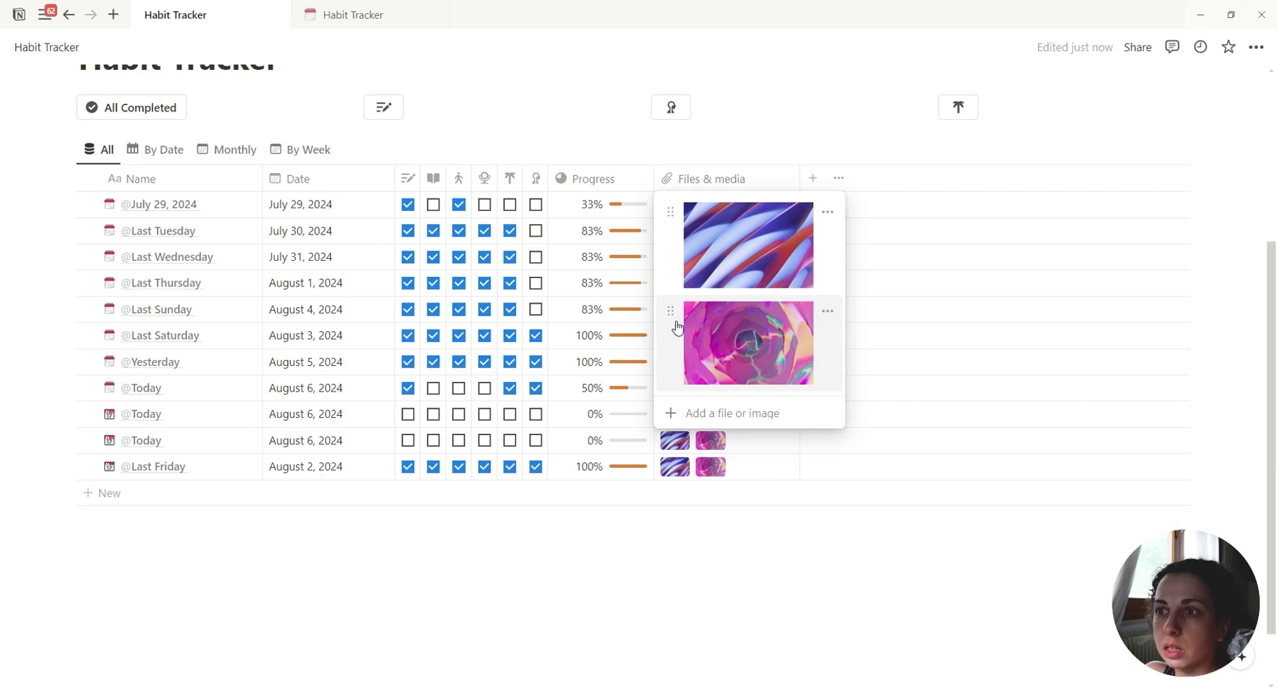
left_click_drag(675, 323, 692, 231)
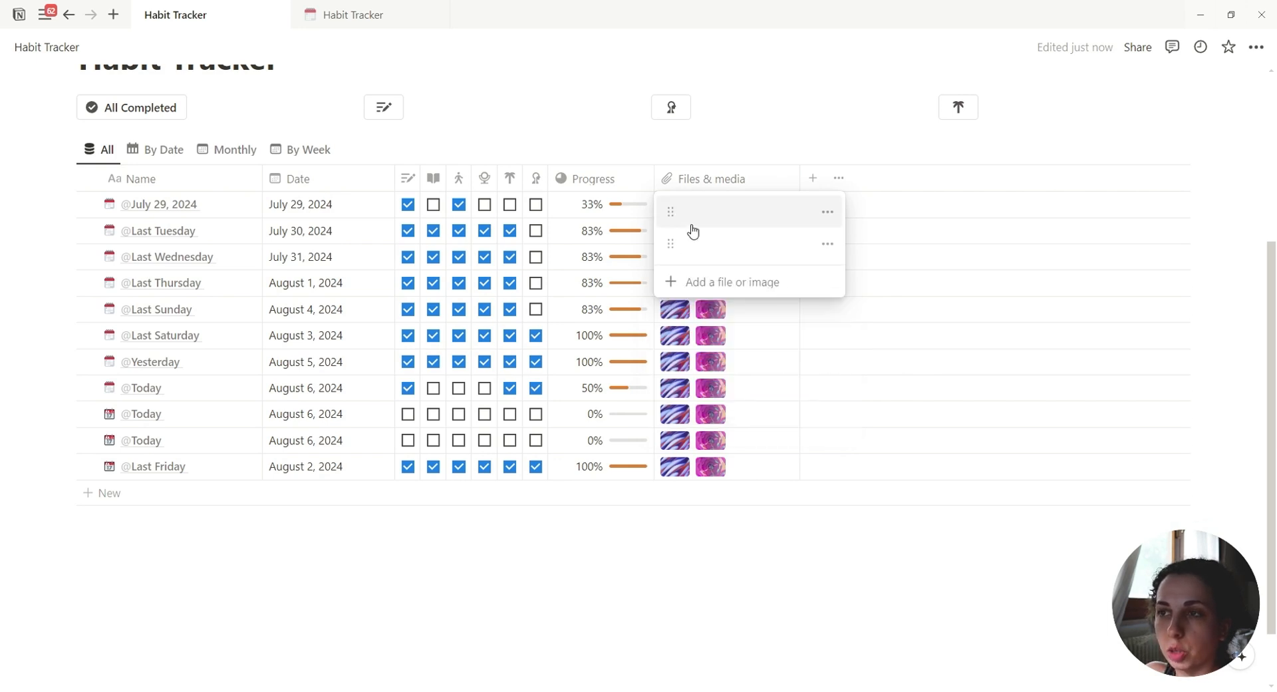
left_click(757, 571)
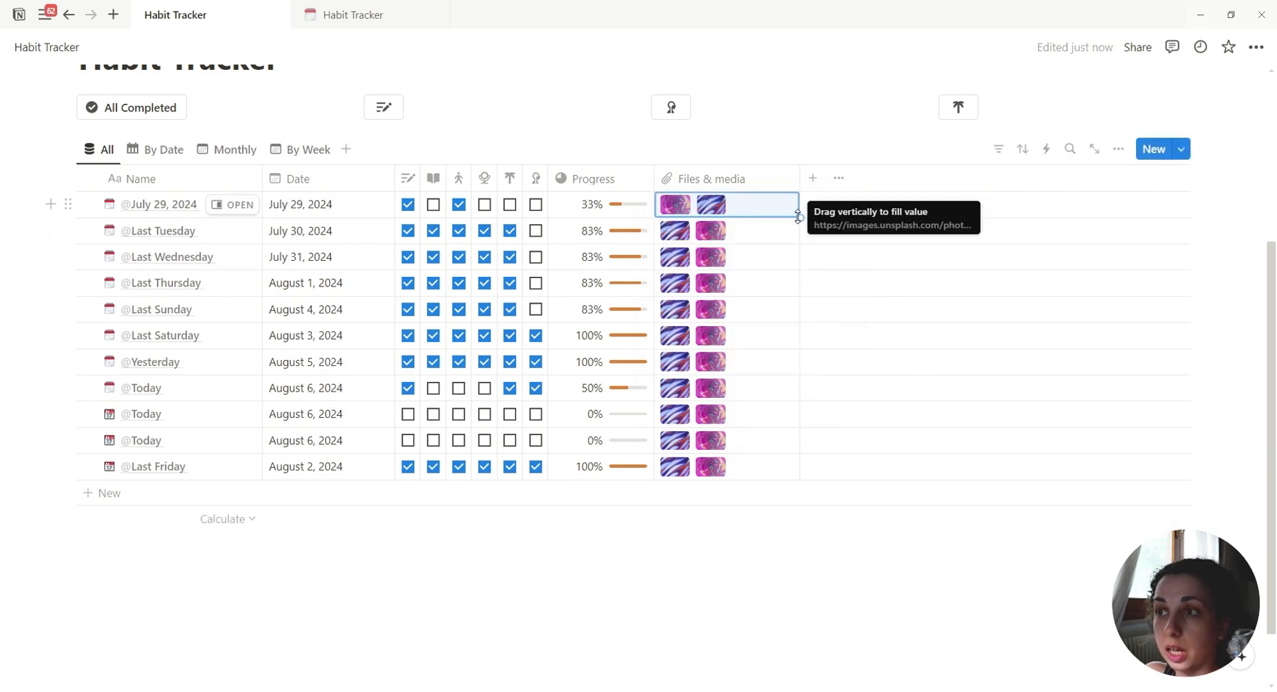
left_click_drag(798, 216, 787, 496)
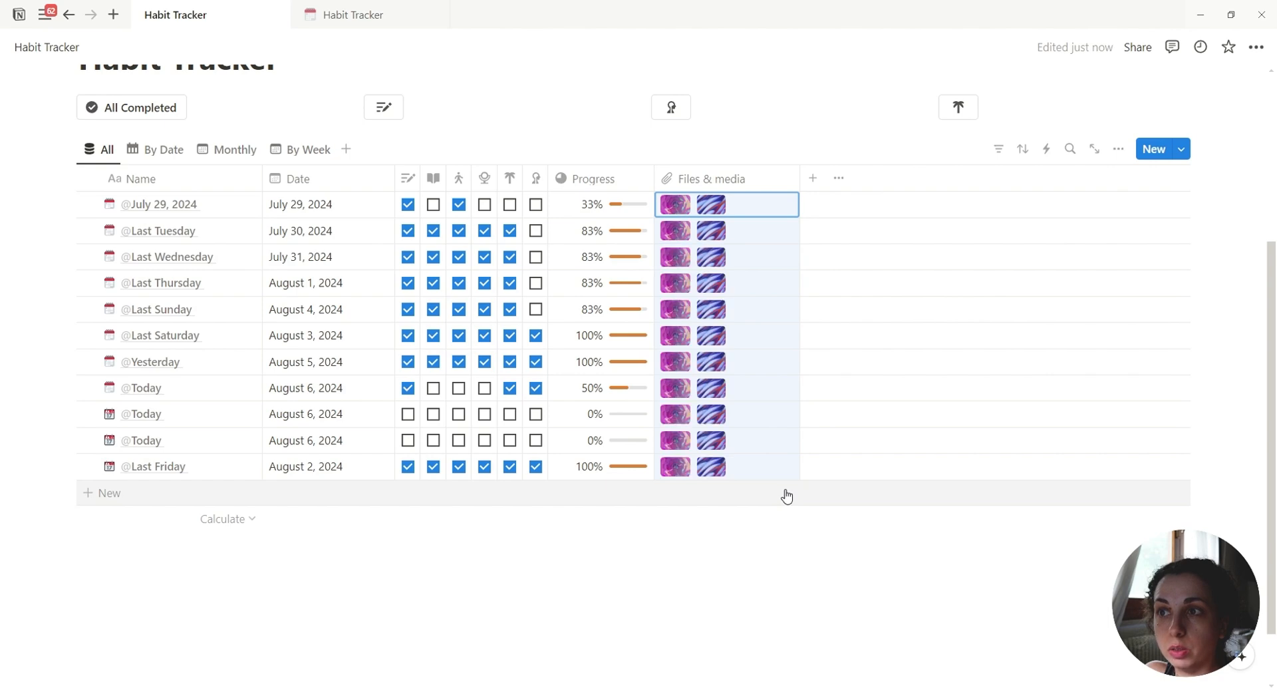
Look through the Monthly calendar and the By Date gallery to check which image the weekly cards show.
left_click(221, 155)
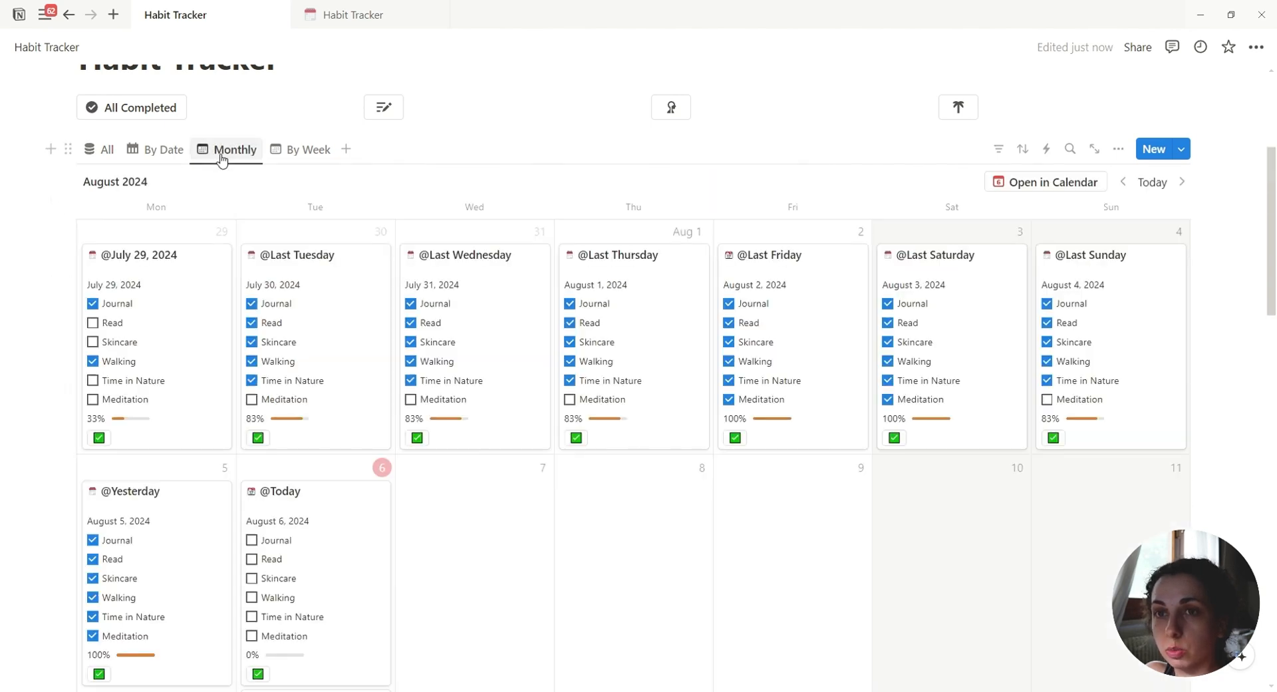
left_click(155, 153)
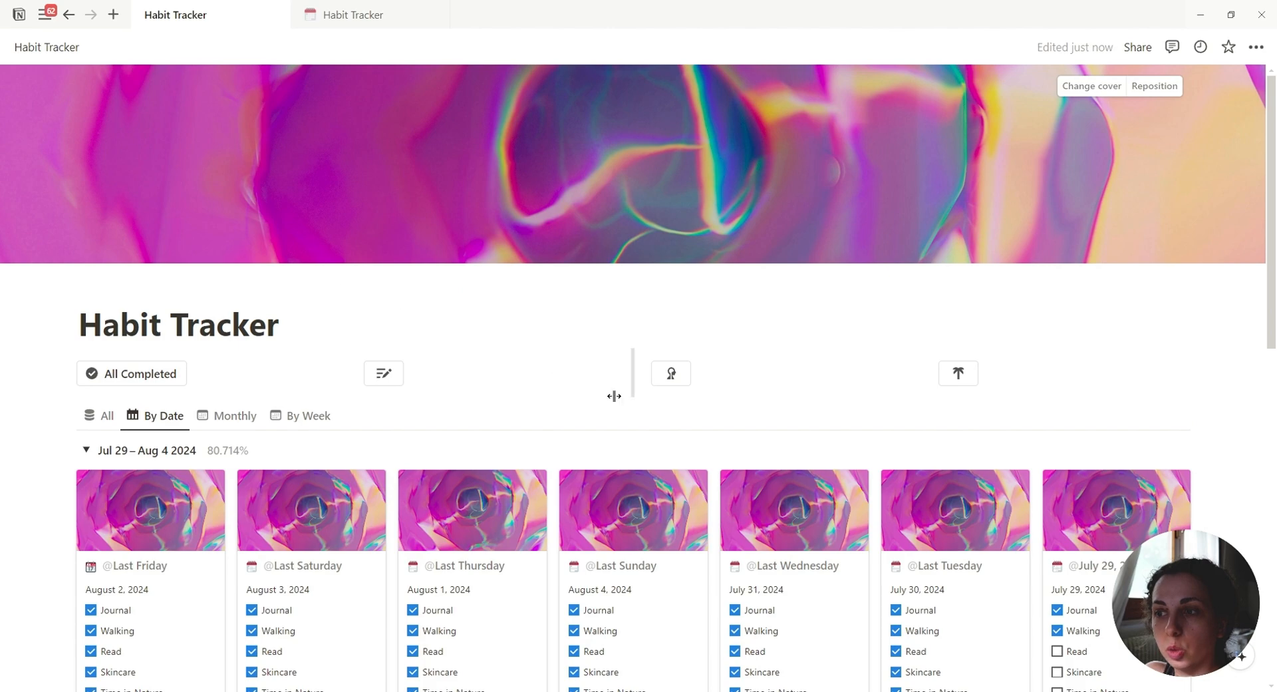
scroll(613, 398, "down", 5)
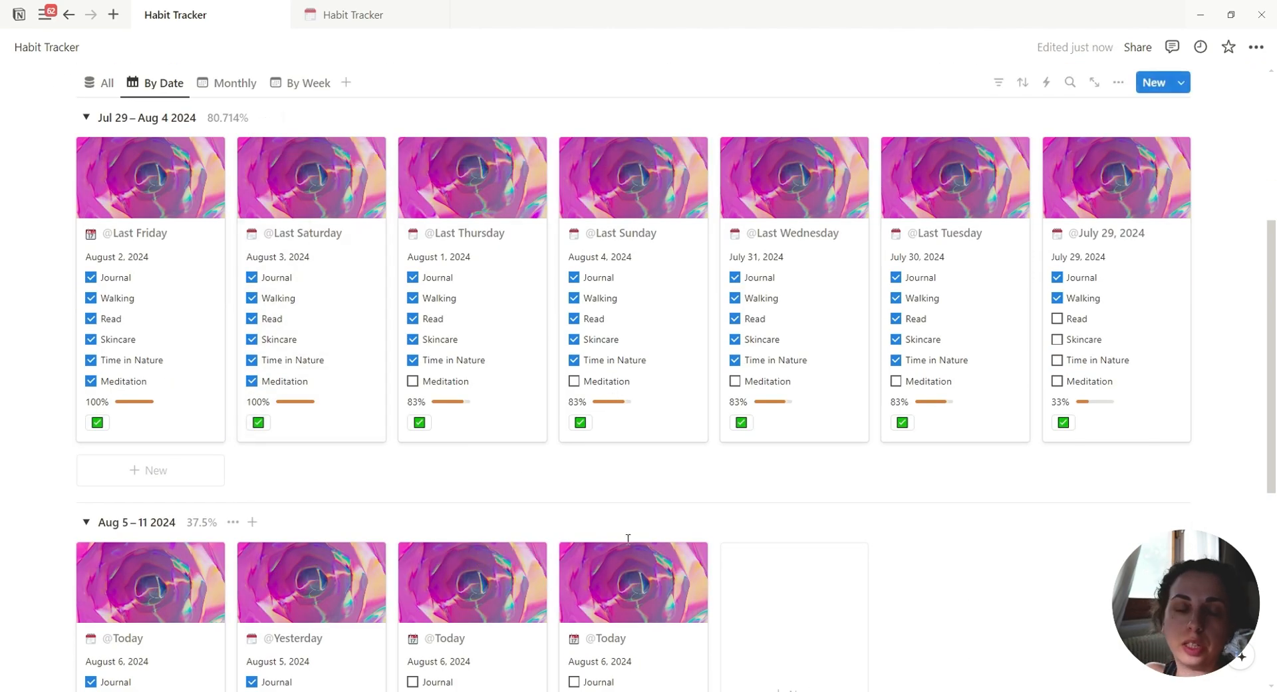
scroll(632, 558, "up", 4)
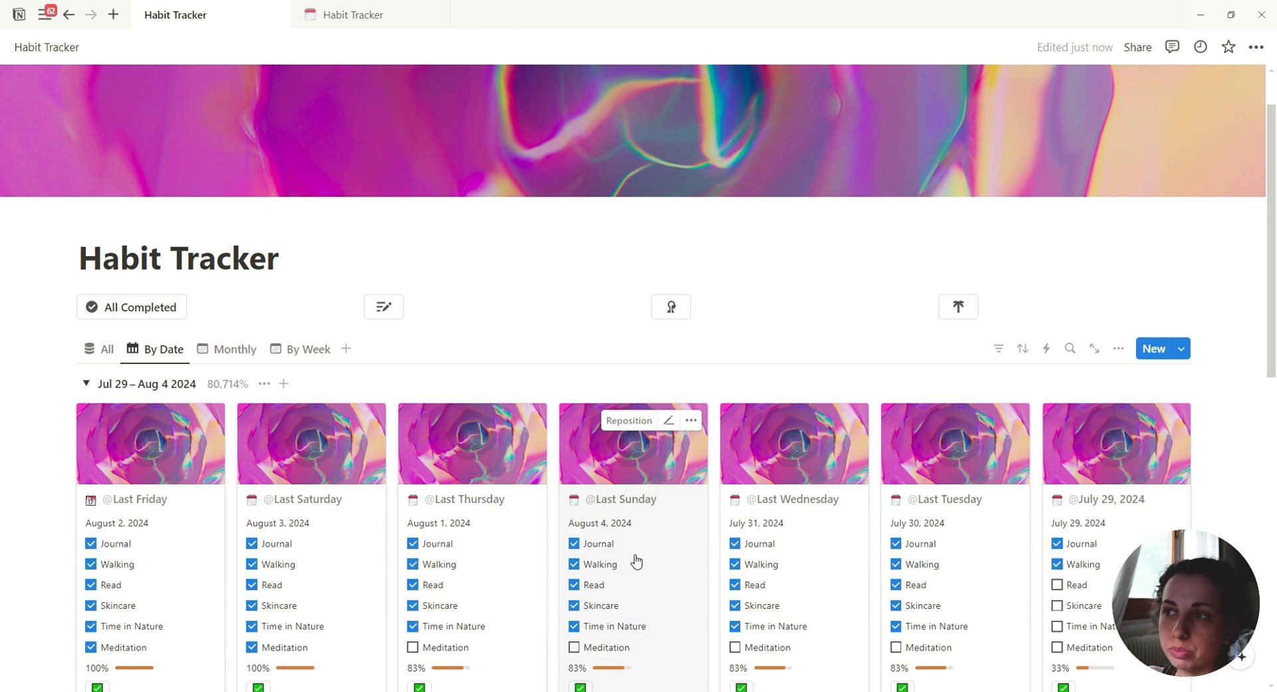
scroll(636, 562, "up", 2)
scroll(631, 562, "down", 2)
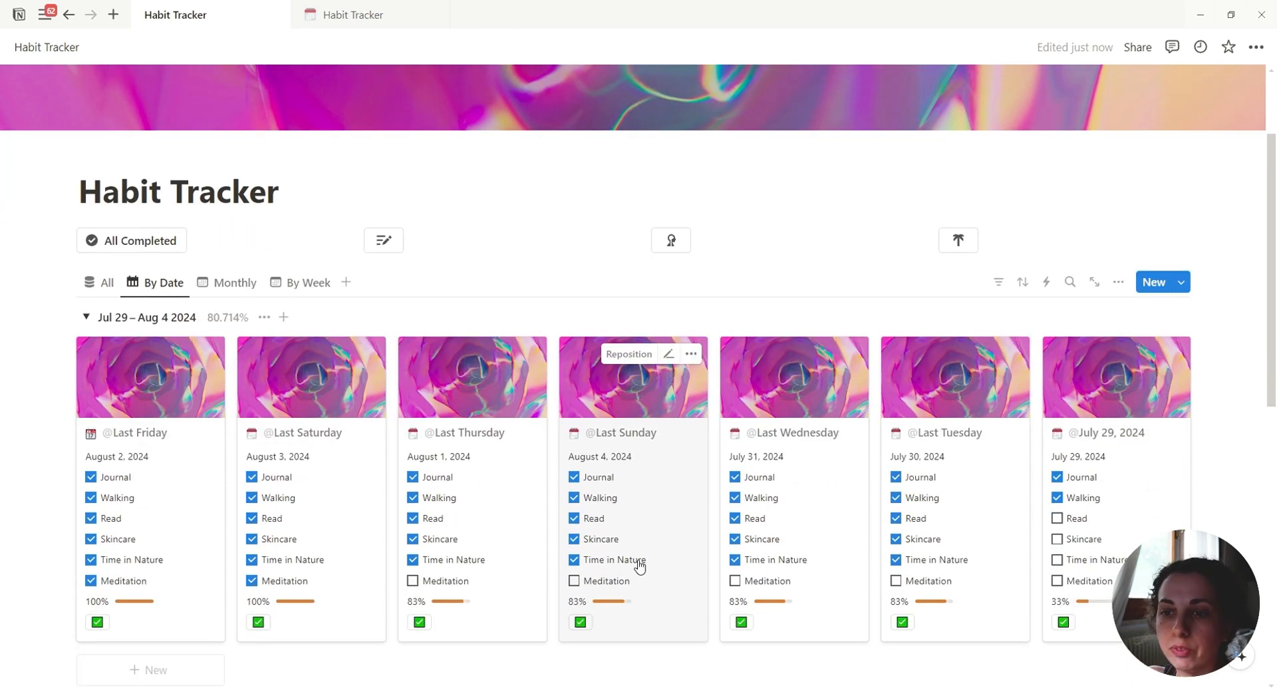
scroll(493, 547, "down", 3)
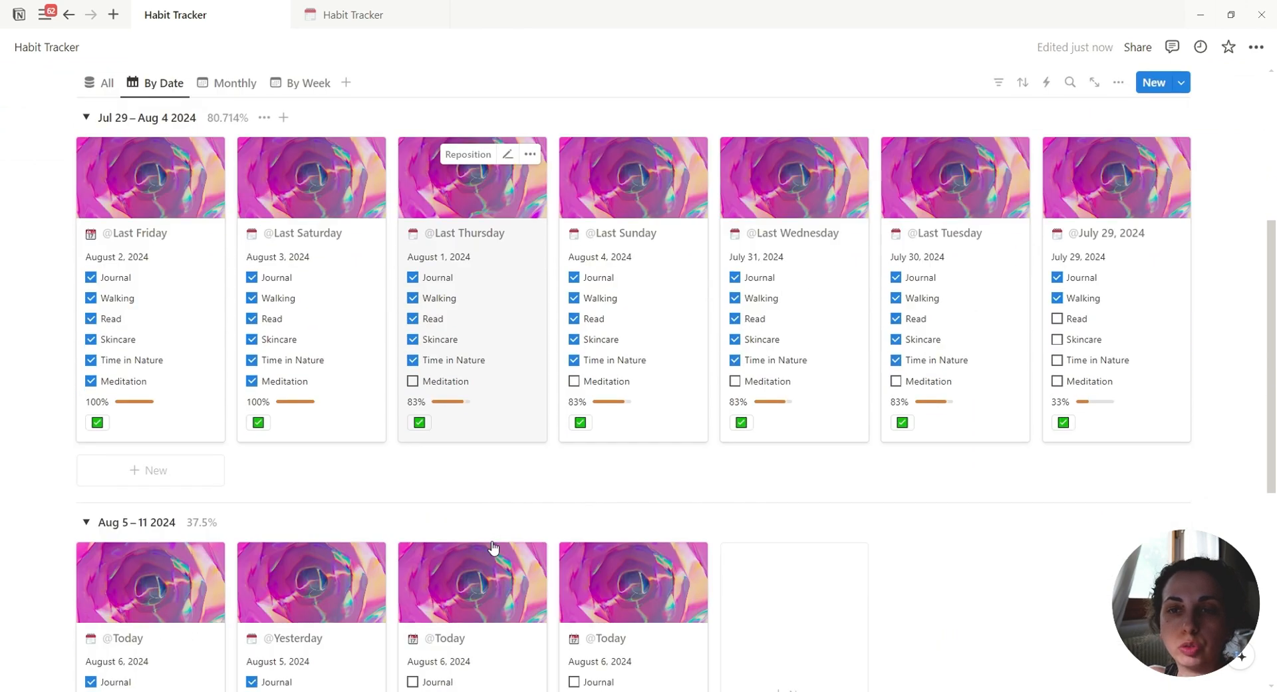
left_click(252, 278)
left_click(251, 278)
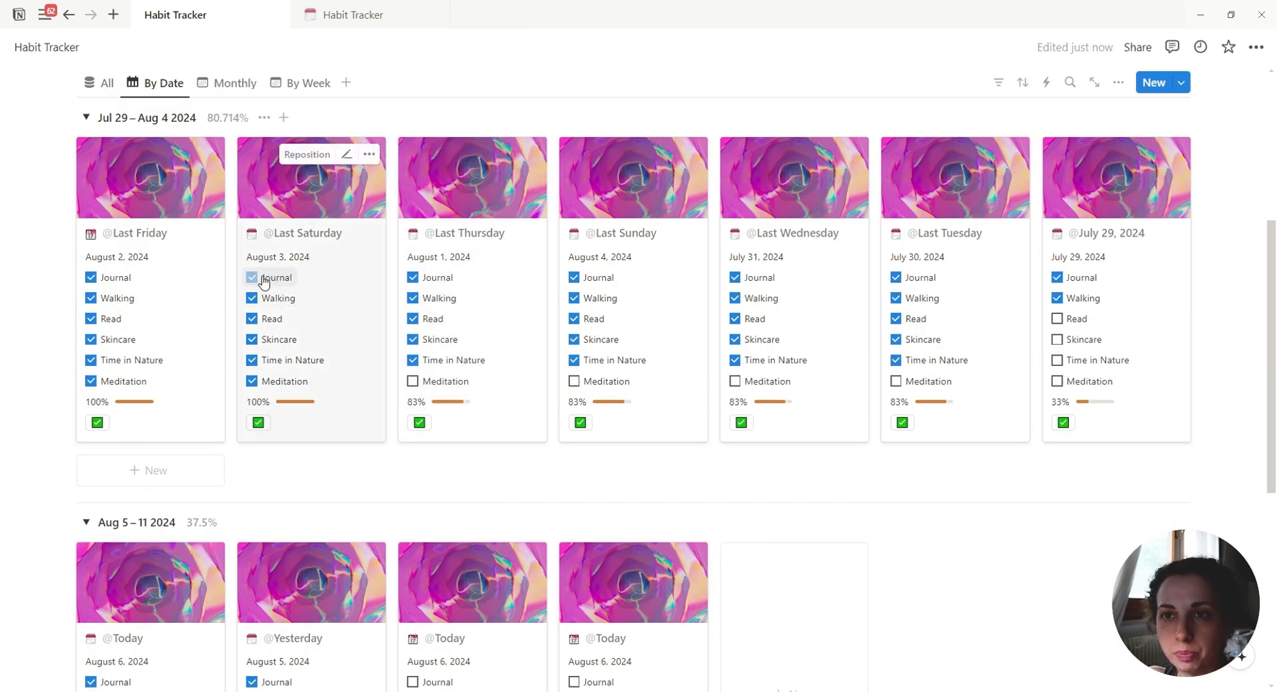
left_click(316, 286)
left_click(419, 394)
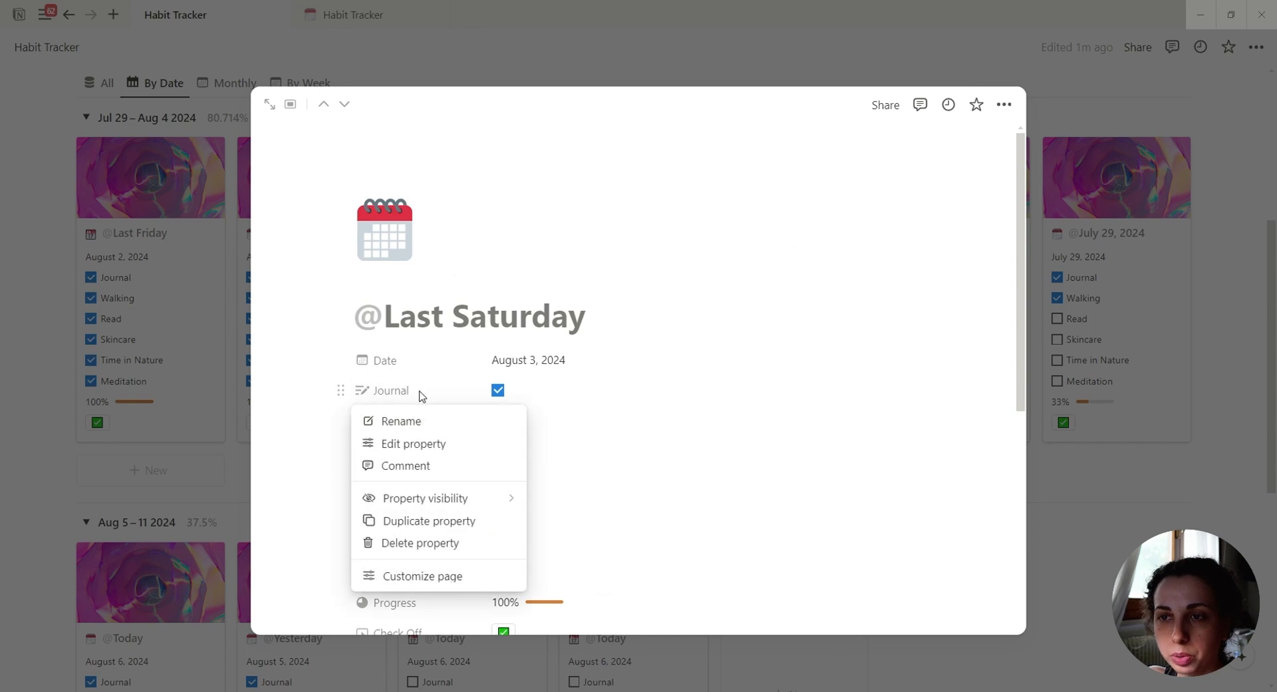
left_click(391, 422)
left_click(397, 425)
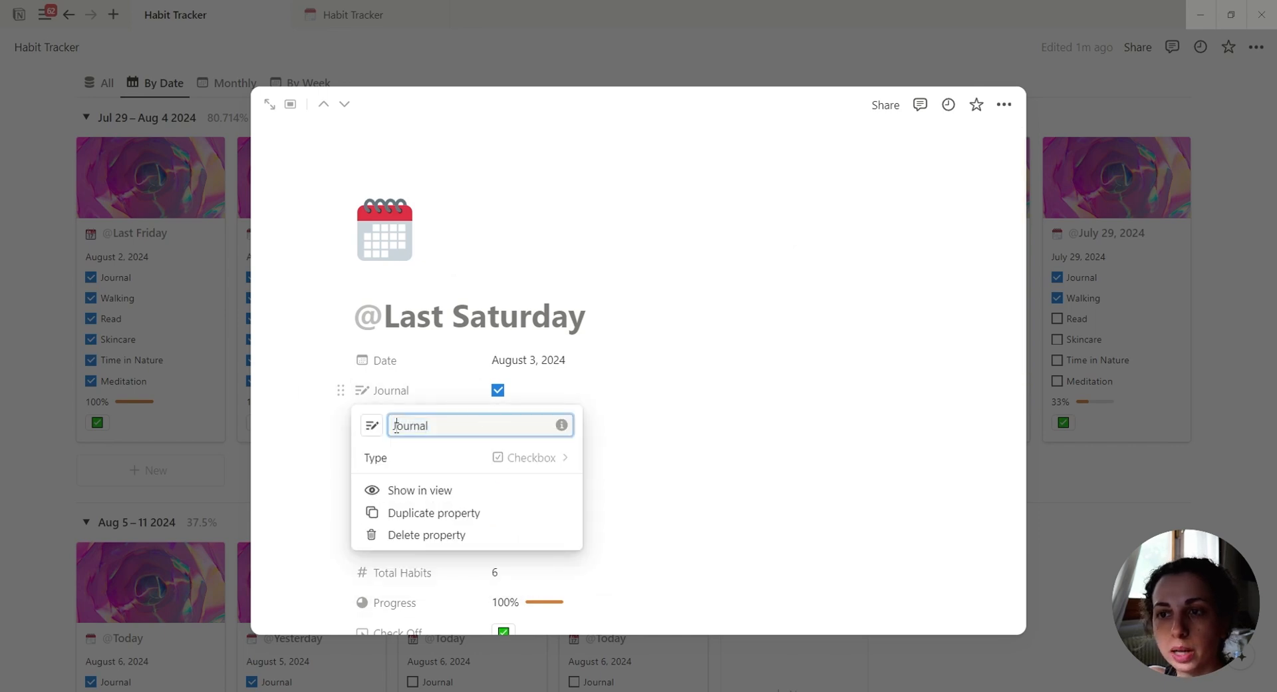
left_click(837, 548)
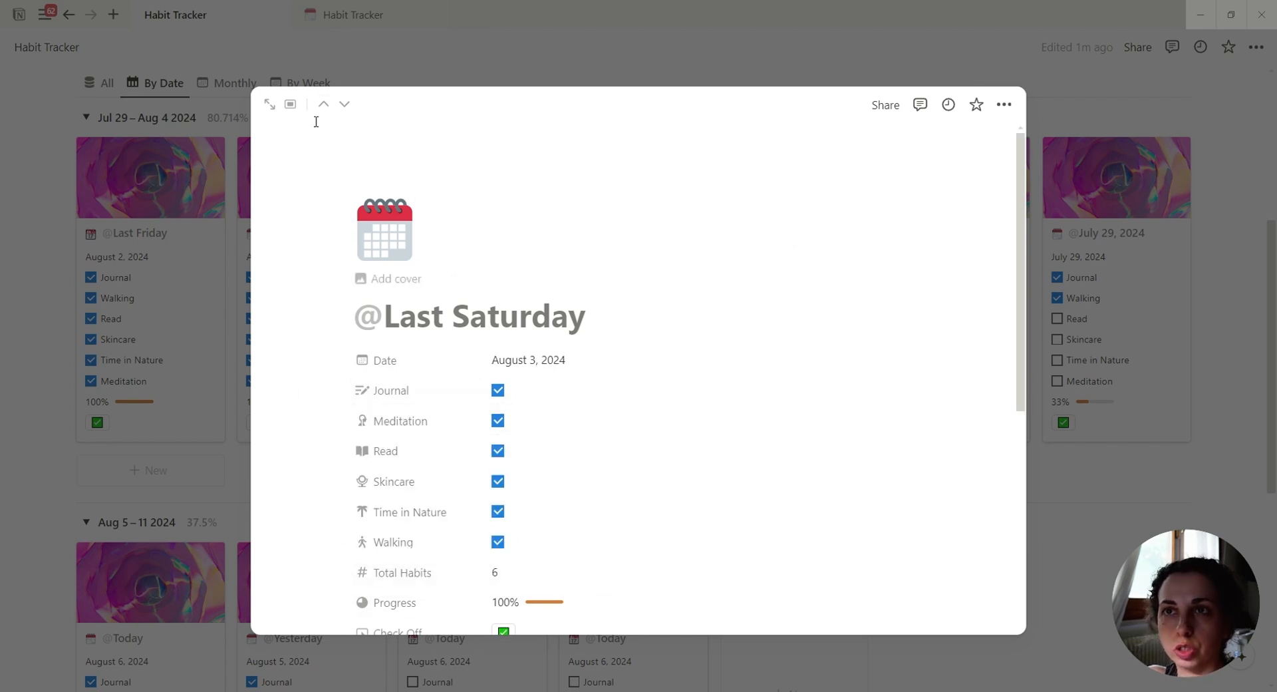
Check the emoji habit names in the other Habit Tracker and insert a pen emoji, searched as "wri", in the Last Friday page body.
left_click(345, 26)
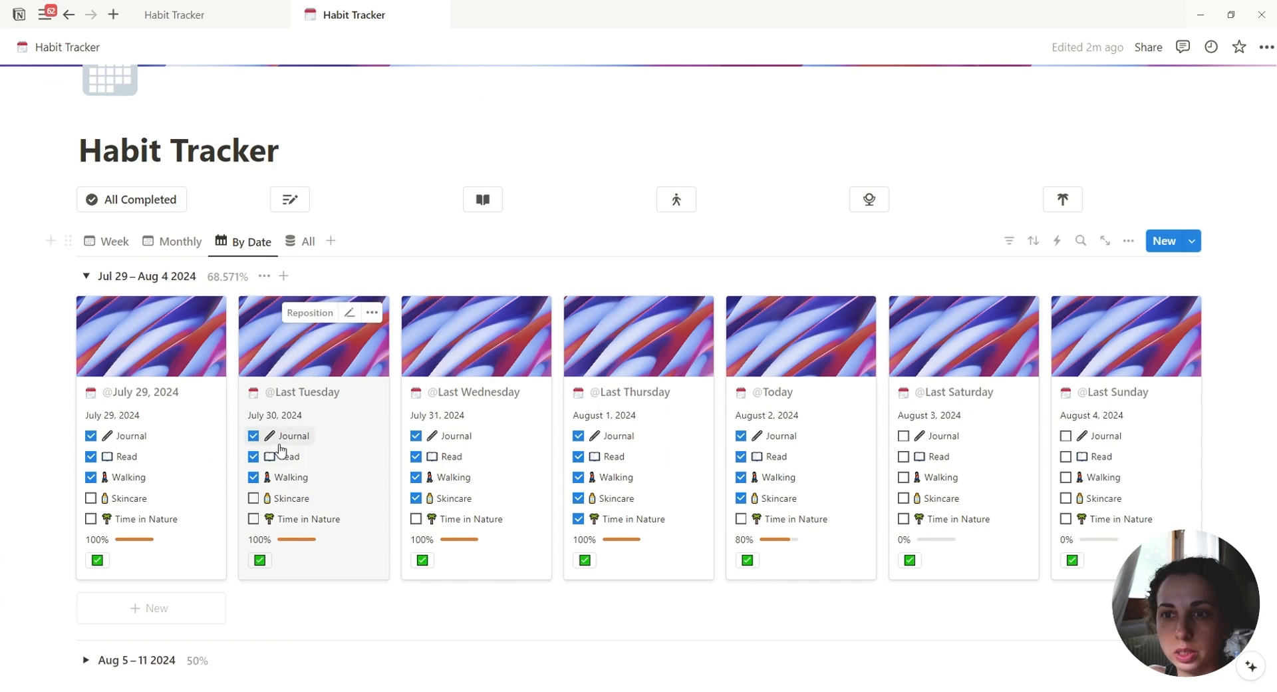
left_click(280, 8)
scroll(465, 425, "down", 5)
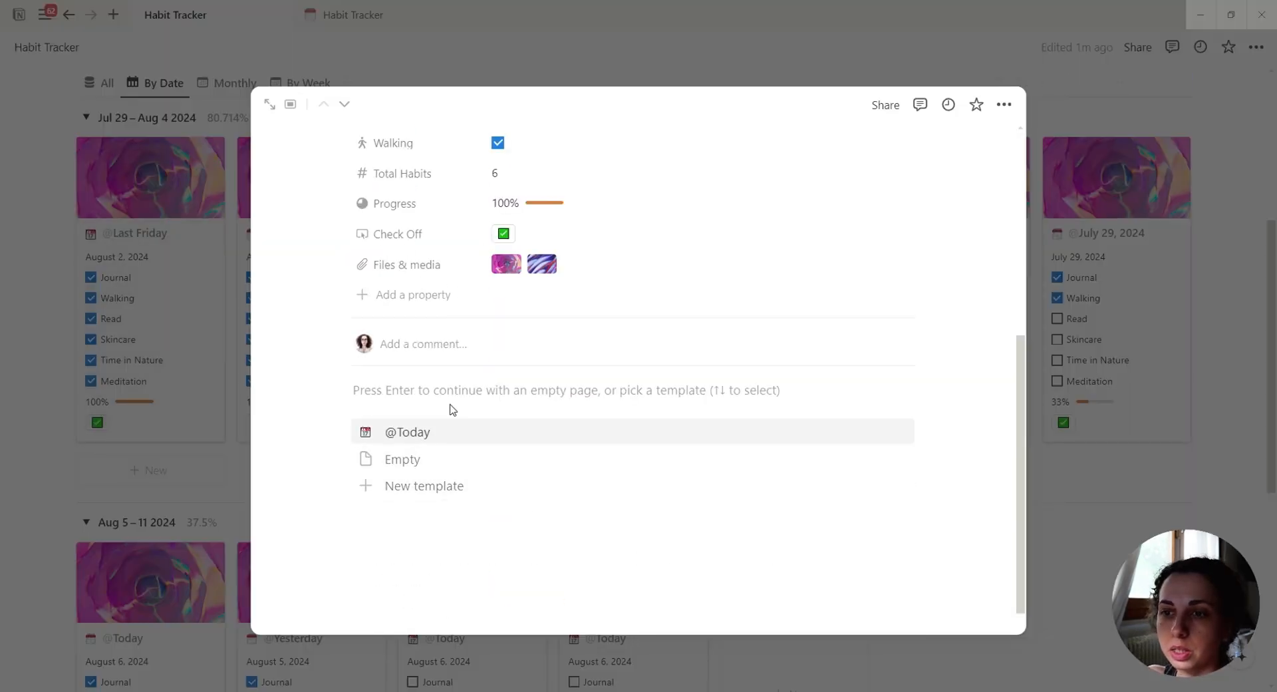
left_click(474, 409)
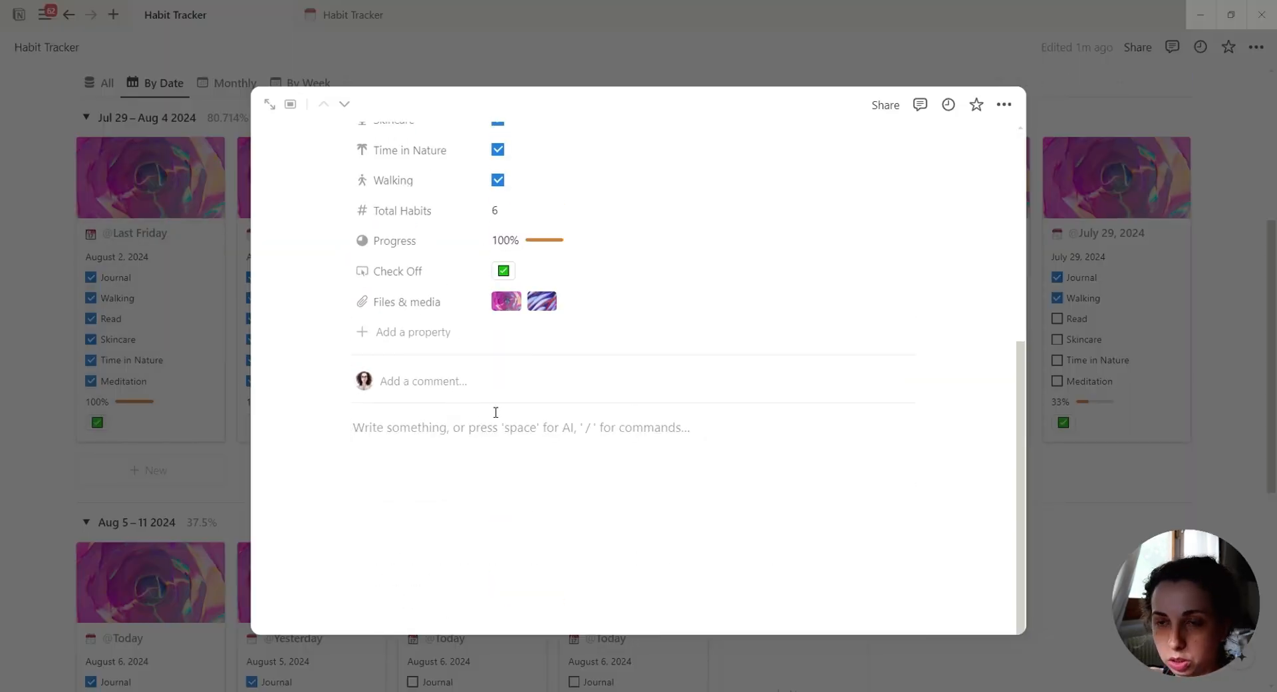
type(":")
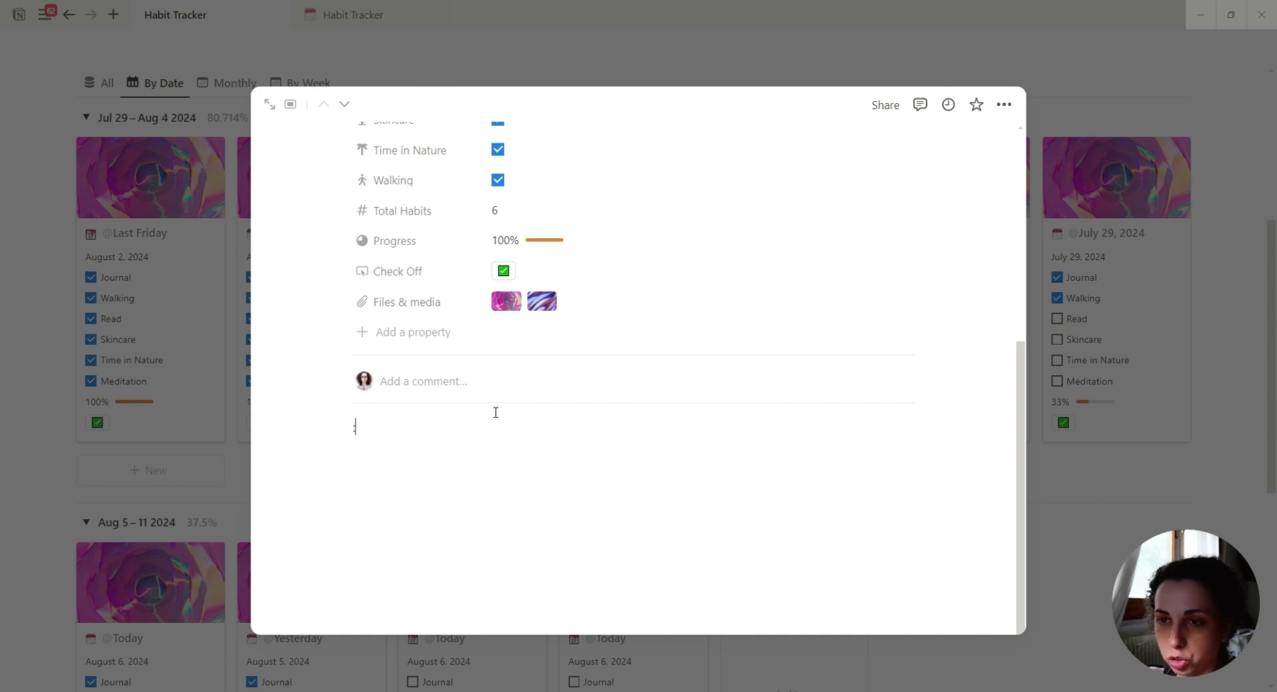
type("journa")
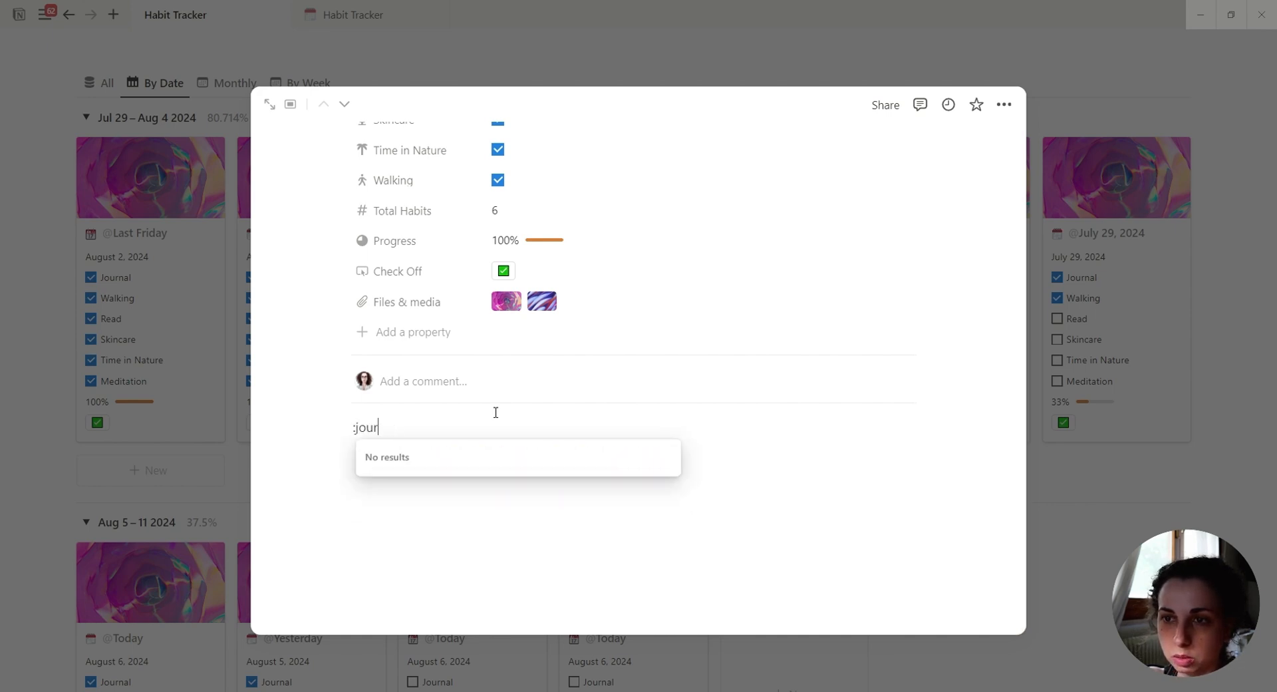
key("BackSpace")
key("BackSpace")
key("BackSpace")
key("BackSpace")
type("wri")
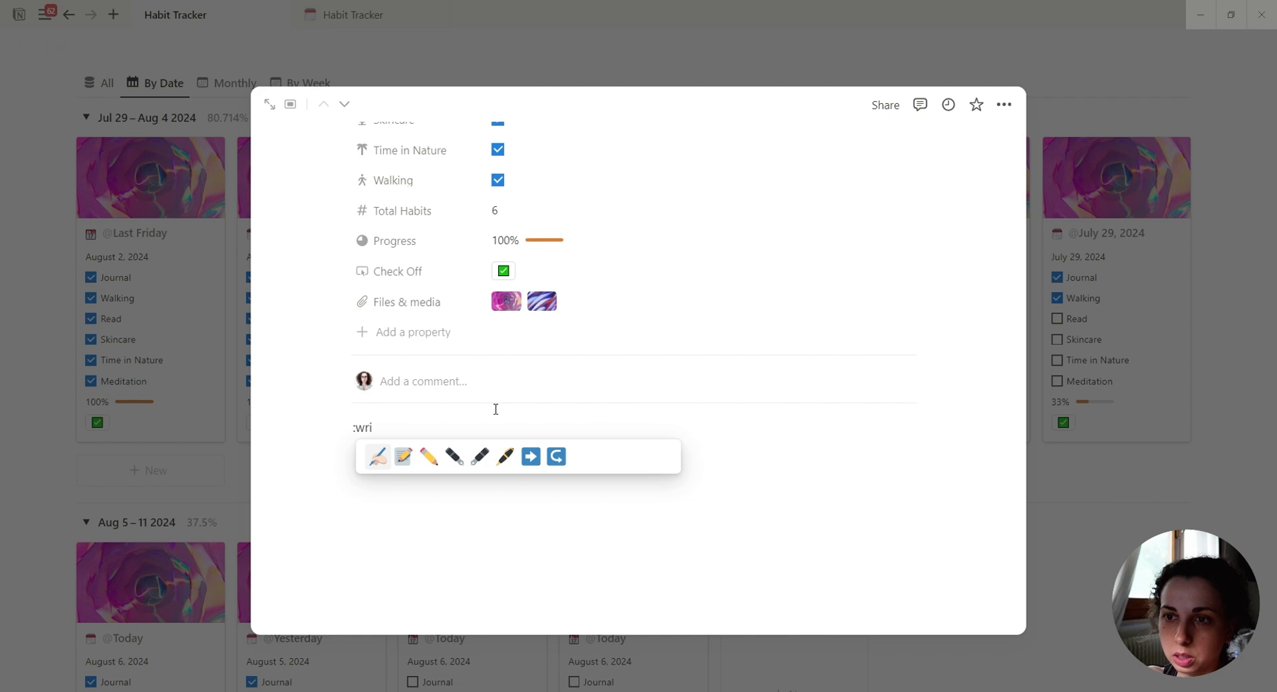
left_click(480, 456)
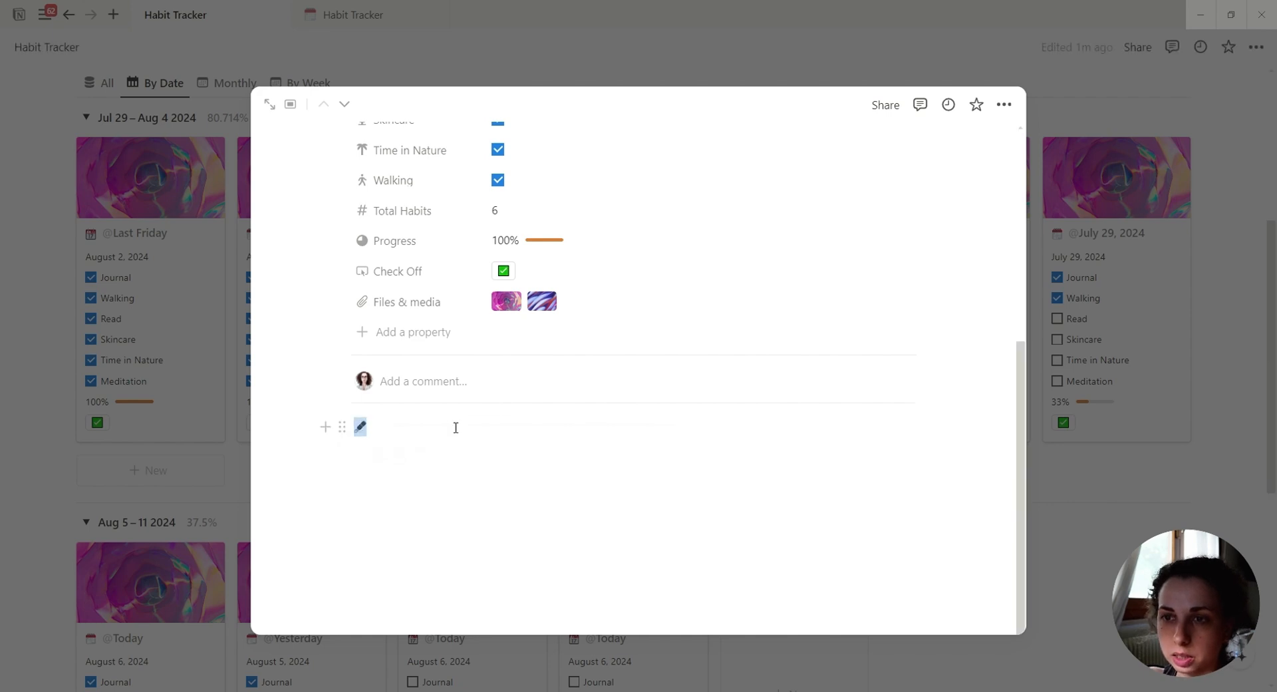
Rename the Journal property in the Last Friday entry to only the pen emoji, removing the word Journal.
scroll(510, 509, "up", 3)
left_click(399, 230)
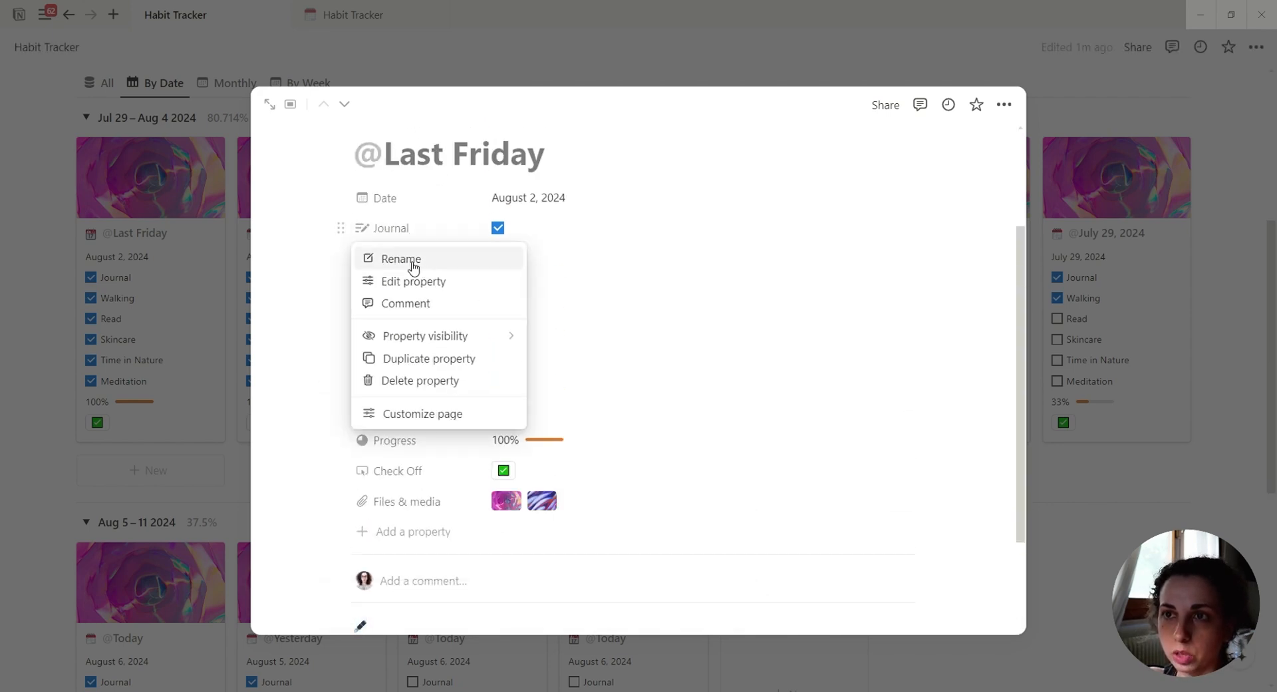
left_click(414, 259)
left_click(395, 265)
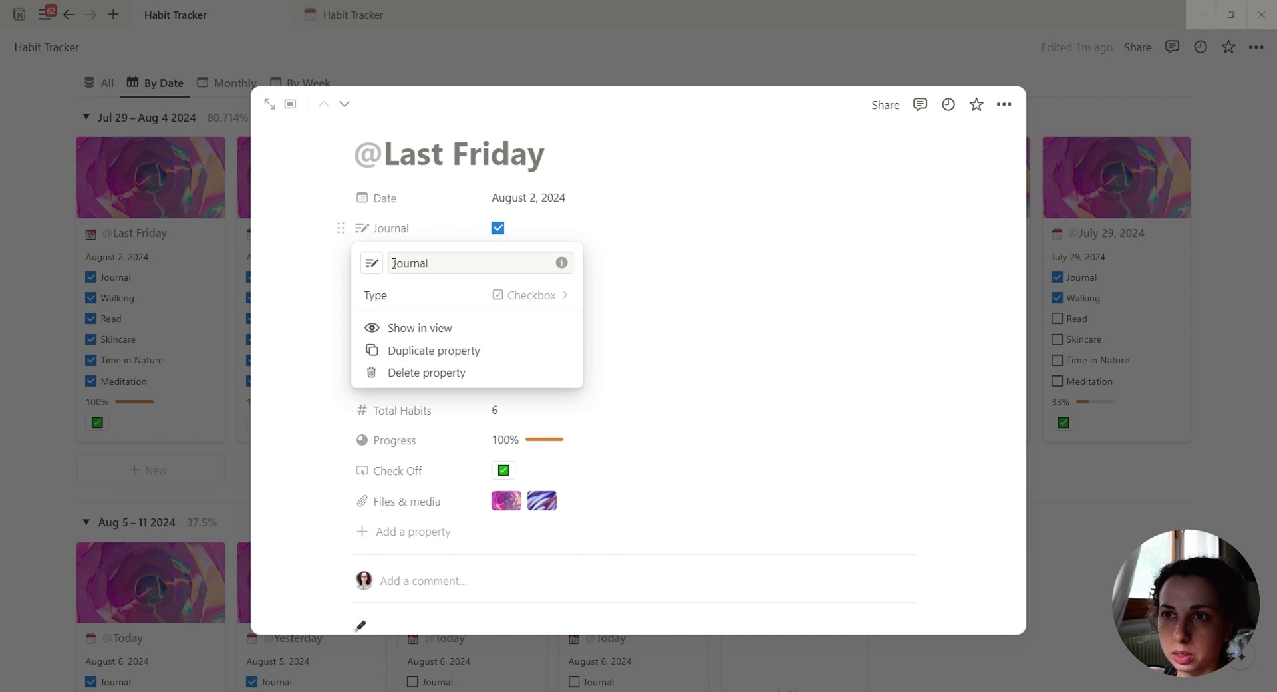
type("🖋")
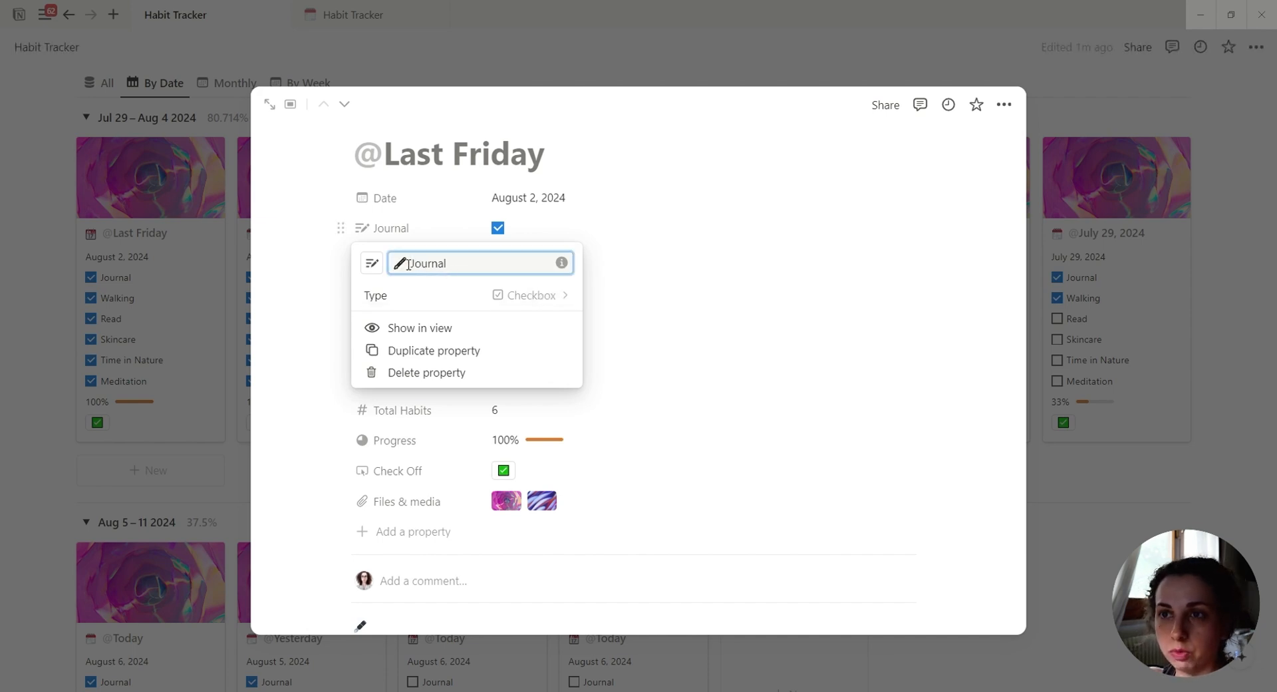
left_click_drag(409, 263, 496, 269)
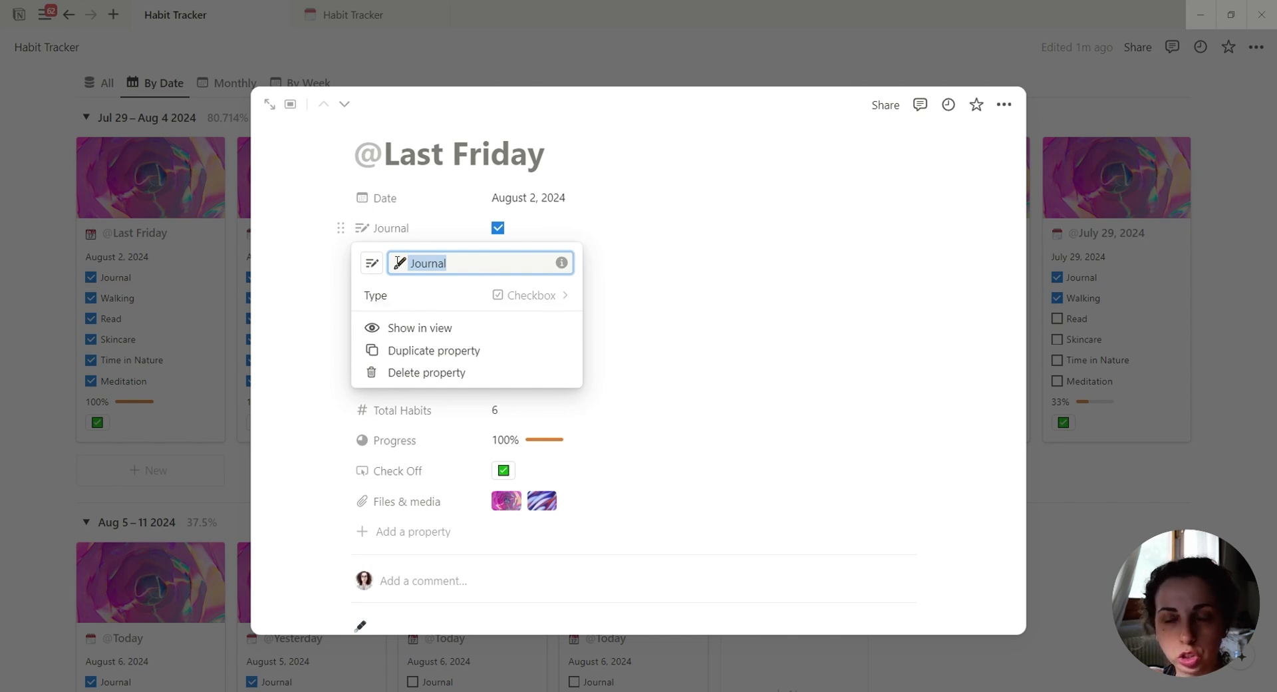
key("BackSpace")
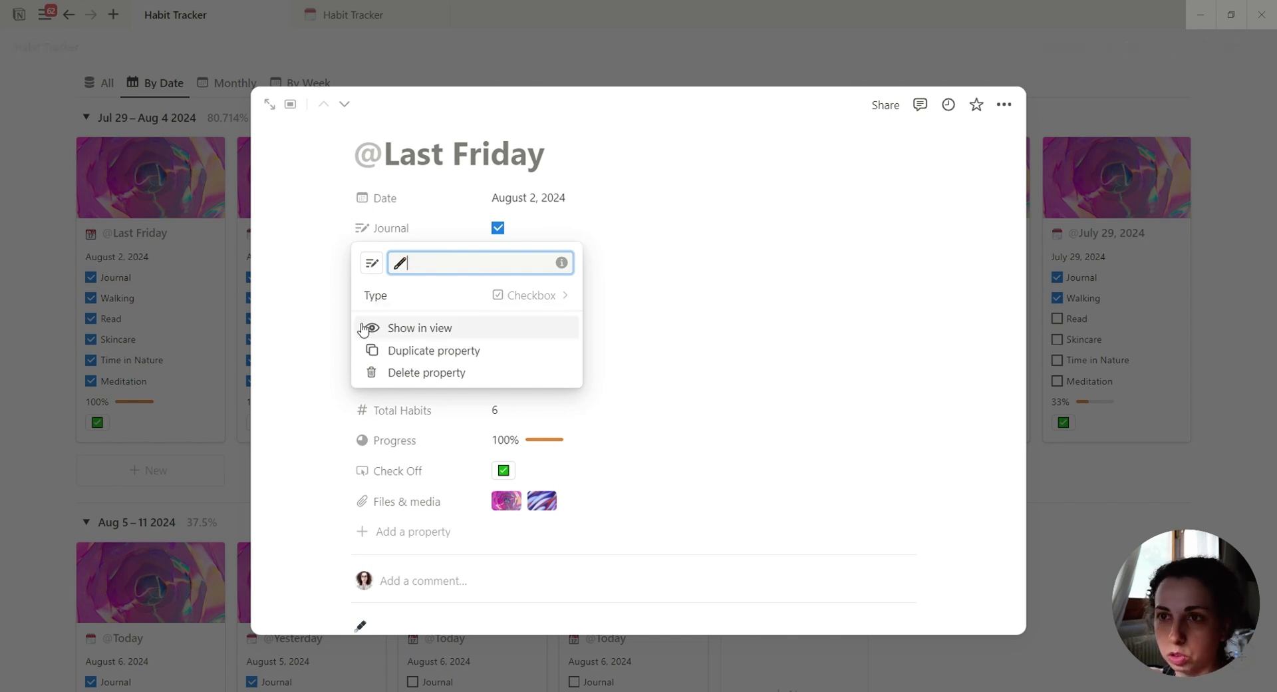
left_click(329, 445)
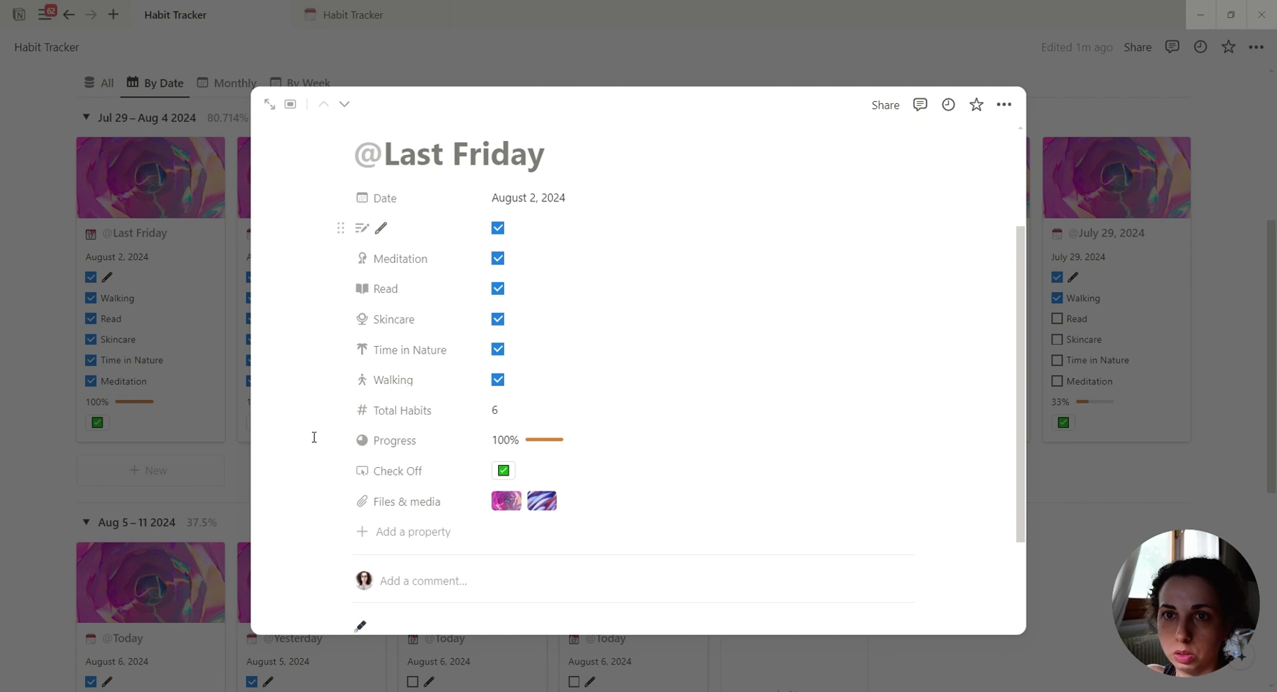
Open the pen-emoji property's name for editing again in the Last Friday entry.
left_click(393, 228)
left_click(452, 260)
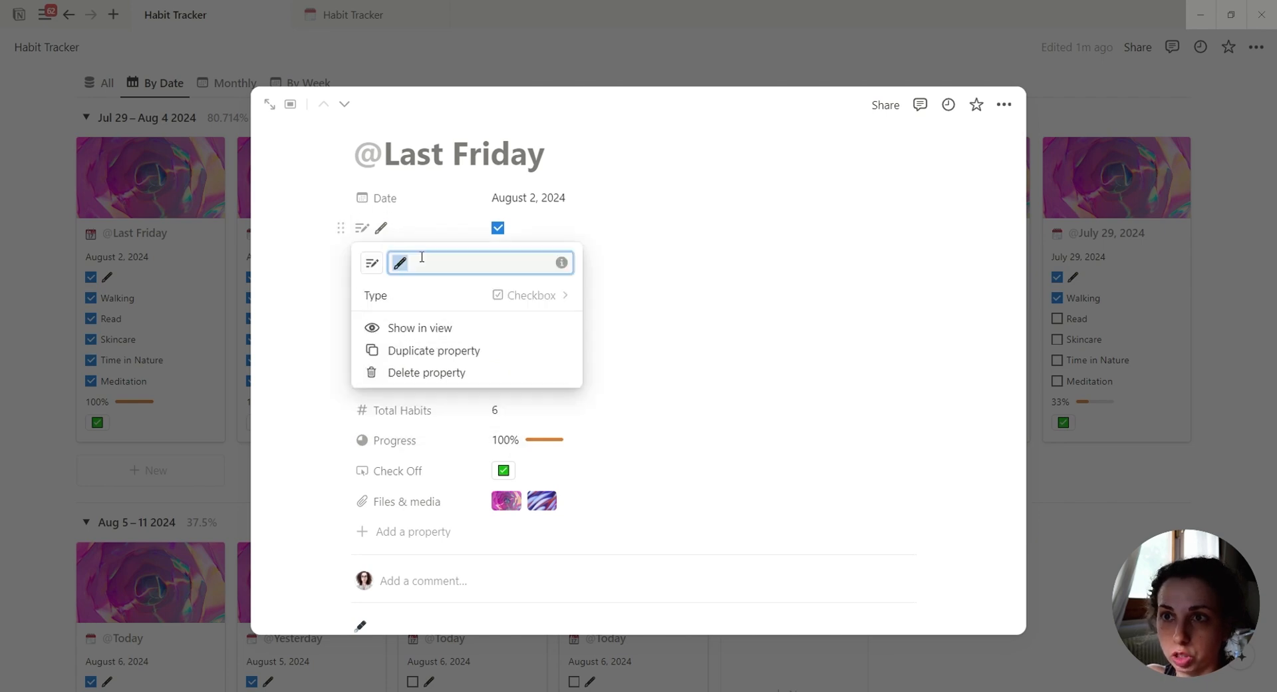
left_click(457, 266)
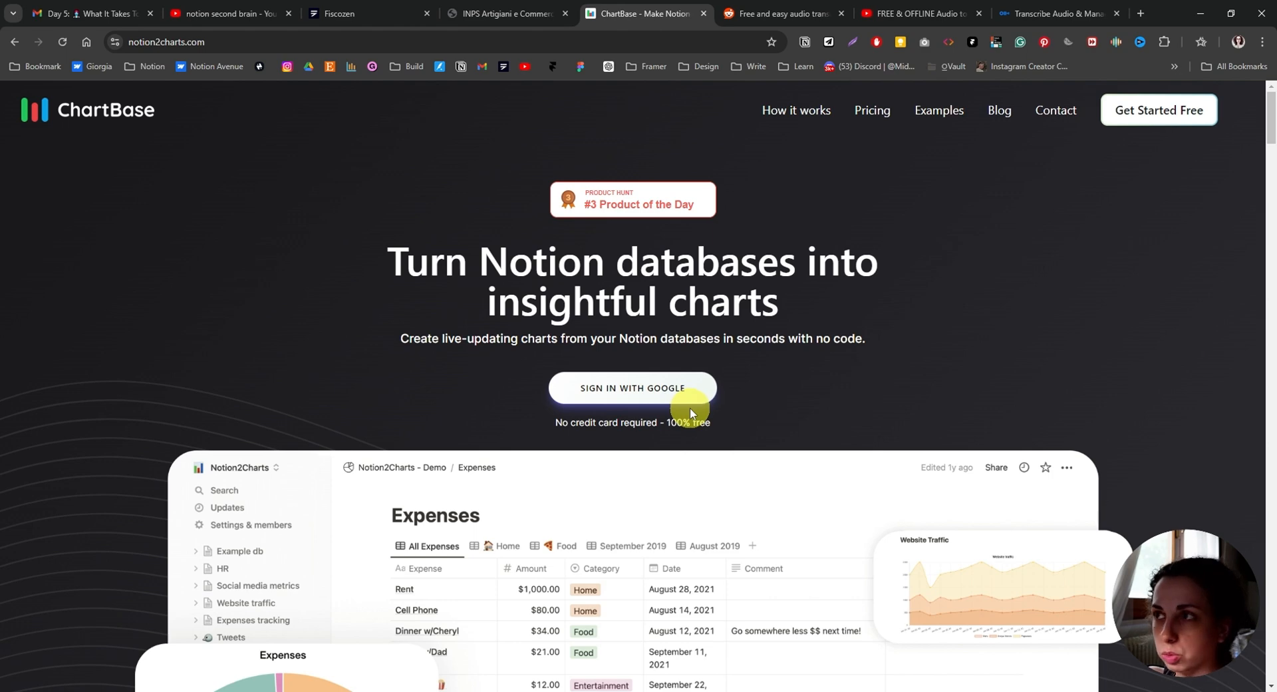
Sign in to ChartBase in the browser with Google and start a new chart of type Line Chart.
left_click(640, 391)
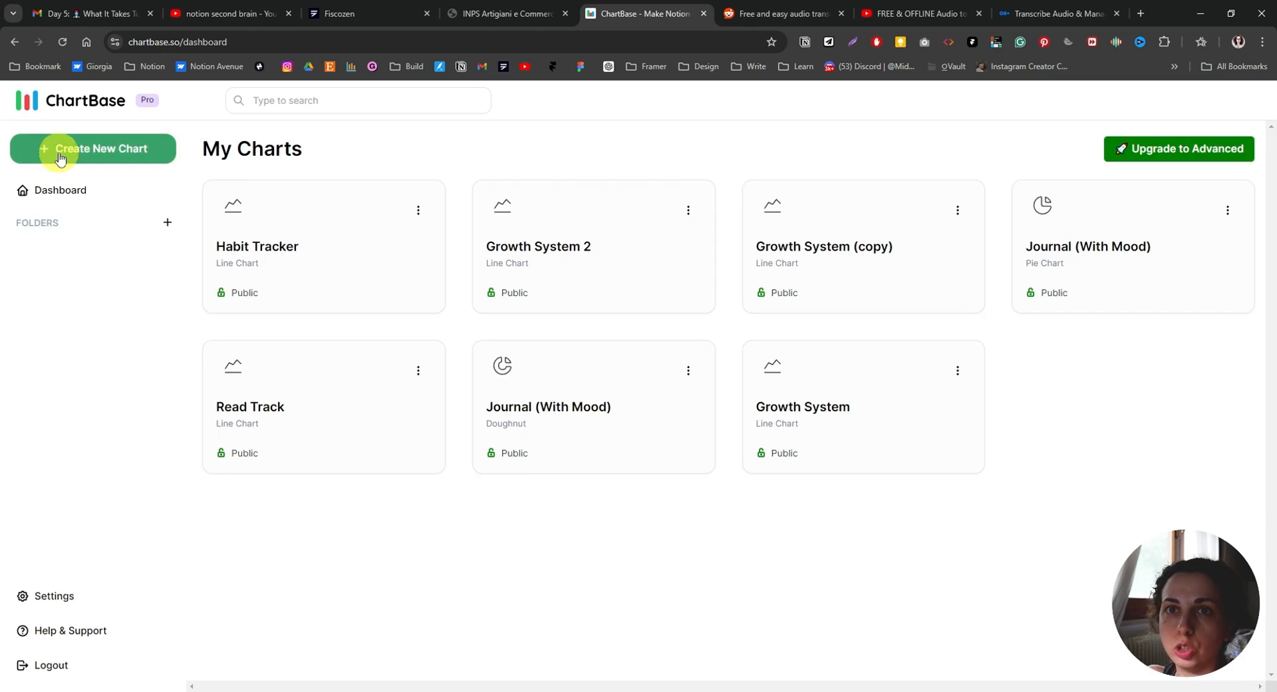
left_click(74, 149)
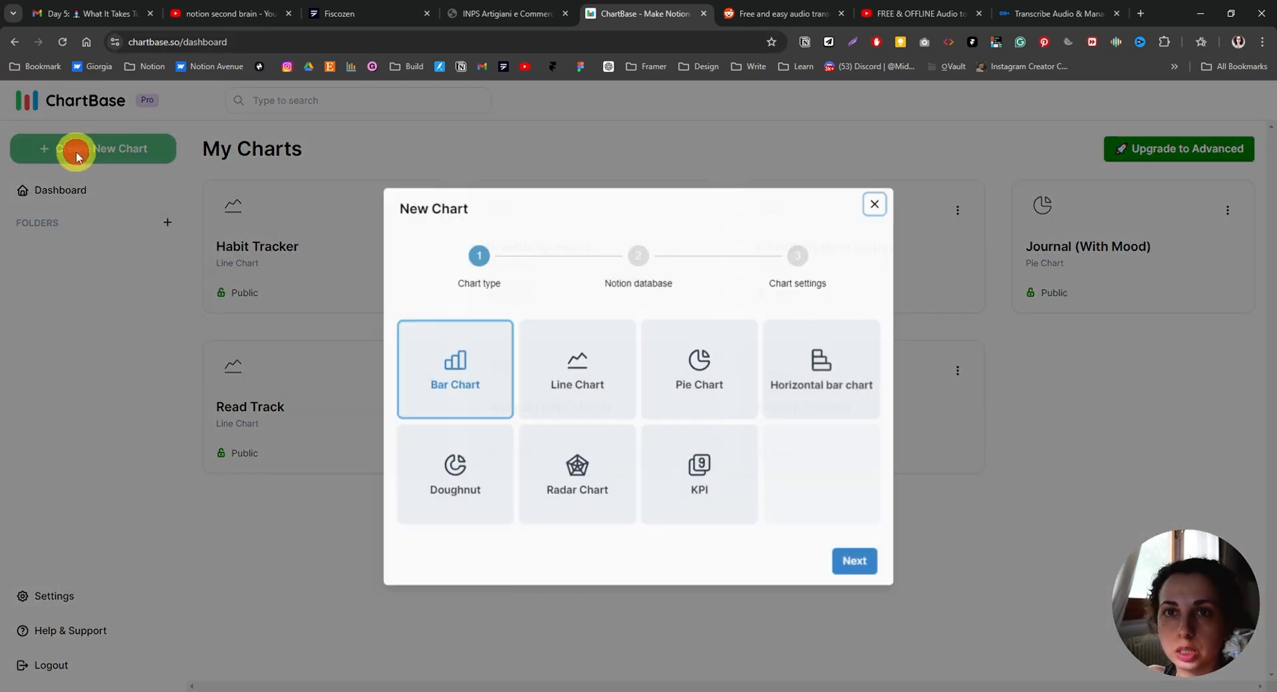
left_click(567, 388)
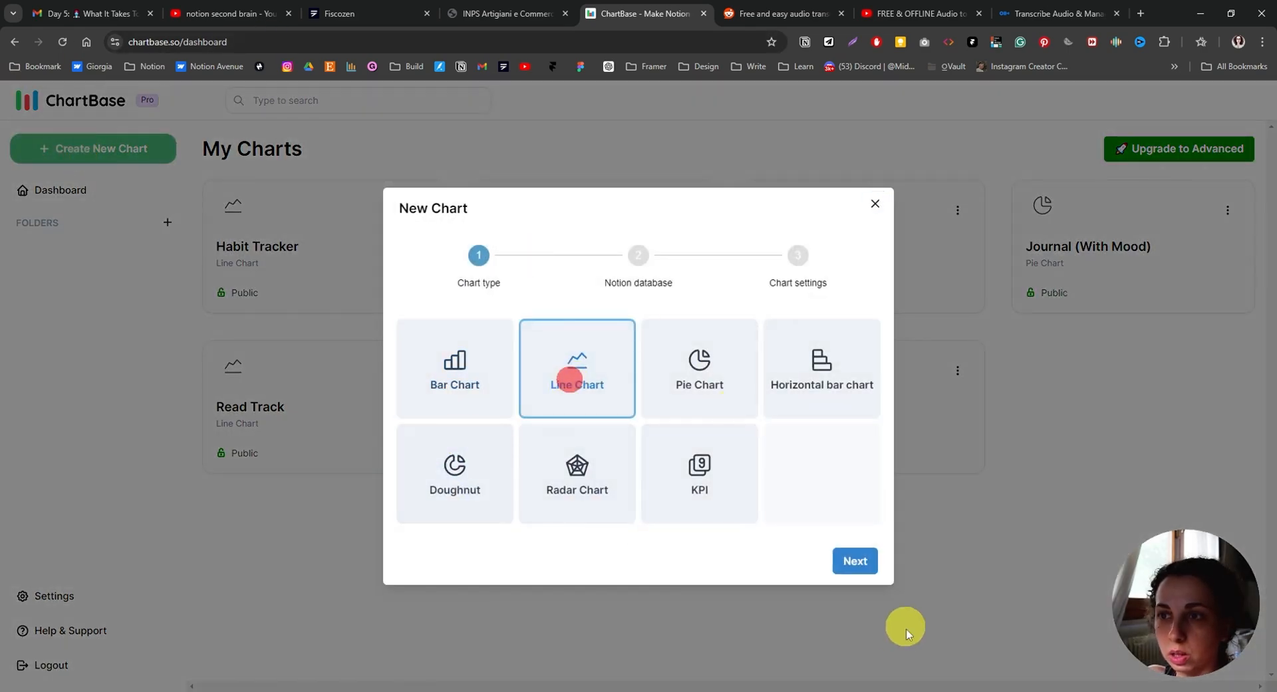
left_click(856, 562)
Search the chart's available databases for "habit" and request sharing of a further Notion database with ChartBase.
left_click(607, 325)
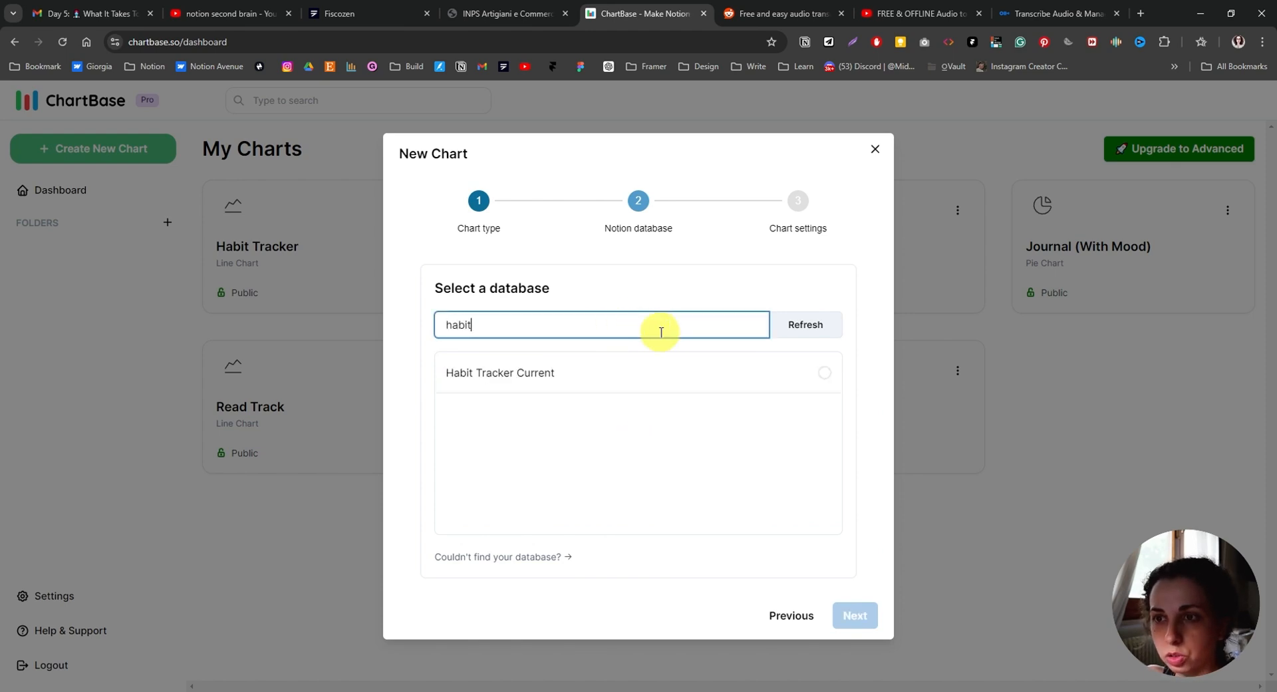
left_click(470, 564)
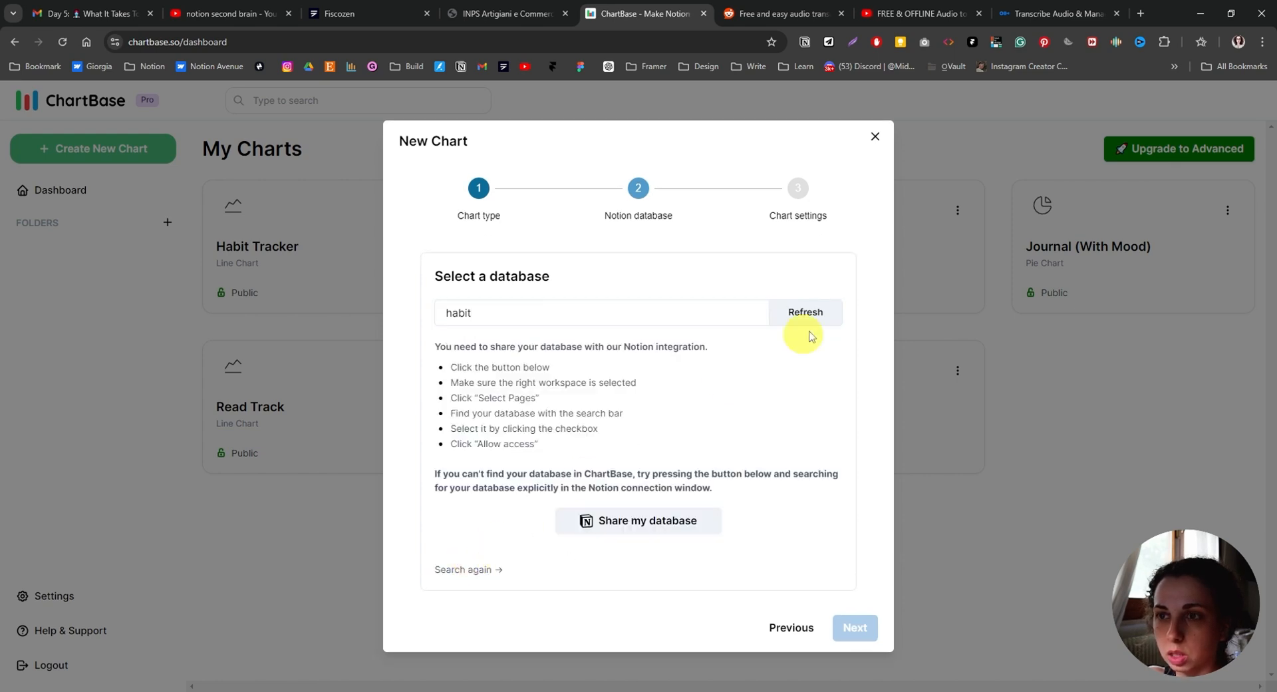
left_click(705, 313)
left_click(673, 521)
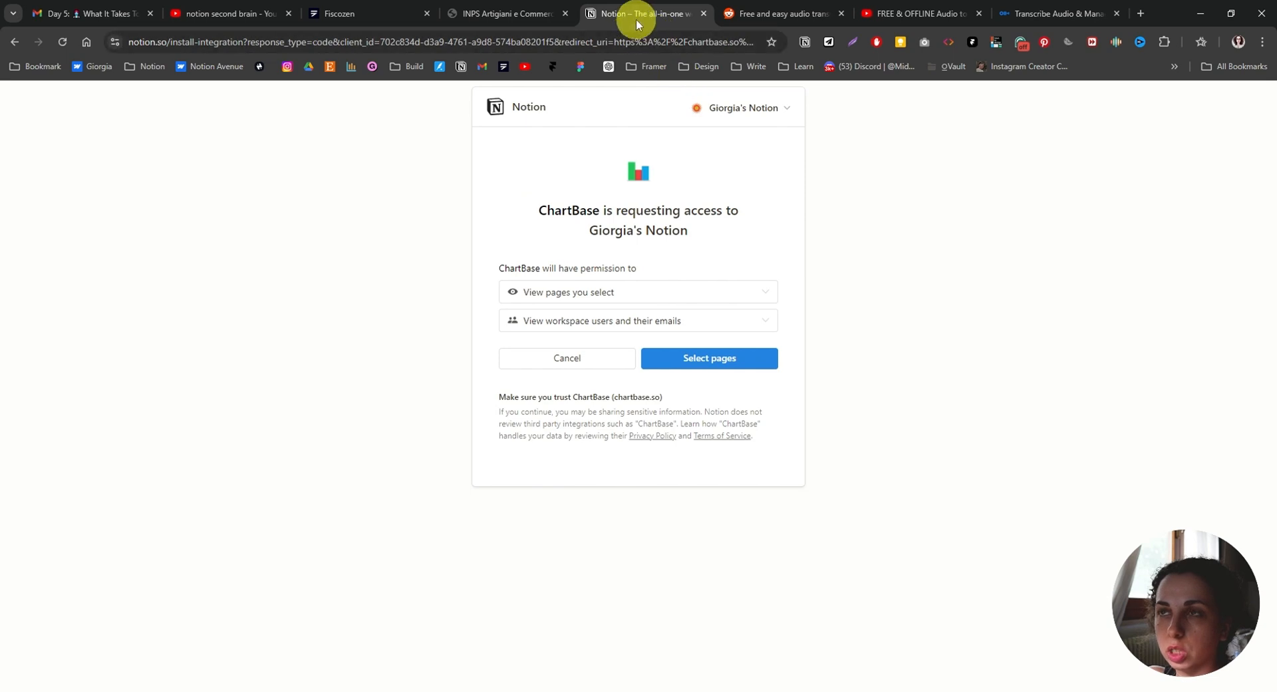
Switch the access request to the third listed workspace and allow ChartBase to access its Habit Tracker (Build) page.
left_click(716, 108)
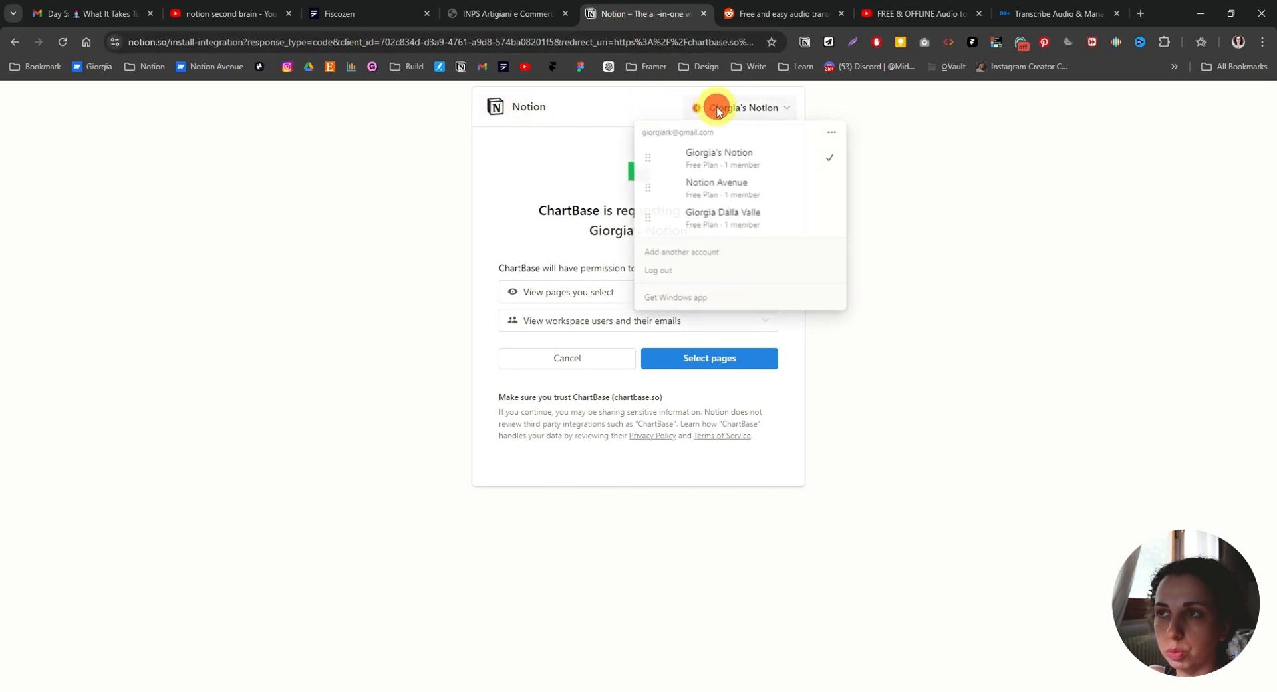
left_click(722, 228)
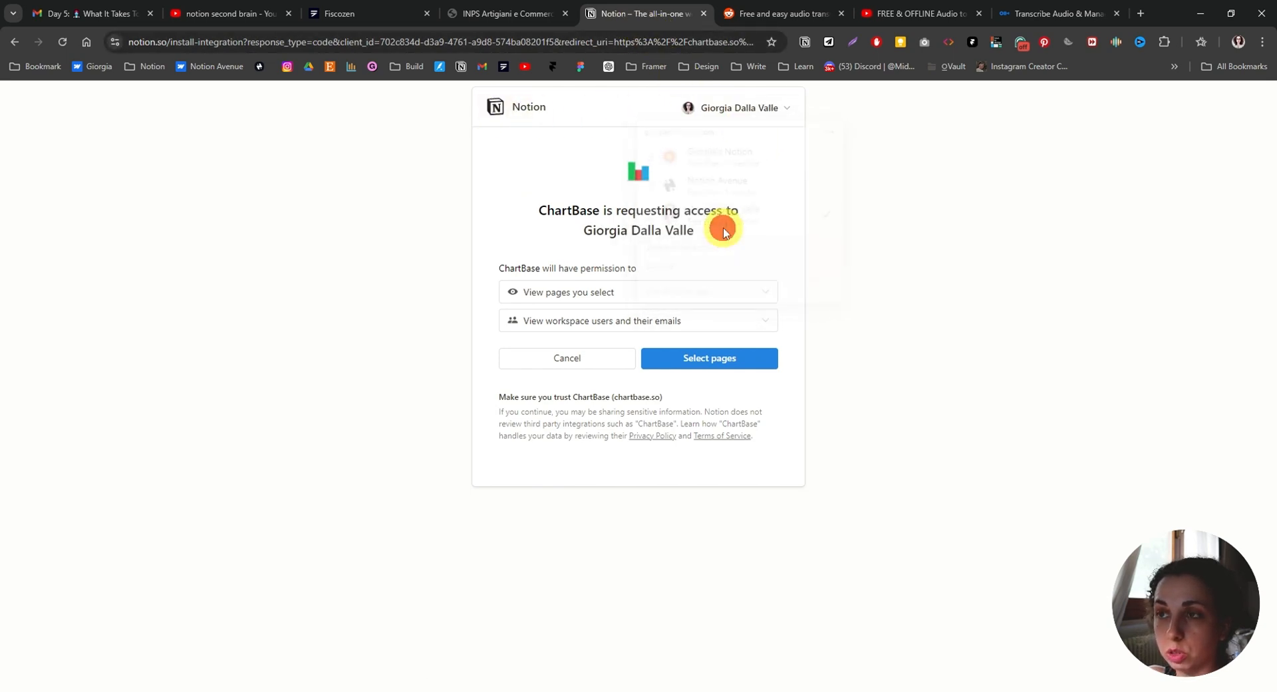
left_click(684, 366)
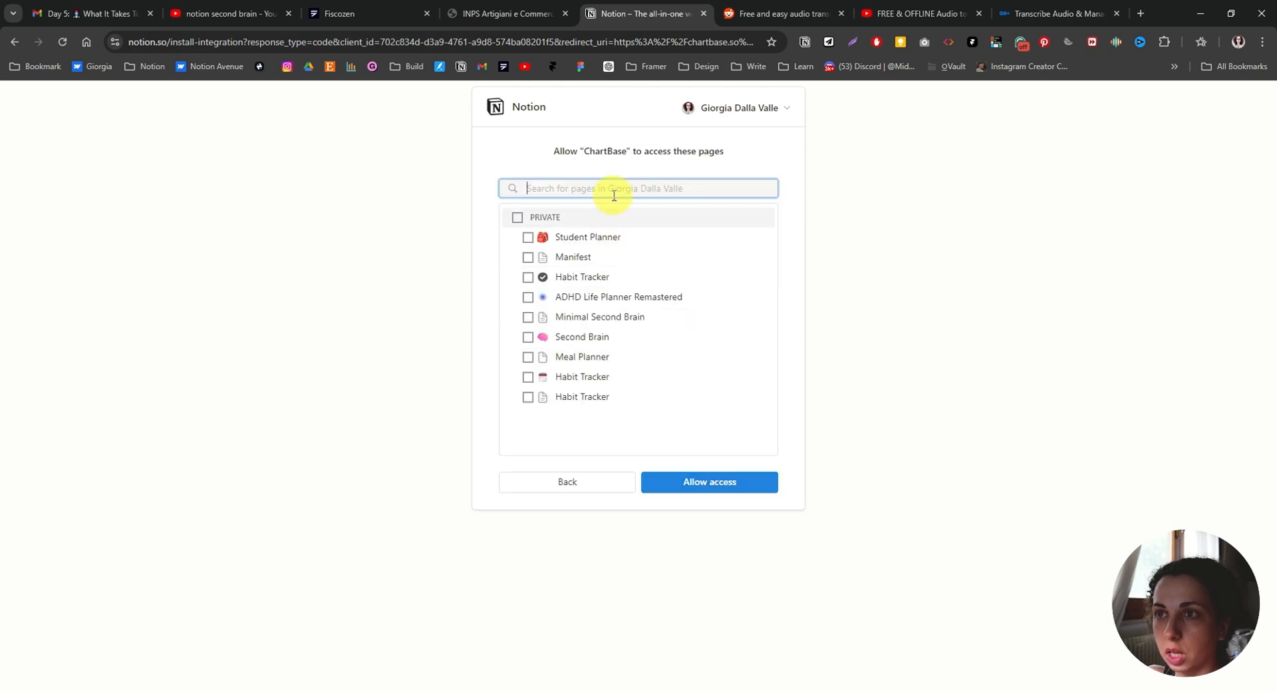
type("habit tracker")
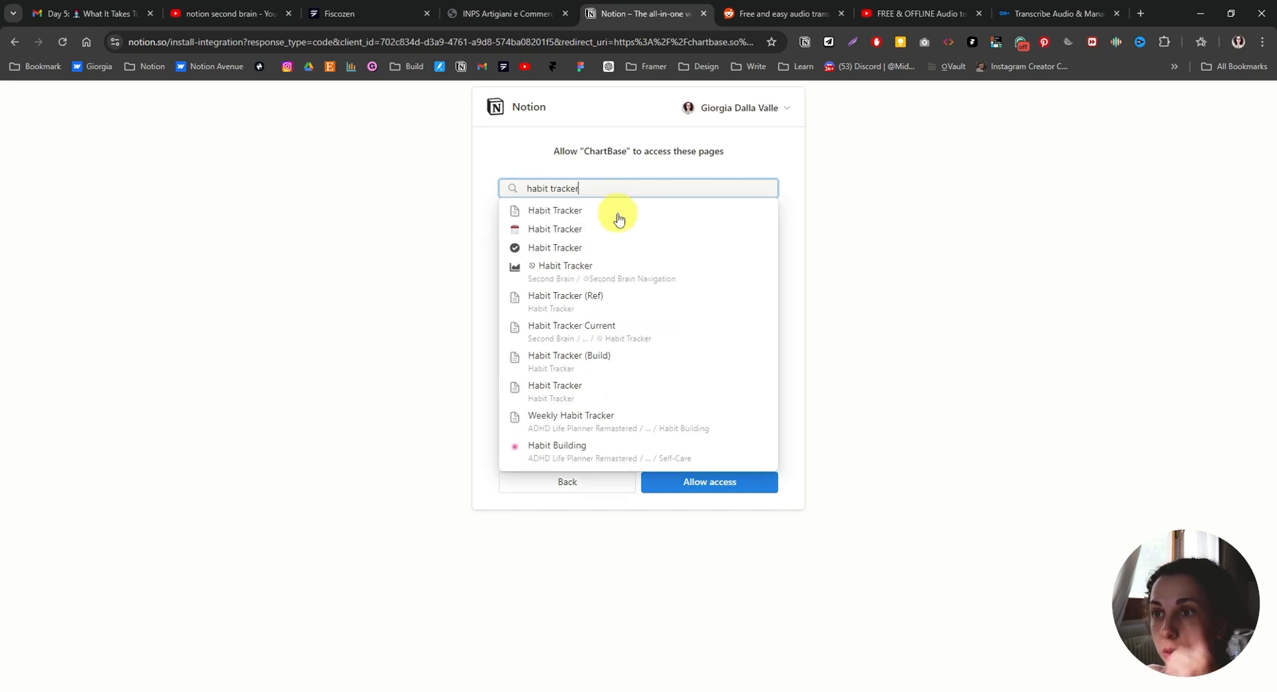
left_click(576, 370)
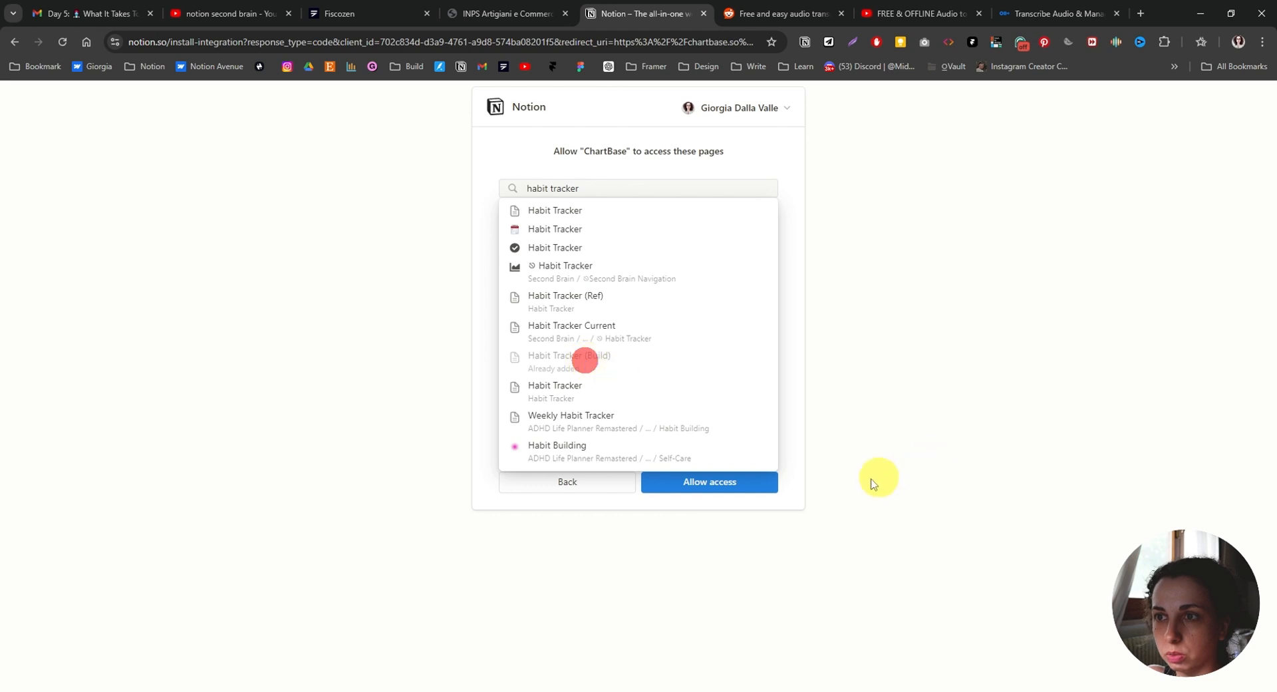
left_click(497, 478)
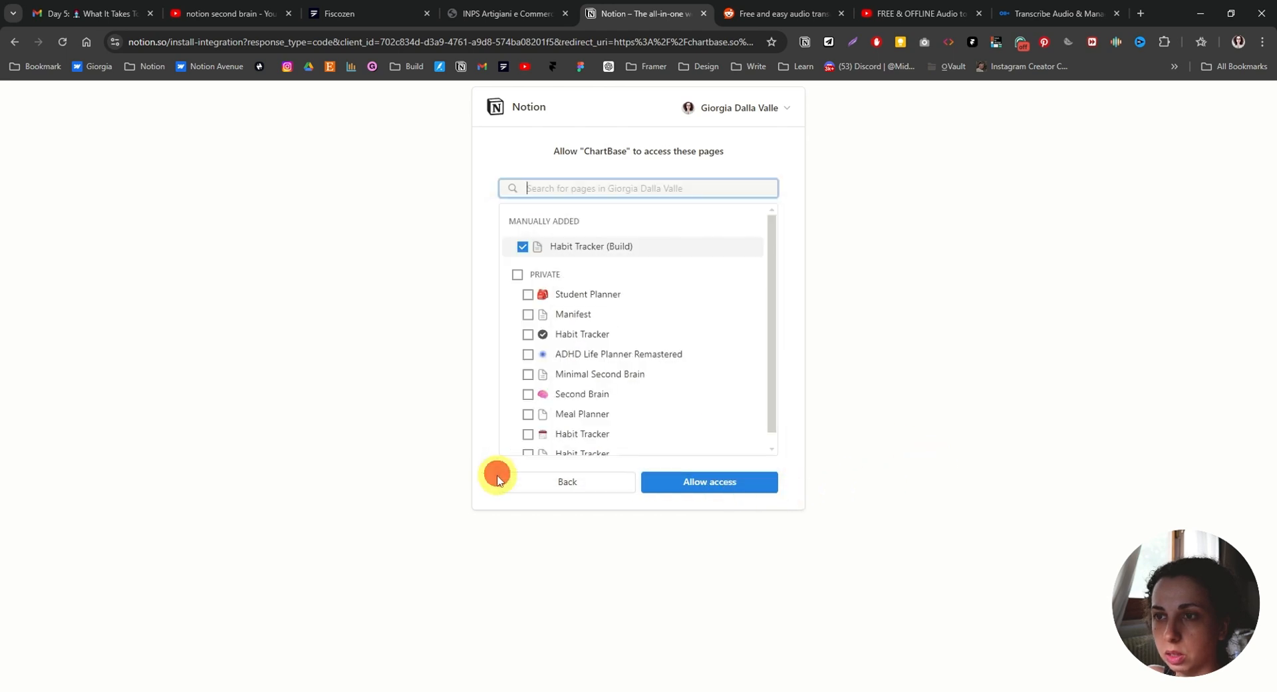
left_click(710, 485)
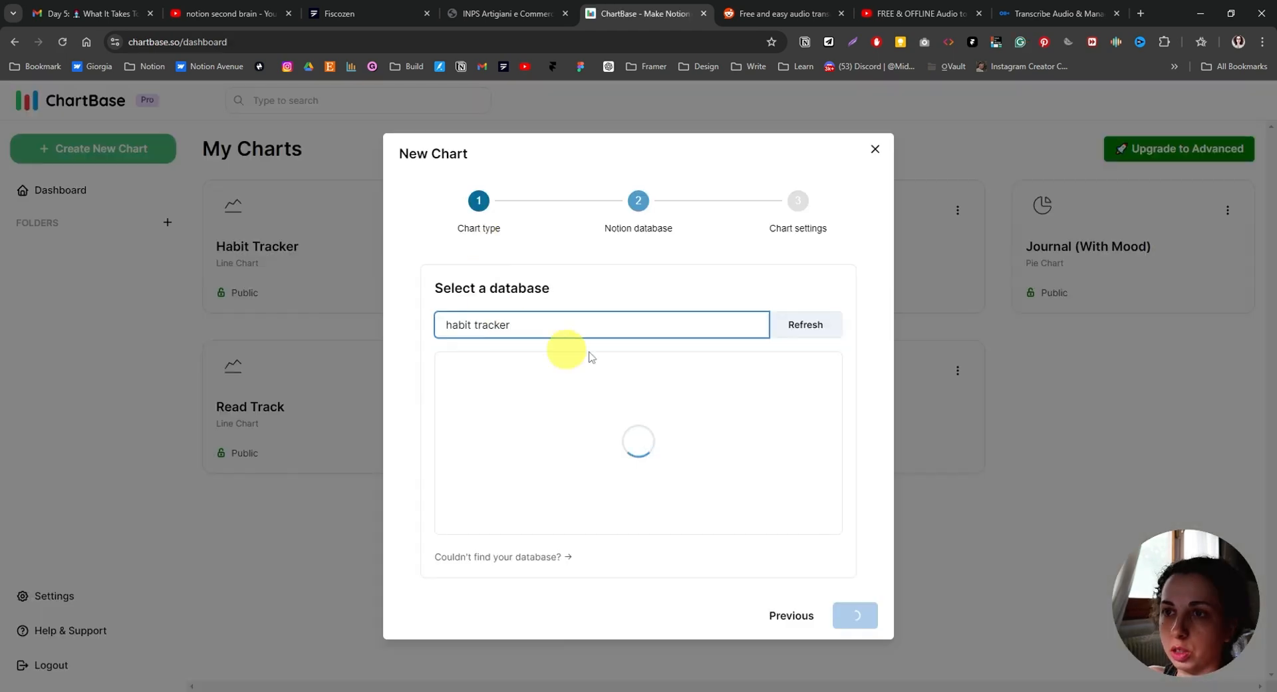
Choose the Habit Tracker (Build) database for the new chart and clear the chart's label.
left_click(825, 373)
left_click(856, 618)
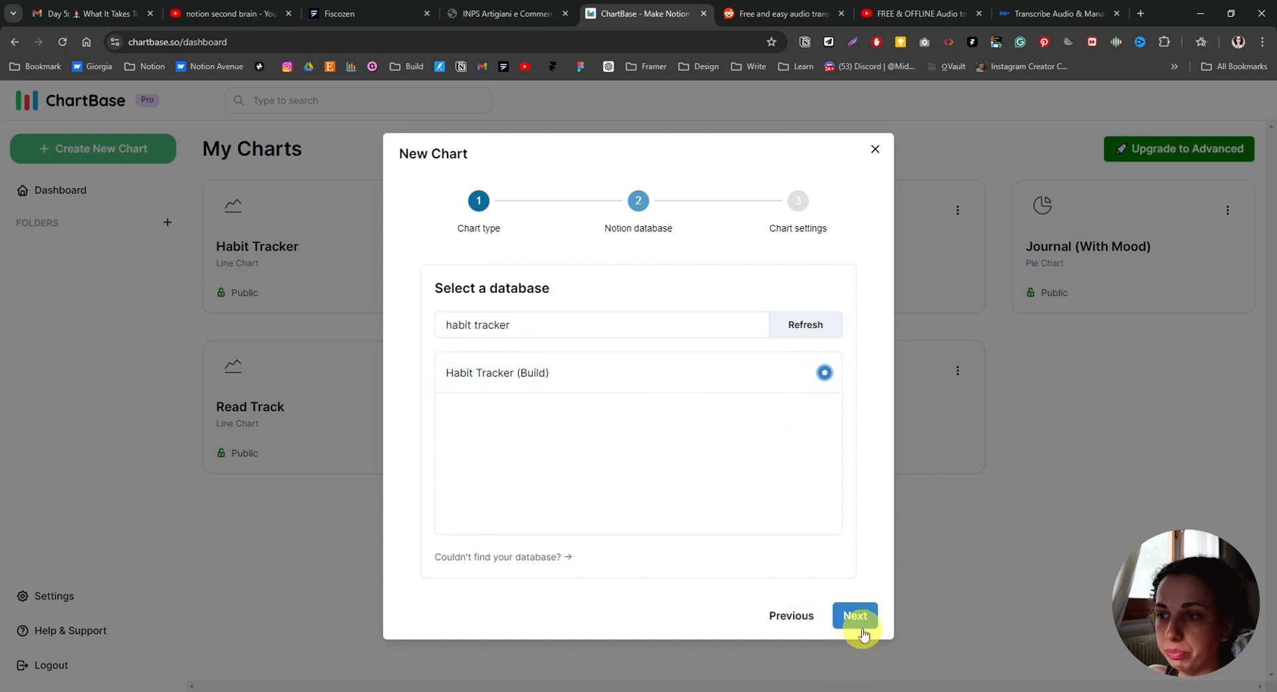
left_click_drag(654, 377, 437, 370)
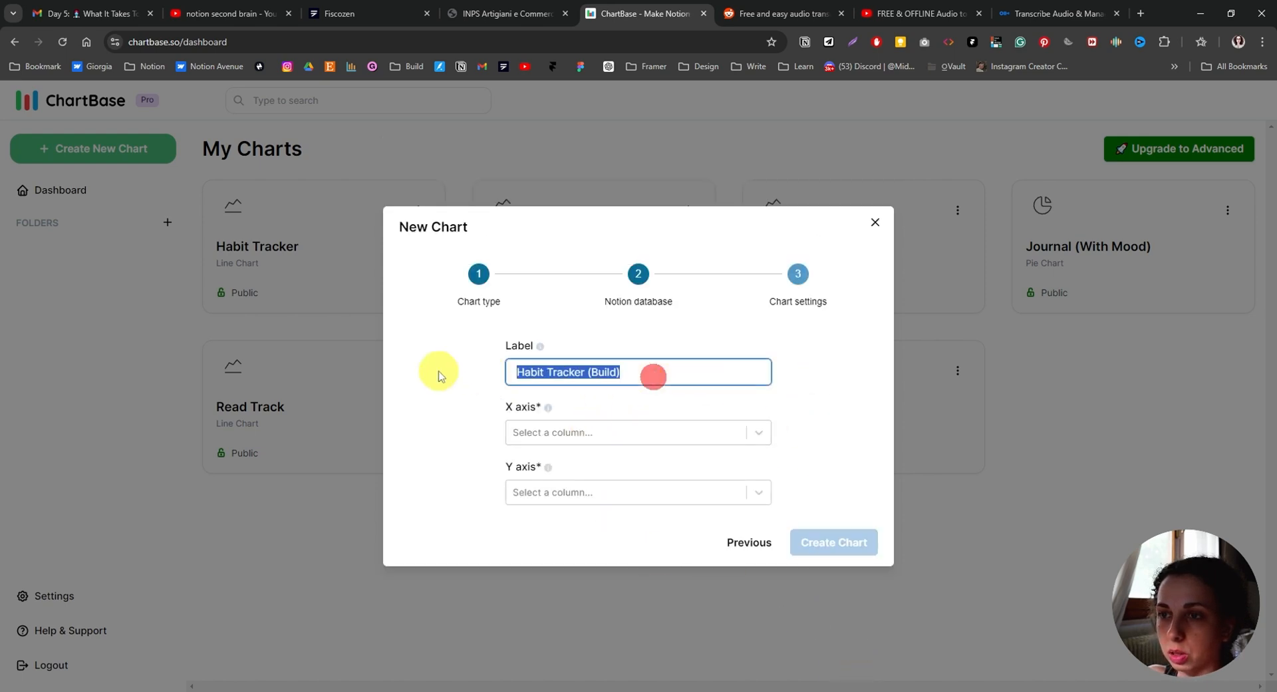
key("BackSpace")
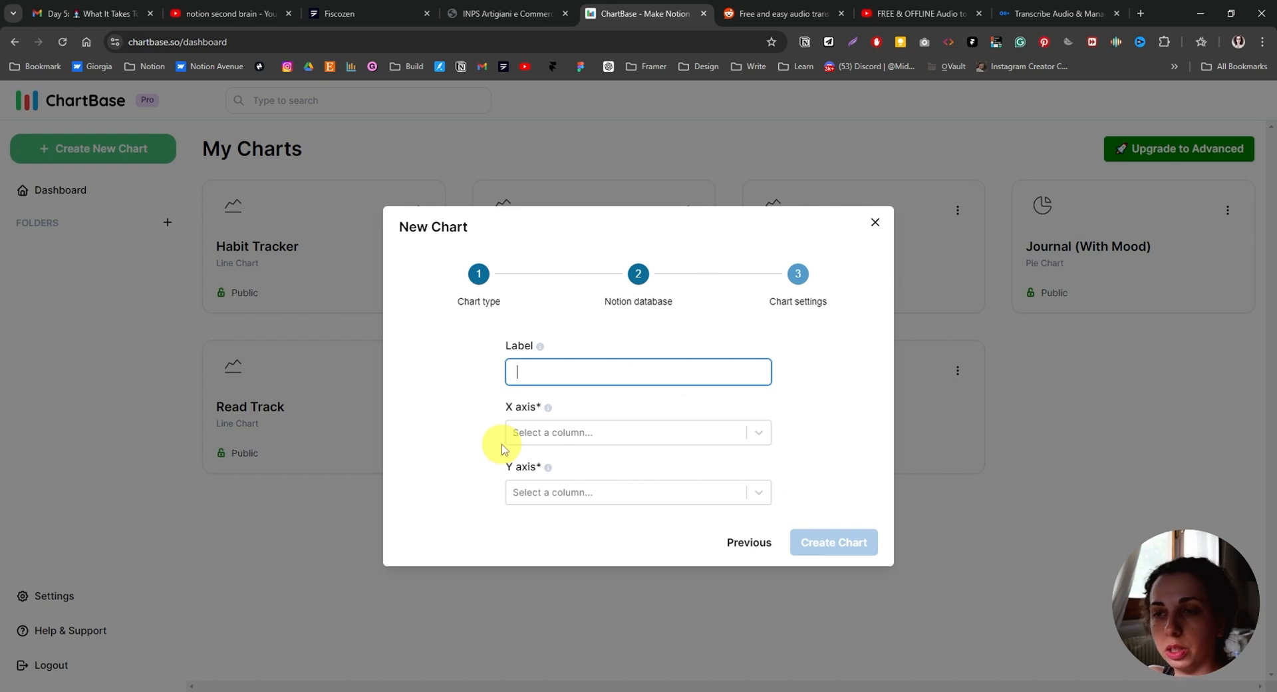
Set the chart's X axis to Date and its Y axis to Progress, and create the chart.
left_click(619, 435)
left_click(548, 485)
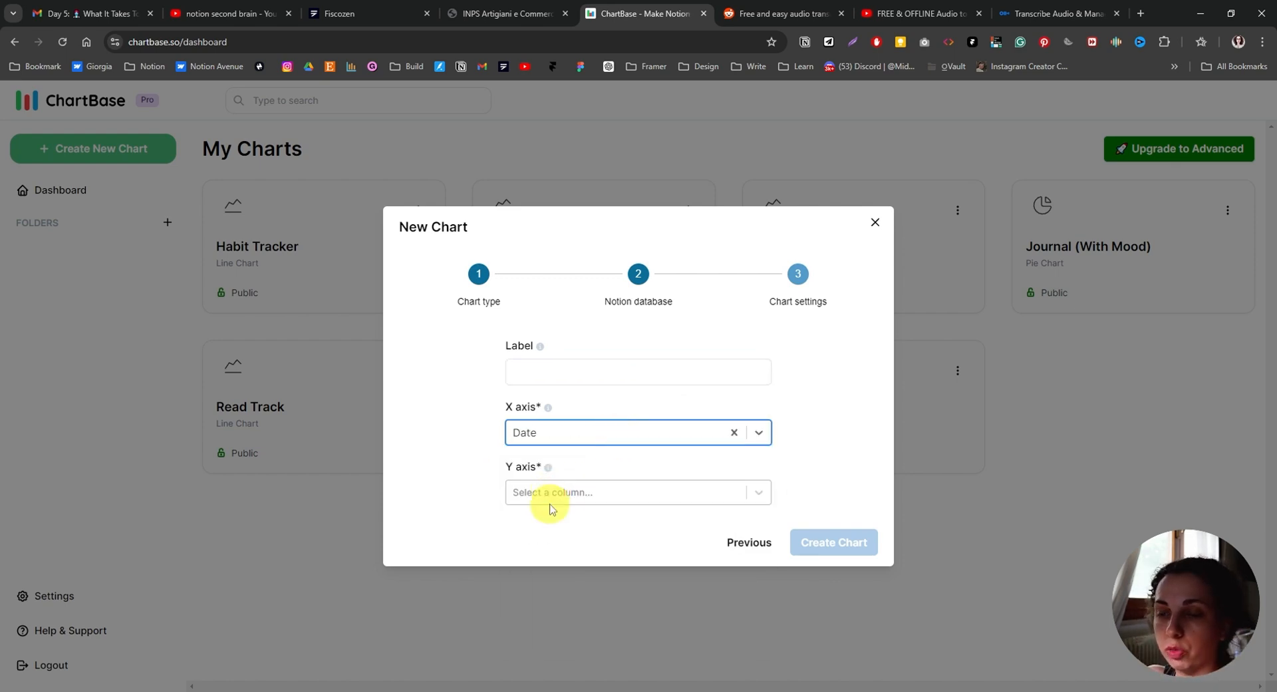
left_click(549, 495)
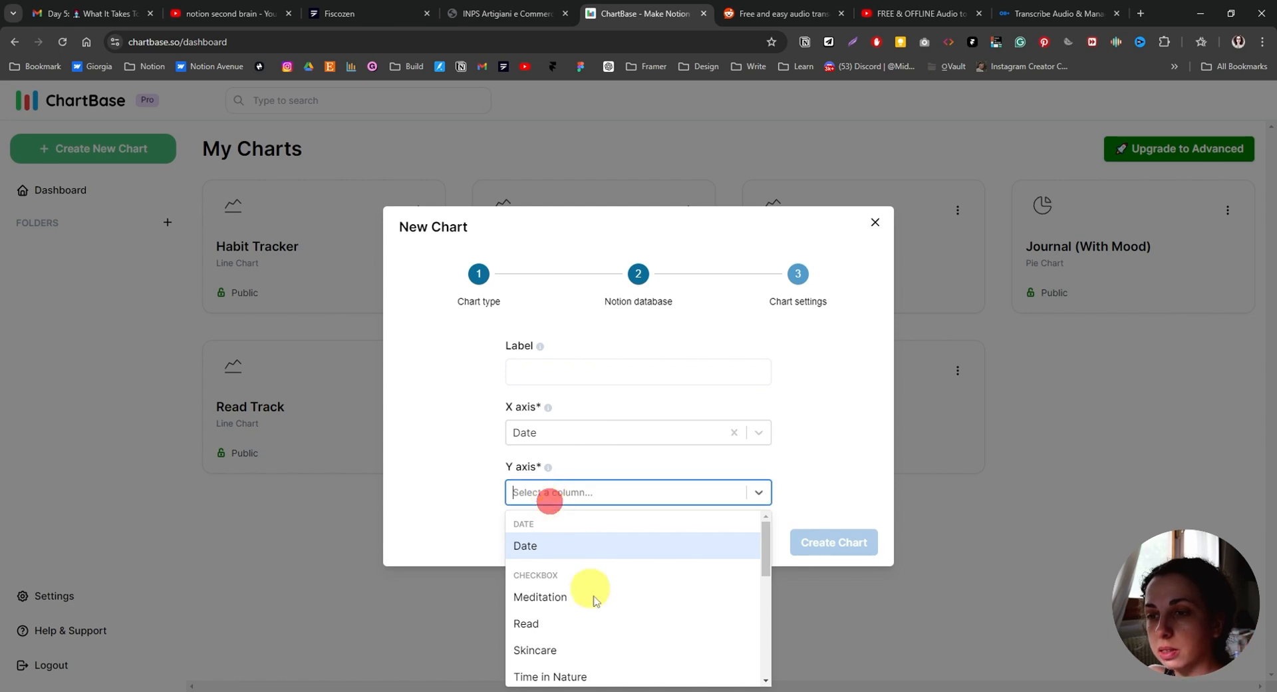
scroll(604, 638, "down", 3)
scroll(609, 619, "down", 2)
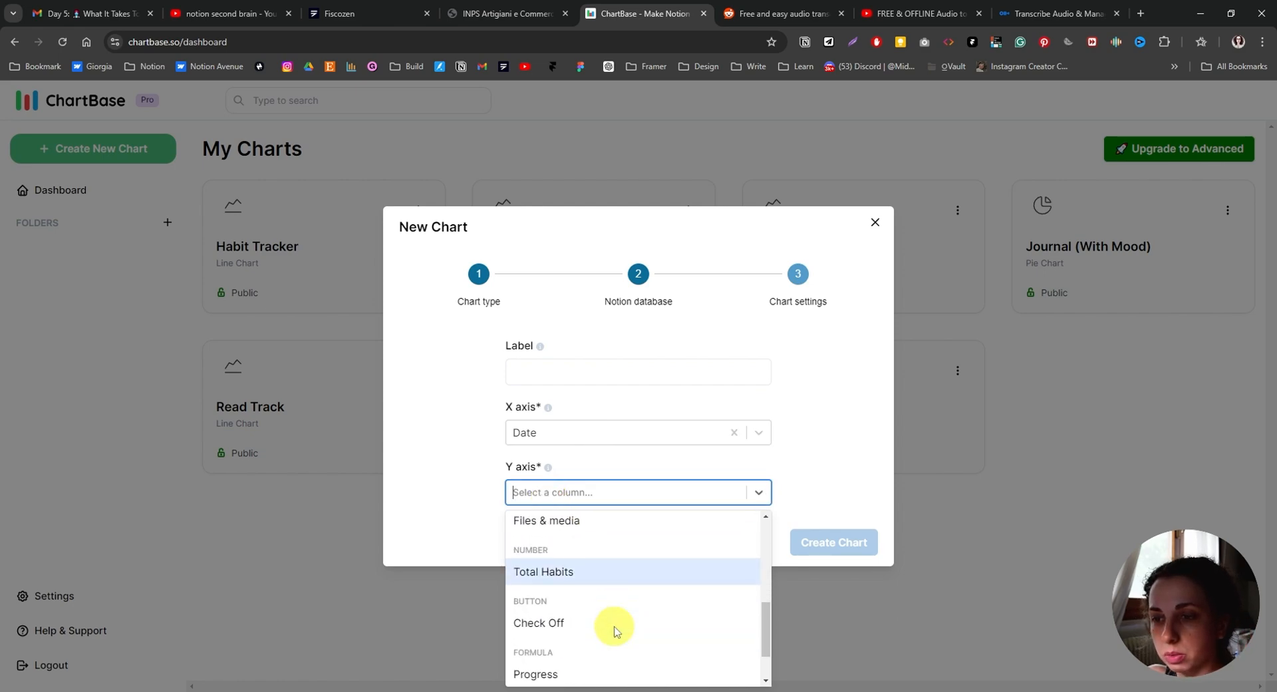
left_click(577, 666)
left_click(851, 551)
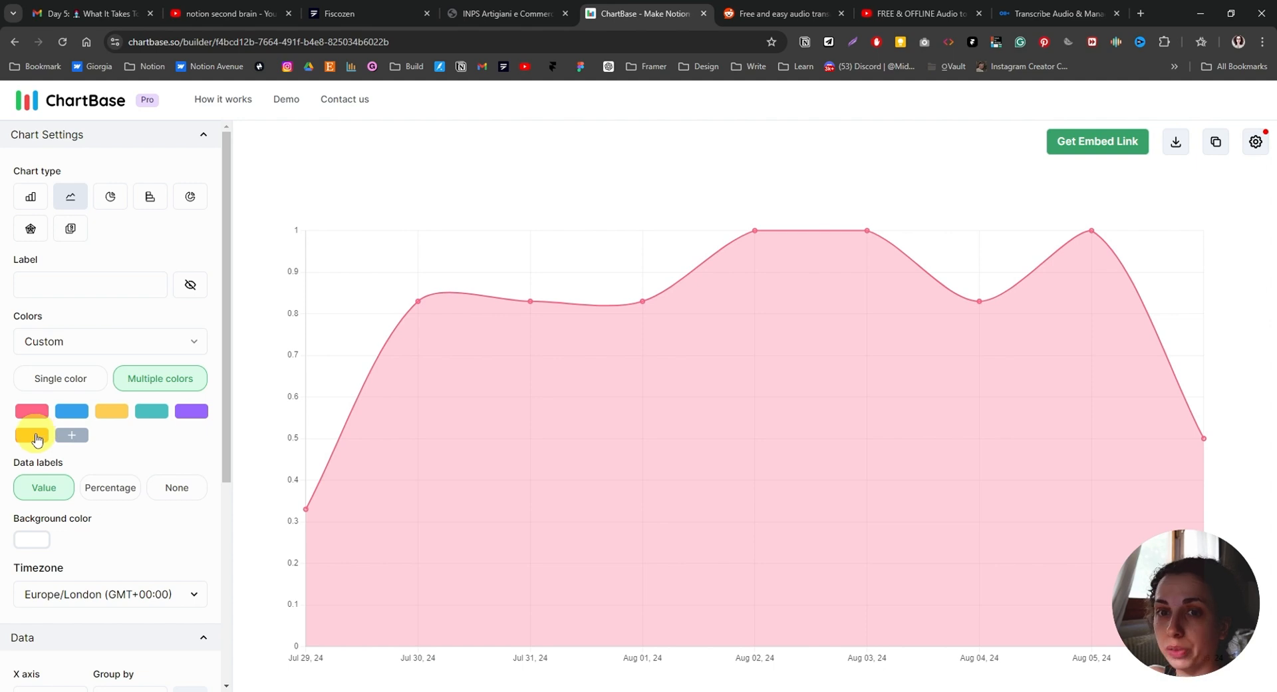
Switch the chart to a single custom color and make it orange, F5A623.
left_click(36, 439)
left_click(45, 377)
left_click(35, 411)
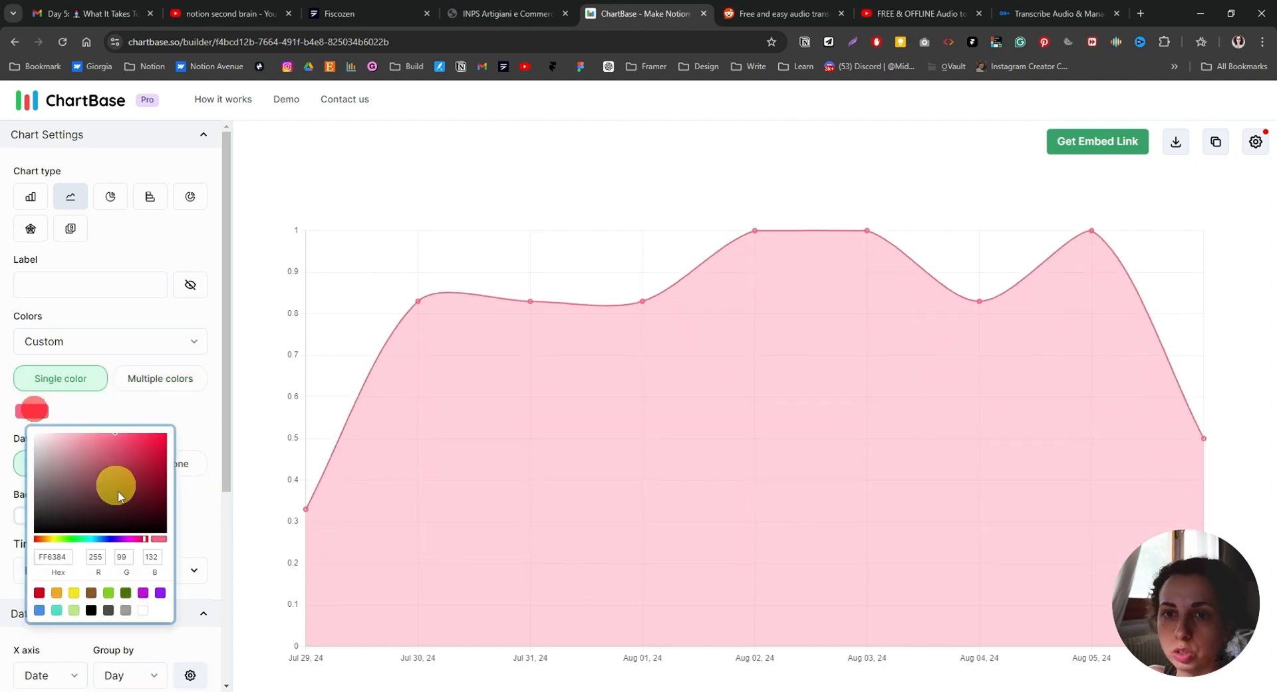
left_click(57, 592)
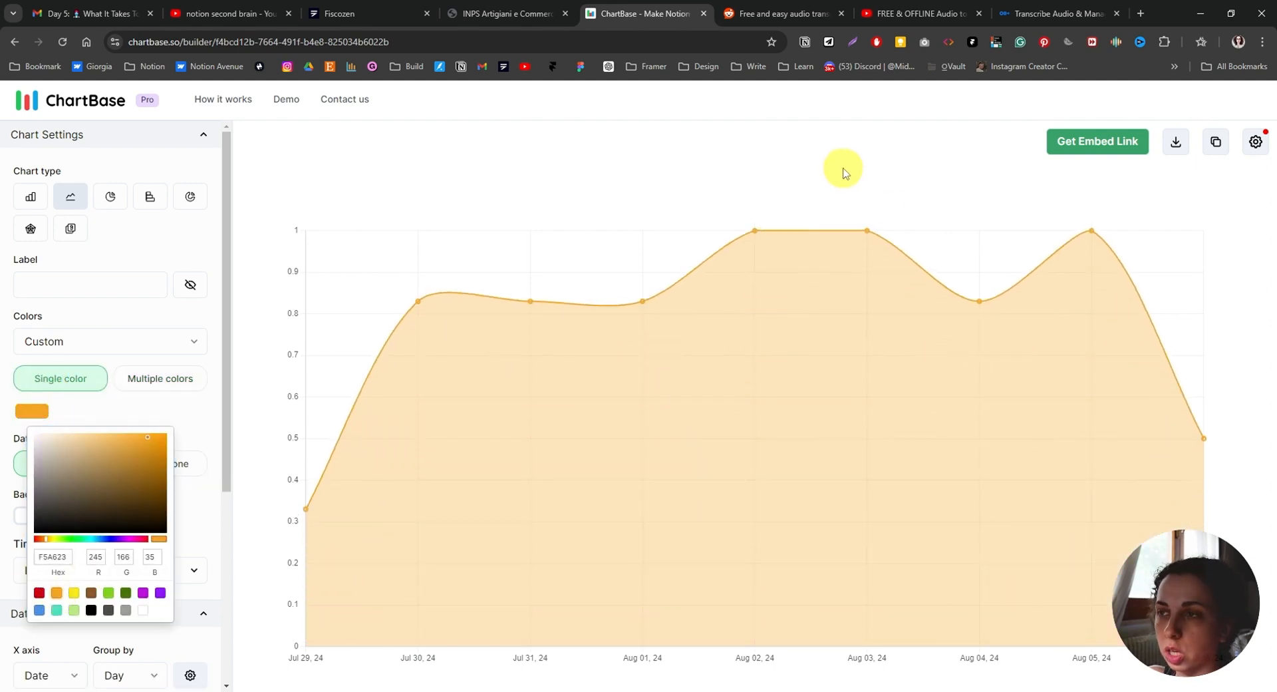
left_click(843, 171)
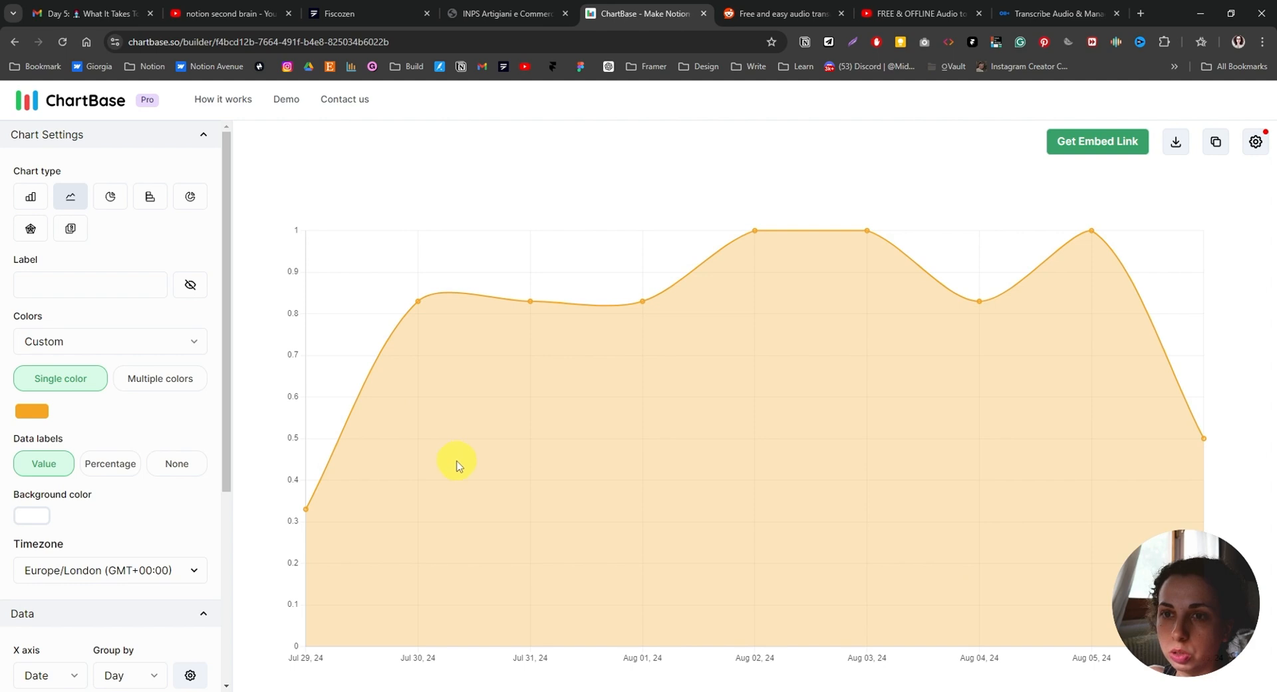
Copy the chart's public embed link and embed it in the Notion Habit Tracker page below the All Completed button.
left_click(1098, 147)
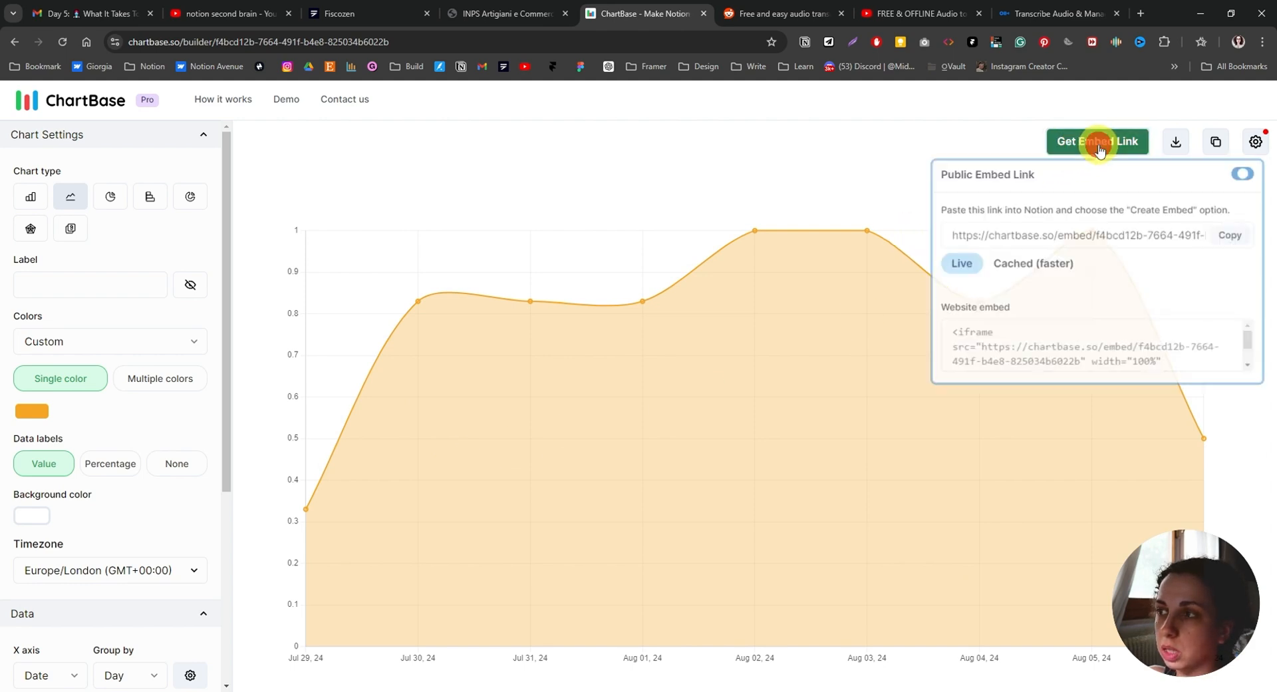
left_click(1229, 237)
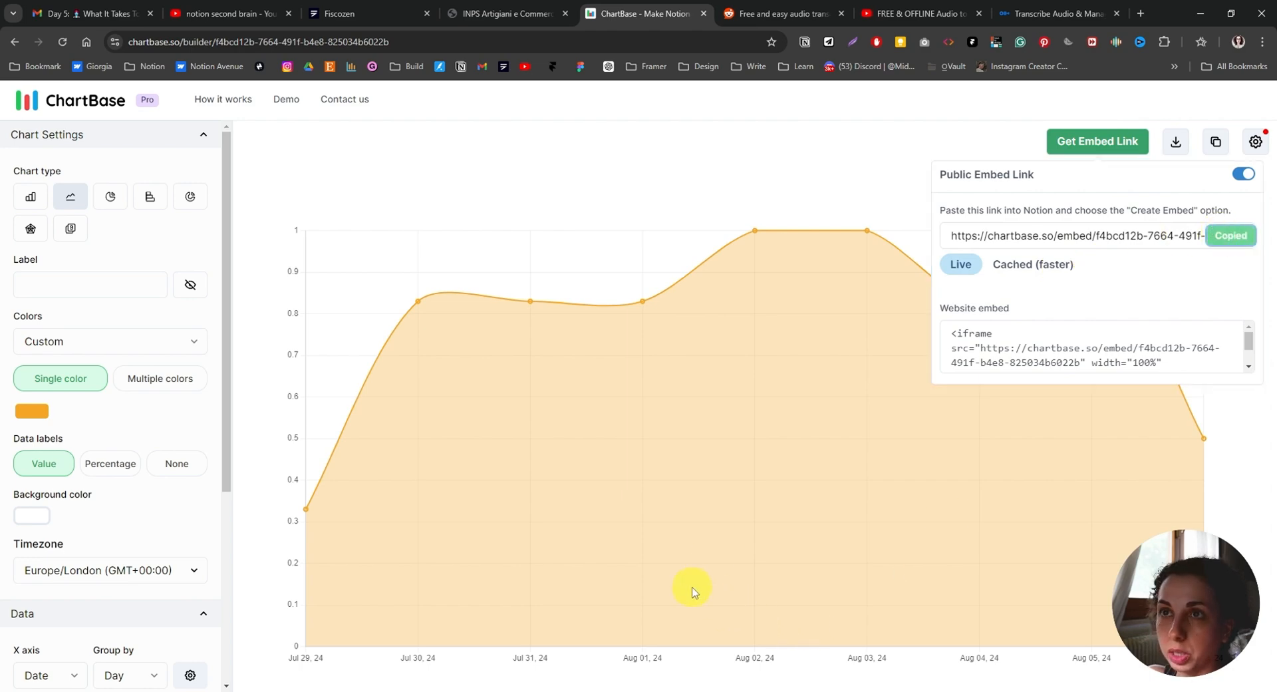
key("alt+Tab")
left_click(48, 375)
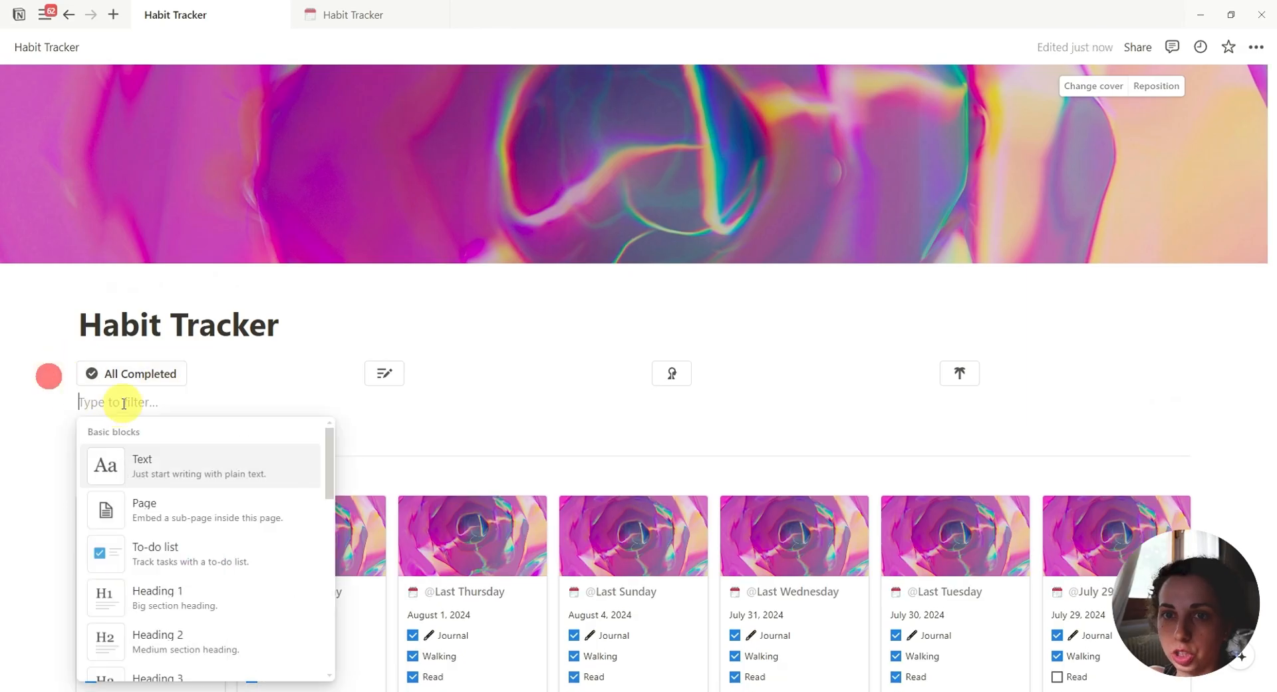
left_click(122, 402)
left_click(127, 408)
key("ctrl+v")
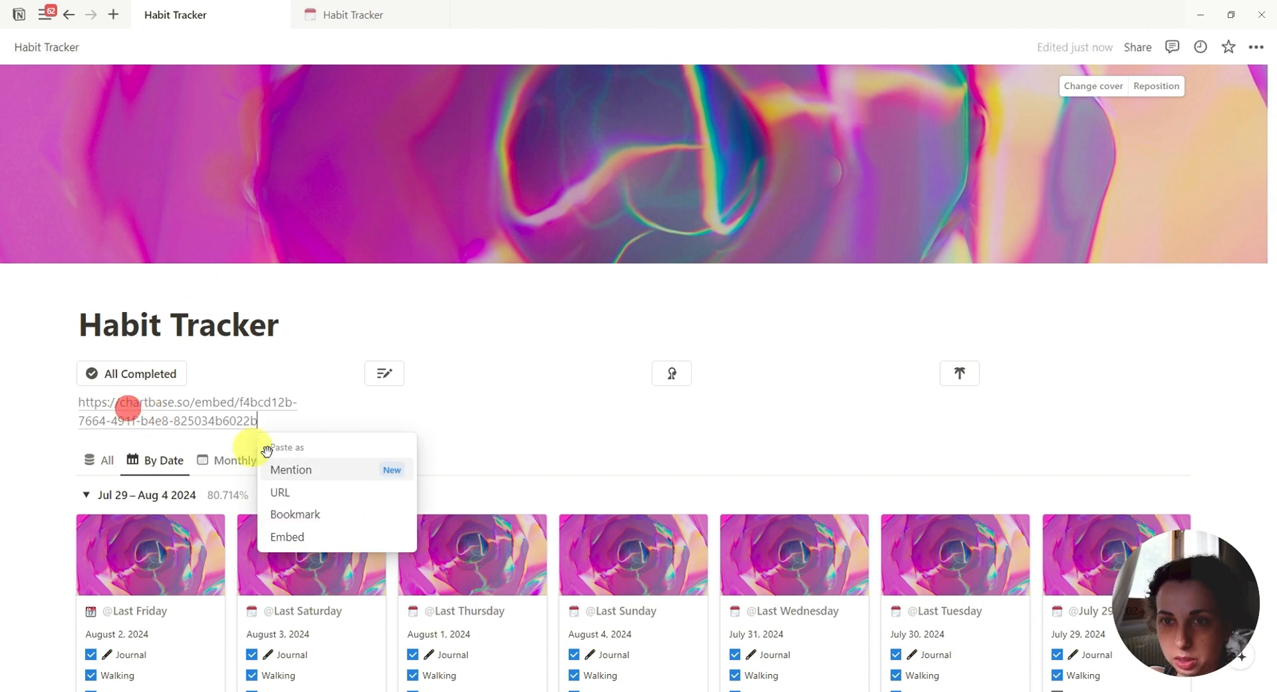
left_click(299, 536)
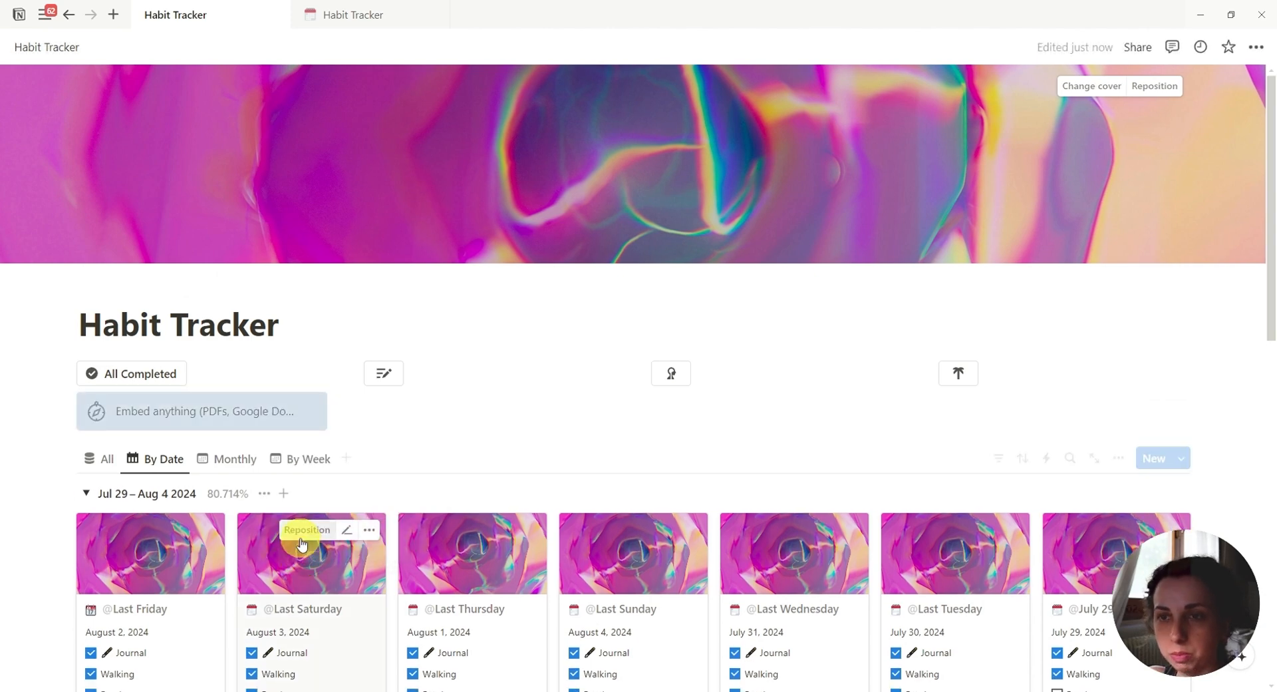
Move the embedded chart out of its column to span the full page width between the button row and the database.
scroll(302, 544, "down", 3)
left_click_drag(70, 204, 123, 459)
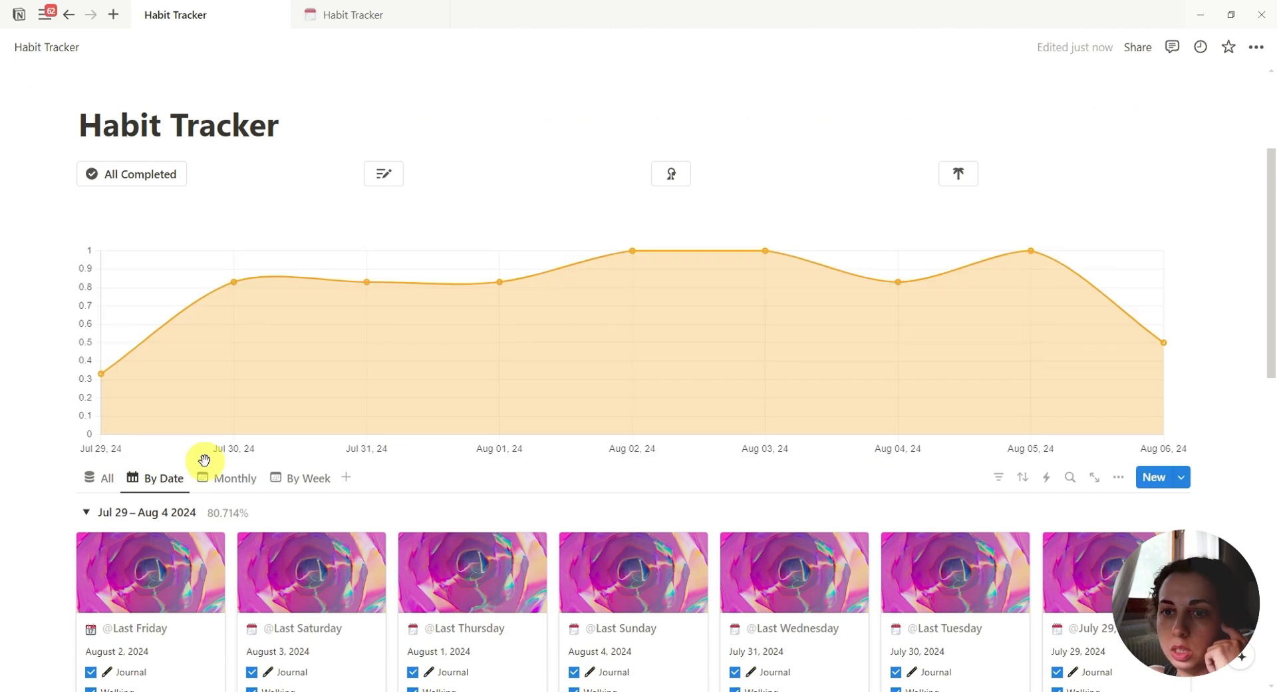
scroll(204, 461, "up", 2)
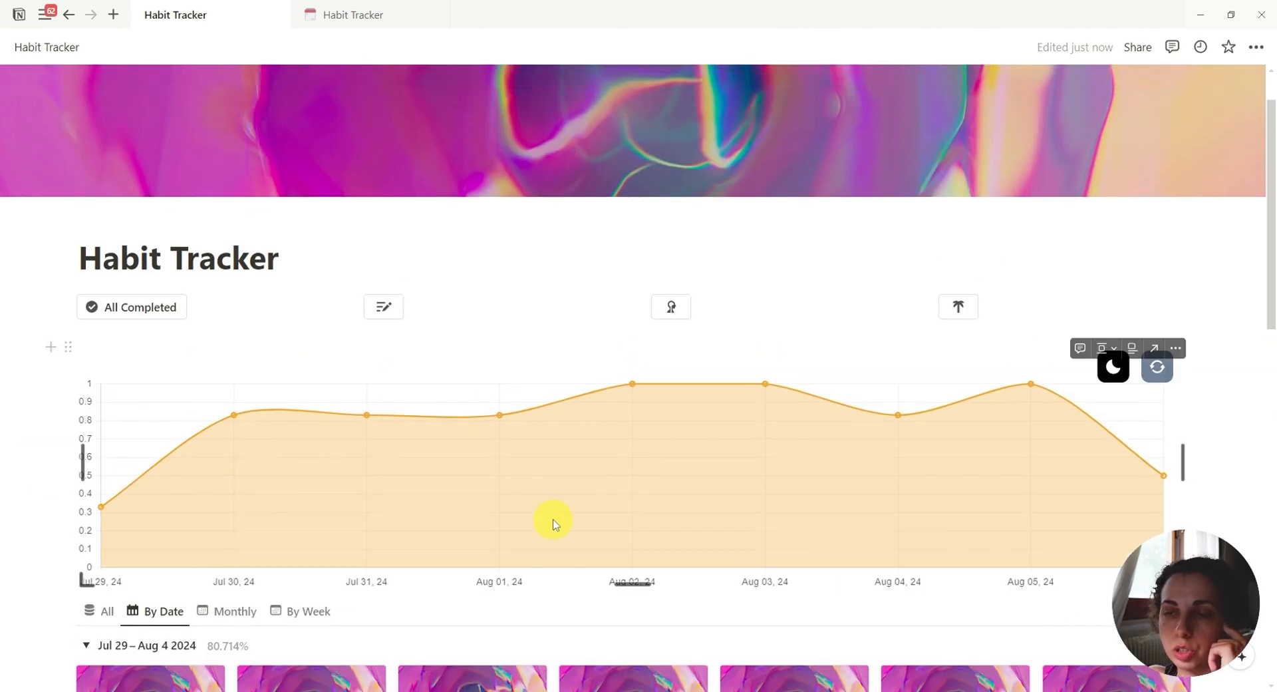
Switch the embedded chart and the whole Notion workspace to dark mode.
left_click(1121, 376)
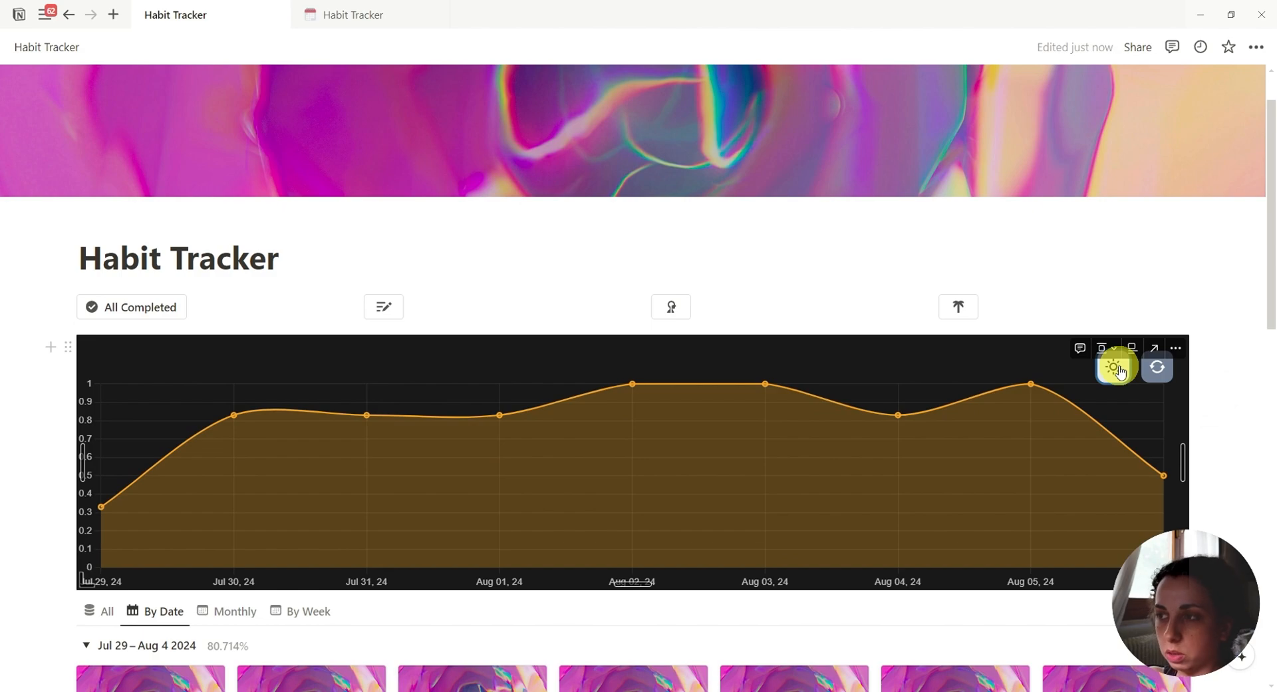
left_click(1242, 300)
key("ctrl+shift+l")
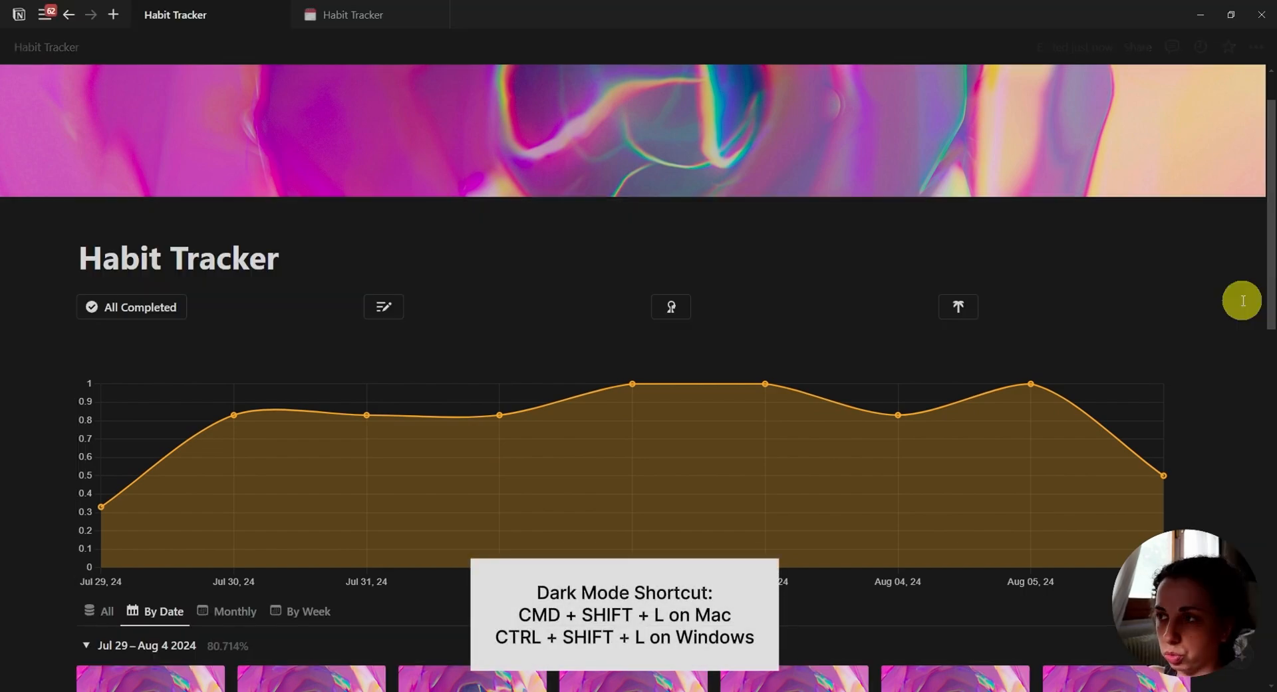
scroll(346, 346, "down", 5)
scroll(346, 345, "up", 6)
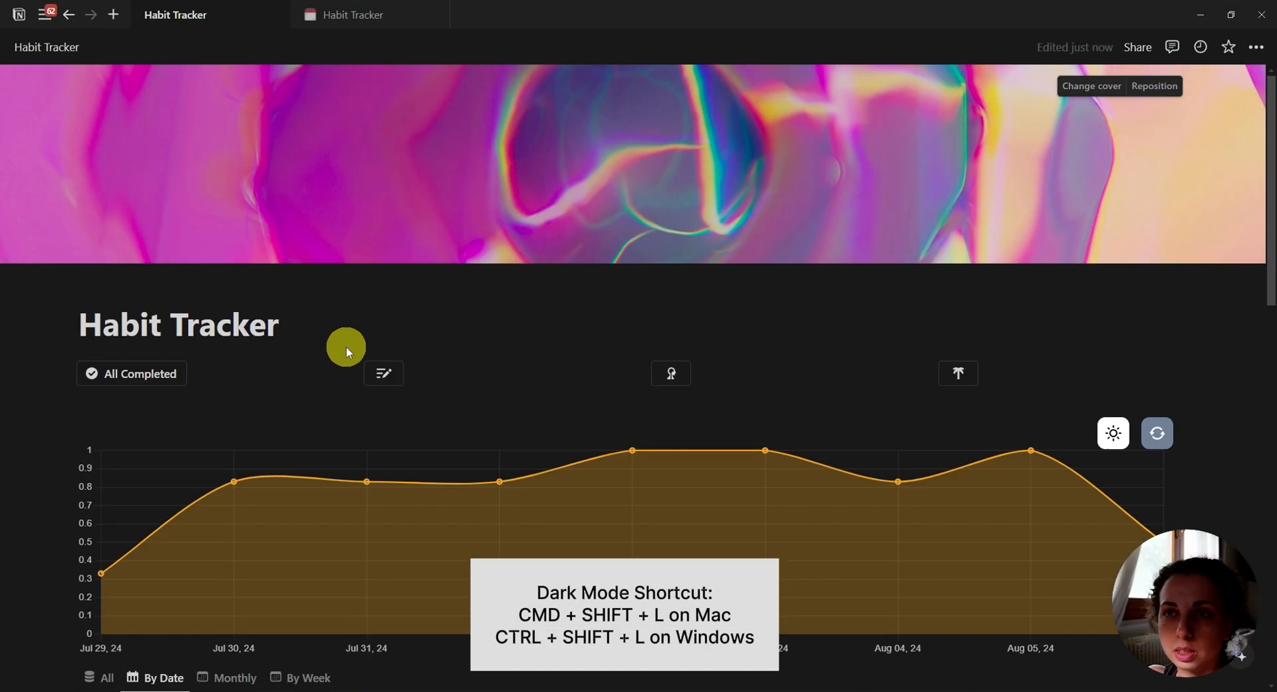